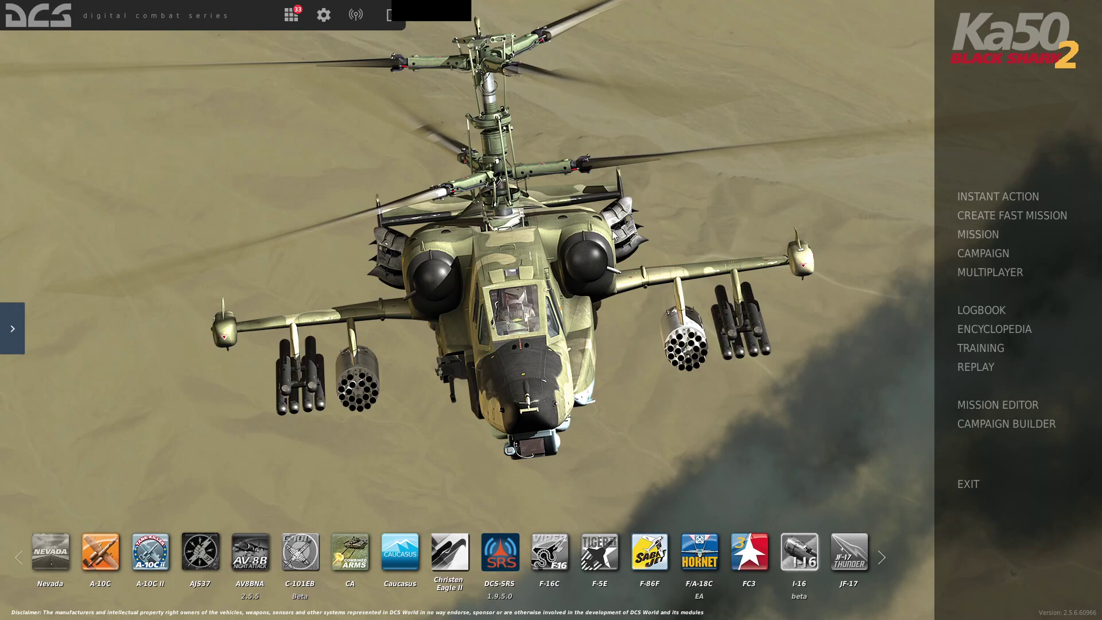
- Open the Mission Editor and start a new mission with Ctrl+N on the Caucasus map
left_click(1001, 404)
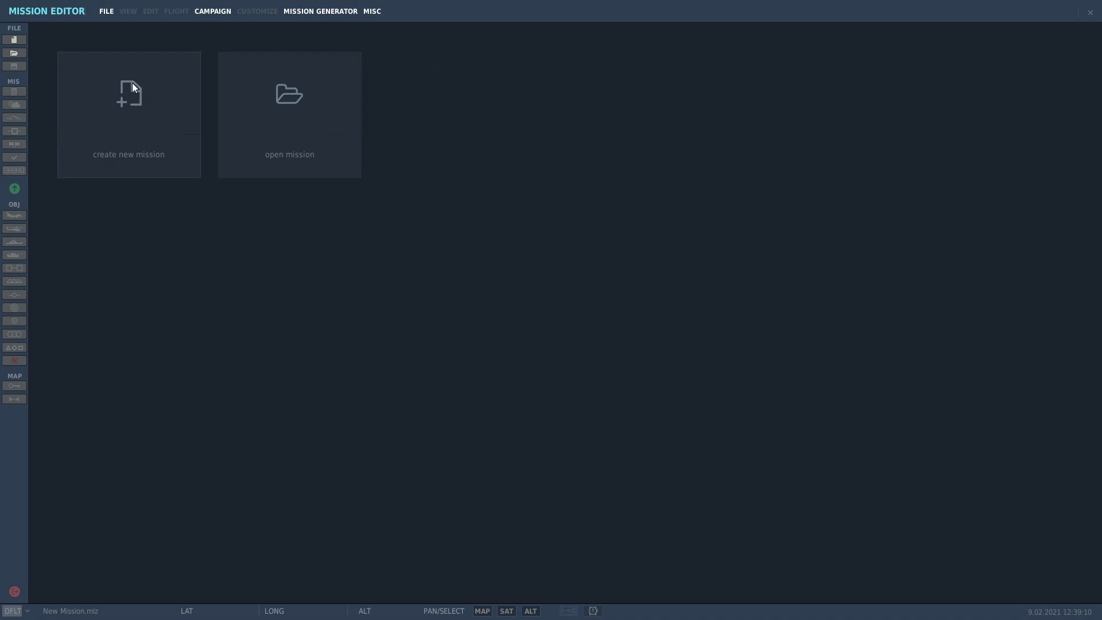
key("ctrl+n")
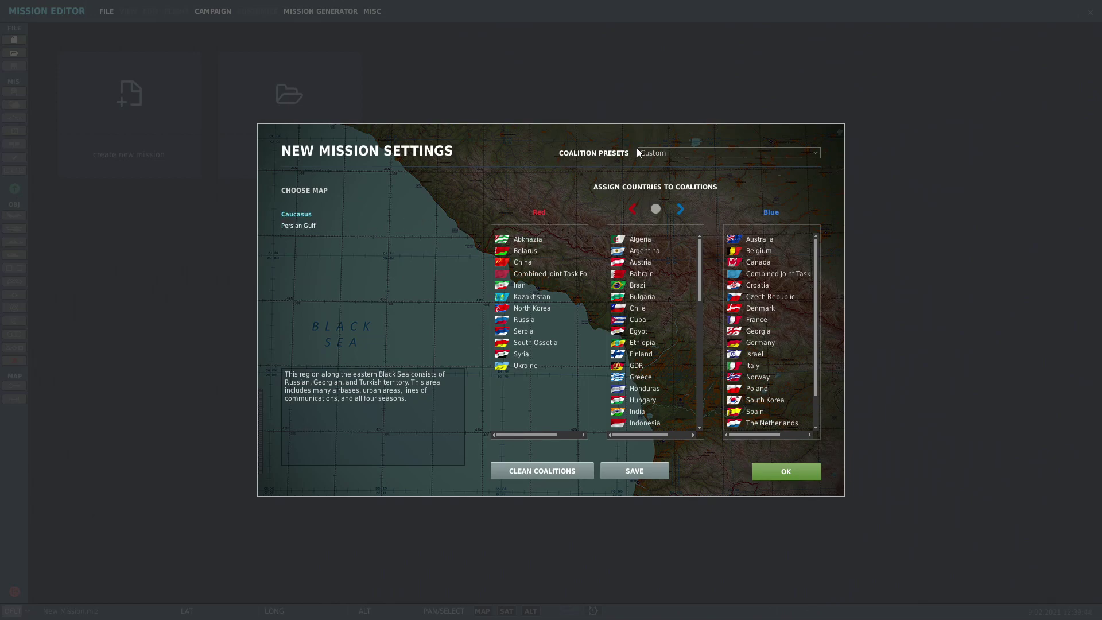
- Try the Modern, WWII and Custom coalition presets and move Abkhazia from Red to Blue
left_click(694, 153)
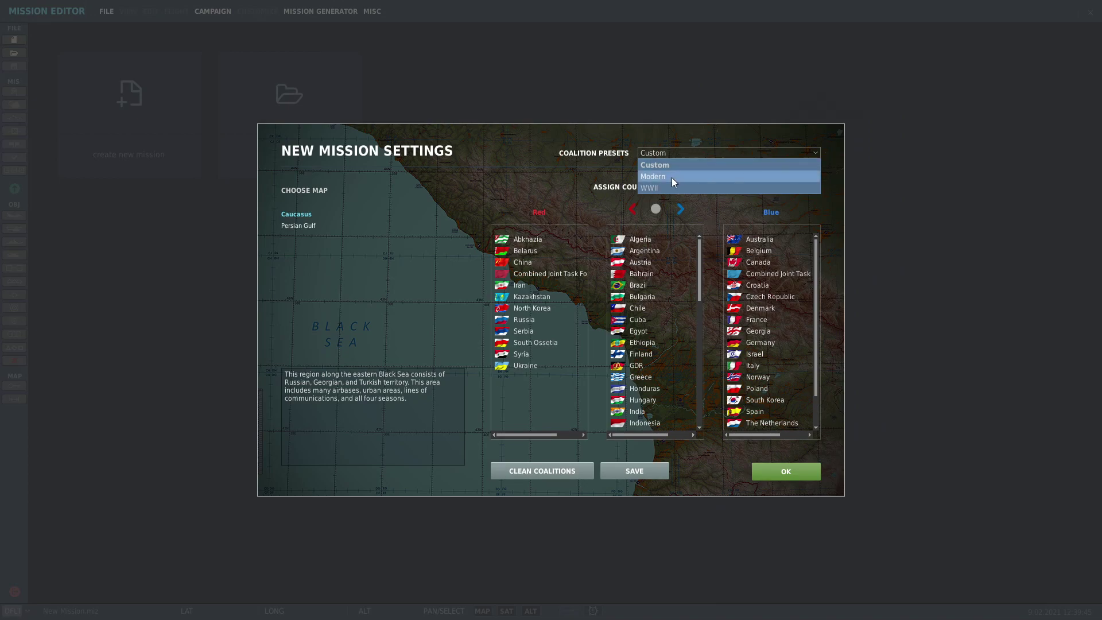
left_click(673, 178)
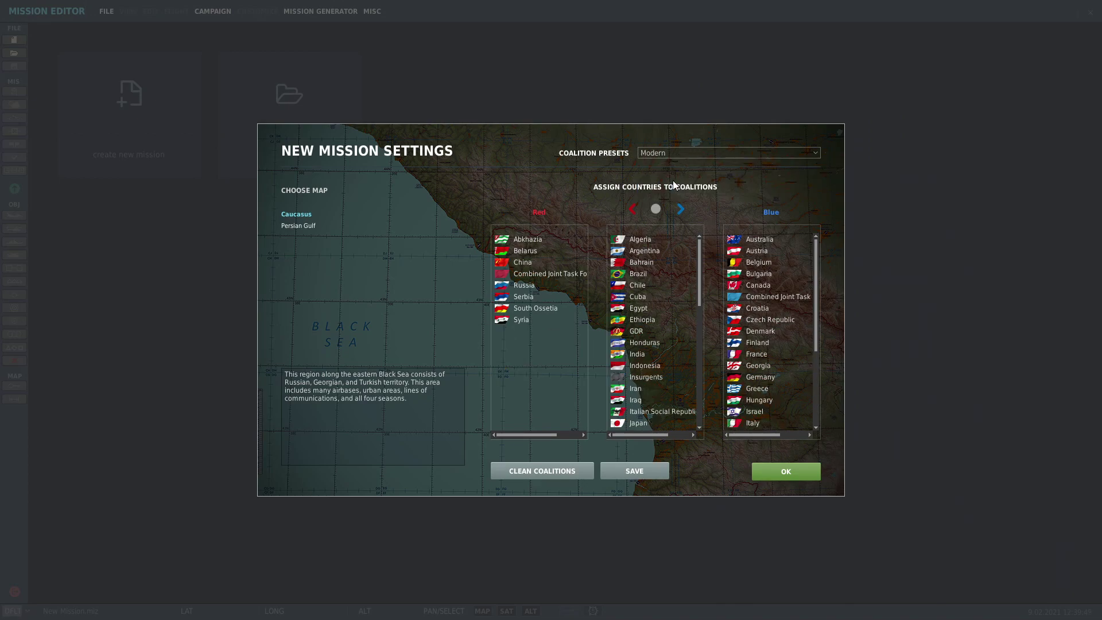
left_click(663, 160)
left_click(666, 188)
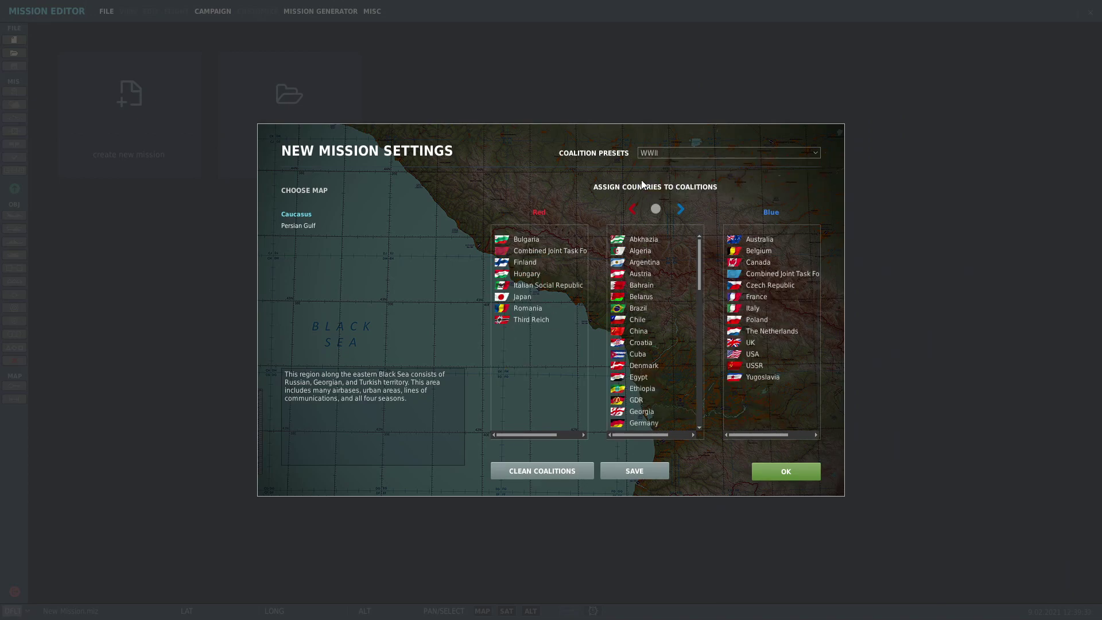
left_click(669, 151)
left_click(663, 175)
left_click(677, 153)
left_click(664, 166)
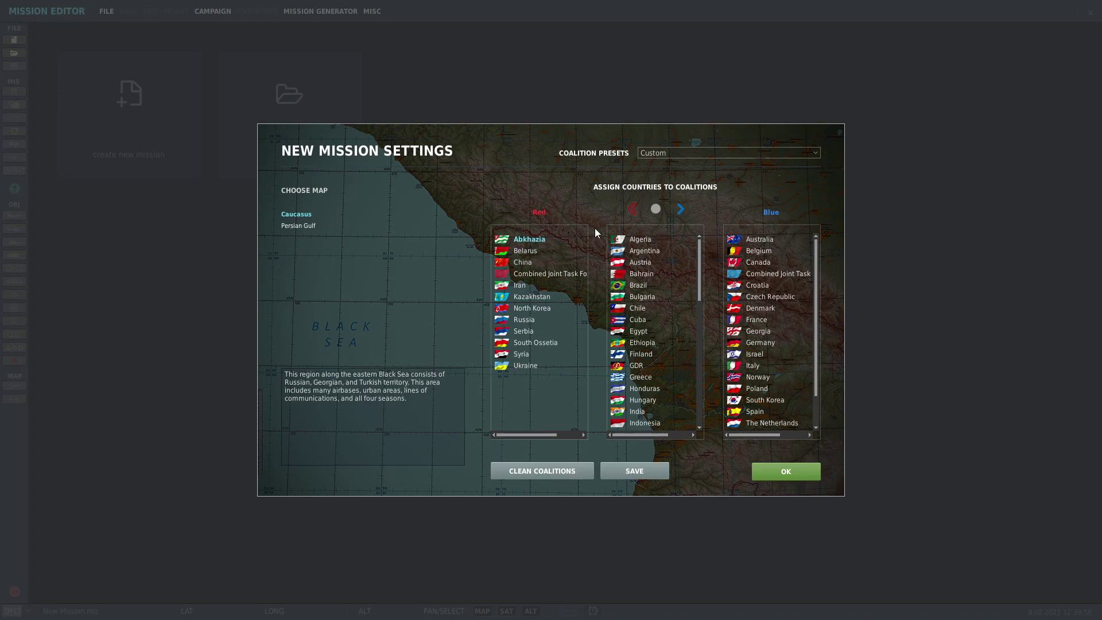
left_click(680, 210)
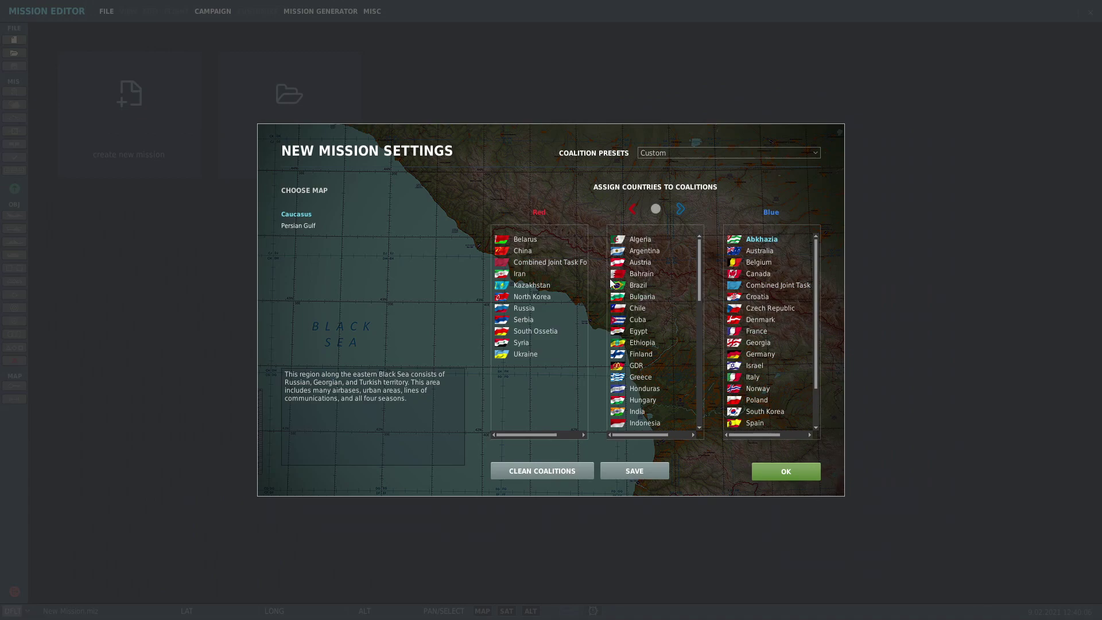
- Apply the Modern coalition preset, review the country lists, and create the mission
left_click(694, 154)
left_click(673, 182)
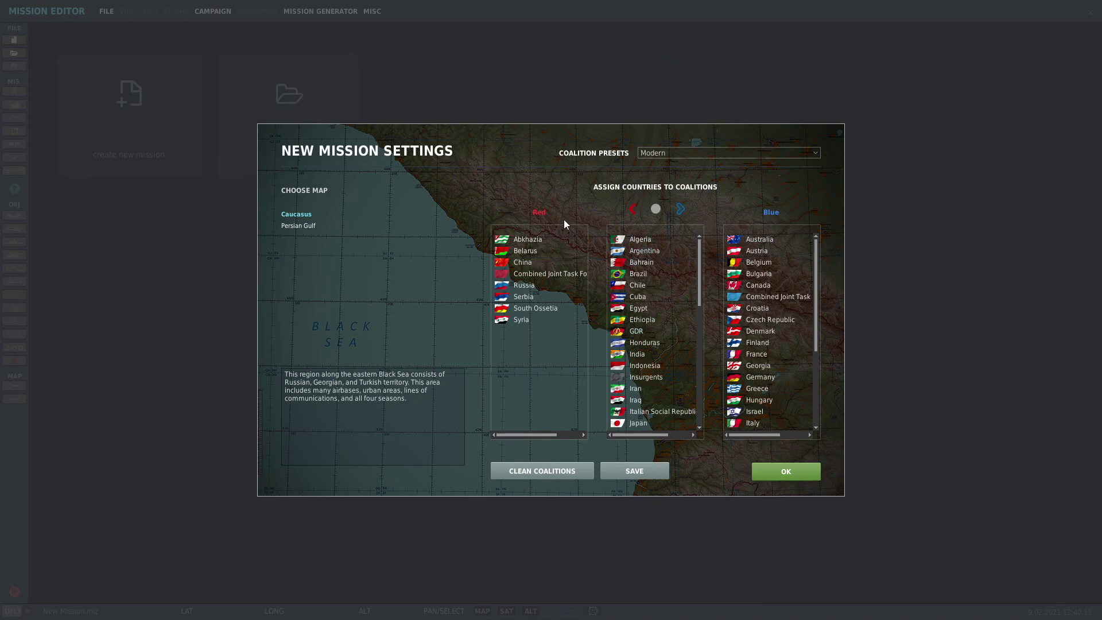
scroll(782, 327, "down", 4)
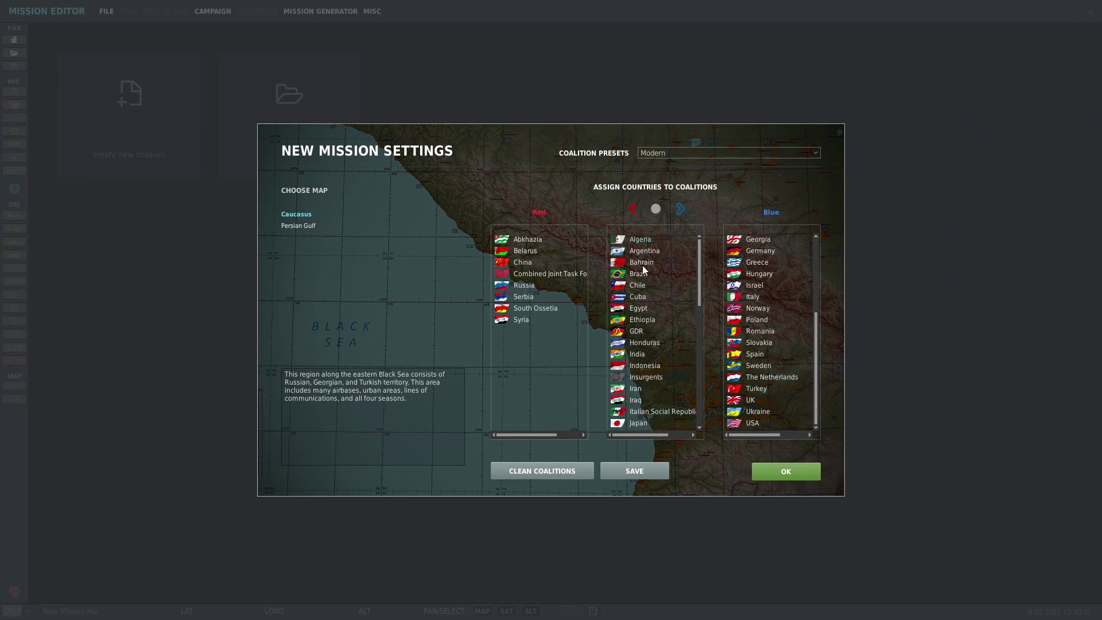
scroll(650, 308, "down", 5)
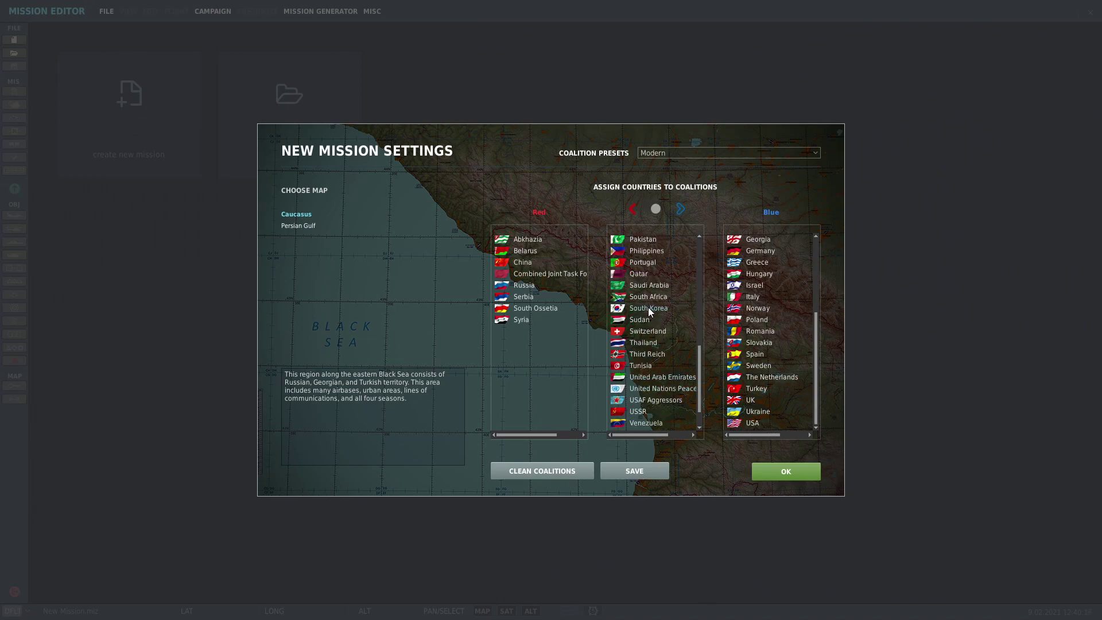
left_click(801, 470)
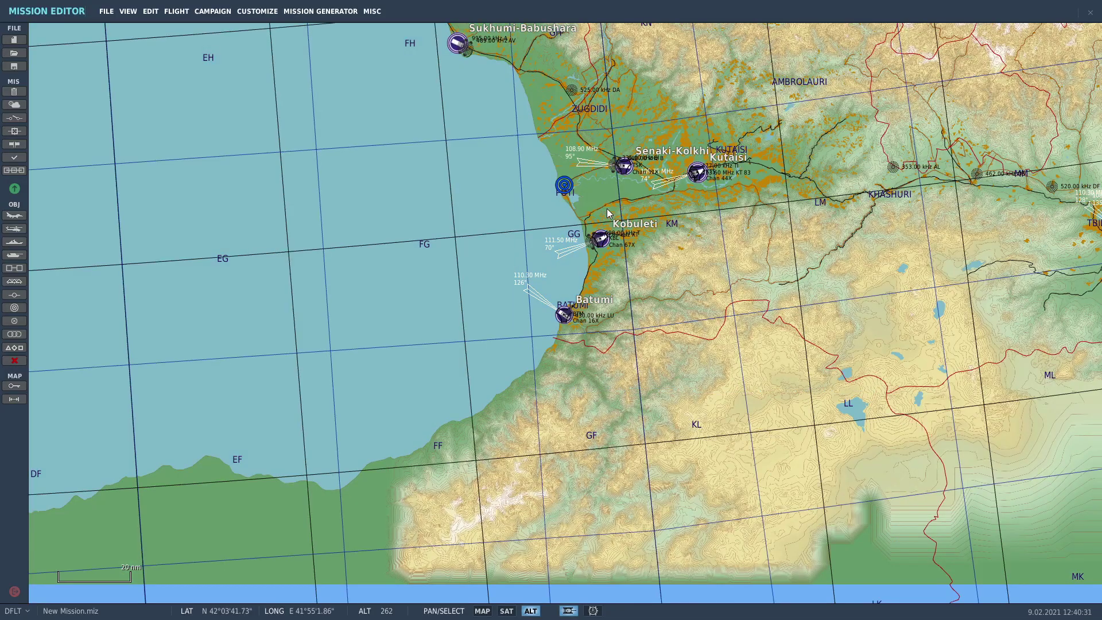
- Pan and zoom the map to show Tbilisi, the eastern airfields and Georgia
left_click_drag(803, 216, 559, 276)
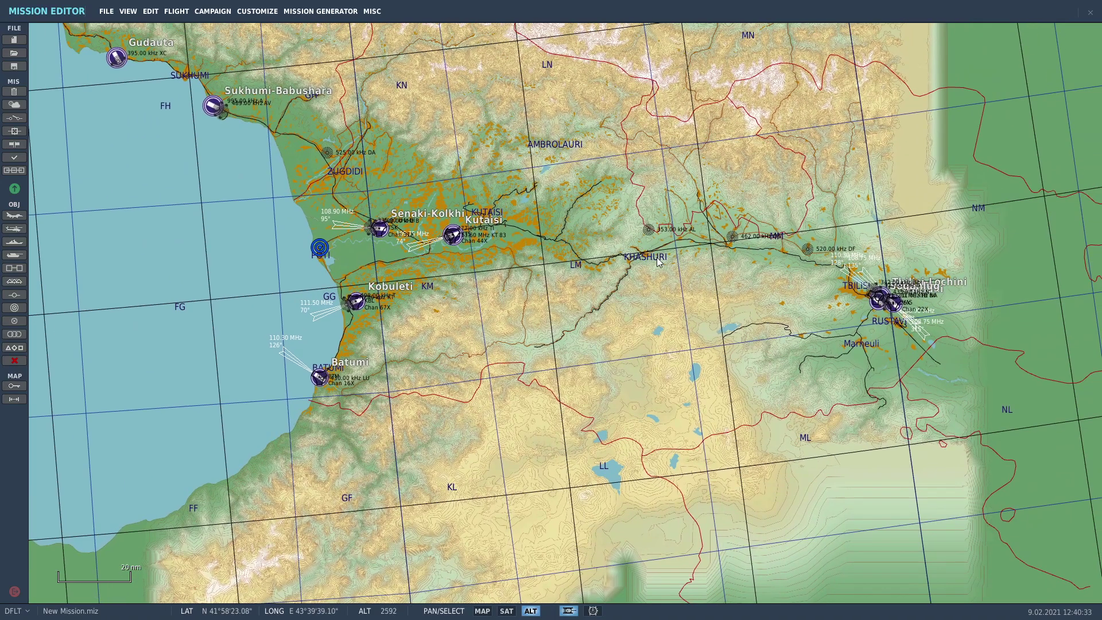
left_click_drag(652, 193, 612, 312)
left_click_drag(547, 284, 612, 362)
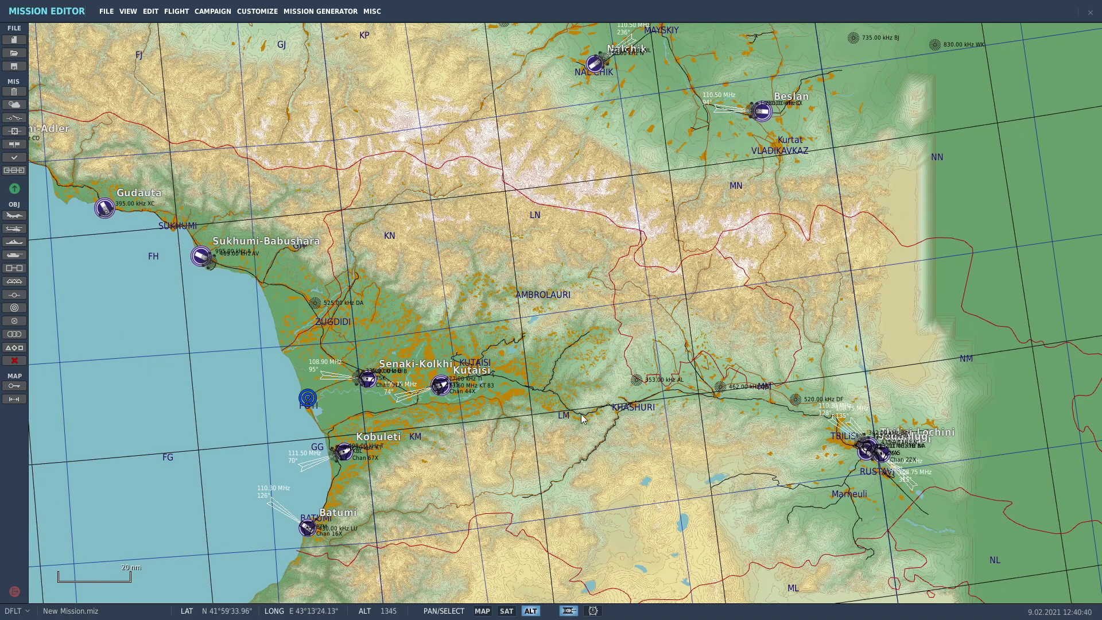
left_click_drag(581, 418, 567, 346)
scroll(567, 347, "up", 1)
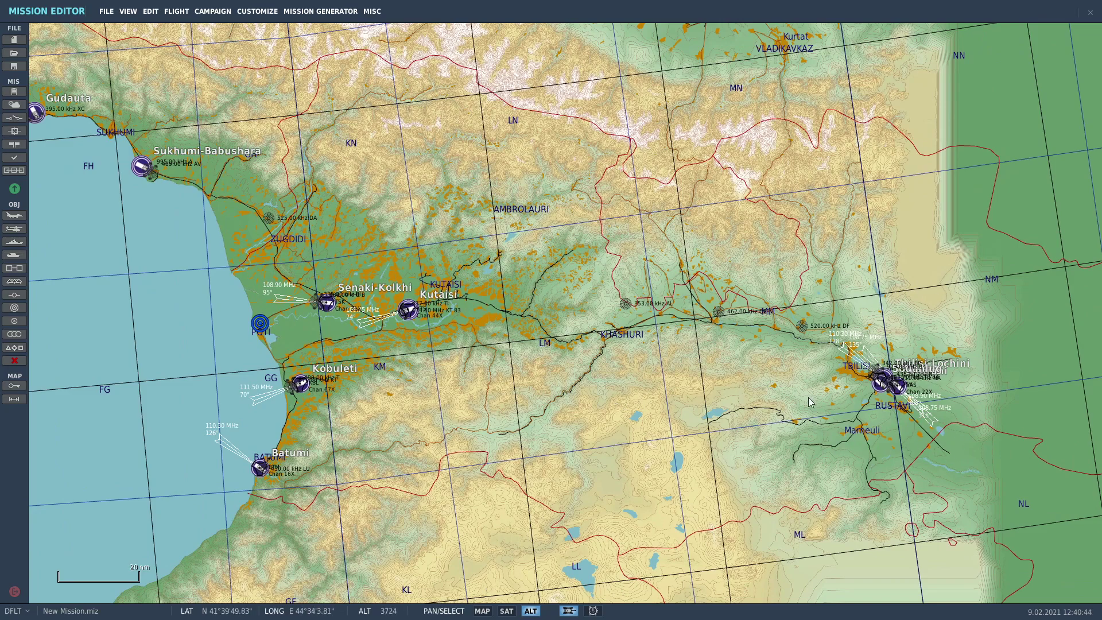
left_click_drag(576, 372, 614, 370)
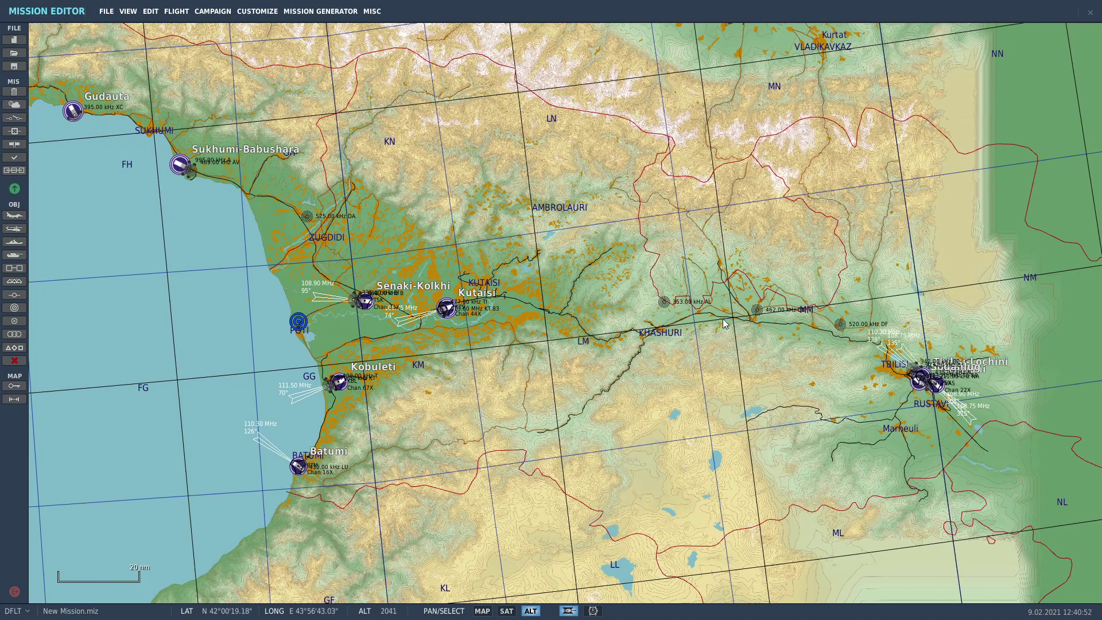
- Pan toward the northwest coast and drag the Red bullseye to a new position
left_click_drag(548, 311, 603, 388)
scroll(560, 312, "down", 2)
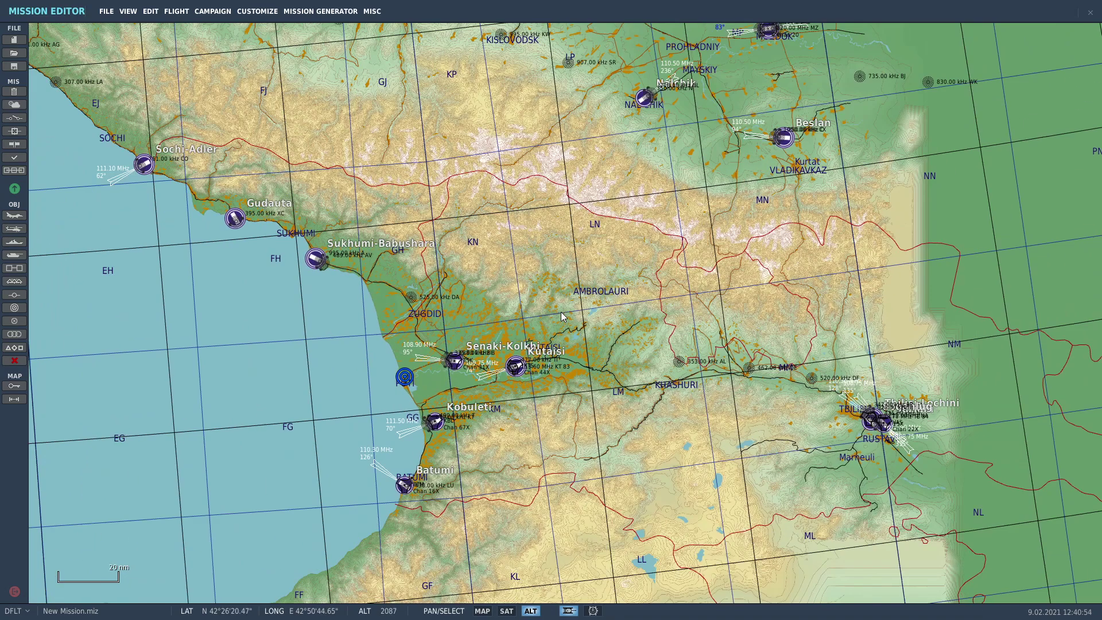
scroll(633, 354, "down", 3)
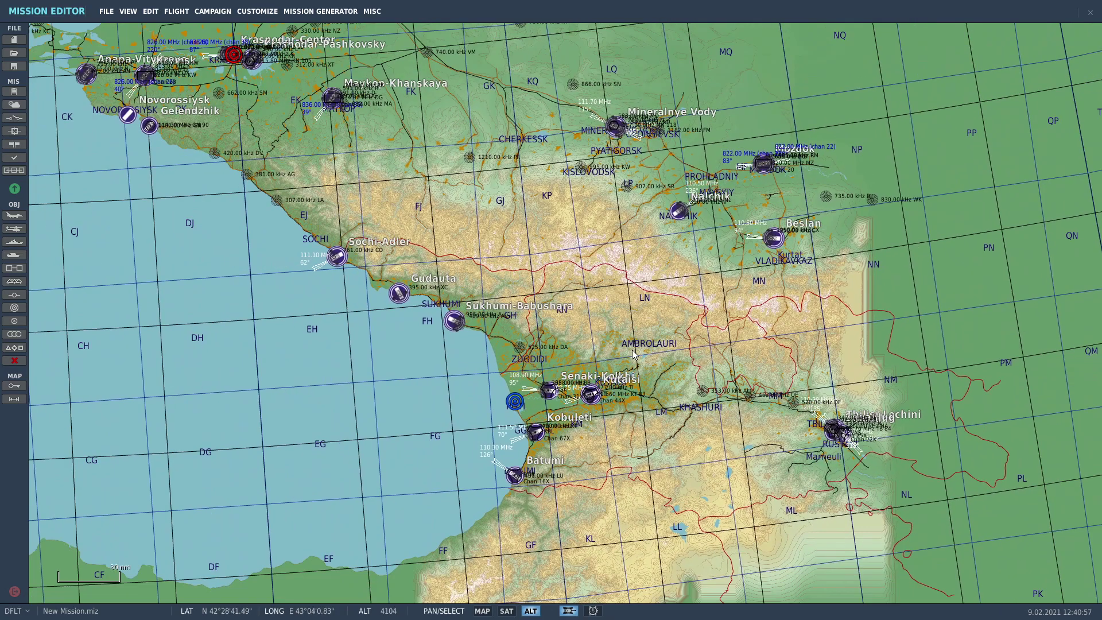
scroll(634, 352, "down", 1)
left_click_drag(642, 295, 639, 333)
left_click_drag(311, 120, 665, 347)
- Move the Blue bullseye beside the Red one, then shift it further east
left_click(643, 369)
left_click_drag(570, 436, 689, 344)
scroll(690, 344, "up", 3)
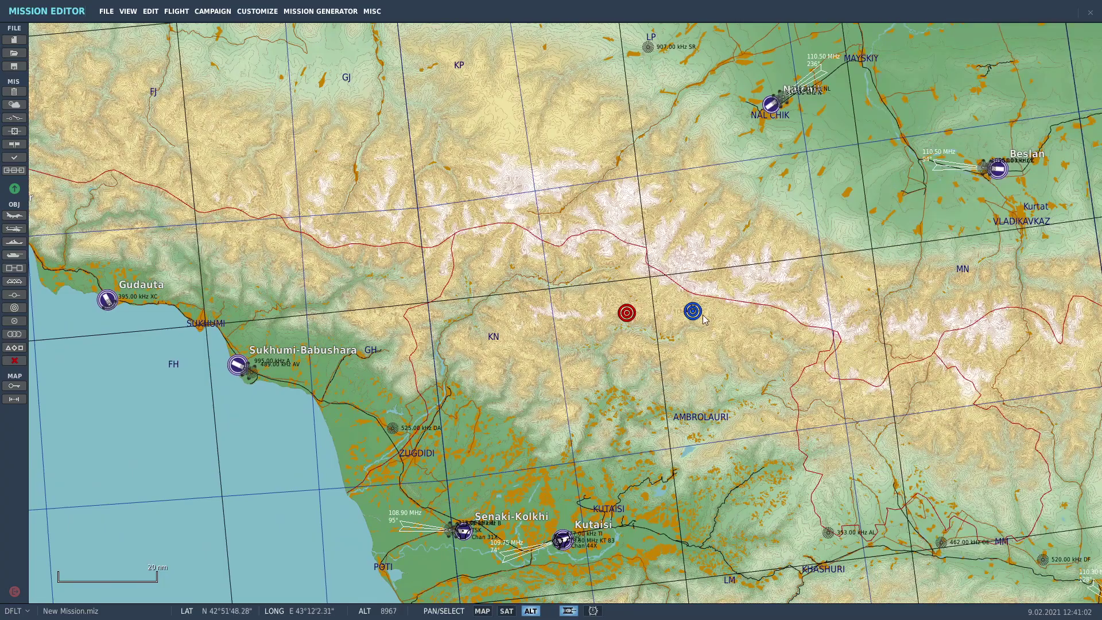
scroll(608, 336, "up", 6)
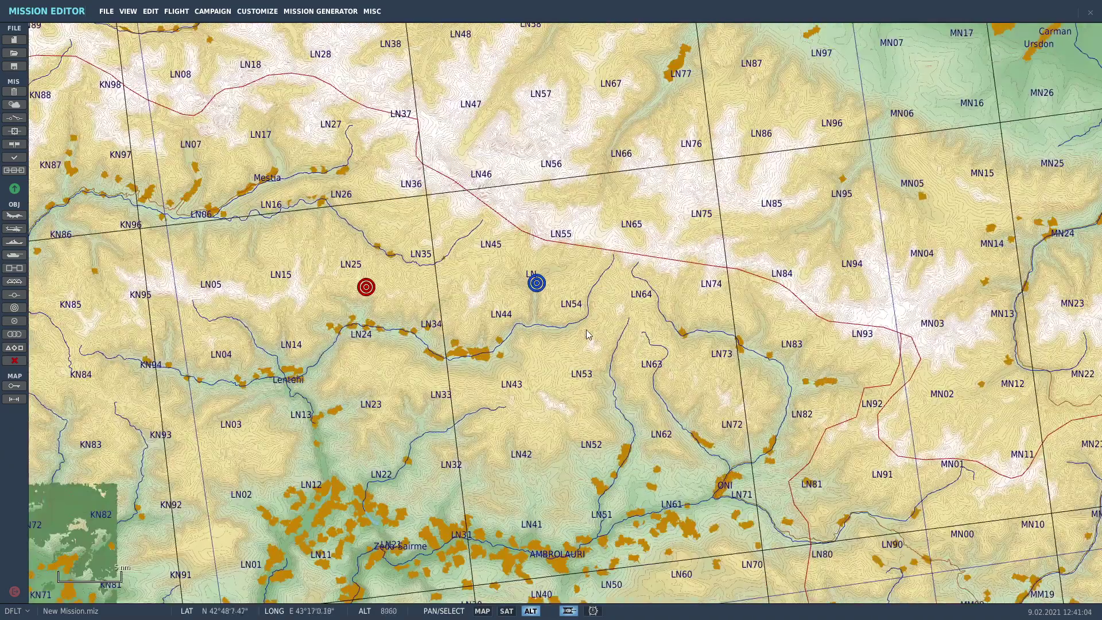
scroll(586, 334, "down", 1)
left_click_drag(536, 287, 613, 289)
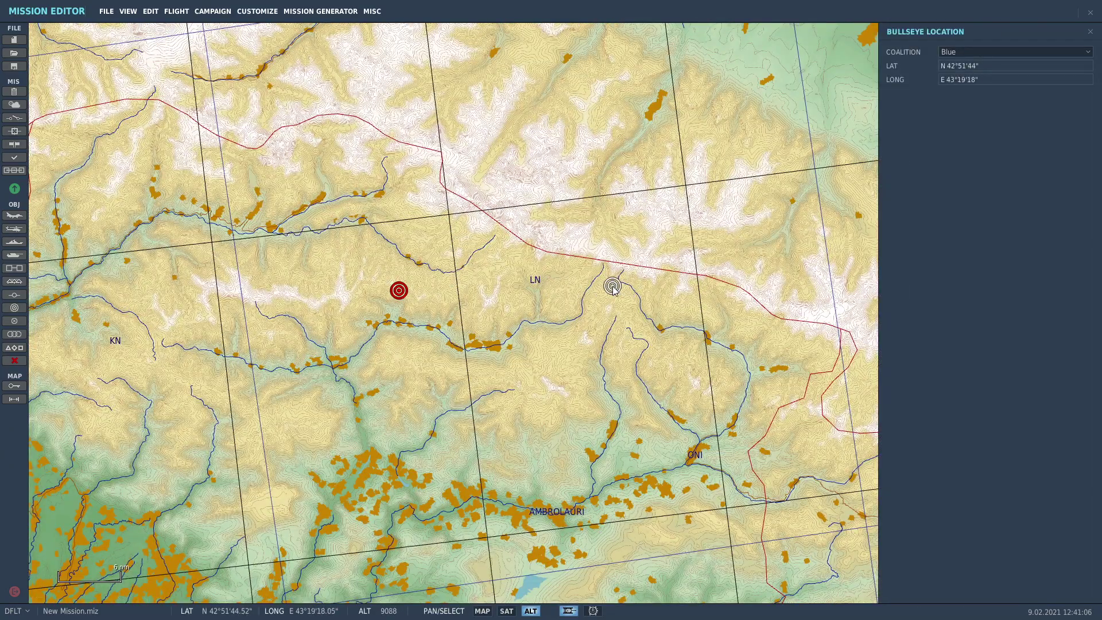
left_click(575, 322)
scroll(665, 339, "down", 3)
- Drag the Blue bullseye south toward Tkibuli and switch to the map ruler tool
left_click_drag(733, 313, 621, 202)
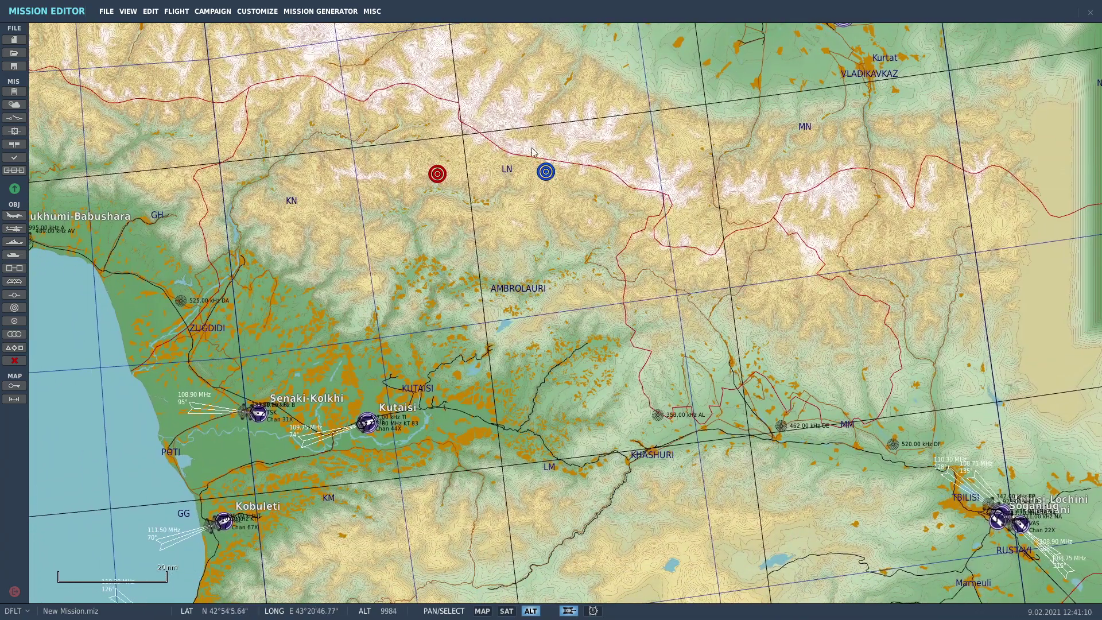
left_click_drag(571, 284, 576, 229)
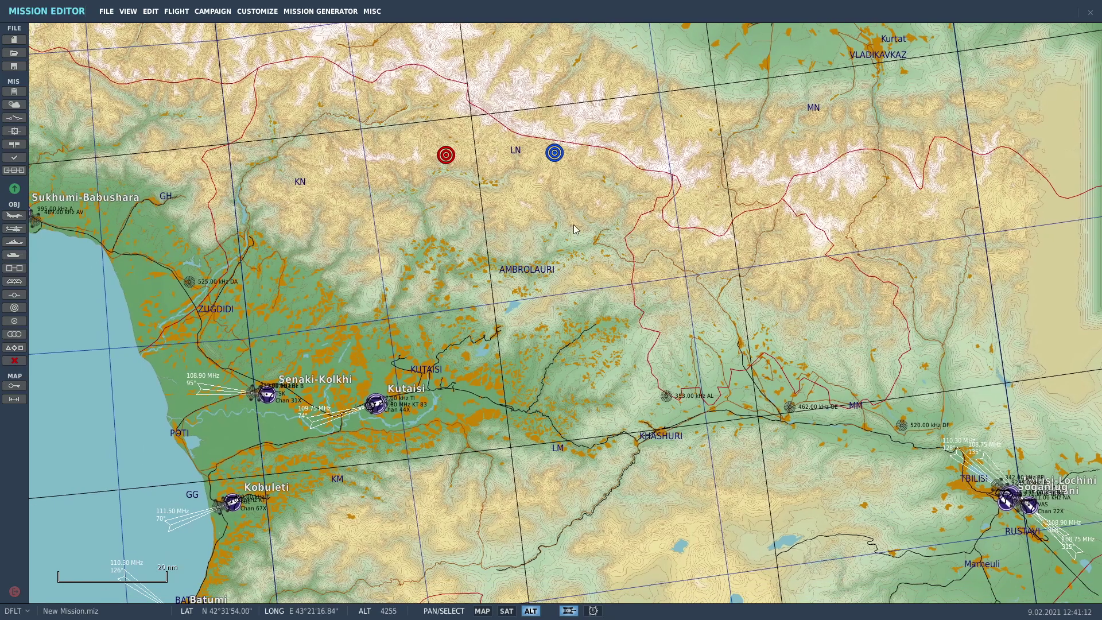
left_click(556, 155)
left_click_drag(556, 155, 514, 308)
left_click_drag(709, 337, 640, 322)
scroll(640, 322, "down", 2)
scroll(469, 328, "up", 3)
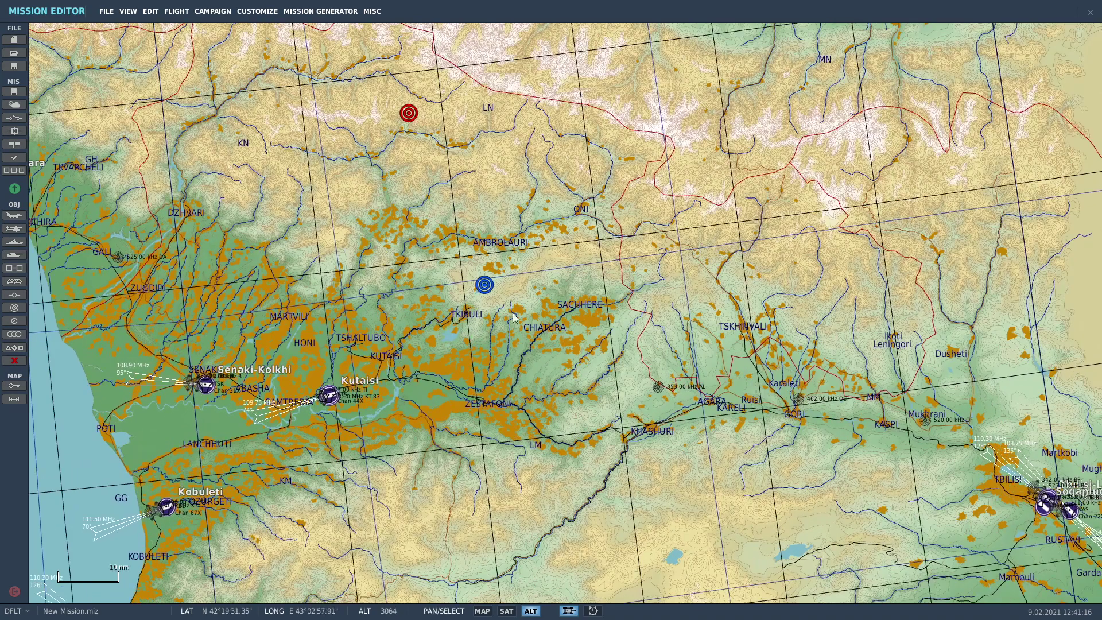
right_click_drag(717, 355, 707, 343)
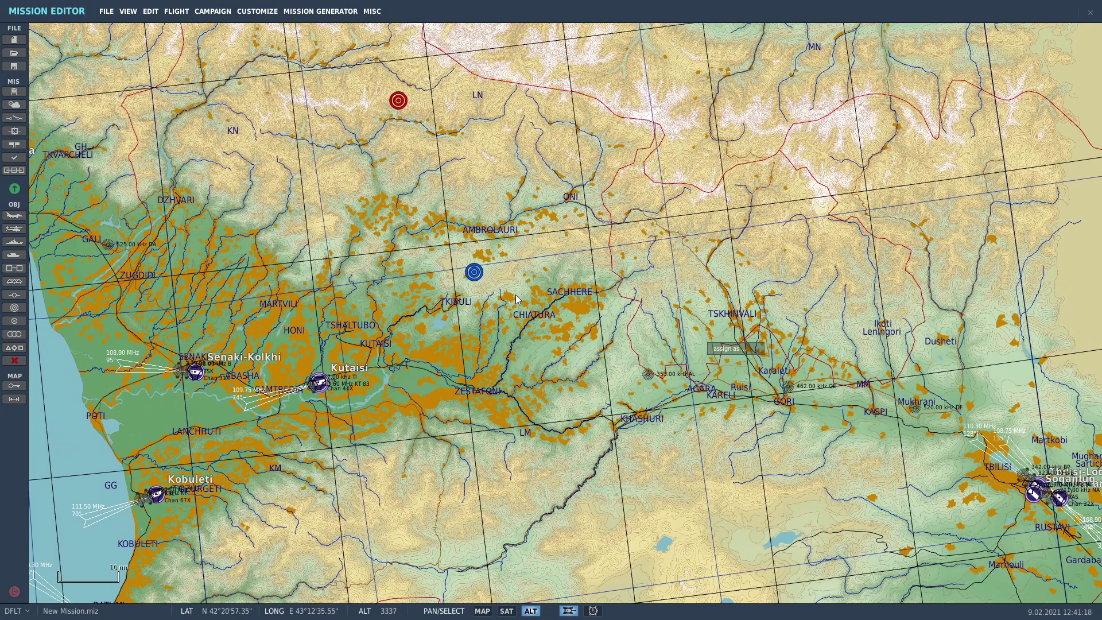
left_click_drag(531, 277, 533, 280)
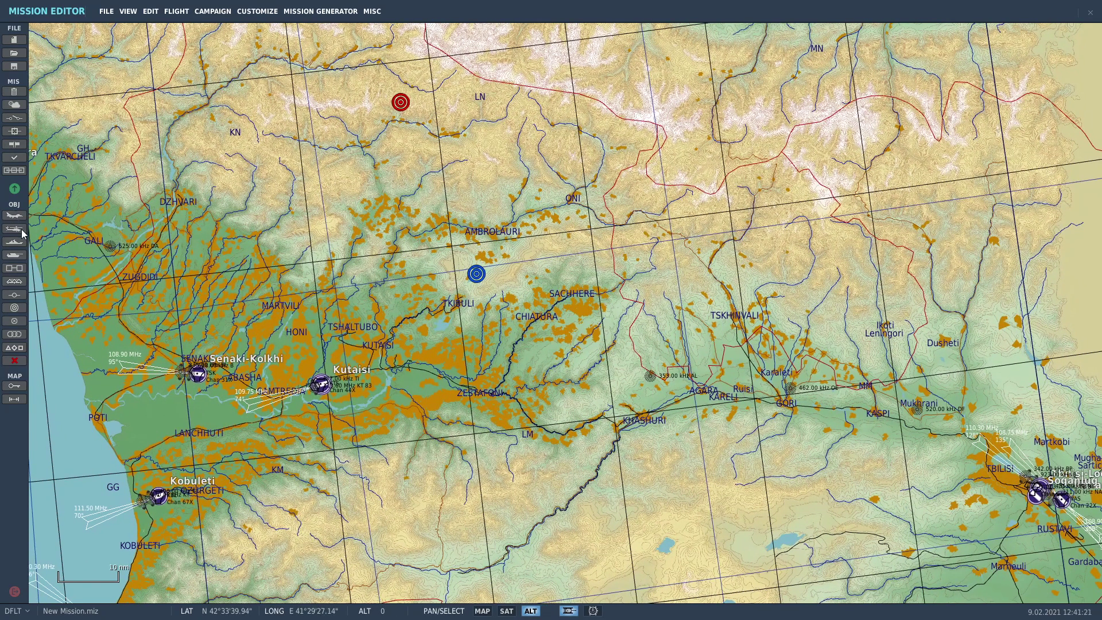
left_click(16, 400)
- Measure from the Blue bullseye north toward grid LN, reading 17.951 nm at 29°
left_click_drag(478, 276, 722, 370)
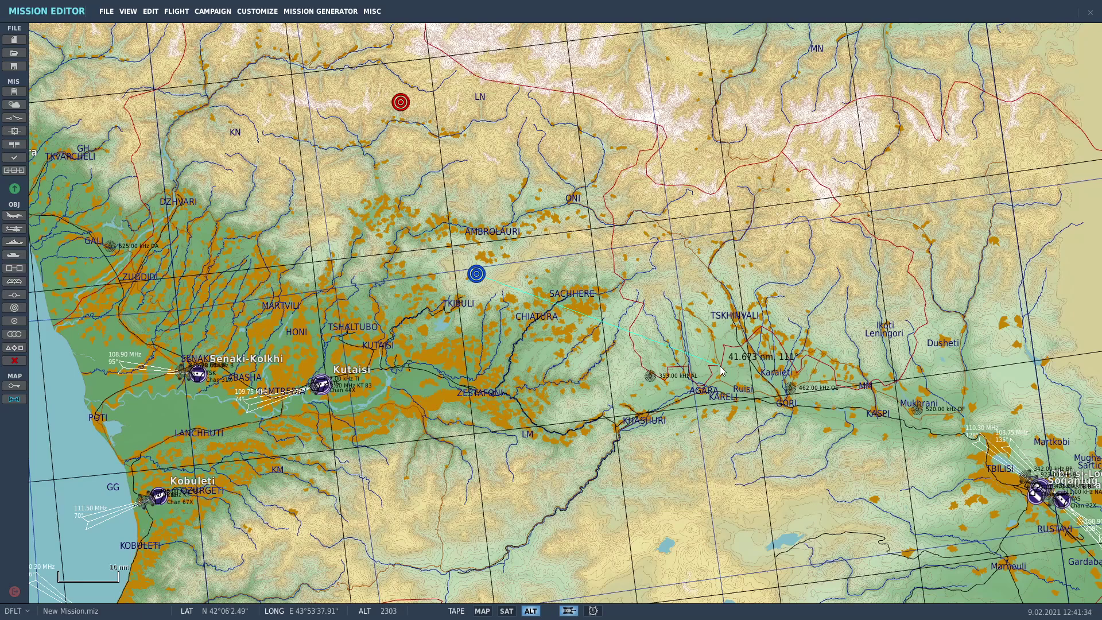
left_click_drag(722, 370, 531, 181)
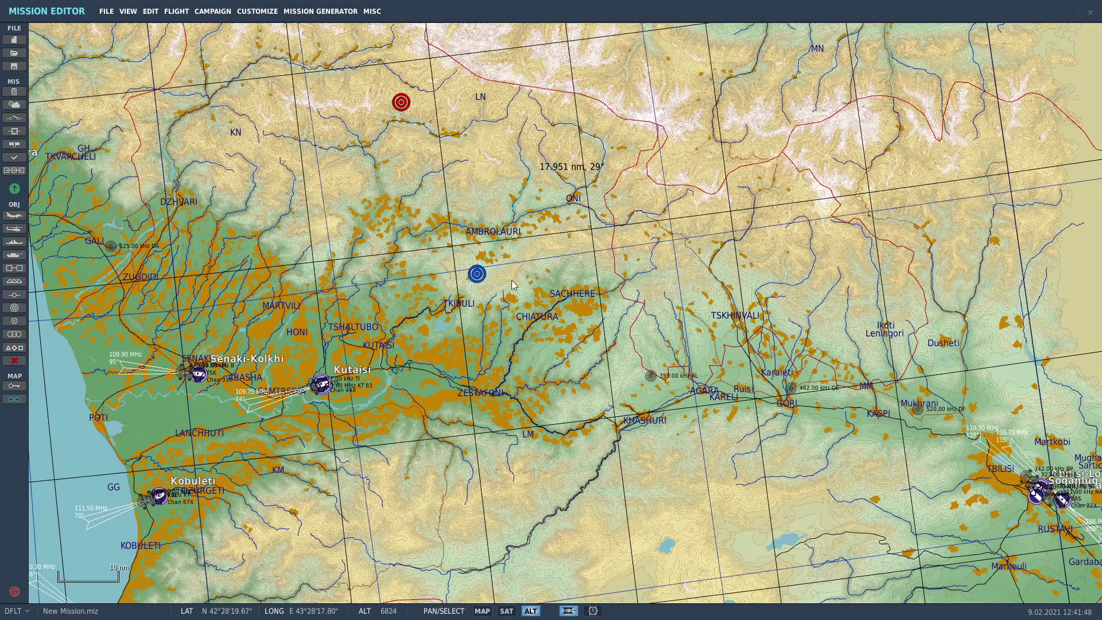
- Clear the measurement and relocate the Blue bullseye near Oni
left_click(15, 399)
left_click_drag(480, 274, 536, 227)
right_click_drag(537, 227, 507, 273)
left_click_drag(507, 272, 541, 245)
left_click(365, 155)
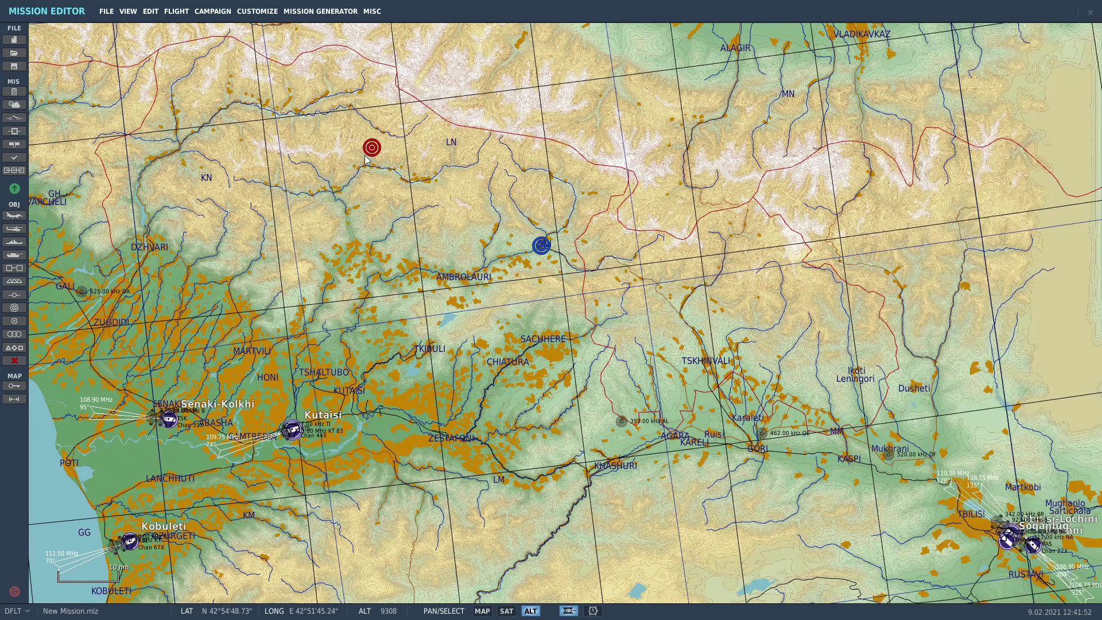
- Move the Red bullseye east right beside the Blue one and pan toward Tbilisi
left_click_drag(366, 157, 560, 175)
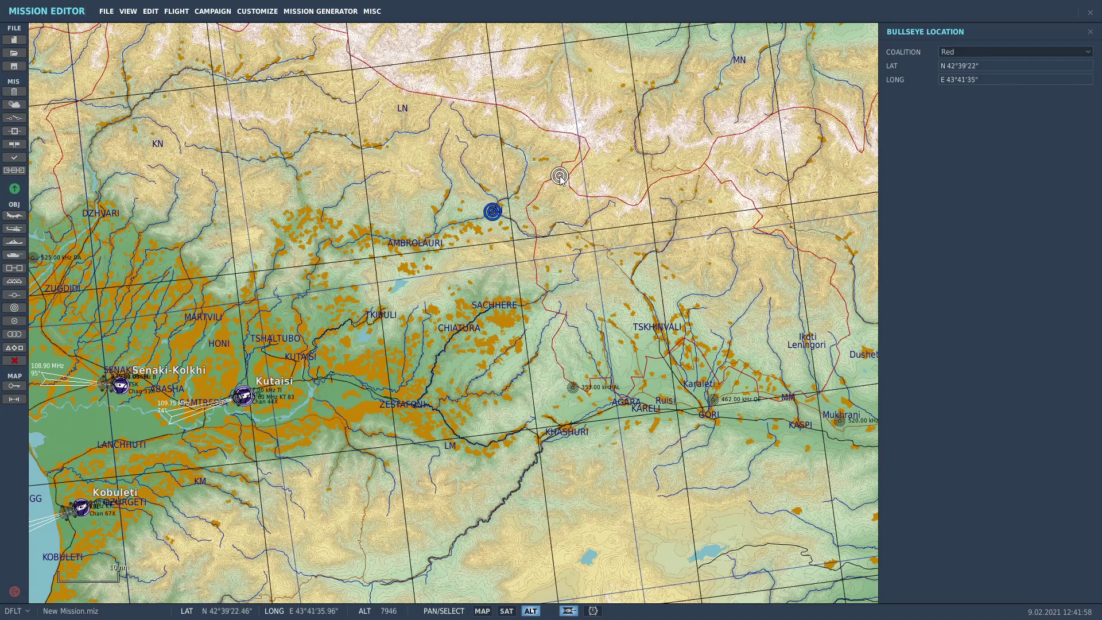
left_click(603, 245)
left_click_drag(623, 219, 581, 211)
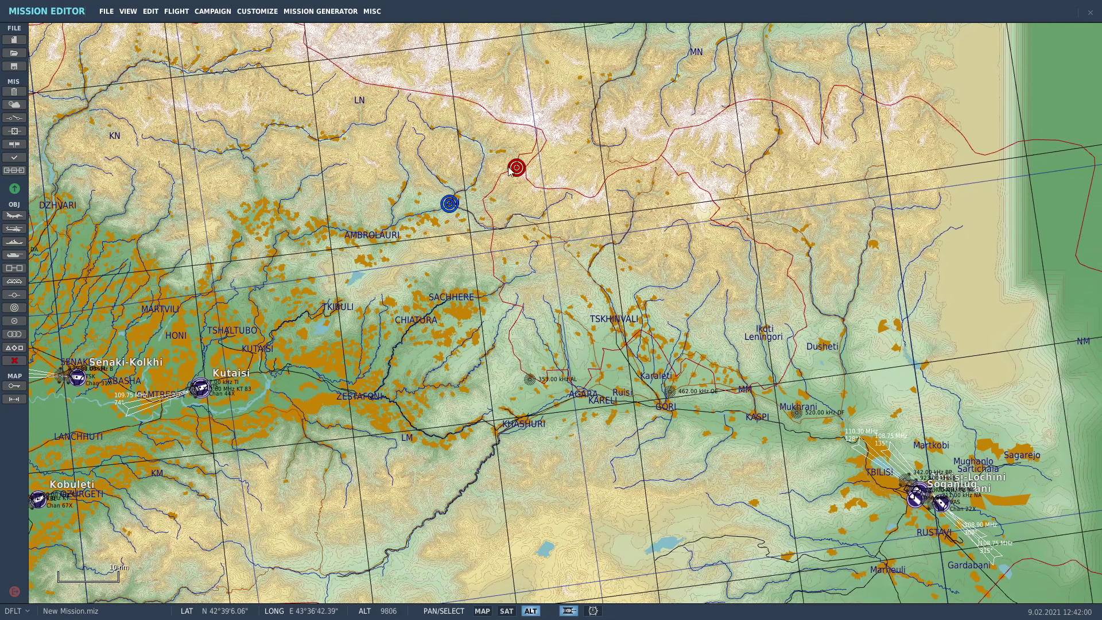
left_click_drag(519, 170, 481, 212)
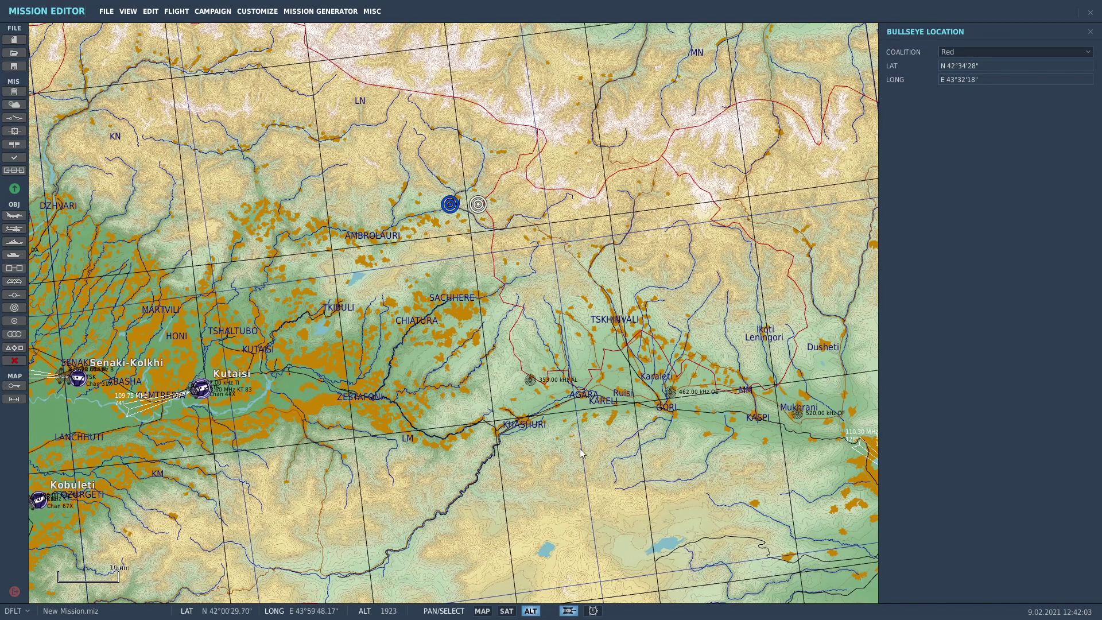
scroll(580, 449, "down", 2)
left_click(629, 447)
left_click_drag(708, 445, 706, 383)
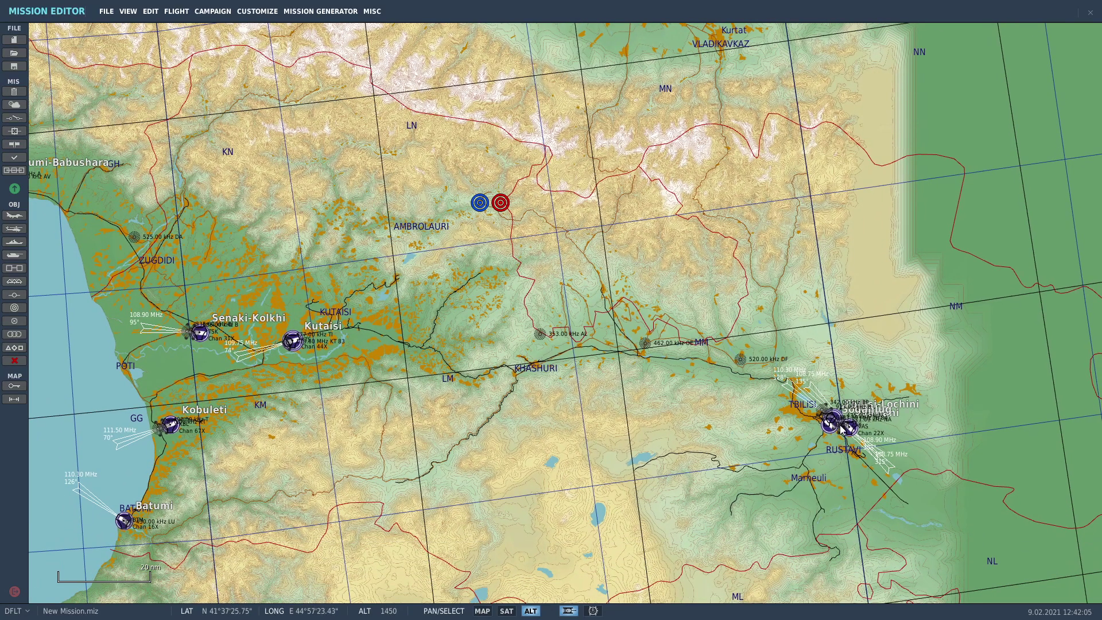
- Assign the Tbilisi-Lochini airfield to the Blue coalition
scroll(875, 495, "up", 6)
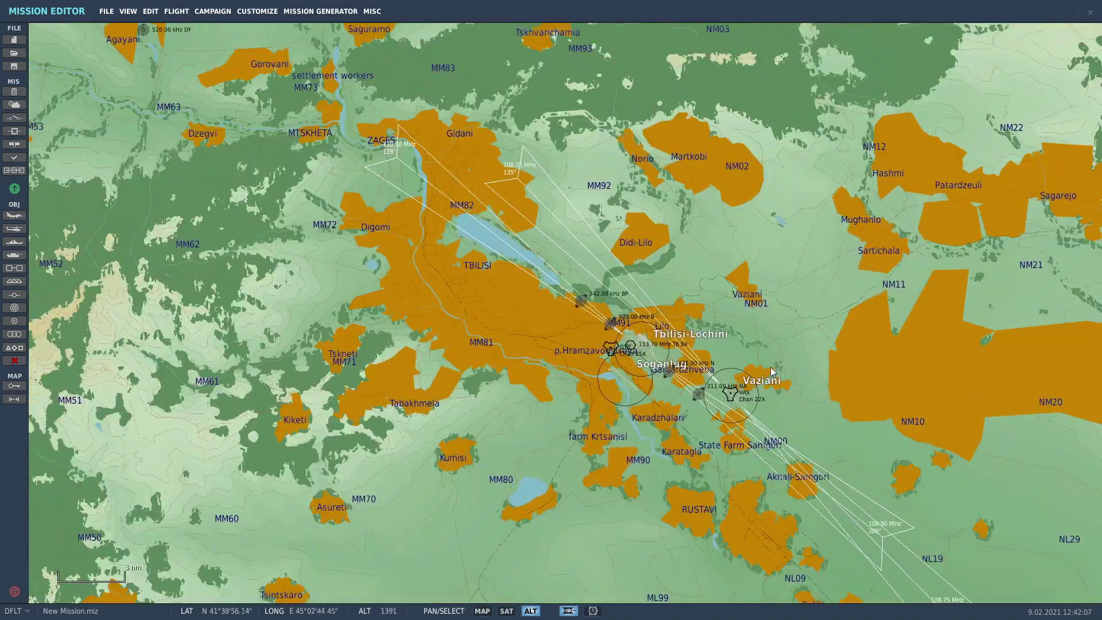
scroll(804, 364, "up", 1)
left_click(606, 324)
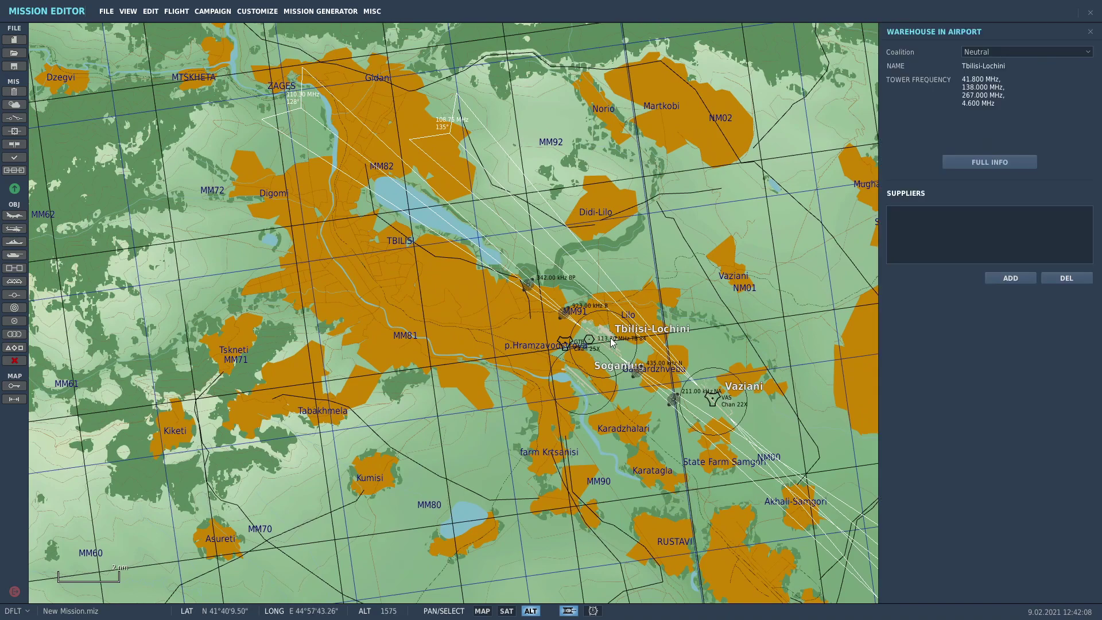
scroll(688, 331, "down", 2)
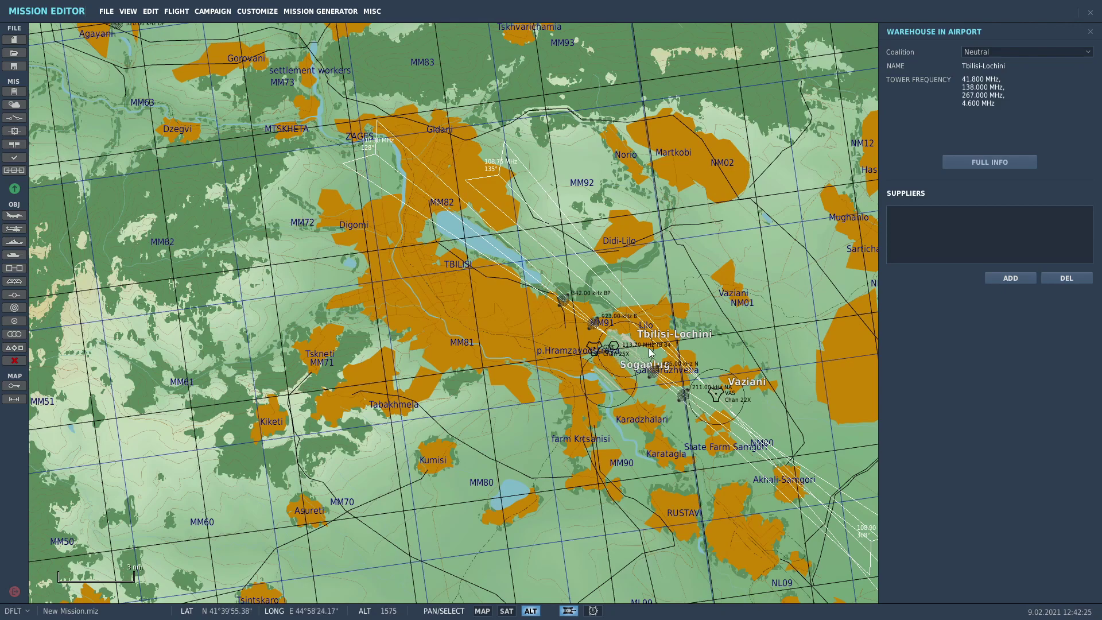
scroll(637, 365, "up", 1)
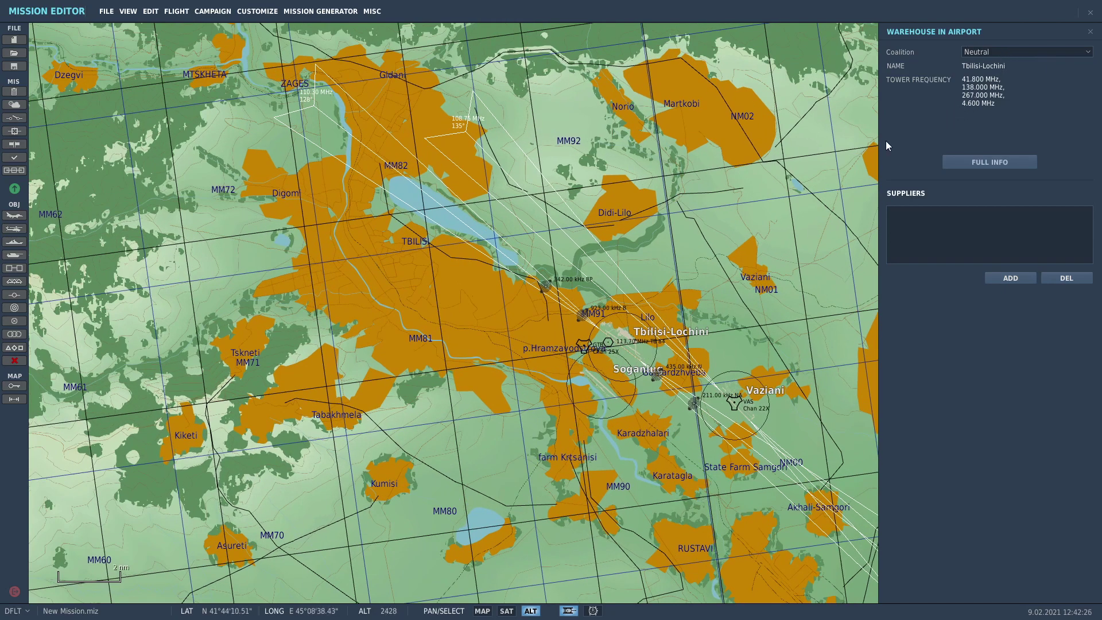
scroll(634, 359, "up", 1)
left_click_drag(774, 325, 670, 272)
left_click(993, 53)
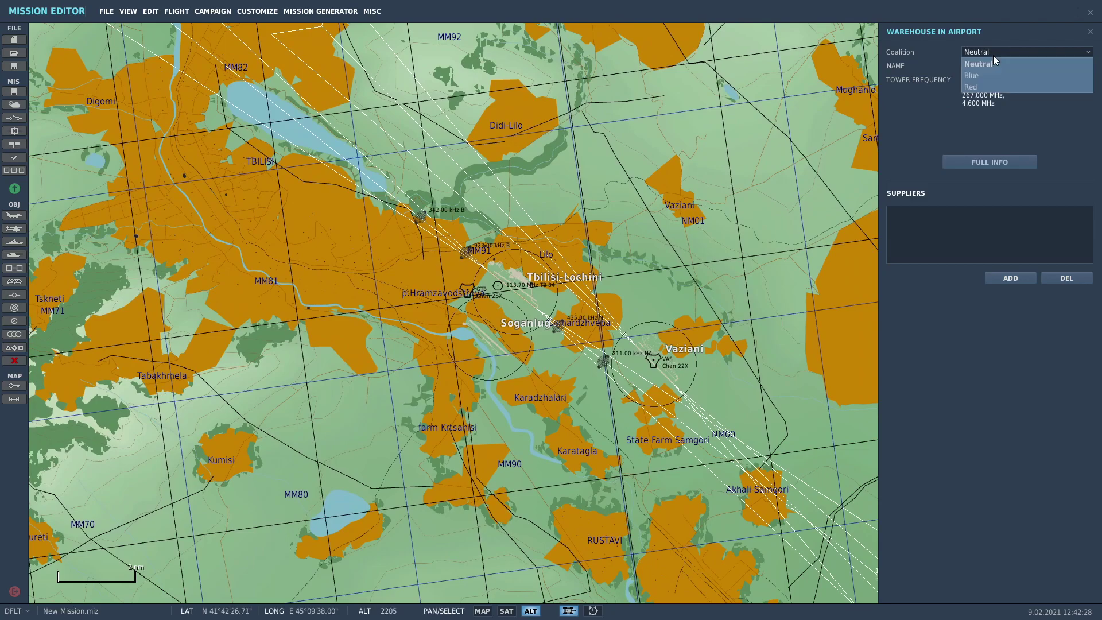
left_click(998, 77)
- Assign the Vaziani and Soganlug airfields to Blue
left_click(668, 366)
left_click(994, 50)
left_click(997, 78)
left_click(485, 342)
left_click(1008, 51)
left_click(1003, 78)
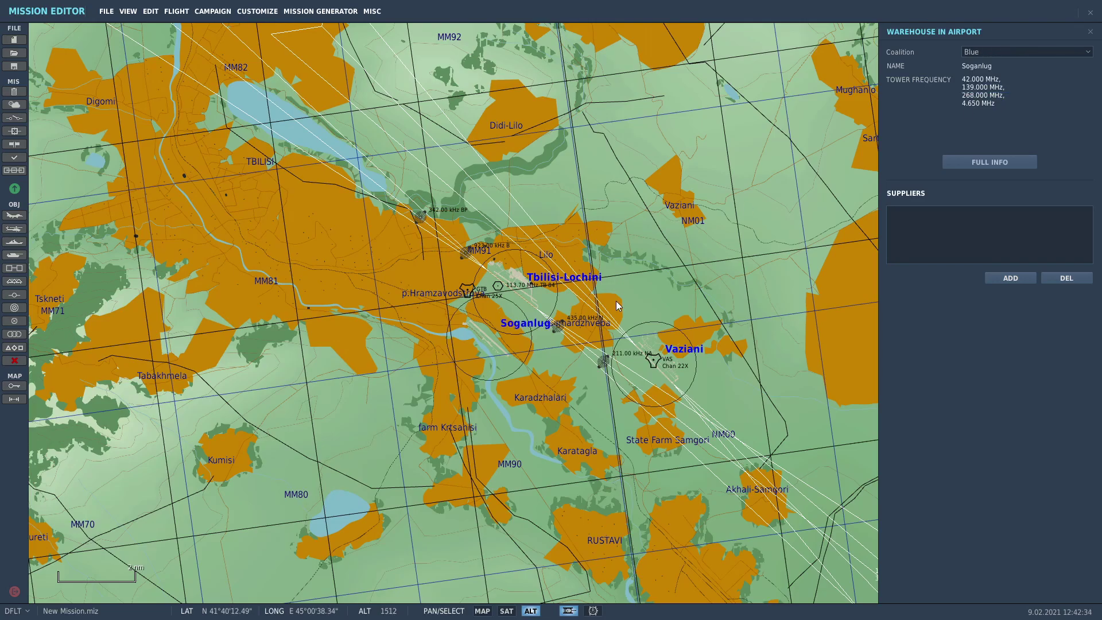
- Pan west to the coast and assign Kobuleti and Batumi airfields to Red
left_click_drag(647, 301, 653, 288)
scroll(661, 334, "down", 6)
left_click_drag(263, 325, 553, 345)
scroll(267, 327, "down", 1)
left_click_drag(268, 328, 712, 300)
left_click_drag(420, 320, 573, 306)
scroll(430, 379, "up", 5)
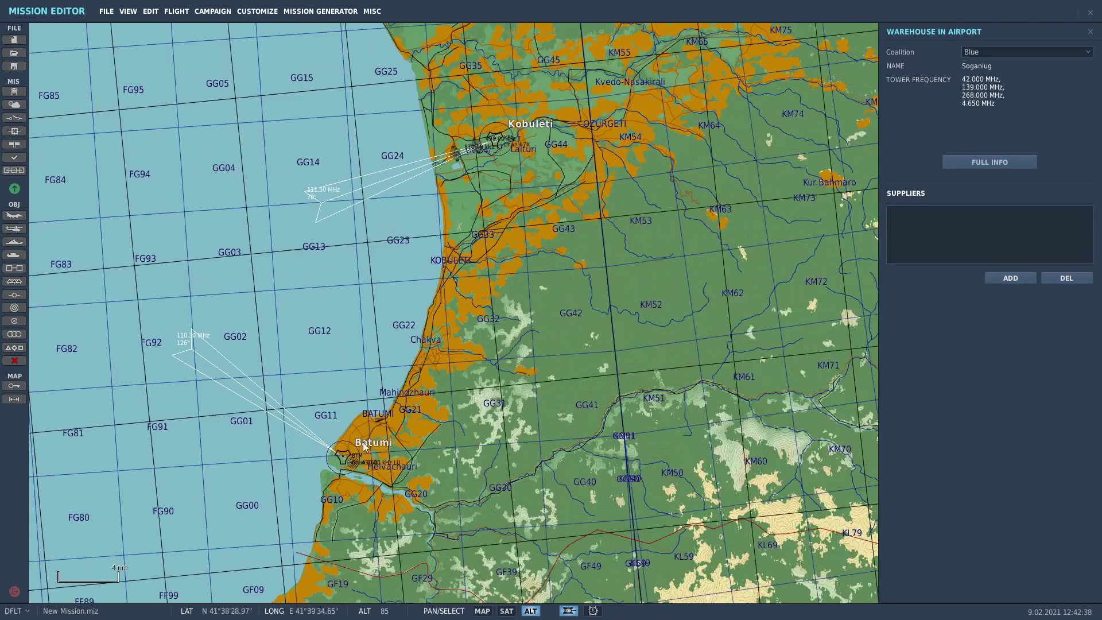
left_click(501, 146)
left_click(999, 51)
left_click(995, 74)
left_click(353, 468)
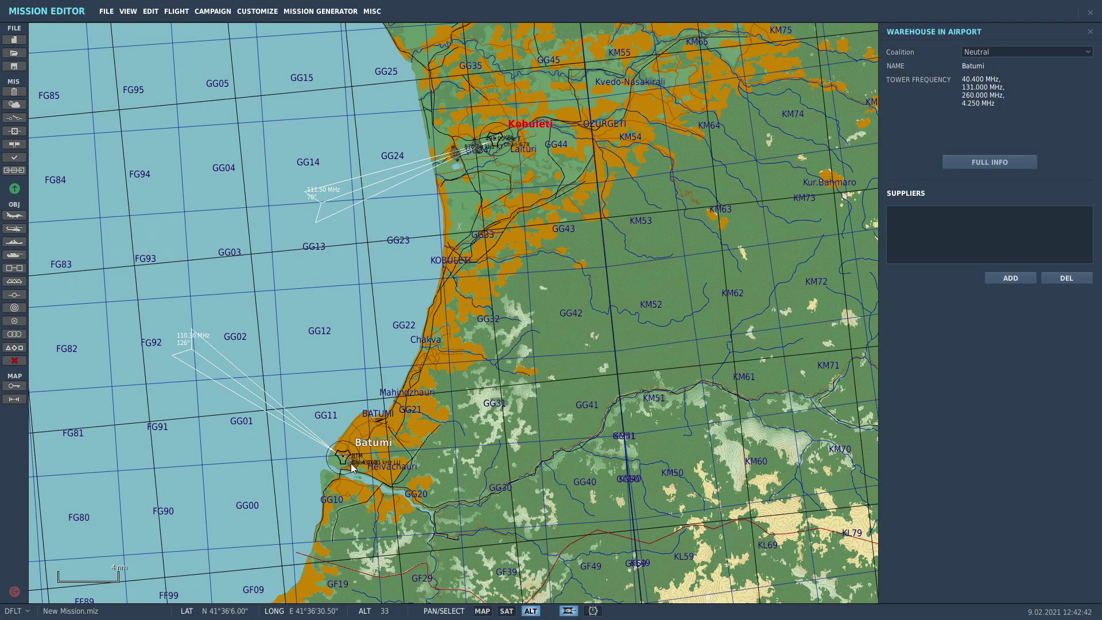
left_click(998, 52)
left_click(992, 74)
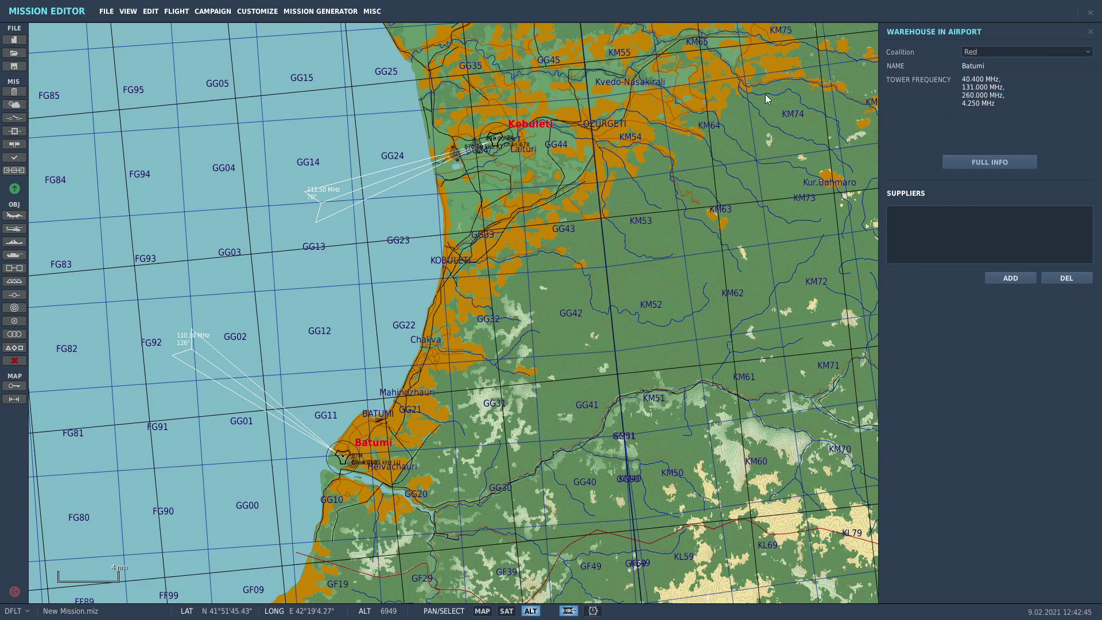
- Assign the Kutaisi and Senaki-Kolkhi airfields to Red
left_click_drag(705, 101, 497, 380)
scroll(497, 380, "down", 5)
left_click(620, 230)
left_click(993, 53)
left_click(992, 73)
left_click(459, 216)
left_click(1008, 50)
left_click(1015, 87)
- Review the recoloured airfields across the Caucasus and close the airfield settings
left_click_drag(718, 284, 449, 290)
scroll(517, 305, "down", 3)
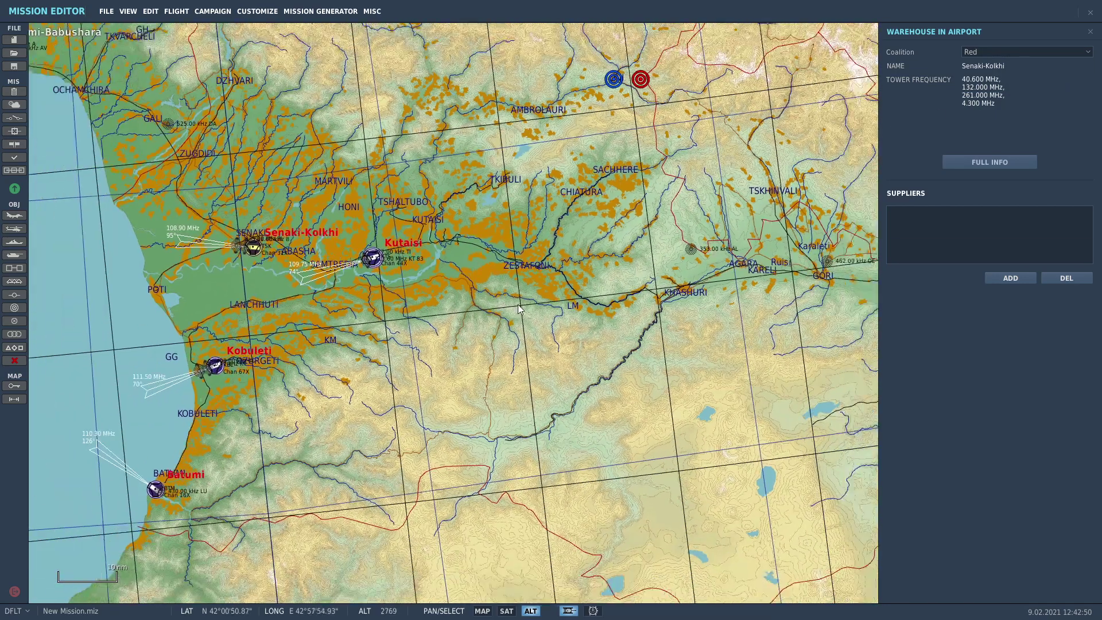
scroll(566, 298, "down", 3)
left_click_drag(612, 293, 632, 359)
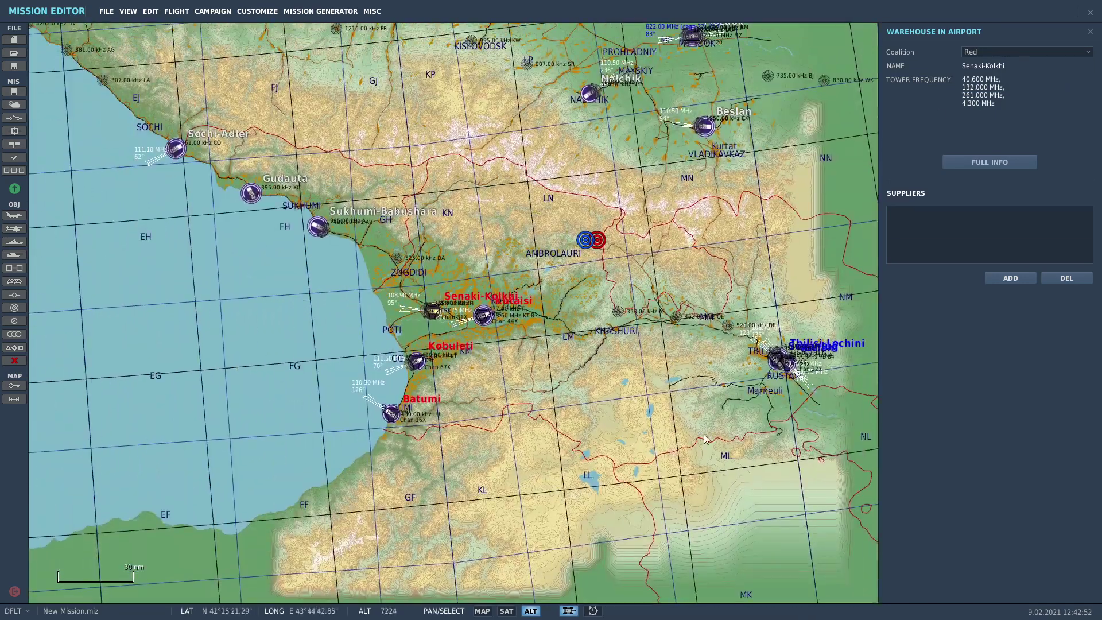
scroll(863, 380, "up", 4)
scroll(718, 361, "up", 3)
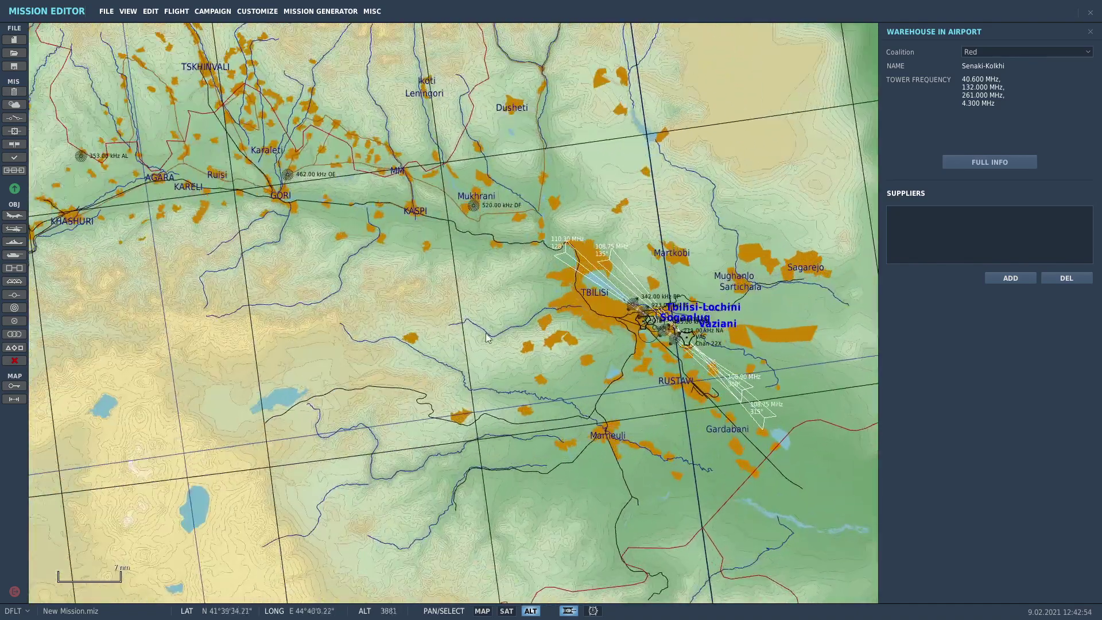
left_click_drag(519, 260, 514, 336)
left_click(455, 314)
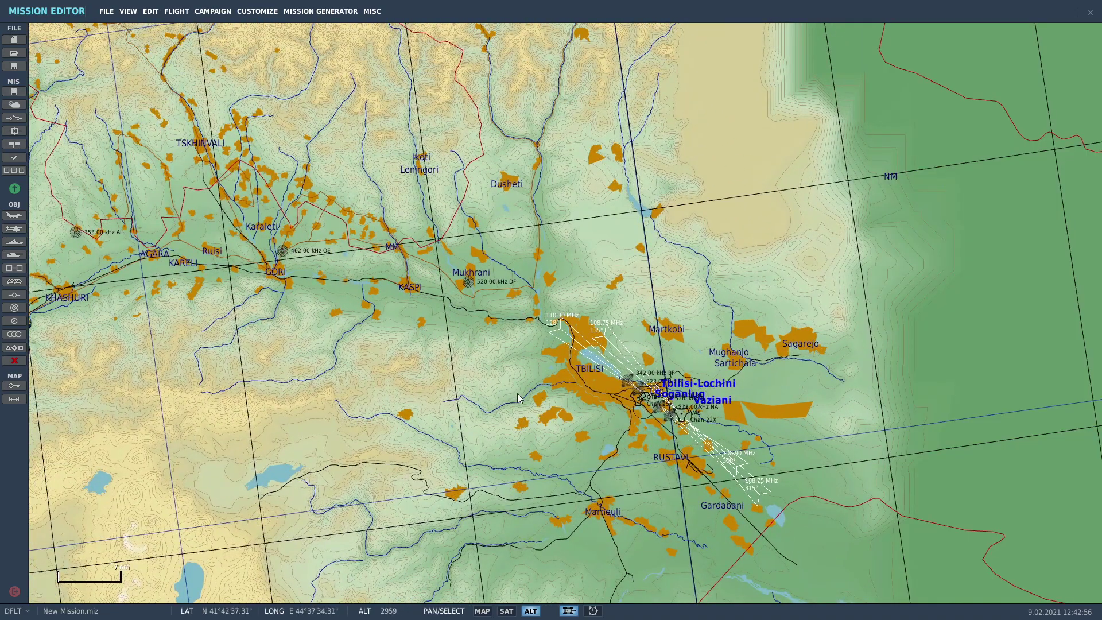
scroll(725, 404, "up", 5)
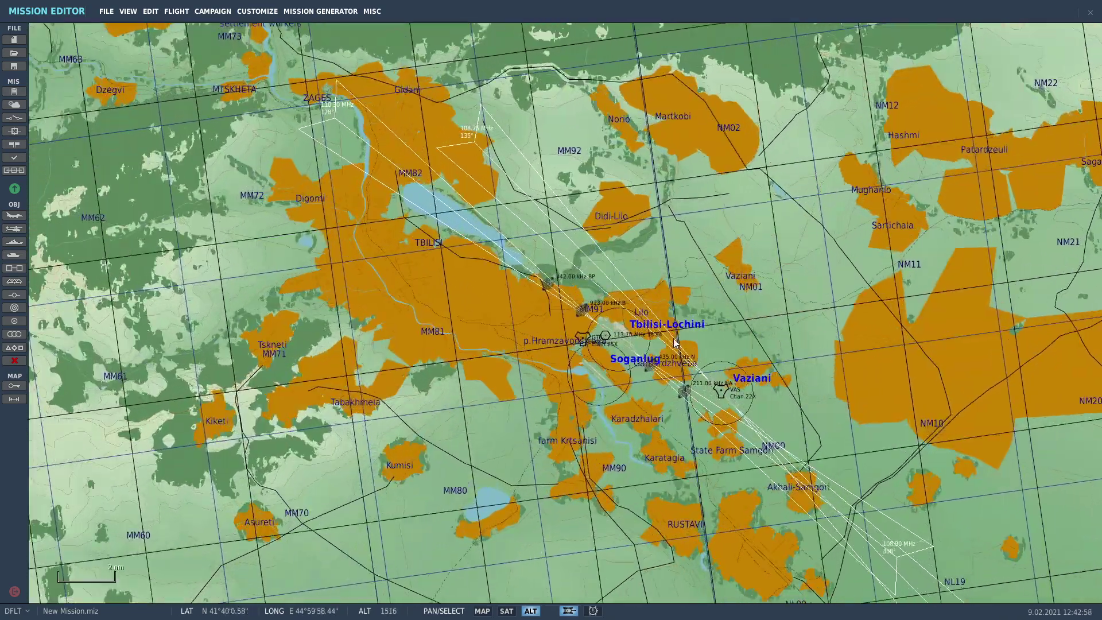
scroll(674, 342, "up", 3)
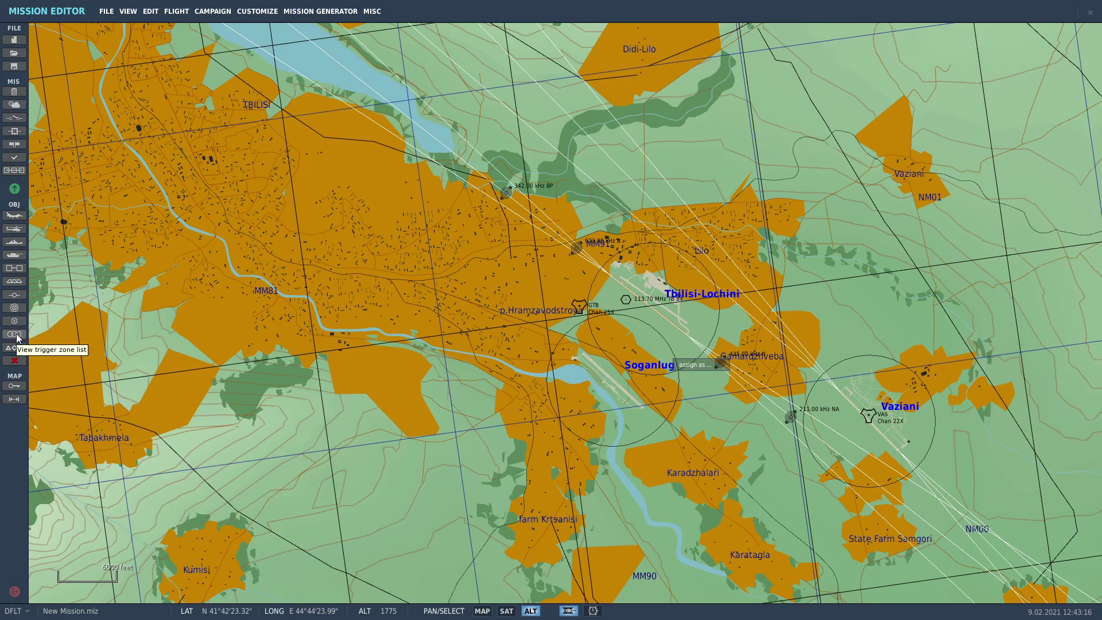
- Start a new airplane group and keep USA as its country
left_click(13, 216)
scroll(801, 291, "up", 2)
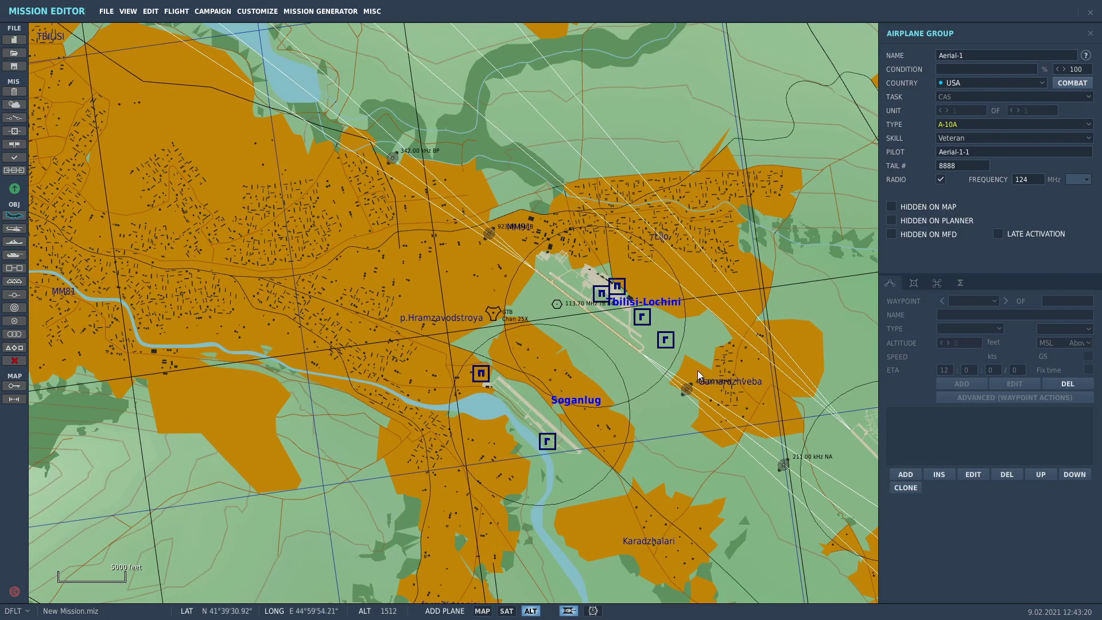
scroll(566, 330, "up", 1)
scroll(697, 332, "up", 1)
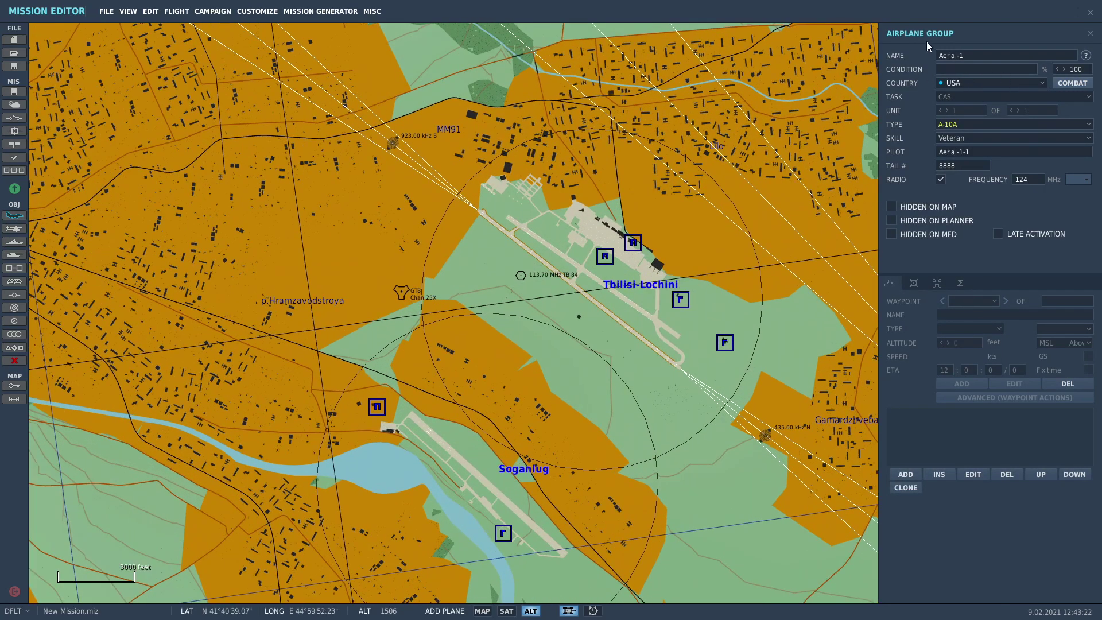
left_click(989, 83)
scroll(1010, 132, "down", 5)
scroll(1013, 141, "down", 3)
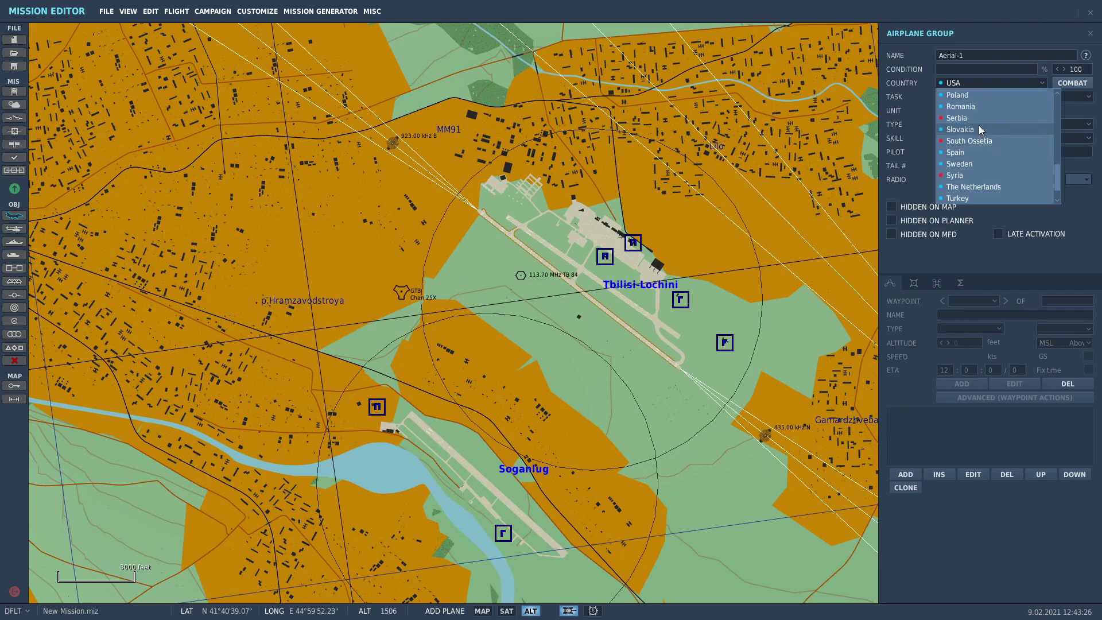
scroll(952, 103, "up", 4)
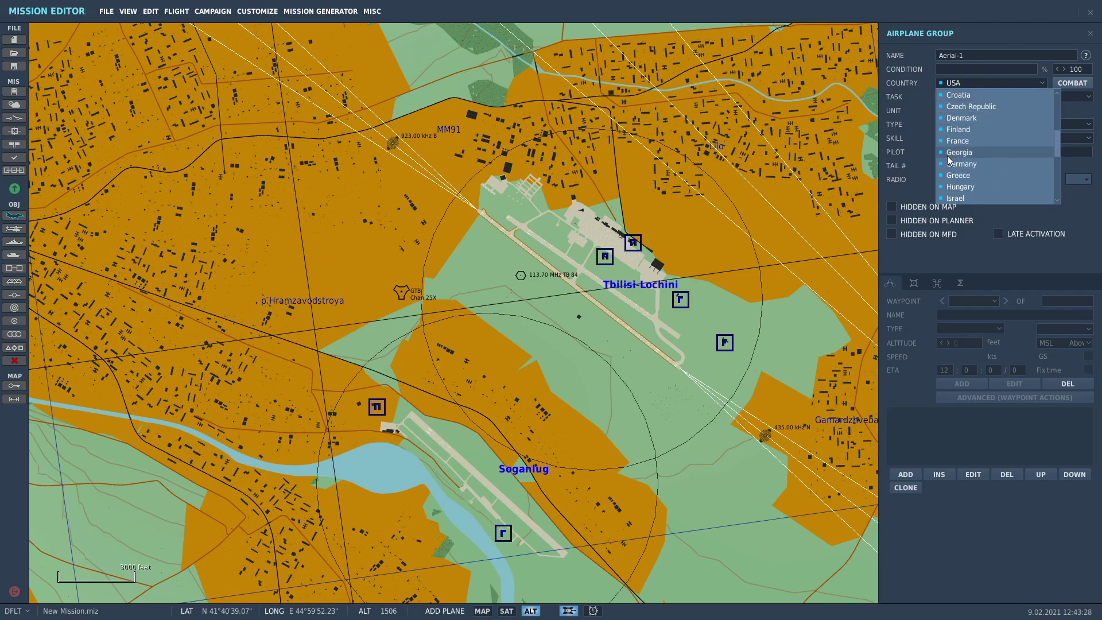
scroll(963, 179, "down", 4)
scroll(976, 172, "up", 6)
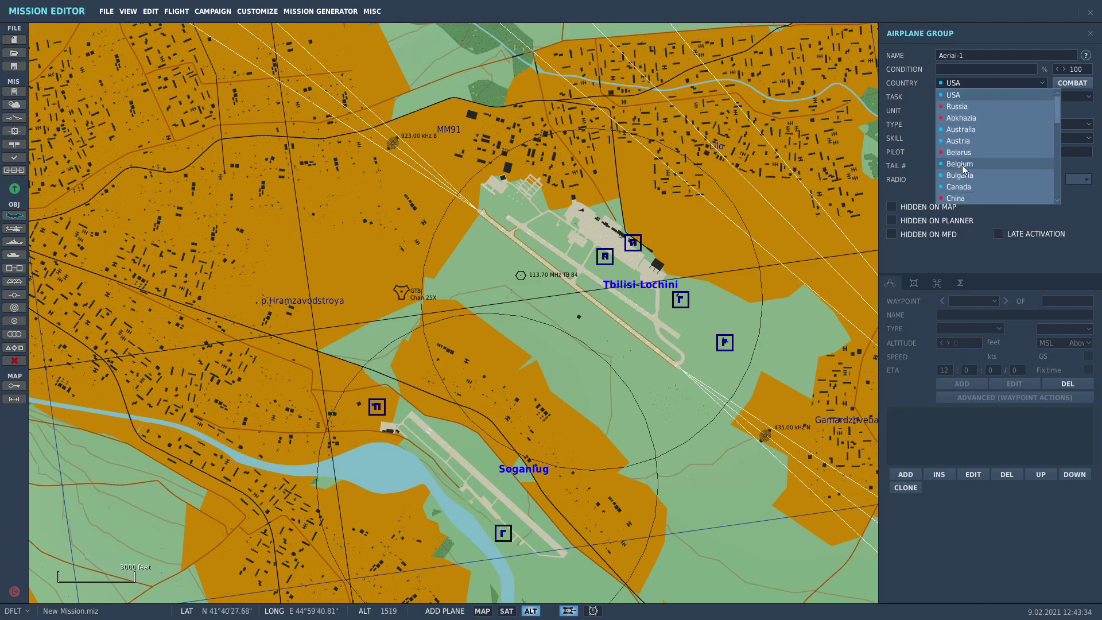
left_click(971, 94)
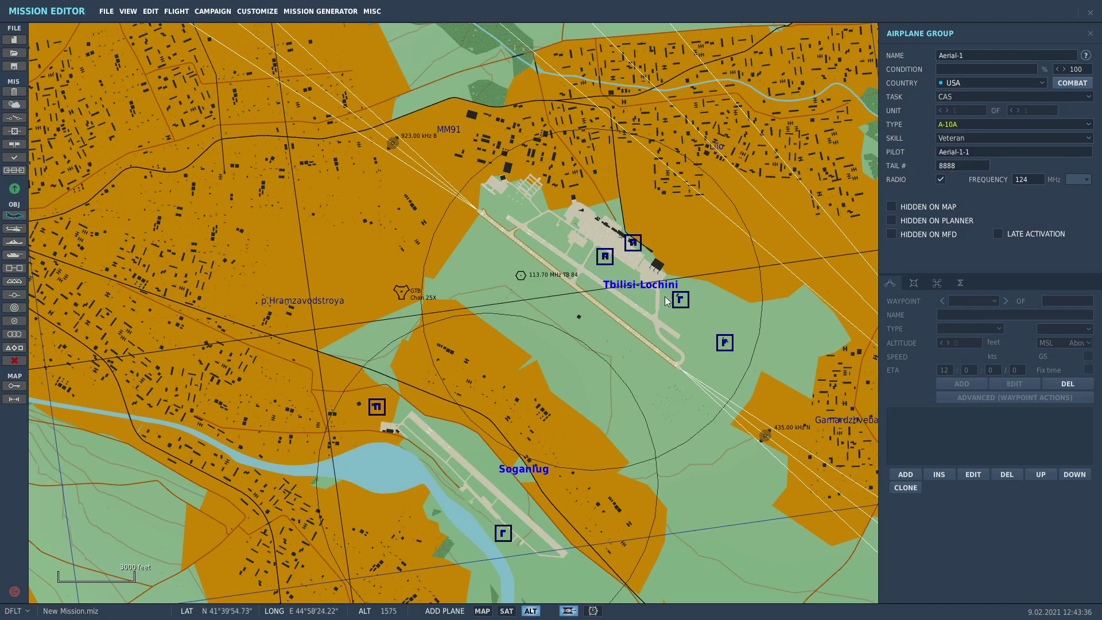
- Choose F/A-18C Lot 20 as the type and place the group near Tbilisi-Lochini
left_click(976, 128)
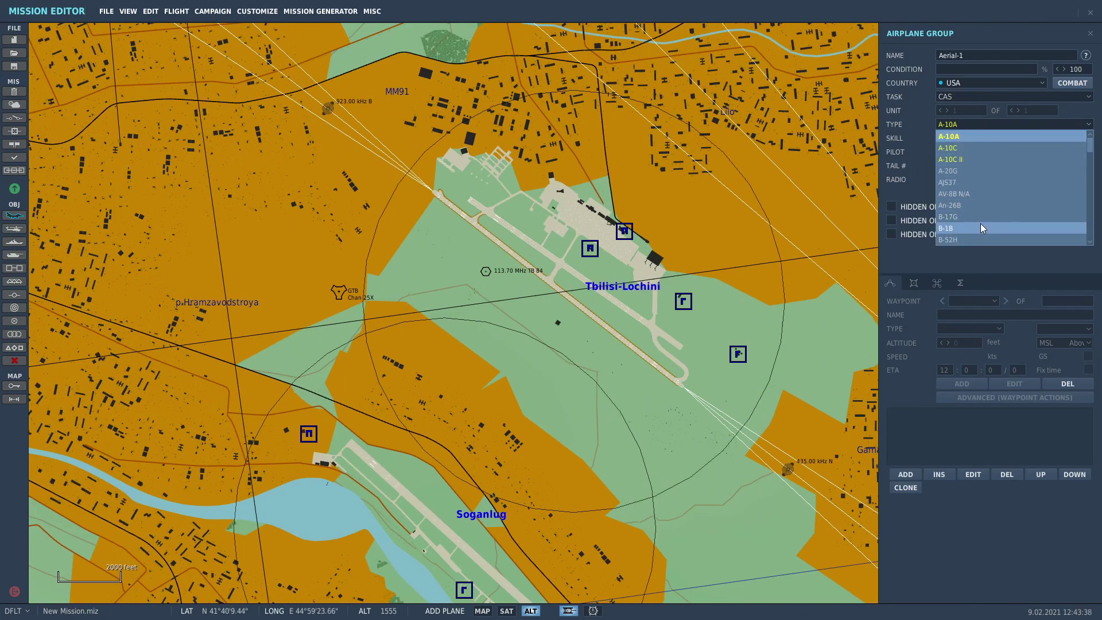
scroll(981, 222, "down", 9)
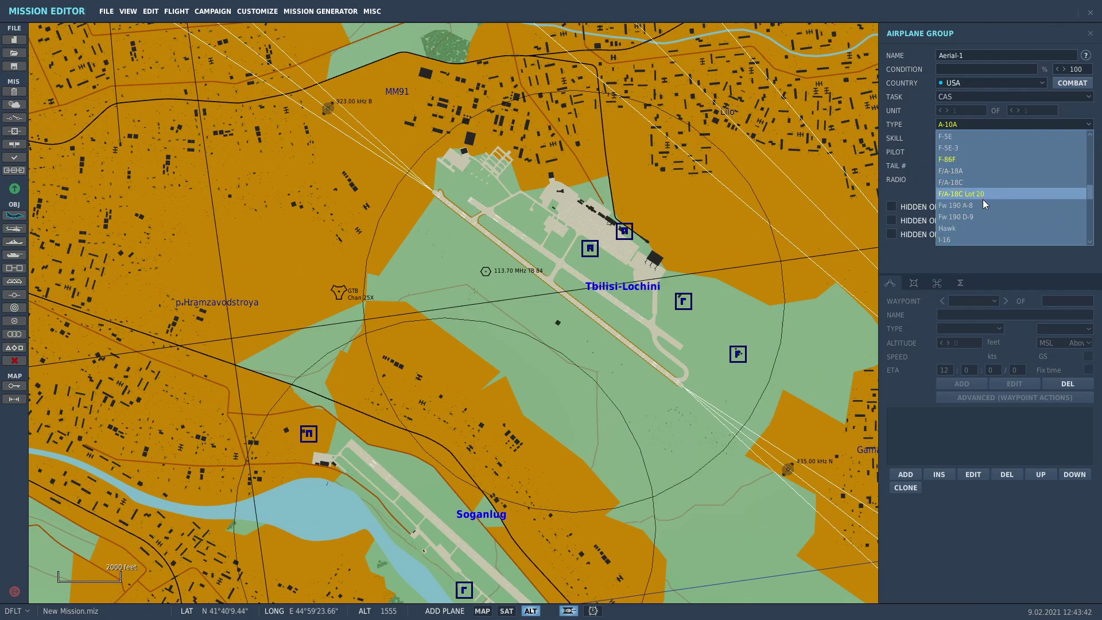
scroll(959, 169, "up", 2)
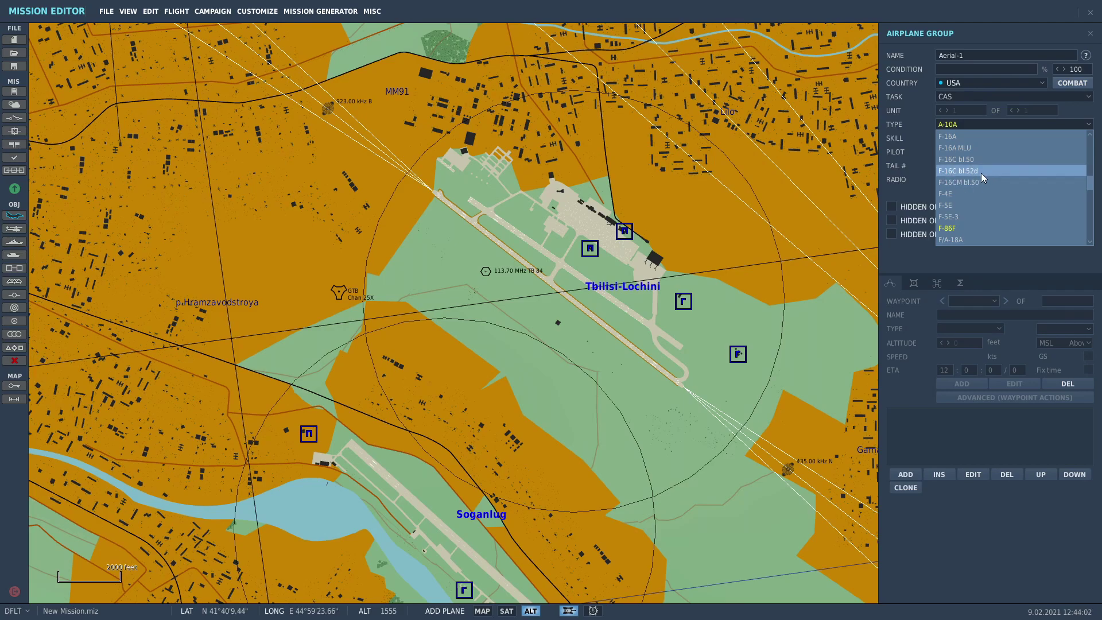
scroll(982, 177, "down", 1)
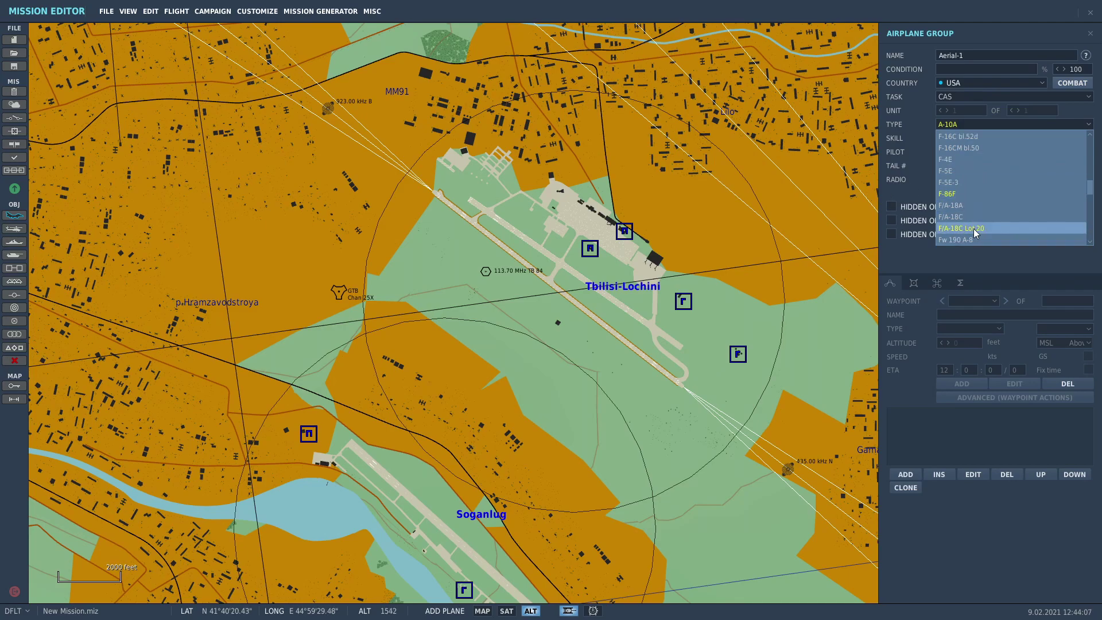
left_click(973, 228)
scroll(590, 274, "up", 1)
scroll(595, 212, "up", 2)
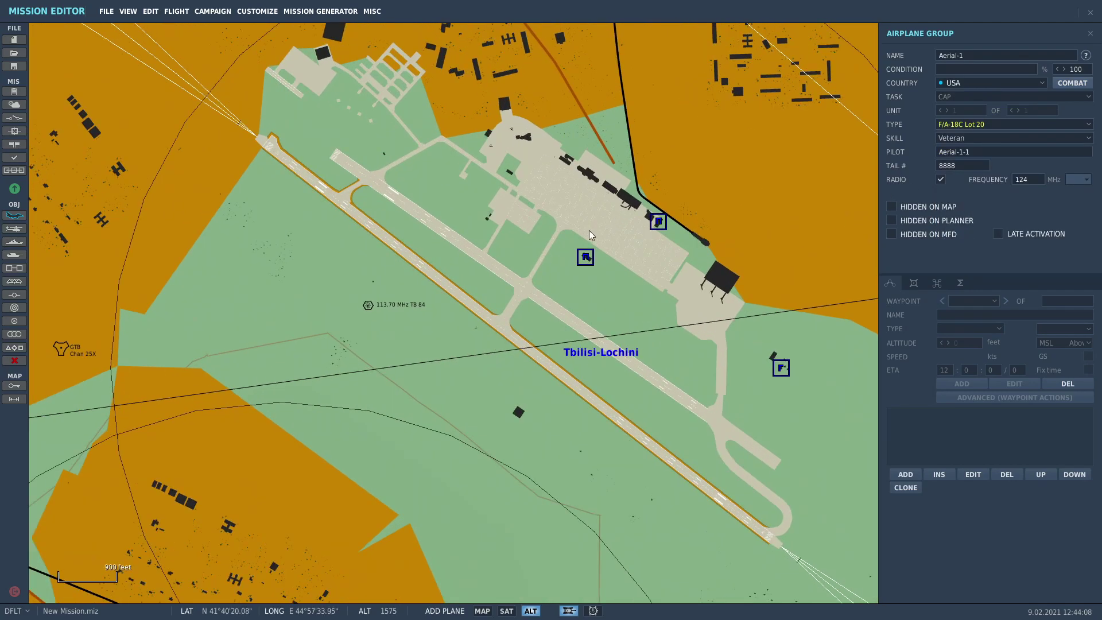
scroll(594, 241, "down", 5)
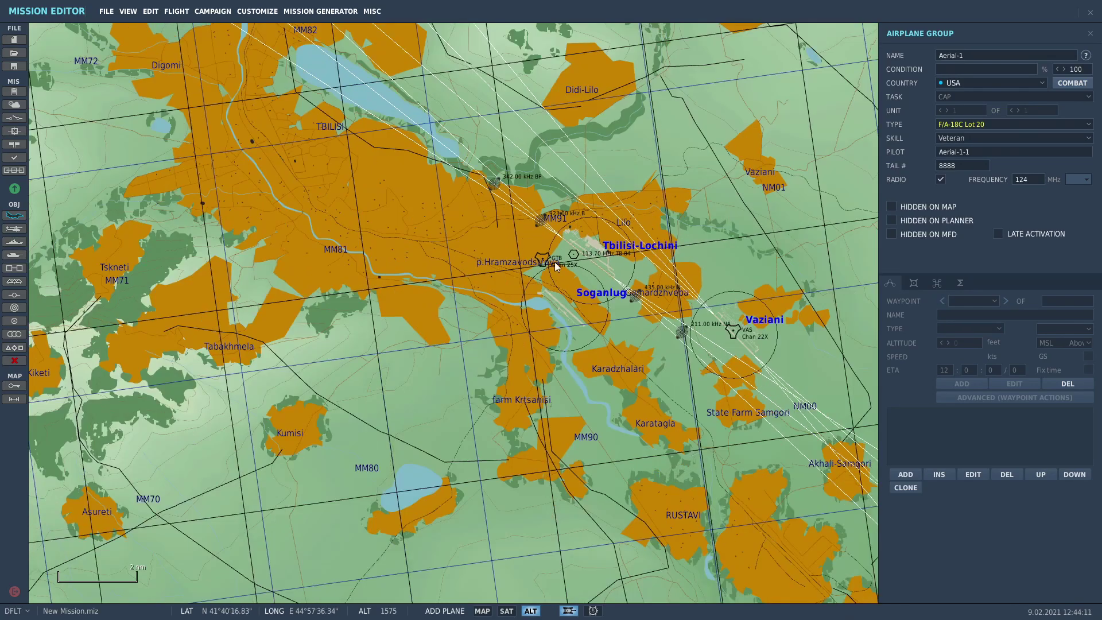
left_click(514, 229)
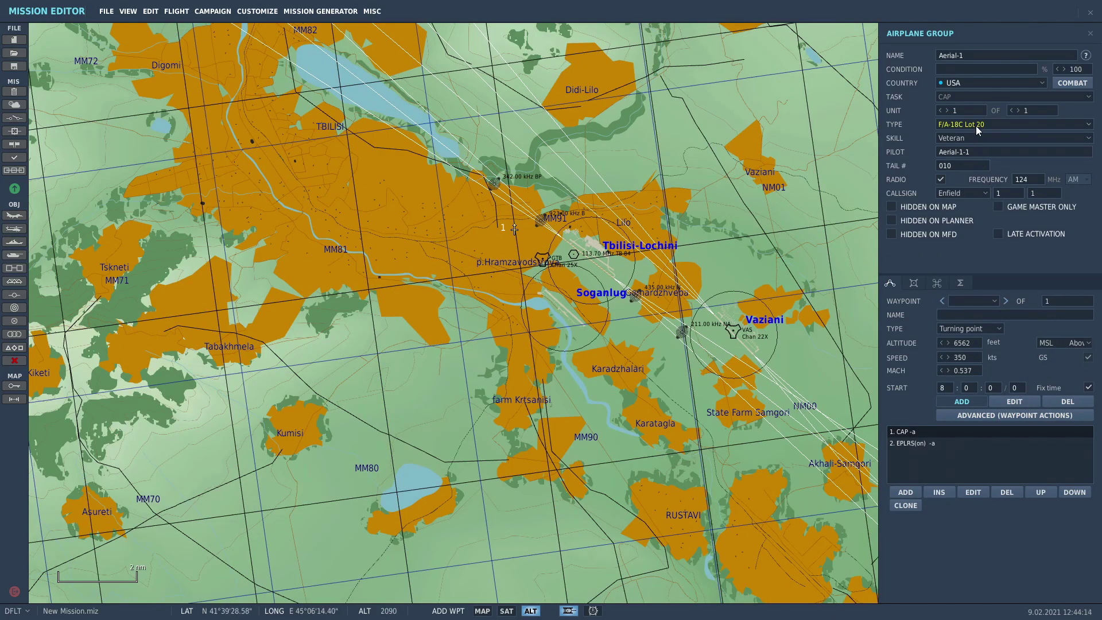
scroll(518, 228, "up", 2)
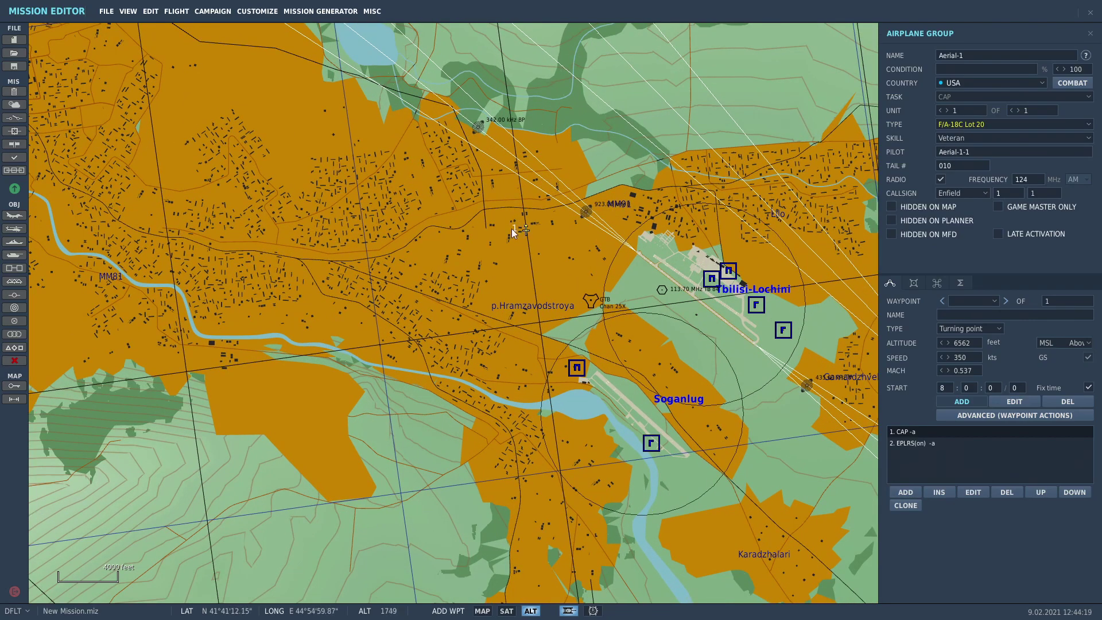
right_click_drag(637, 268, 559, 253)
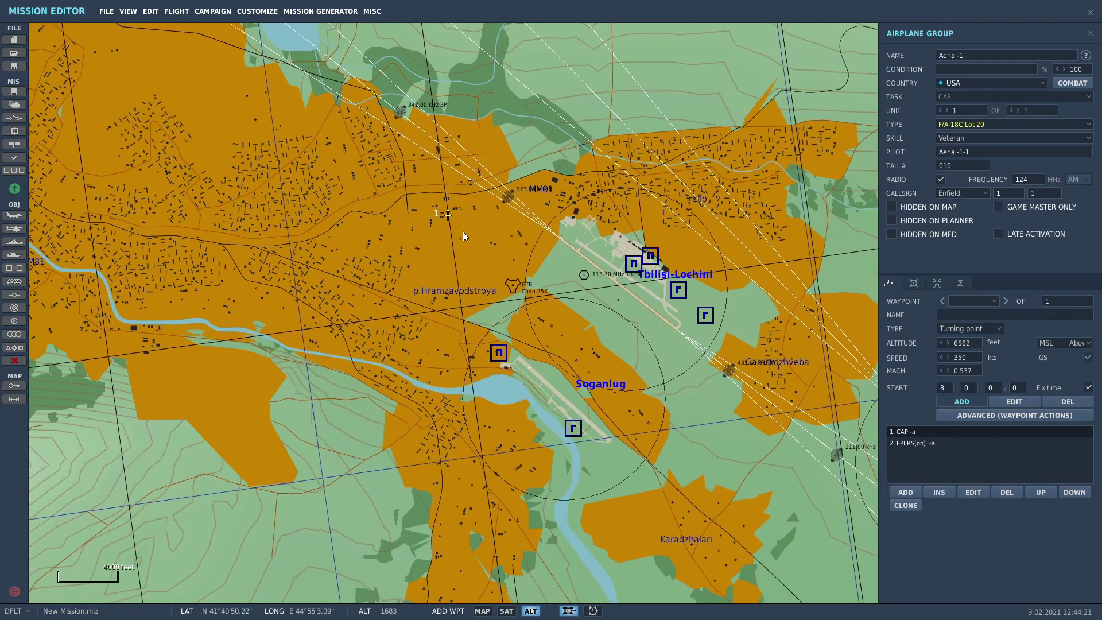
scroll(552, 315, "down", 2)
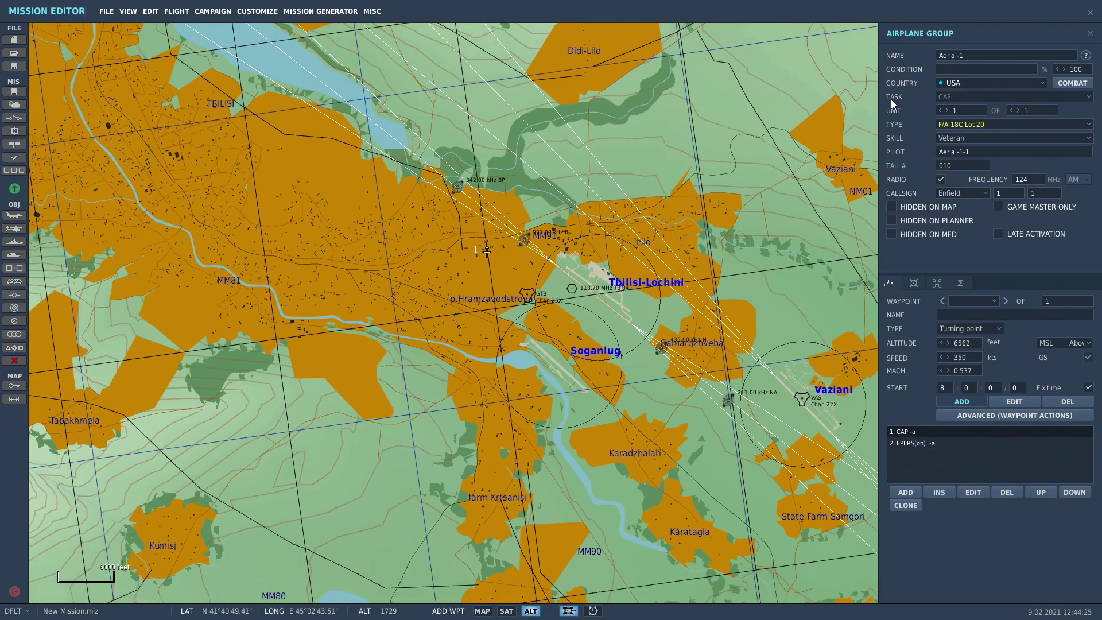
left_click(956, 97)
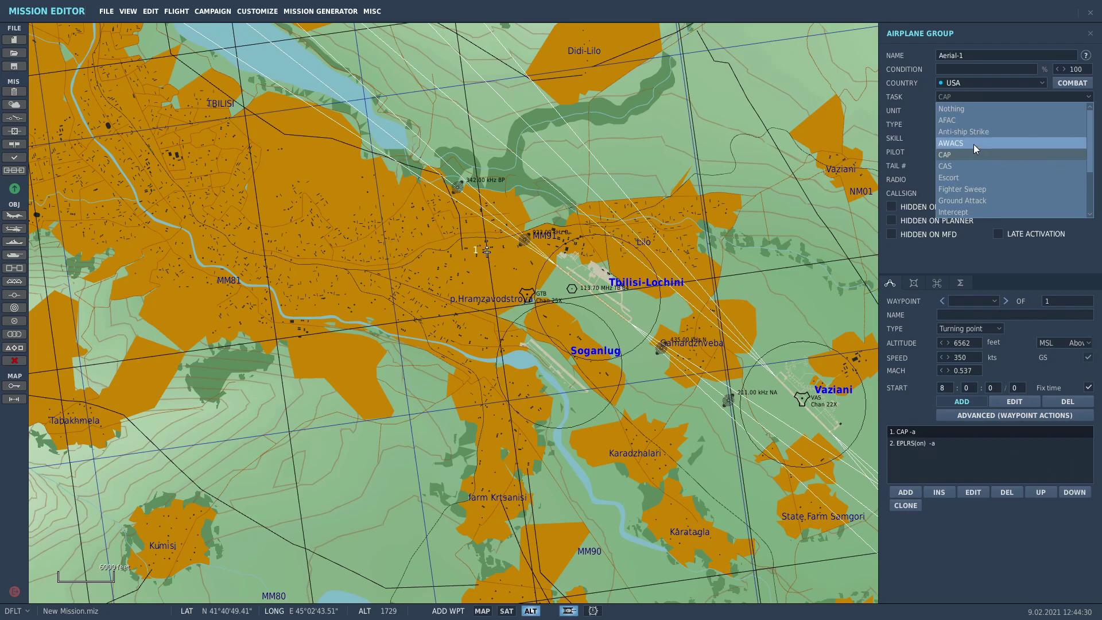
scroll(987, 200, "down", 2)
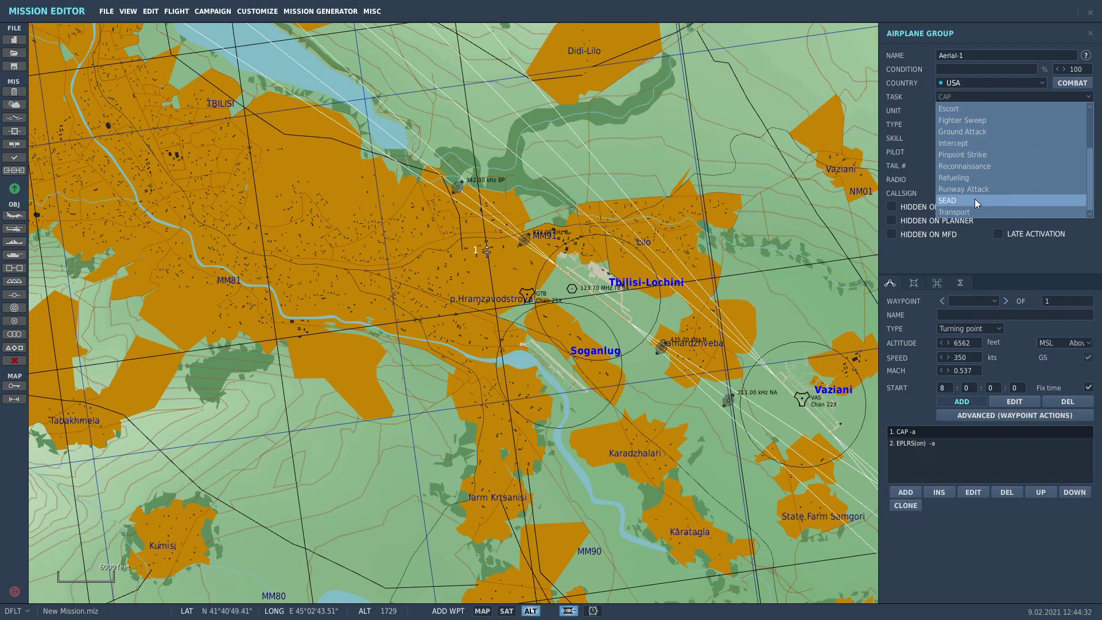
scroll(953, 184, "up", 2)
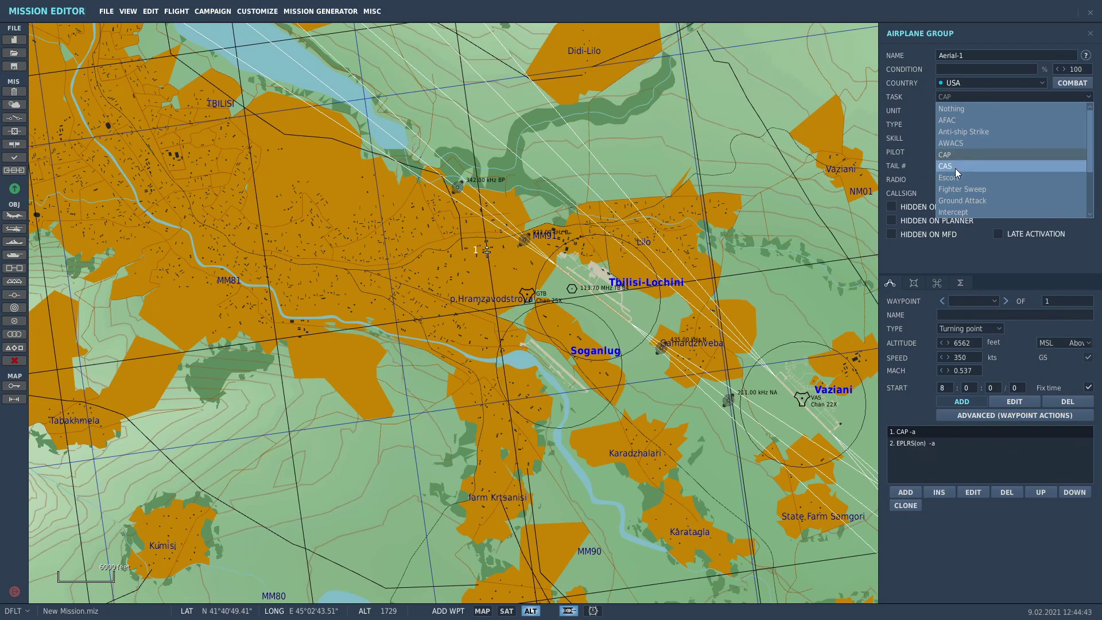
scroll(984, 169, "down", 2)
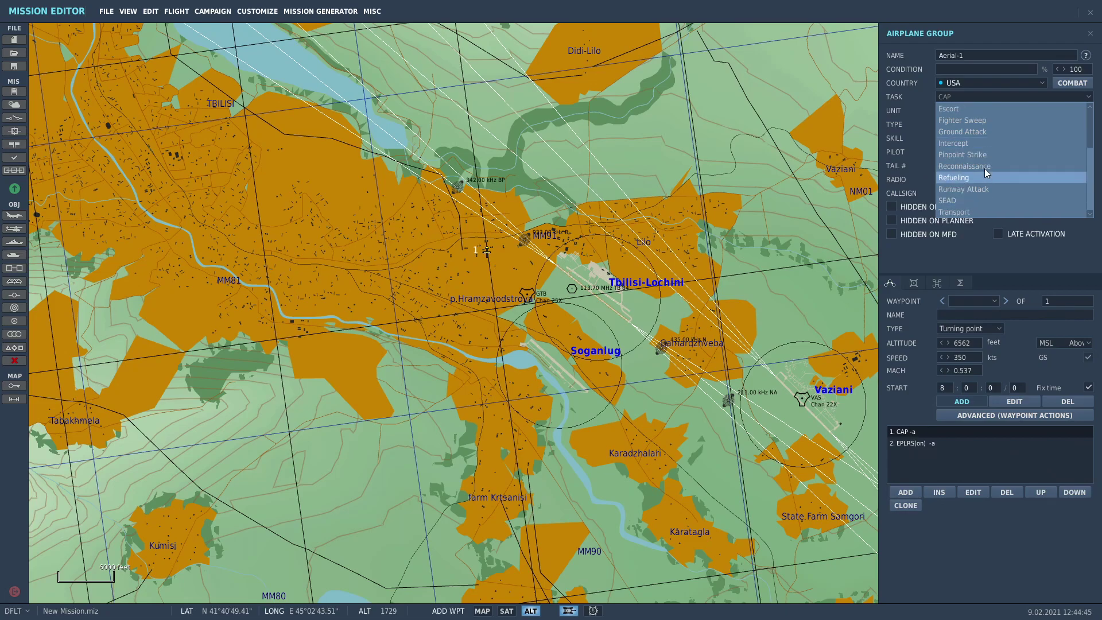
scroll(986, 172, "up", 1)
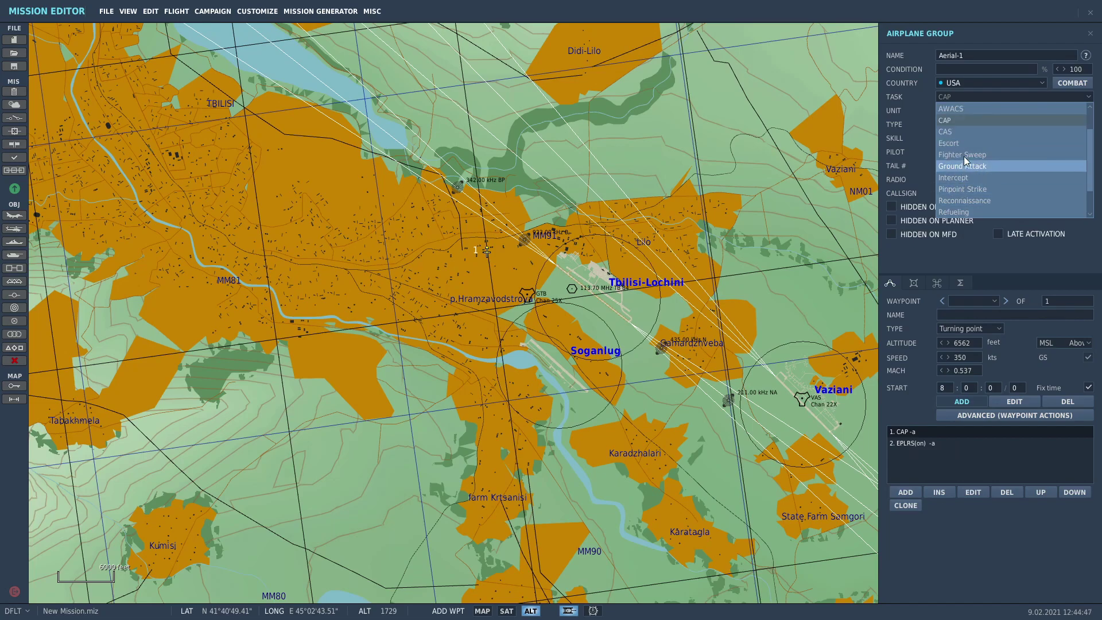
scroll(969, 172, "down", 1)
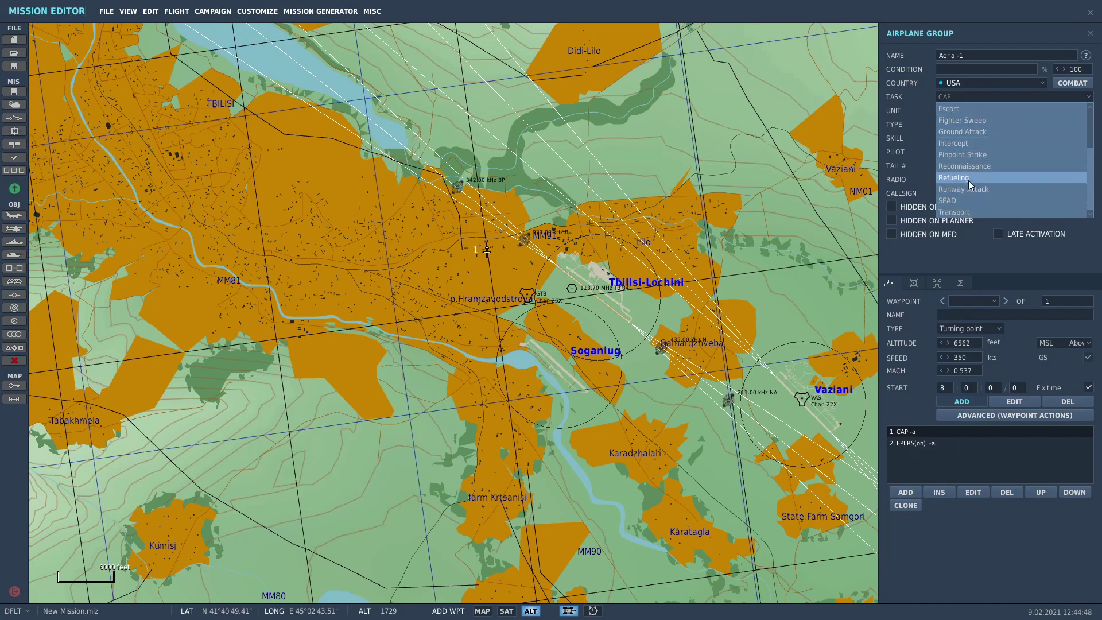
scroll(979, 181, "up", 1)
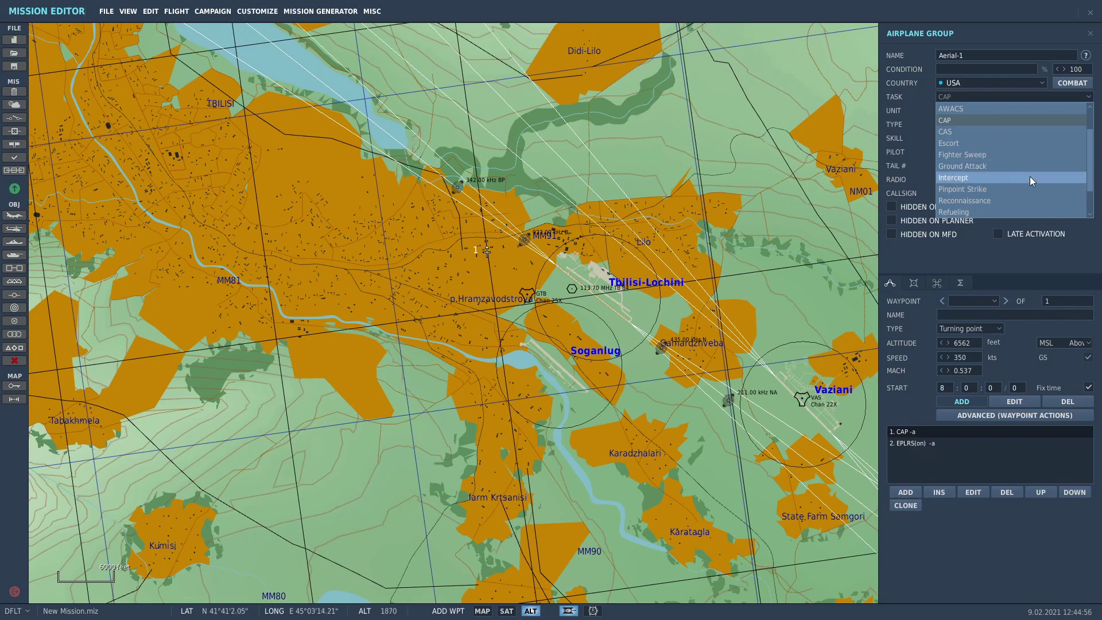
scroll(1030, 176, "down", 3)
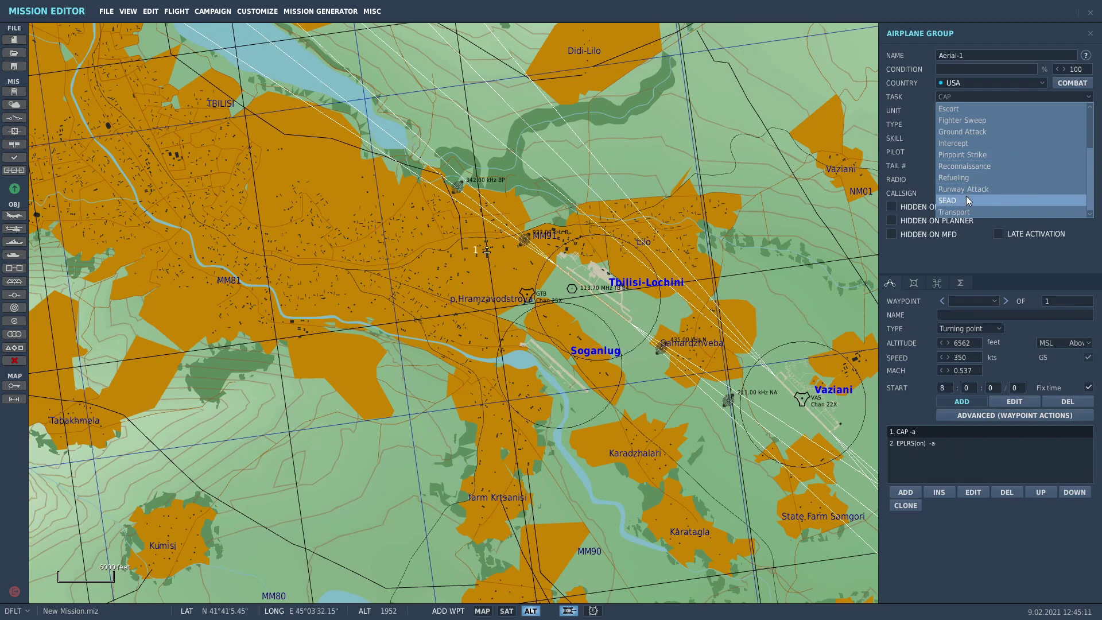
scroll(967, 189, "up", 3)
- Keep the CAP task, remove an added waypoint, and move the F/A-18C west of Tbilisi-Lochini
left_click(962, 154)
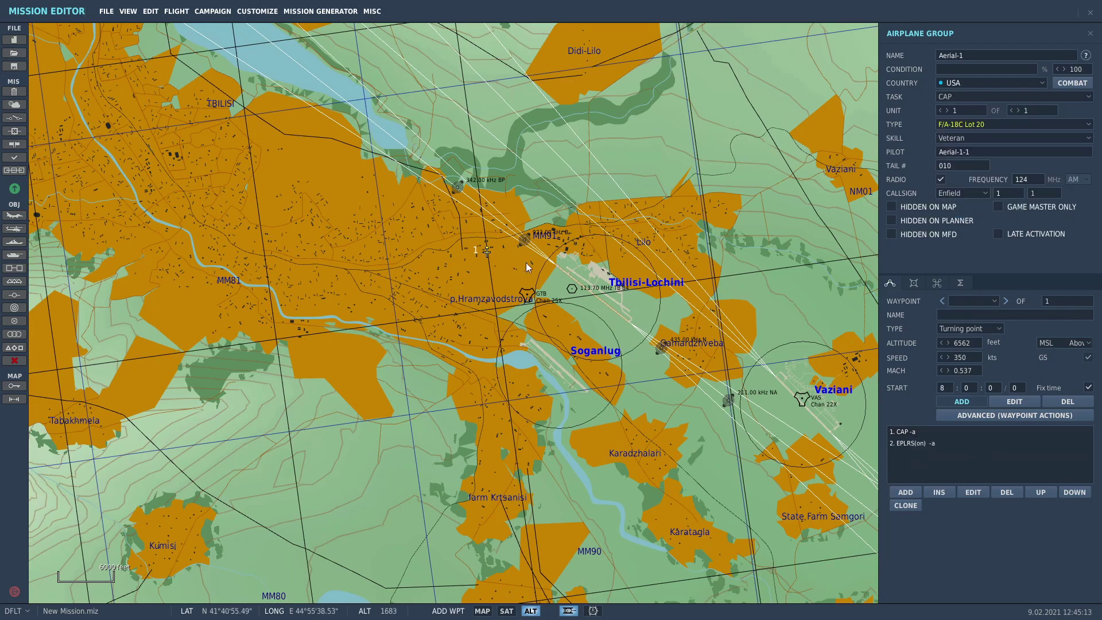
left_click(487, 252)
left_click(1069, 403)
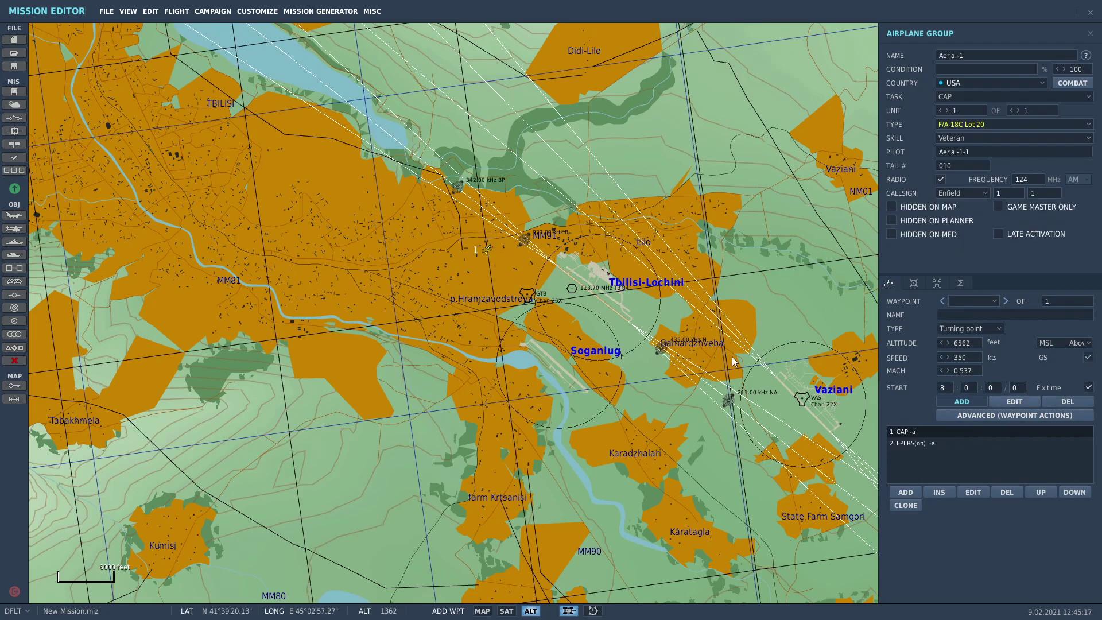
left_click(501, 261)
left_click_drag(501, 260, 523, 309)
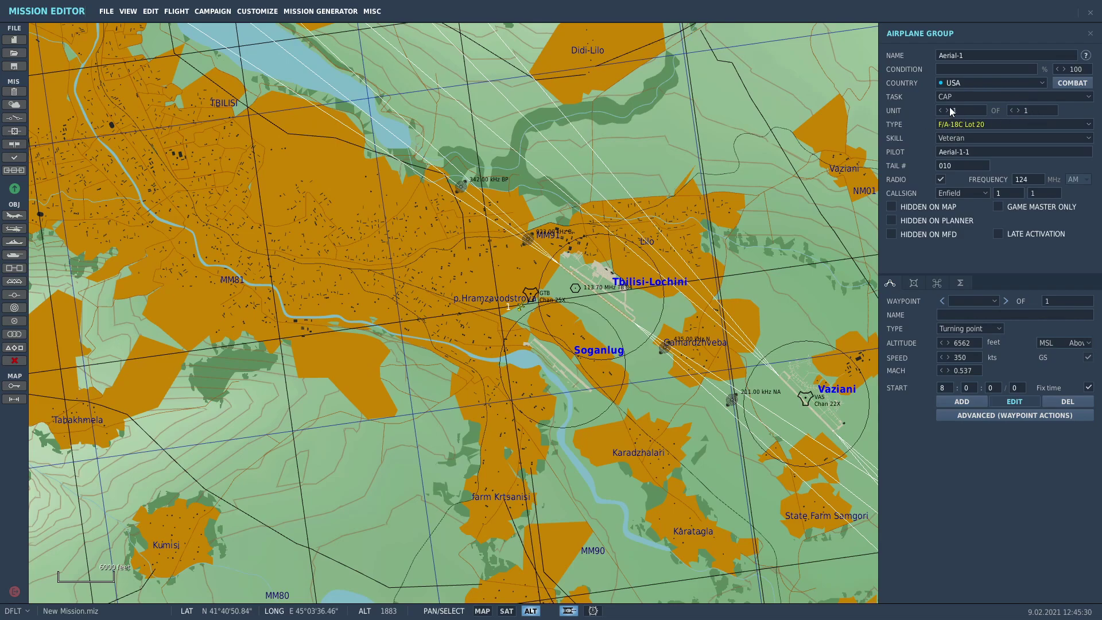
- Raise the group to four aircraft, then reduce it back to a single F/A-18C
left_click(1018, 110)
left_click(1017, 110)
scroll(522, 313, "up", 2)
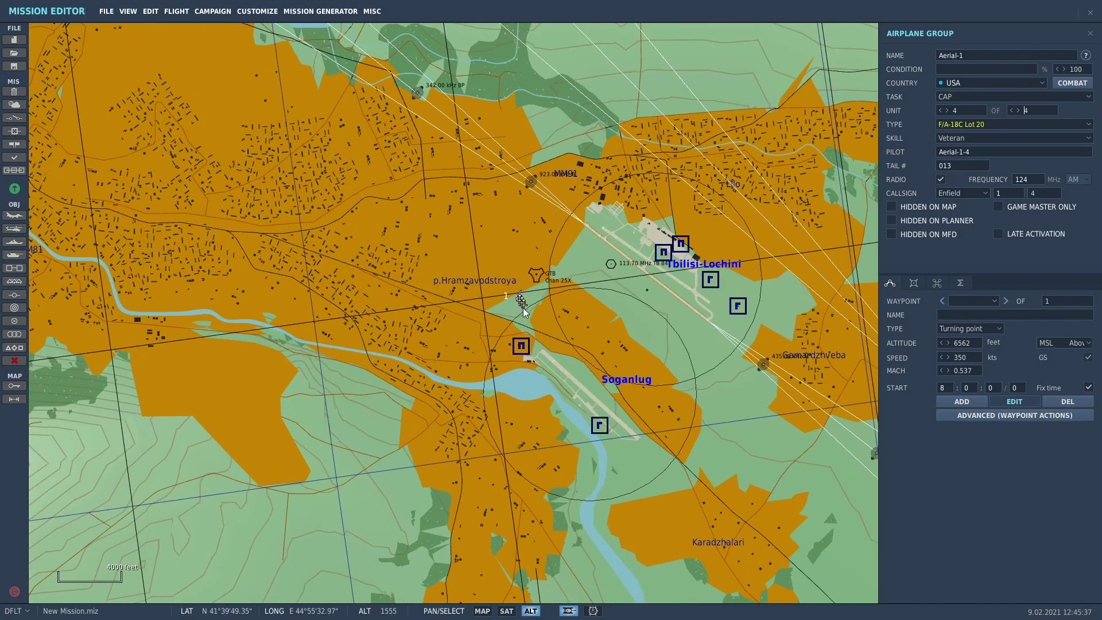
scroll(522, 313, "up", 5)
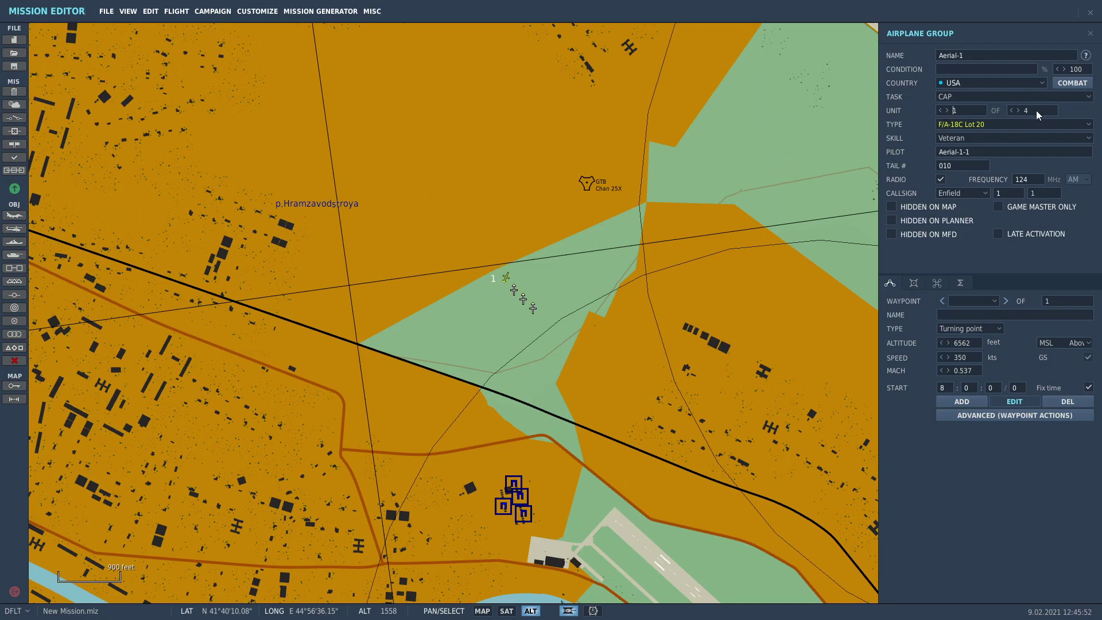
left_click(1011, 112)
left_click(1011, 112)
left_click(1011, 111)
- Keep F/A-18C Lot 20 as the aircraft type and bring up the pilot skill choices
left_click(970, 125)
left_click(972, 132)
left_click(968, 138)
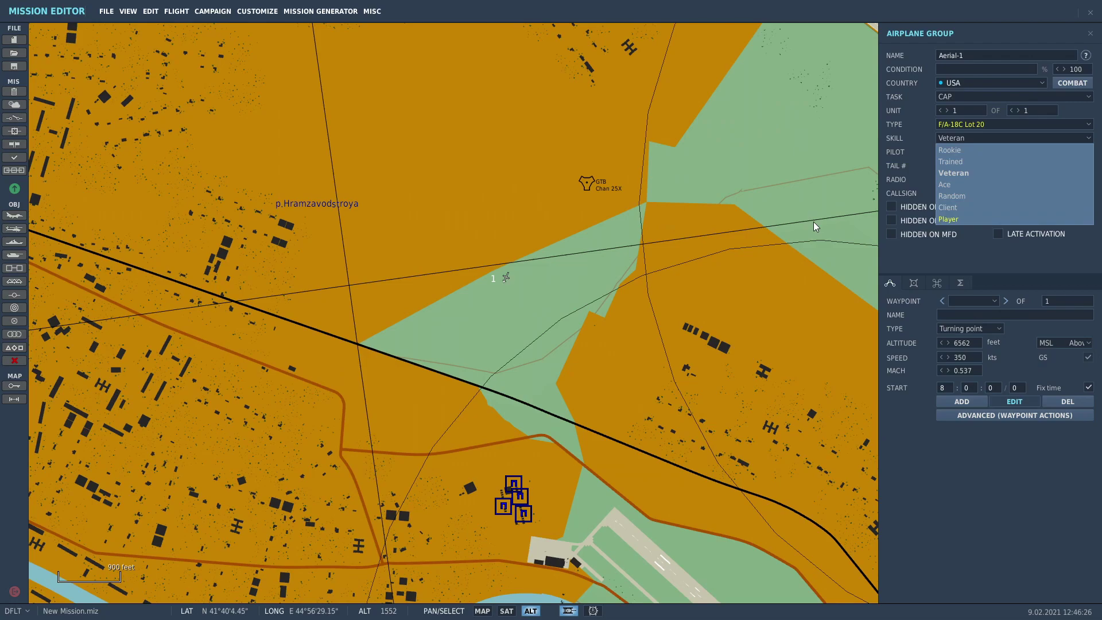
- Set the F/A-18C's pilot skill to Client and pan the map to Tbilisi-Lochini
left_click(956, 208)
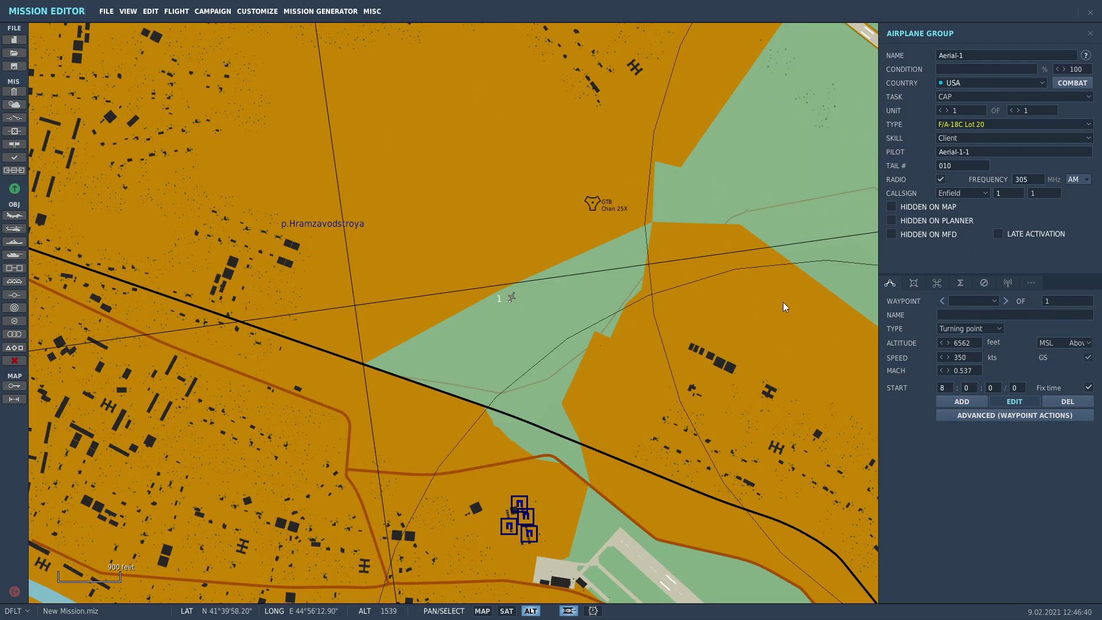
left_click_drag(838, 356, 604, 408)
scroll(603, 408, "down", 2)
left_click_drag(407, 406, 516, 402)
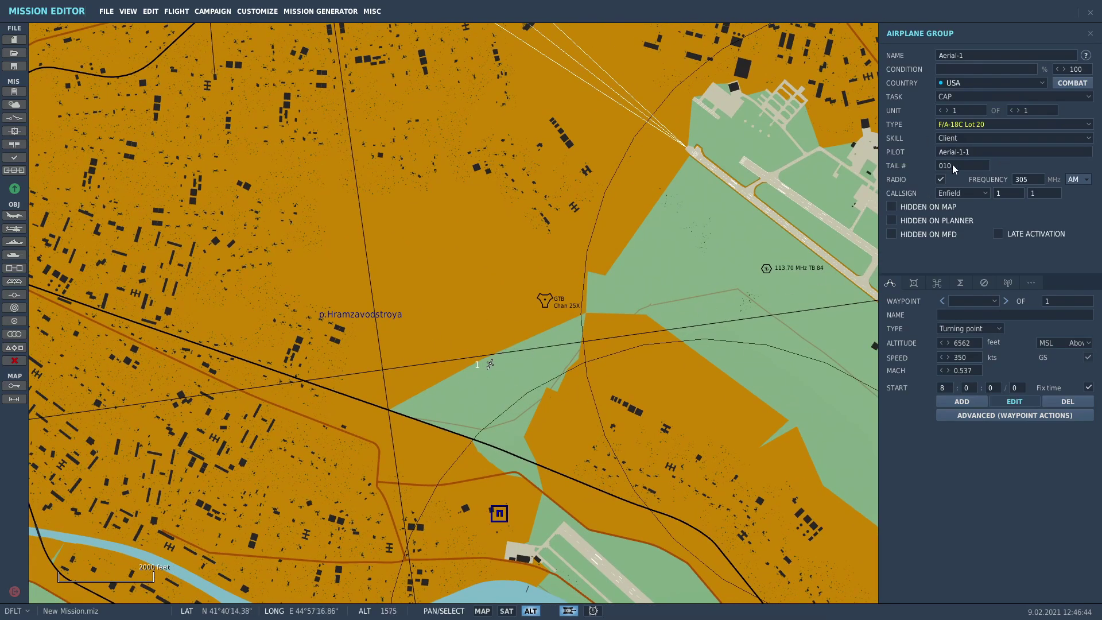
left_click(968, 138)
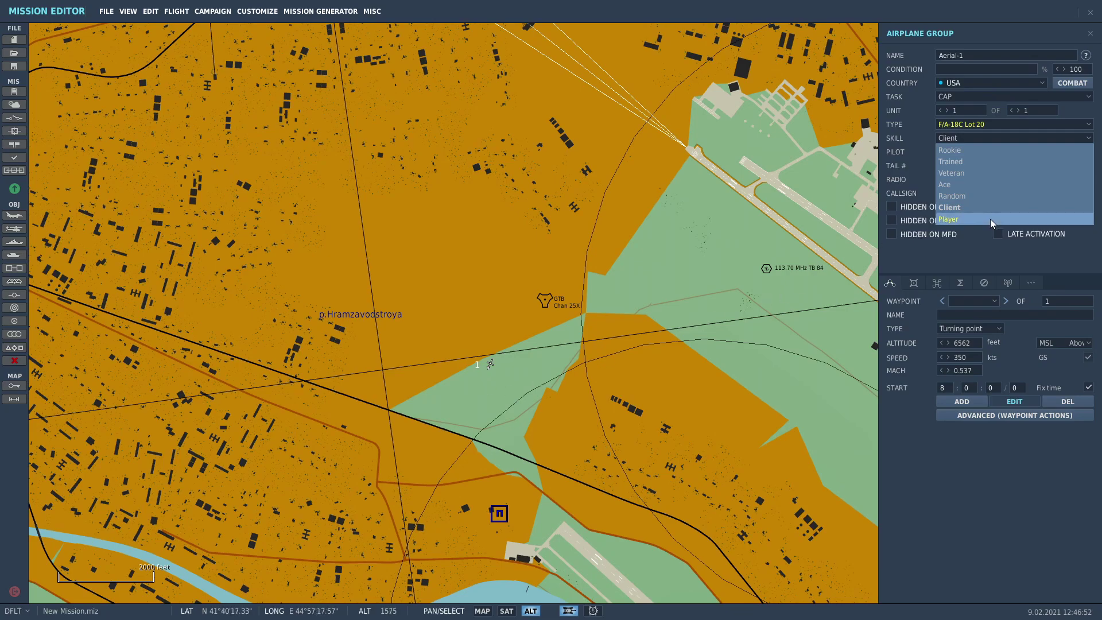
left_click(469, 220)
- Drag the aircraft onto the grass beside the Tbilisi-Lochini runway
left_click_drag(654, 261, 647, 304)
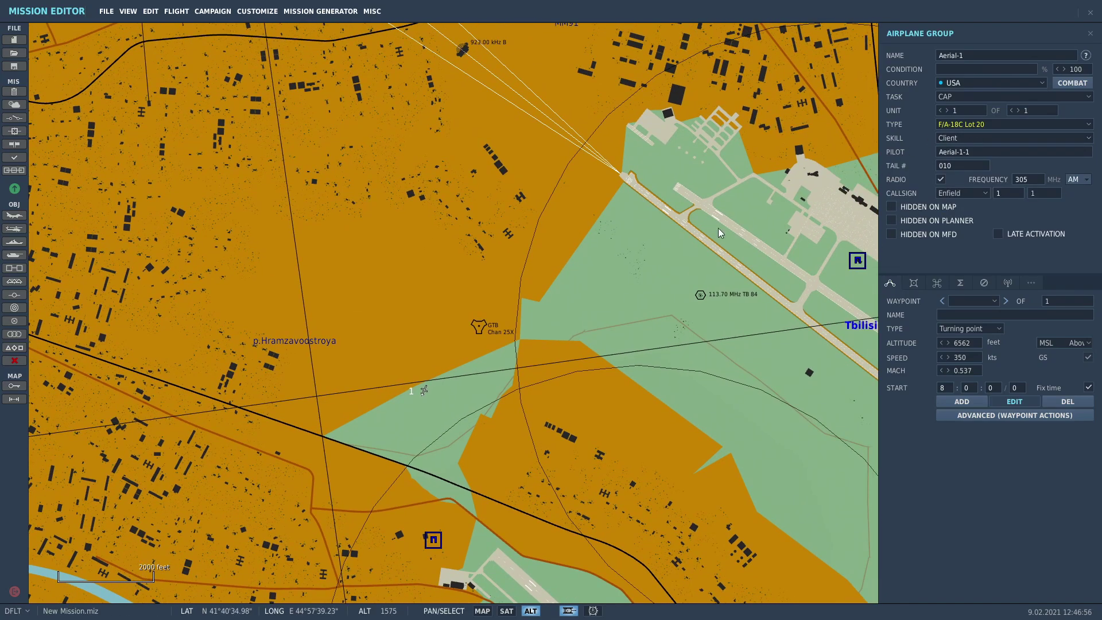
left_click_drag(777, 212, 768, 236)
left_click(498, 412)
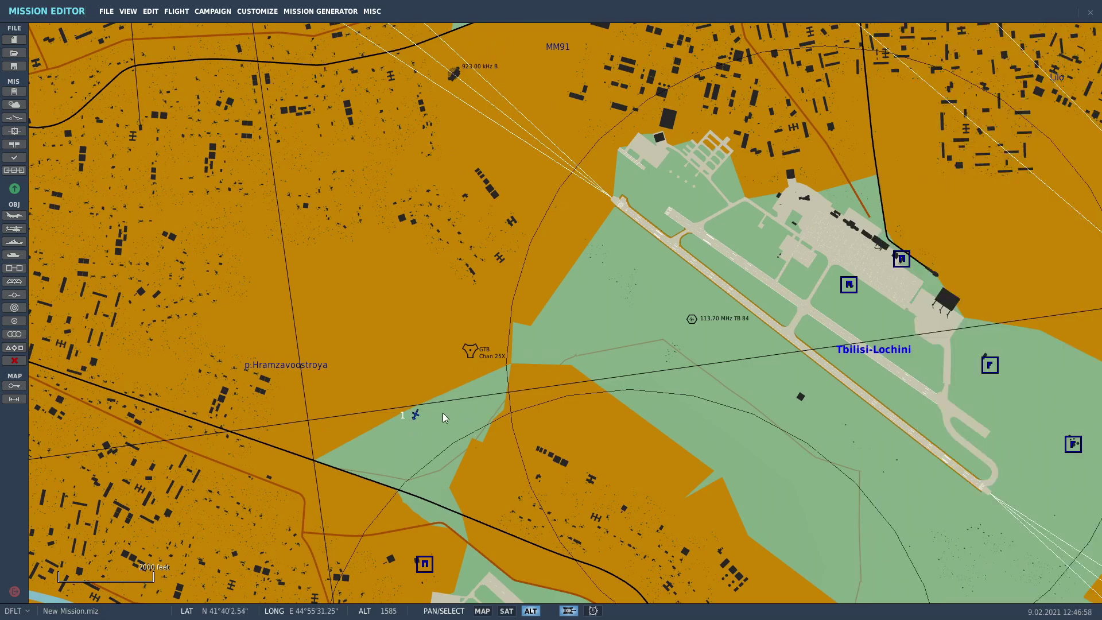
left_click_drag(416, 414, 654, 294)
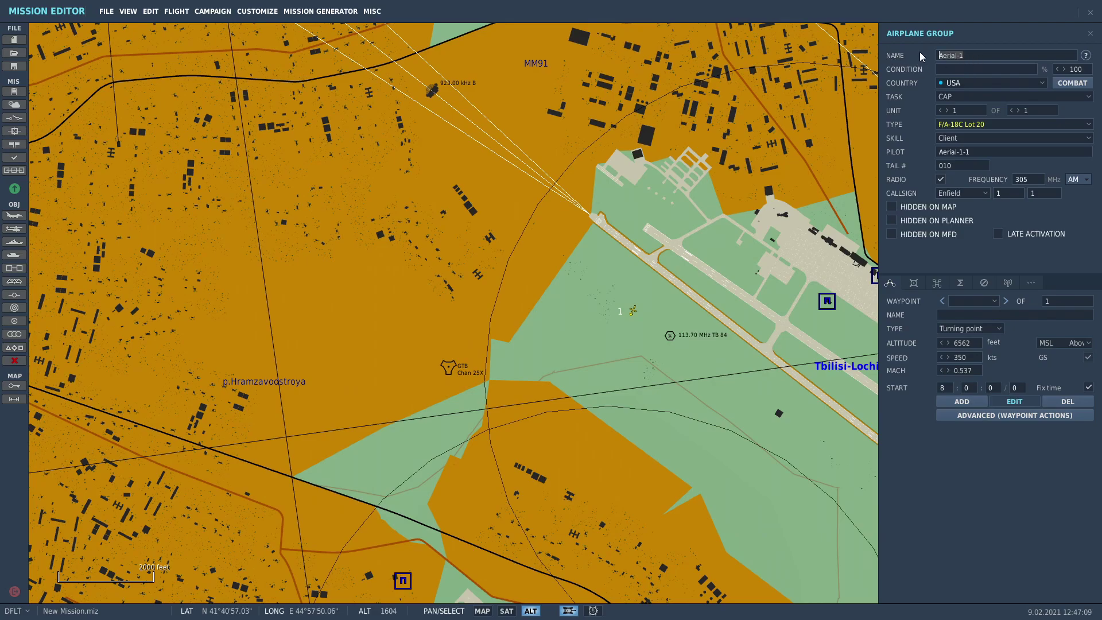
- Name the group 'Player', keeping AM radio modulation and the Enfield callsign
type("Player")
scroll(653, 328, "up", 3)
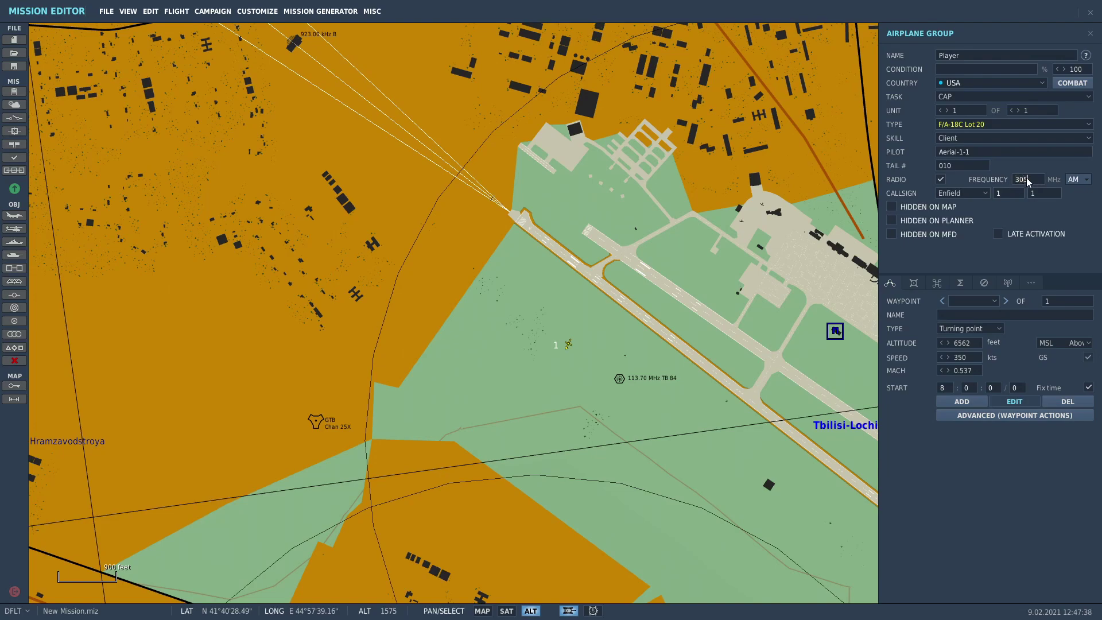
left_click(1073, 180)
left_click(1069, 169)
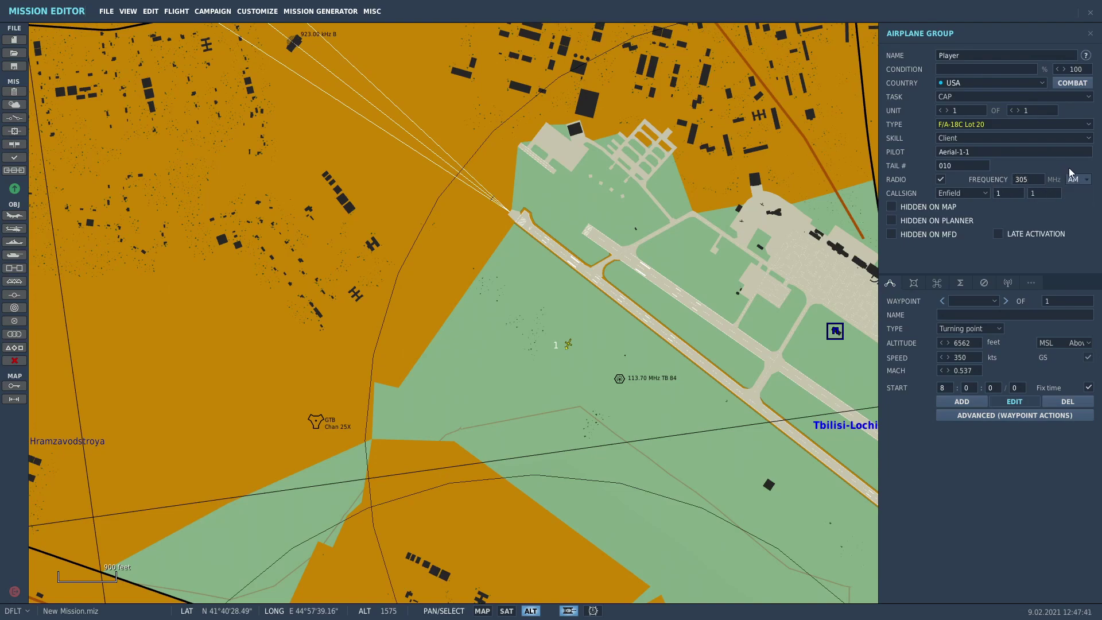
left_click(980, 193)
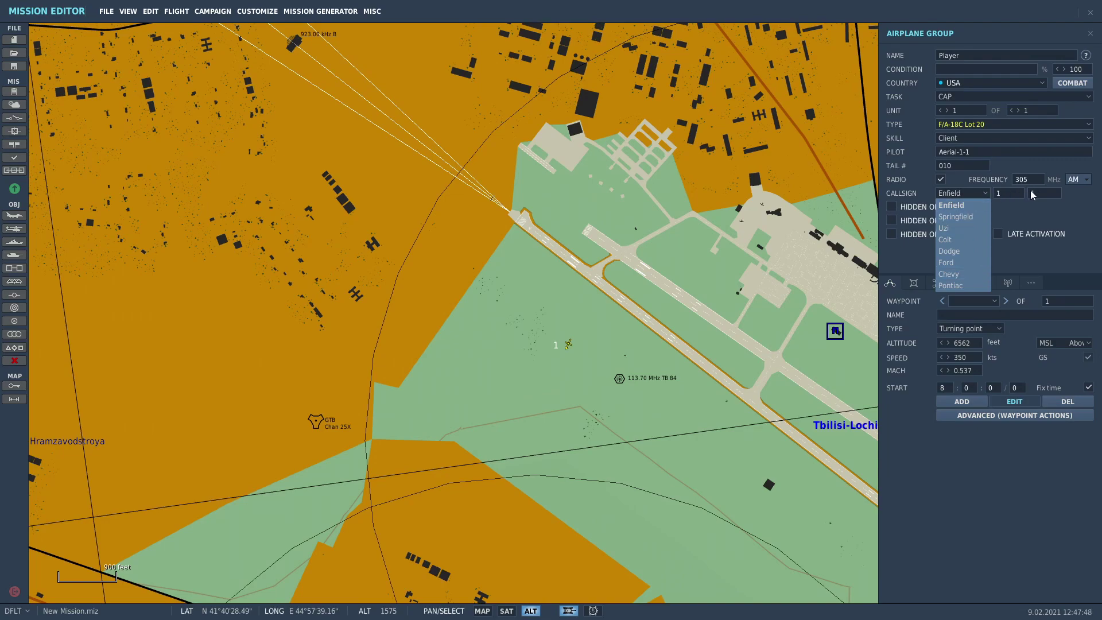
left_click(941, 191)
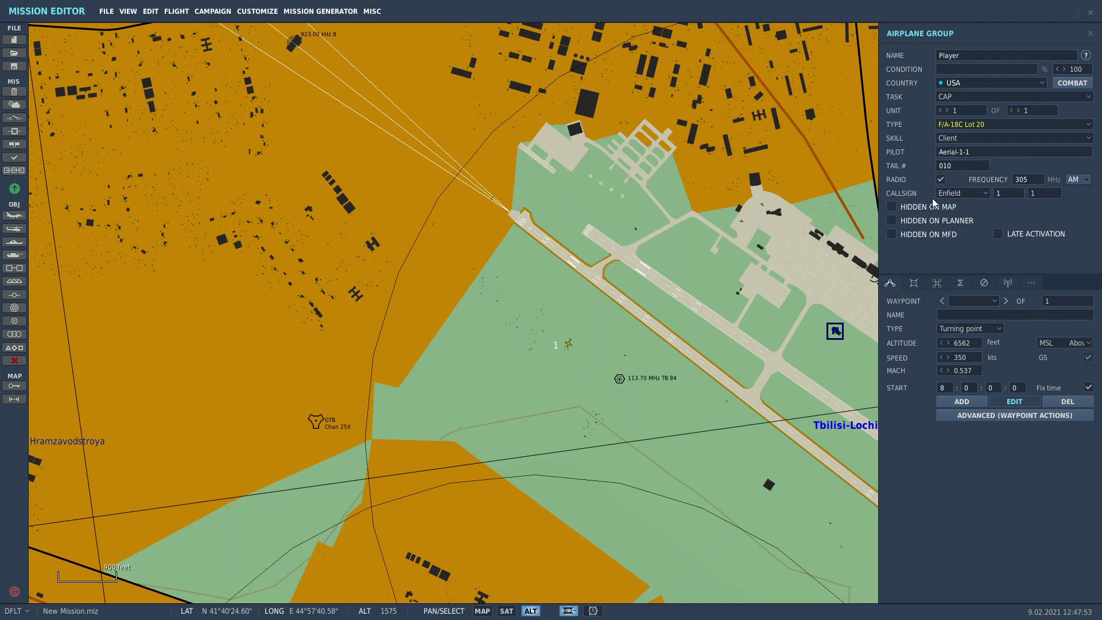
- Toggle Hidden on Map and Hidden on Planner on and back off, leaving the group visible
scroll(732, 323, "down", 4)
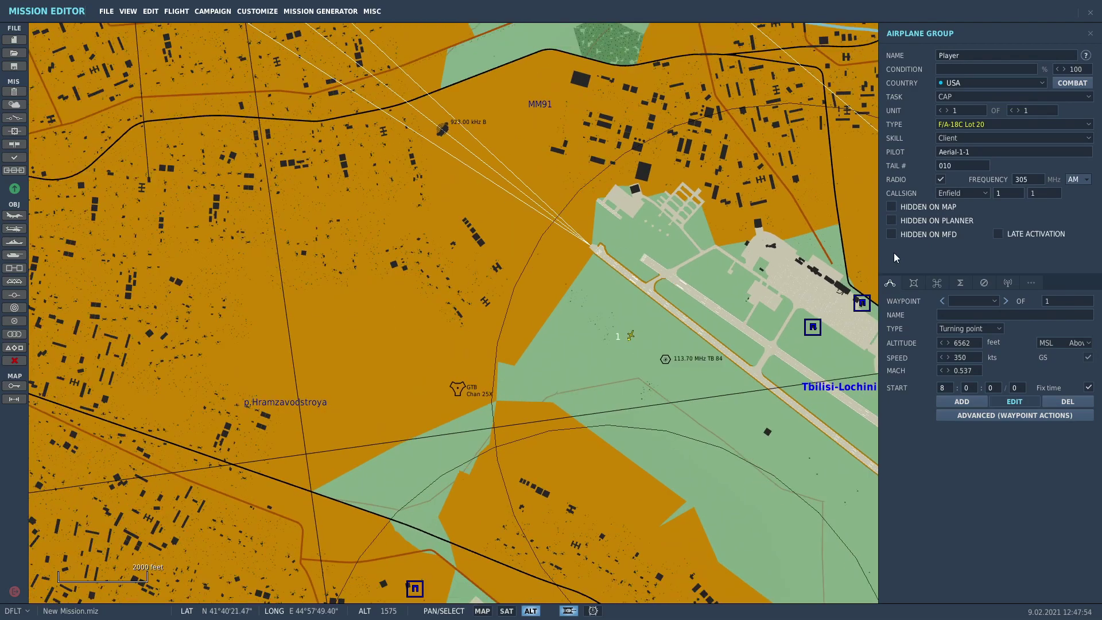
right_click_drag(830, 275, 721, 305)
left_click(892, 207)
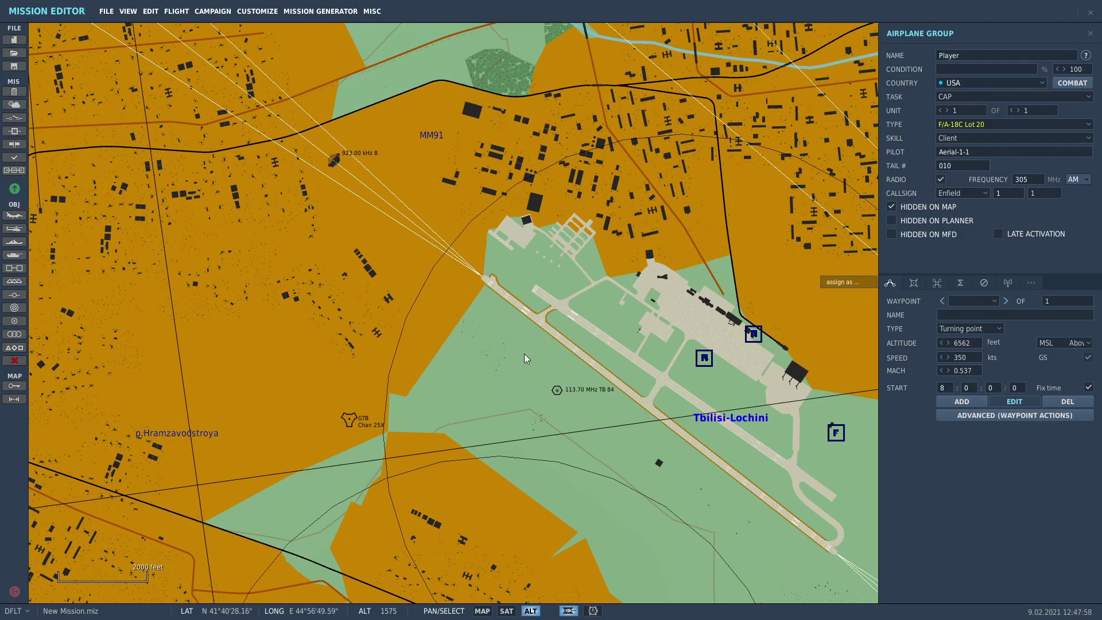
scroll(532, 363, "down", 3)
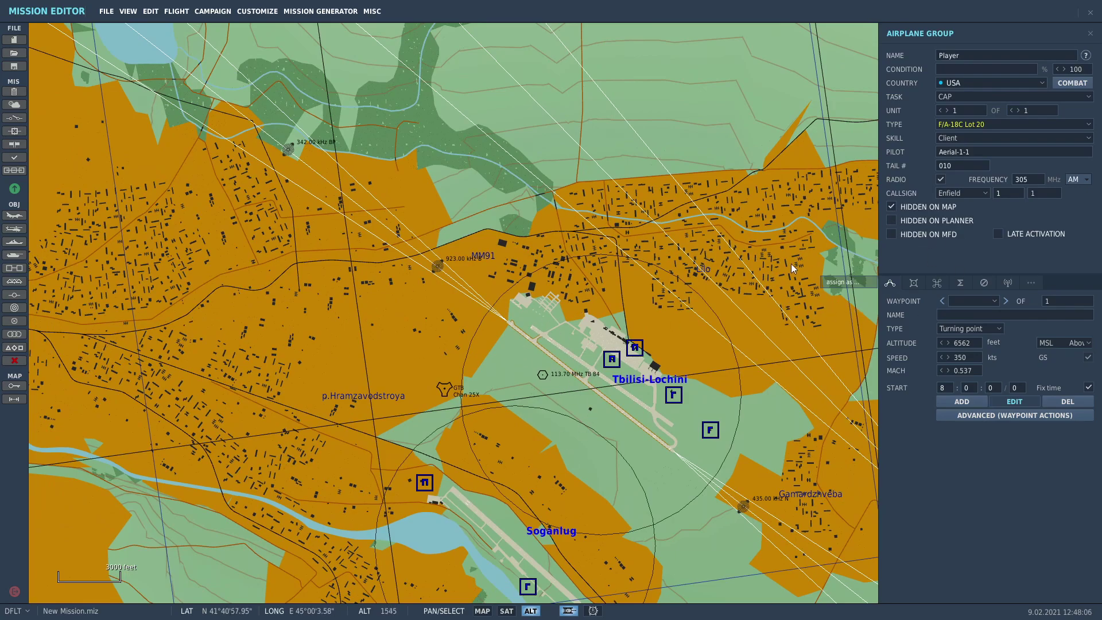
left_click(892, 207)
left_click(891, 220)
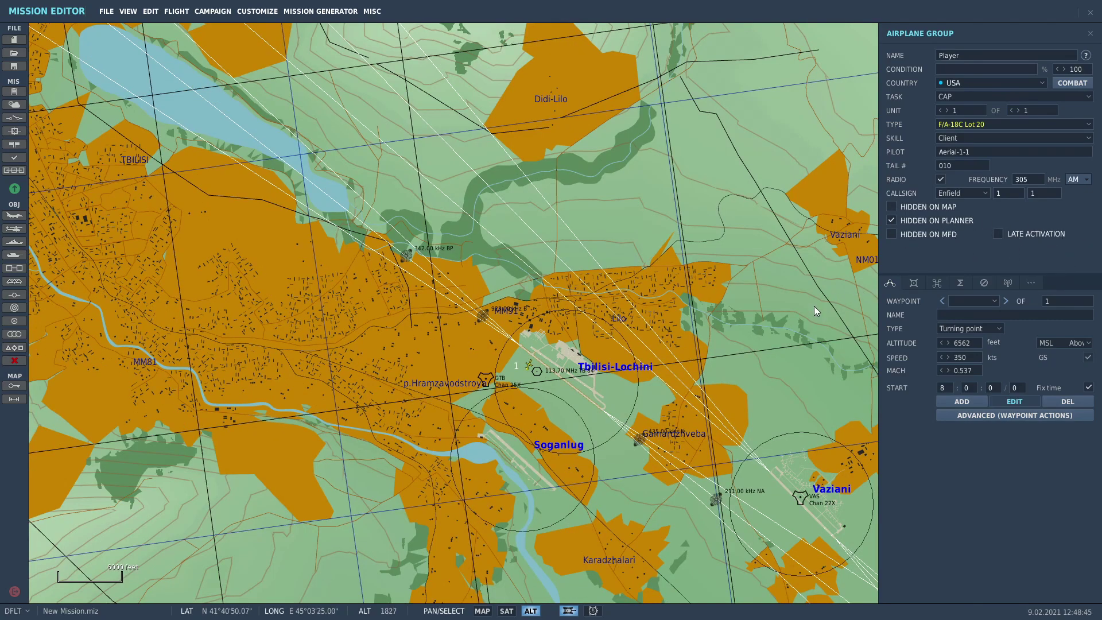
left_click(908, 222)
- Zoom onto Tbilisi-Lochini and try Fly Over Point and Turning Point for the first waypoint
scroll(560, 319, "up", 1)
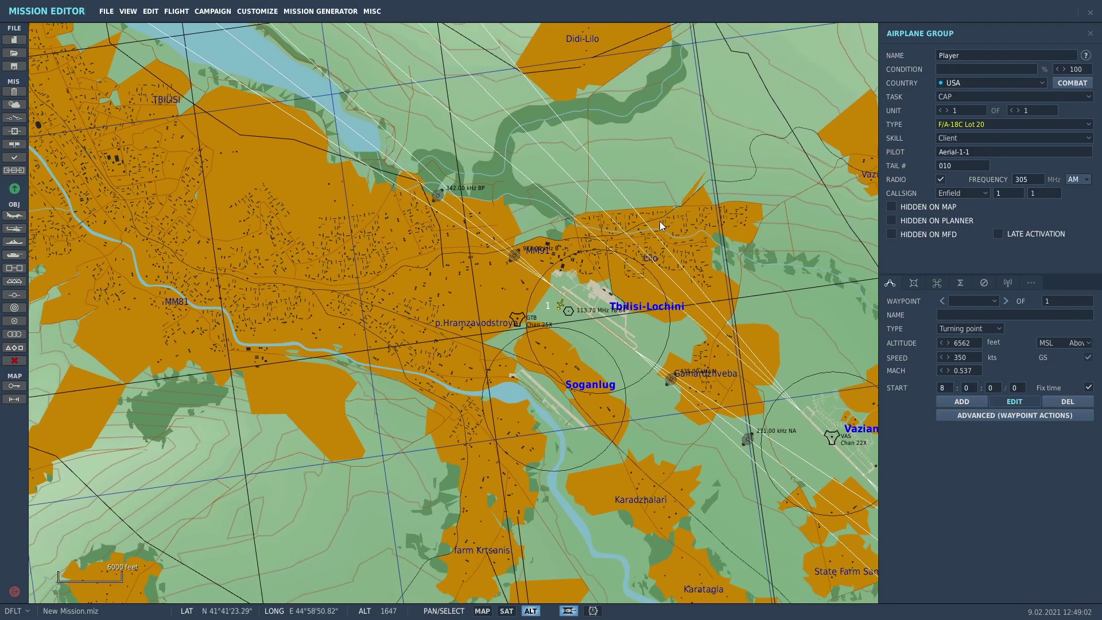
scroll(564, 307, "up", 1)
scroll(570, 311, "up", 2)
left_click_drag(570, 311, 487, 359)
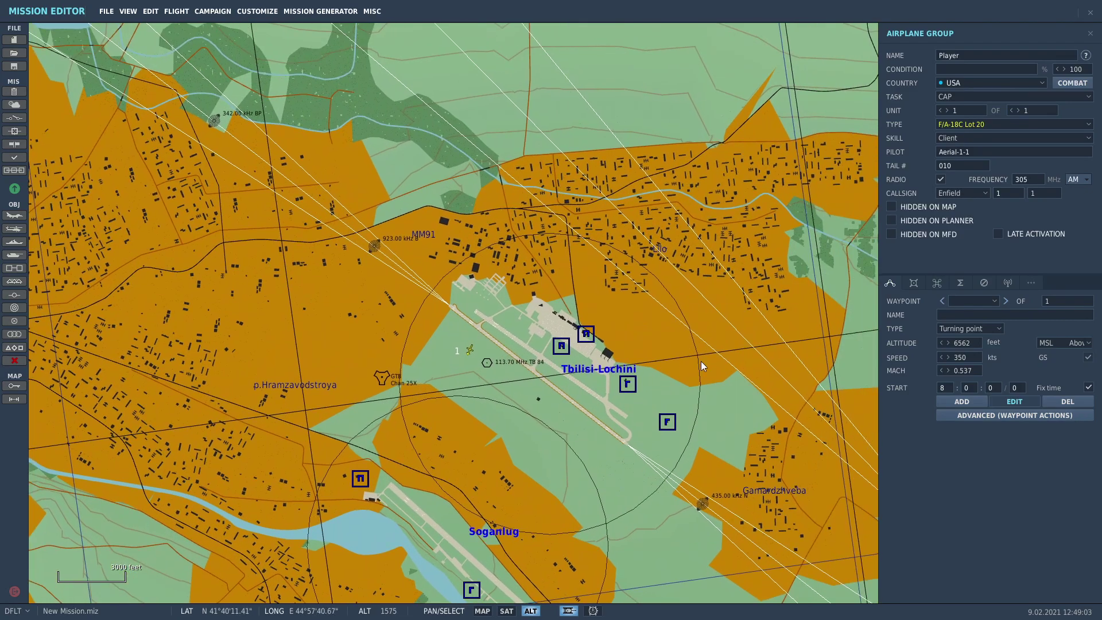
scroll(460, 353, "up", 1)
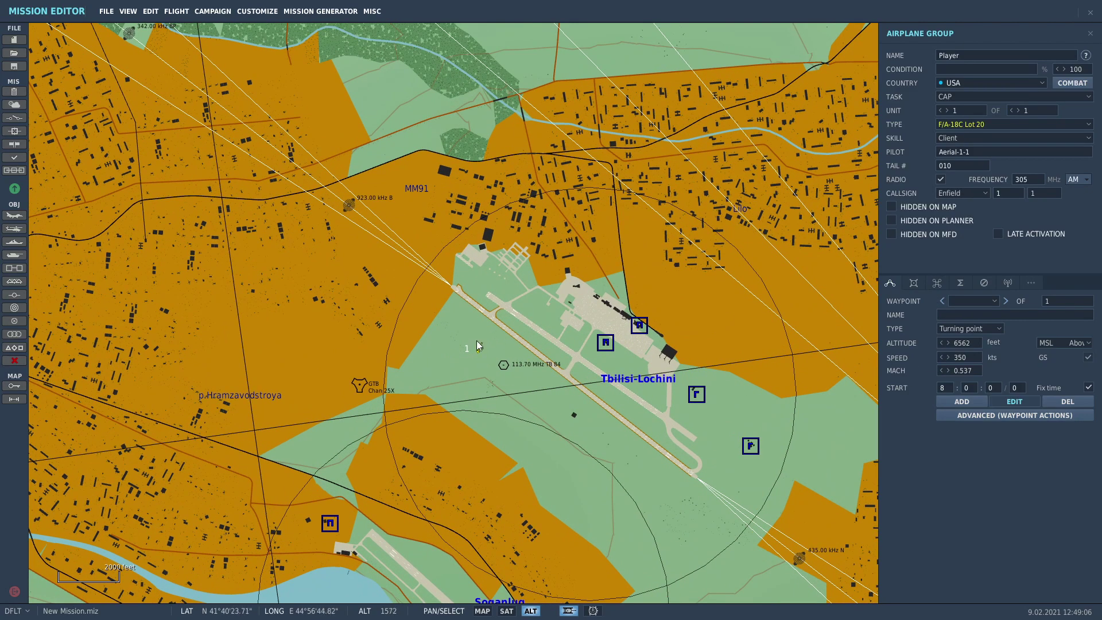
left_click(956, 329)
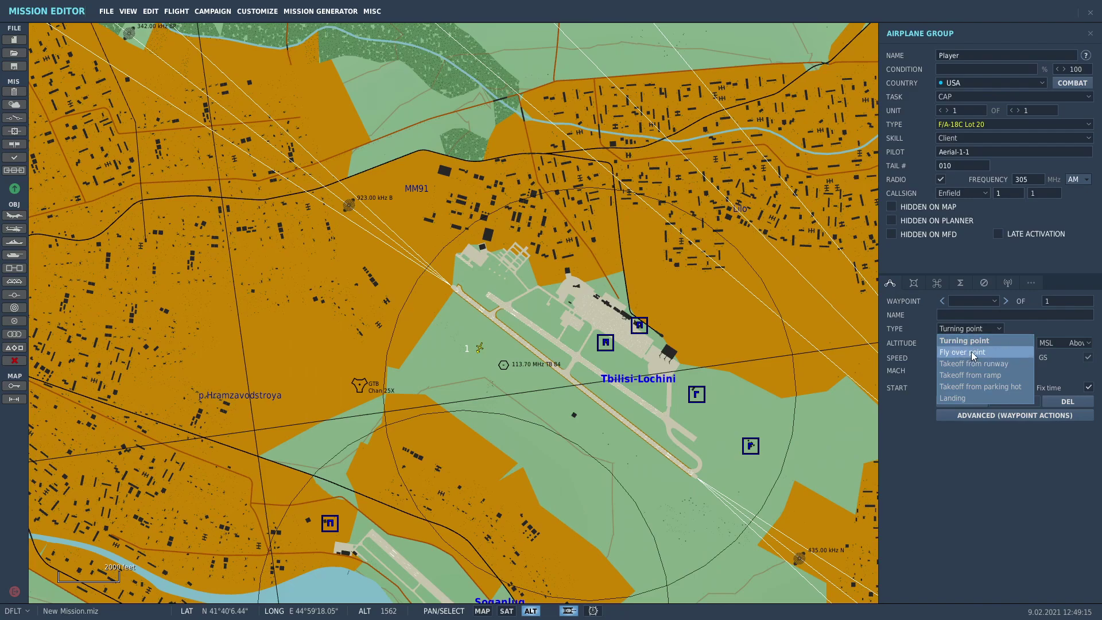
left_click(972, 354)
left_click(965, 328)
left_click(972, 339)
left_click(969, 328)
left_click(973, 353)
- Set the first waypoint type to 'Takeoff from runway'
left_click_drag(659, 297, 668, 338)
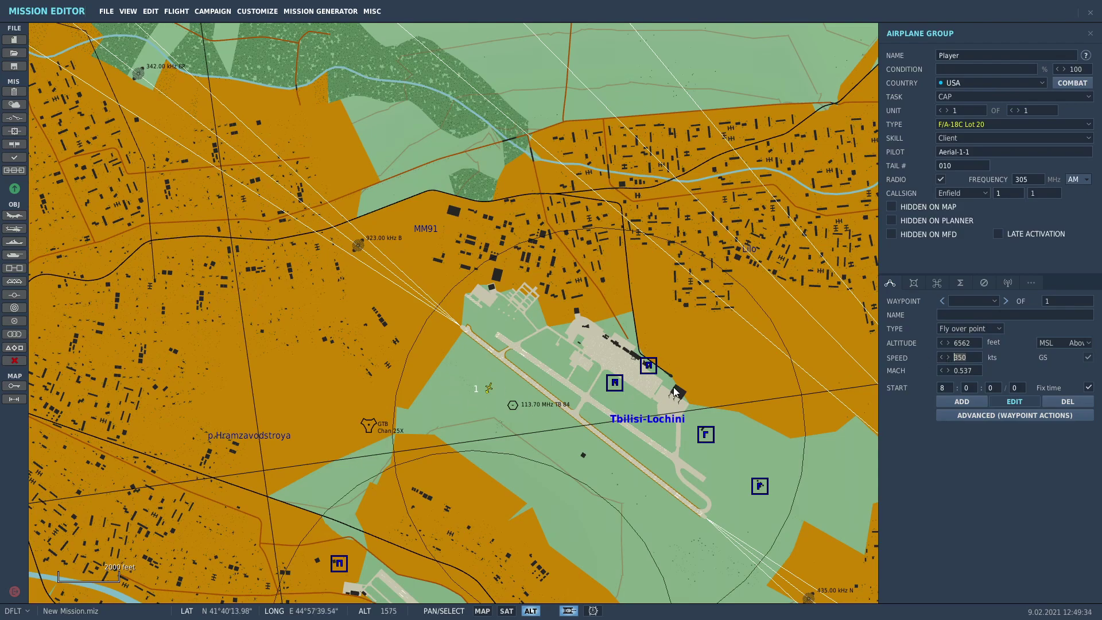
left_click_drag(632, 356, 584, 337)
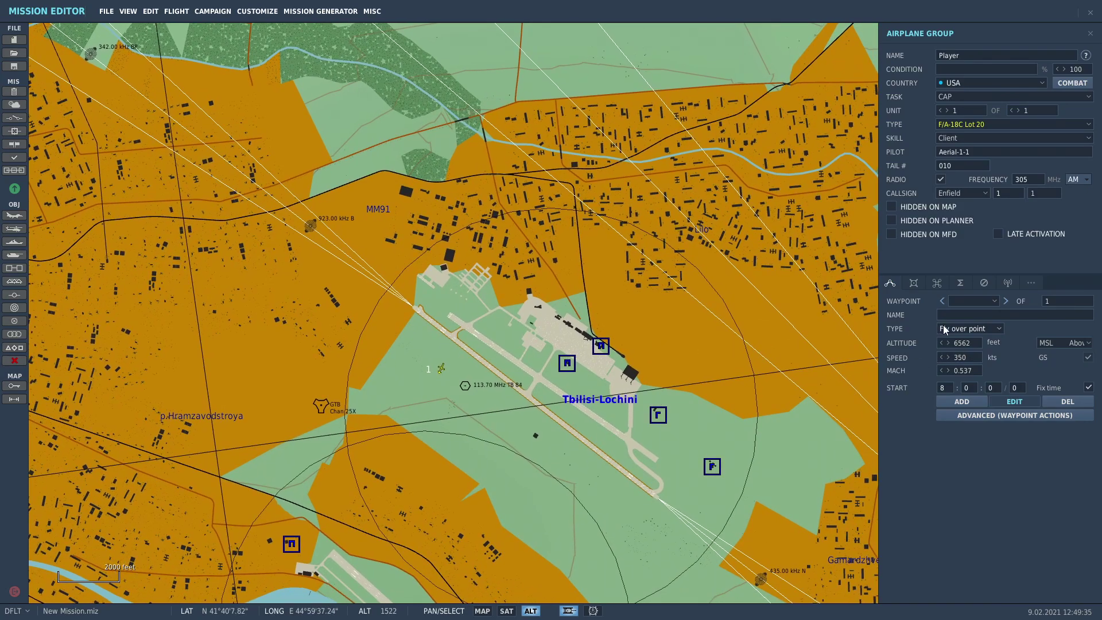
left_click(976, 328)
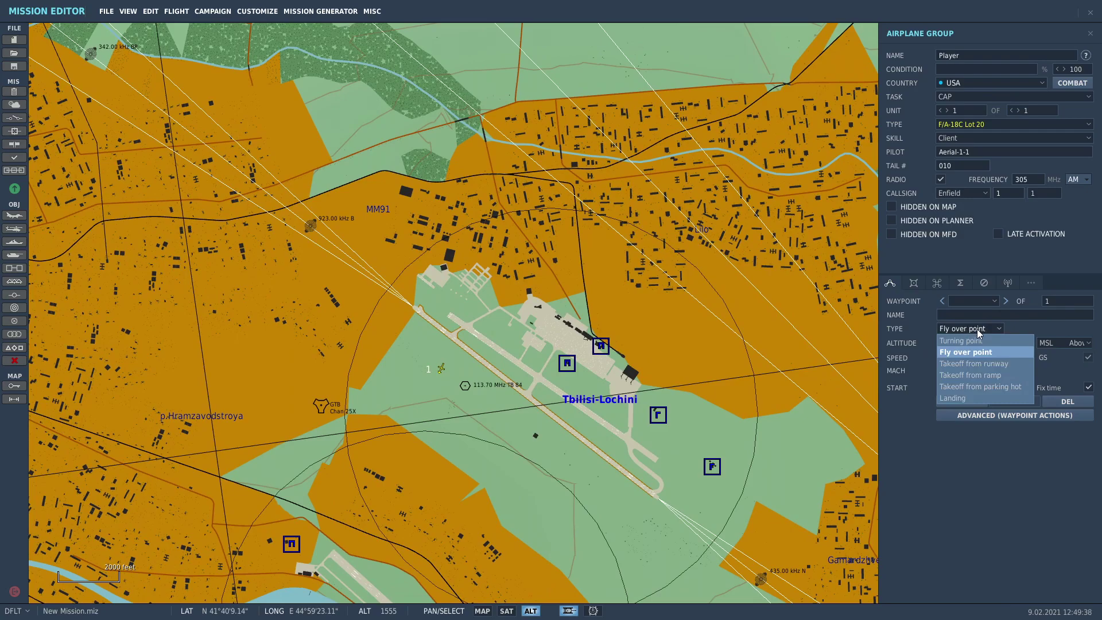
left_click(972, 364)
scroll(560, 432, "down", 1)
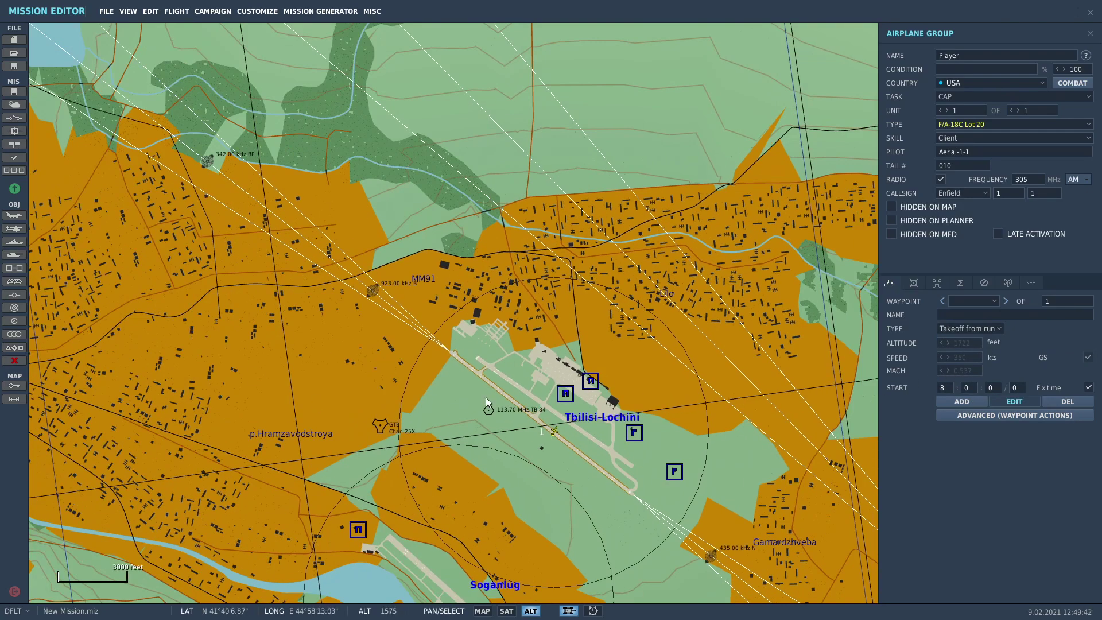
scroll(471, 405, "down", 1)
scroll(475, 450, "up", 2)
scroll(540, 412, "up", 2)
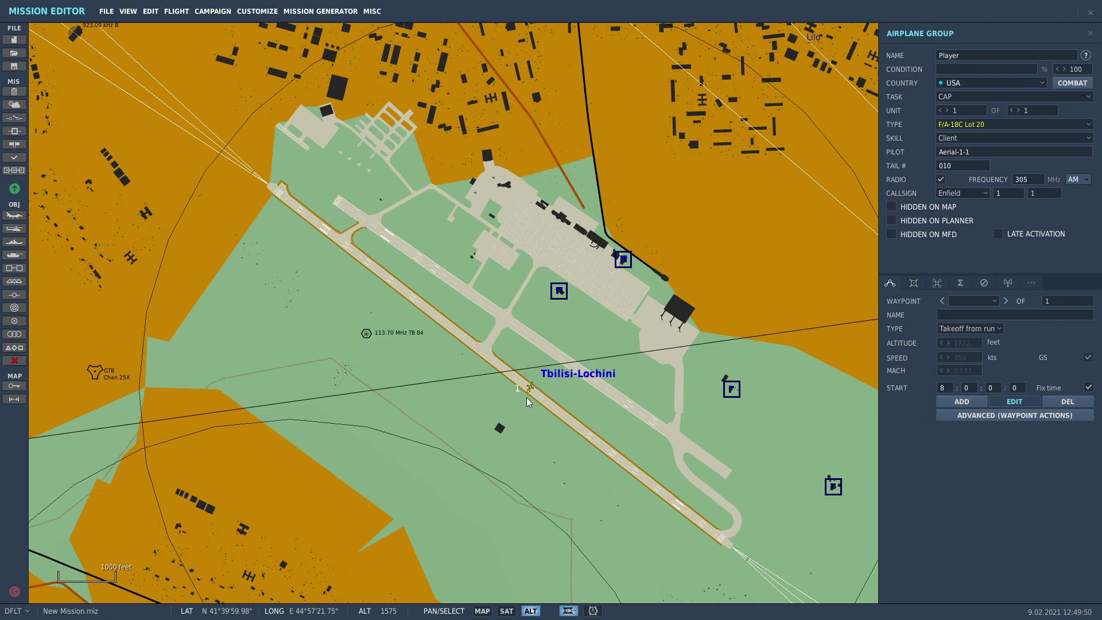
- Try the hot-start and landing types, then settle on 'Takeoff from ramp' with parking spot 30
left_click(954, 329)
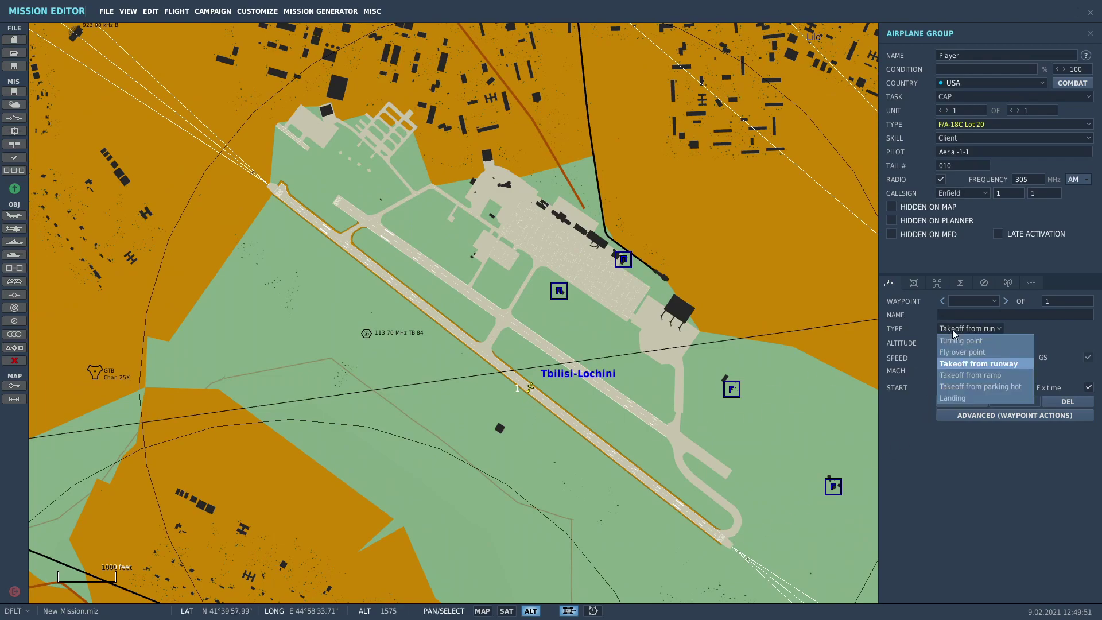
left_click(972, 377)
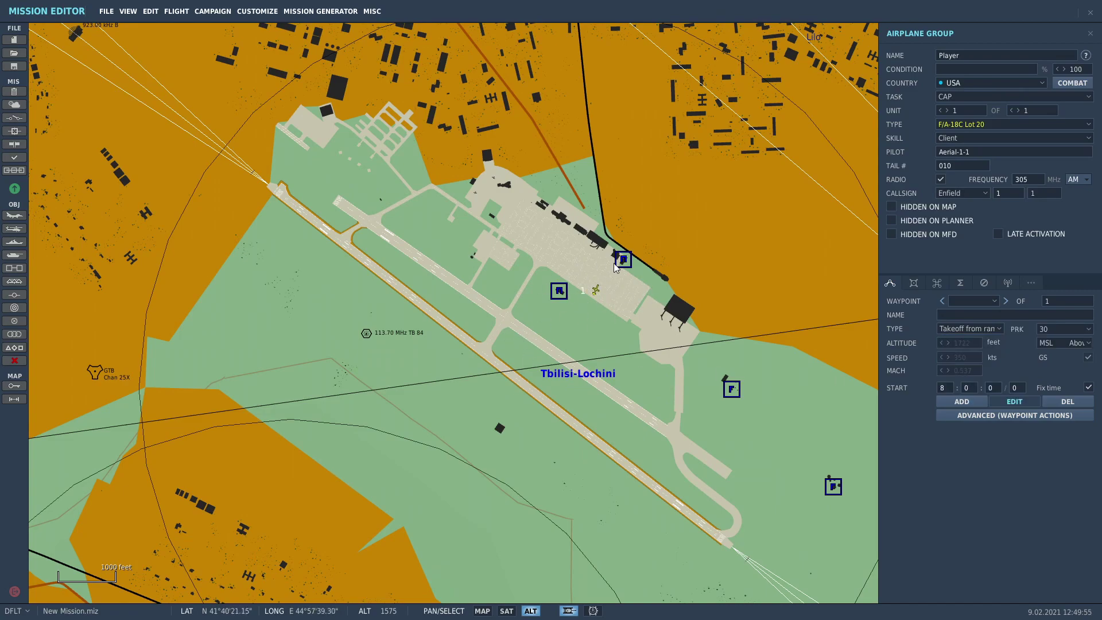
left_click(981, 329)
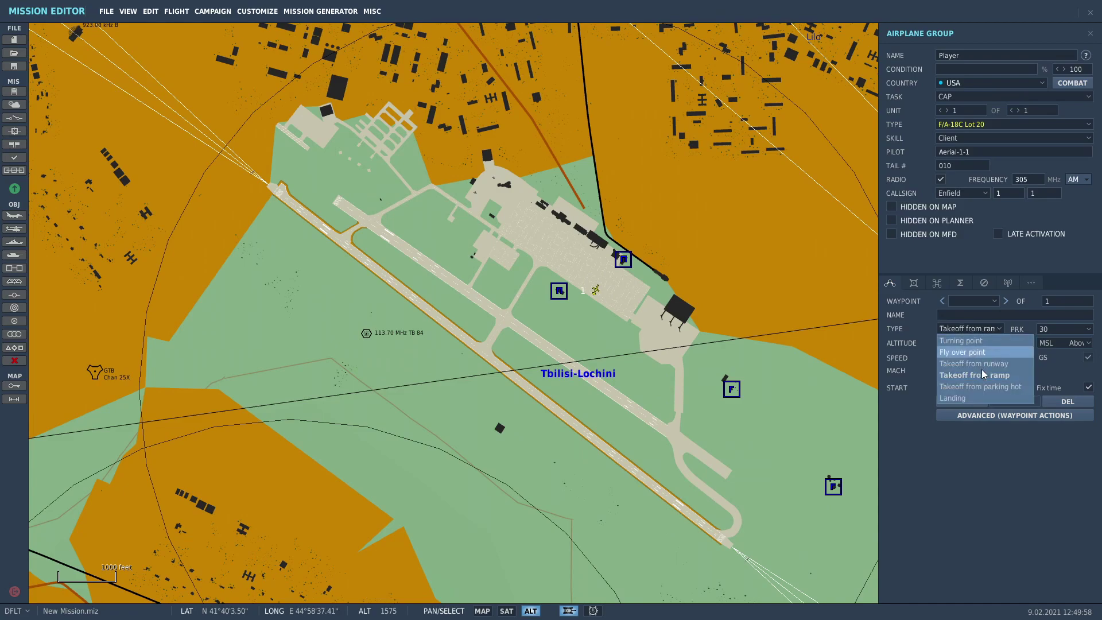
left_click(998, 388)
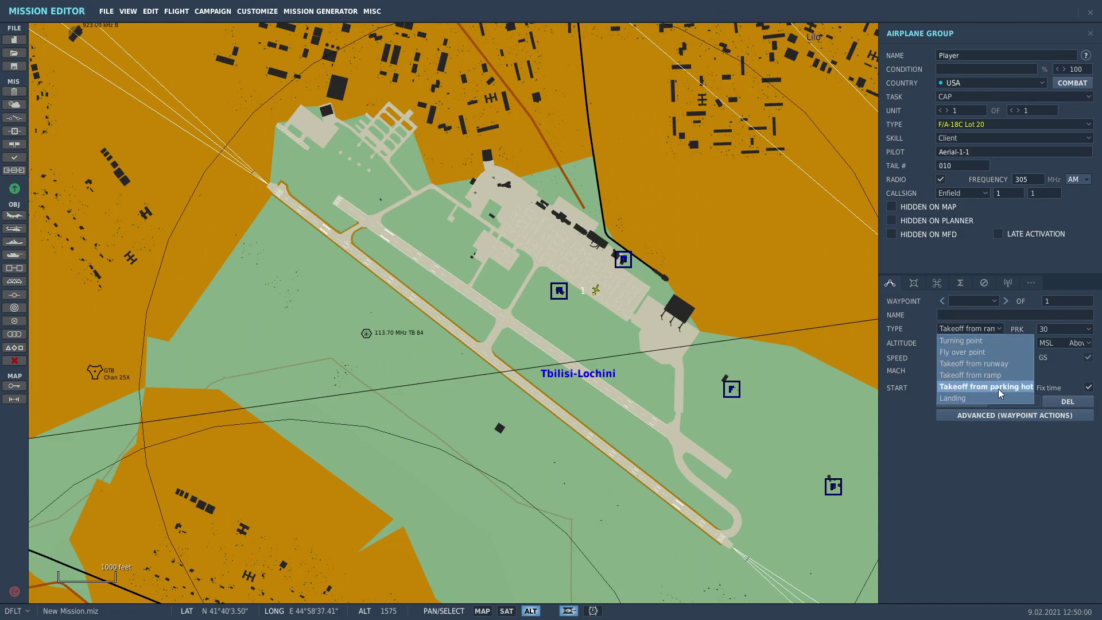
left_click(943, 328)
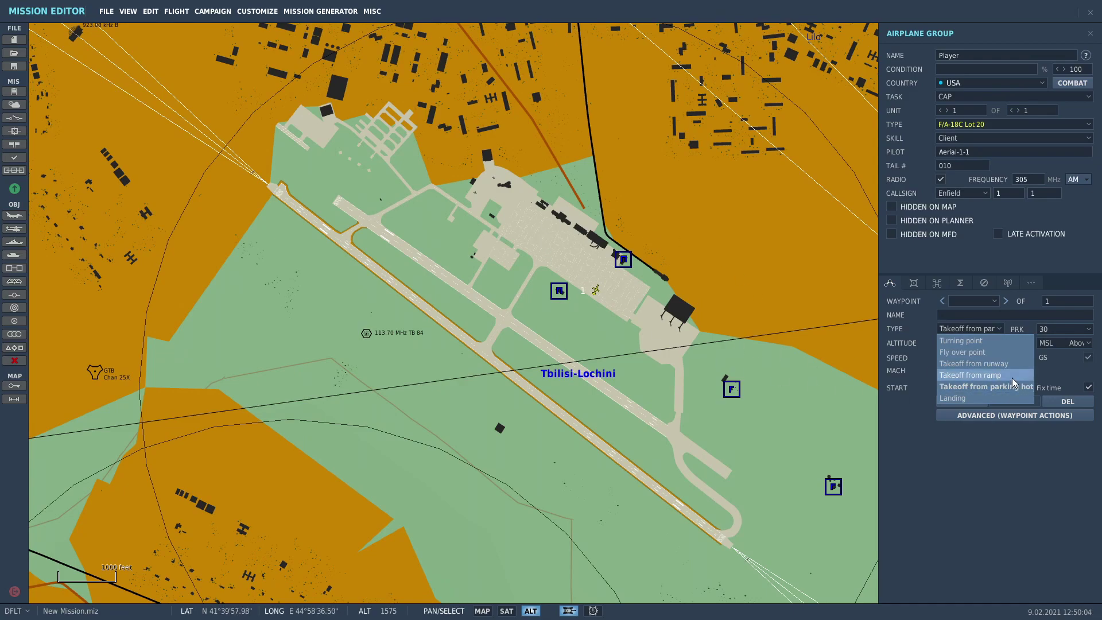
left_click(988, 399)
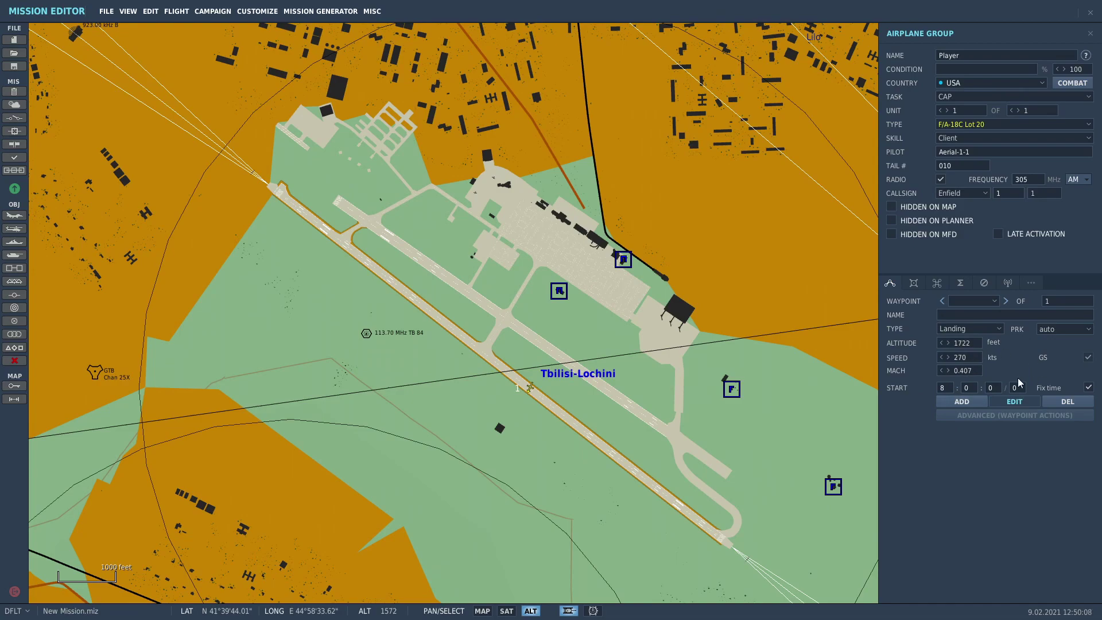
scroll(681, 436, "down", 2)
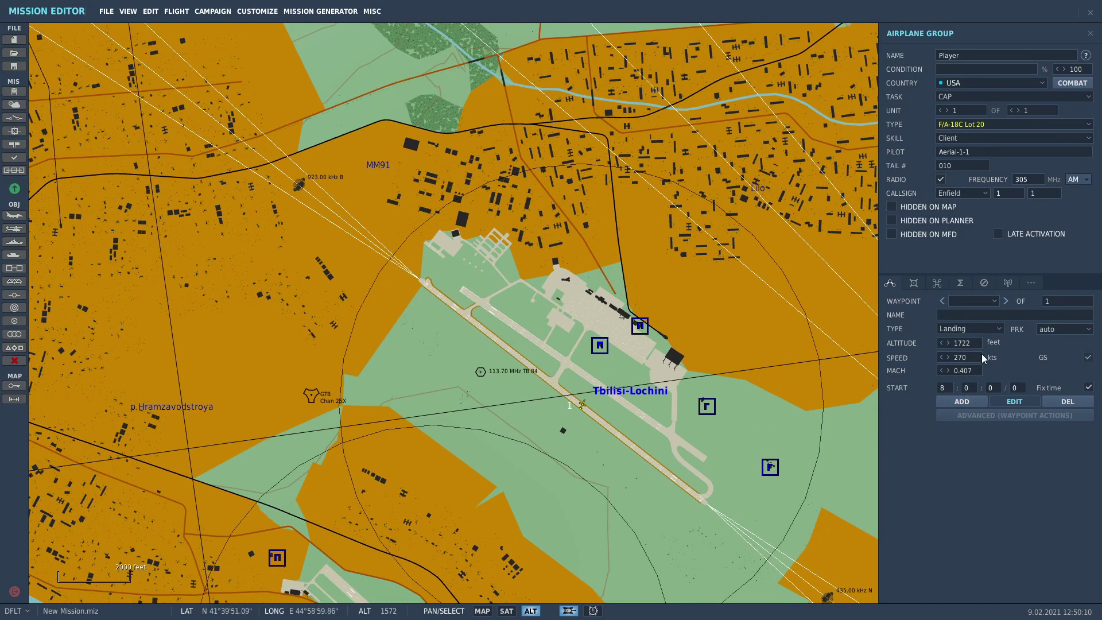
left_click(976, 328)
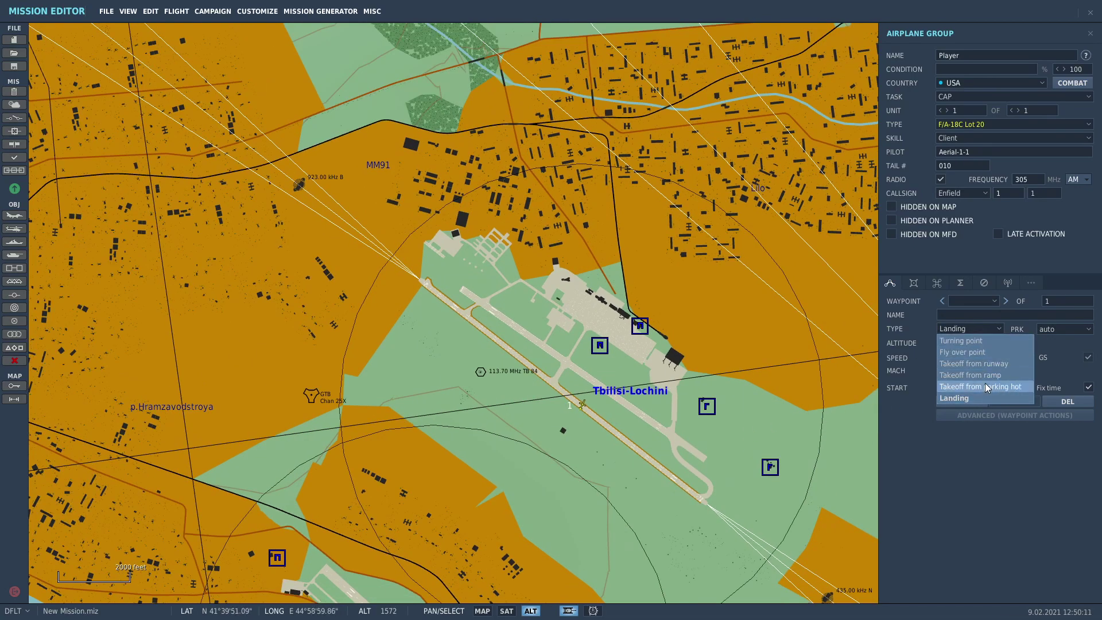
left_click(970, 375)
scroll(718, 369, "up", 2)
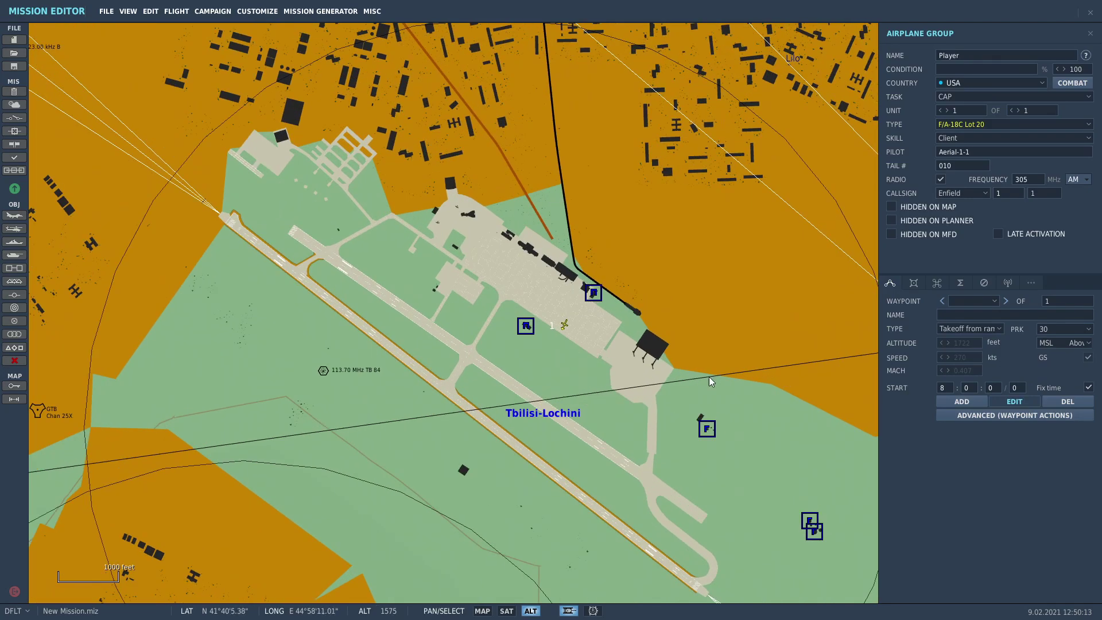
scroll(599, 356, "up", 1)
- Park the Player aircraft at ramp spot 39
left_click(1051, 328)
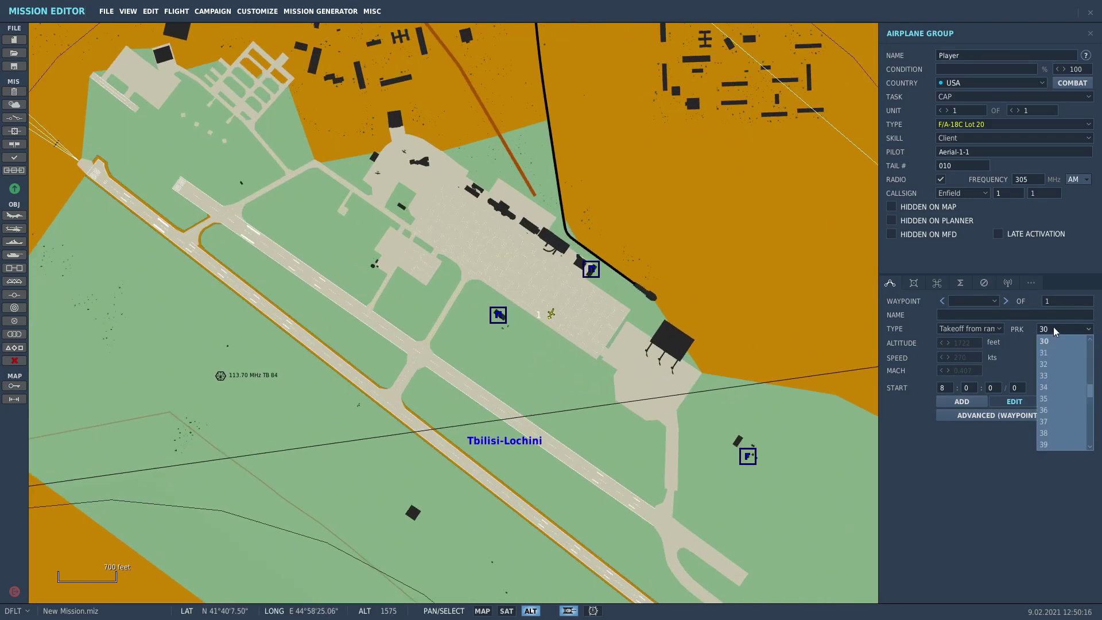
scroll(579, 329, "up", 1)
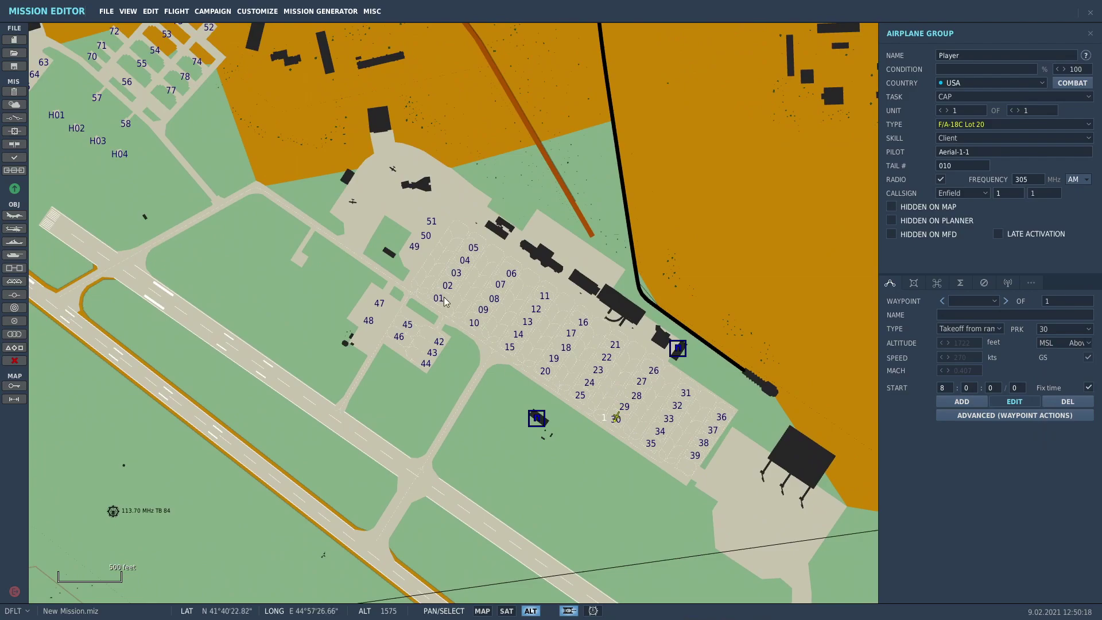
scroll(594, 392, "up", 1)
scroll(542, 383, "up", 1)
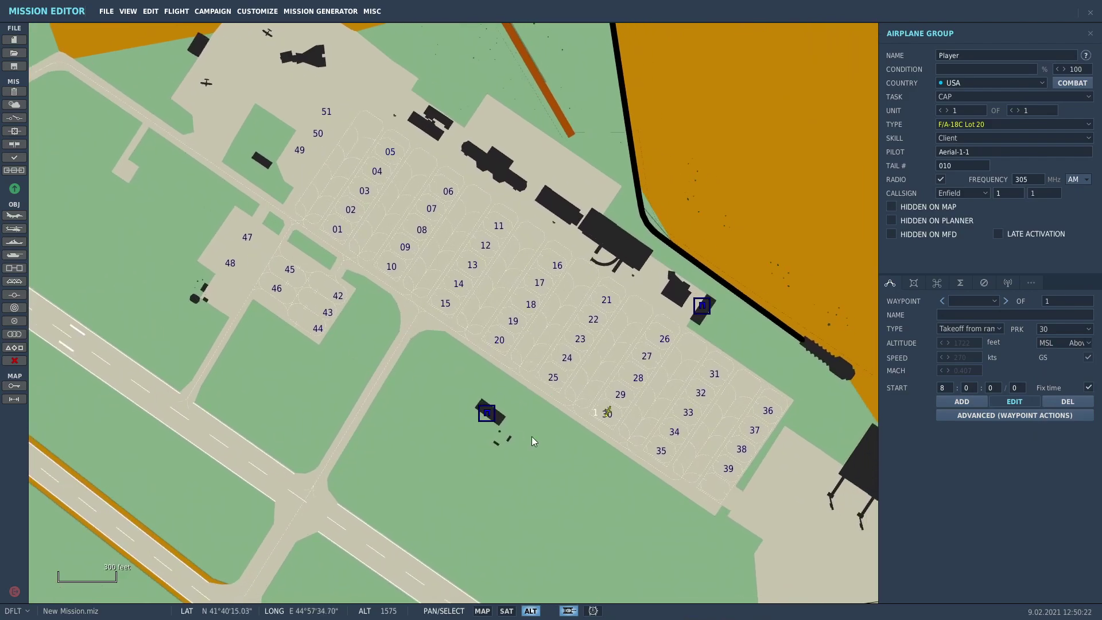
scroll(532, 437, "down", 2)
scroll(504, 391, "down", 2)
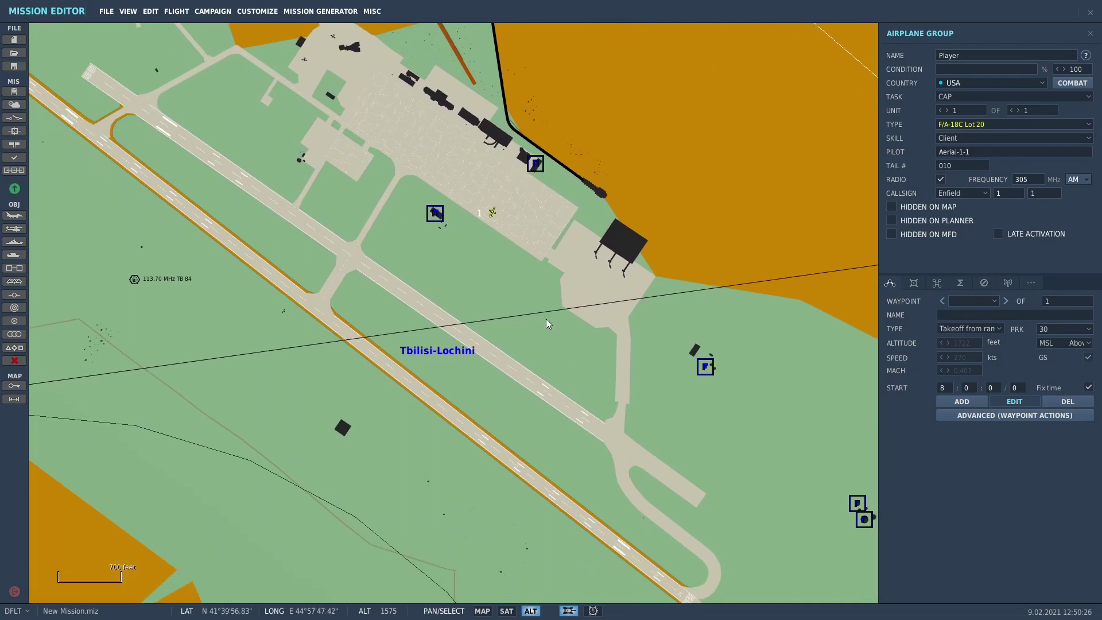
scroll(574, 335, "up", 3)
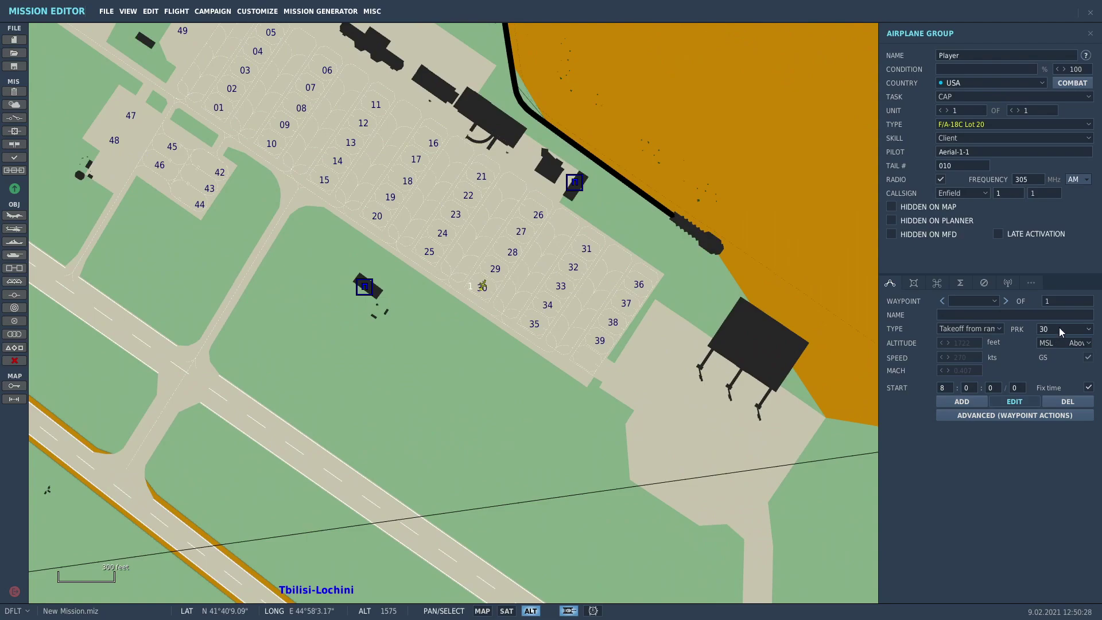
left_click(1061, 332)
left_click(1060, 449)
- Grow the flight to four aircraft, reduce it back to one, and zoom over the apron
left_click(1017, 112)
left_click(1017, 111)
left_click(1017, 112)
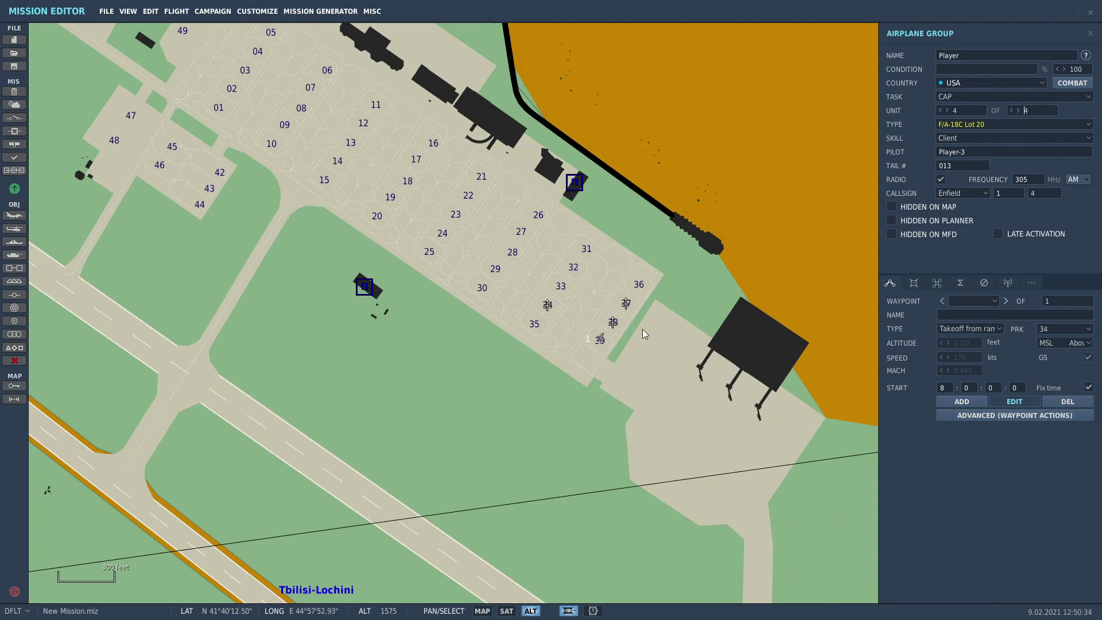
left_click(1013, 111)
left_click(1013, 111)
left_click(1013, 111)
left_click_drag(766, 204, 751, 260)
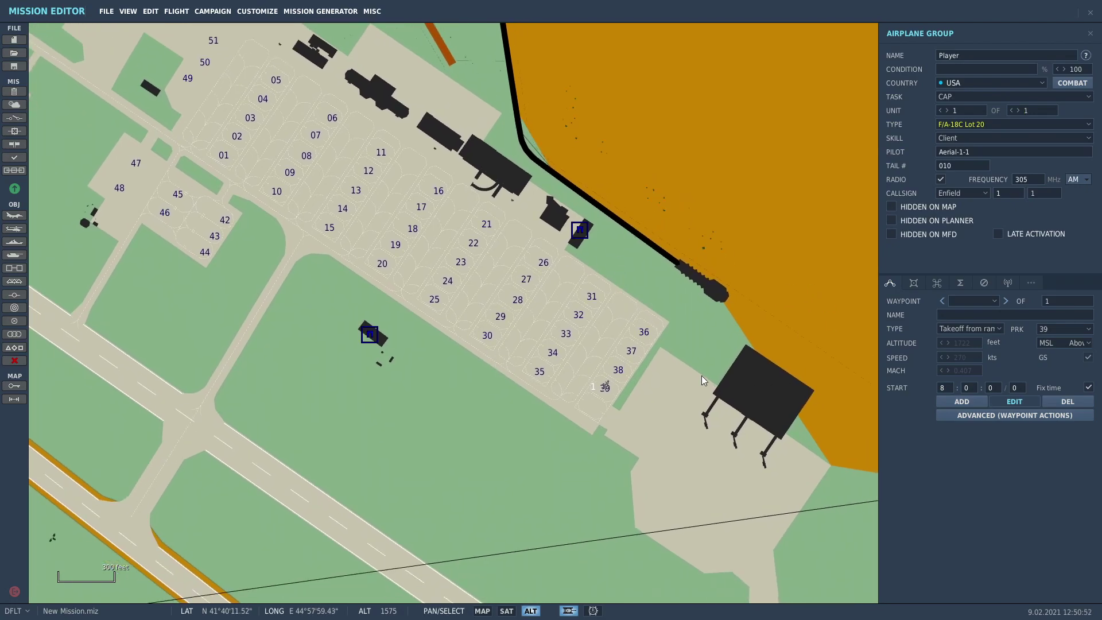
scroll(722, 391, "down", 1)
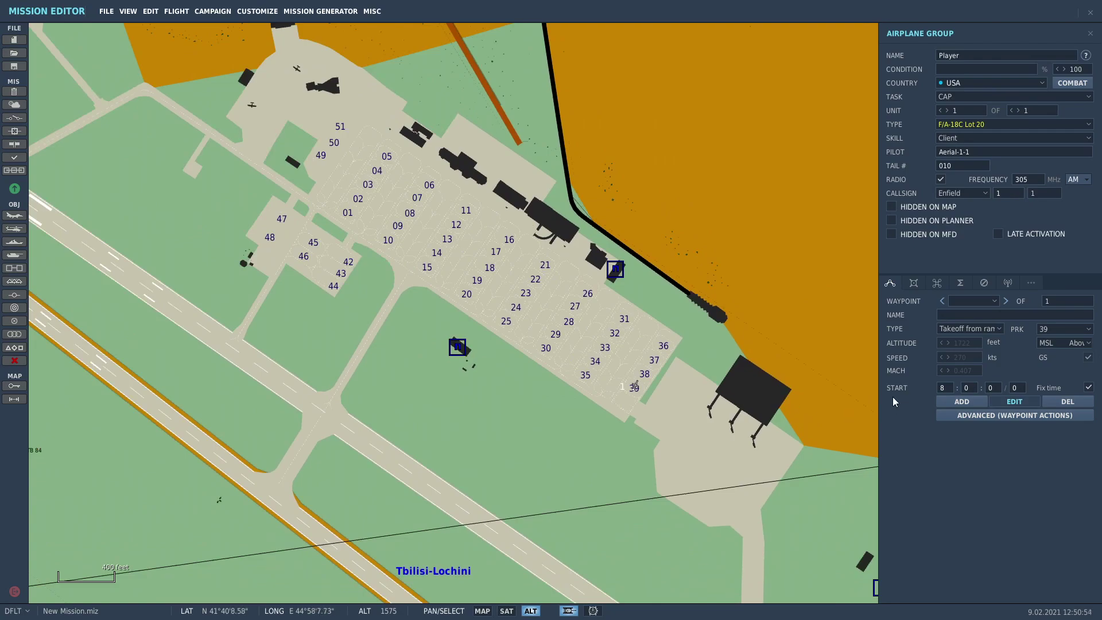
scroll(734, 400, "down", 2)
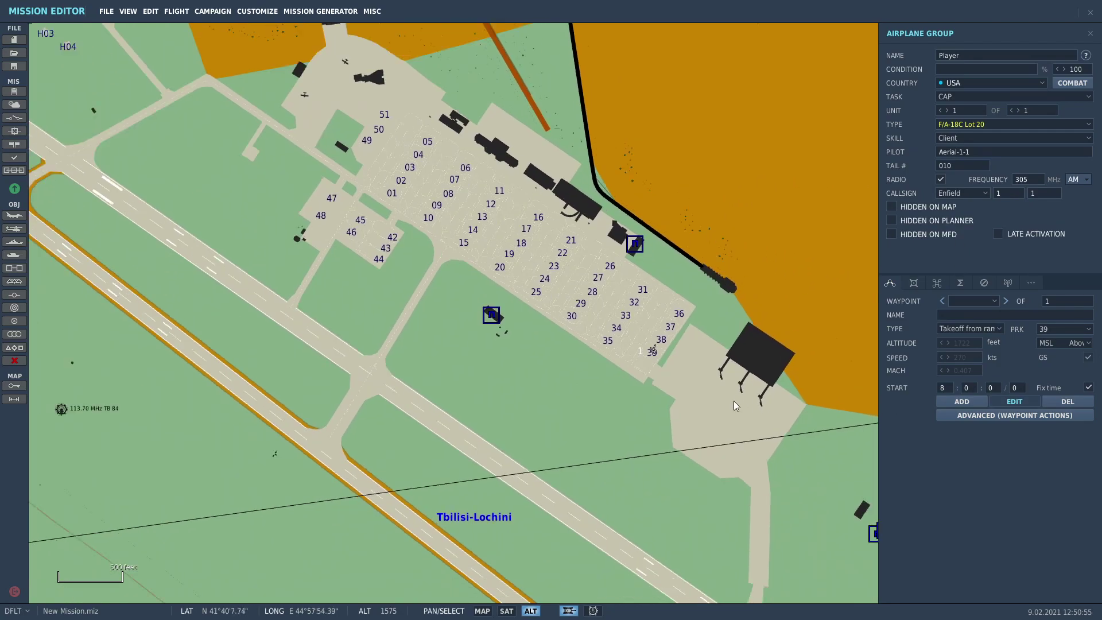
scroll(675, 373, "down", 2)
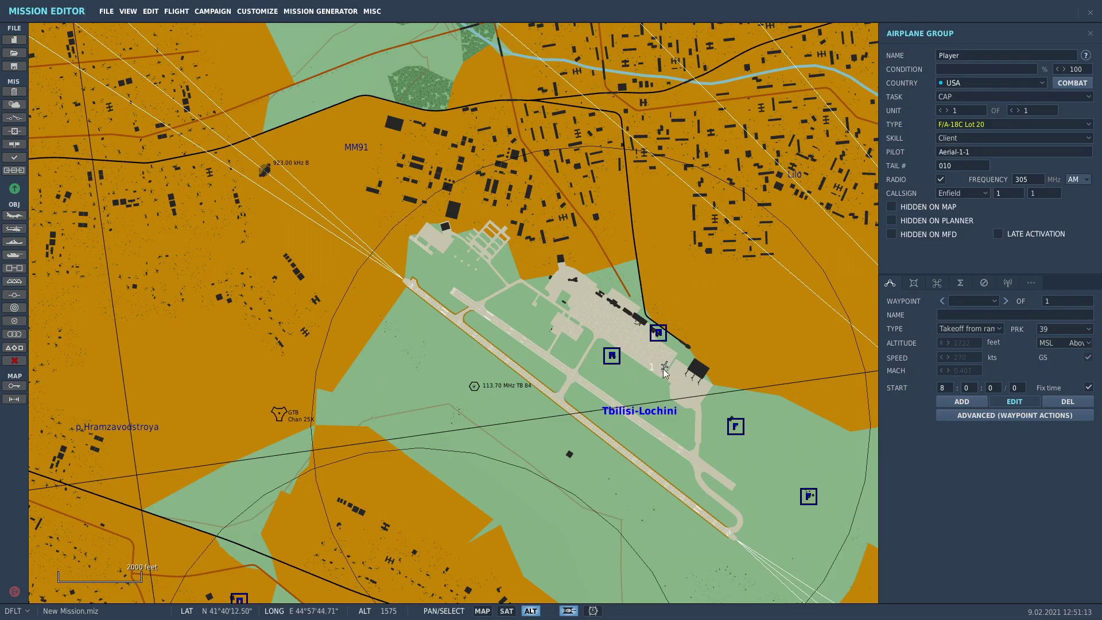
- Add waypoint 1 near Karaleti, a turning point at 6562 ft and 270 kts
left_click(961, 402)
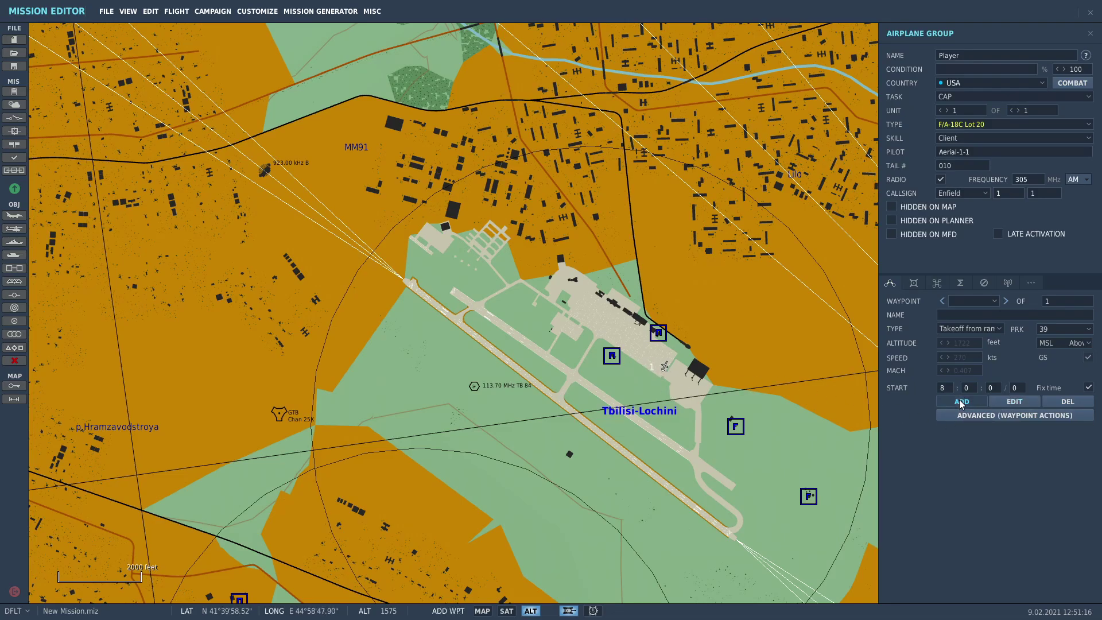
scroll(689, 405, "down", 7)
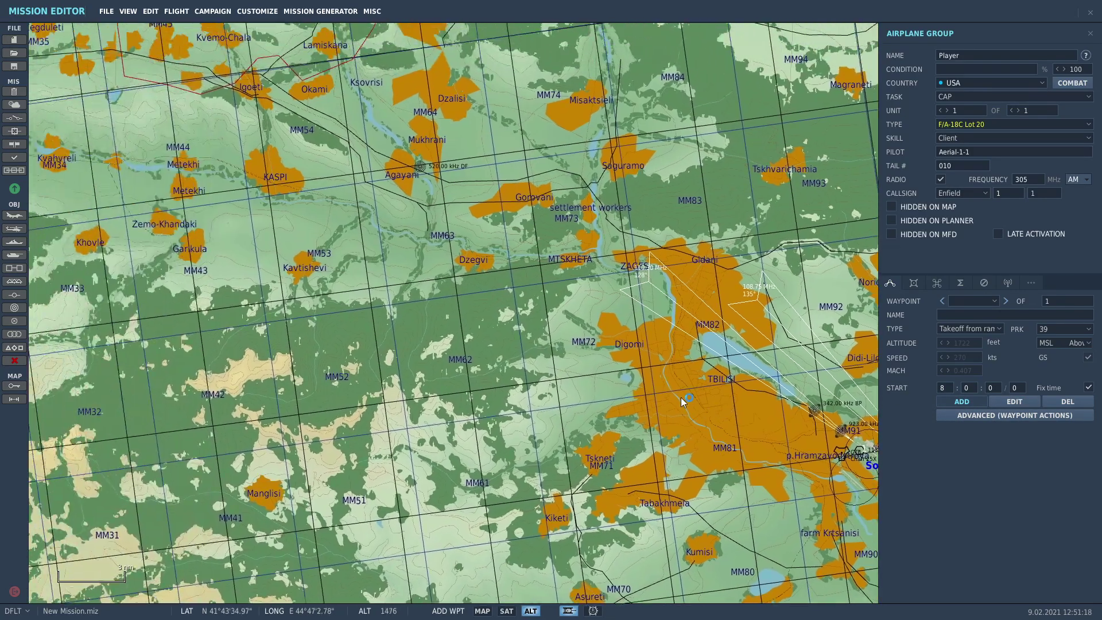
scroll(682, 400, "down", 3)
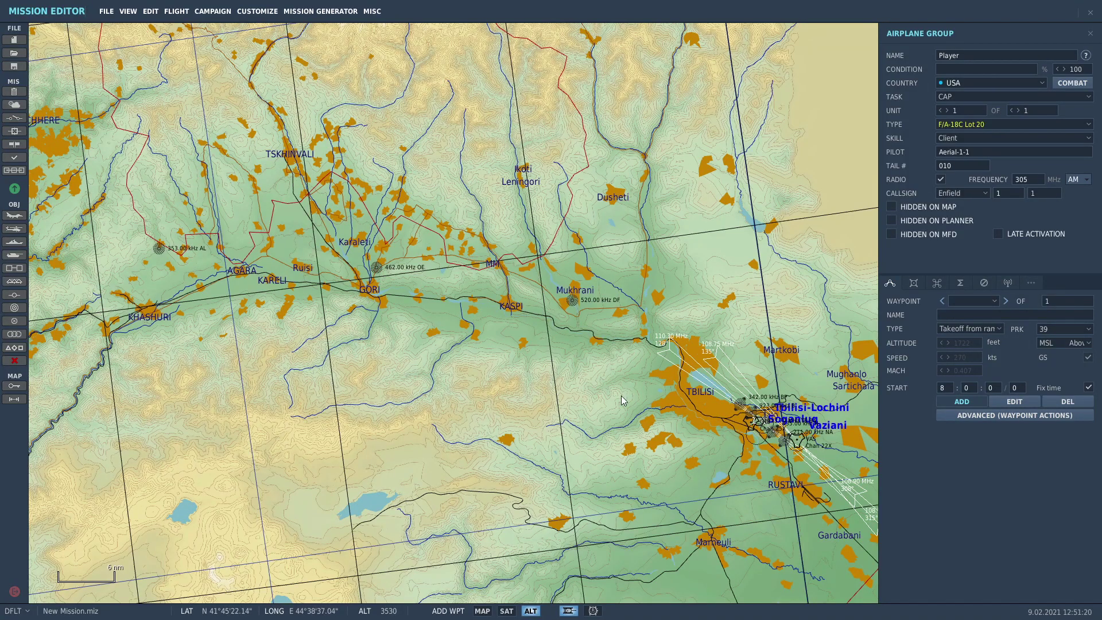
scroll(622, 400, "down", 5)
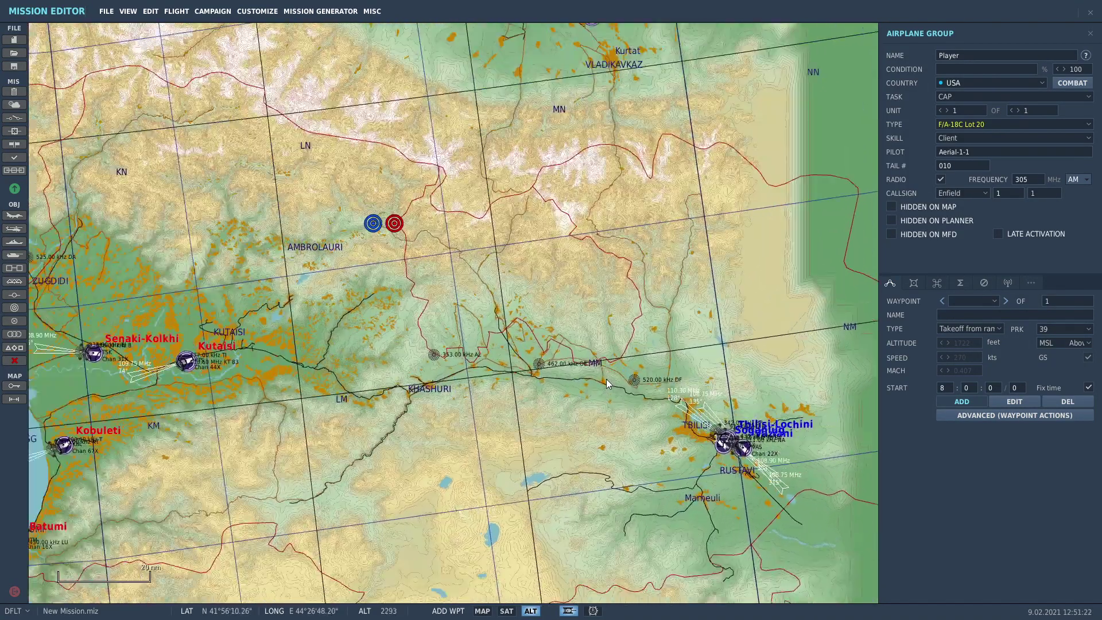
scroll(600, 381, "up", 3)
left_click(496, 330)
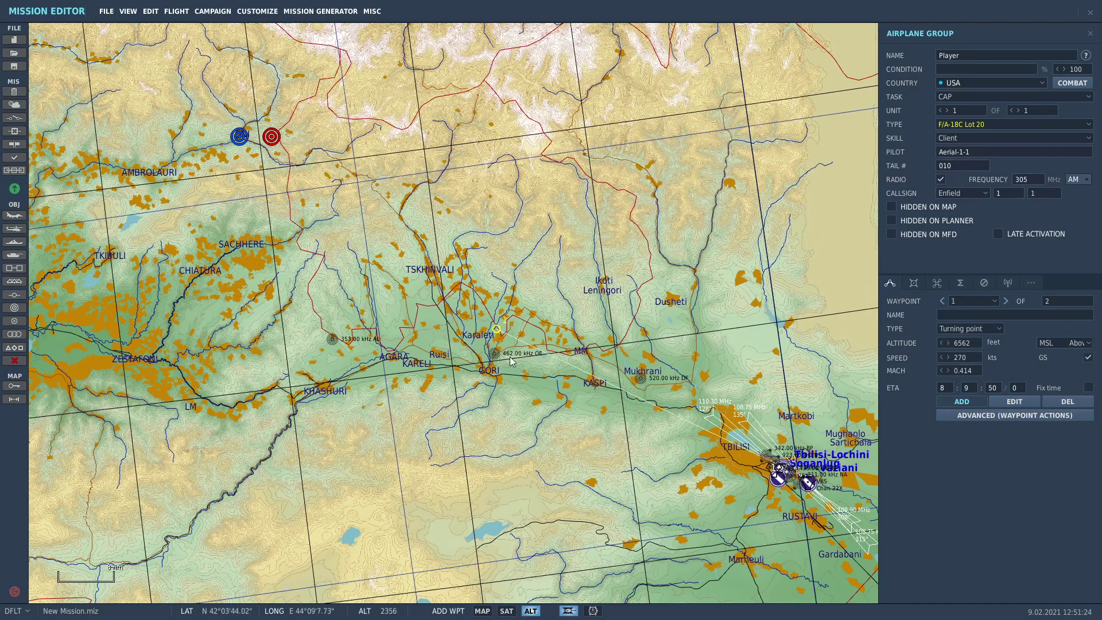
right_click_drag(393, 358, 450, 352)
right_click_drag(726, 382, 570, 332)
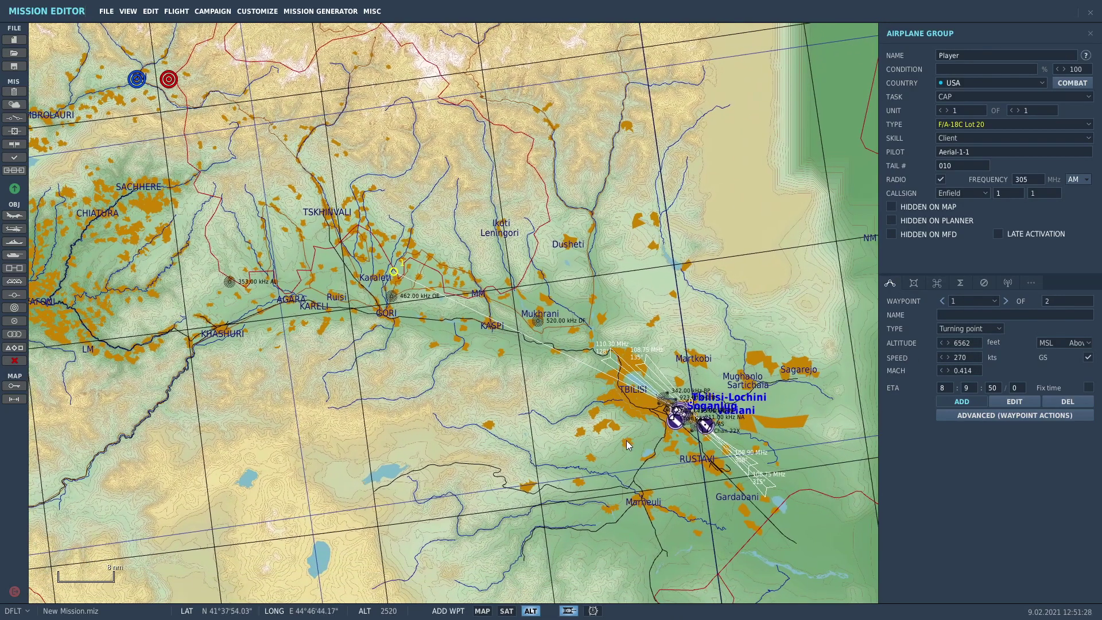
scroll(640, 391, "up", 2)
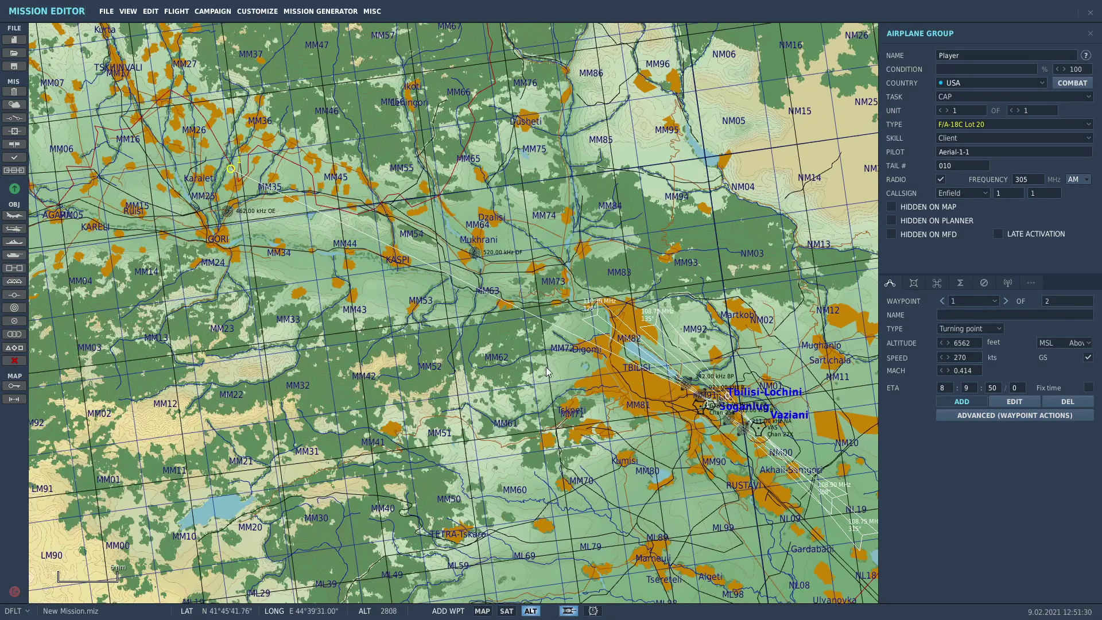
right_click_drag(546, 371, 557, 435)
scroll(560, 426, "up", 1)
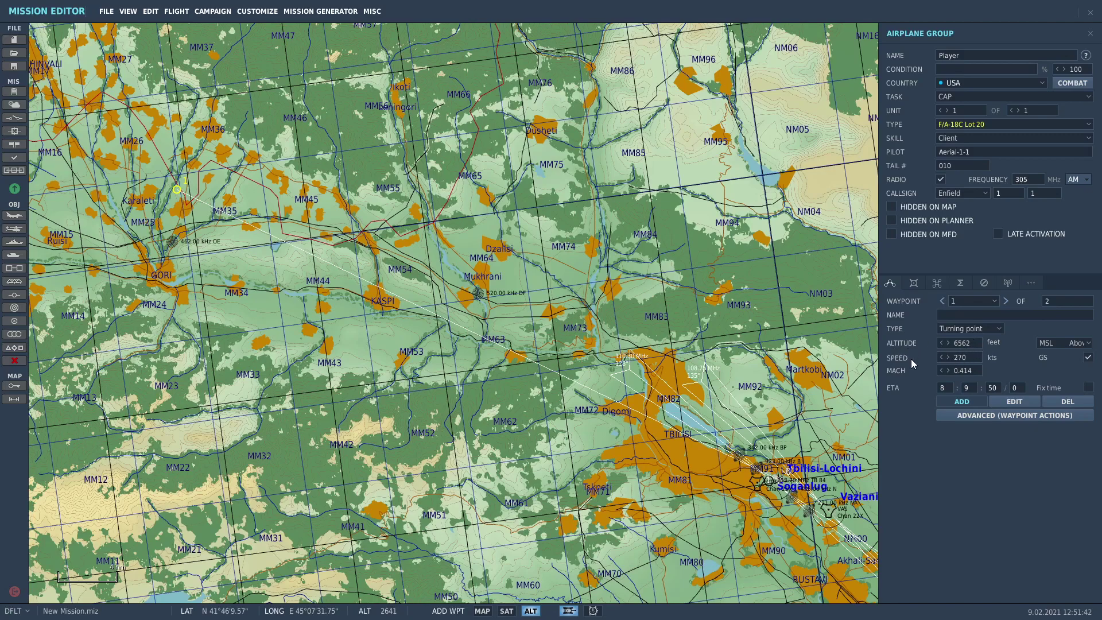
- Pan and zoom the map to show the whole route from Tbilisi toward Karaleti
right_click_drag(681, 319, 607, 306)
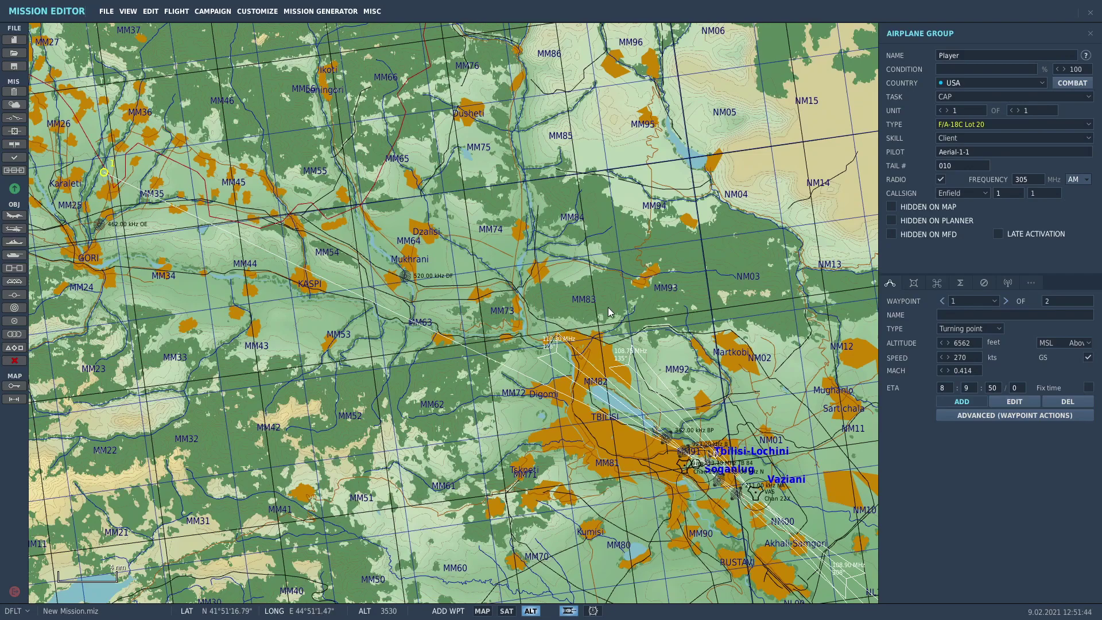
scroll(687, 496, "up", 1)
scroll(726, 487, "up", 1)
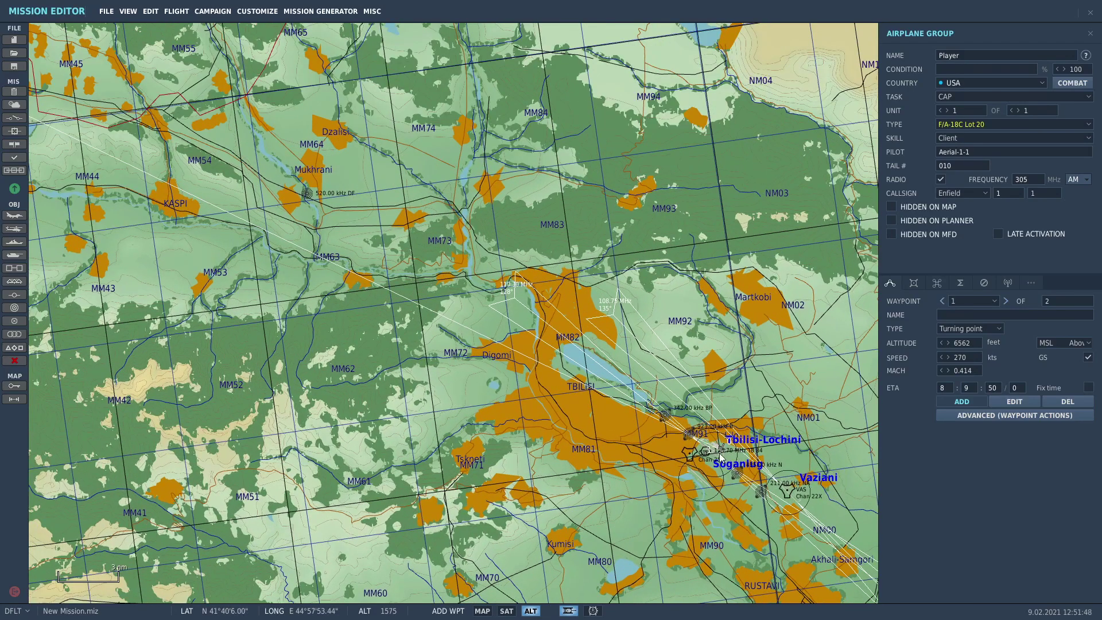
right_click_drag(447, 317, 756, 450)
scroll(746, 450, "down", 1)
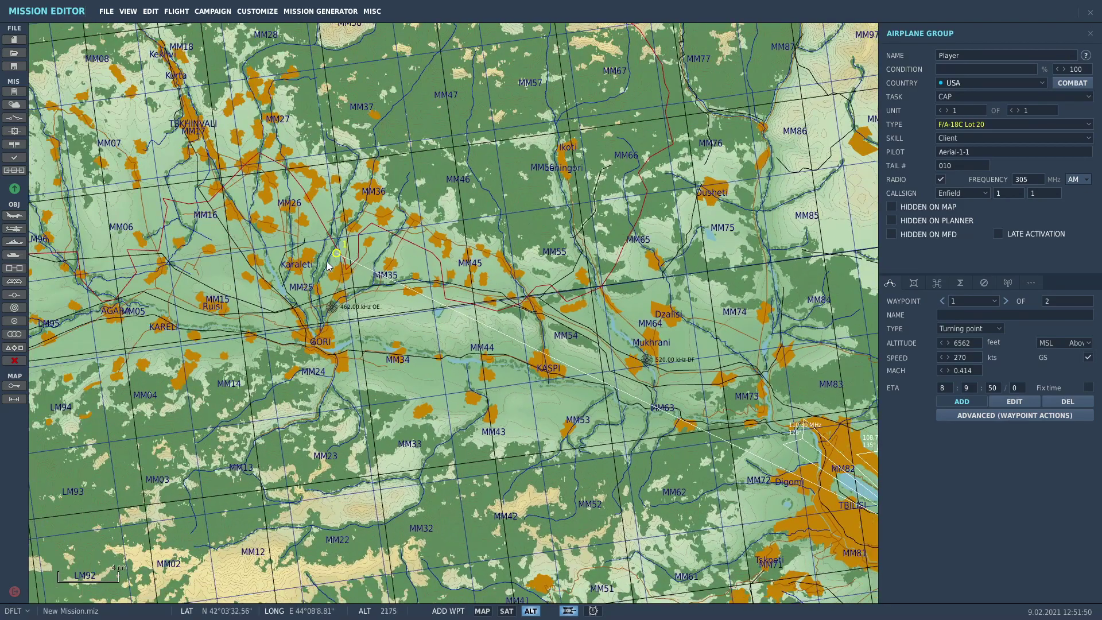
right_click_drag(640, 322, 484, 280)
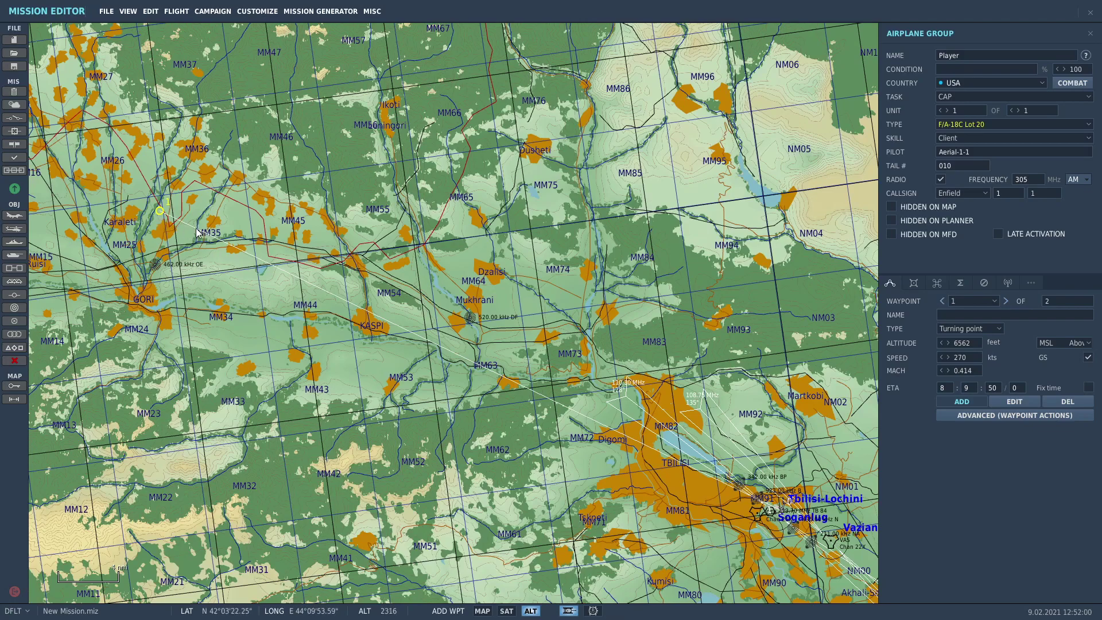
right_click_drag(187, 232, 257, 296)
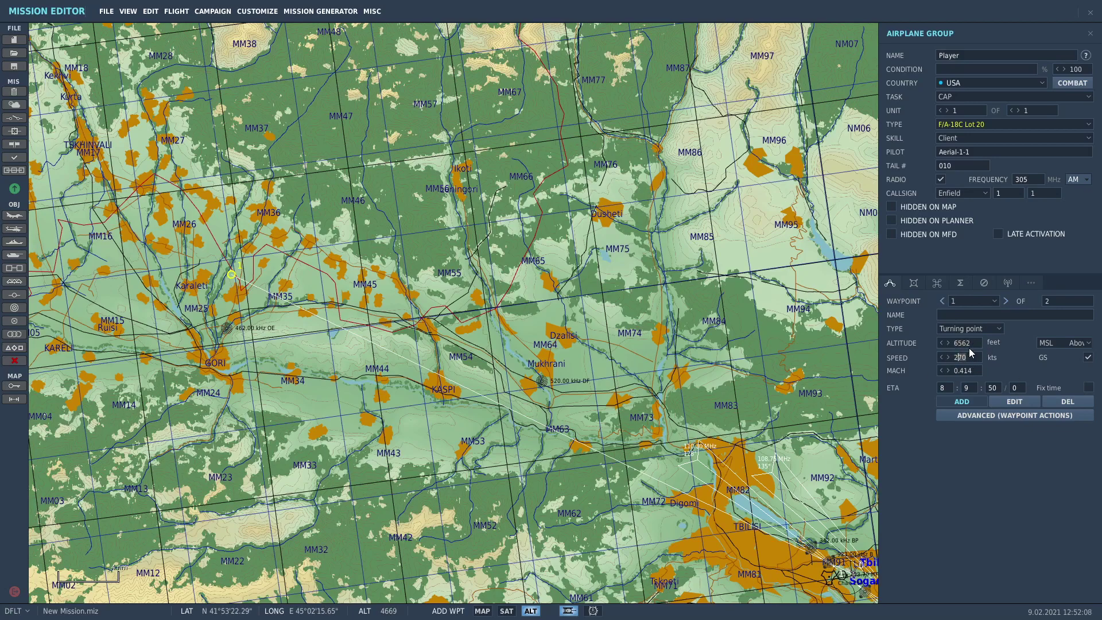
right_click_drag(683, 367, 637, 319)
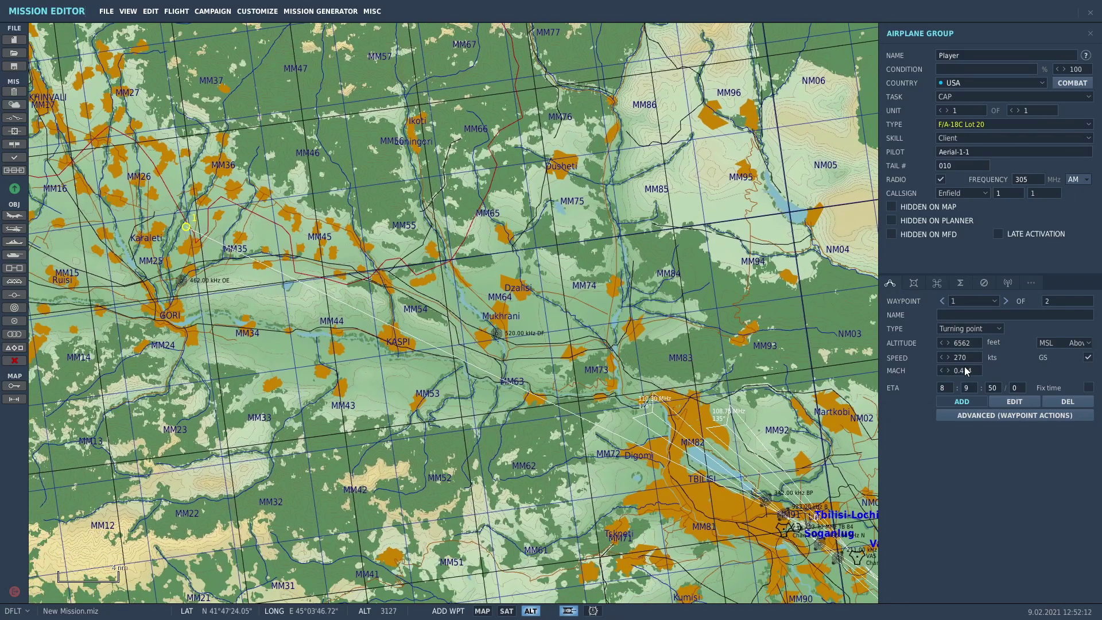
right_click_drag(647, 322, 655, 278)
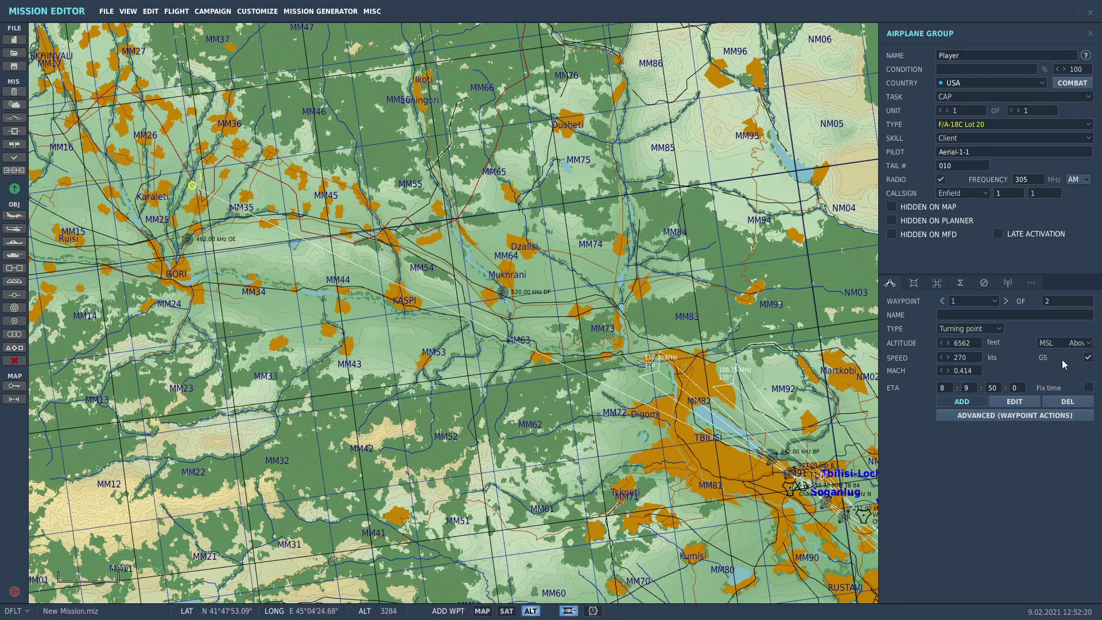
- Keep waypoint altitude referenced to MSL and close the Airplane Group settings
left_click(1062, 345)
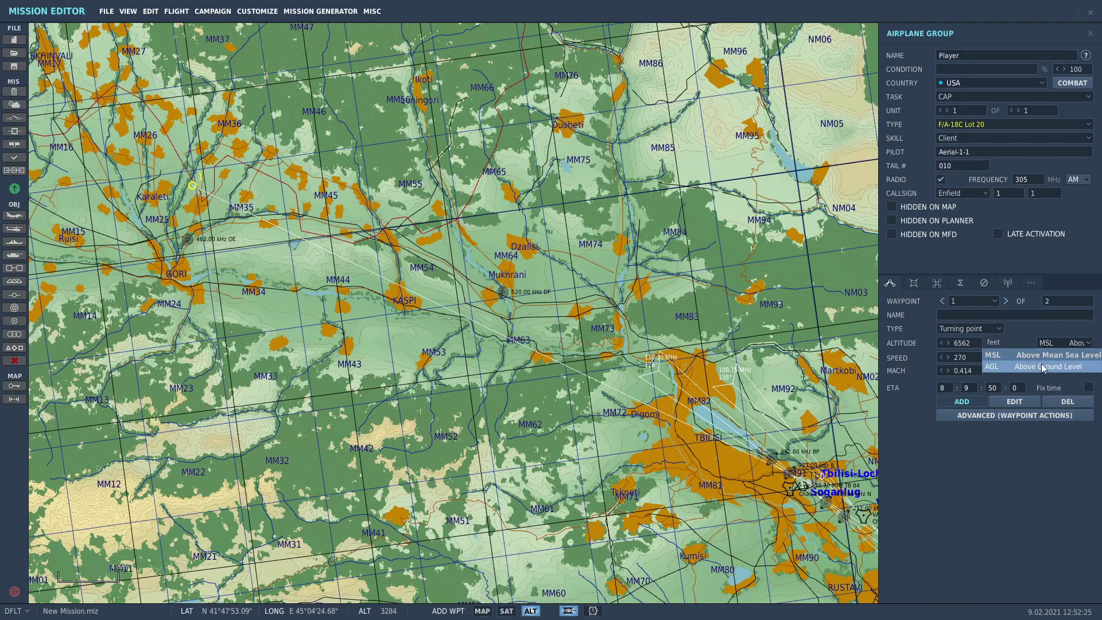
left_click(1025, 335)
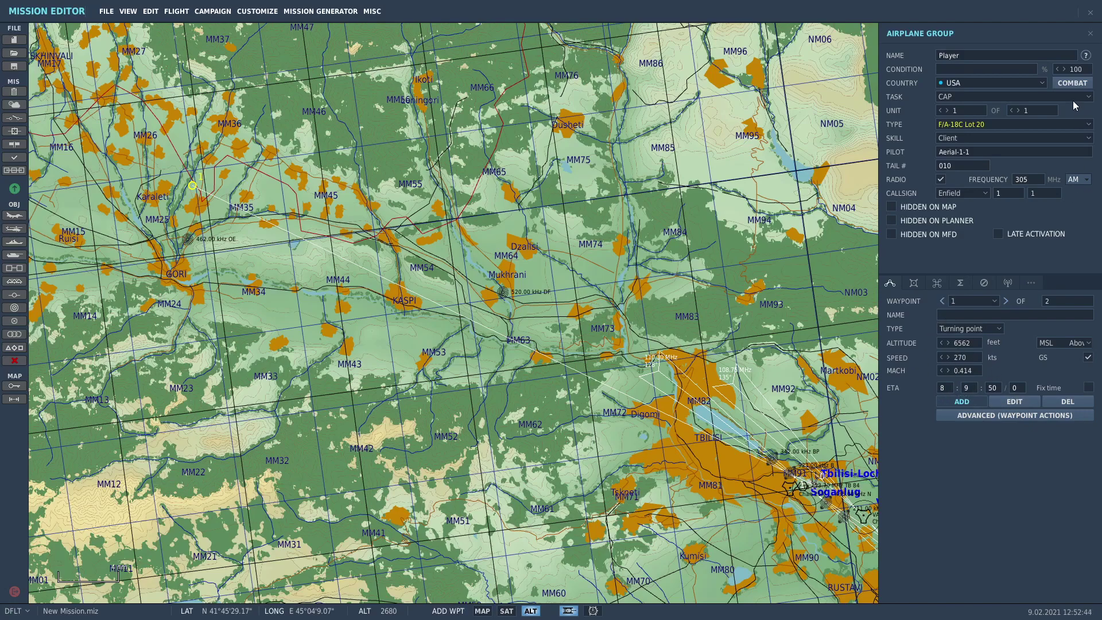
left_click(1091, 35)
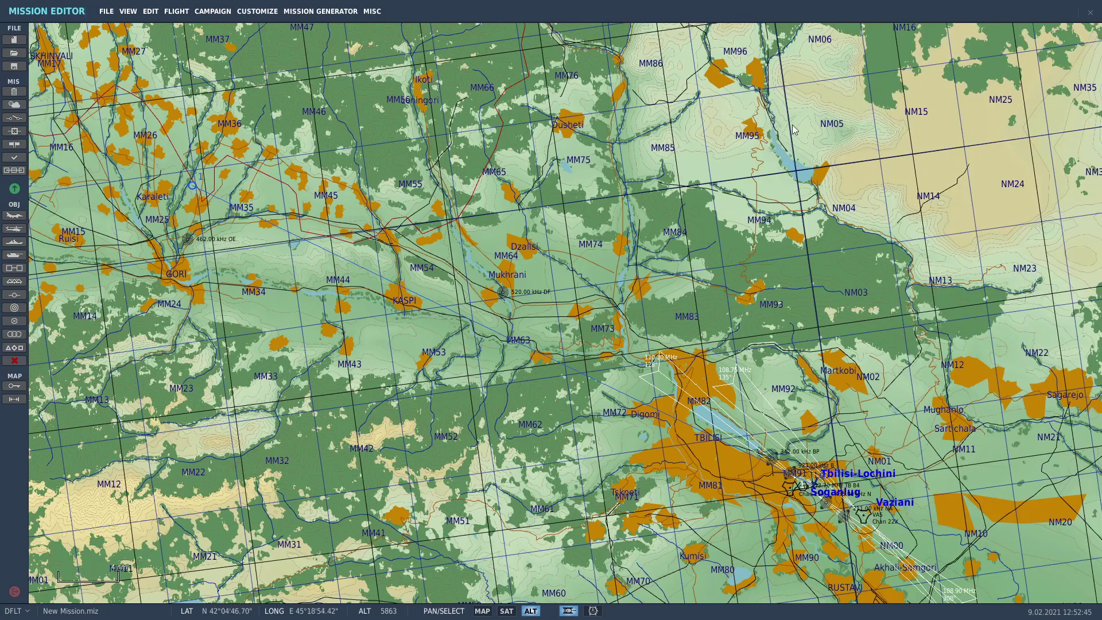
- Check the mission start date and time, leaving the month at June (21 June 2016, 8:00)
left_click(15, 105)
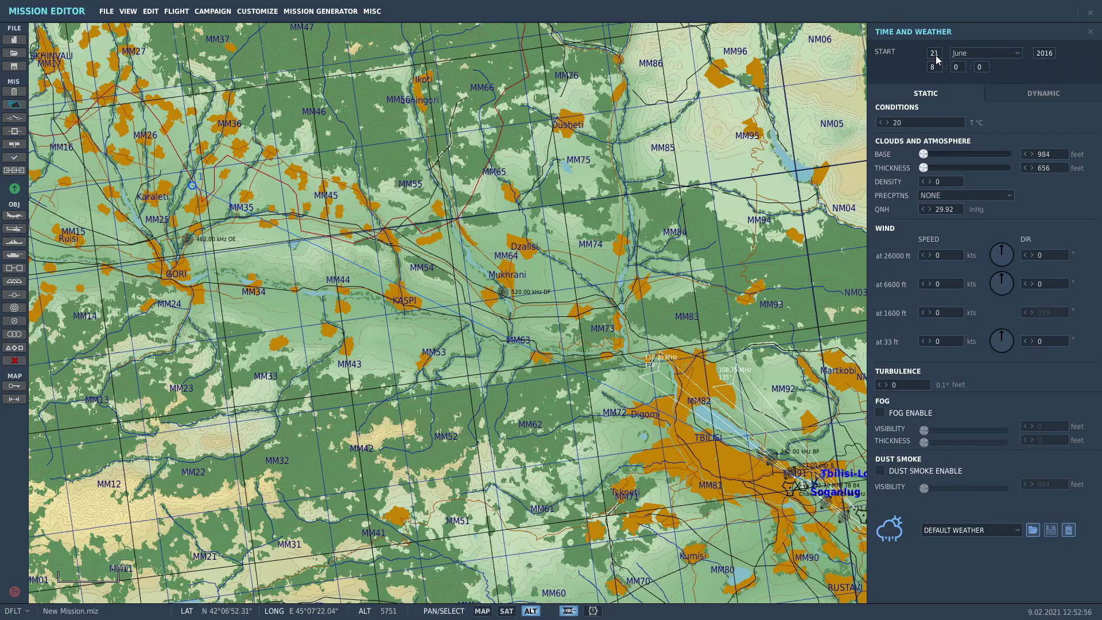
left_click(976, 54)
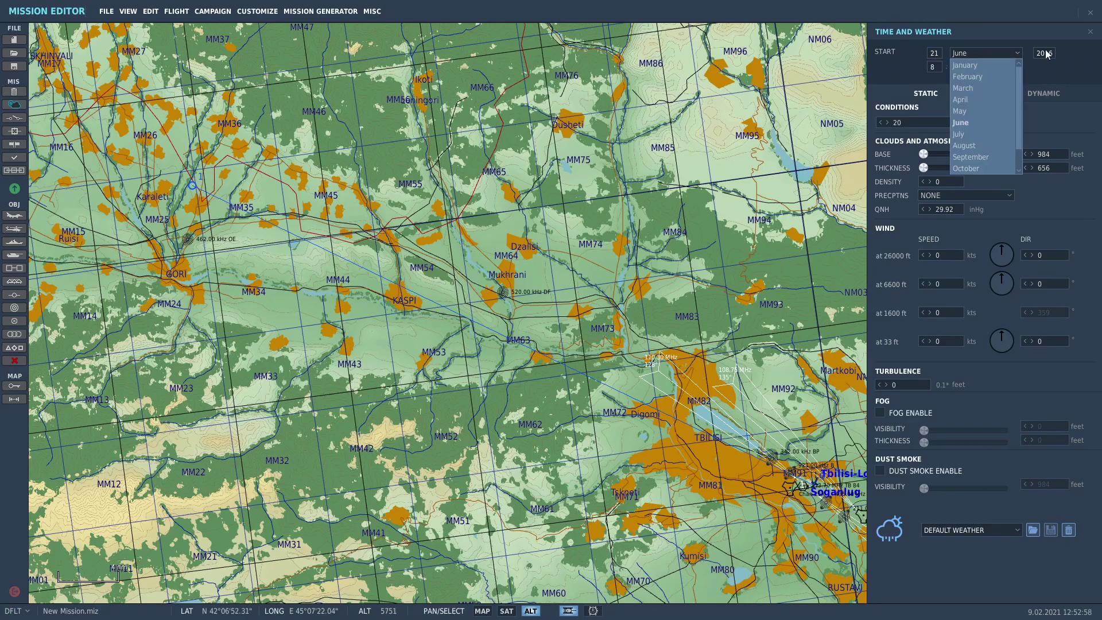
left_click(1080, 75)
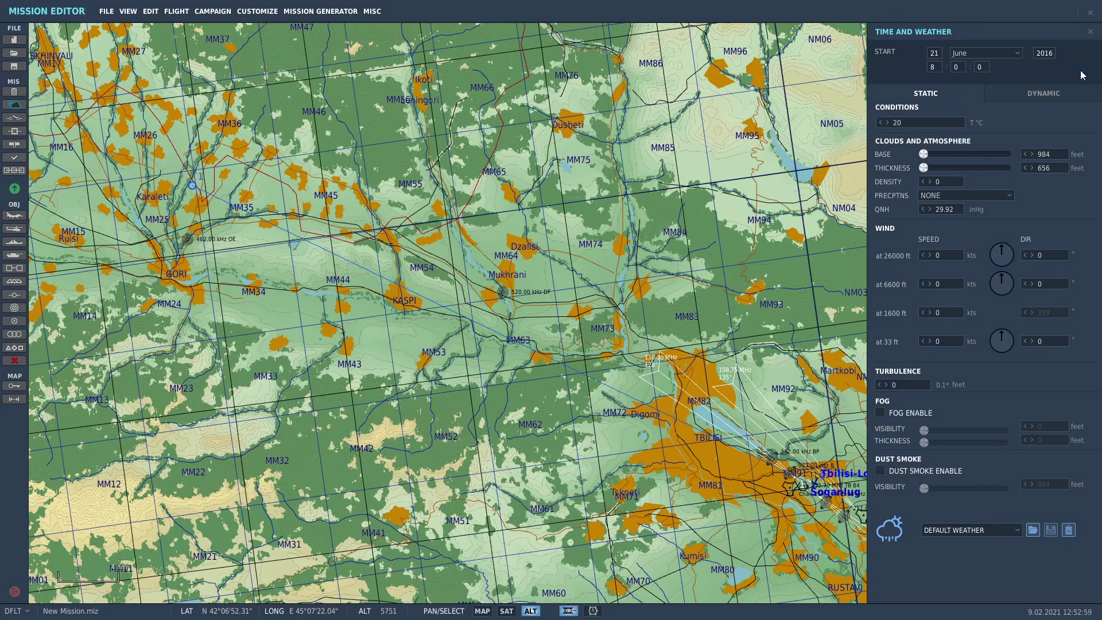
left_click(1012, 57)
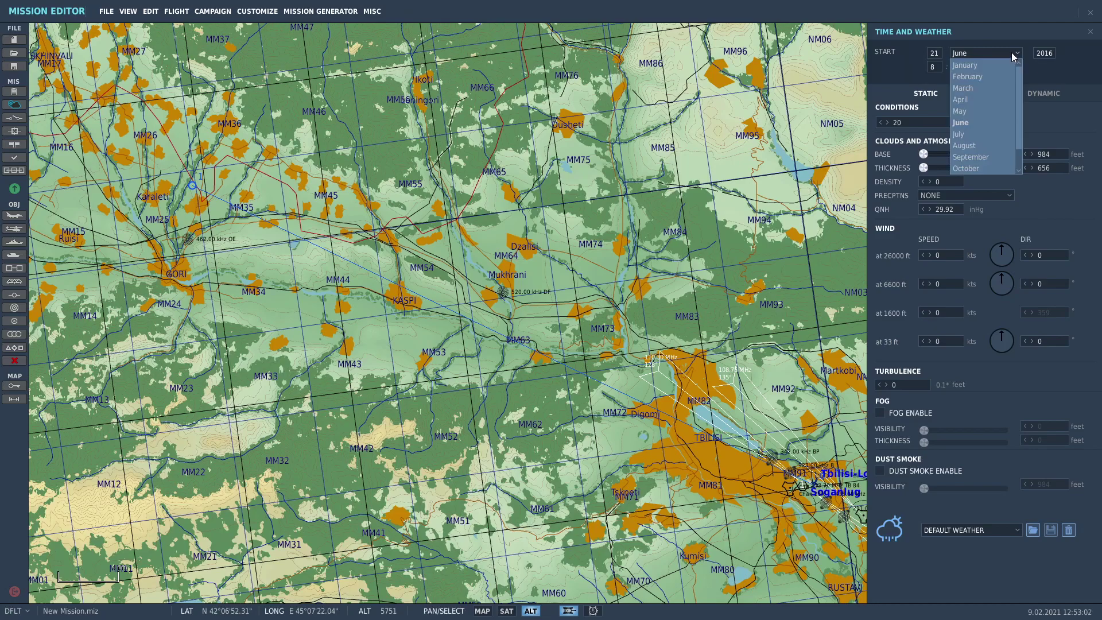
left_click(1012, 53)
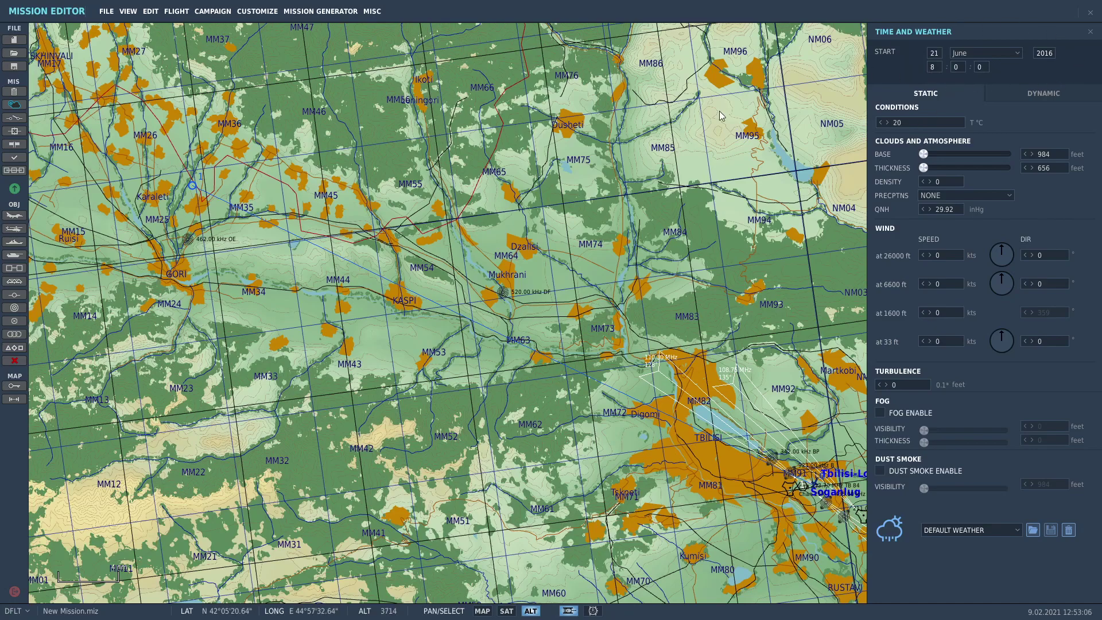
scroll(741, 478, "up", 1)
left_click_drag(819, 498, 816, 488)
- Select the Player flight and show waypoint 1, a turning point at 6562 ft, 270 kts
left_click(821, 474)
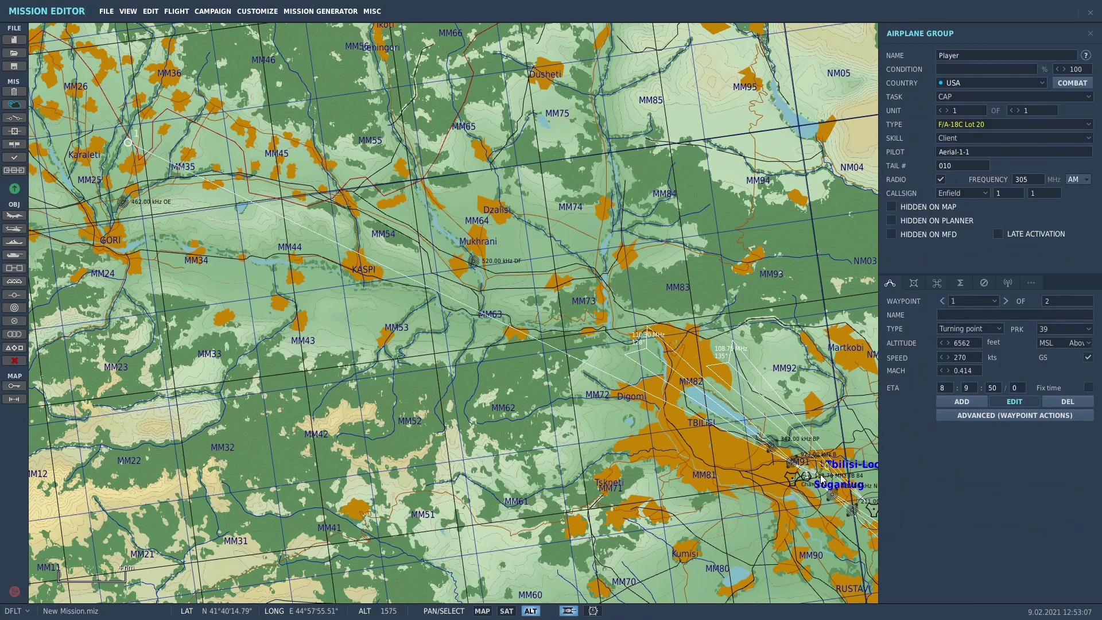
left_click(1005, 301)
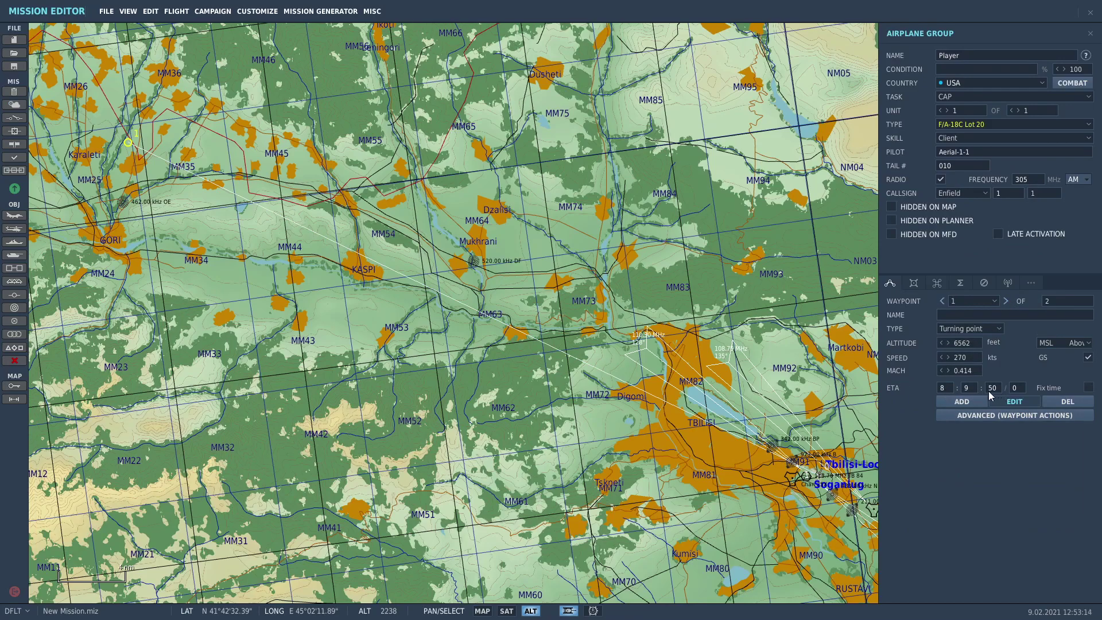
left_click_drag(641, 335, 534, 307)
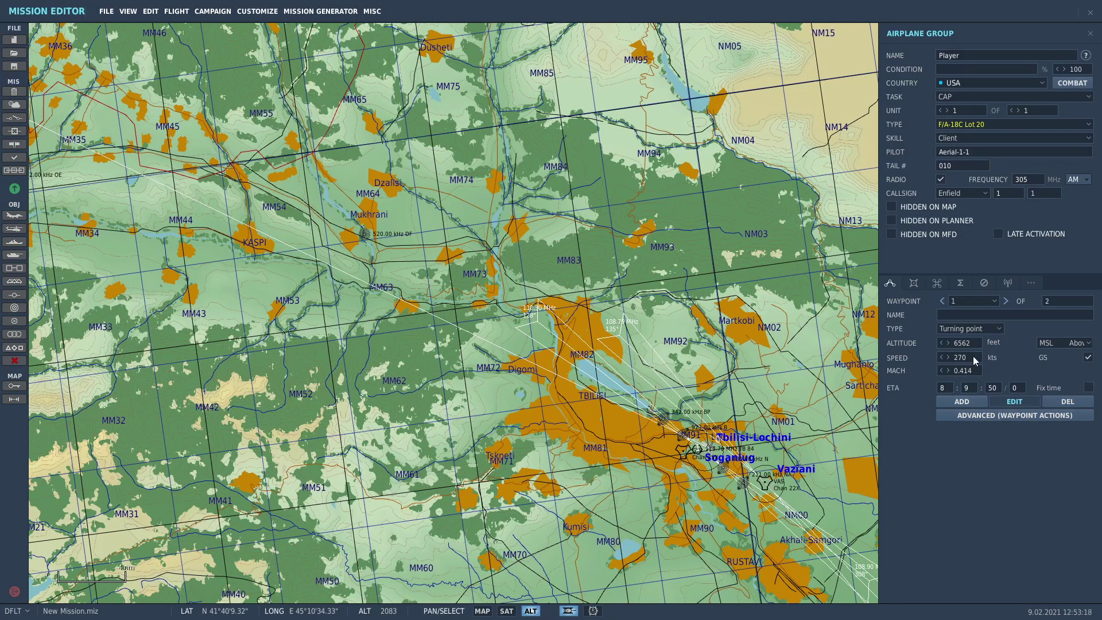
mouse_move(748, 299)
left_mouse_down()
mouse_move(679, 258)
mouse_move(625, 289)
mouse_move(746, 281)
left_mouse_up()
right_click_drag(746, 285, 742, 286)
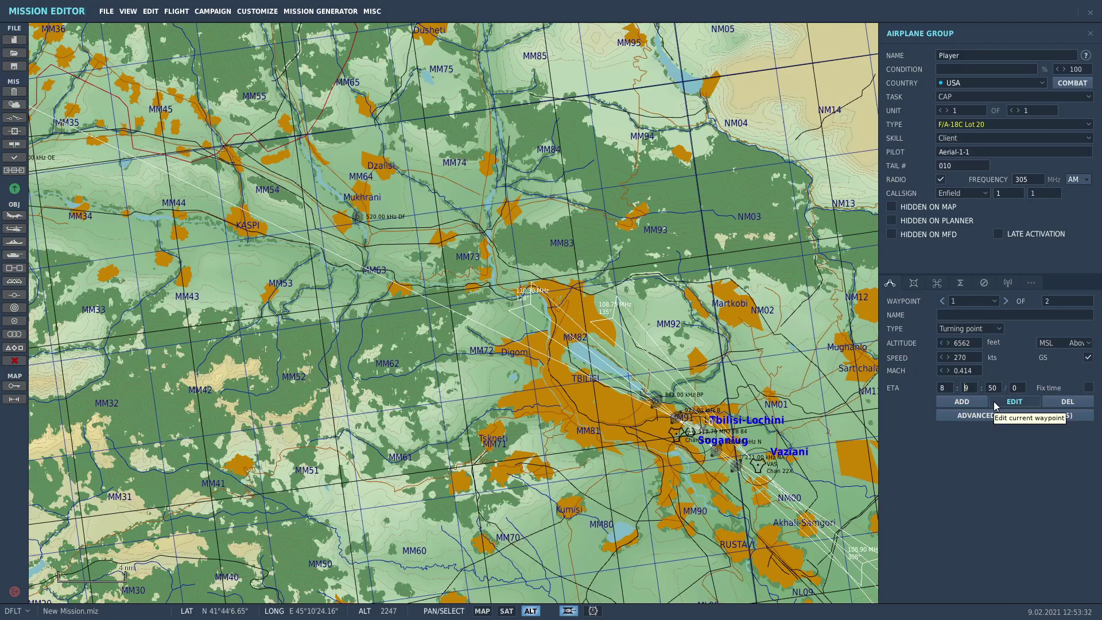
- Fix the arrival time at waypoint 1 and change its ETA minutes to 5
left_click(1088, 387)
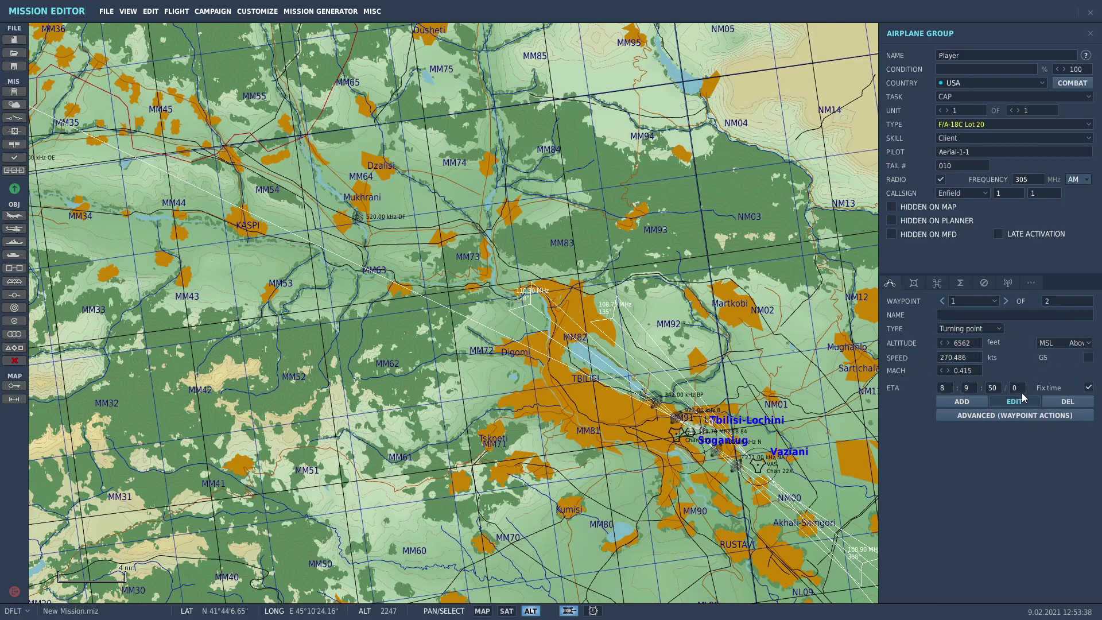
key("BackSpace")
type("5")
left_click_drag(460, 242, 628, 315)
scroll(627, 315, "down", 1)
scroll(694, 348, "down", 1)
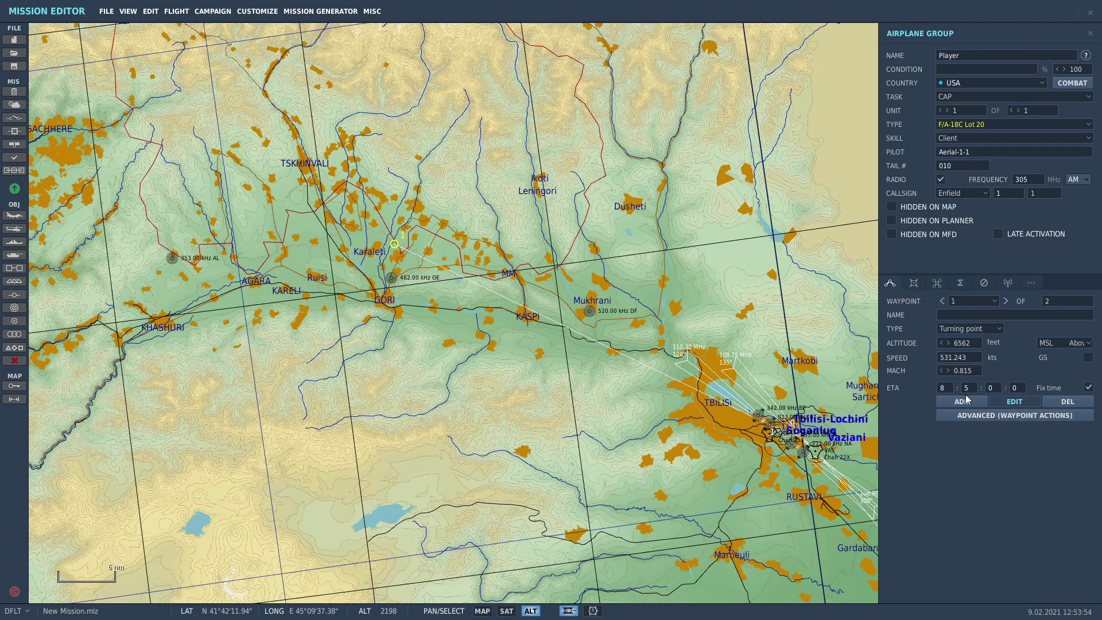
right_click_drag(670, 285, 620, 302)
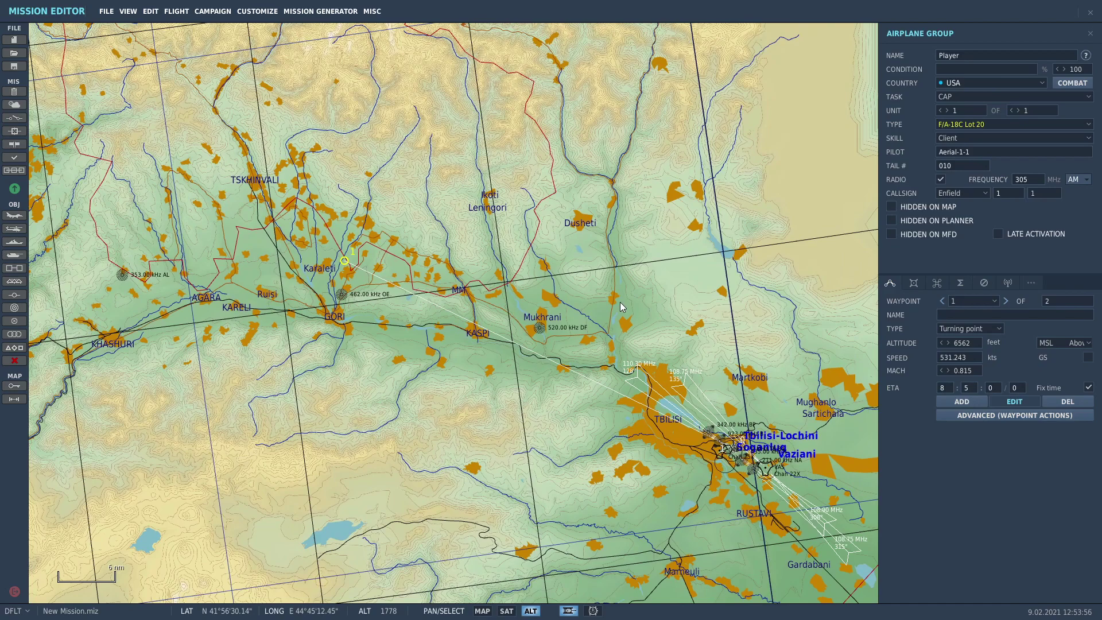
scroll(618, 302, "up", 1)
left_click_drag(618, 301, 411, 225)
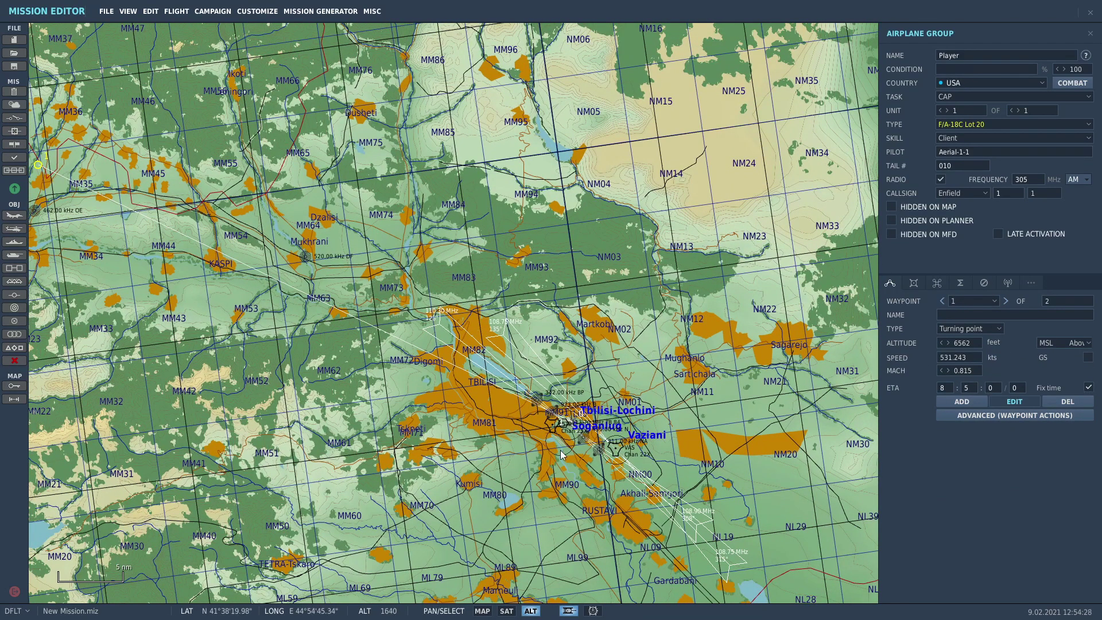
right_click_drag(582, 386, 645, 410)
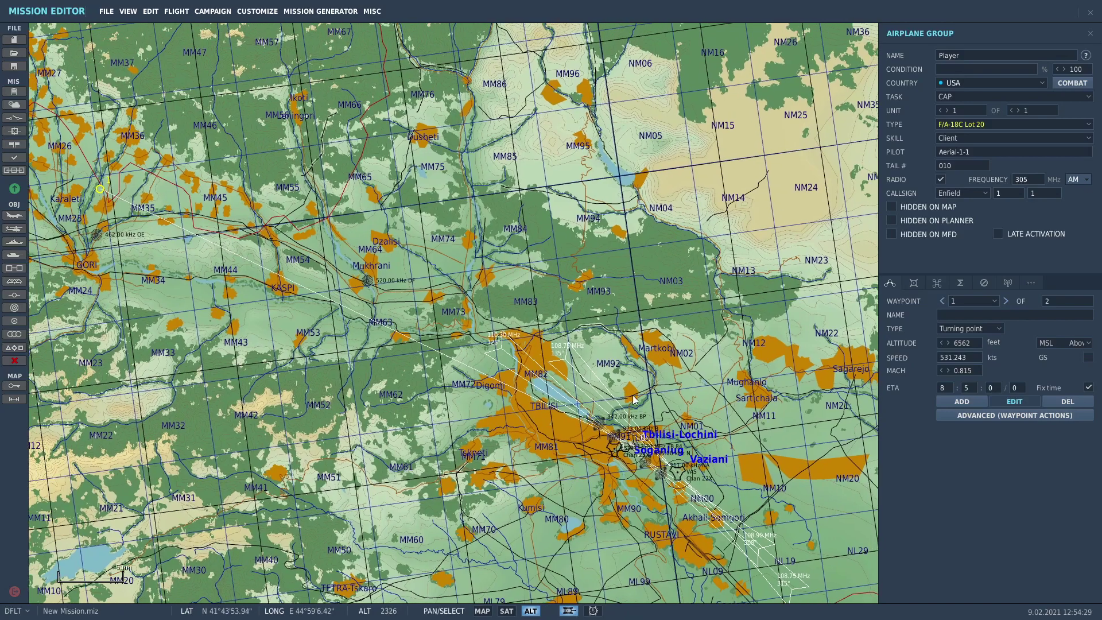
- Drop the fixed time, hold ground speed, and set waypoint 1 to 25000 ft at 304 kts
left_click(1088, 388)
left_click(1088, 388)
left_click(1087, 357)
type("200")
left_click(942, 302)
left_click(1005, 301)
- Bring Tbilisi and the Player route back into view, selecting the waypoint speed value
left_click_drag(656, 328, 811, 367)
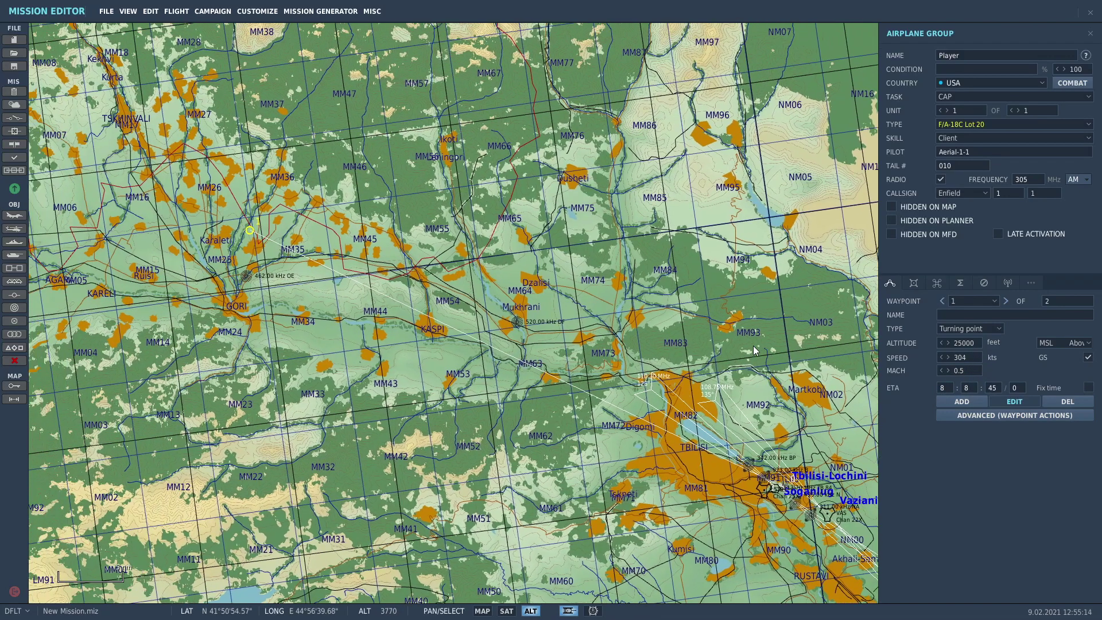
scroll(810, 367, "down", 1)
left_click_drag(661, 312, 636, 328)
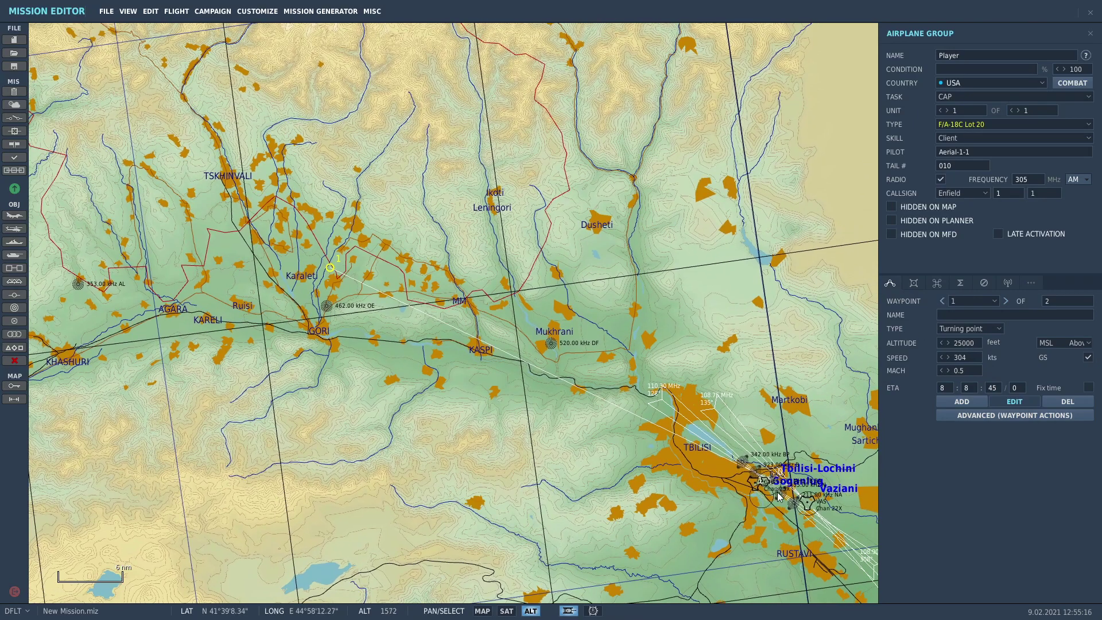
left_click_drag(763, 334, 708, 326)
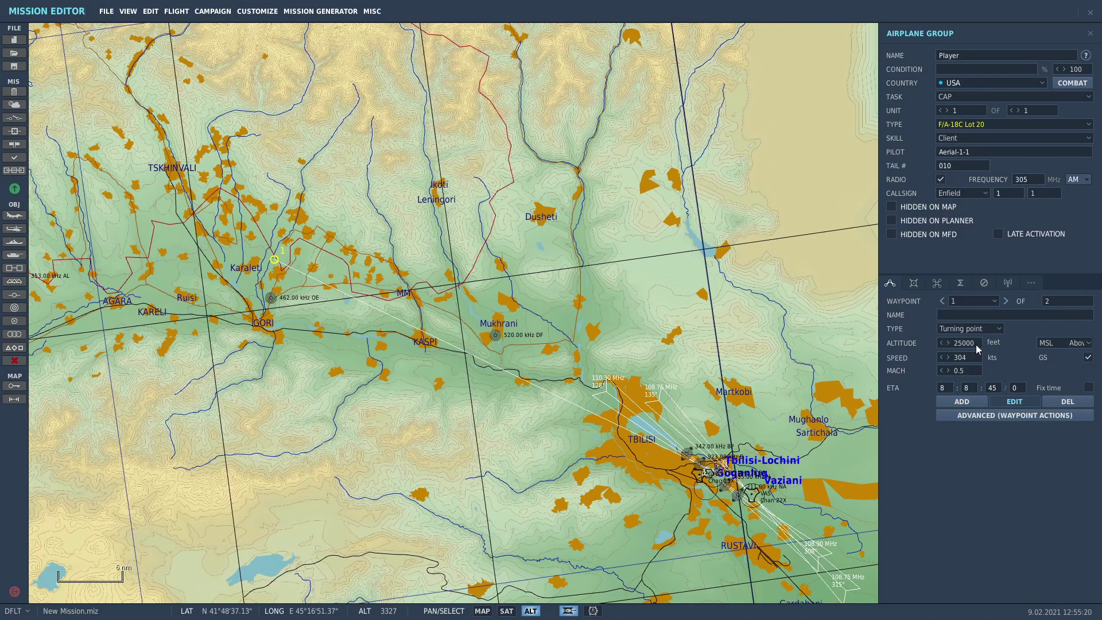
double_click(963, 356)
left_click_drag(394, 311, 497, 384)
mouse_move(778, 410)
left_mouse_down()
mouse_move(635, 305)
mouse_move(781, 403)
left_mouse_up()
left_click_drag(284, 287, 546, 334)
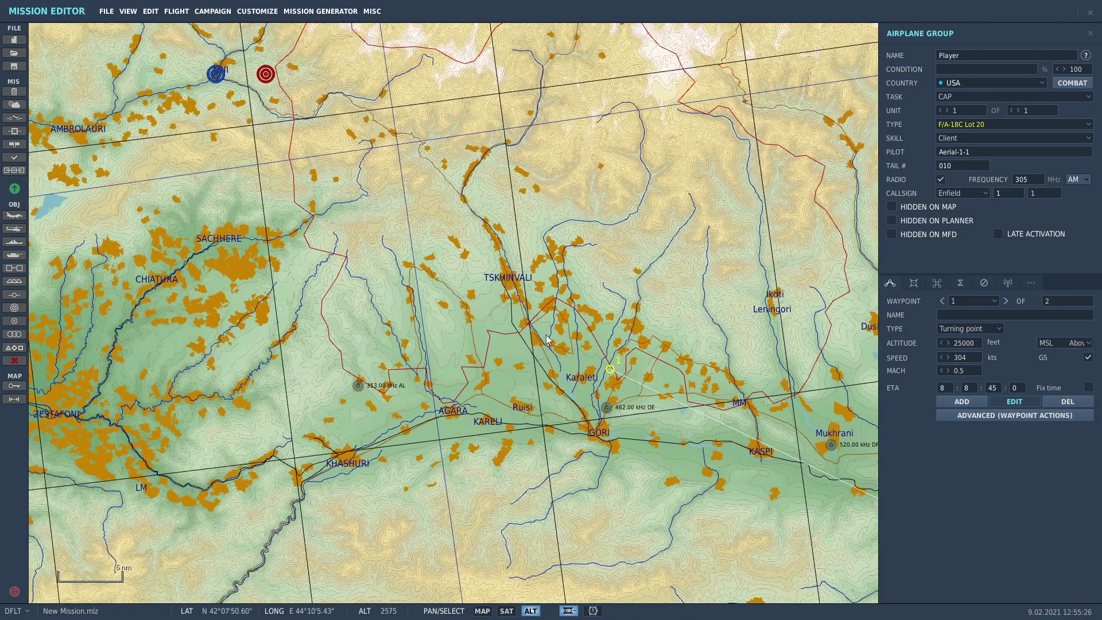
- Add waypoint 2 to the Player route just south-east of Chiatura
left_click(962, 402)
scroll(689, 367, "down", 4)
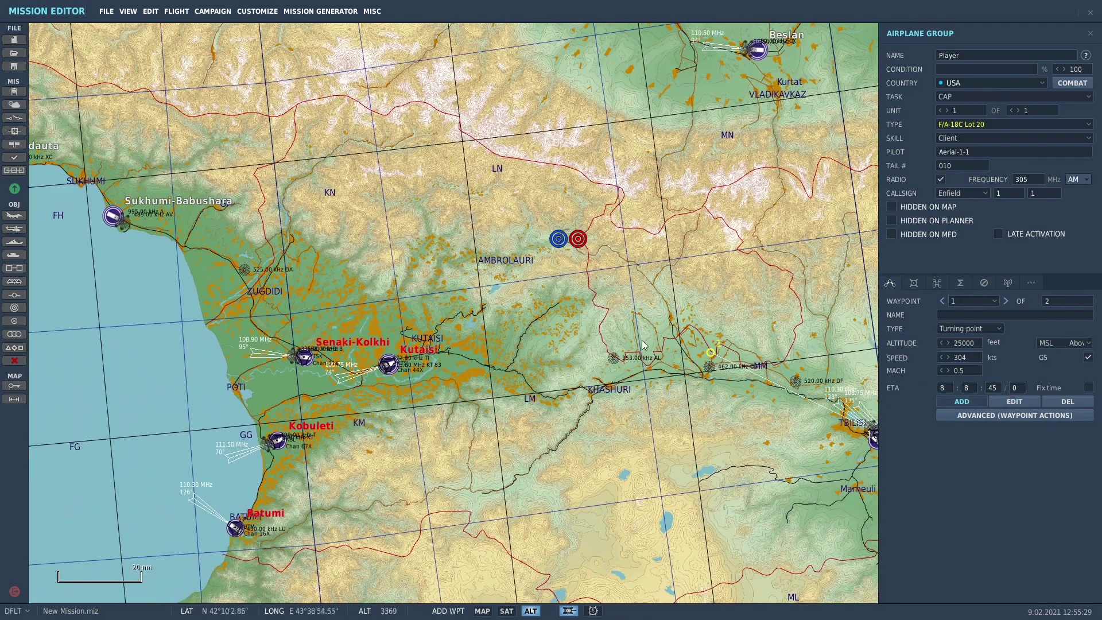
right_click_drag(652, 318, 632, 311)
scroll(632, 313, "up", 1)
right_click_drag(431, 337, 558, 314)
right_click_drag(665, 342, 586, 339)
left_click(564, 315)
- Pan and zoom west to the Kutaisi–Khashuri area with Senaki-Kolkhi and Kobuleti visible
right_click_drag(370, 365, 494, 367)
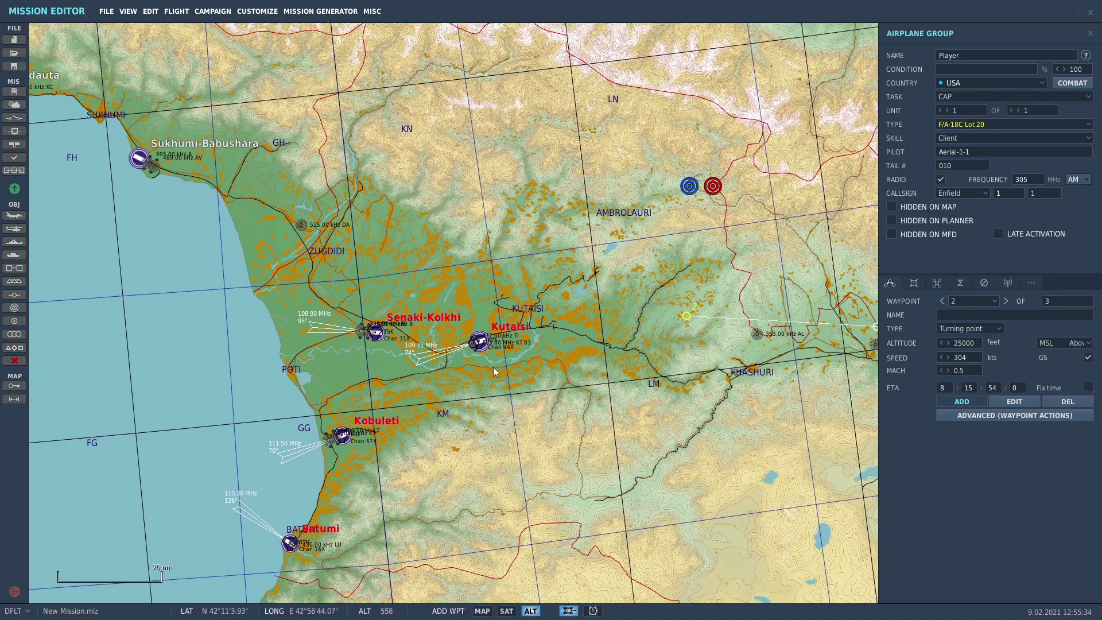
scroll(648, 335, "up", 5)
right_click_drag(809, 340, 749, 376)
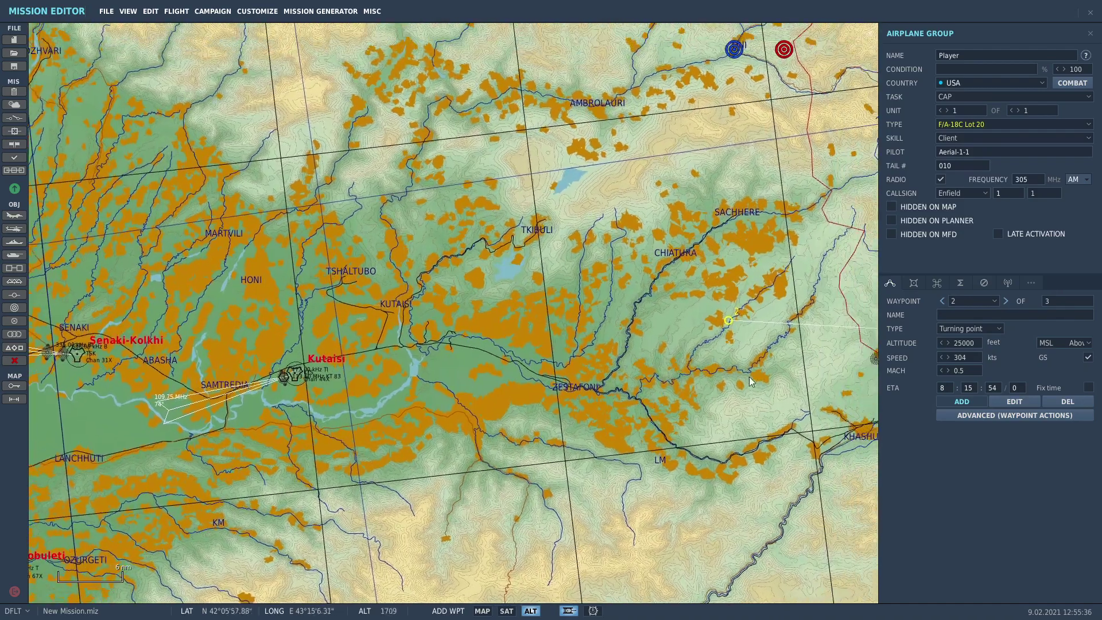
scroll(645, 358, "down", 4)
scroll(413, 374, "up", 3)
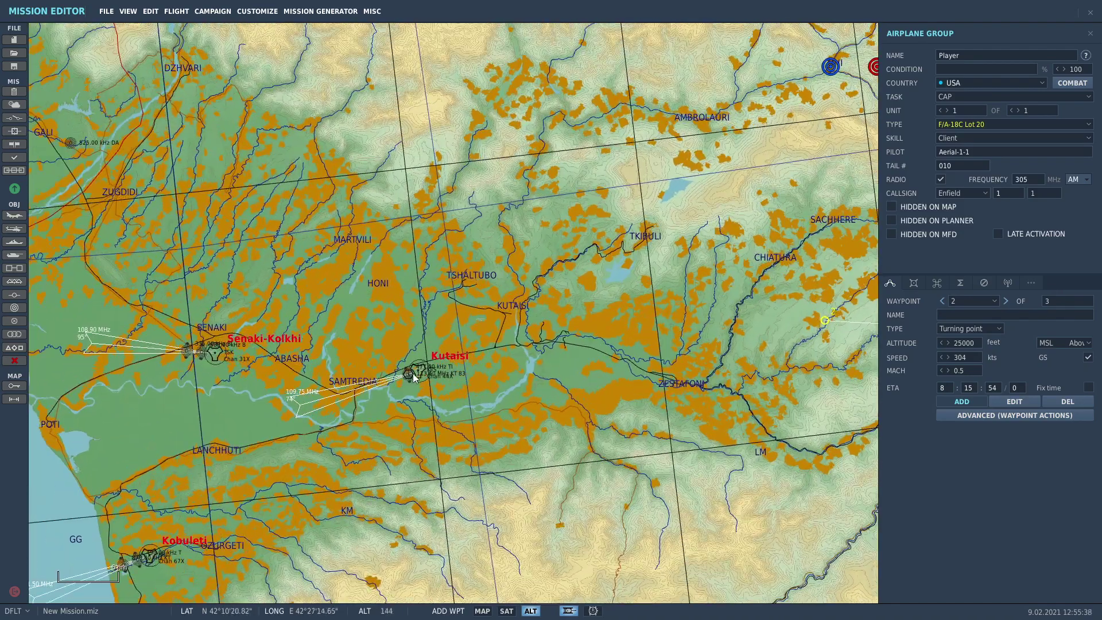
scroll(414, 379, "down", 3)
scroll(481, 384, "up", 3)
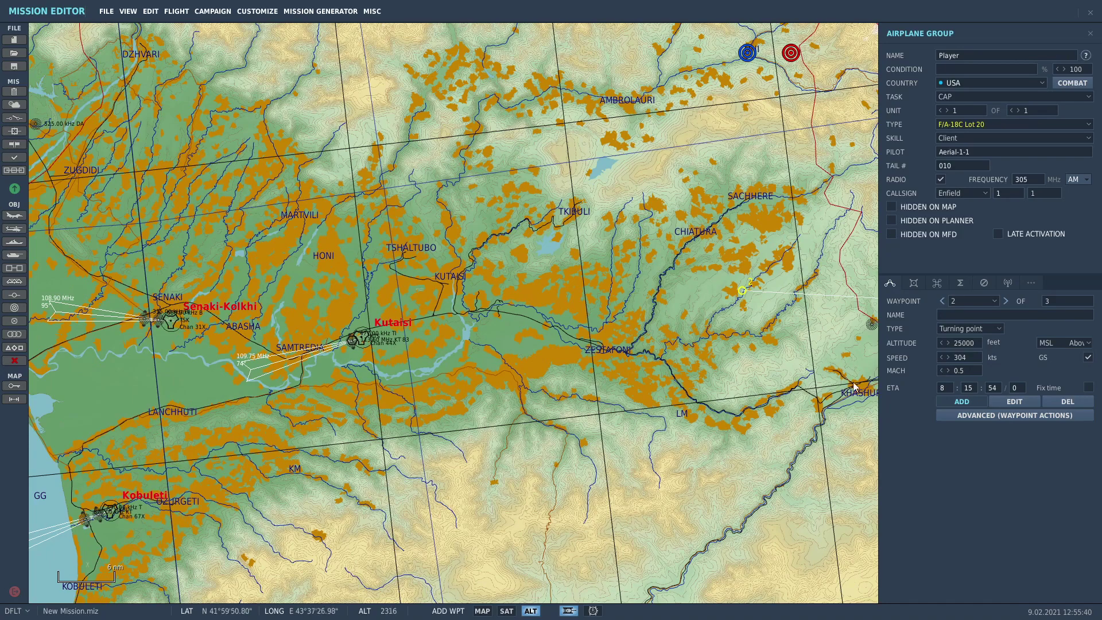
right_click_drag(853, 387, 618, 364)
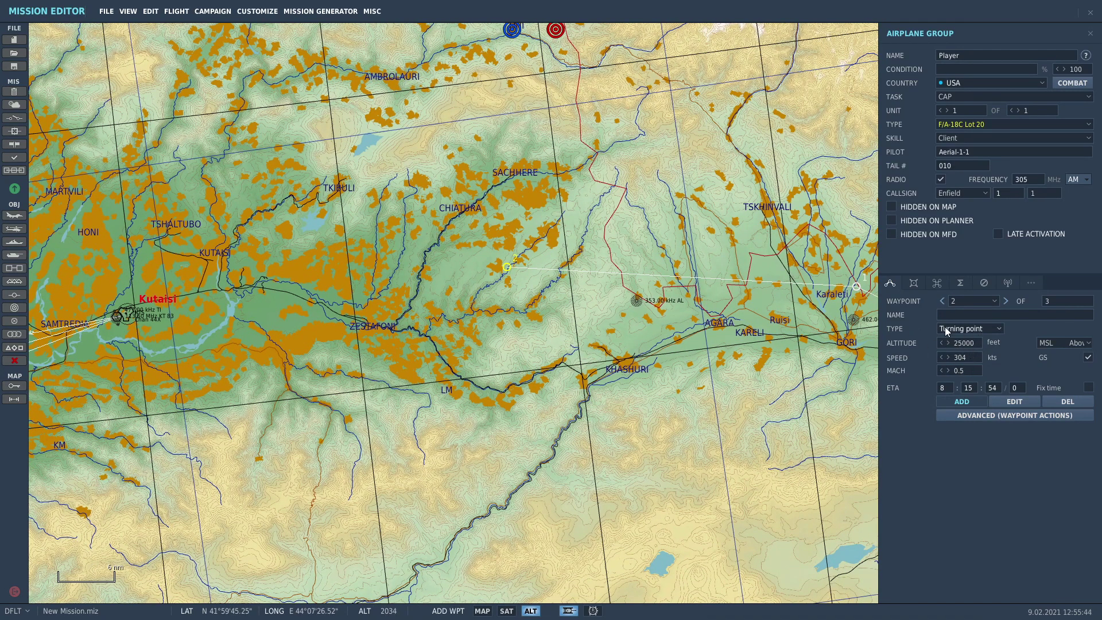
right_click_drag(513, 365, 670, 400)
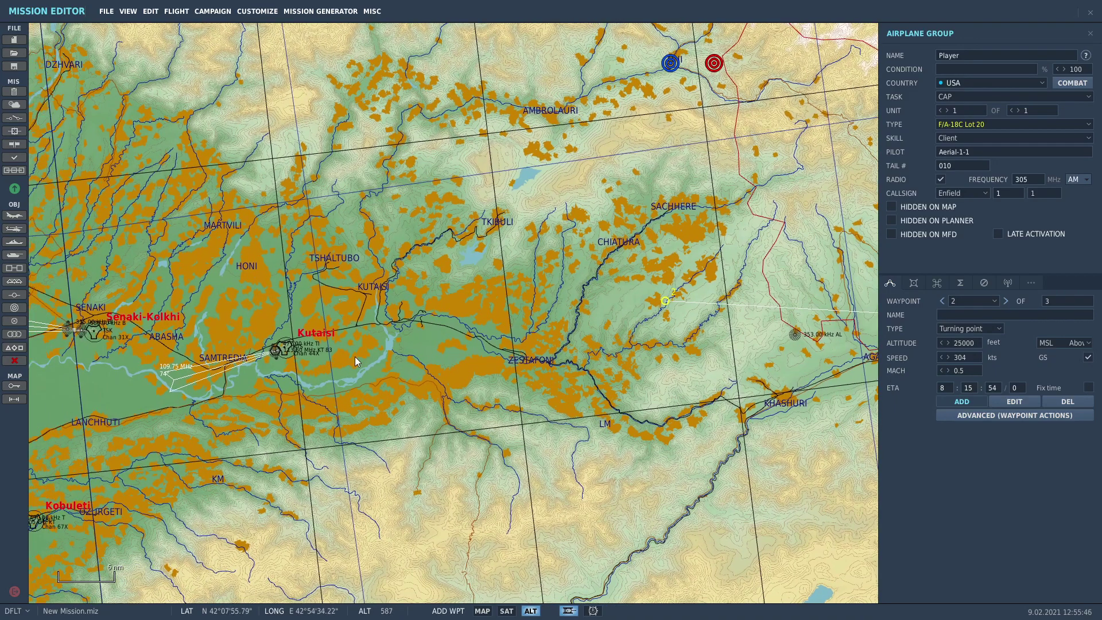
scroll(276, 353, "up", 5)
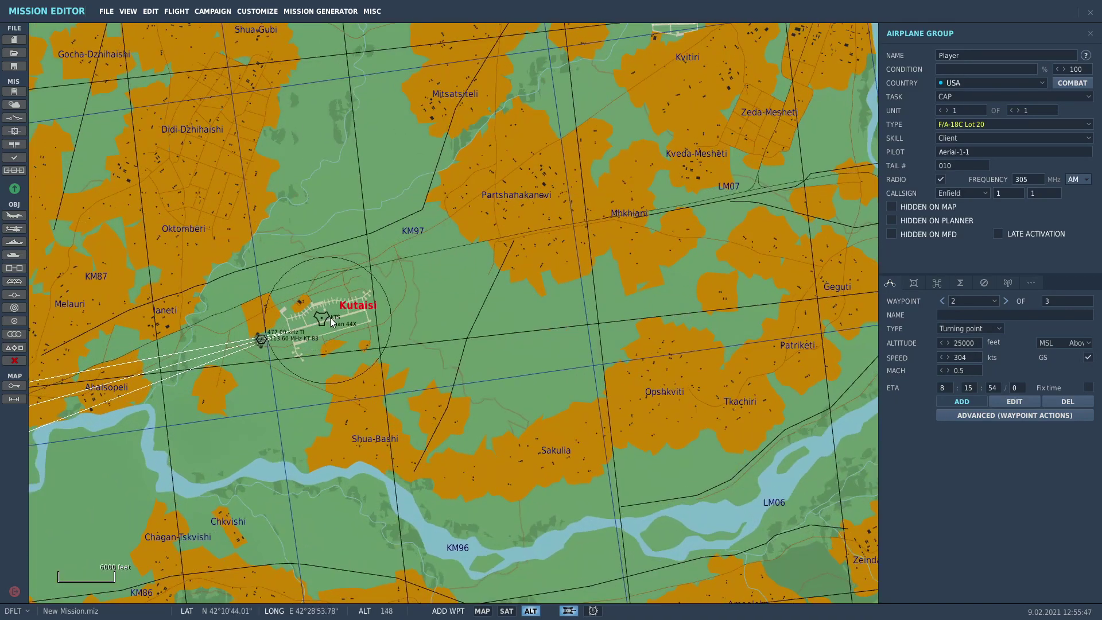
- Add waypoint 3 on Kutaisi airfield and set its altitude to 148 ft
left_click(329, 320)
scroll(329, 320, "down", 4)
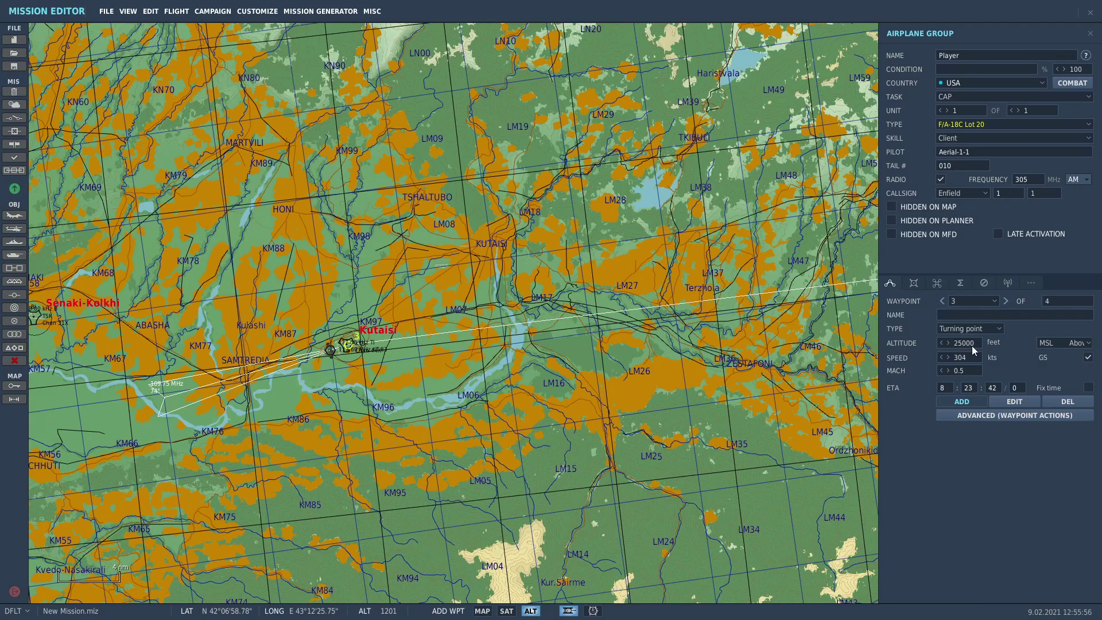
right_click_drag(699, 370, 561, 429)
scroll(346, 425, "down", 1)
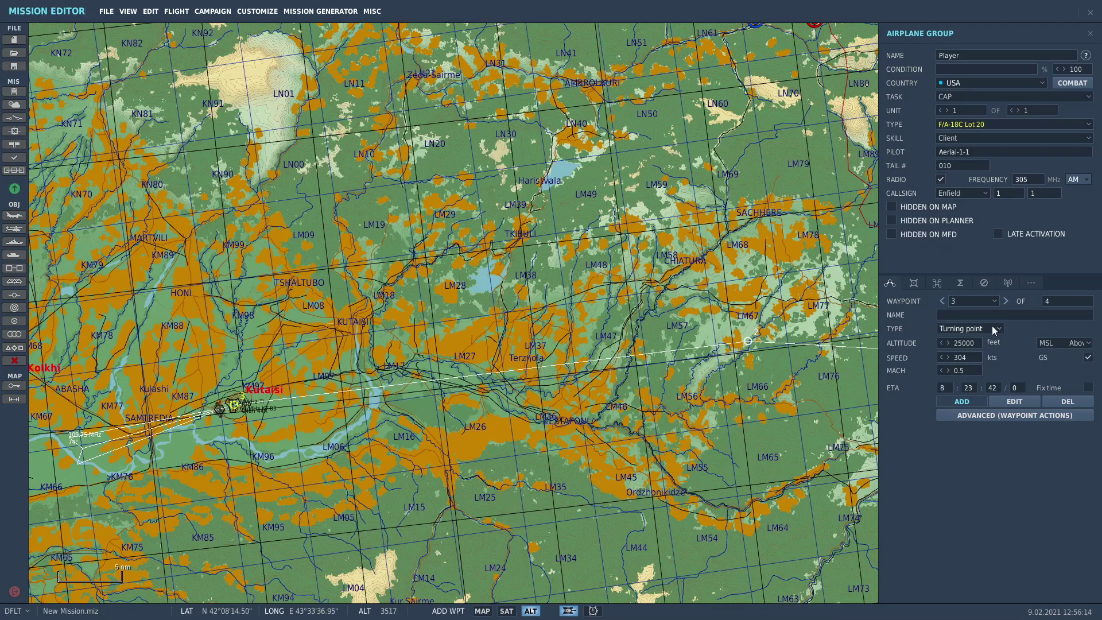
left_click_drag(977, 343, 935, 340)
right_click_drag(277, 350, 364, 355)
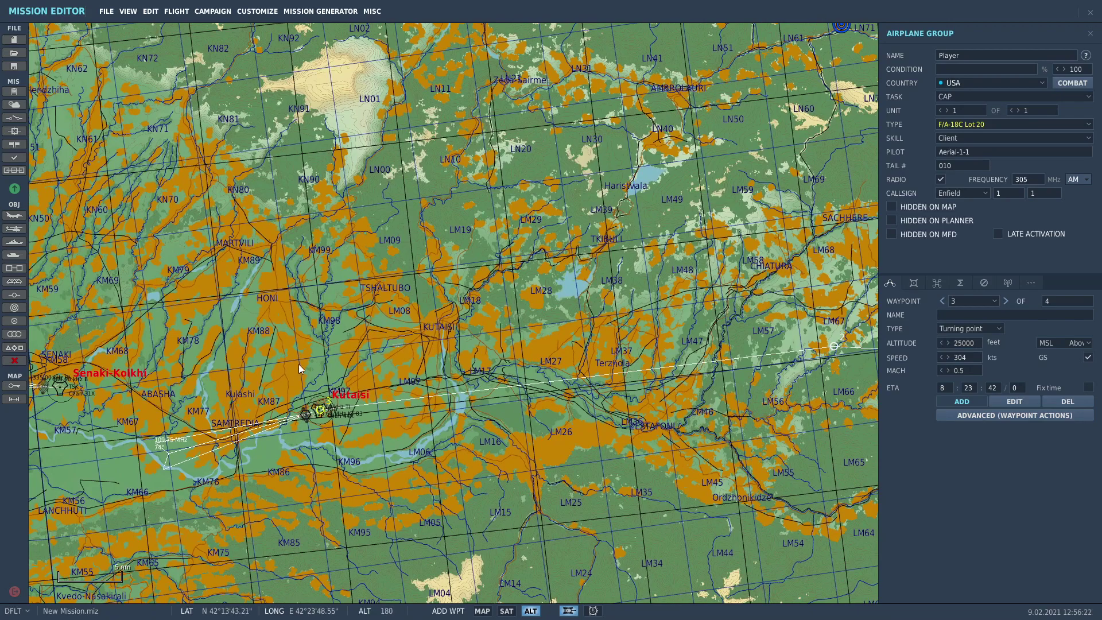
right_click_drag(580, 464, 511, 453)
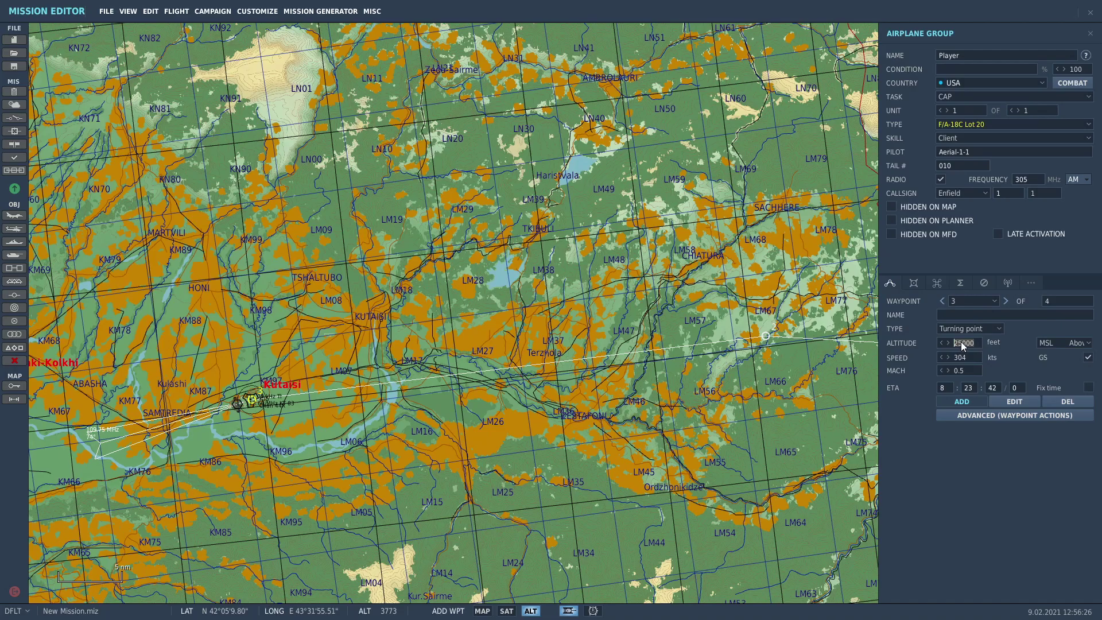
type("0")
- Close and reopen the Player group's properties, then resume adding waypoints
key("Escape")
right_click_drag(292, 351, 413, 355)
scroll(373, 405, "up", 3)
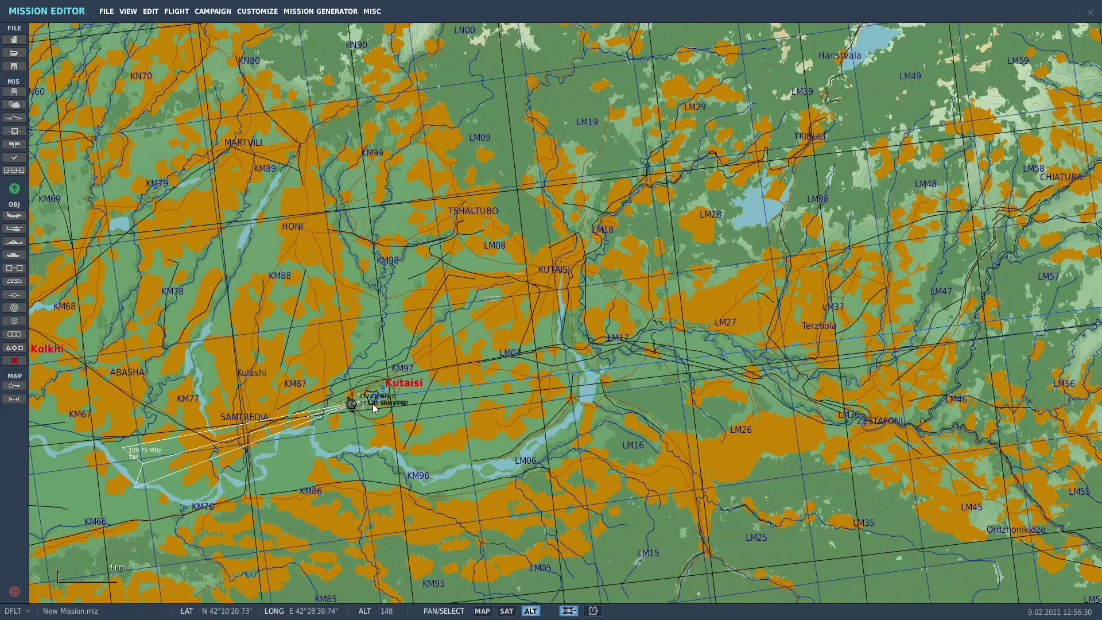
scroll(373, 408, "up", 3)
left_click(375, 398)
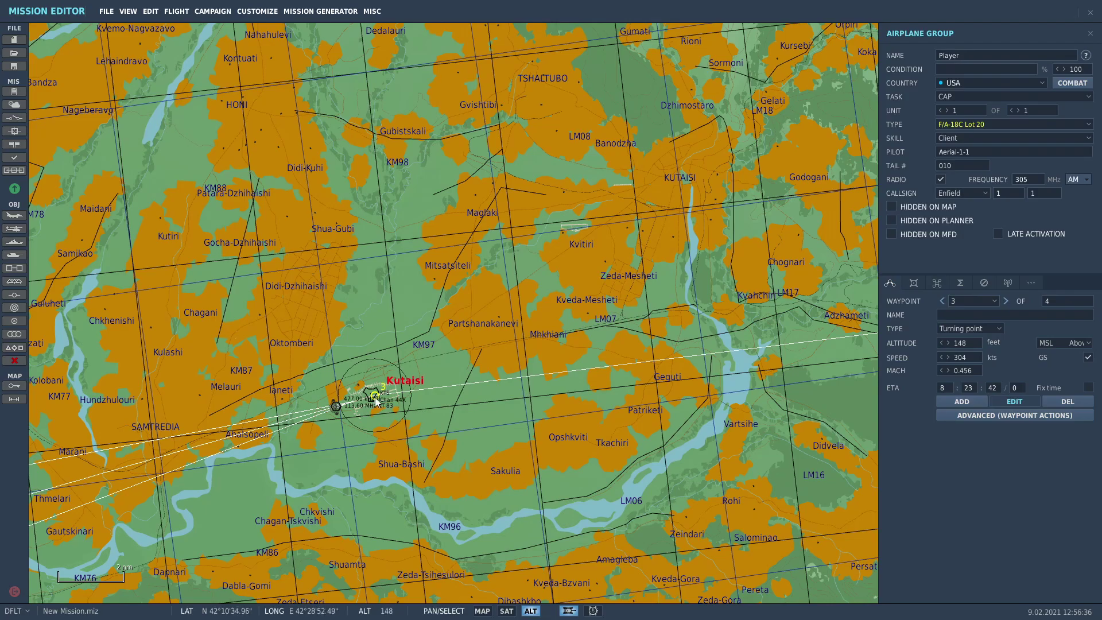
scroll(705, 450, "down", 1)
scroll(705, 450, "down", 4)
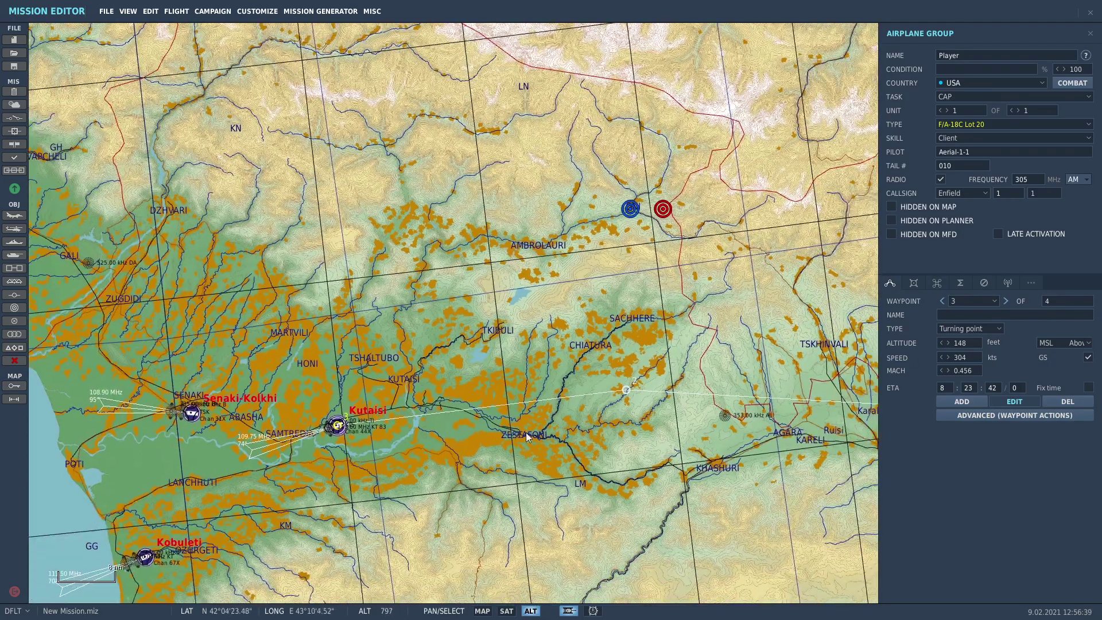
left_click_drag(526, 433, 289, 403)
left_click_drag(377, 413, 408, 359)
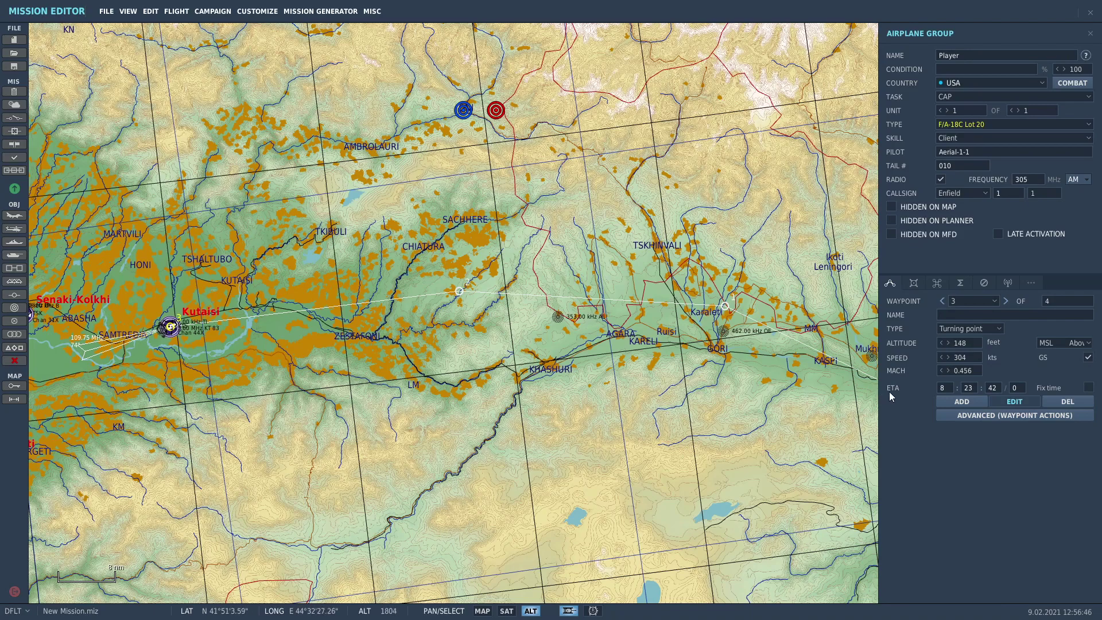
left_click(962, 401)
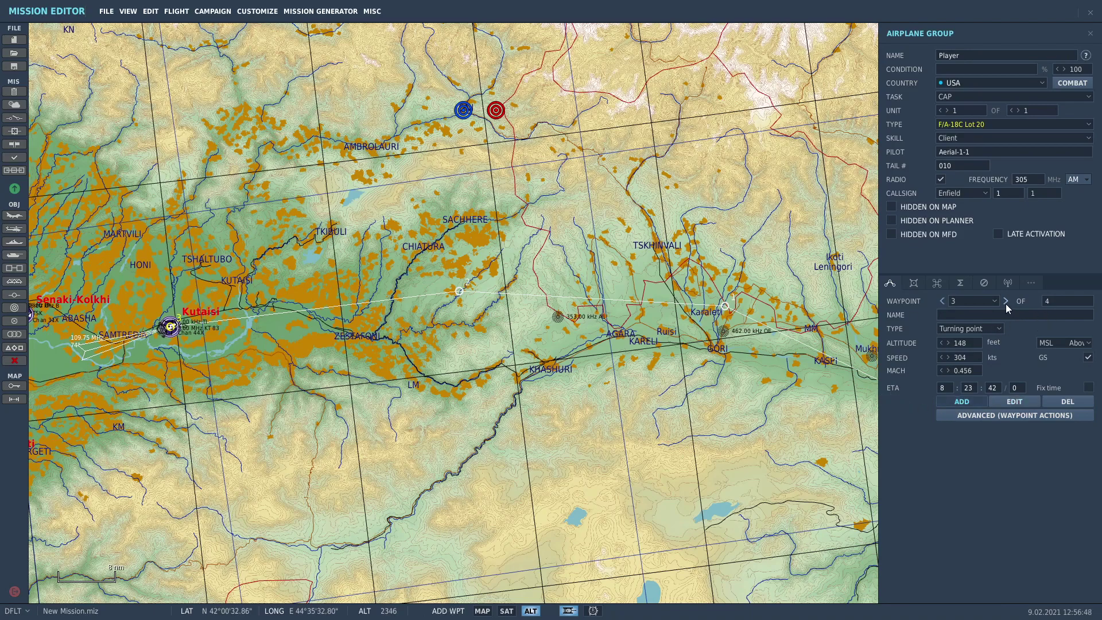
- Place waypoint 4 south-west of Khashuri and waypoint 5 near Kumisi, south of Tbilisi
left_click(462, 379)
scroll(487, 377, "down", 2)
left_click(658, 424)
scroll(677, 447, "up", 1)
scroll(573, 424, "down", 2)
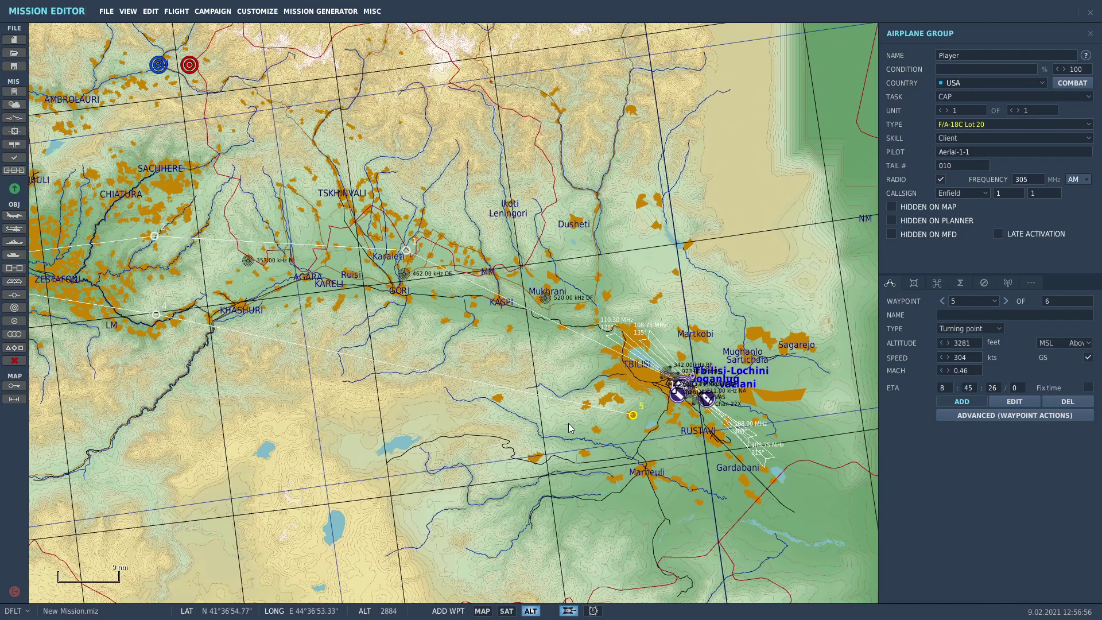
right_click_drag(365, 401, 675, 418)
left_click(586, 375)
- Set waypoints 4 and 5 to 20000 ft altitude, then resume adding waypoints
left_click(562, 362)
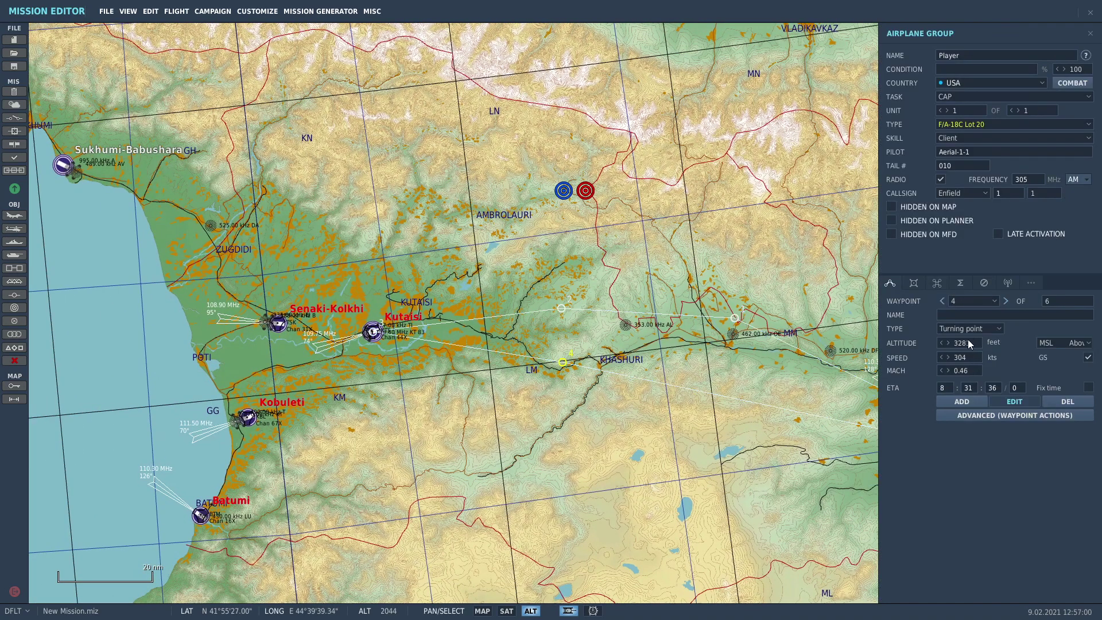
type("0000")
right_click_drag(846, 405, 509, 375)
left_click(552, 403)
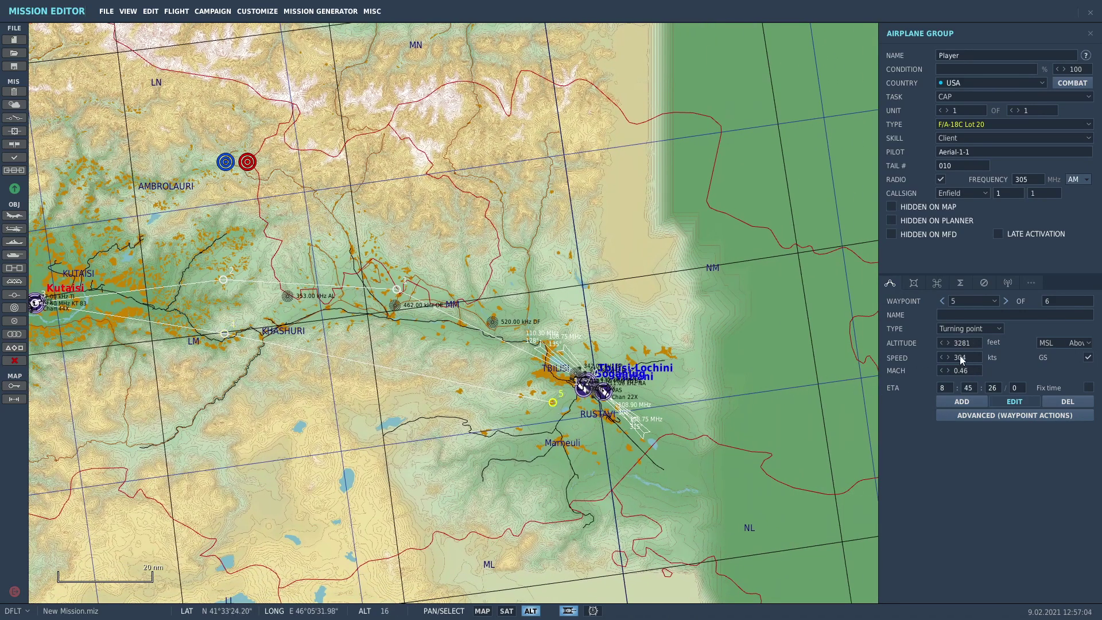
type("000")
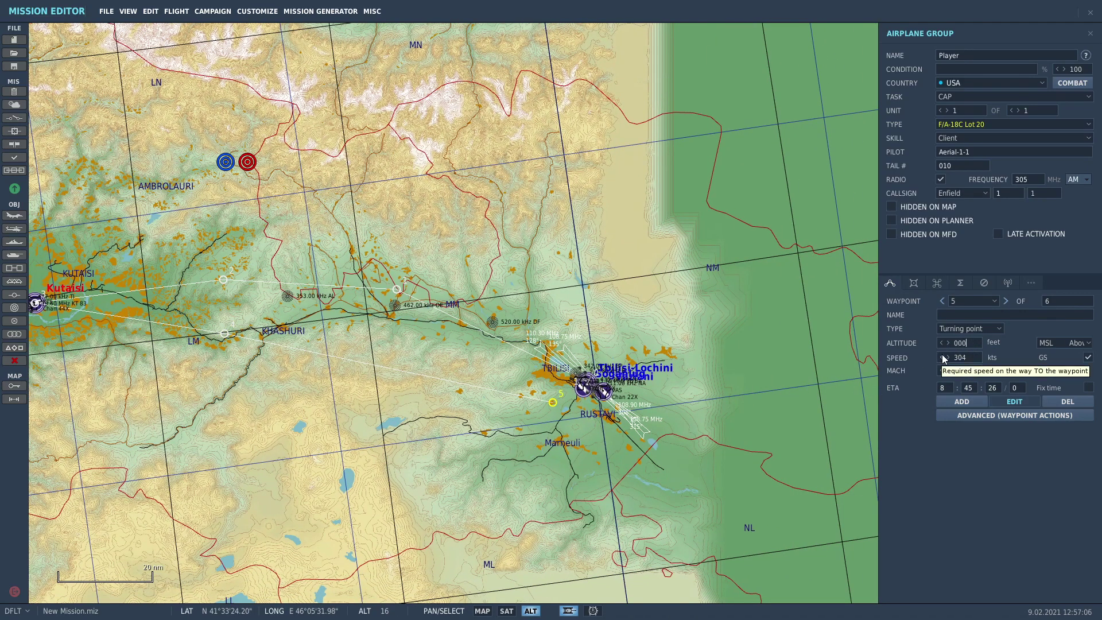
type("2000")
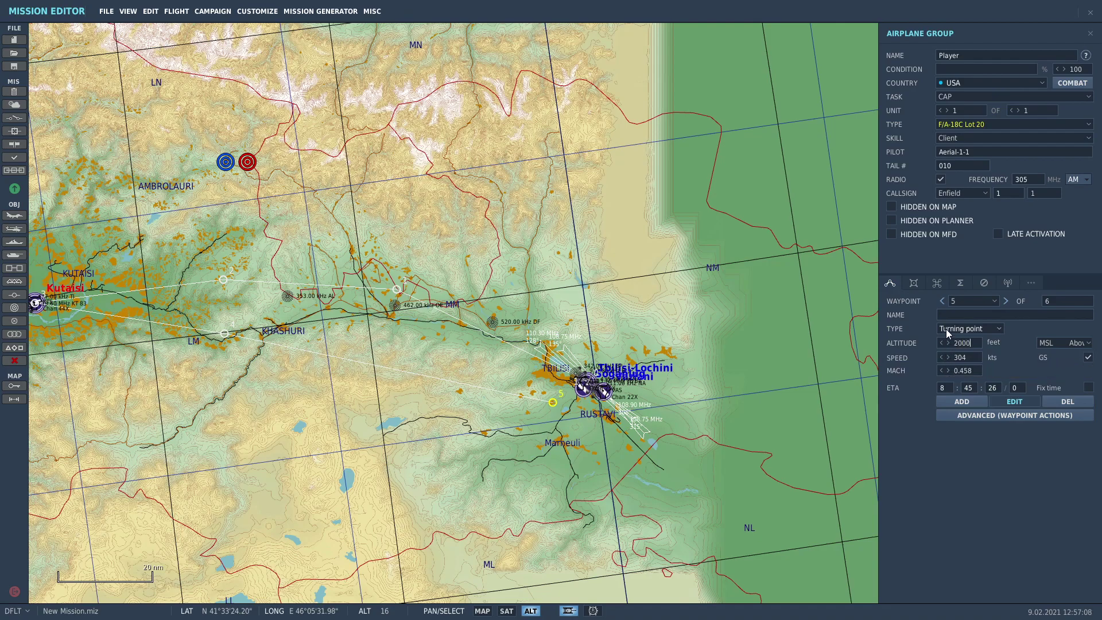
left_click(943, 301)
left_click(942, 300)
left_click(552, 402)
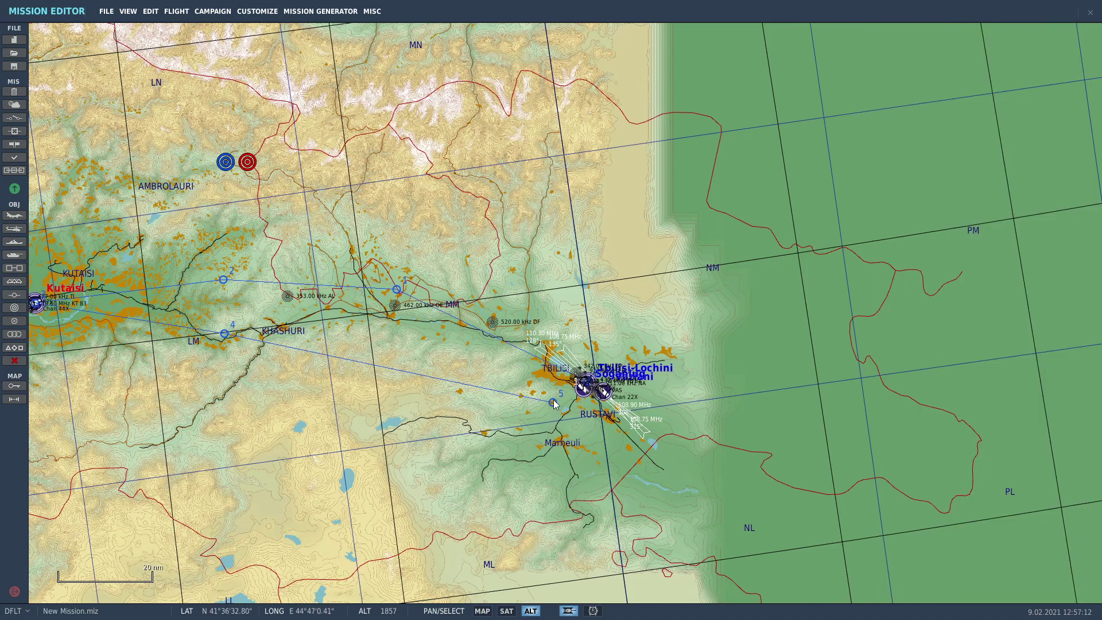
scroll(623, 409, "up", 4)
scroll(591, 401, "up", 3)
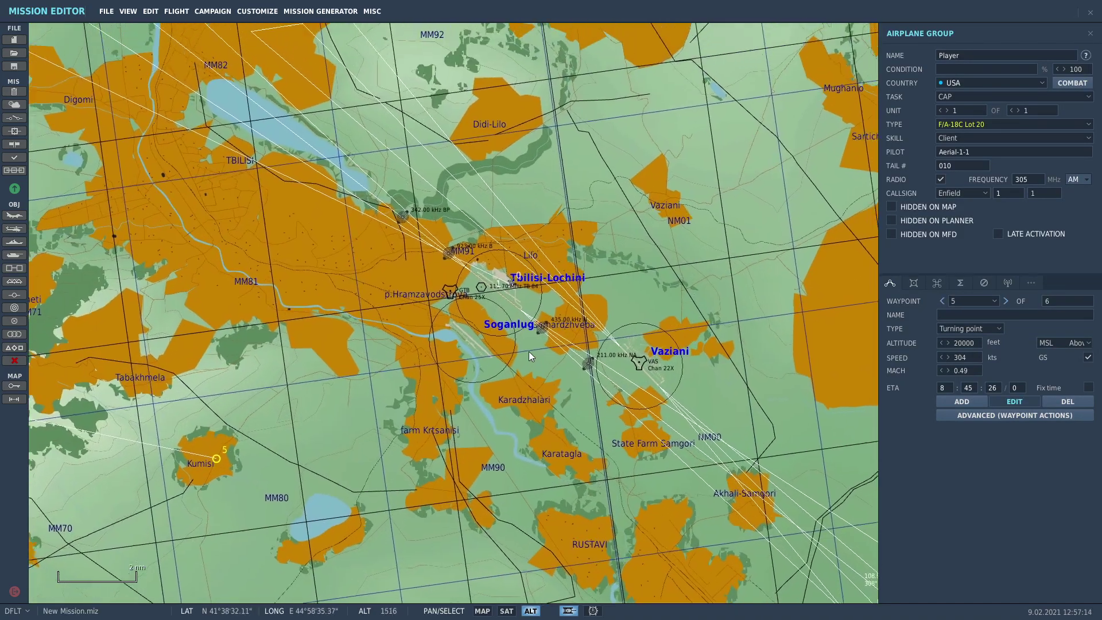
left_click(957, 402)
- Add waypoint 6 at Tbilisi-Lochini as a Landing waypoint at 1575 ft
scroll(492, 304, "up", 2)
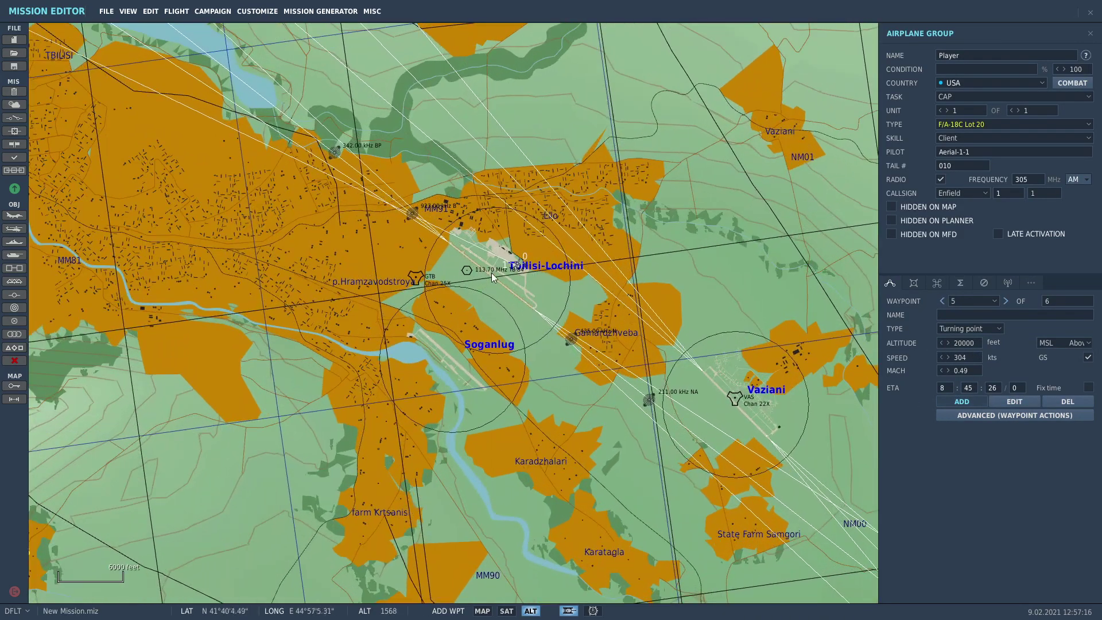
left_click(492, 270)
scroll(659, 407, "down", 2)
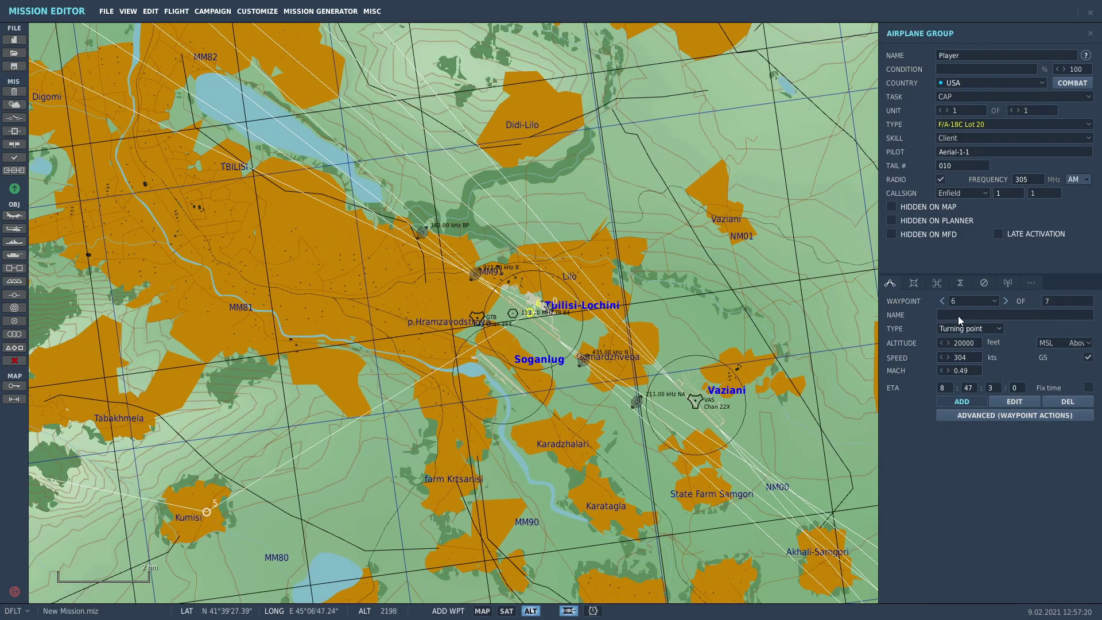
left_click(970, 329)
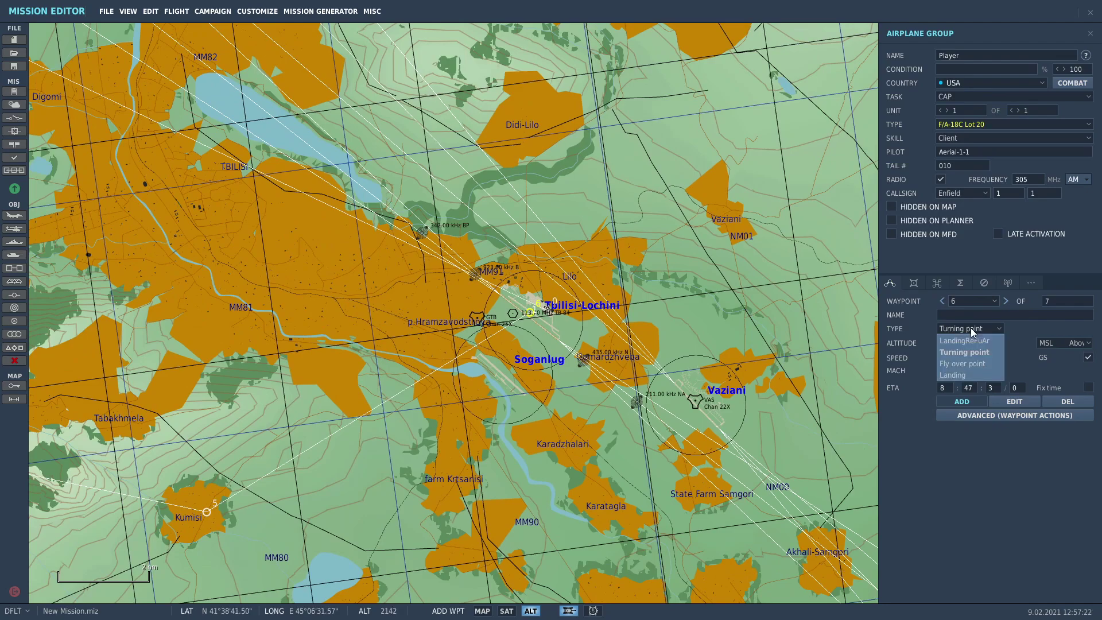
left_click(958, 378)
right_click_drag(563, 412, 638, 372)
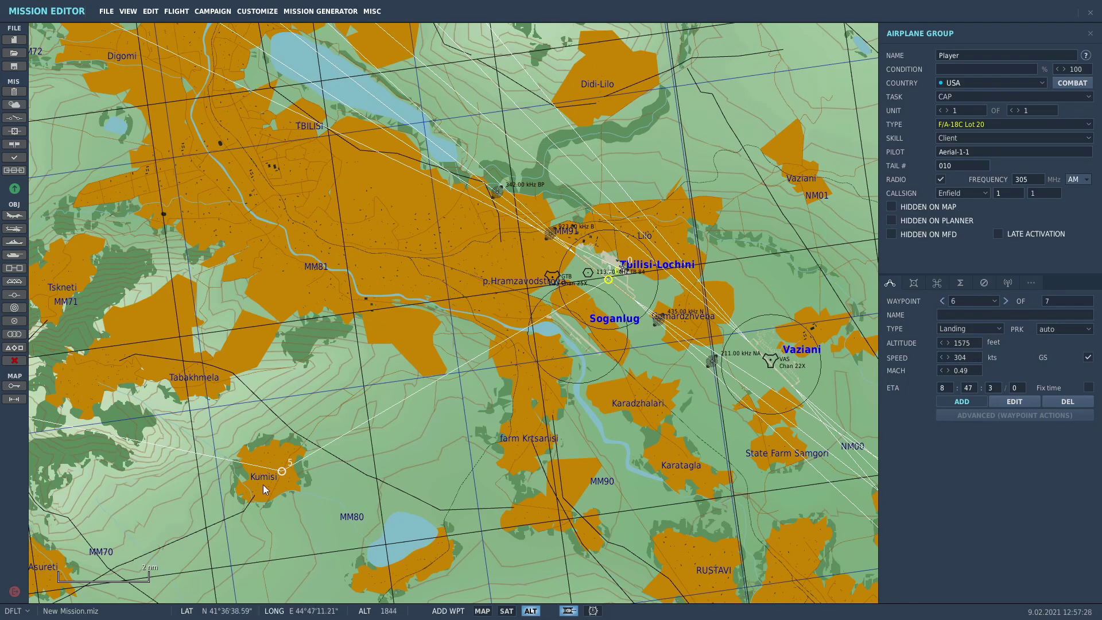
left_click(975, 330)
left_click(987, 333)
left_click(941, 301)
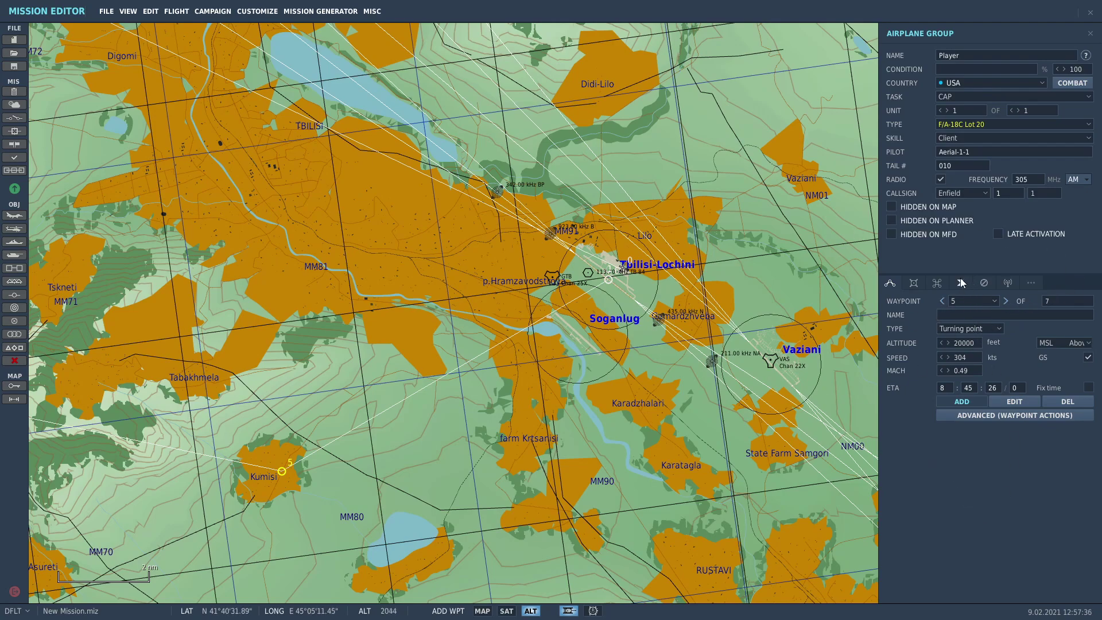
scroll(419, 343, "down", 5)
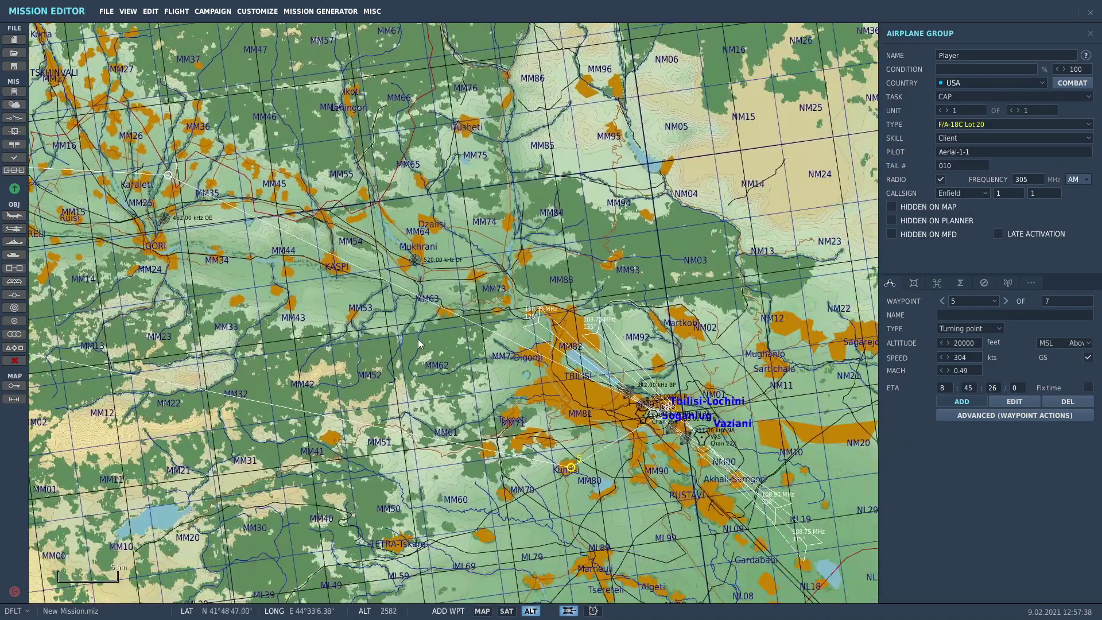
- Reselect the Player route at Kutaisi and pick waypoint 4
scroll(670, 402, "up", 6)
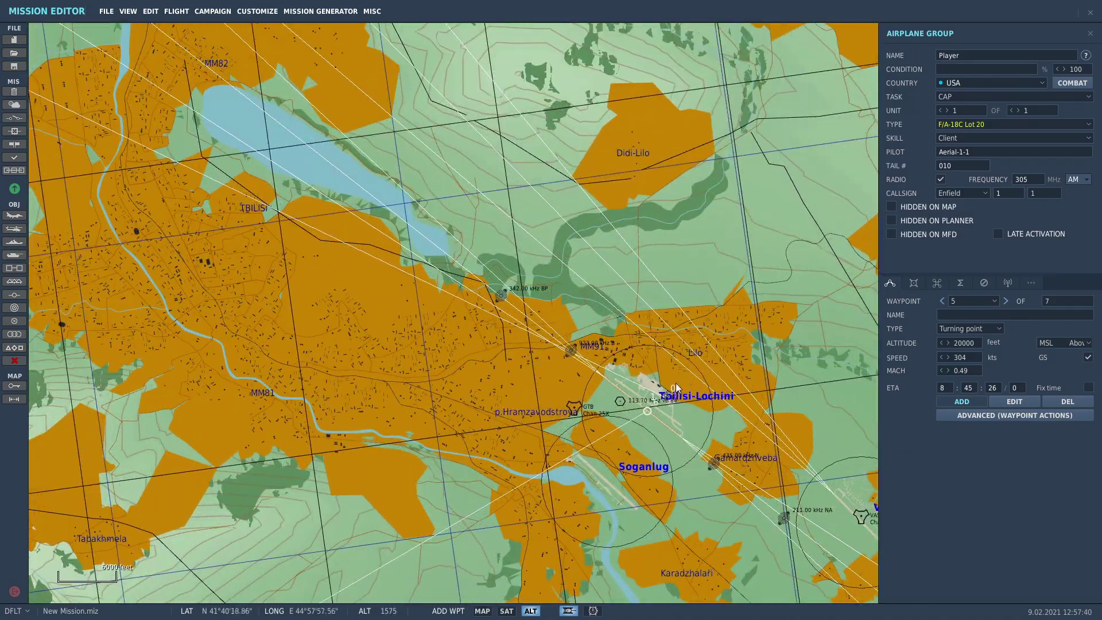
key("Escape")
scroll(675, 389, "down", 6)
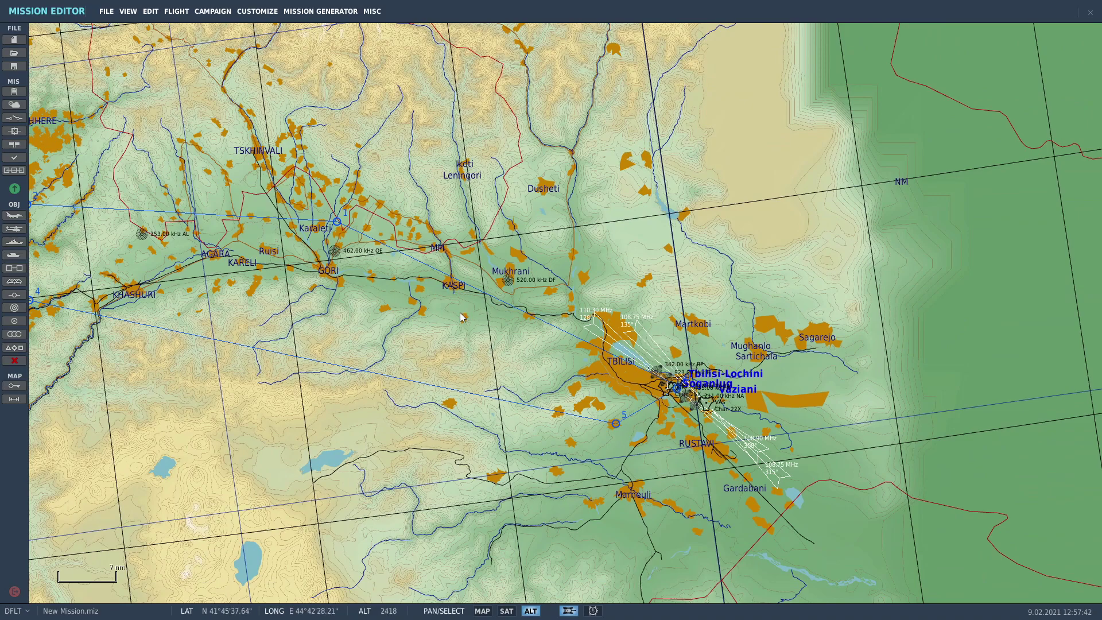
left_click_drag(487, 325, 828, 378)
scroll(744, 381, "down", 2)
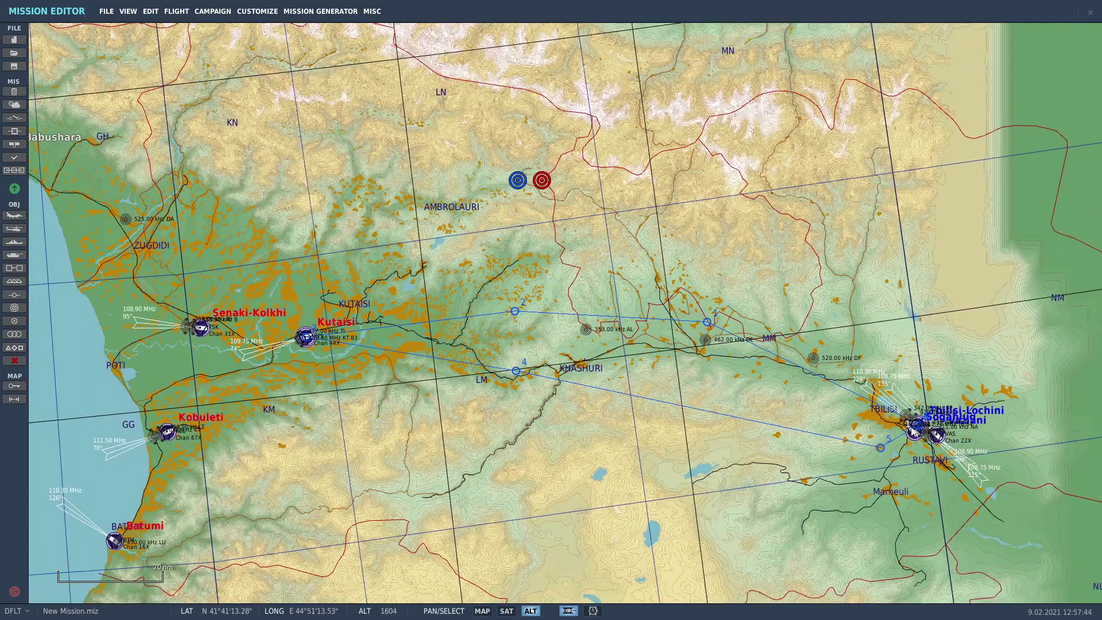
left_click(307, 339)
scroll(376, 356, "up", 2)
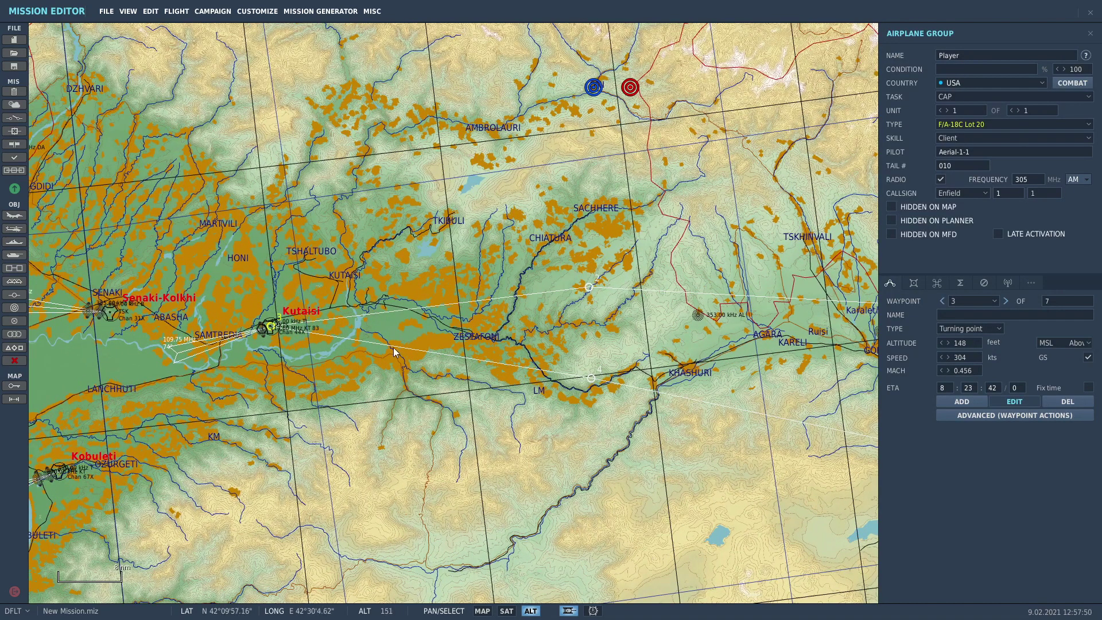
left_click(591, 377)
- Step from takeoff back to waypoint 4 (20000 ft, 304 kts), then bring up the payload settings
left_click_drag(599, 358, 400, 327)
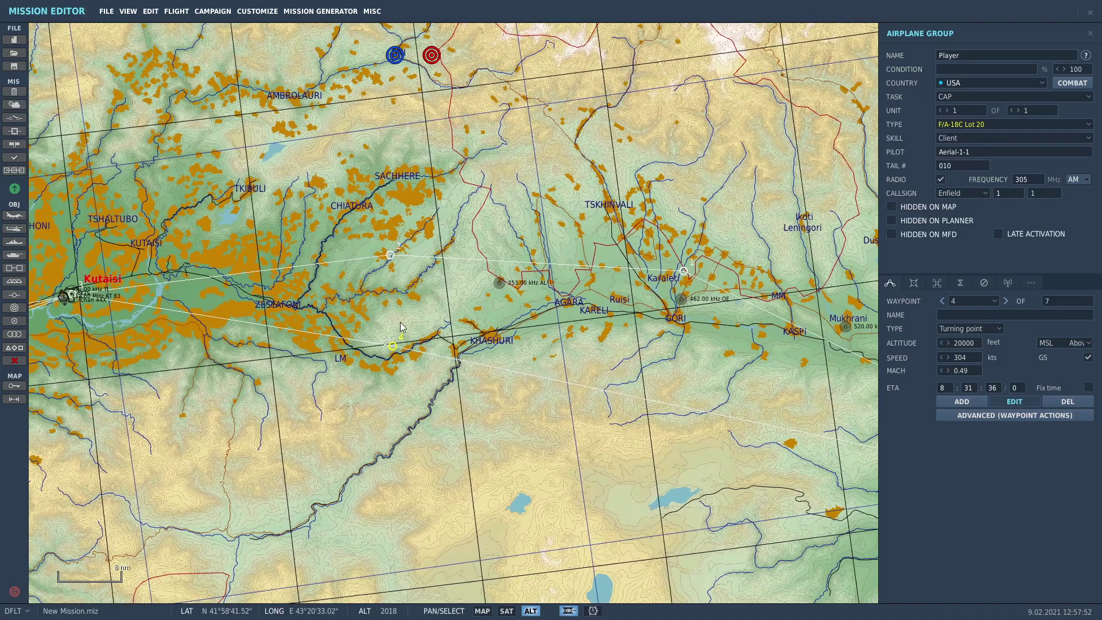
left_click_drag(666, 444, 399, 386)
scroll(734, 376, "up", 1)
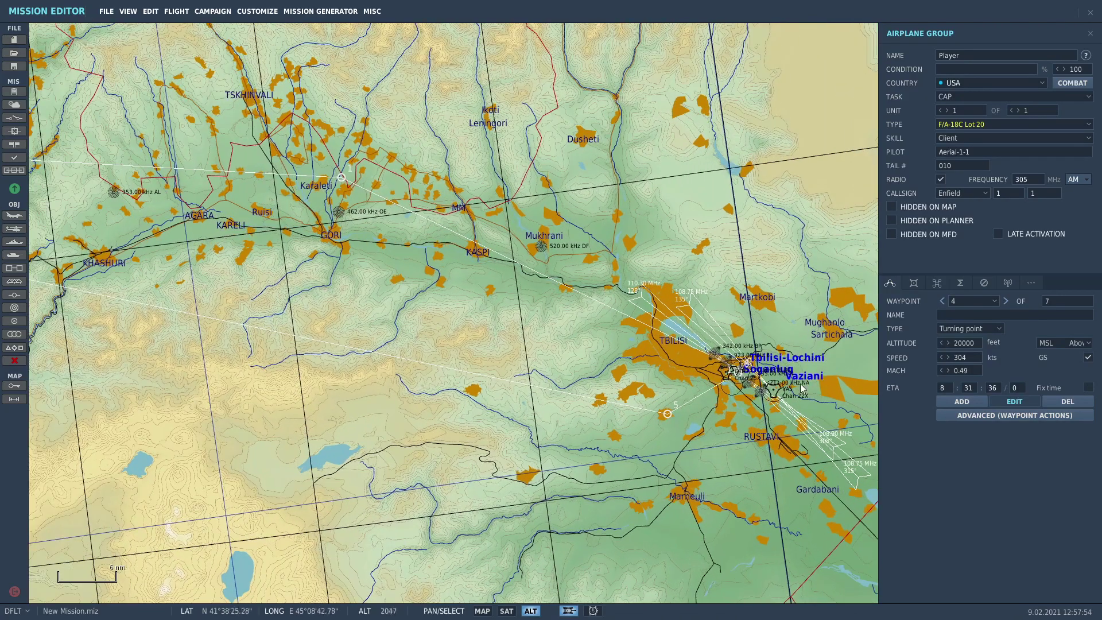
scroll(742, 434, "up", 2)
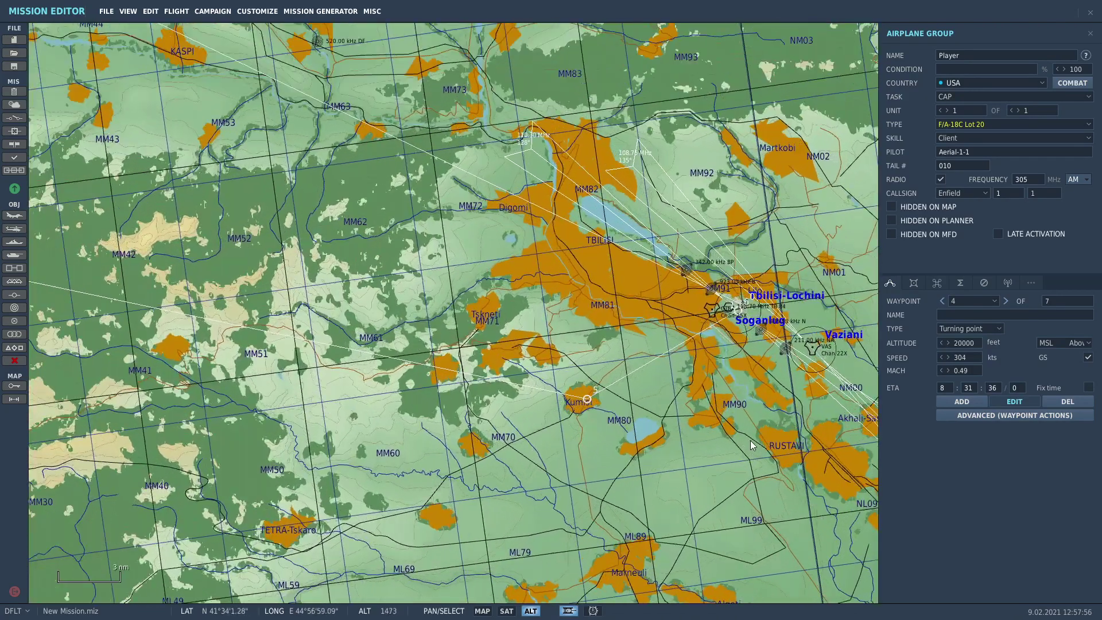
scroll(749, 440, "up", 1)
left_click_drag(725, 441, 577, 448)
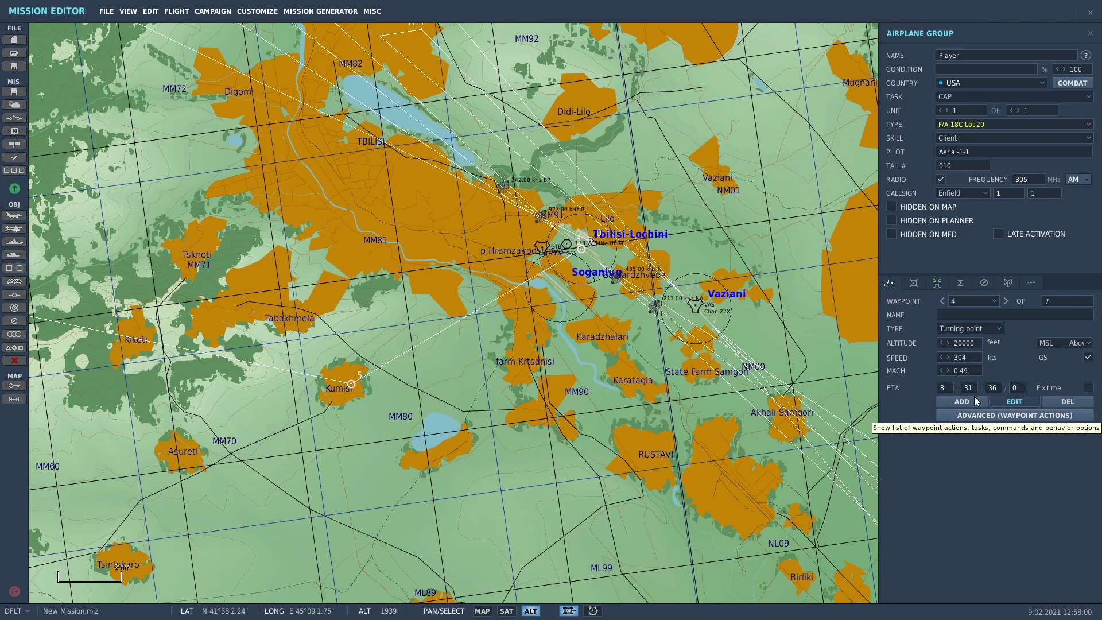
left_click(942, 300)
left_click(942, 301)
left_click(942, 301)
left_click(942, 300)
left_click(1006, 301)
left_click(1006, 302)
left_click(1006, 302)
left_click(1006, 302)
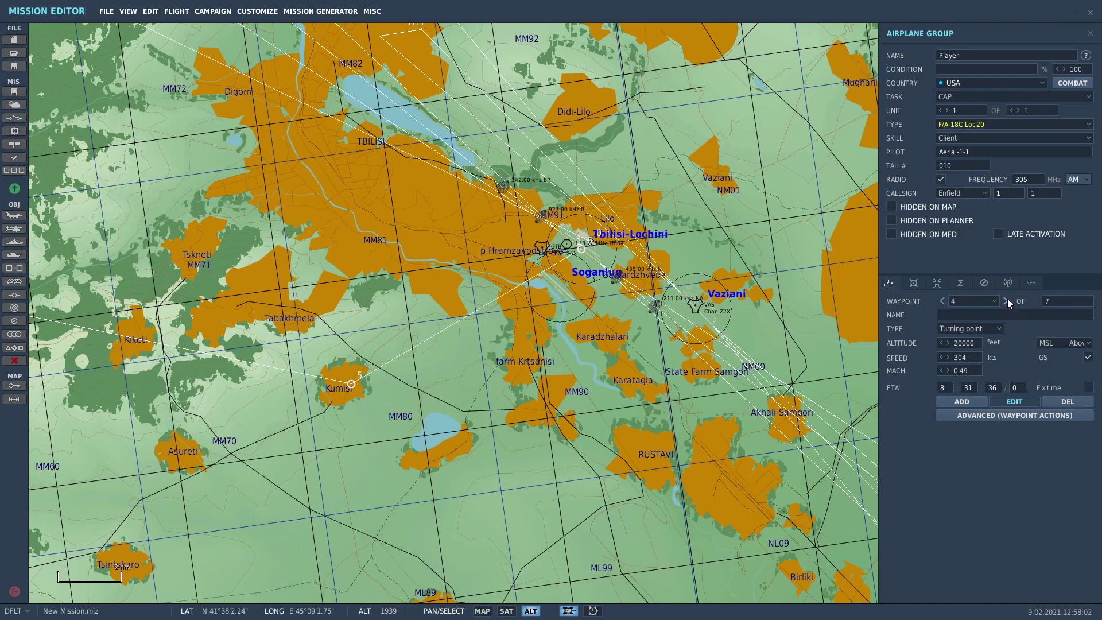
left_click(913, 284)
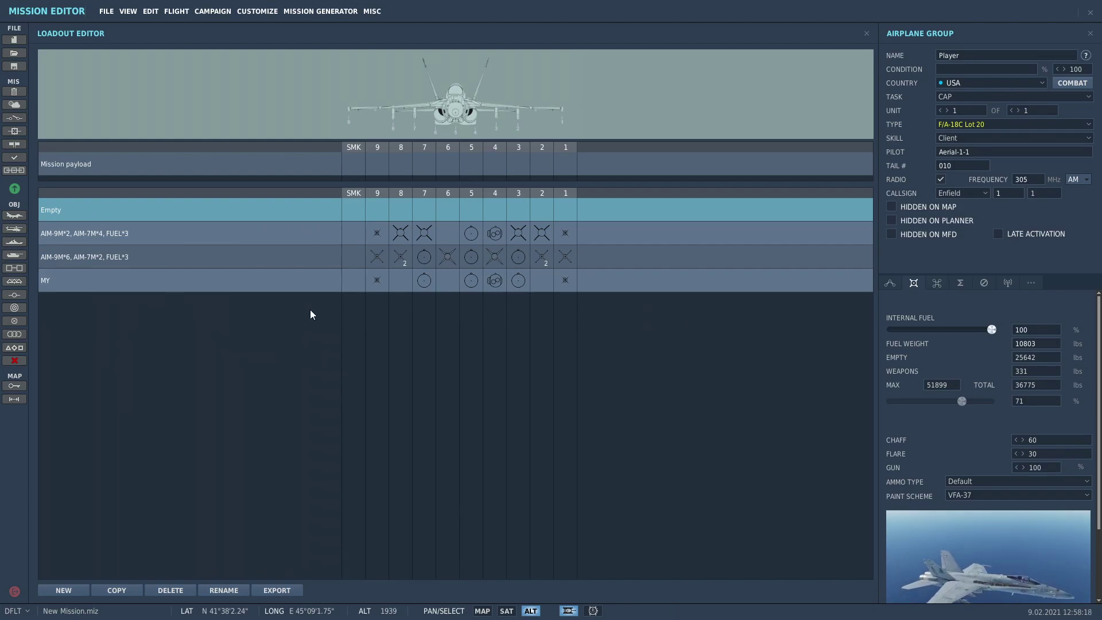
- Create a custom payload named 'New Payload' and reselect the AIM-9M*2, AIM-7M*4, FUEL*3 preset
left_click(171, 240)
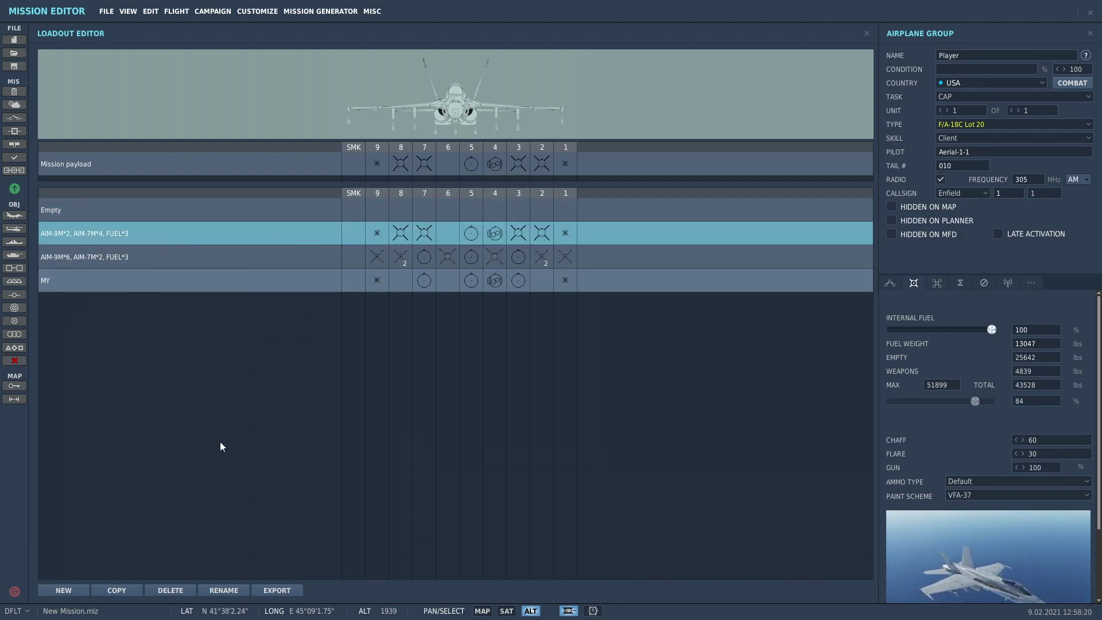
left_click(72, 590)
key("Return")
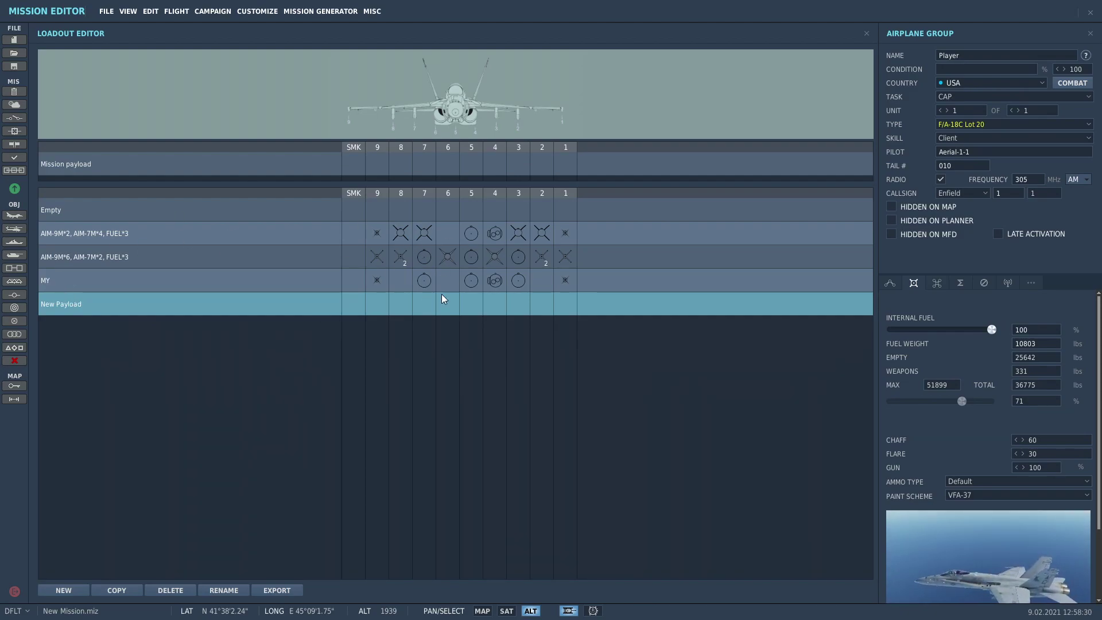
left_click(136, 235)
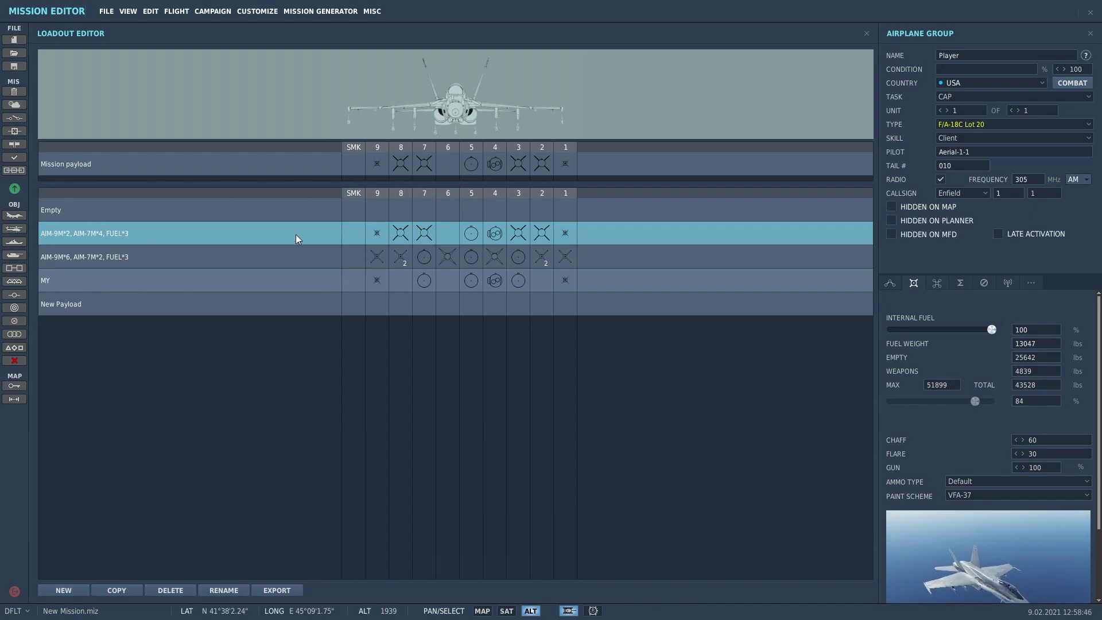
- Clear the payload, load Sidewinders on stations 9 and 1, and mount a LITENING pod
left_click(238, 204)
left_click(378, 163)
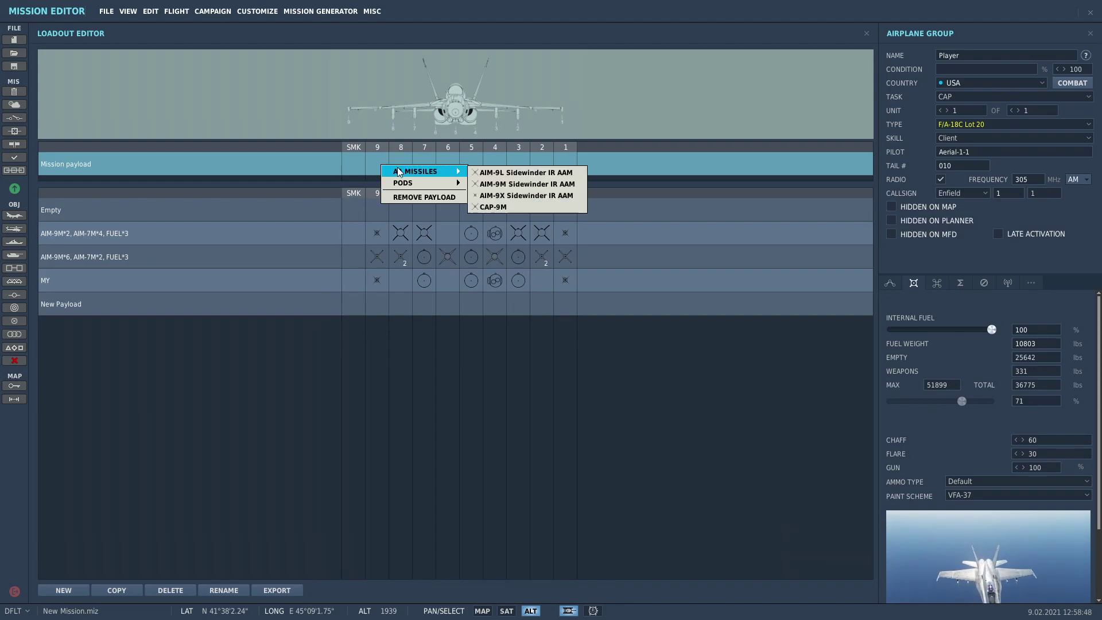
left_click(565, 184)
left_click(565, 164)
left_click(664, 196)
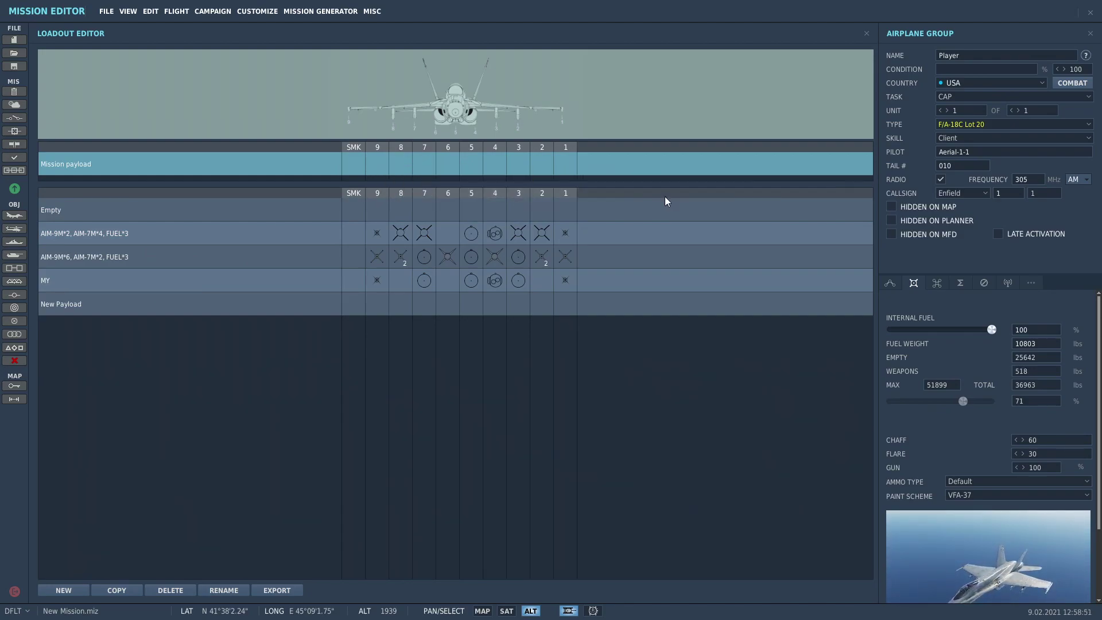
left_click(474, 166)
mouse_move(568, 185)
left_click(632, 185)
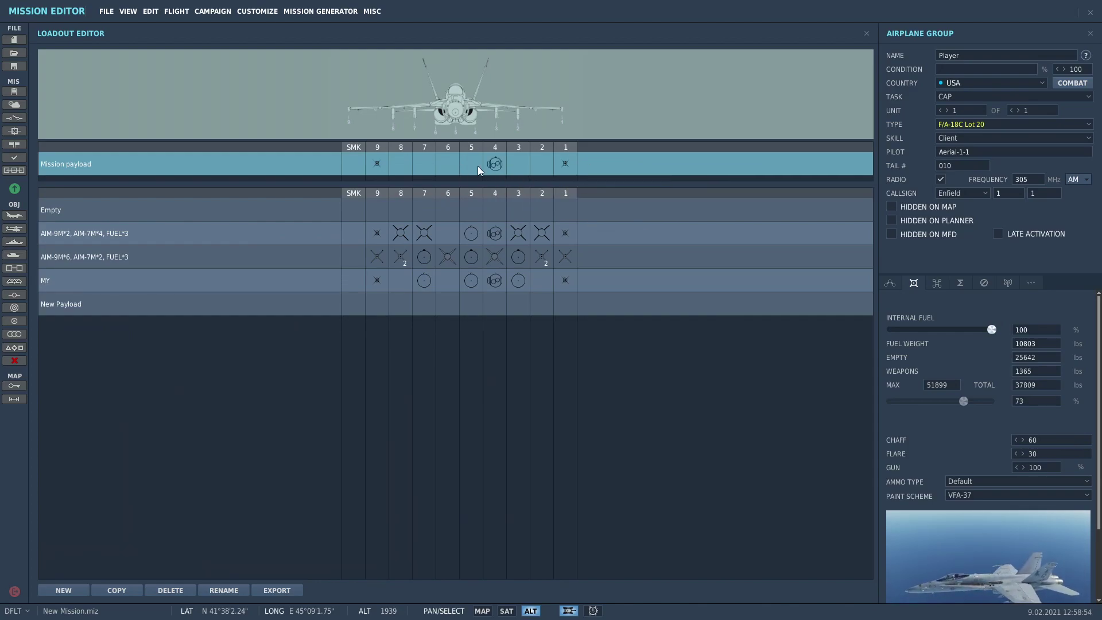
- Hang a fuel tank on station 5 and AGM-154Cs on stations 7 and 3
left_click(492, 166)
mouse_move(517, 184)
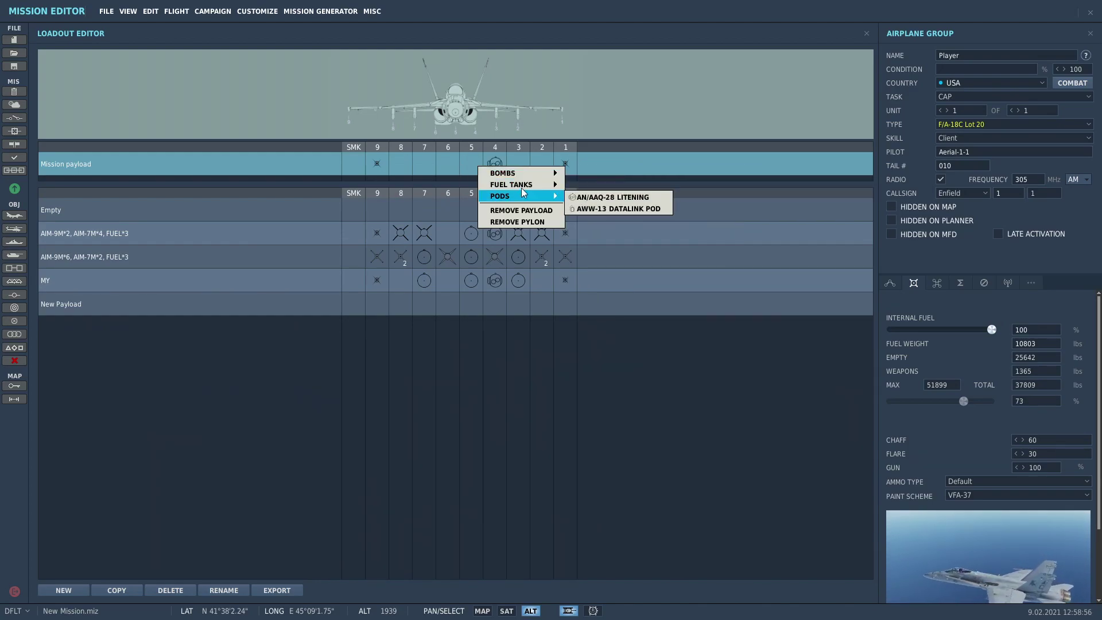
left_click(625, 185)
left_click(424, 169)
mouse_move(471, 187)
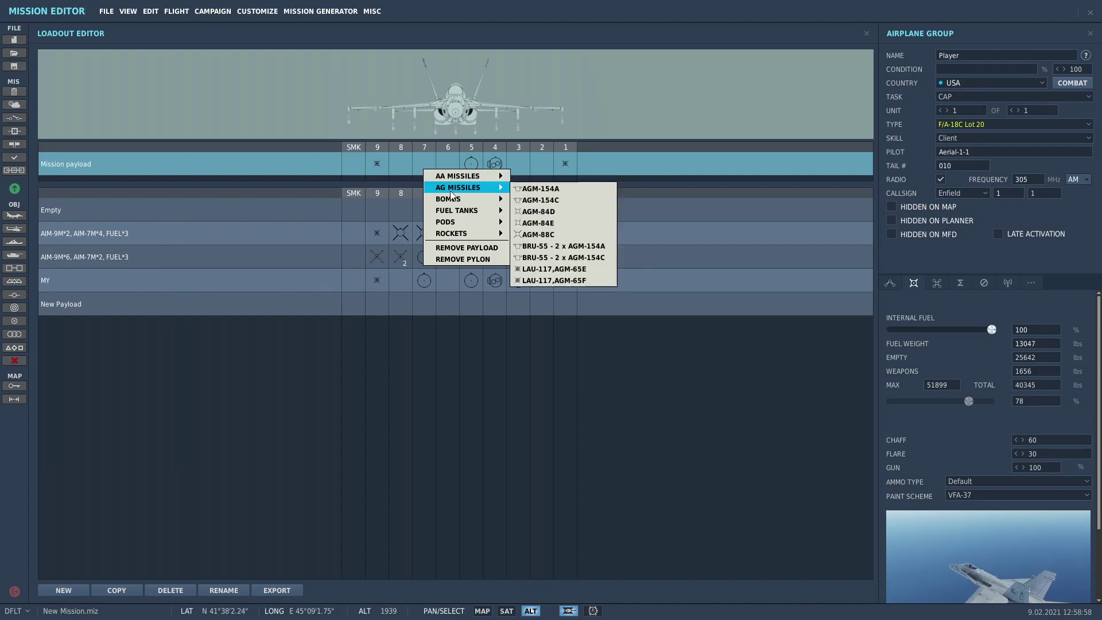
left_click(551, 200)
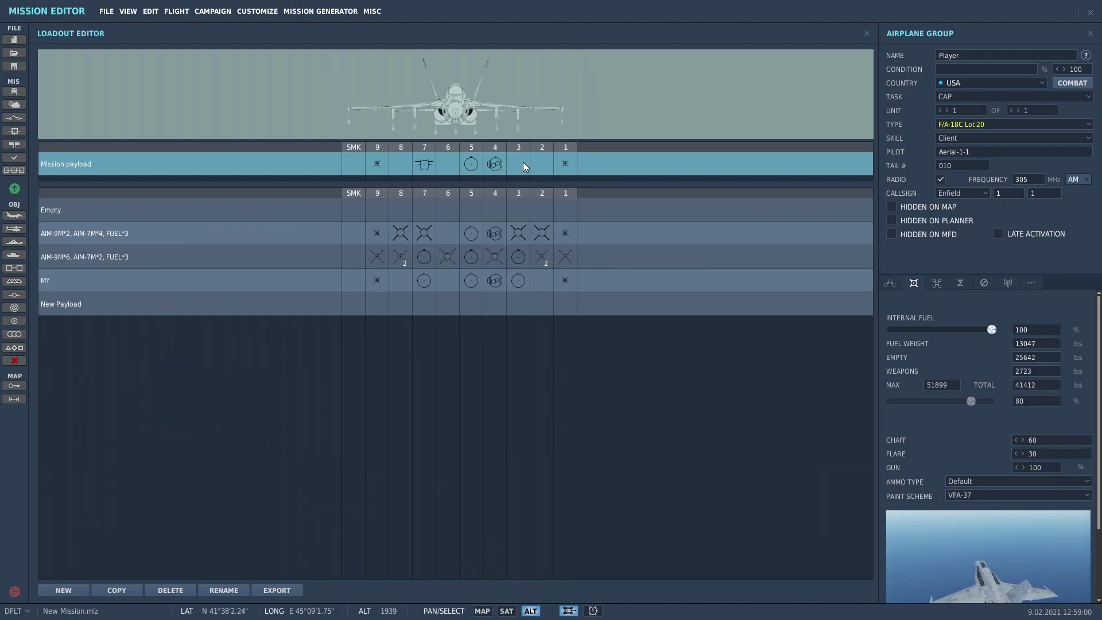
left_click(524, 163)
mouse_move(571, 181)
left_click(651, 195)
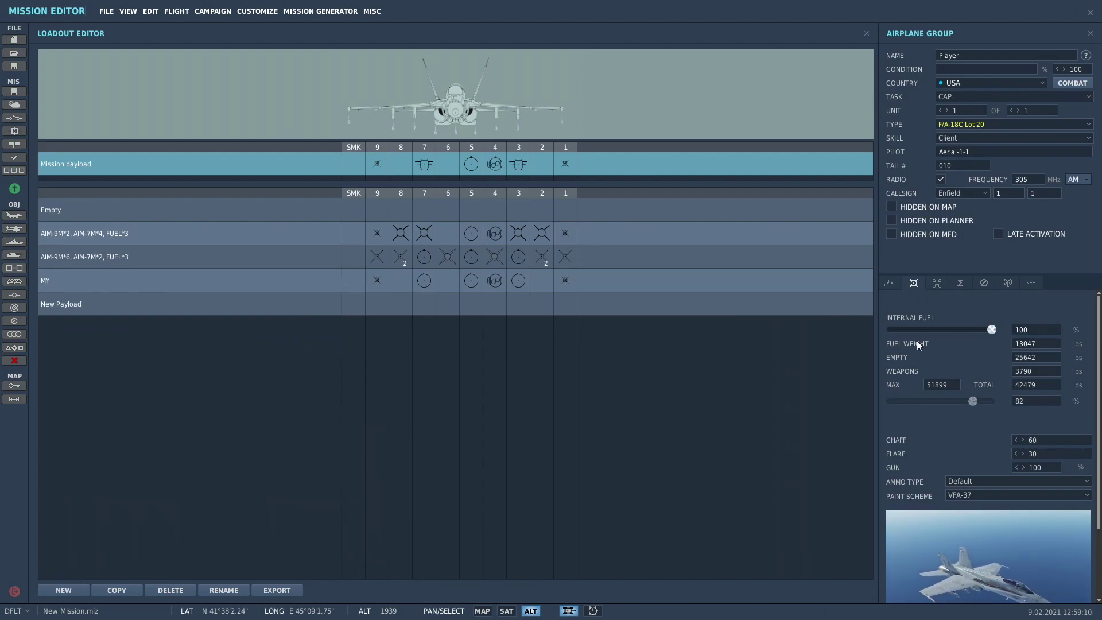
- Try a lower internal fuel load, then restore it
left_click_drag(992, 330, 1032, 334)
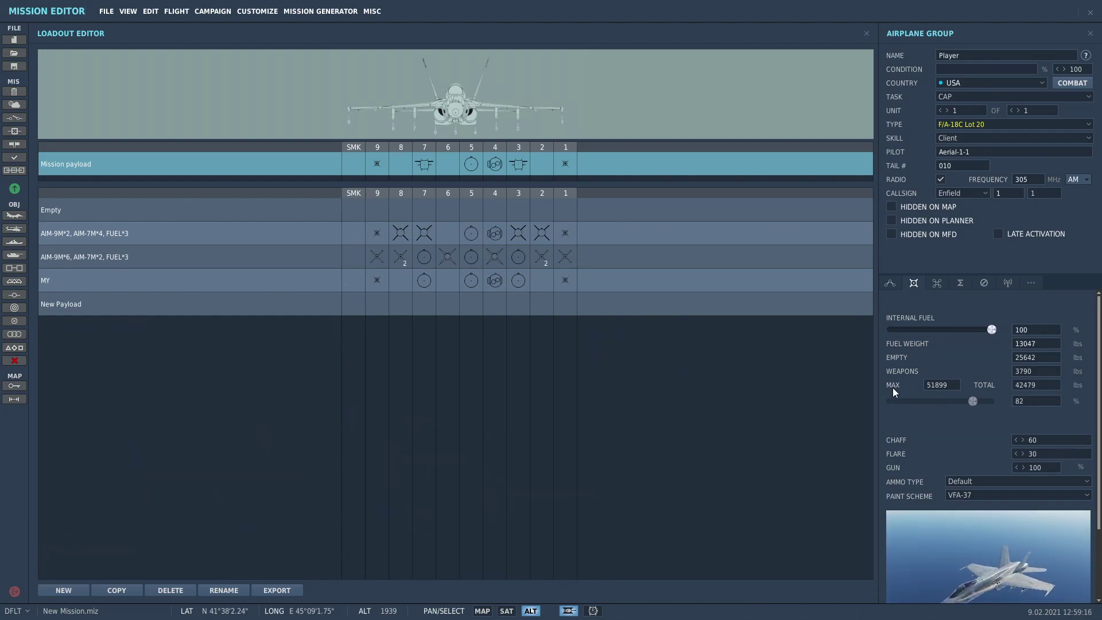
left_click(948, 385)
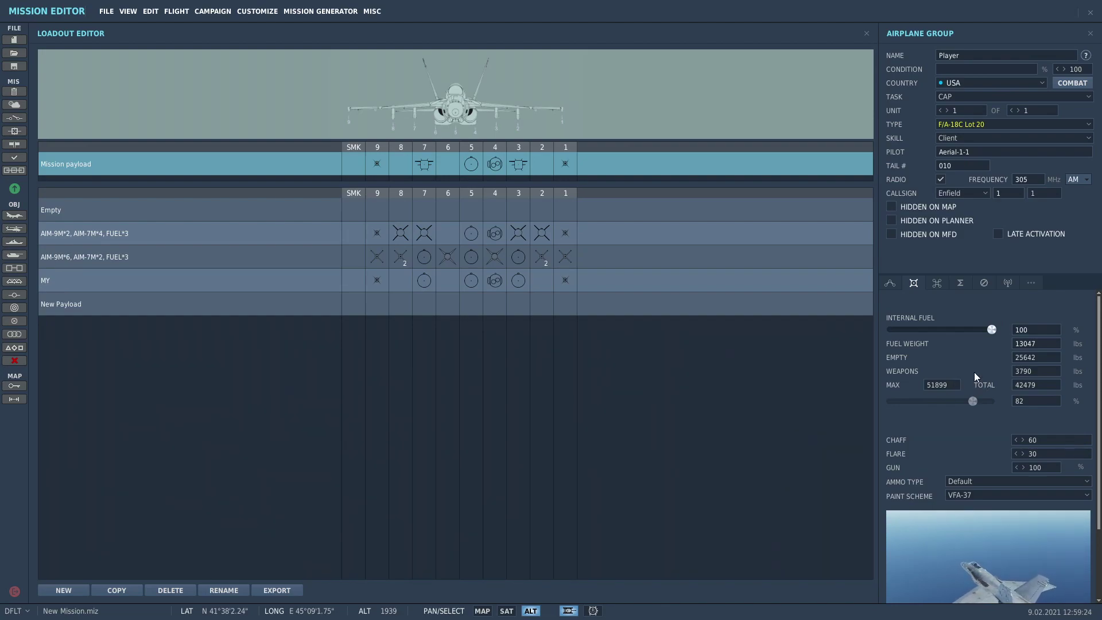
left_click(1036, 385)
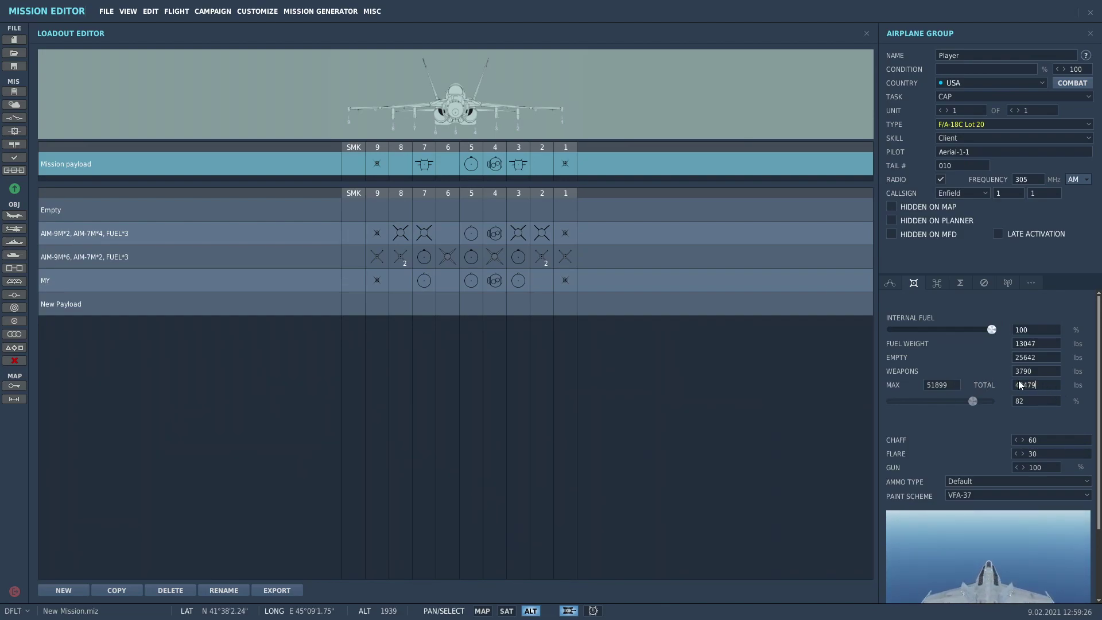
left_click(1034, 402)
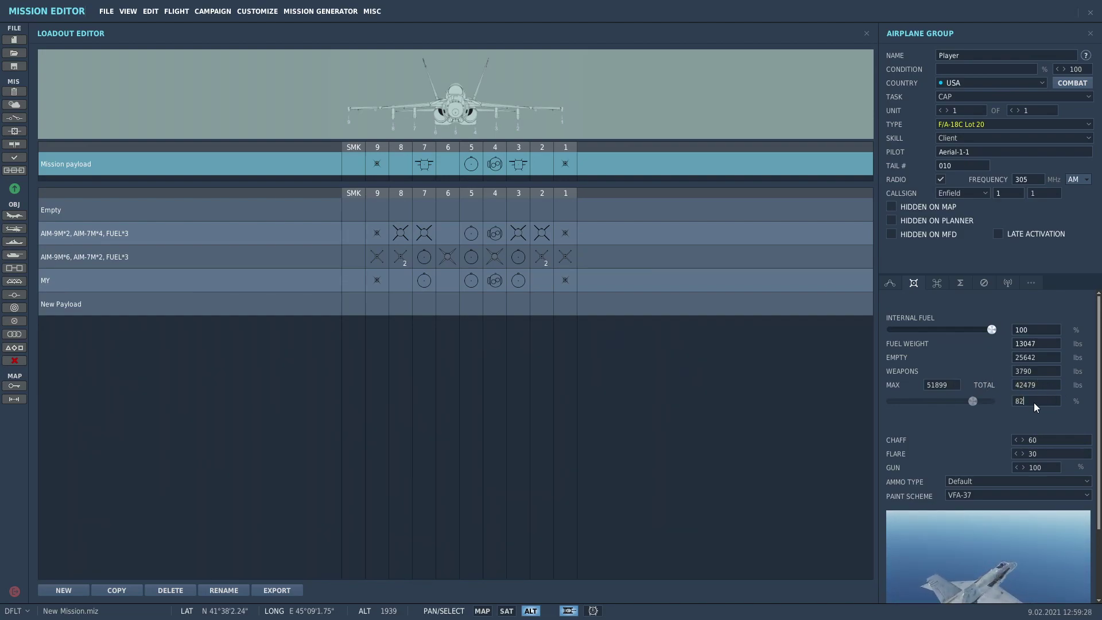
- Set the countermeasures to 40 chaff and 40 flares
left_click(1025, 454)
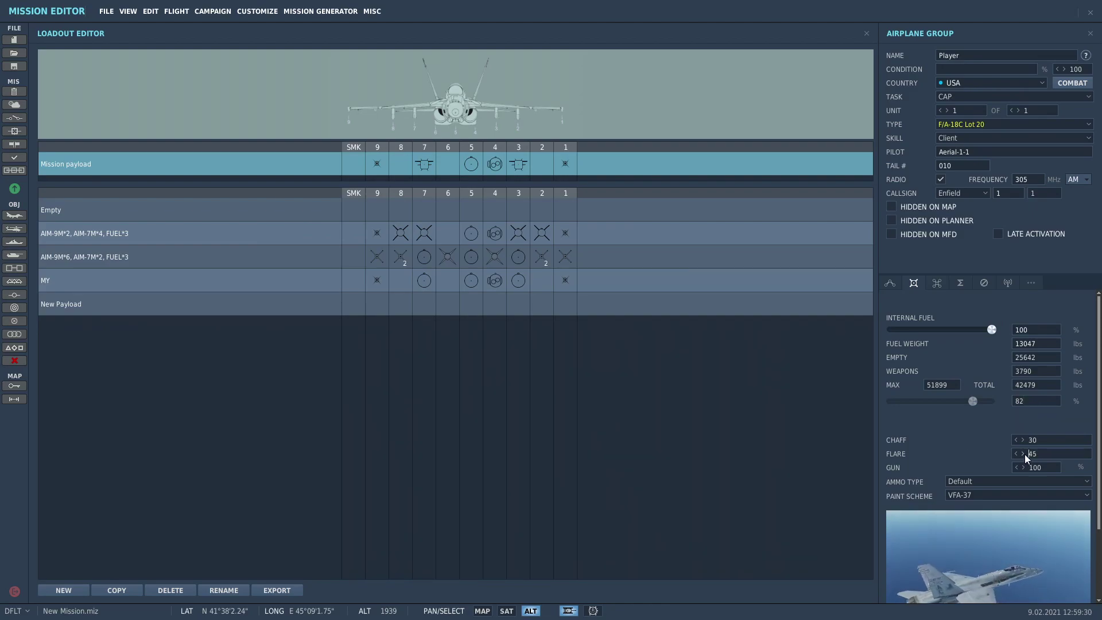
left_click(1018, 453)
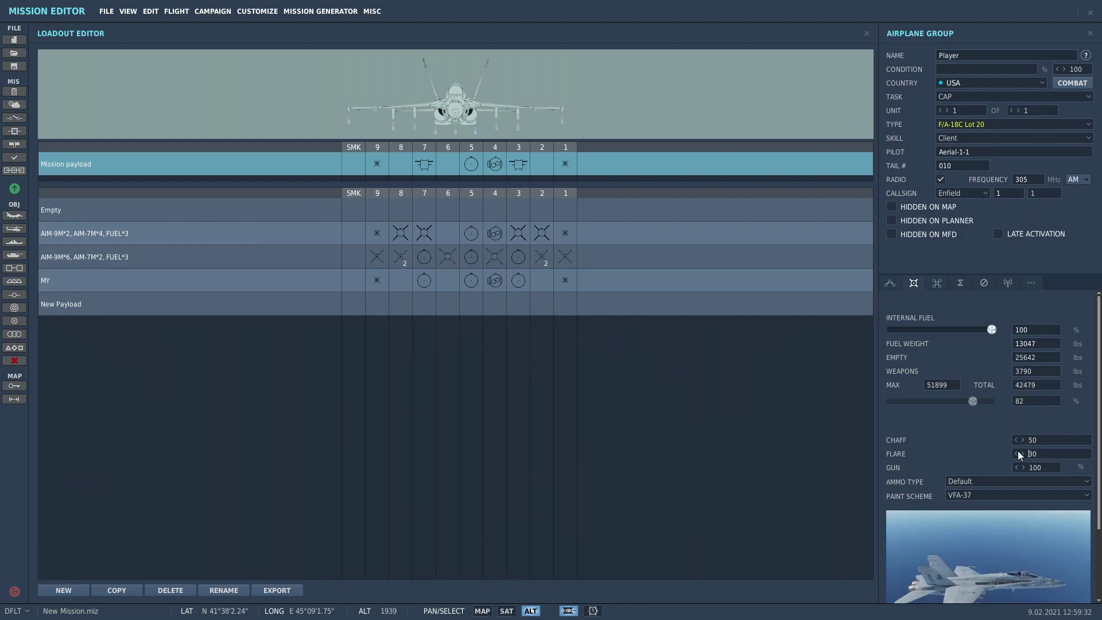
left_click(1024, 441)
left_click(1023, 453)
left_click(1022, 454)
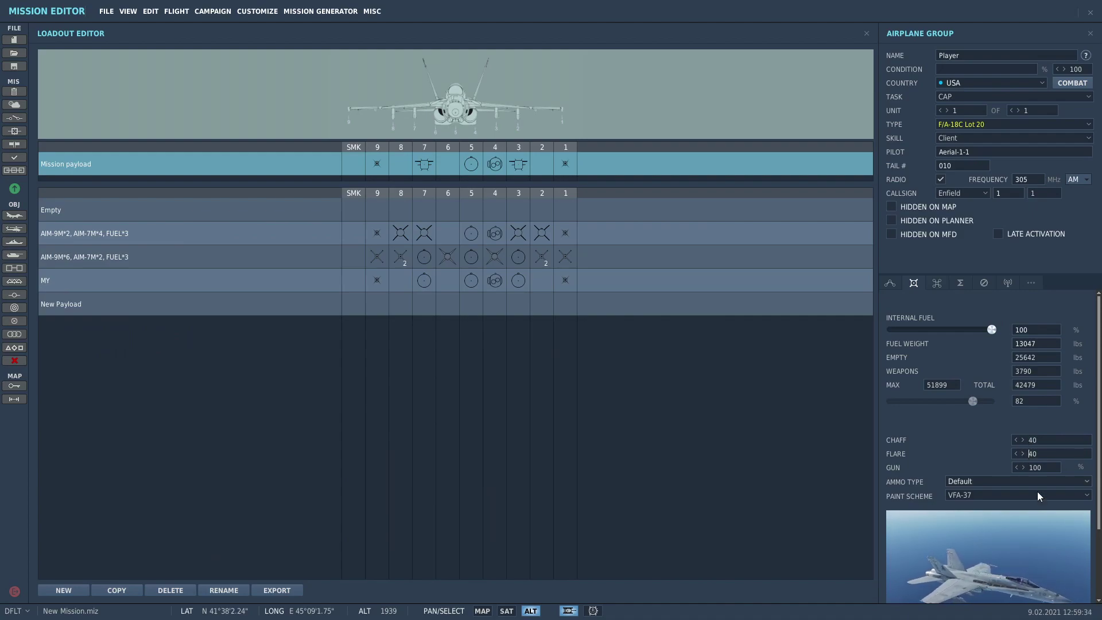
left_click(1038, 467)
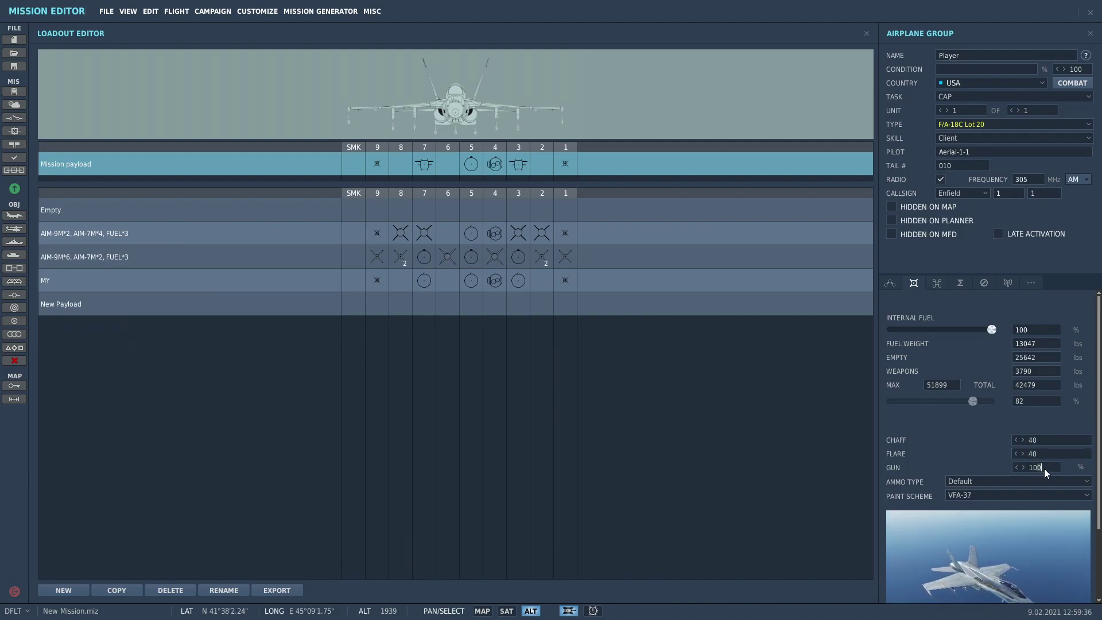
left_click(1050, 470)
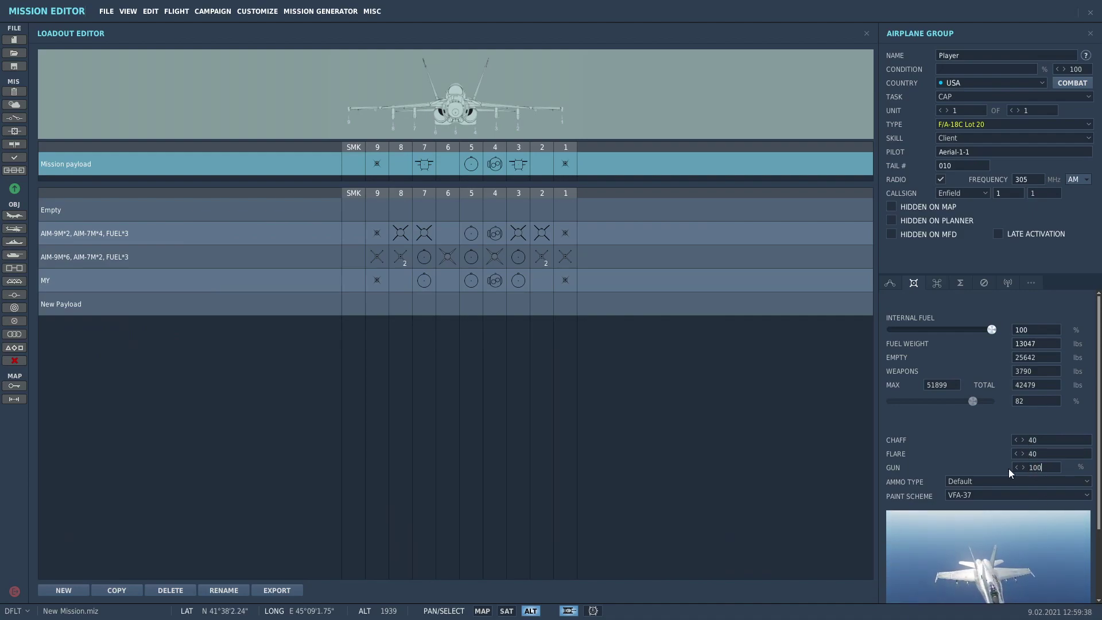
- Review the gun ammo type choices and leave it at Default
left_click(976, 481)
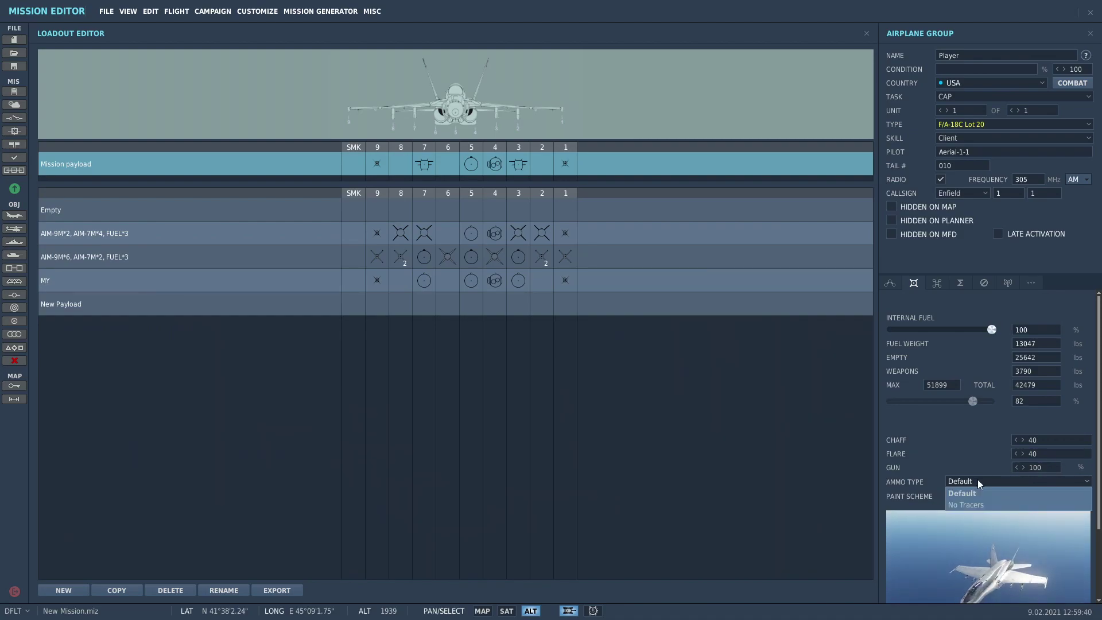
left_click(901, 481)
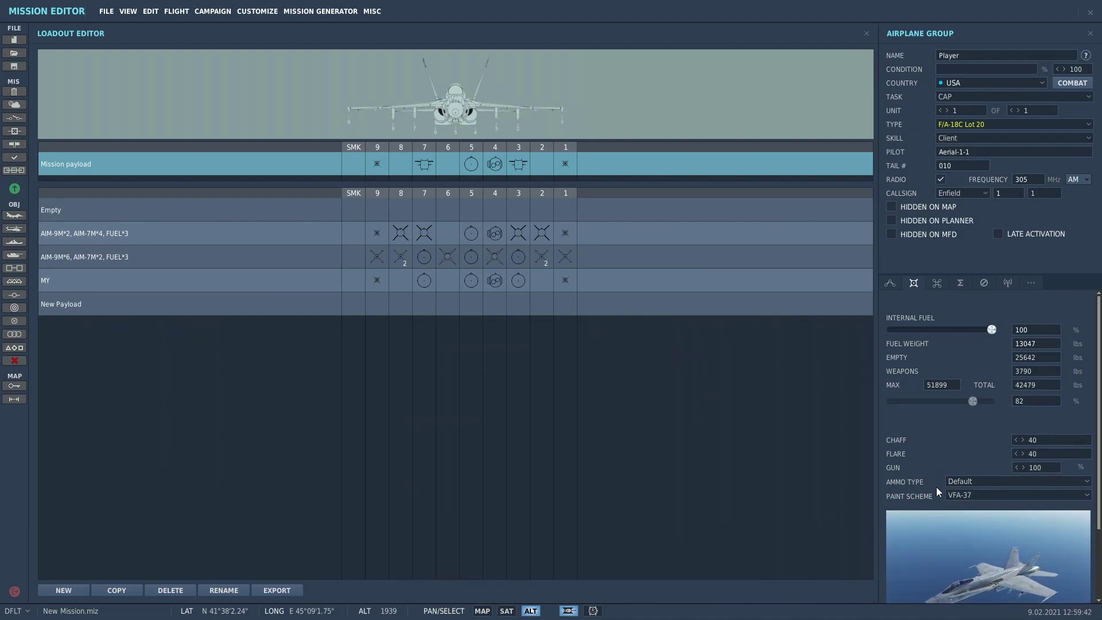
left_click(988, 480)
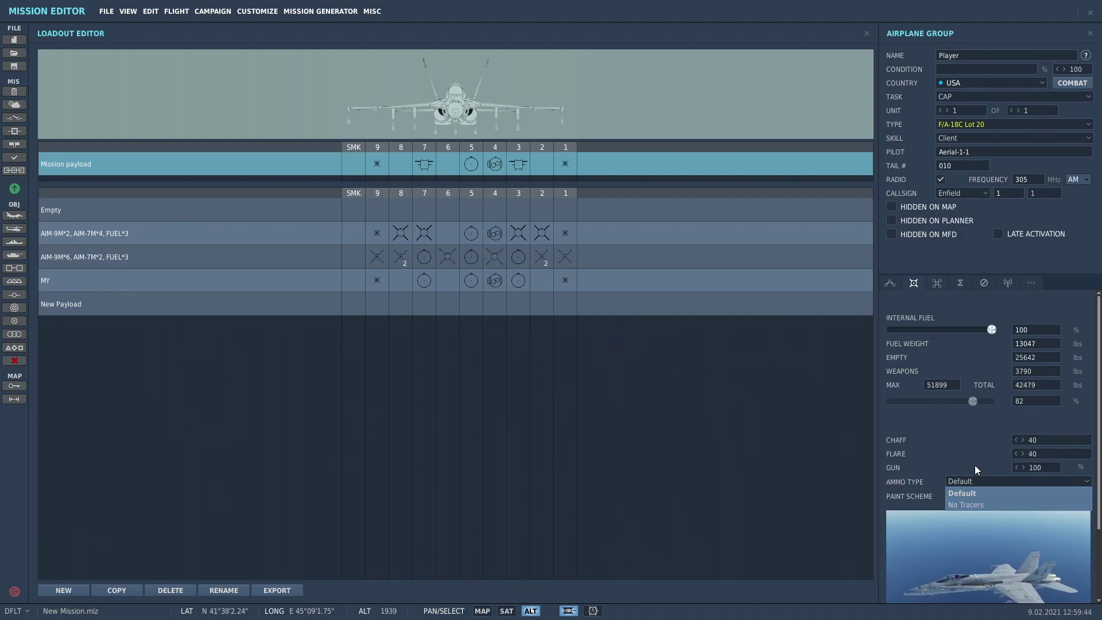
left_click(974, 463)
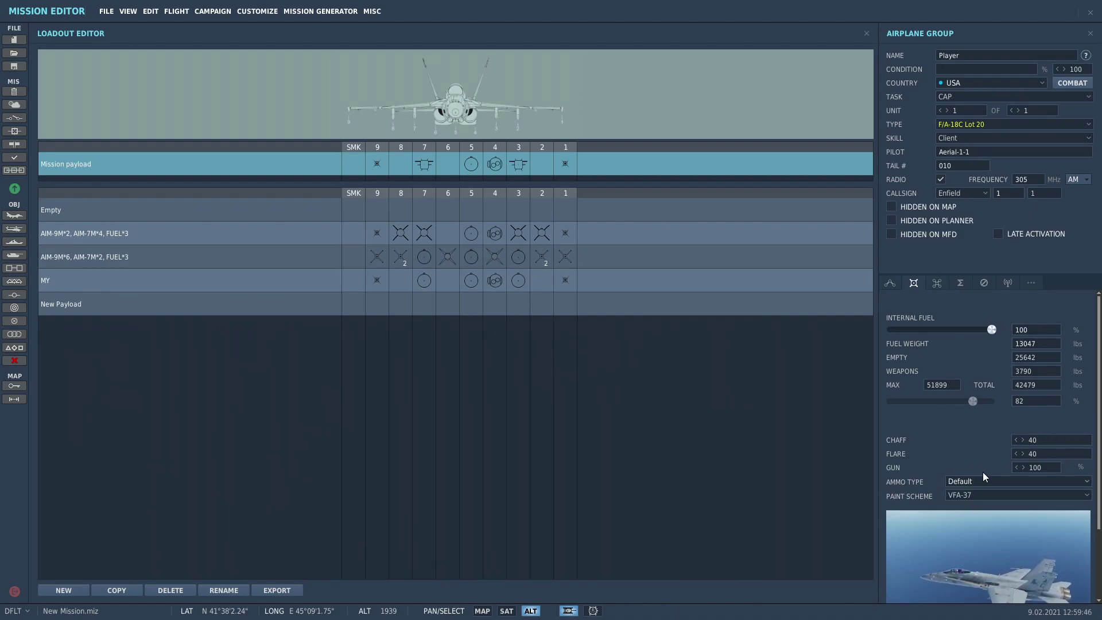
- Choose the VFA-34 paint scheme for the Player F/A-18C
left_click(981, 495)
scroll(992, 452, "down", 1)
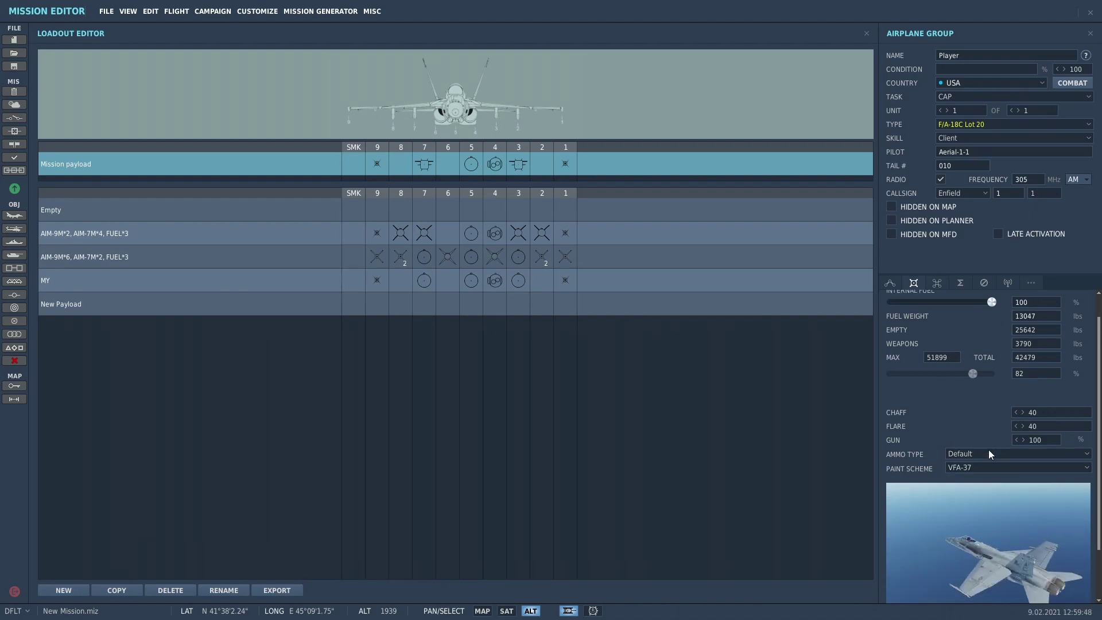
scroll(988, 453, "down", 2)
left_click(972, 426)
left_click(977, 483)
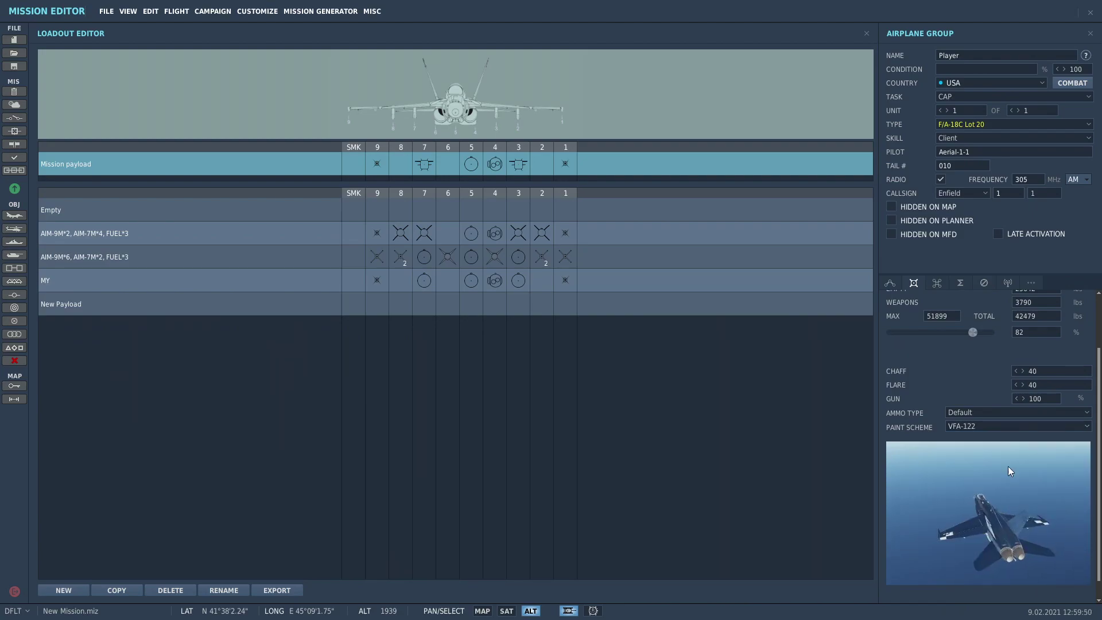
left_click(990, 517)
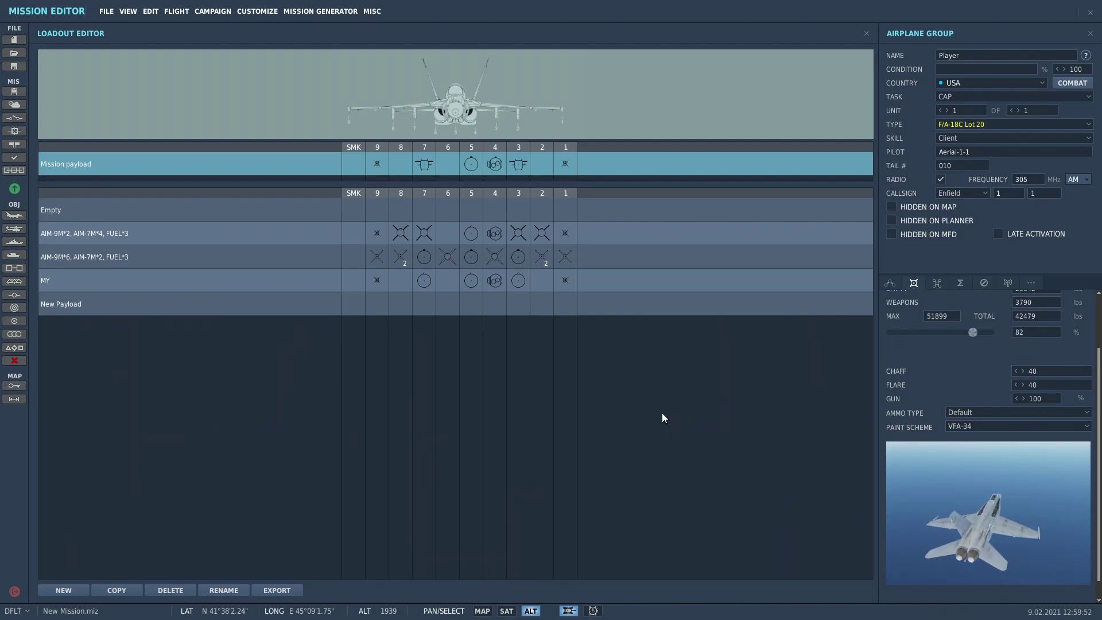
left_click(1000, 422)
left_click(1000, 425)
left_click(1000, 427)
left_click(928, 451)
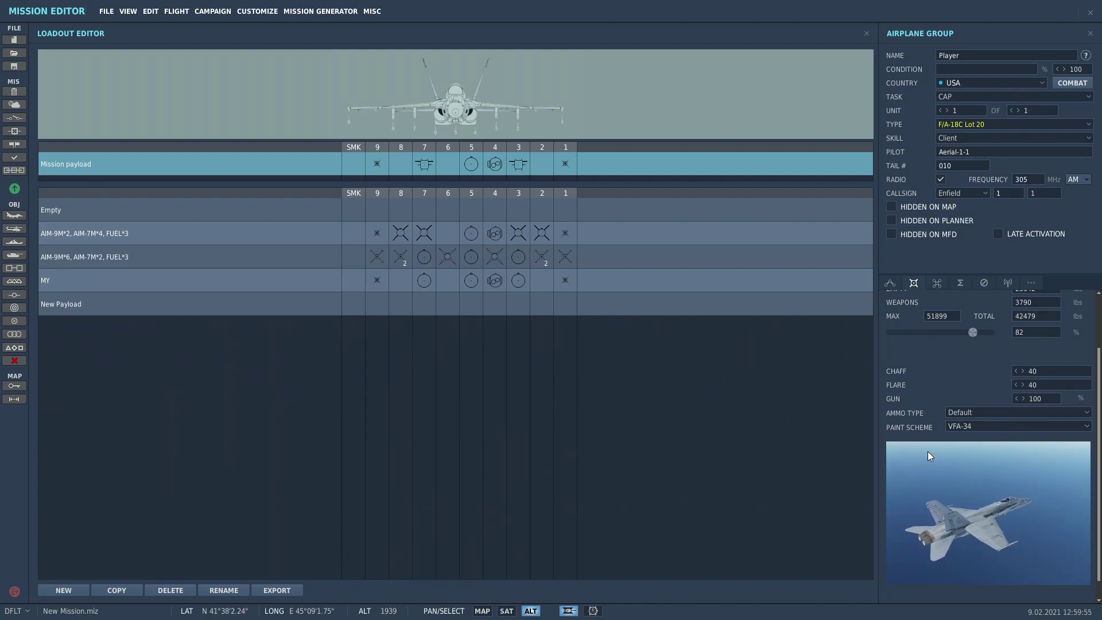
- Close the group and loadout editors, zoom onto Tbilisi-Lochini, and bring up the unit list
left_click(1091, 33)
scroll(597, 236, "up", 3)
scroll(597, 235, "up", 2)
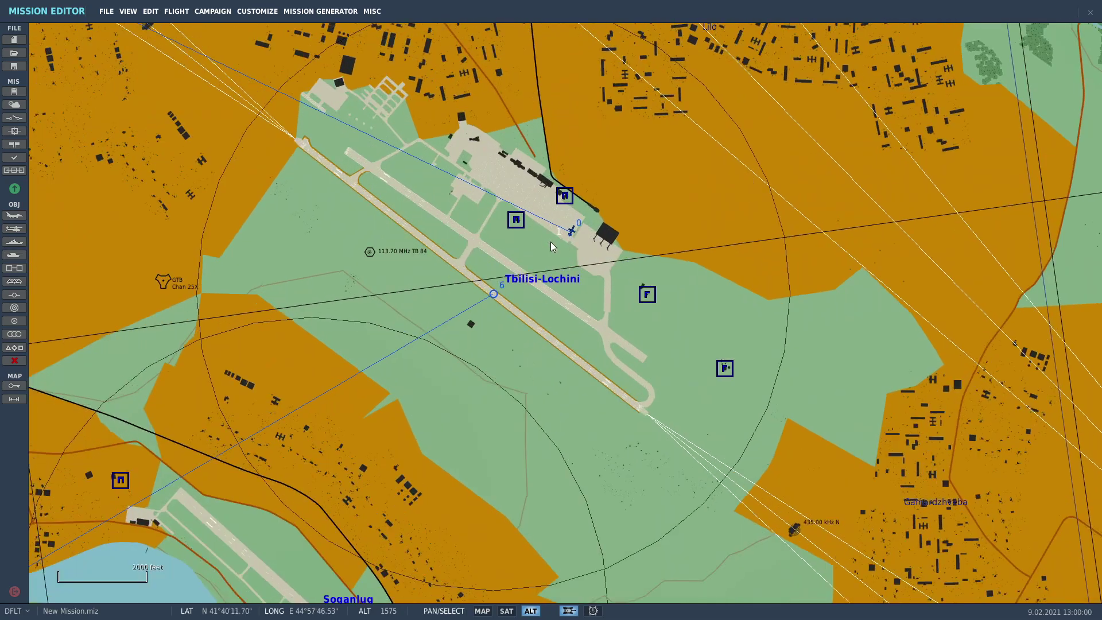
left_click(15, 348)
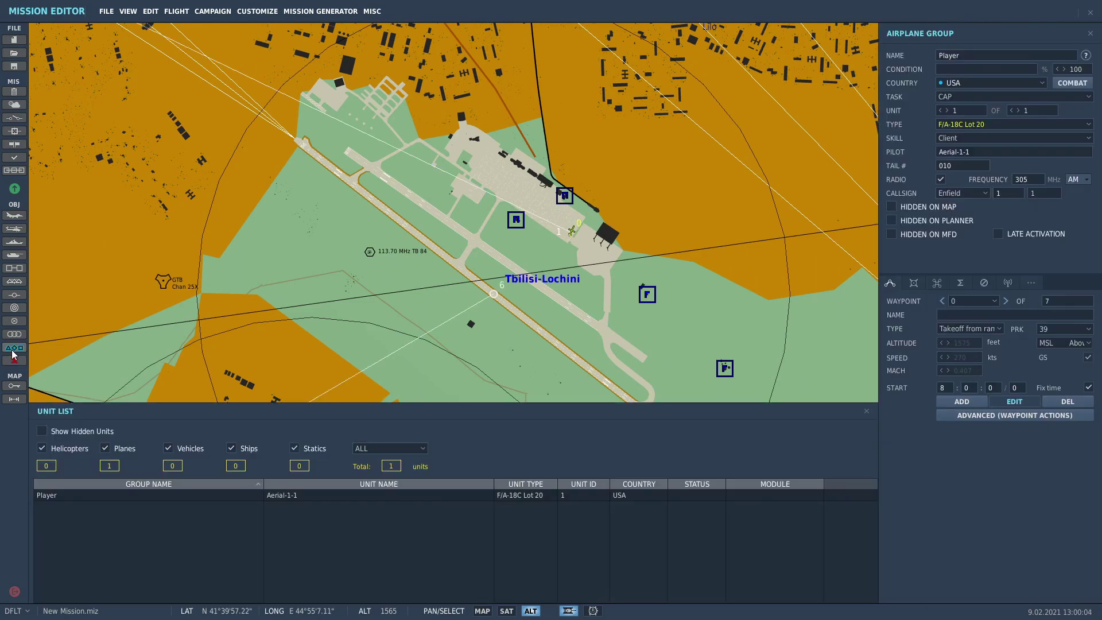
- Filter the unit list to Blue, hiding helicopters, vehicles, ships and statics, then close it
left_click(384, 448)
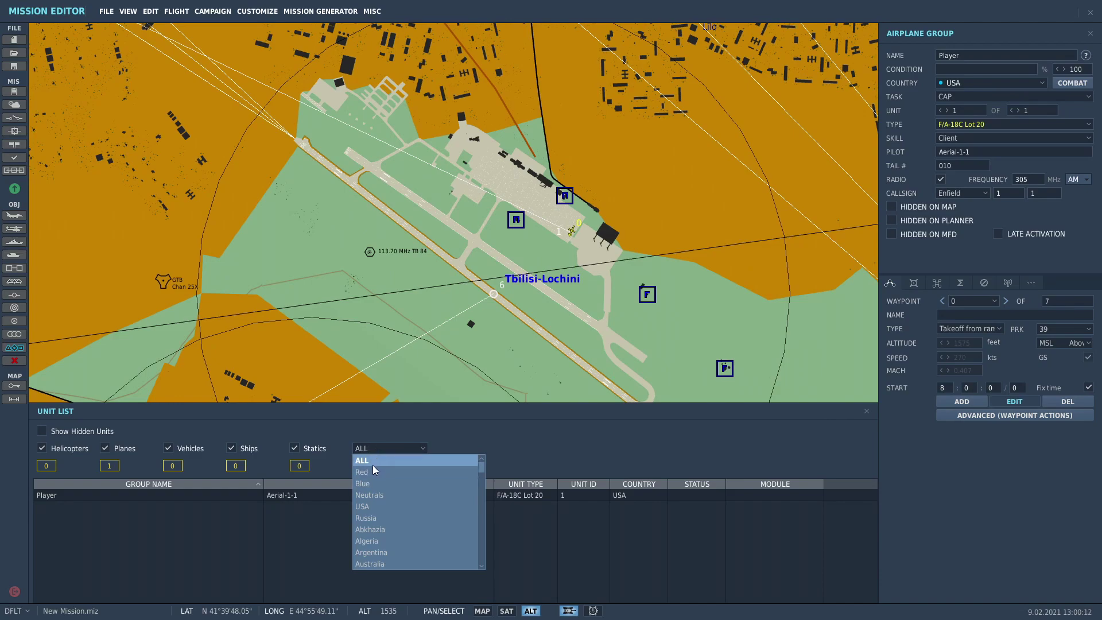
left_click(370, 483)
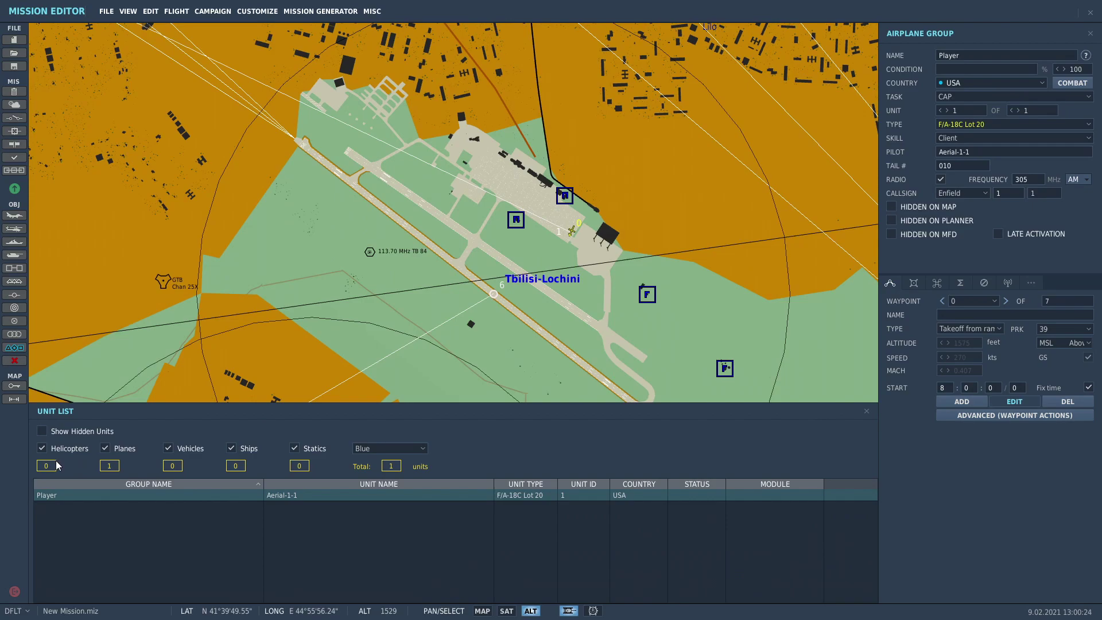
left_click(179, 454)
left_click(230, 448)
left_click(316, 450)
left_click(254, 323)
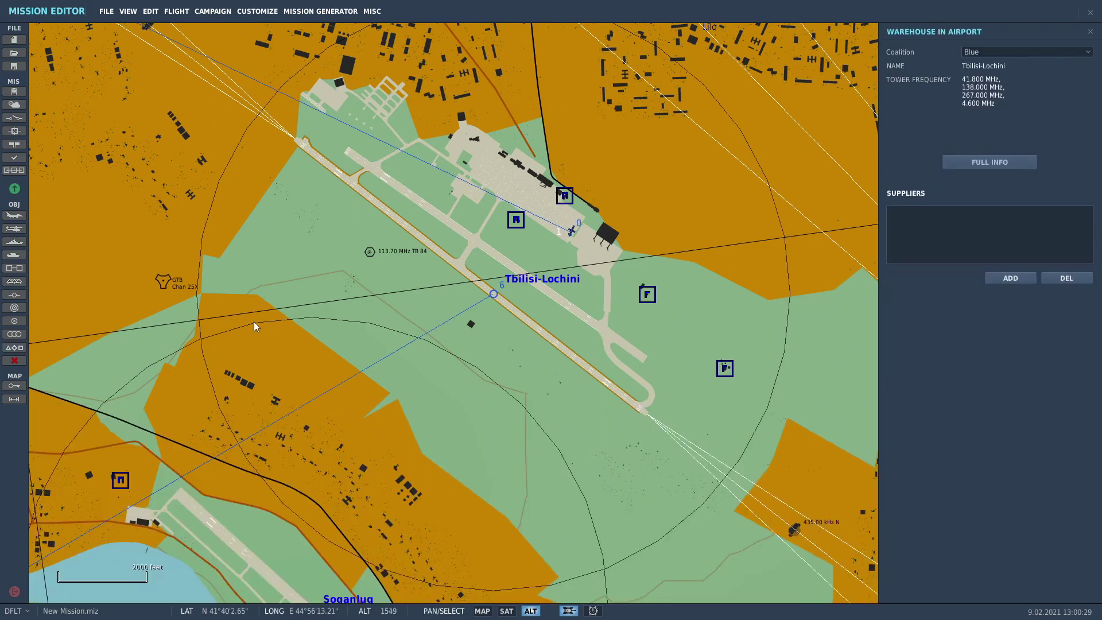
- Select the Player group from the unit list and raise its aircraft count to 4
left_click(16, 349)
left_click(208, 493)
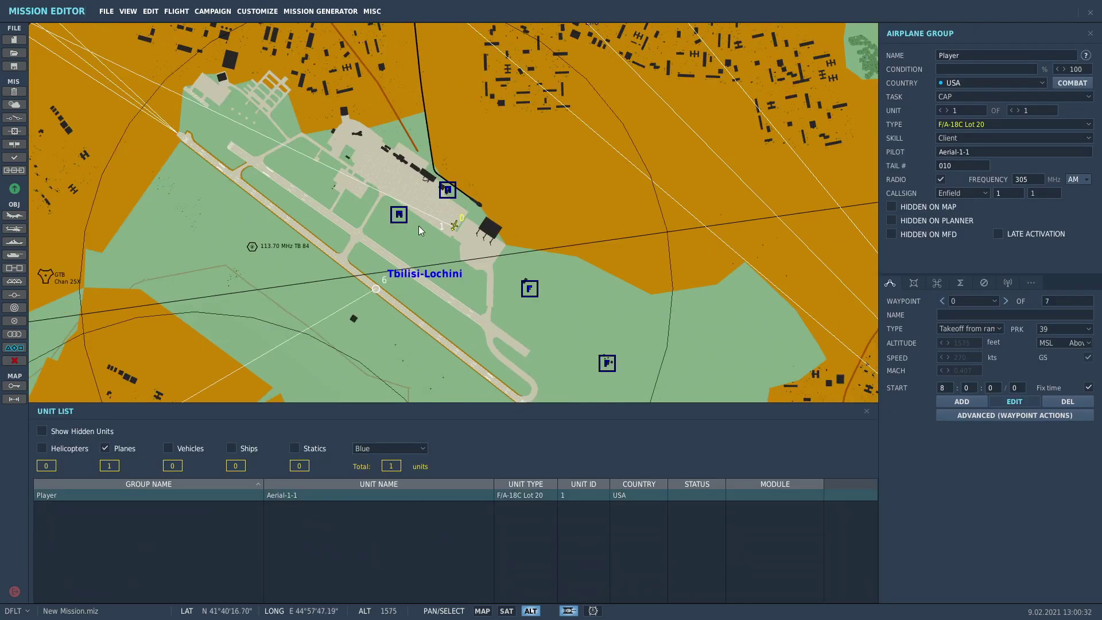
left_click_drag(711, 134, 712, 212)
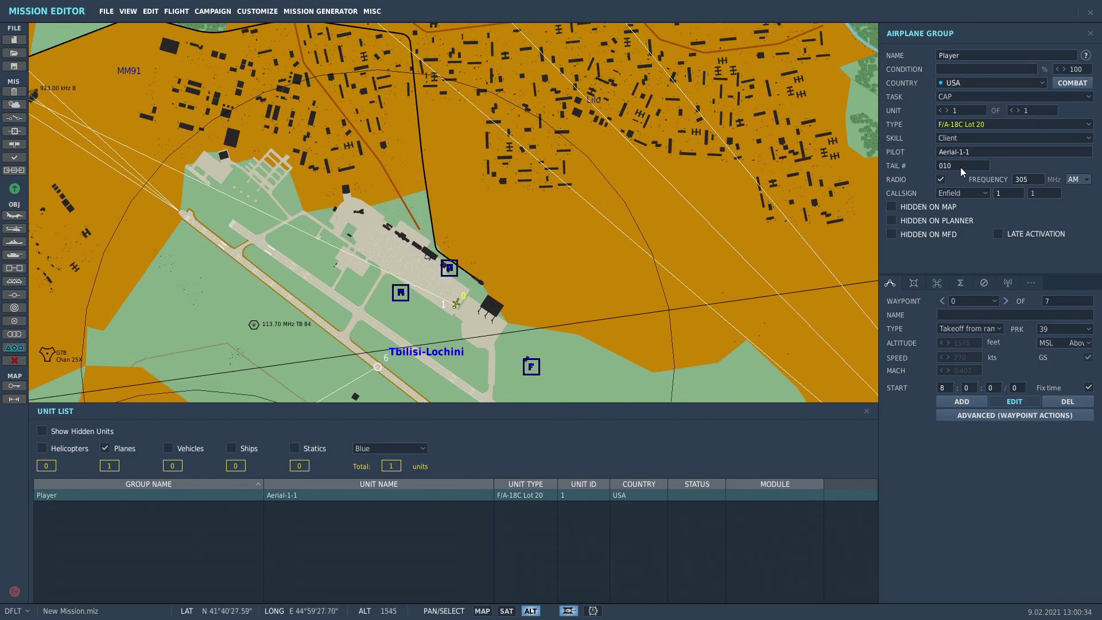
left_click(1018, 111)
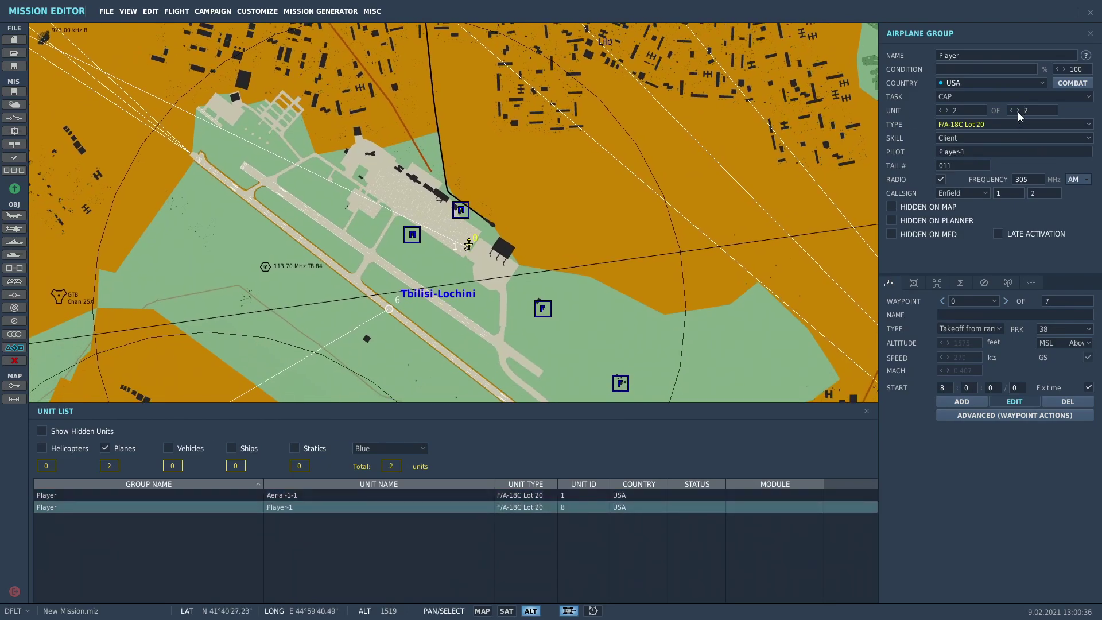
left_click(1017, 111)
left_click(1018, 111)
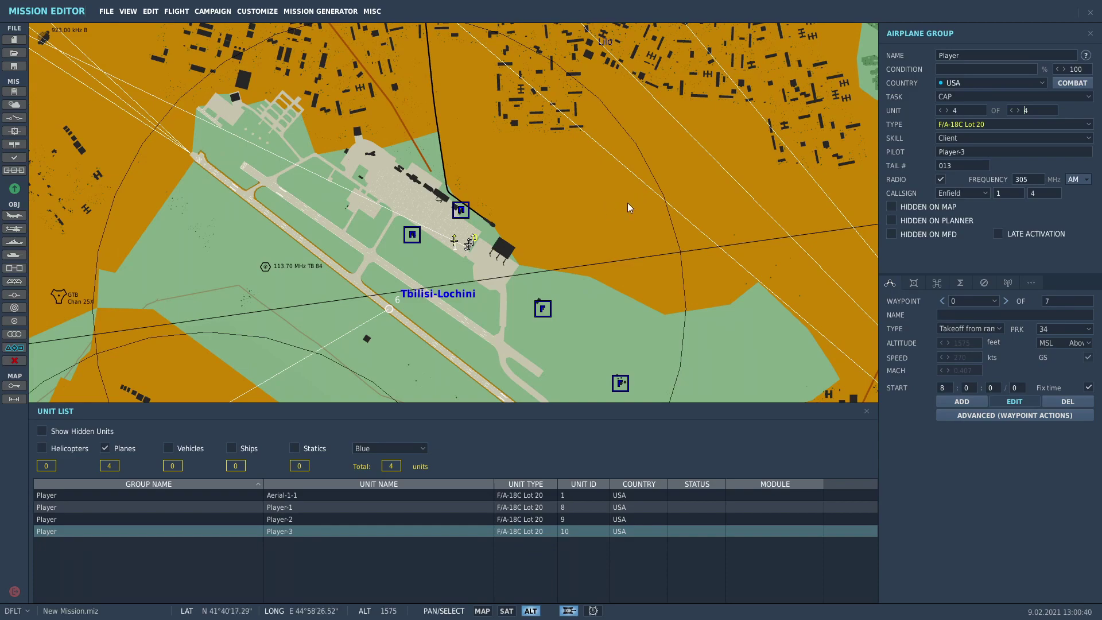
- Review the flight's weapons loadout, close the editors, and select the fourth aircraft
scroll(356, 242, "up", 1)
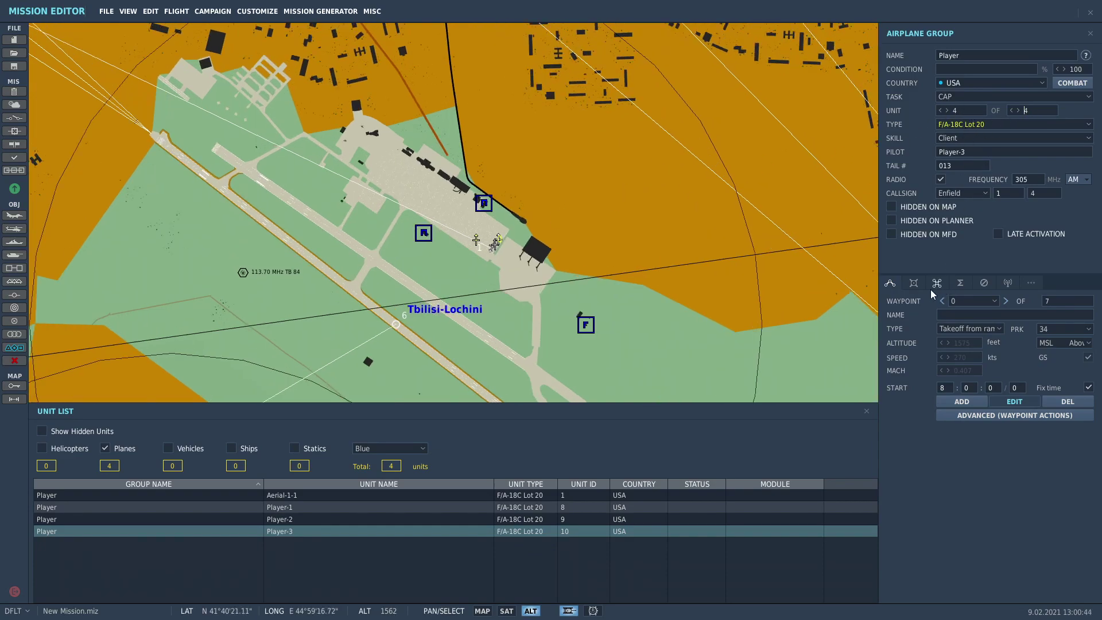
left_click(914, 282)
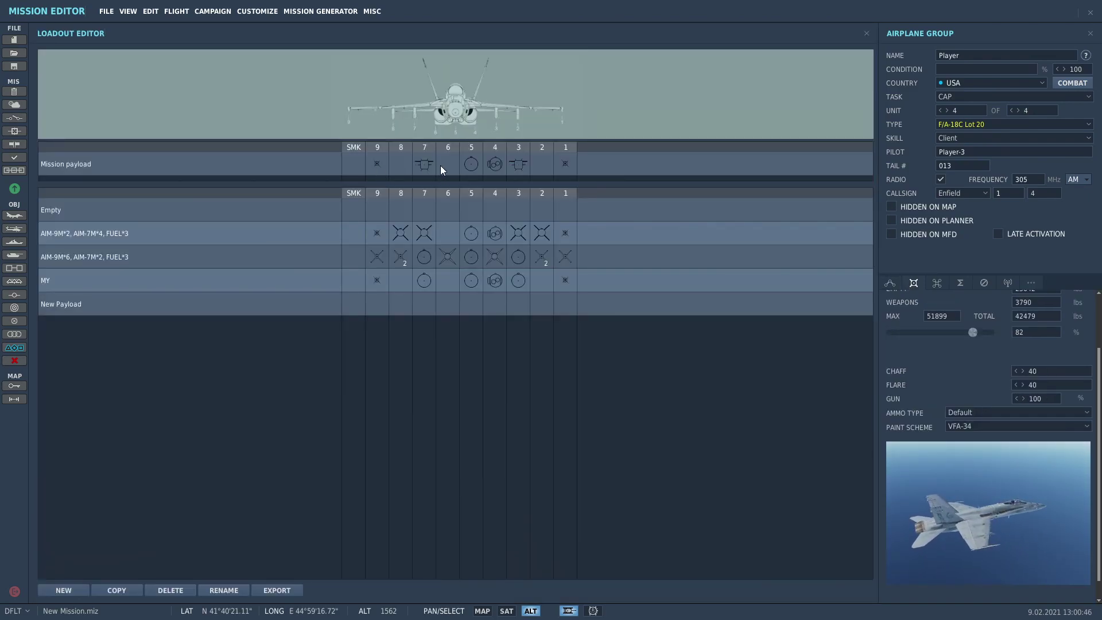
left_click(1090, 34)
scroll(439, 352, "down", 2)
left_click(476, 278)
scroll(694, 382, "down", 6)
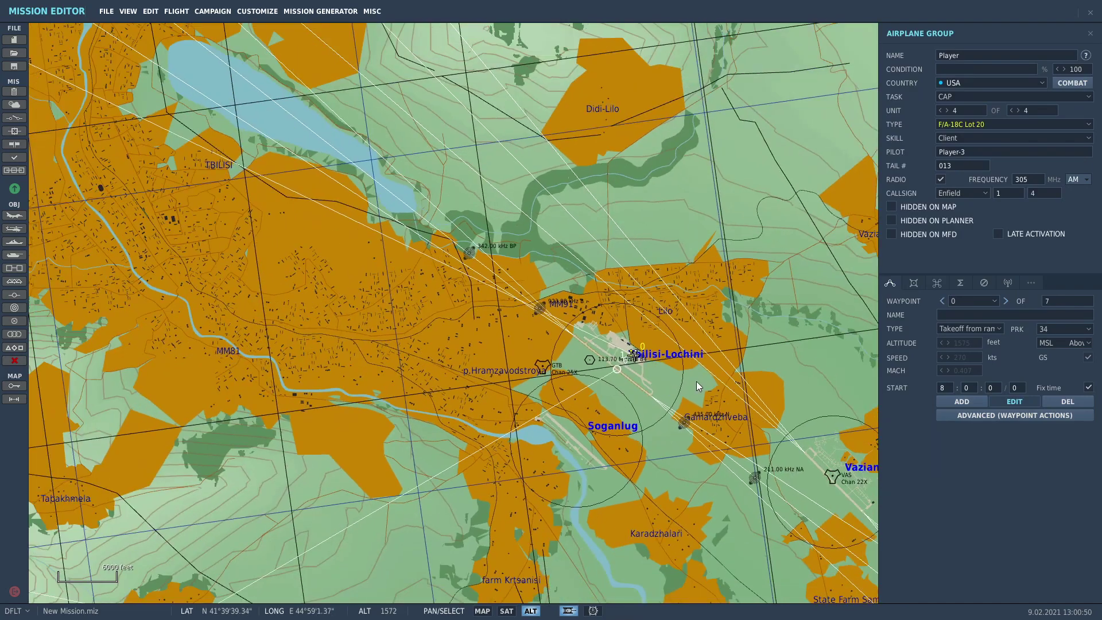
- Switch back to the flight's lead aircraft and deselect the Player flight
scroll(670, 312, "down", 1)
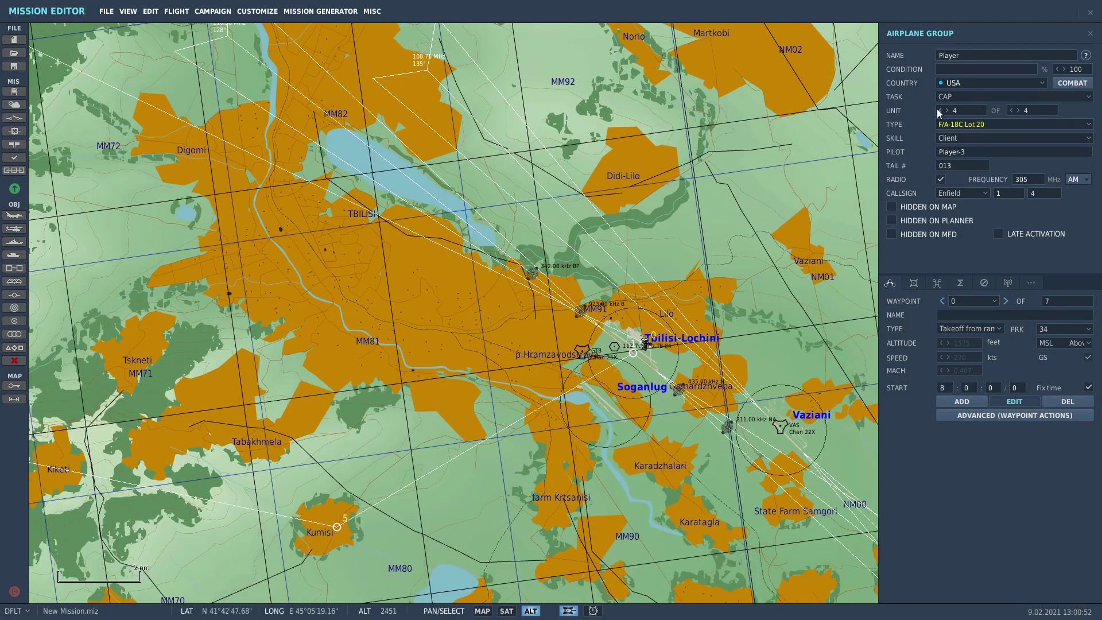
left_click(941, 110)
scroll(448, 313, "down", 2)
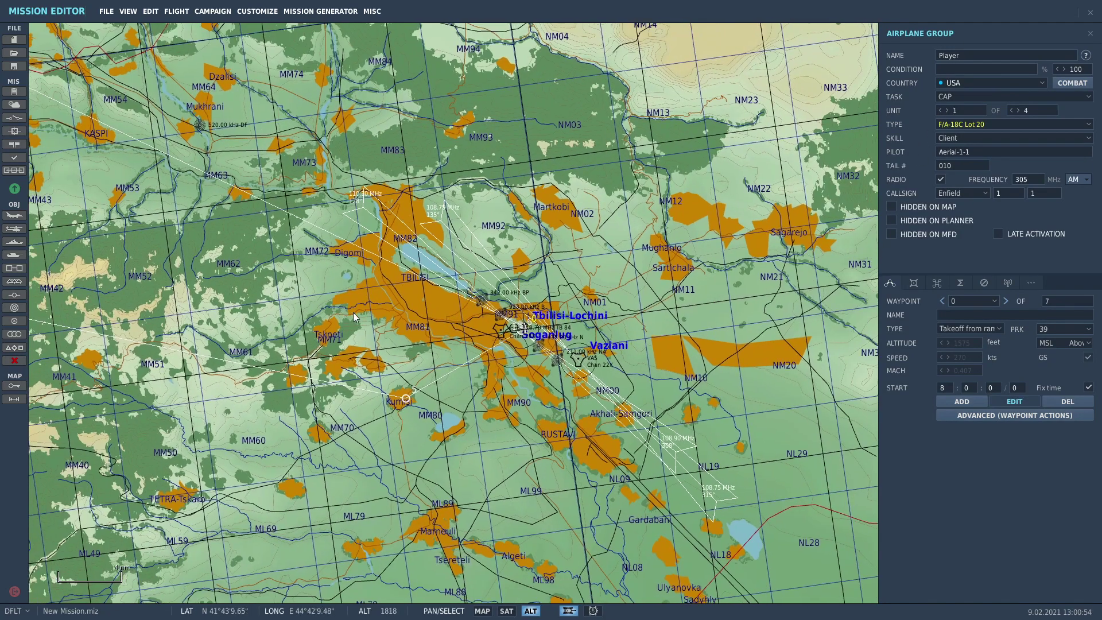
scroll(500, 367, "down", 4)
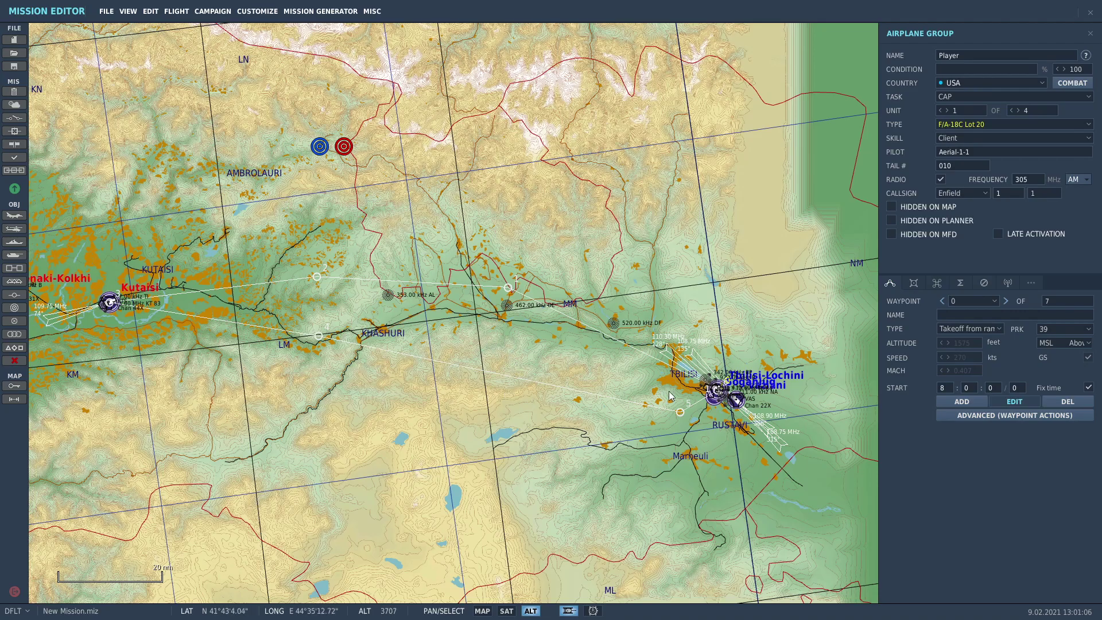
scroll(720, 371, "up", 2)
scroll(721, 402, "up", 3)
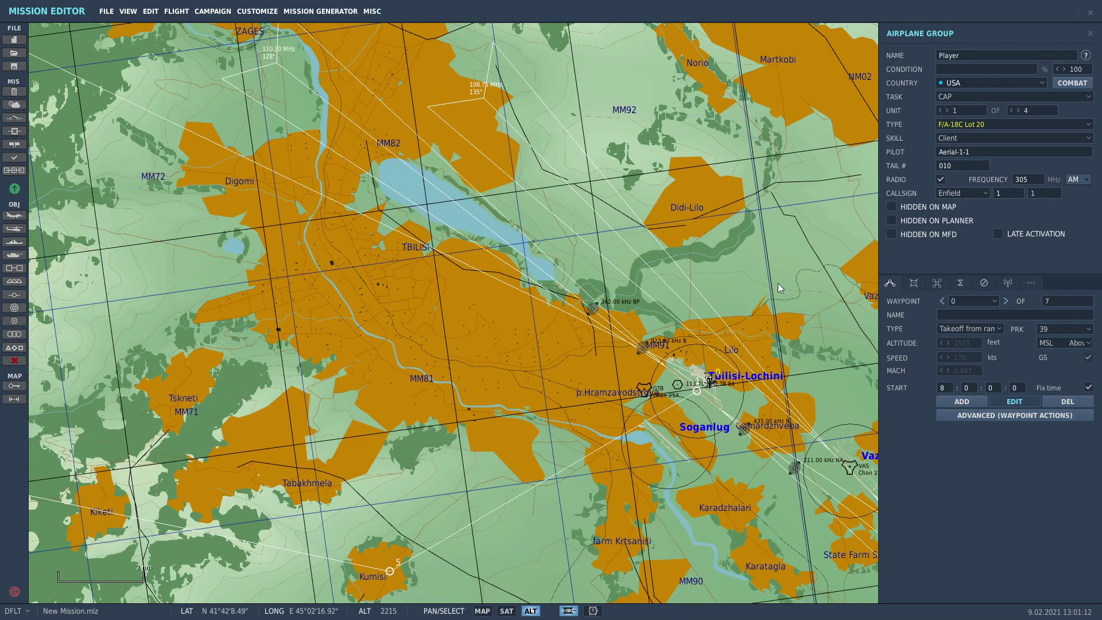
scroll(634, 404, "down", 2)
scroll(778, 418, "up", 3)
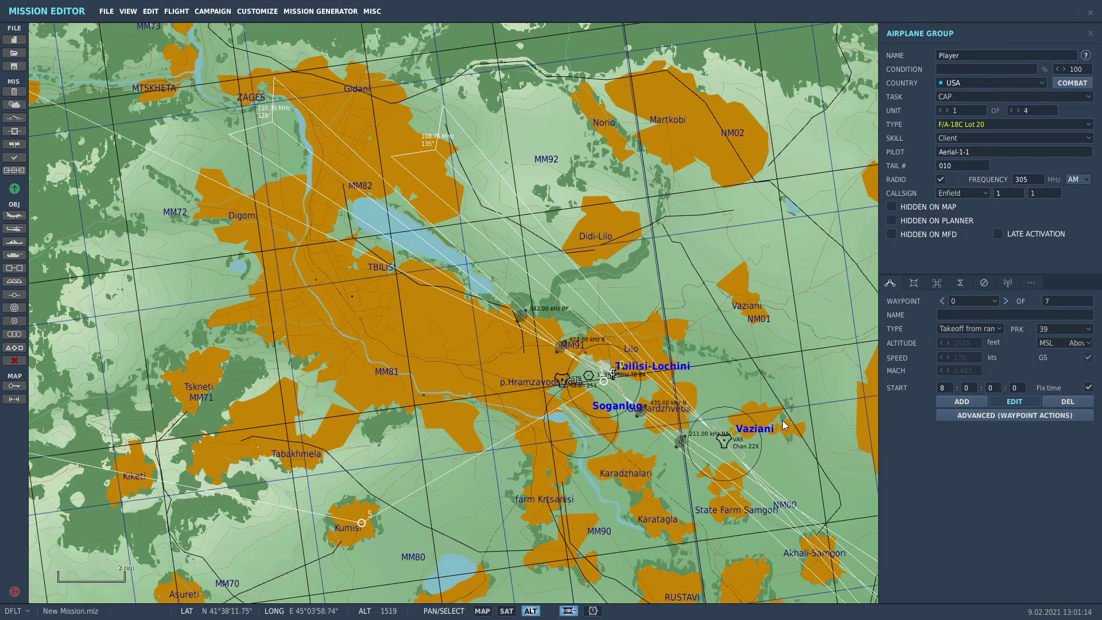
left_click(471, 363)
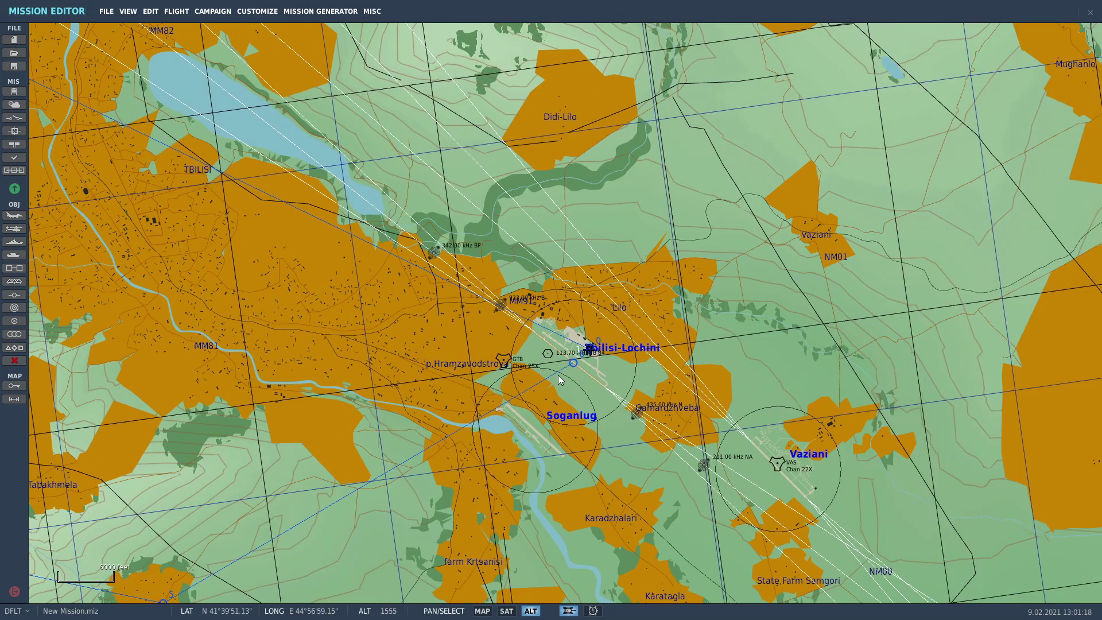
- Pan and zoom the map to centre on Vaziani airfield
scroll(756, 449, "up", 3)
left_click_drag(583, 439, 529, 359)
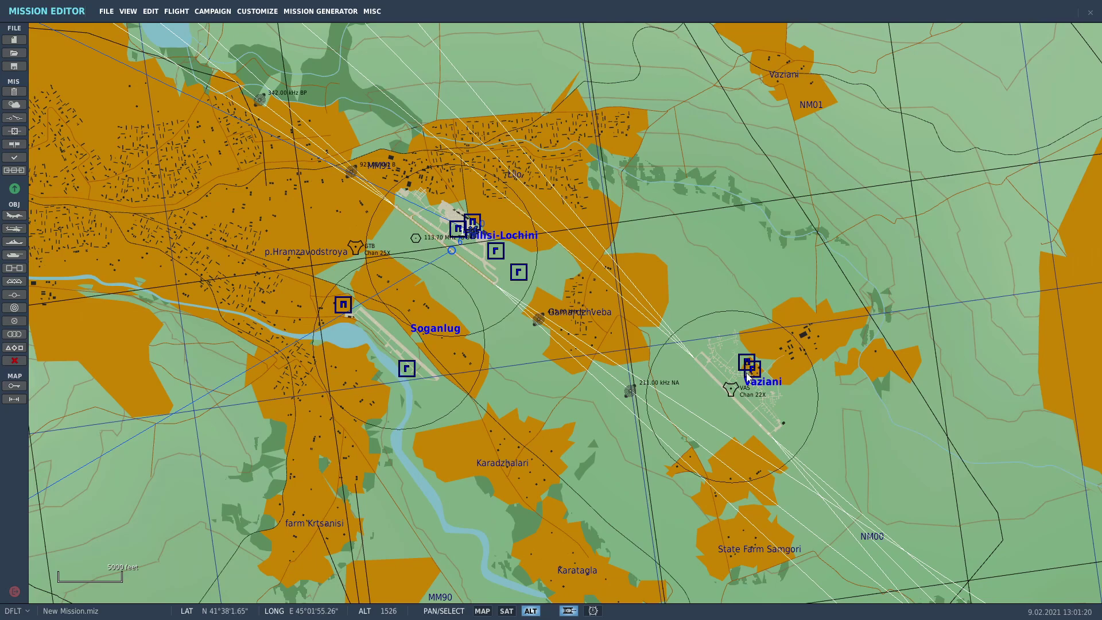
scroll(494, 393, "up", 2)
scroll(799, 432, "up", 6)
left_click_drag(640, 409, 528, 404)
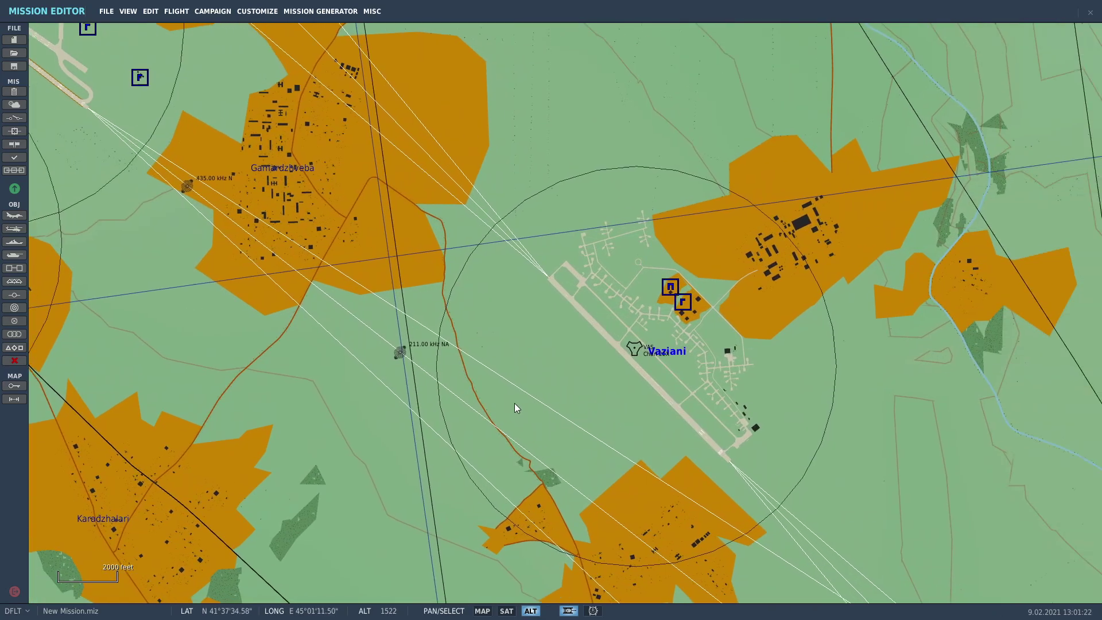
scroll(373, 379, "down", 2)
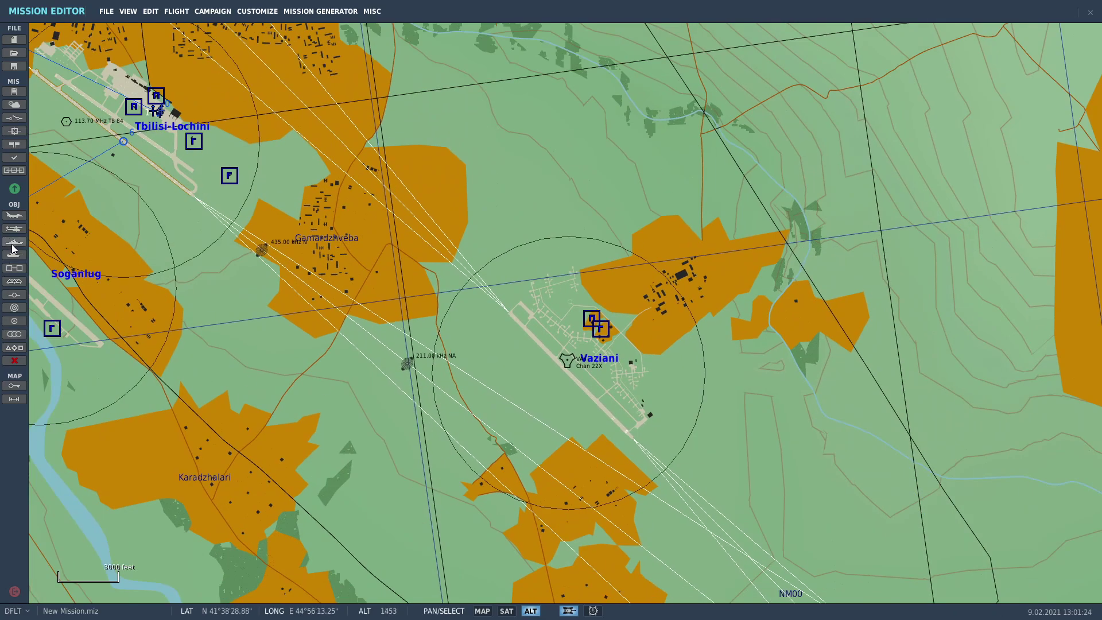
- Start a new airplane group and set its type to E-3A
left_click(15, 216)
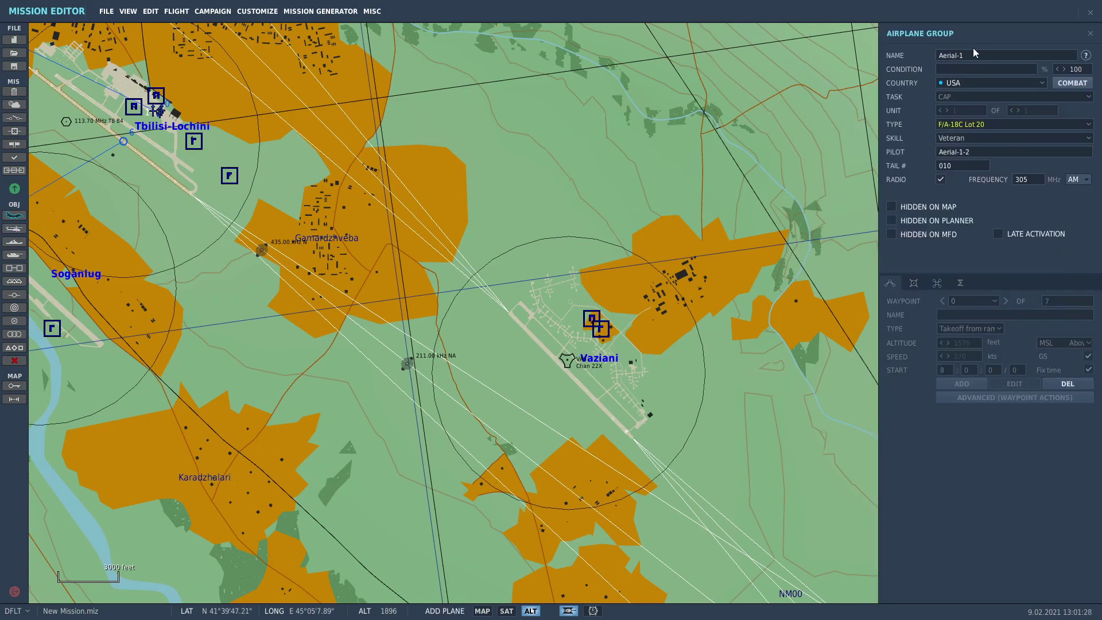
left_click(976, 124)
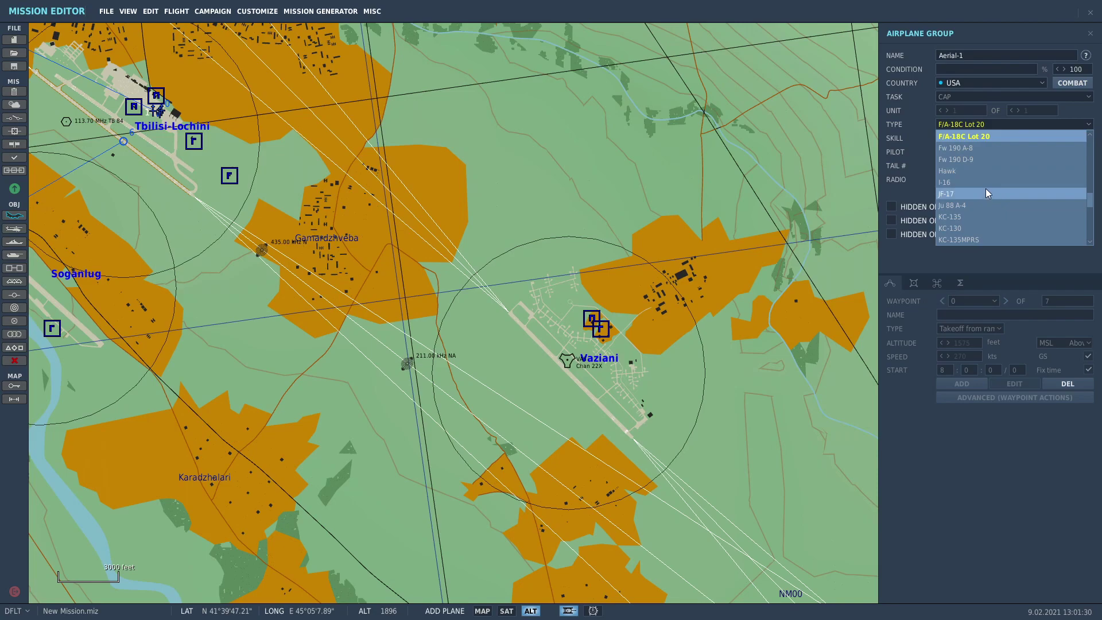
scroll(973, 177, "down", 1)
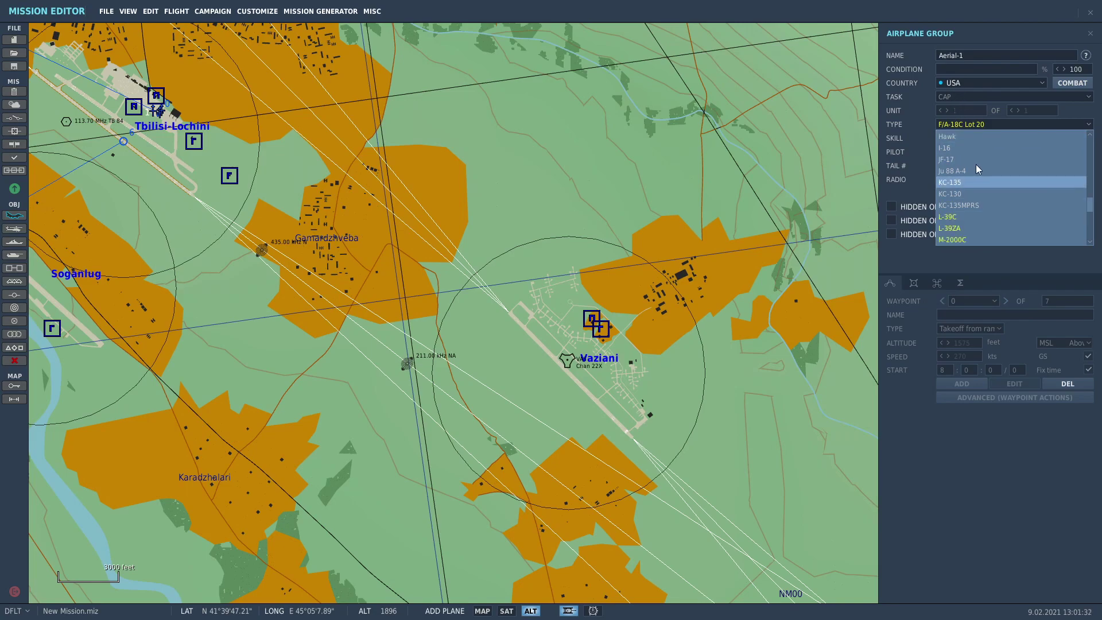
scroll(1091, 206, "up", 1)
left_click_drag(1091, 206, 1095, 168)
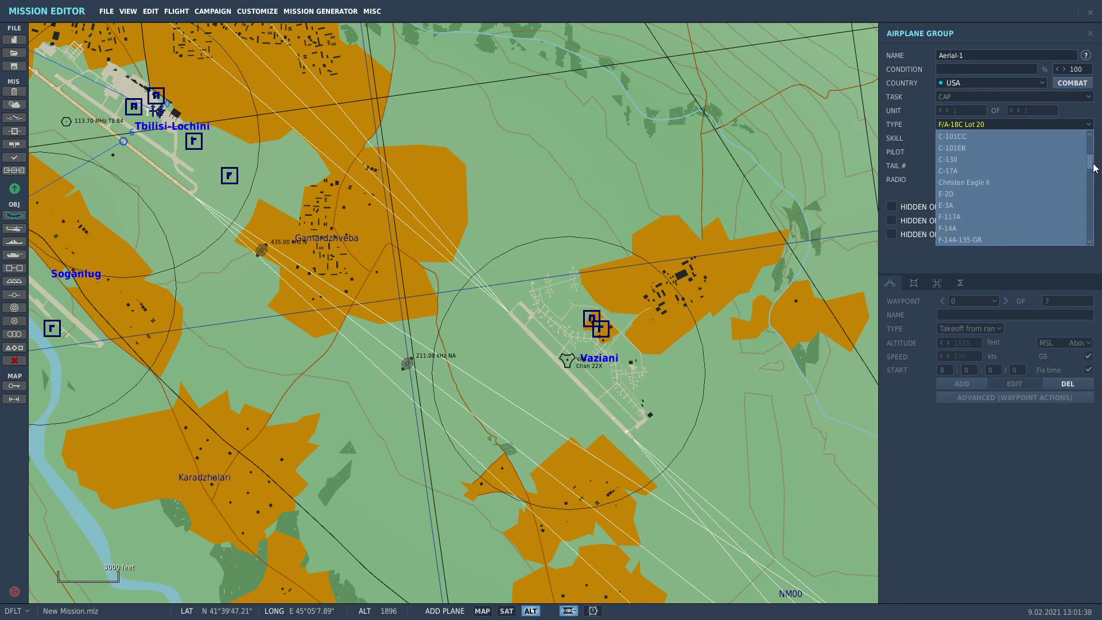
left_click(1003, 208)
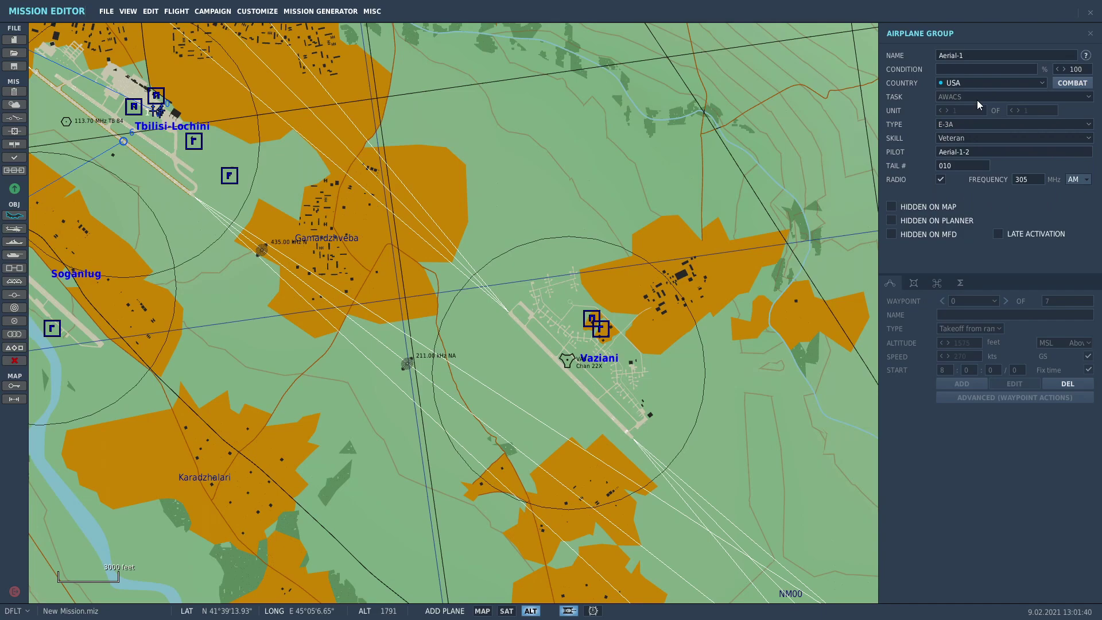
- Keep the AWACS task, set skill to Ace, and place the group at Vaziani
left_click(953, 96)
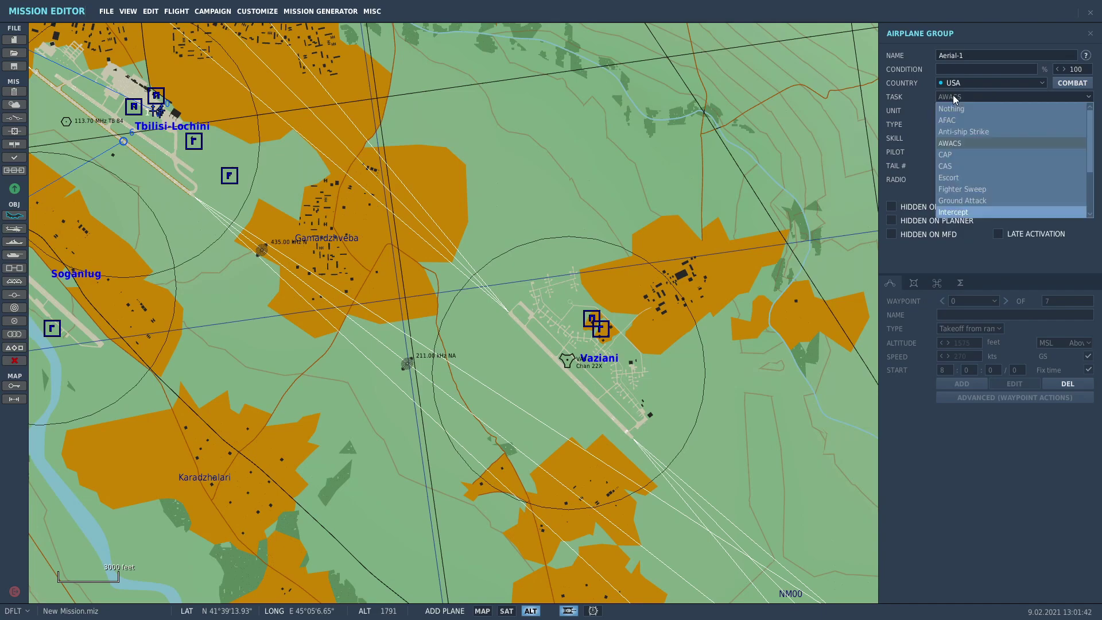
left_click(976, 154)
left_click(957, 98)
left_click(958, 100)
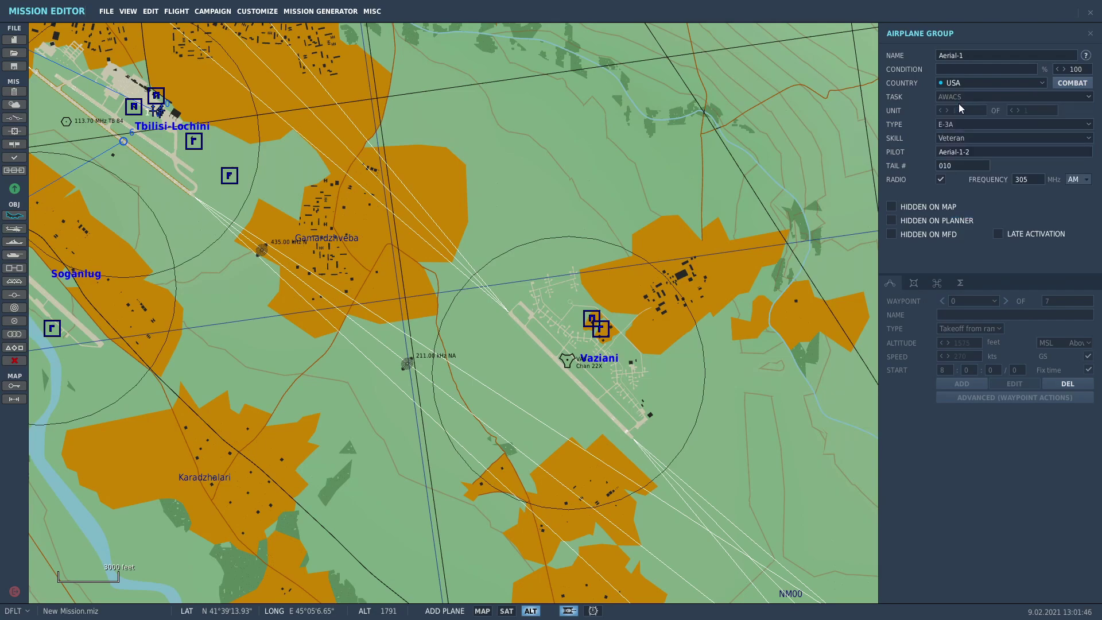
left_click(954, 138)
left_click(965, 183)
left_click(584, 370)
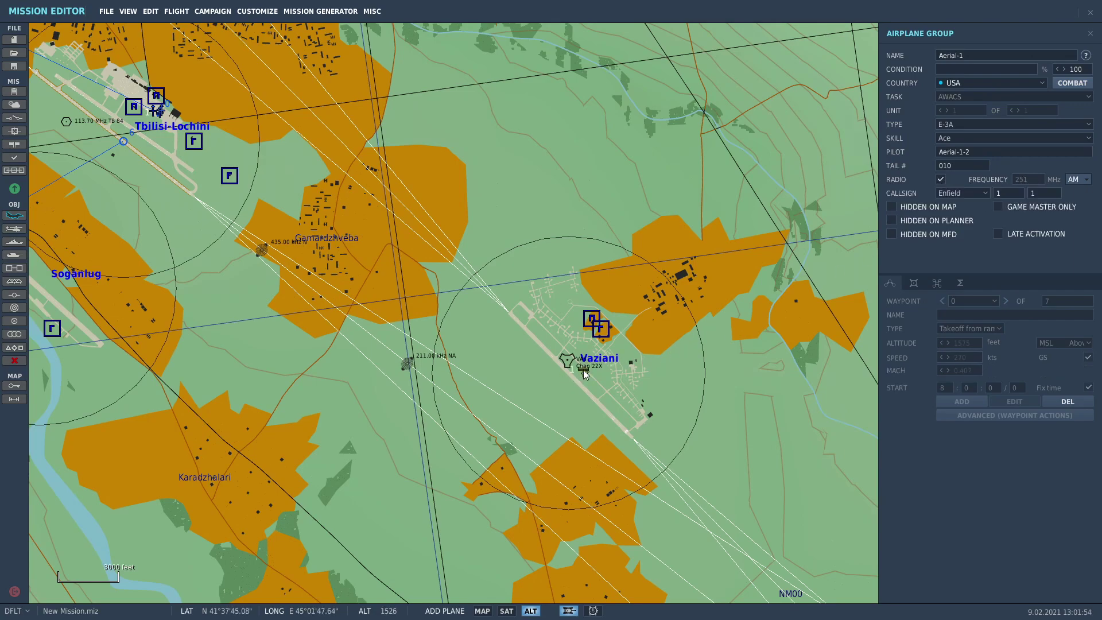
- Zoom in and recentre the map over Vaziani airfield
scroll(597, 361, "up", 1)
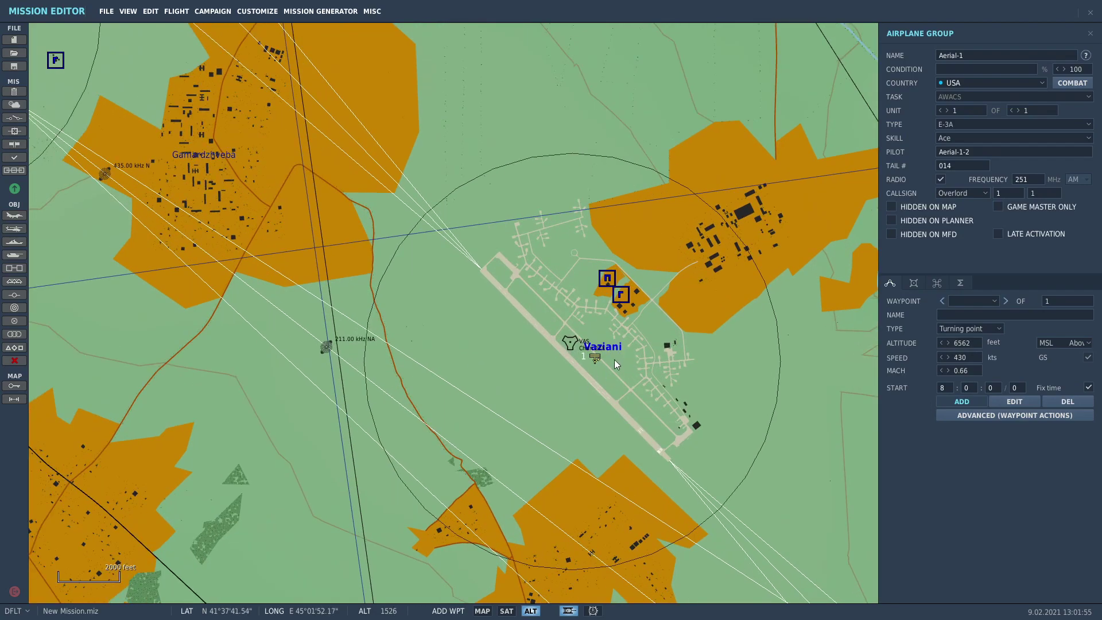
scroll(589, 360, "up", 1)
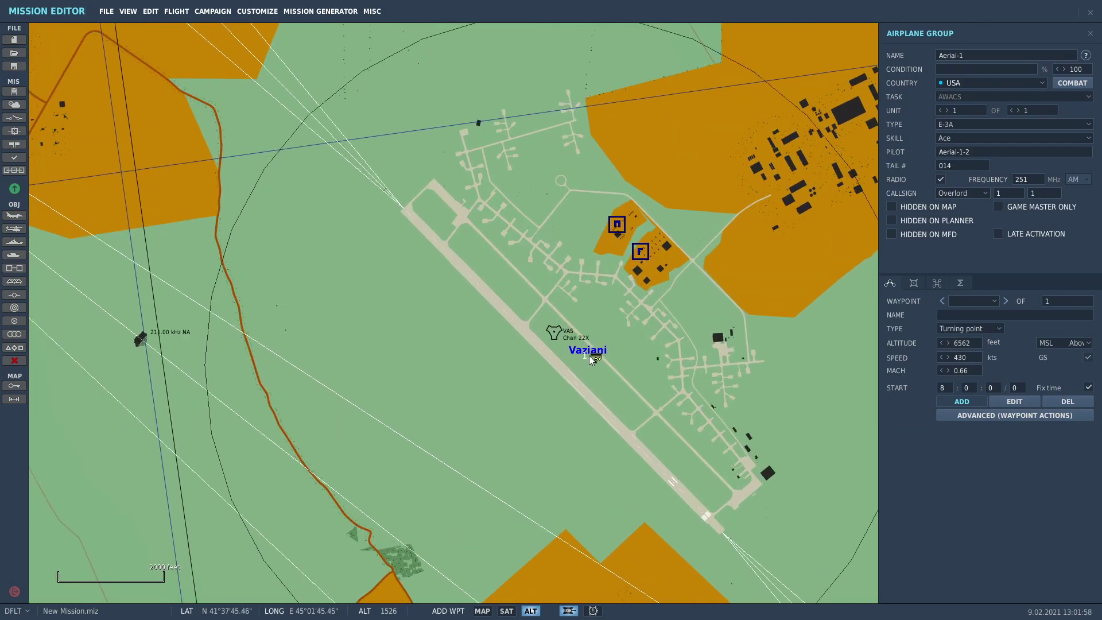
scroll(591, 359, "up", 1)
scroll(142, 236, "down", 1)
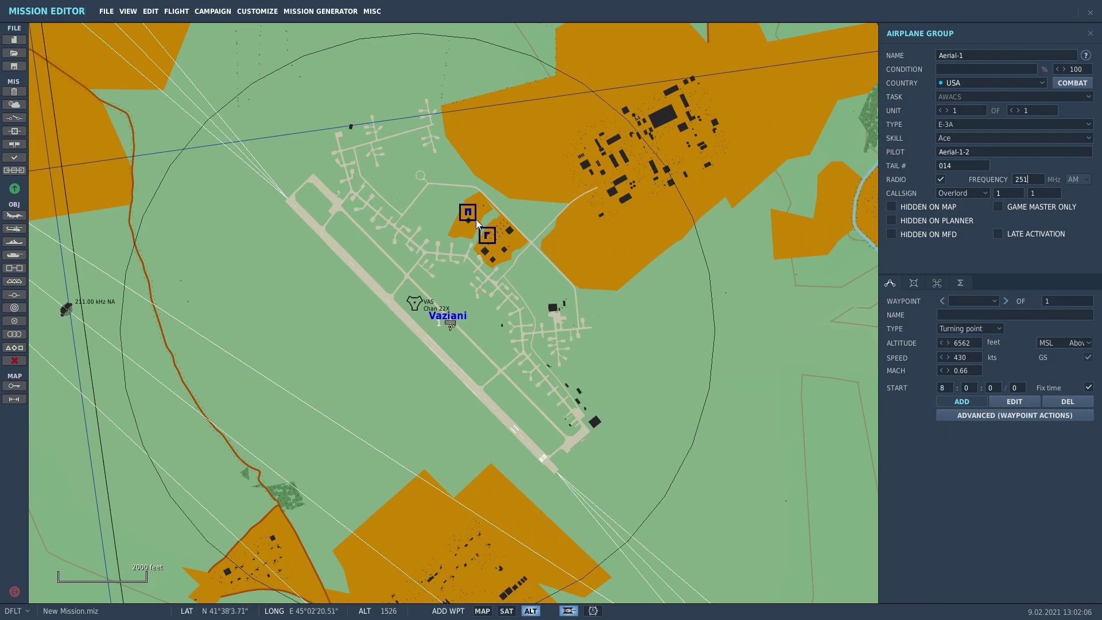
right_click_drag(357, 184, 393, 261)
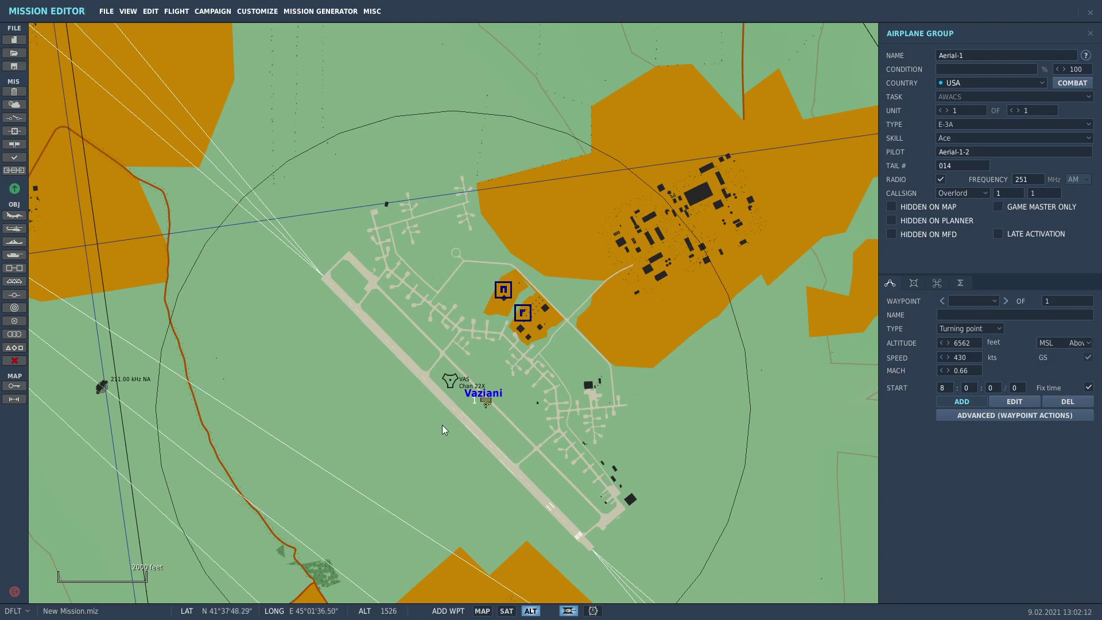
right_click_drag(480, 298, 507, 333)
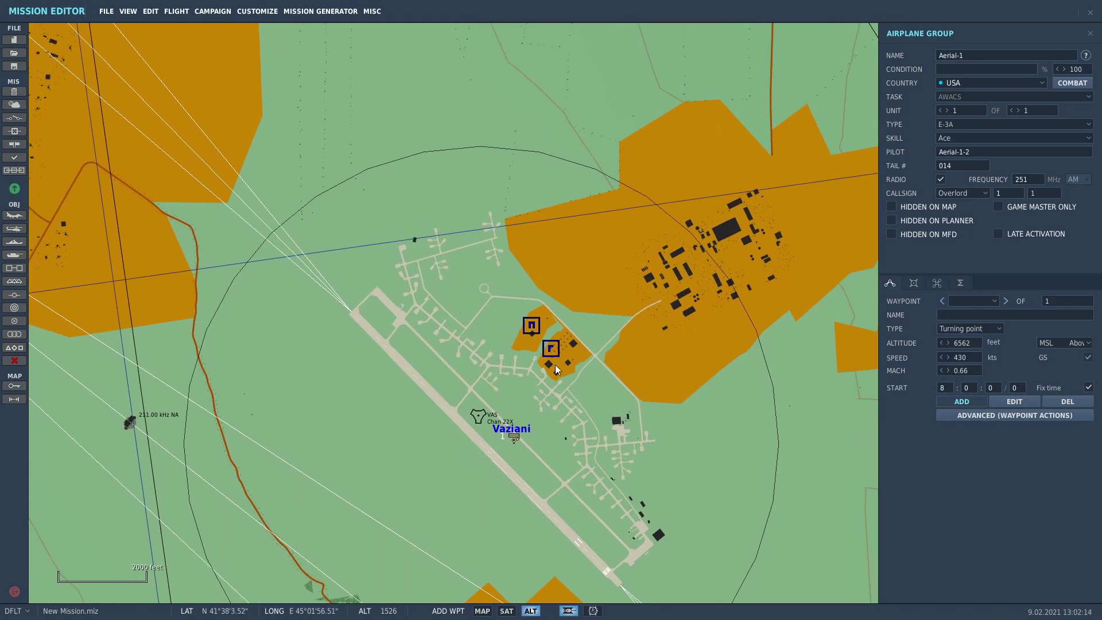
right_click_drag(676, 360, 691, 303)
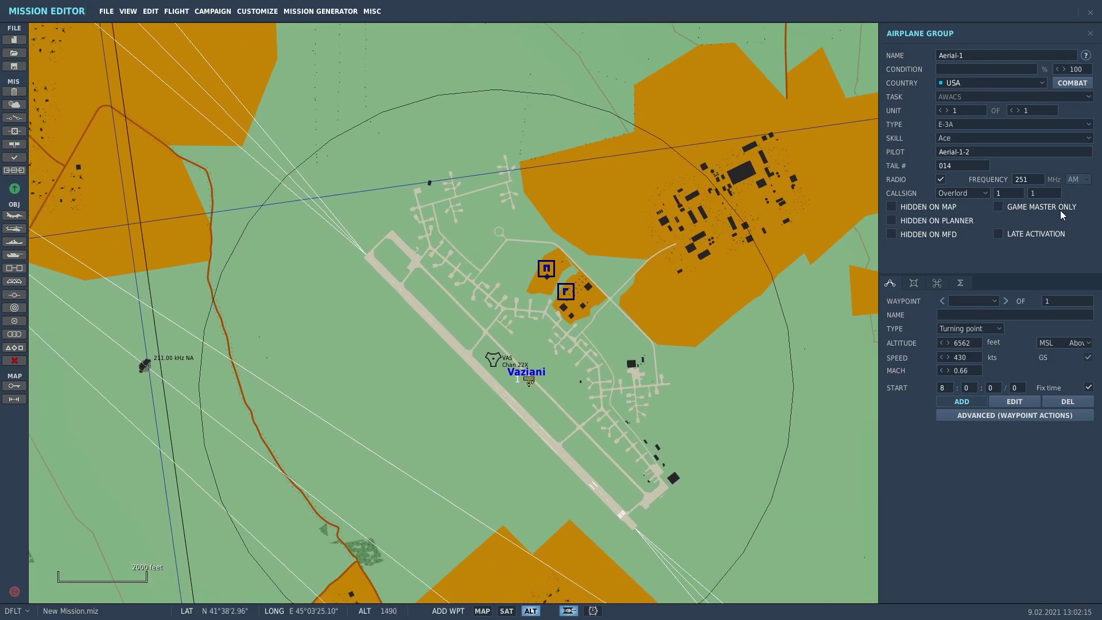
- Enter 305 as the radio frequency and leave the callsign on Overlord
double_click(1026, 182)
type("3058")
key("BackSpace")
left_click(962, 192)
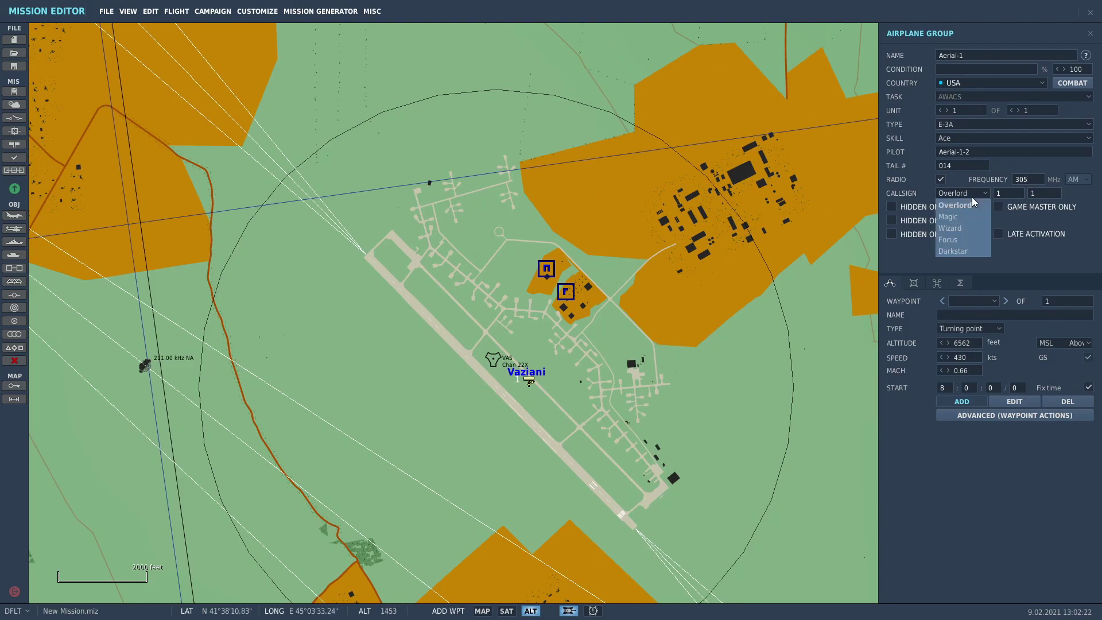
left_click(951, 208)
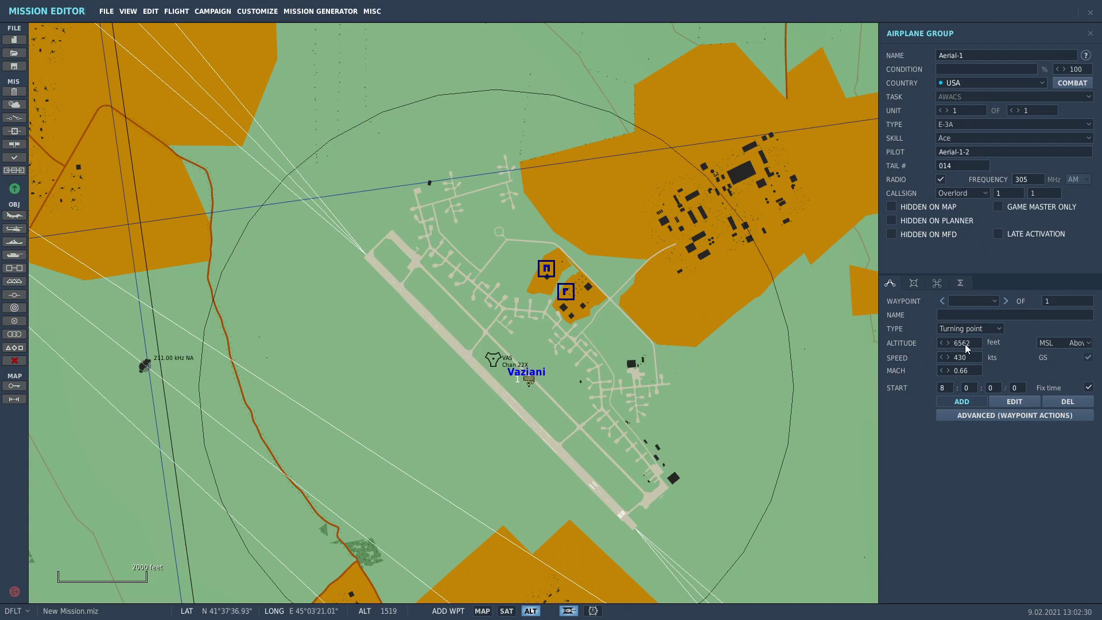
- Set the first waypoint type to Takeoff from runway instead of ramp start
left_click(972, 329)
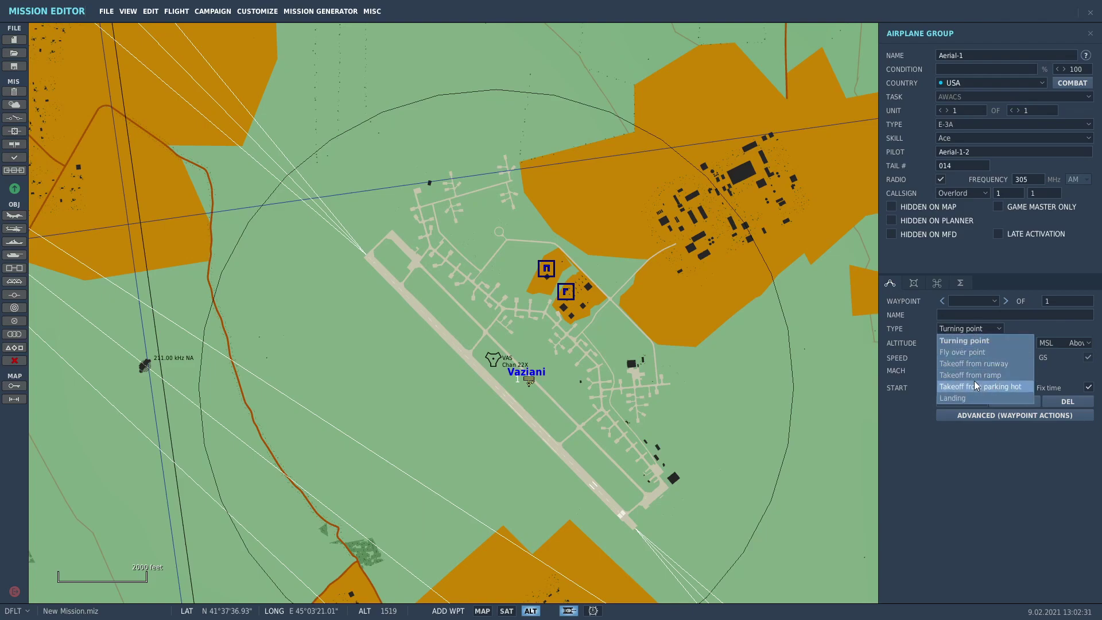
left_click(970, 375)
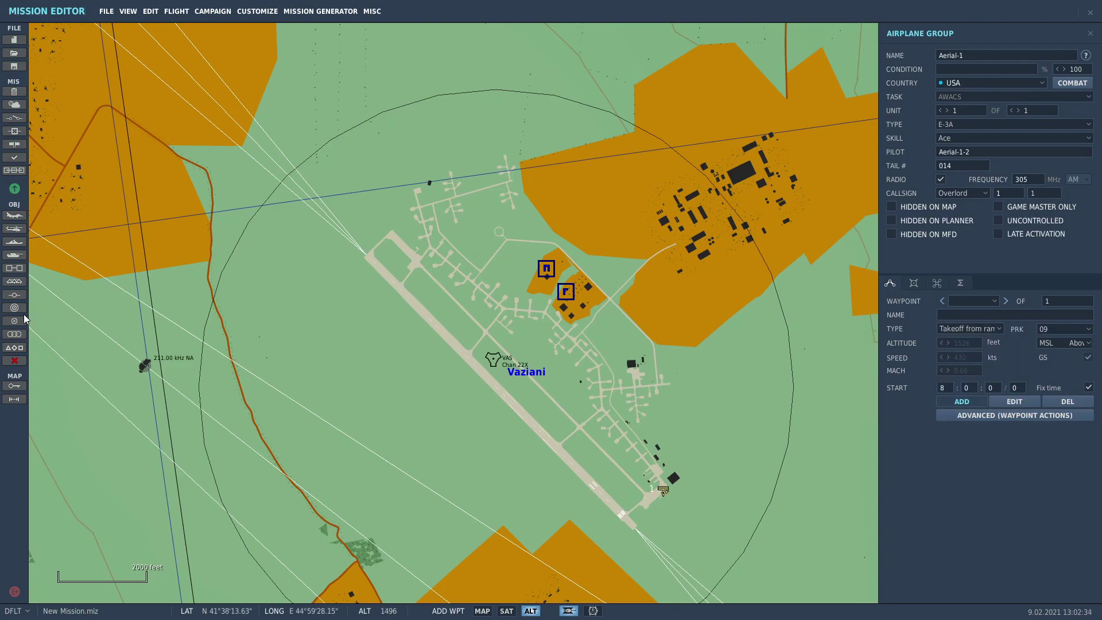
left_click(948, 331)
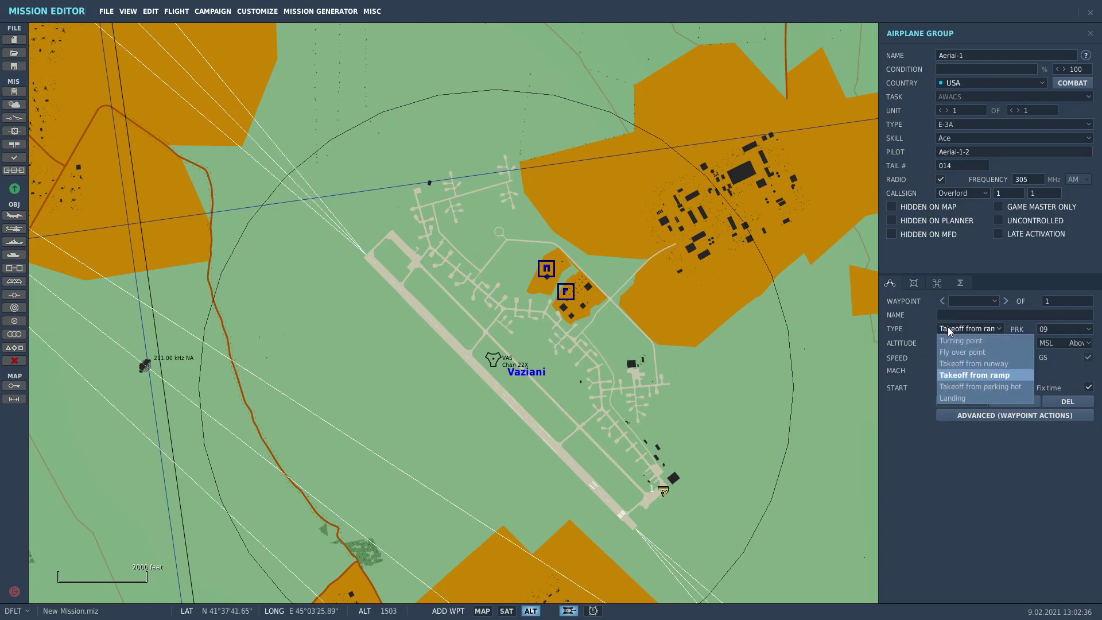
left_click(997, 372)
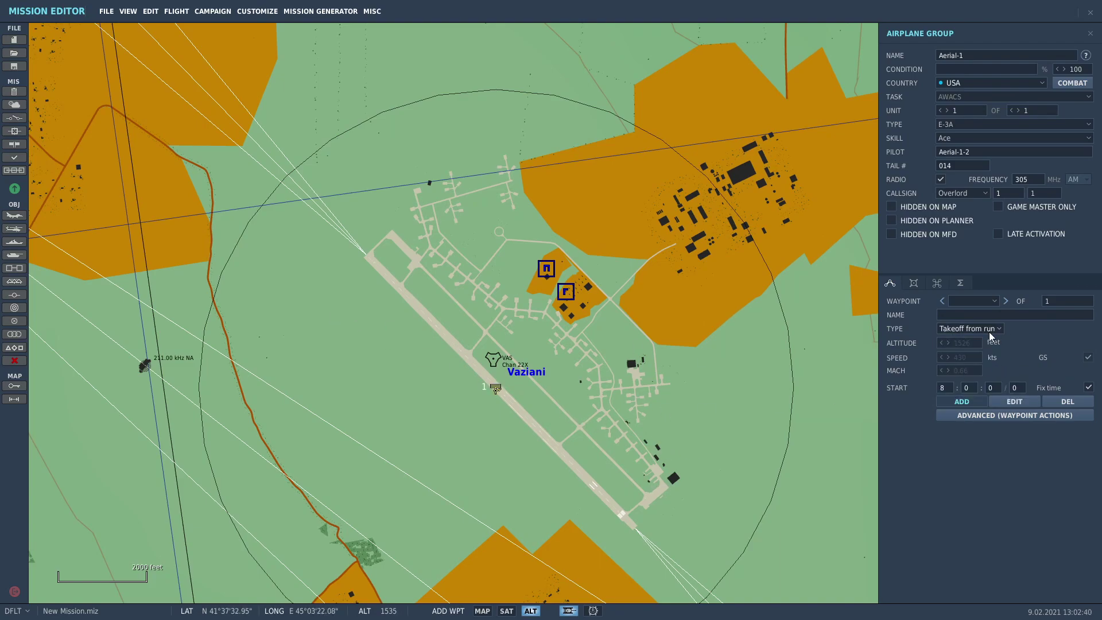
- Display the first waypoint's actions: AWACS and EPLRS(on)
scroll(513, 383, "down", 2)
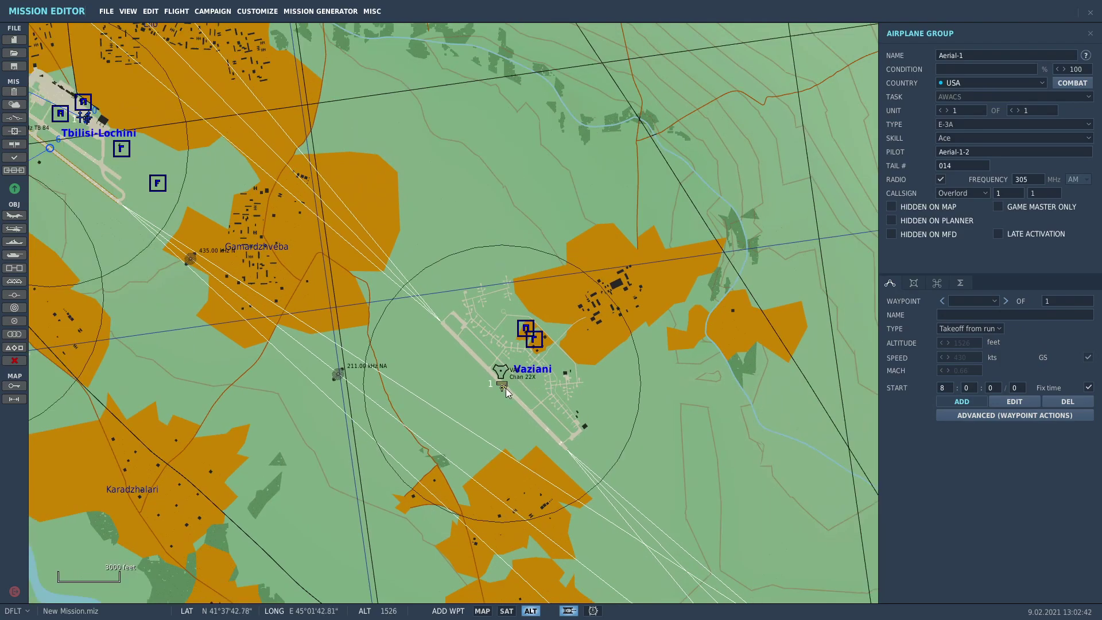
scroll(505, 385, "down", 5)
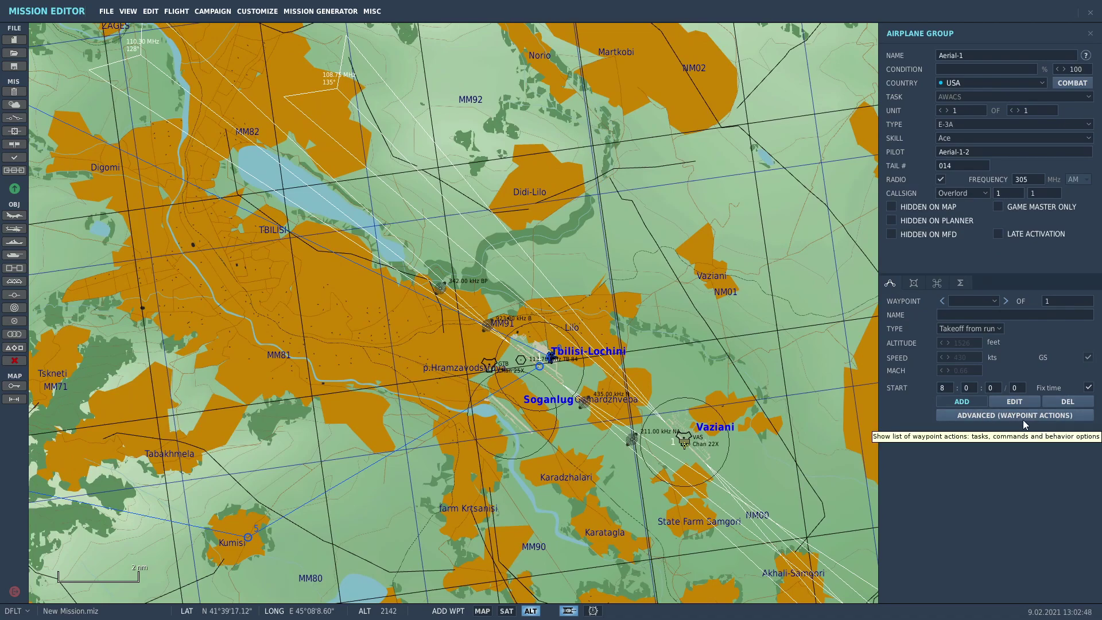
left_click(996, 415)
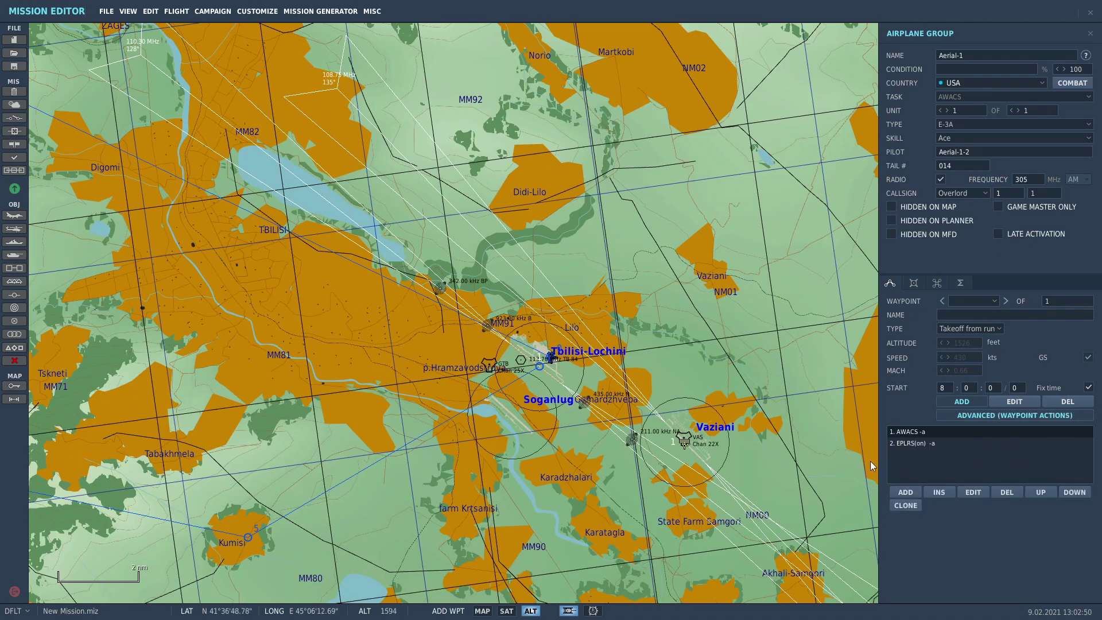
scroll(666, 426, "up", 3)
scroll(666, 426, "up", 6)
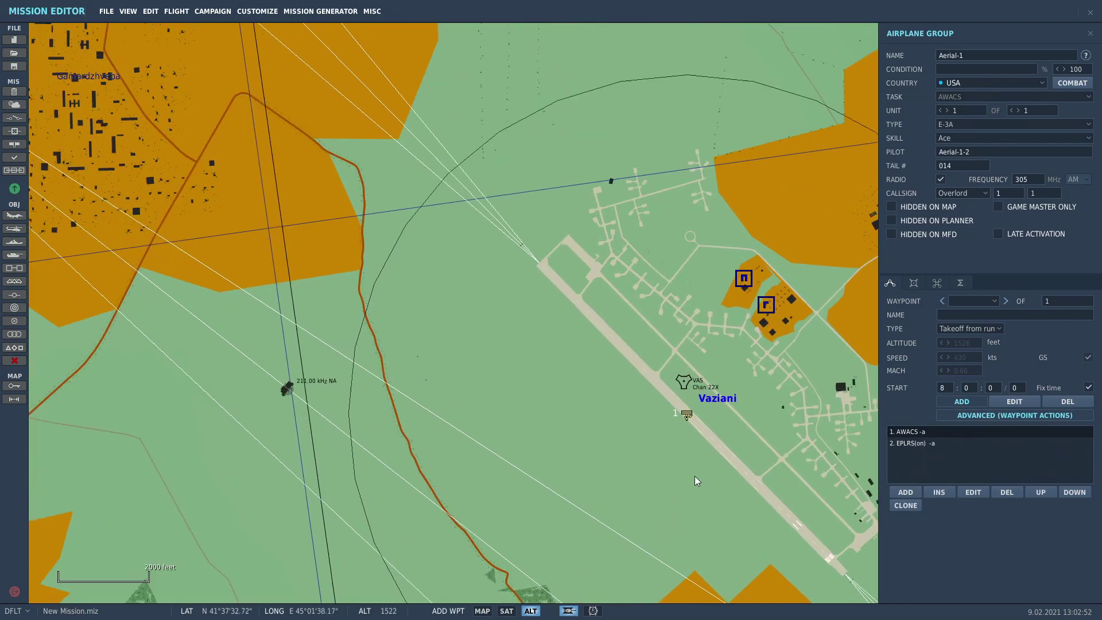
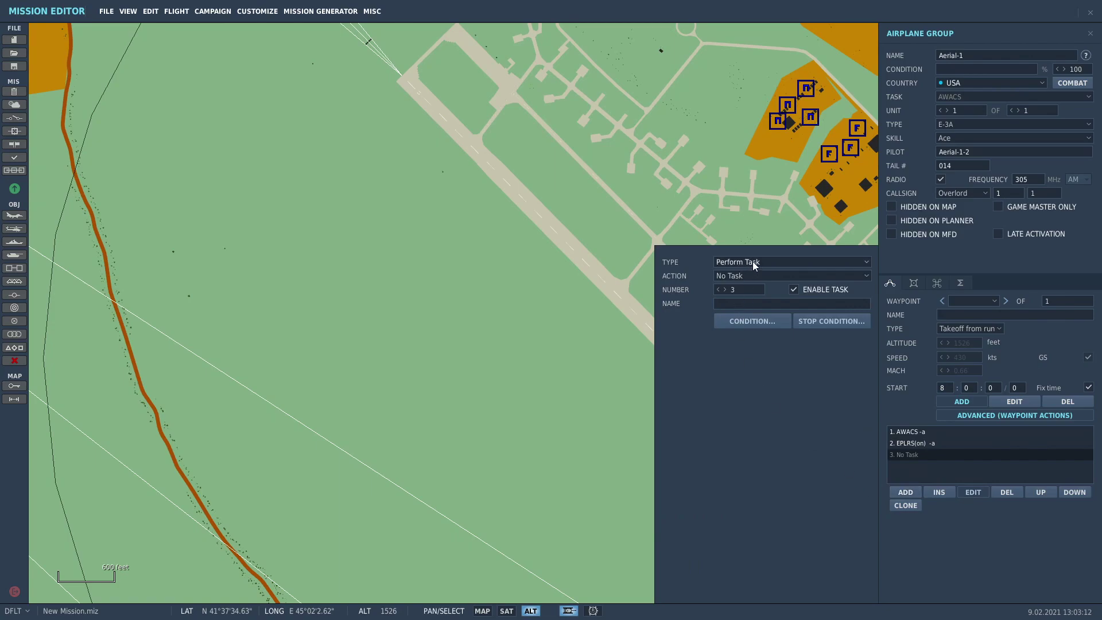
- Delete the duplicate third EPLRS action, leaving only AWACS and EPLRS(on) on the takeoff waypoint
left_click(752, 261)
left_click(755, 296)
left_click(757, 277)
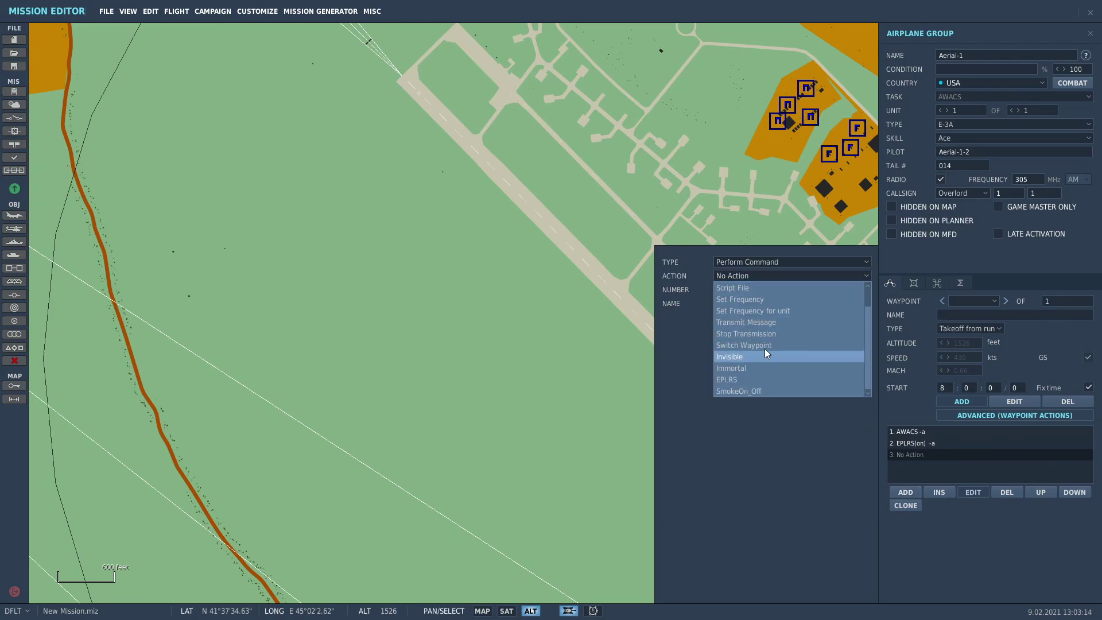
scroll(742, 376, "down", 2)
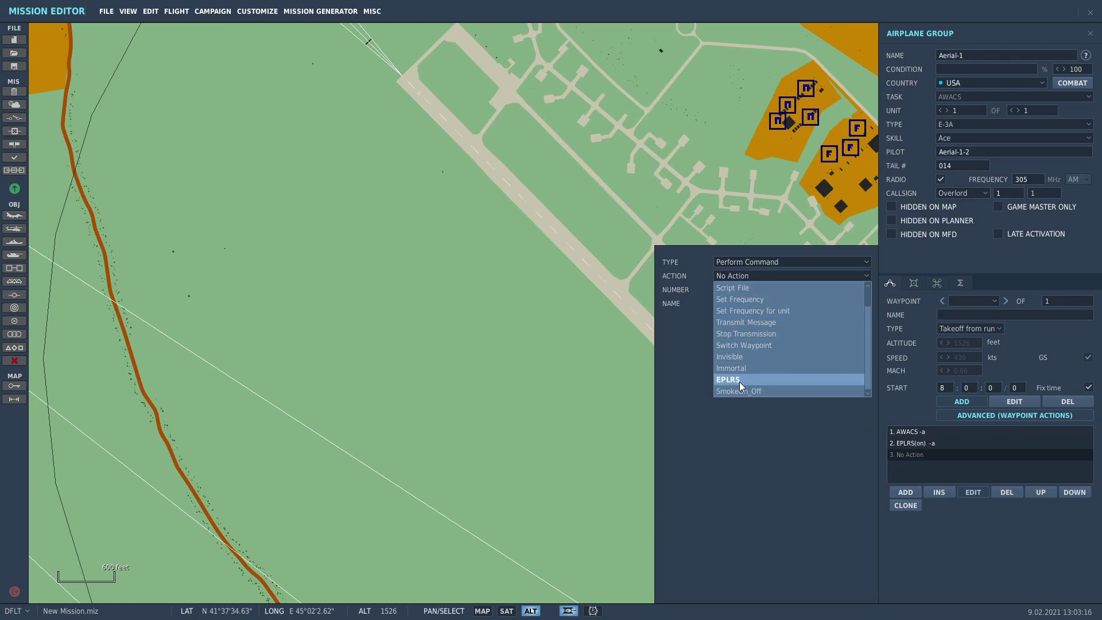
left_click(739, 381)
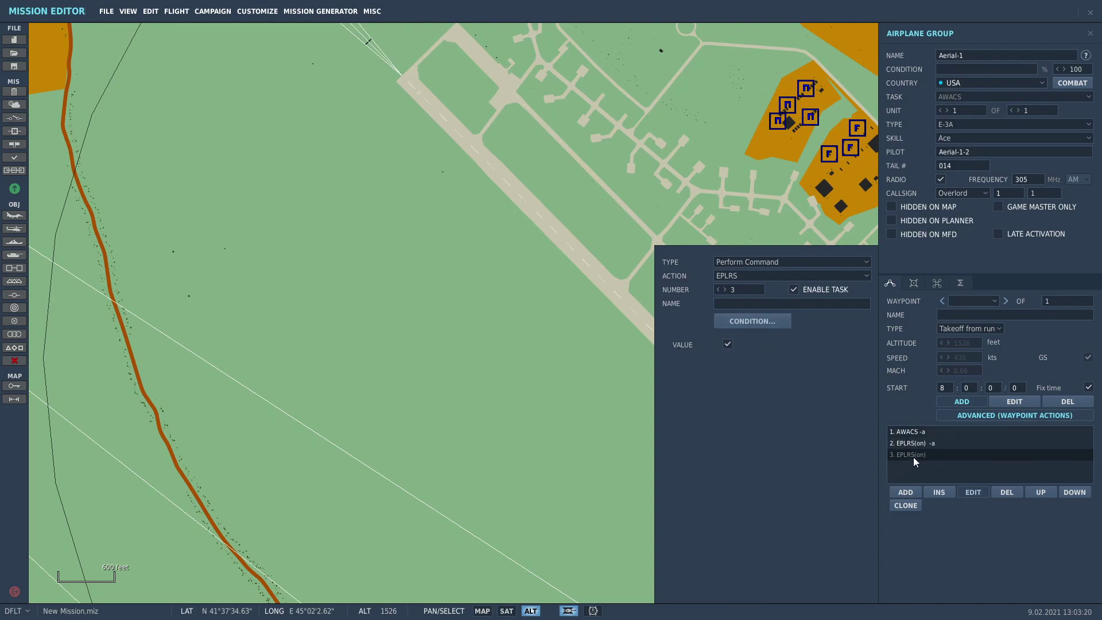
left_click(1009, 492)
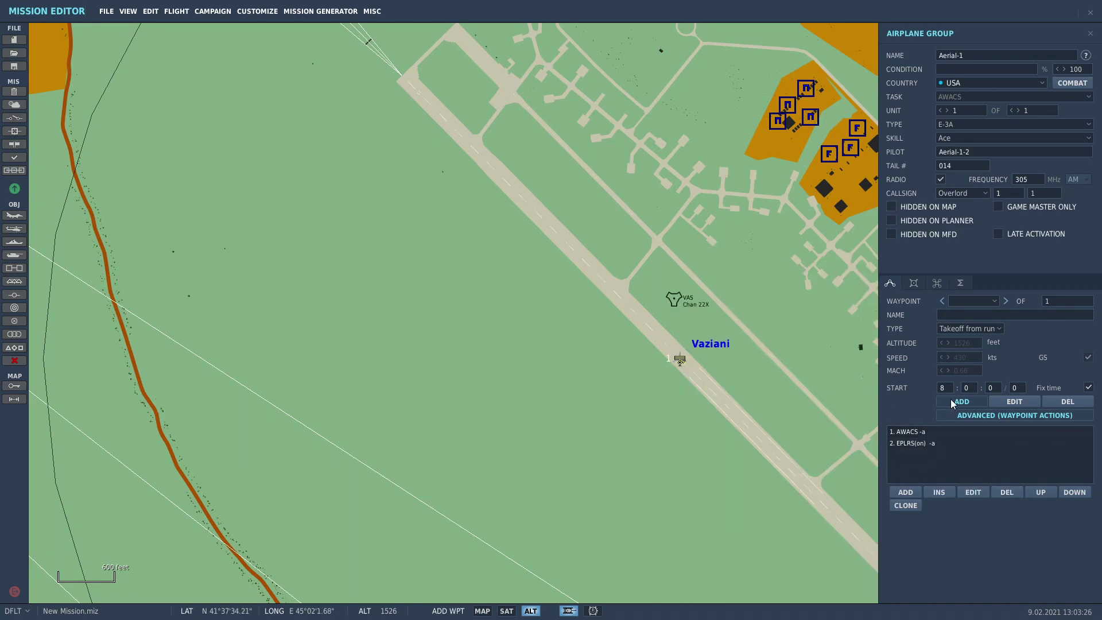
- Zoom and pan the map east from Gori past Kaspi toward Tbilisi and Vaziani
scroll(766, 404, "down", 3)
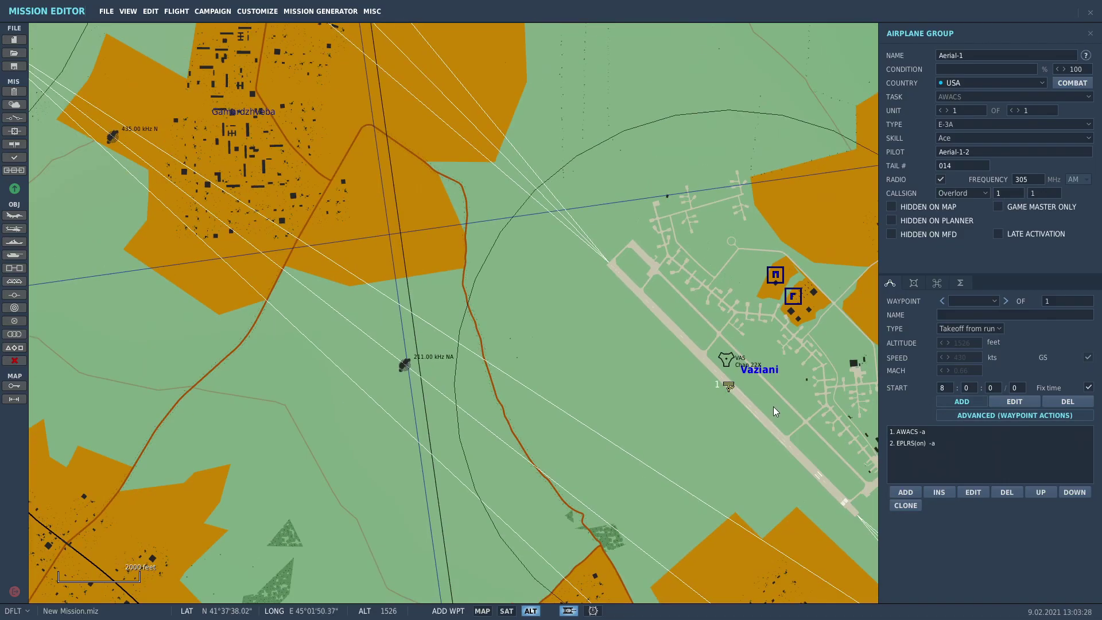
scroll(773, 407, "down", 10)
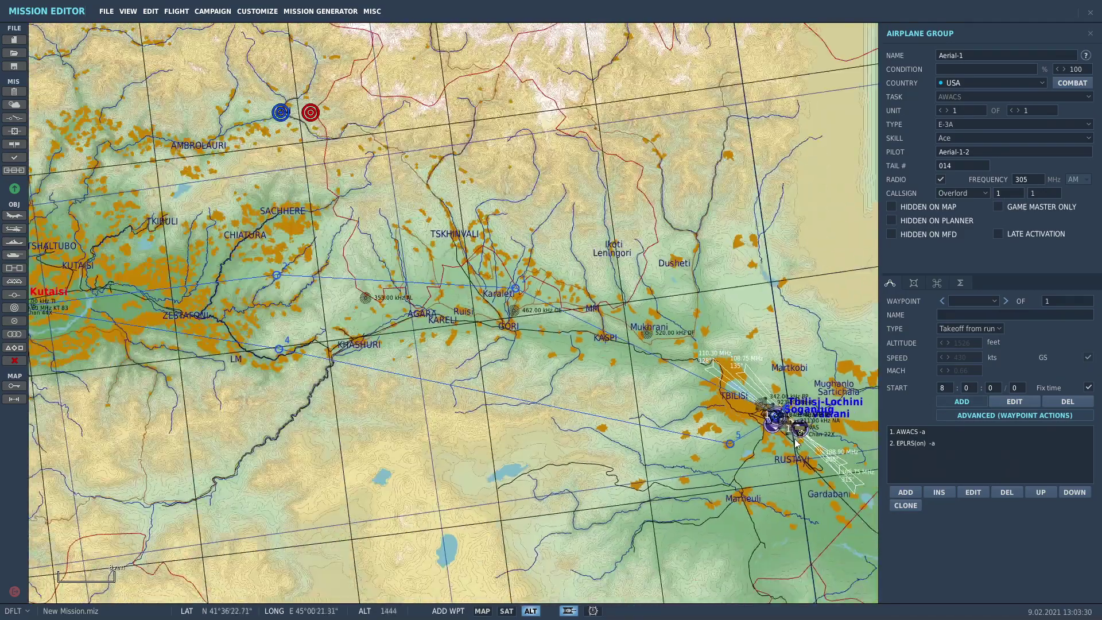
scroll(795, 439, "down", 1)
scroll(591, 422, "up", 2)
right_click_drag(632, 329, 567, 394)
scroll(581, 384, "down", 2)
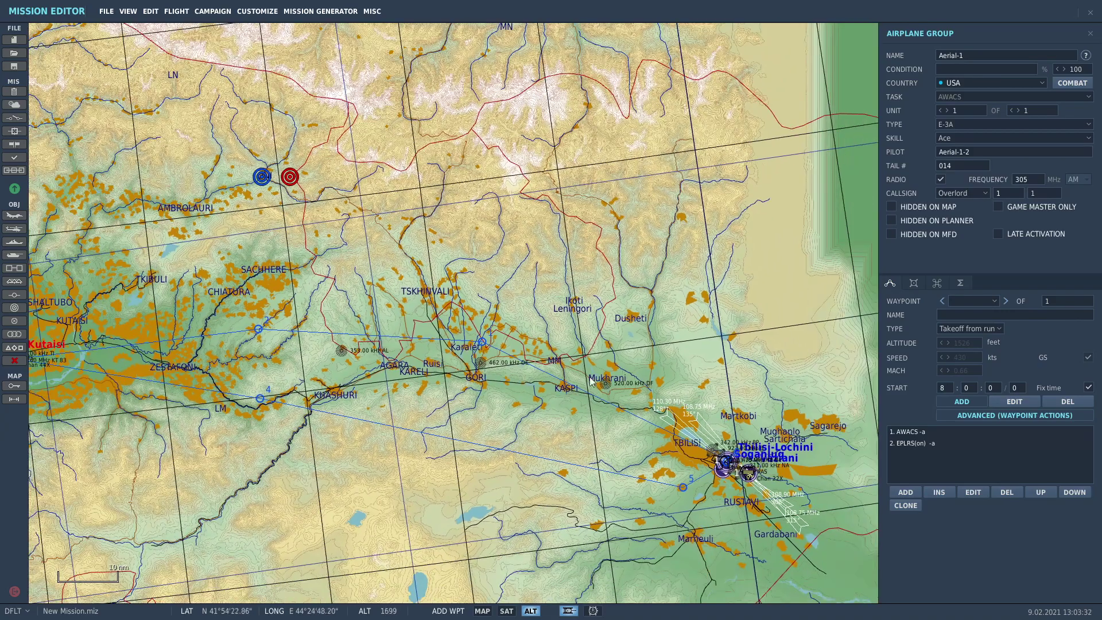
scroll(521, 370, "down", 3)
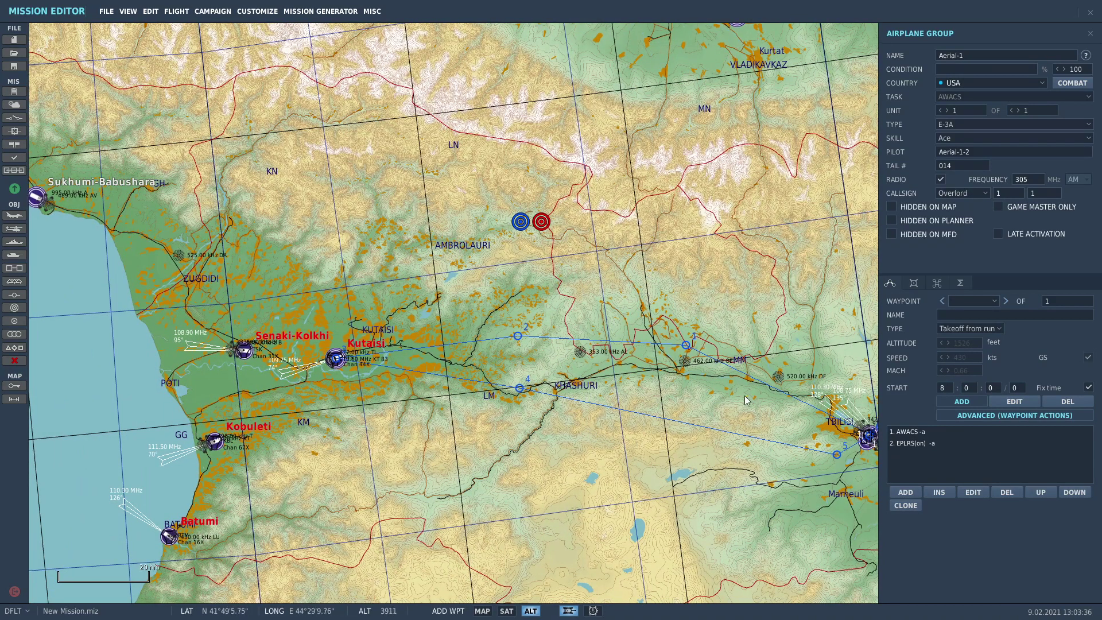
right_click_drag(753, 398, 679, 381)
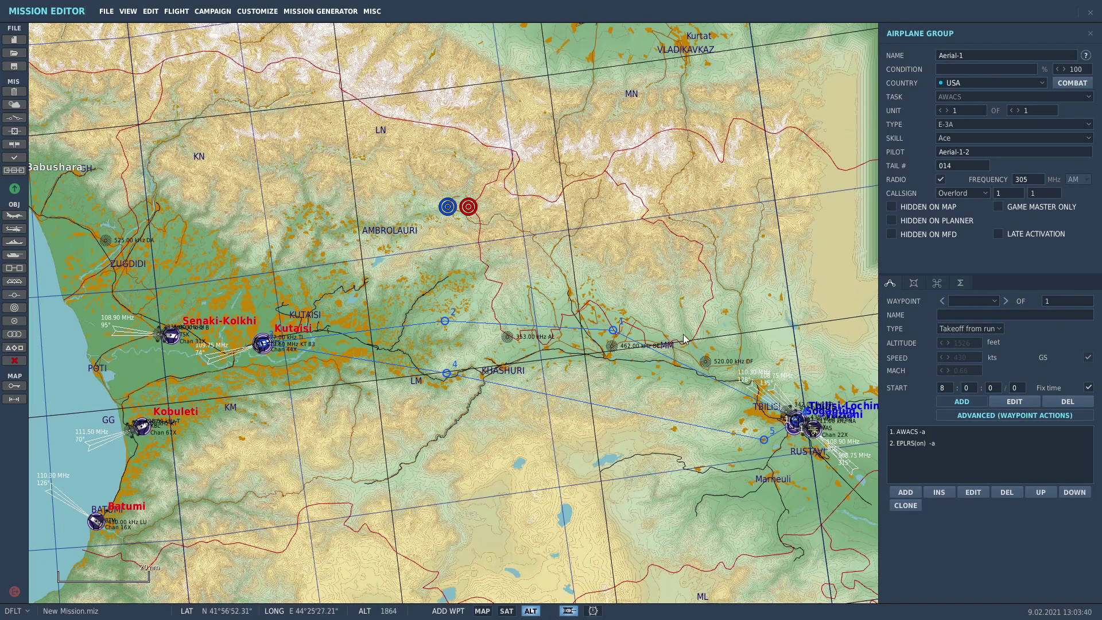
scroll(667, 378, "up", 5)
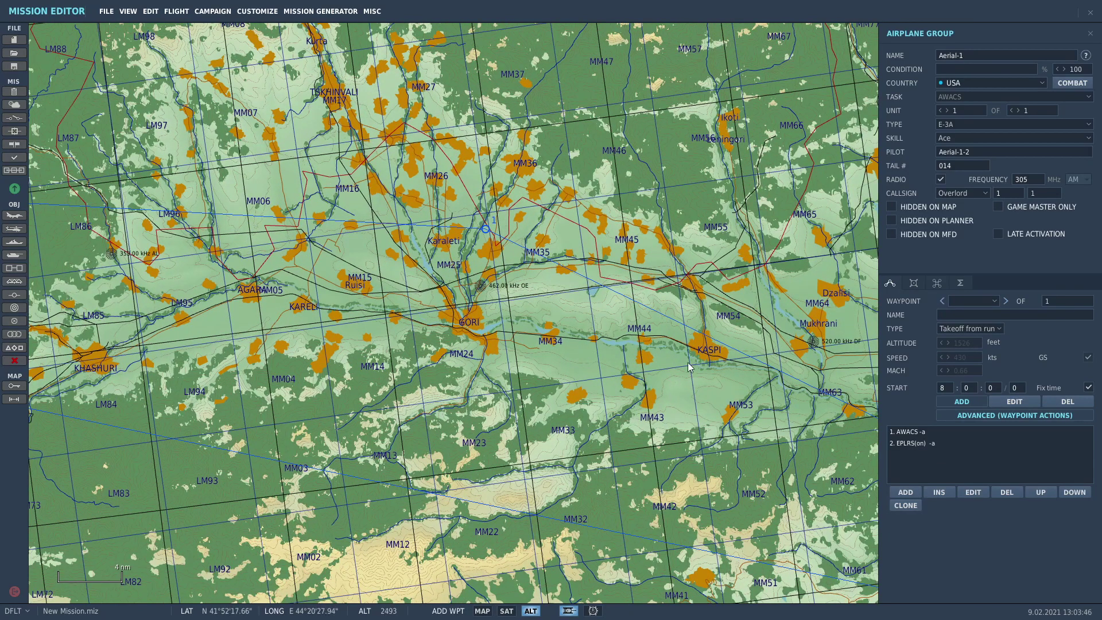
scroll(694, 383, "down", 4)
scroll(378, 330, "up", 3)
right_click_drag(378, 329, 510, 325)
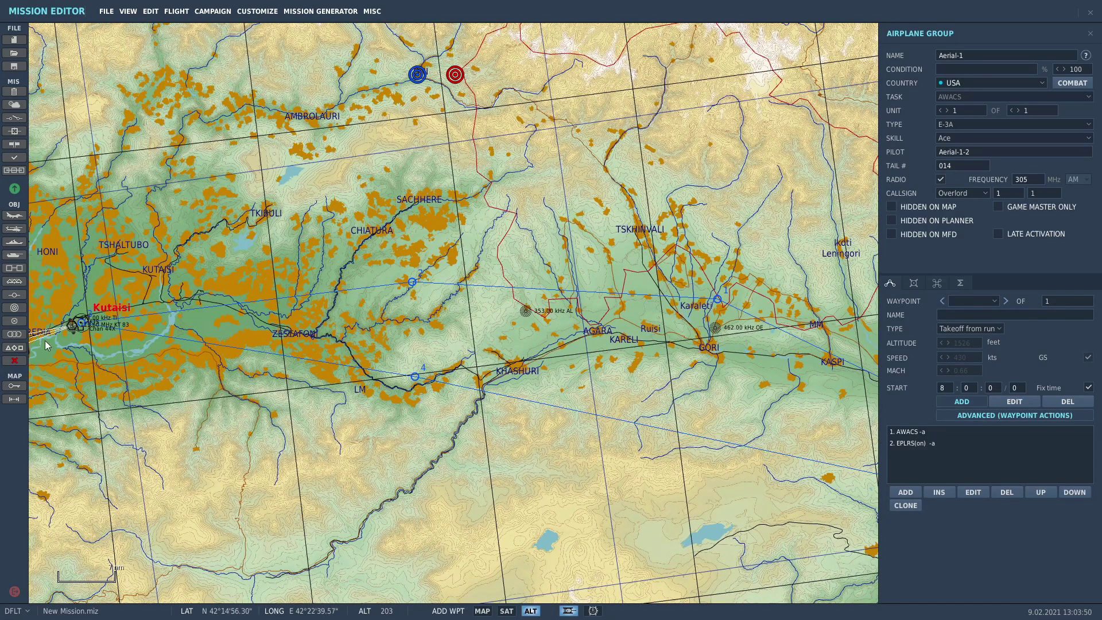
right_click_drag(580, 351, 443, 354)
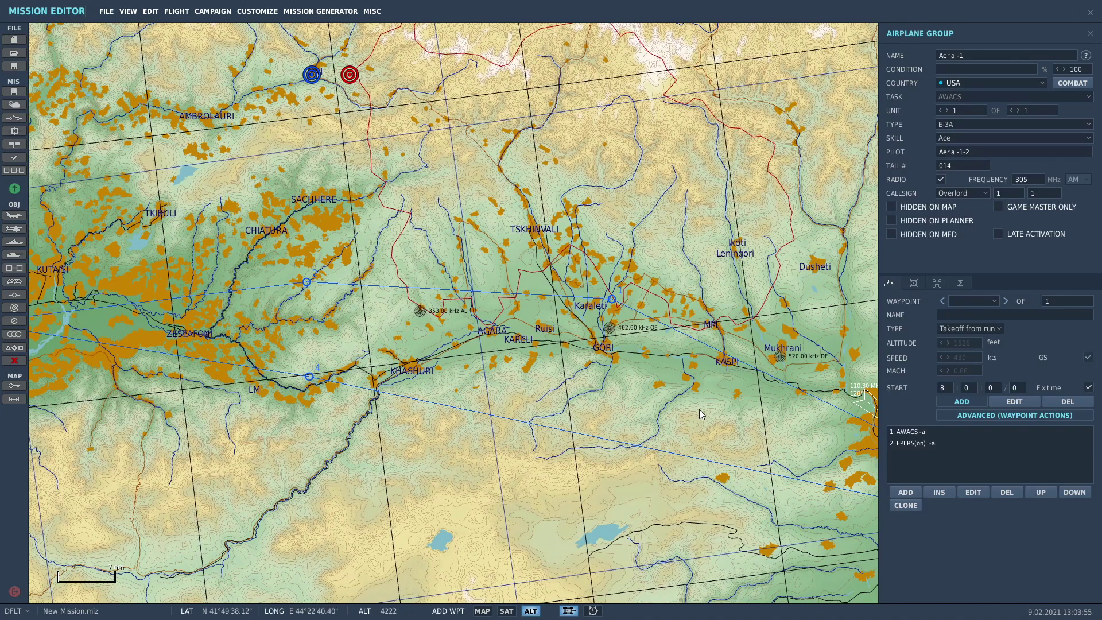
scroll(701, 410, "down", 3)
scroll(732, 407, "up", 5)
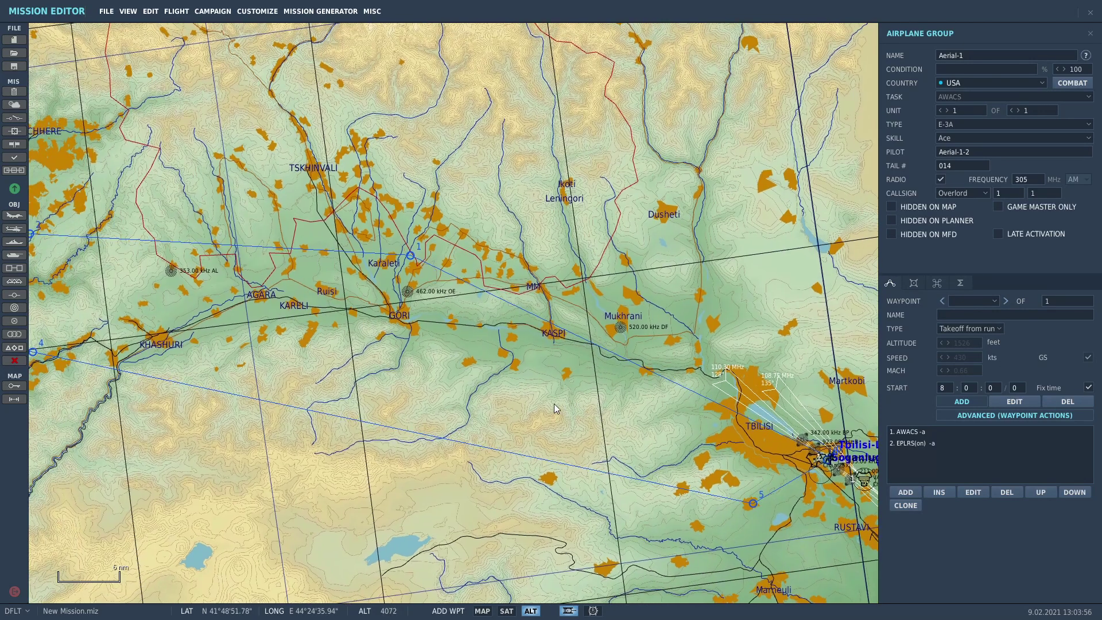
right_click_drag(555, 409, 504, 388)
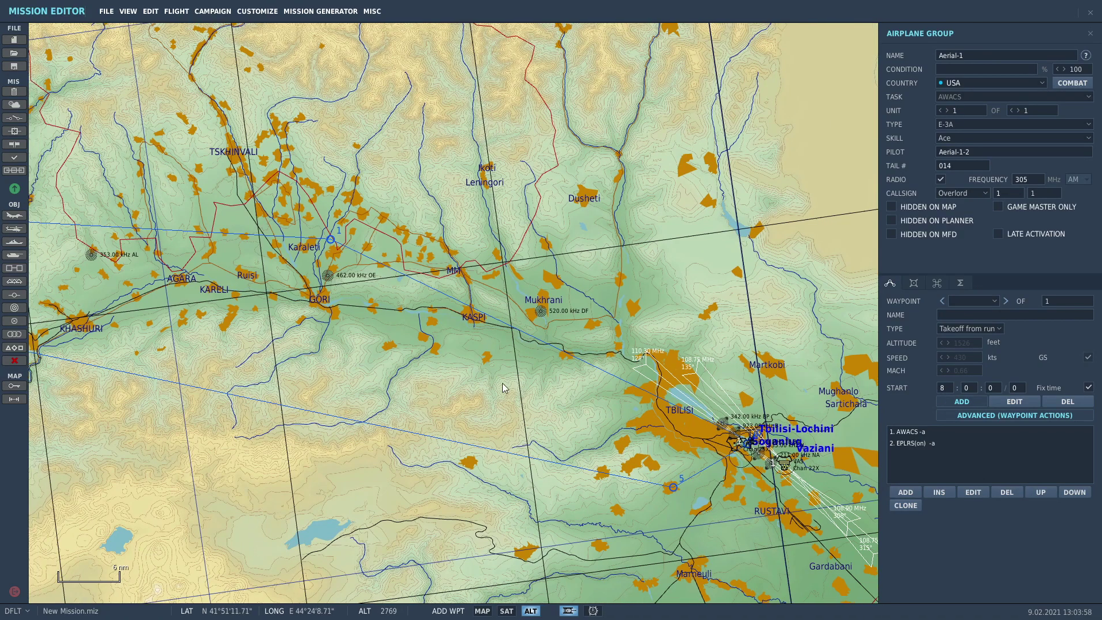
scroll(616, 413, "down", 2)
scroll(565, 387, "up", 2)
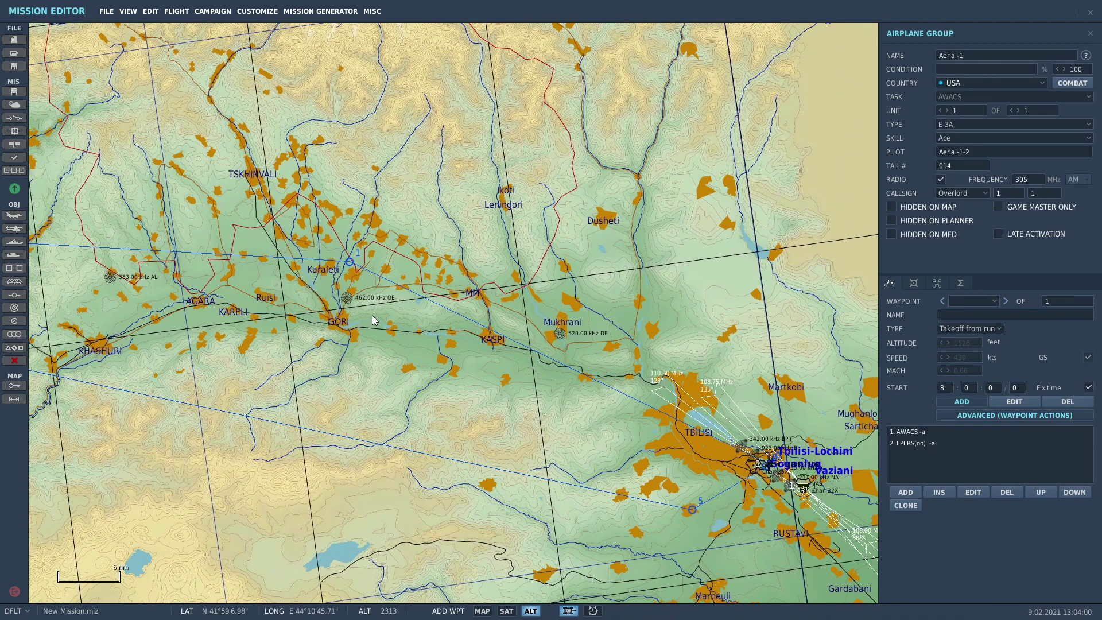
left_click(491, 340)
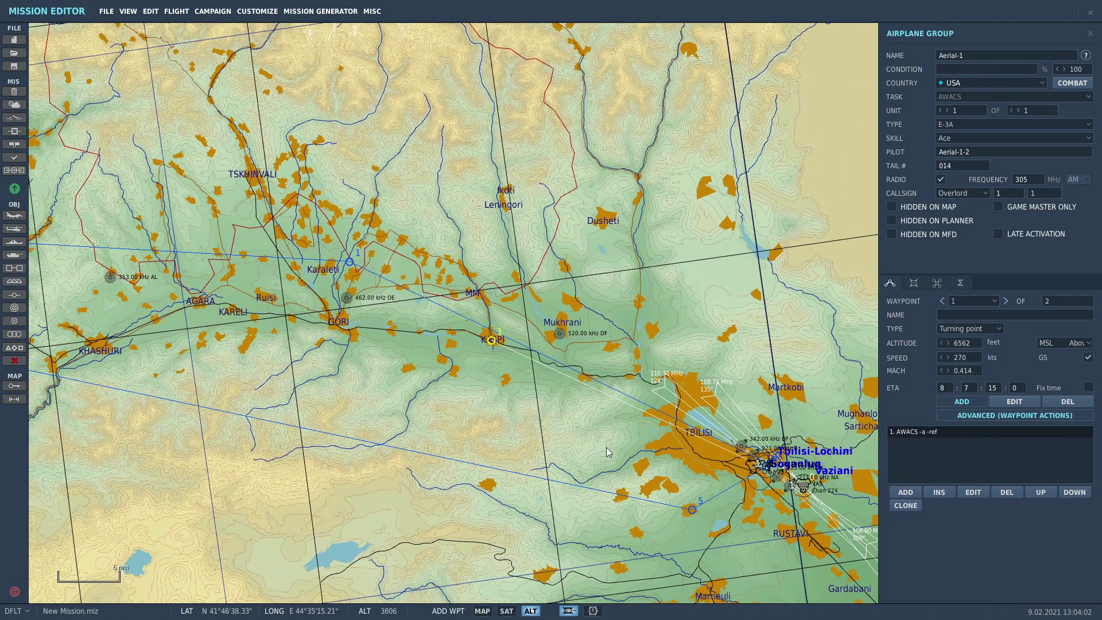
right_click_drag(607, 447, 486, 290)
scroll(486, 291, "up", 1)
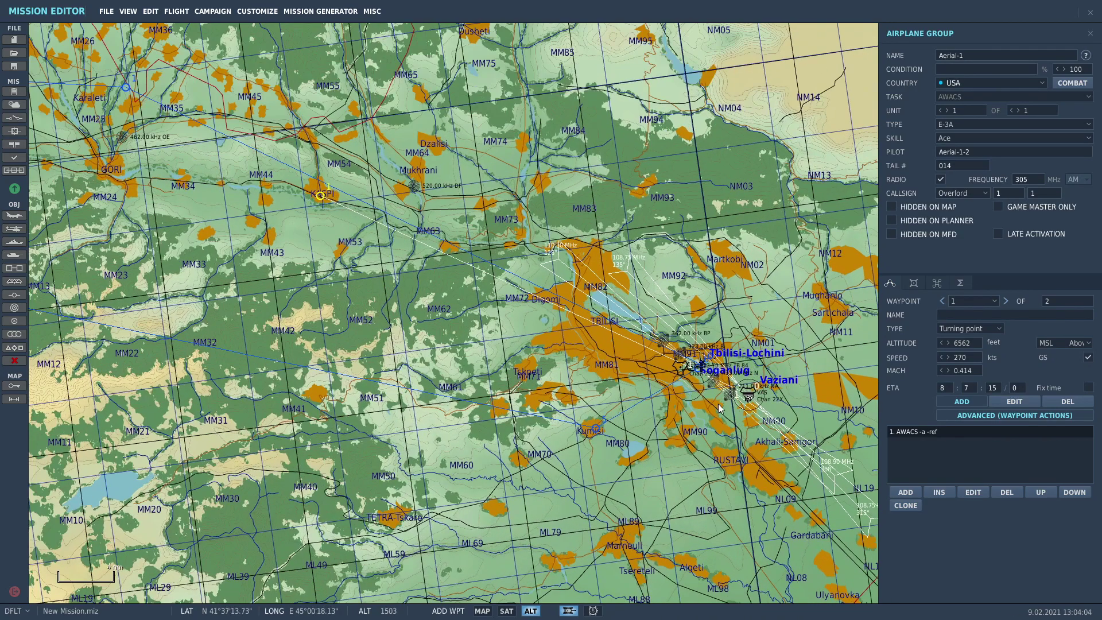
right_click_drag(334, 251, 400, 312)
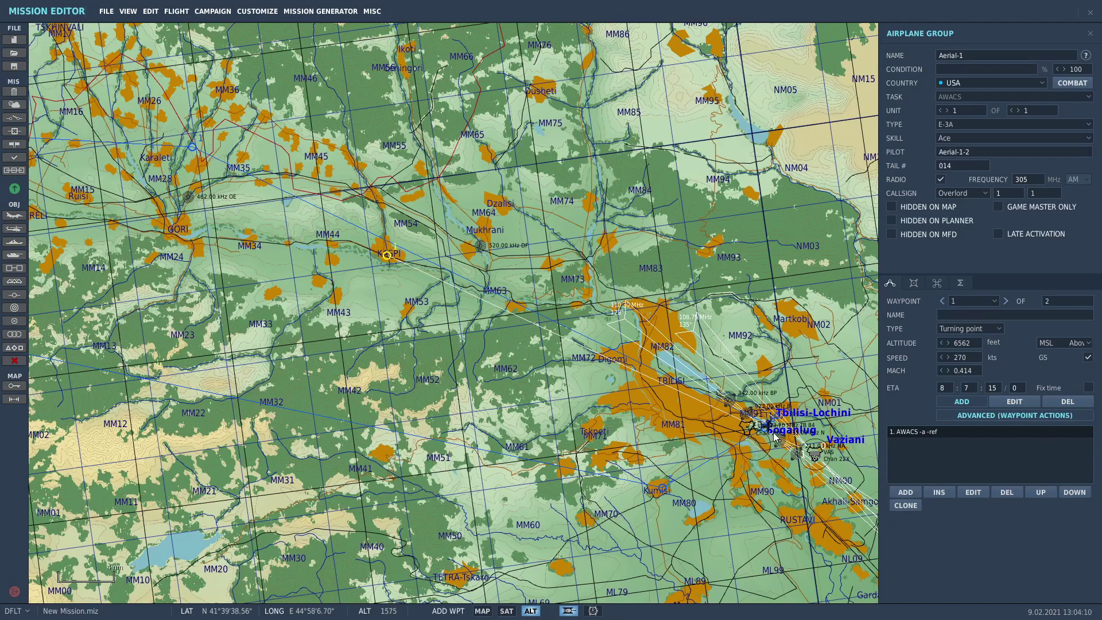
scroll(776, 432, "up", 1)
scroll(776, 431, "up", 2)
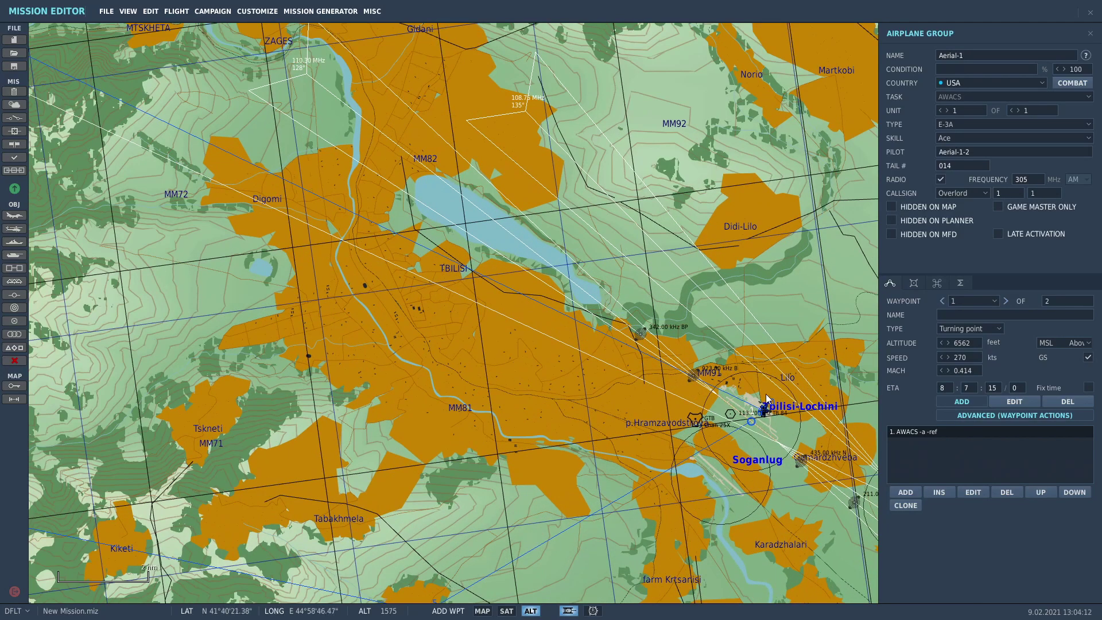
scroll(736, 450, "down", 4)
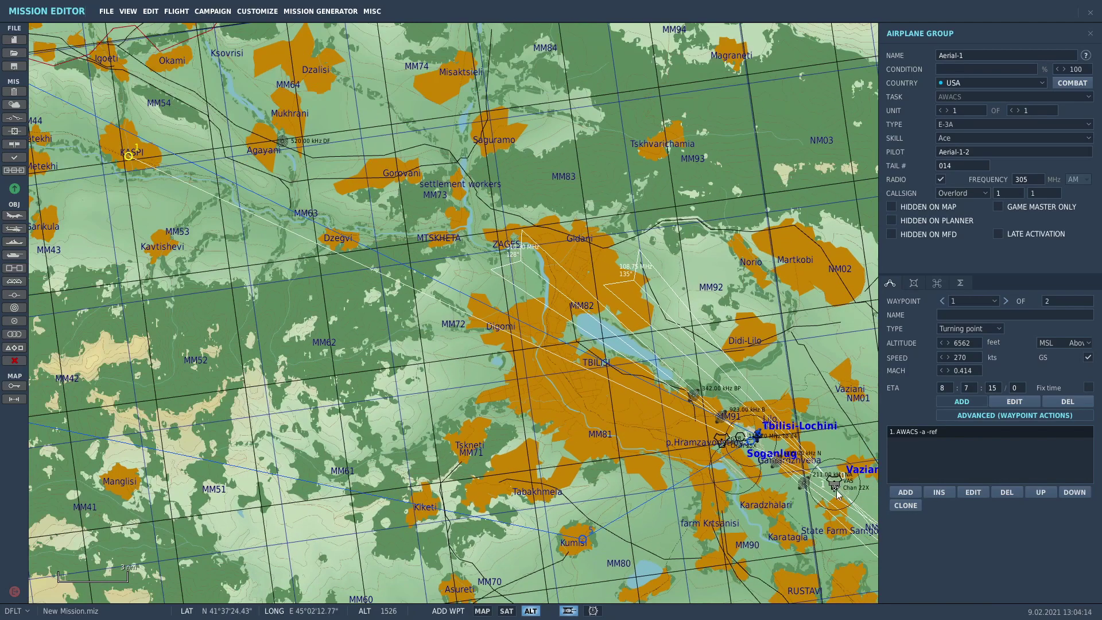
scroll(480, 376, "up", 2)
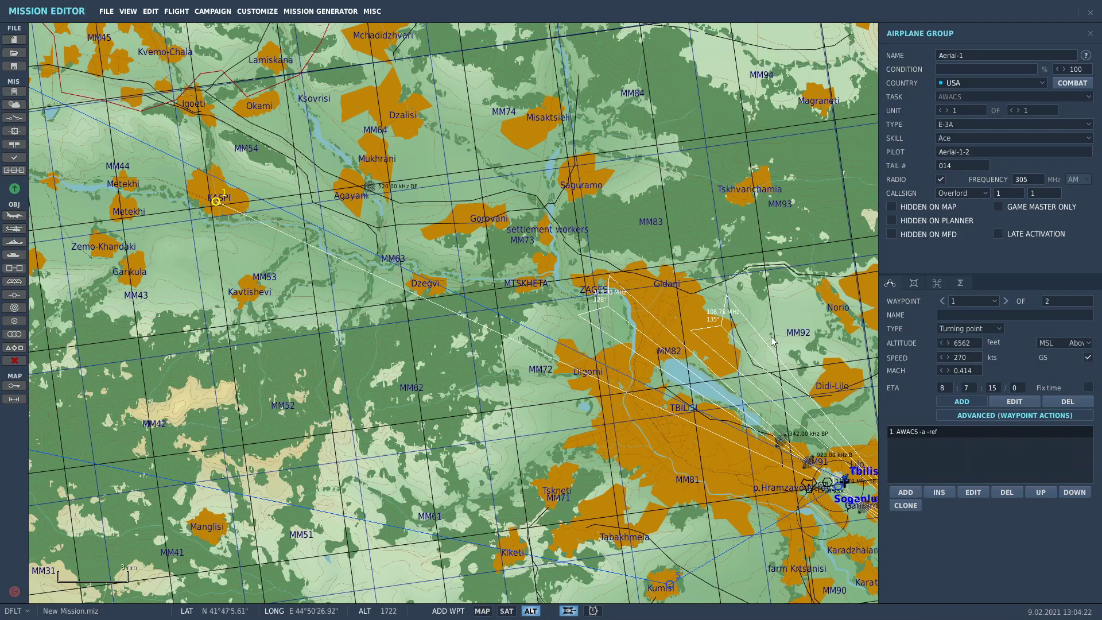
left_click_drag(975, 345, 906, 344)
scroll(442, 345, "down", 5)
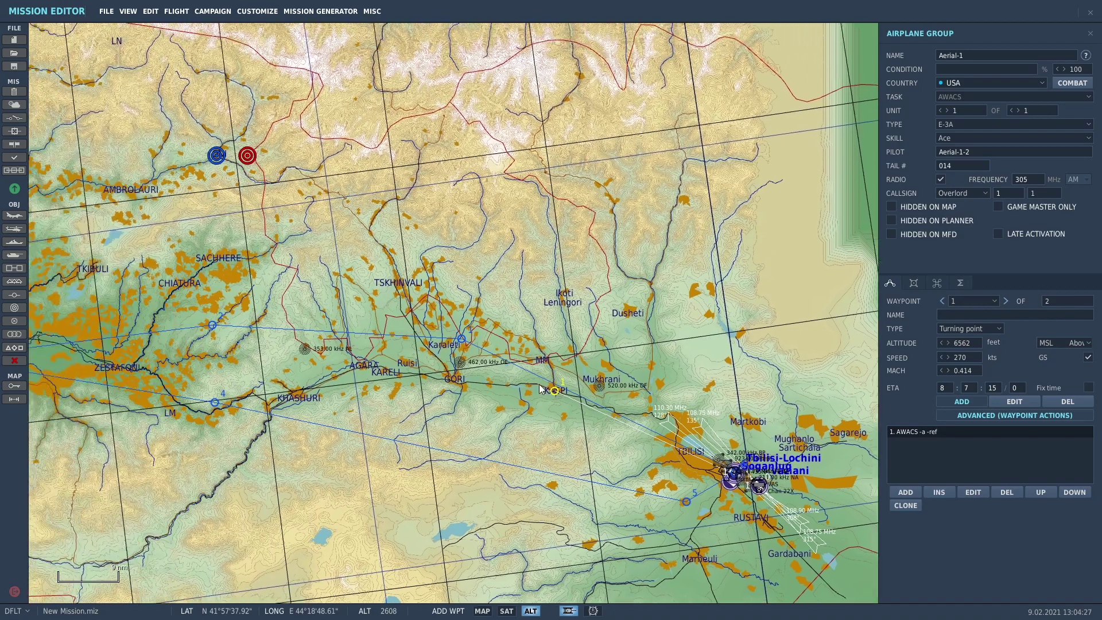
right_click_drag(539, 385, 552, 390)
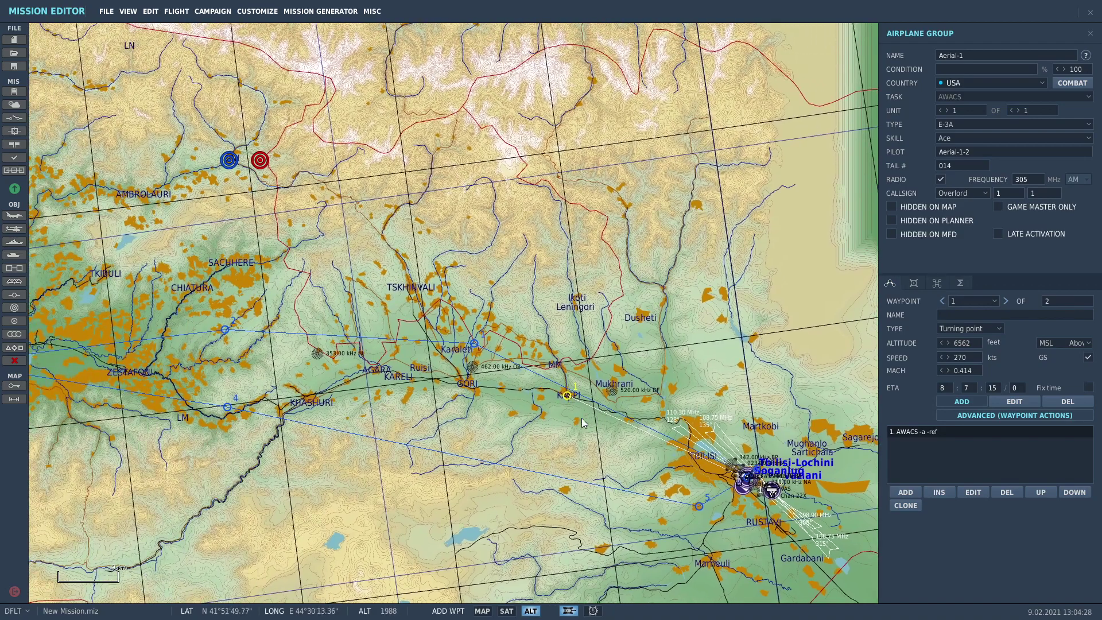
scroll(628, 426, "up", 1)
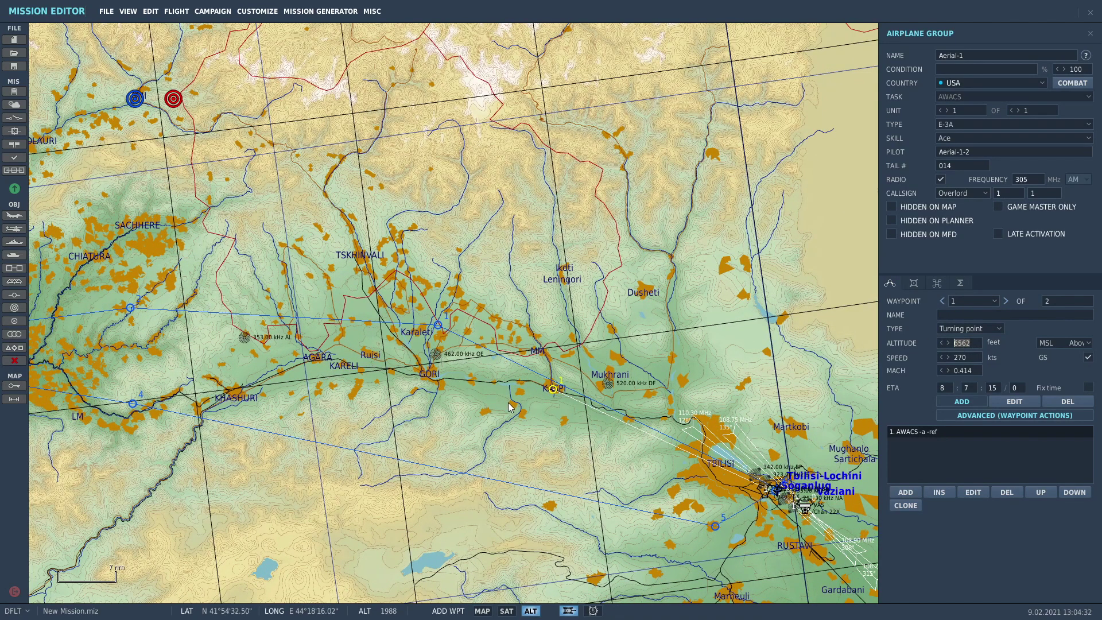
right_click_drag(469, 440, 716, 428)
scroll(744, 438, "down", 1)
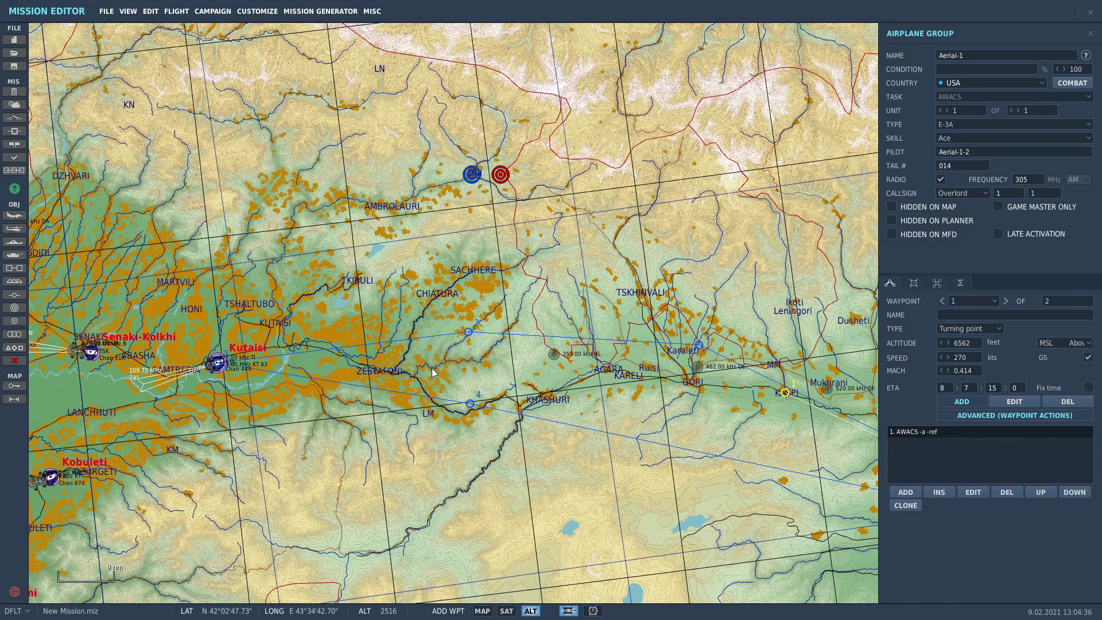
right_click_drag(775, 425, 558, 401)
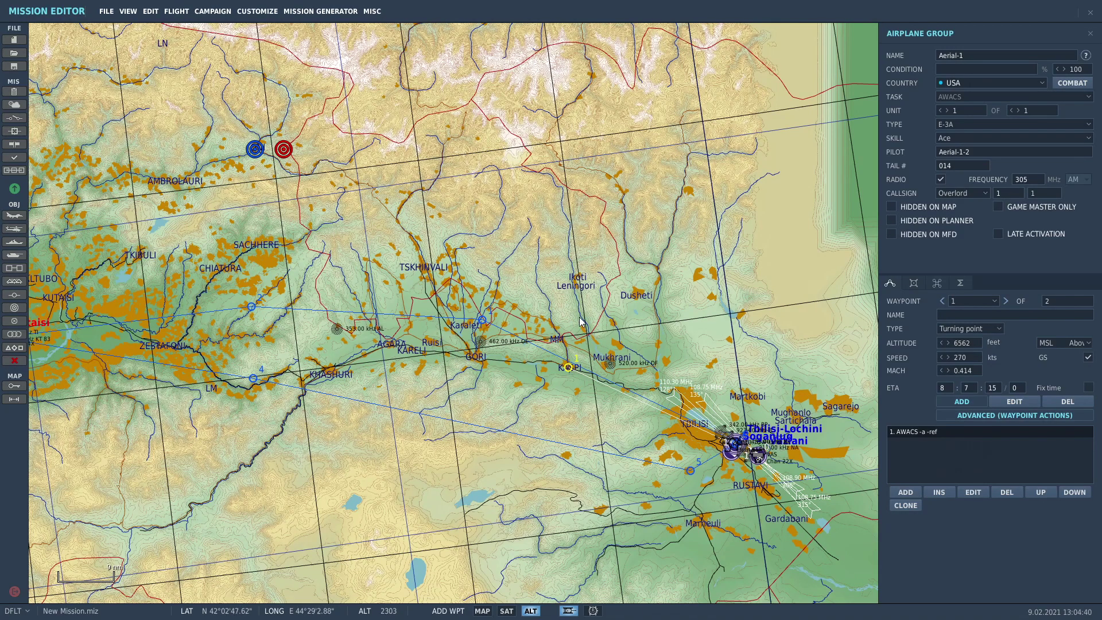
right_click_drag(587, 472, 515, 453)
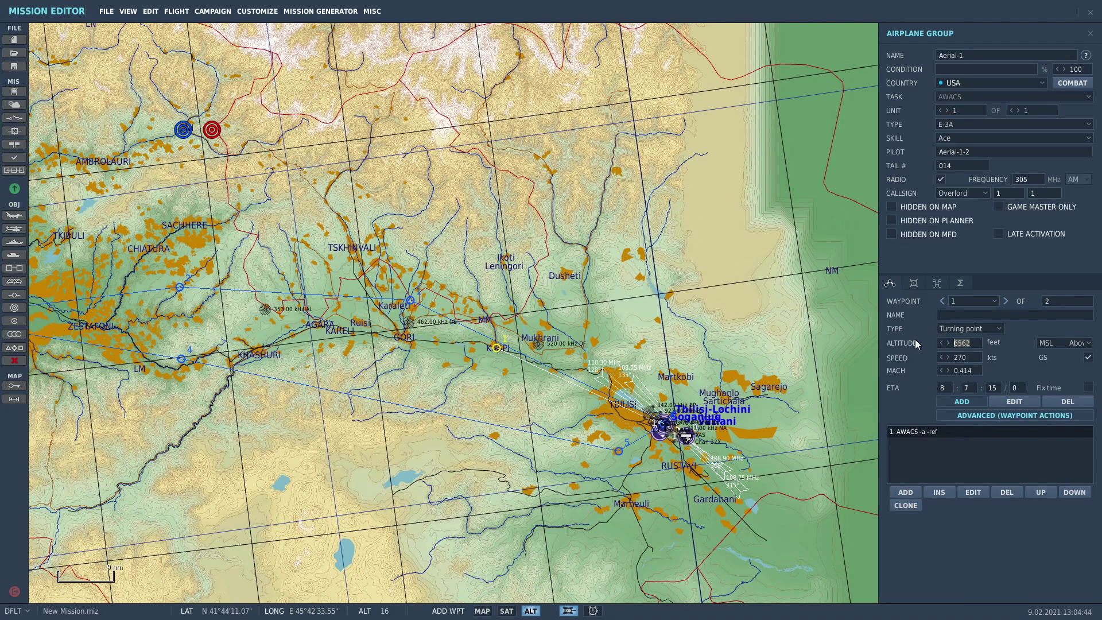
- Set the Kaspi waypoint altitude to 25000 ft and change the Mach value's last digit to 5
type("25000")
key("BackSpace")
type("5")
scroll(649, 460, "up", 3)
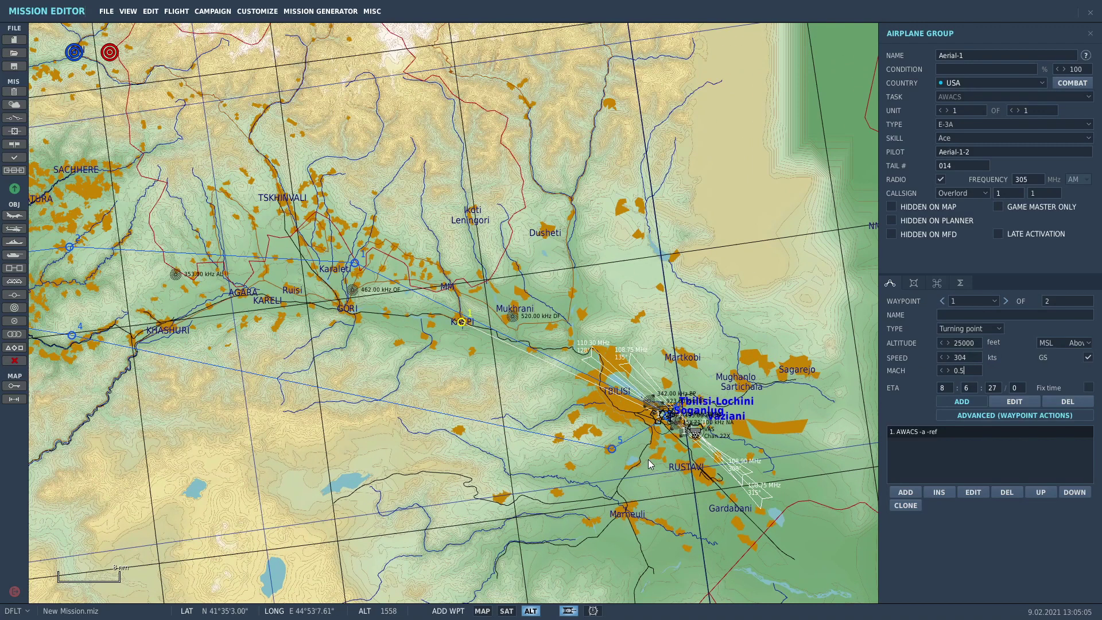
right_click_drag(518, 372, 567, 421)
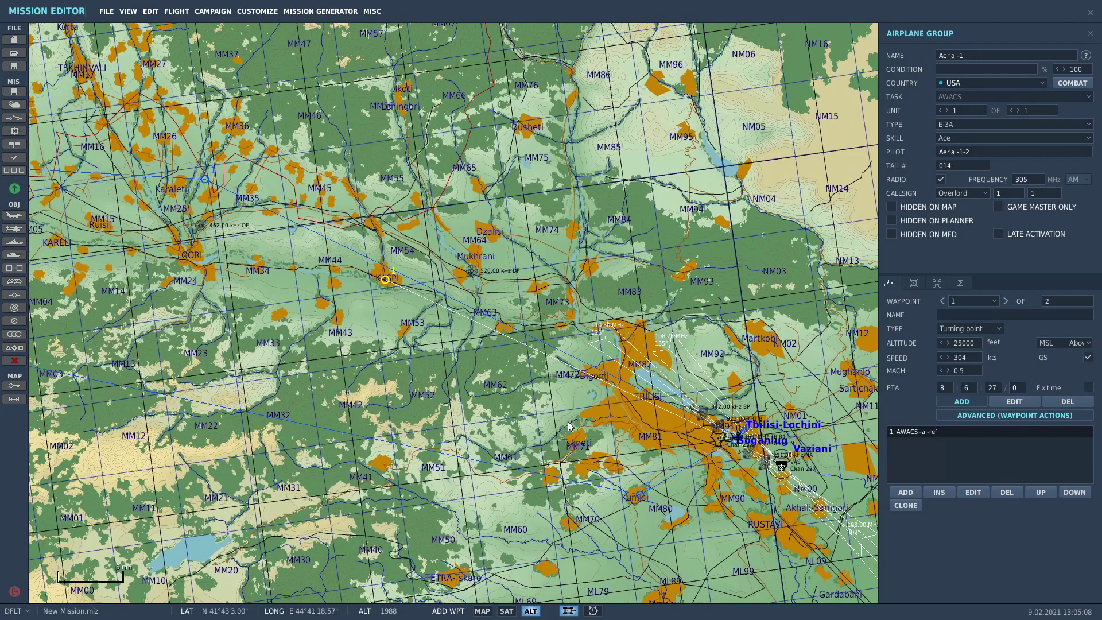
scroll(567, 421, "up", 2)
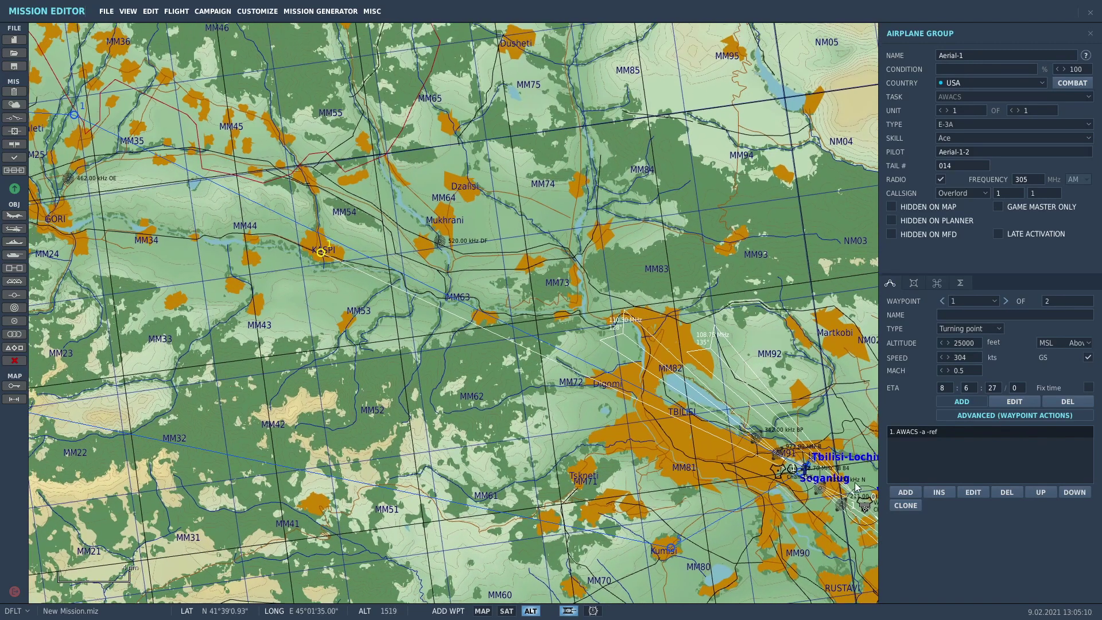
right_click_drag(538, 405, 506, 383)
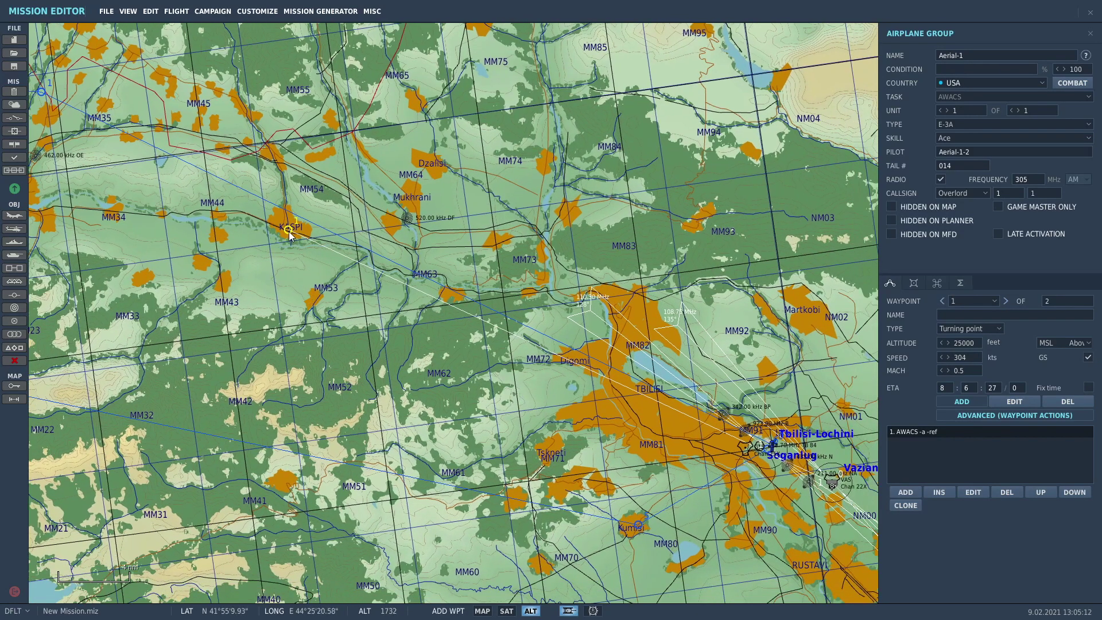
right_click_drag(290, 235, 385, 343)
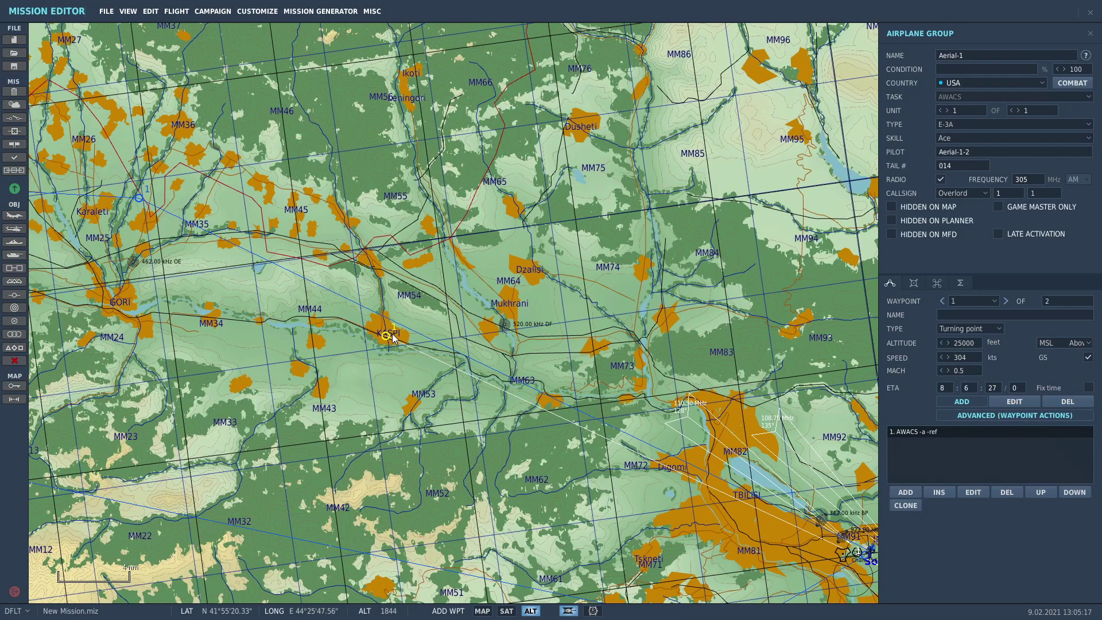
right_click_drag(494, 431, 442, 386)
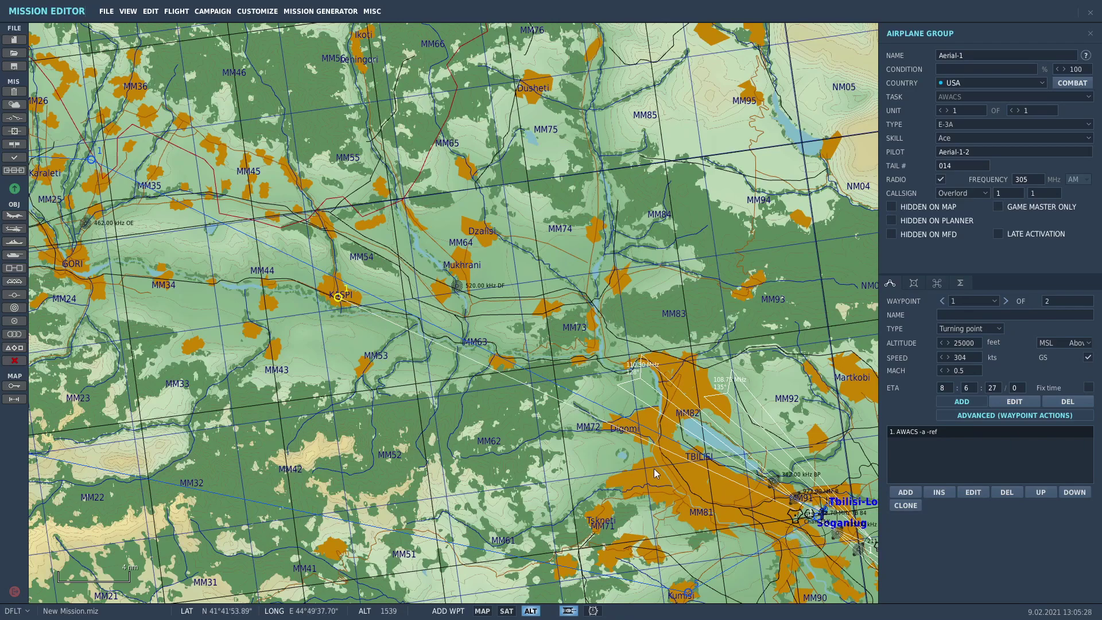
- Reopen Aerial-1 from its Kaspi waypoint and step through waypoints 1, 0 and back to 1
key("Escape")
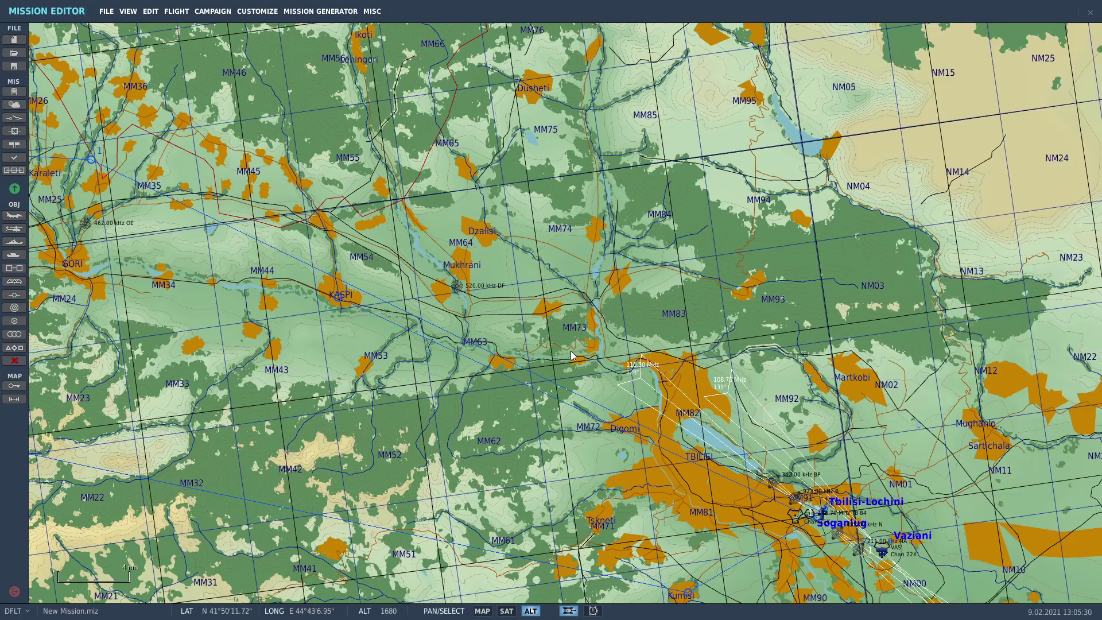
left_click(335, 299)
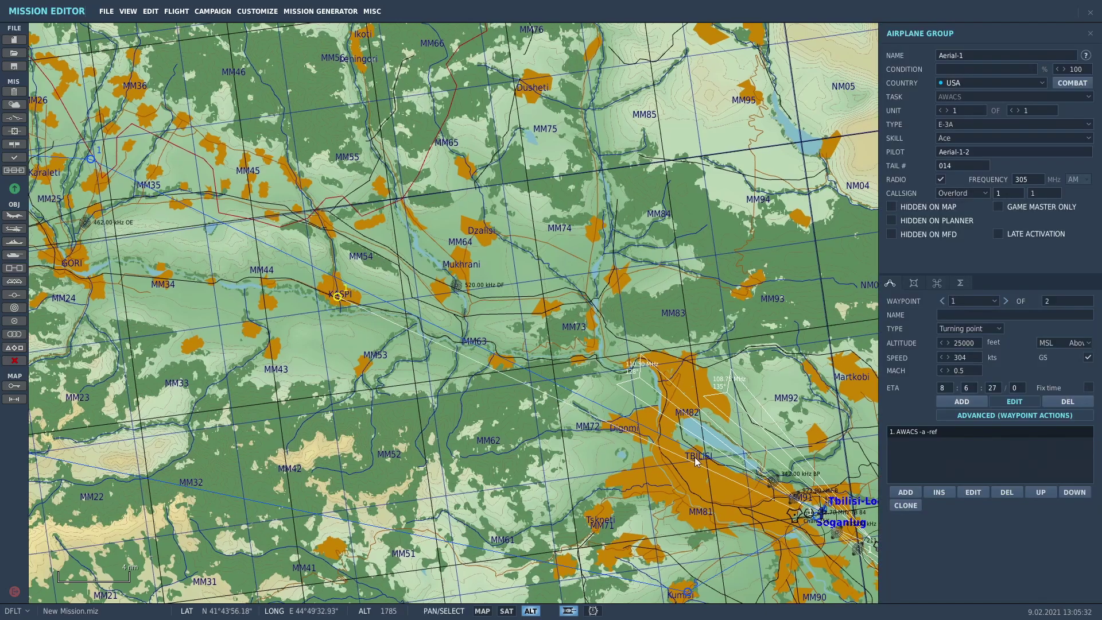
right_click_drag(695, 457, 651, 448)
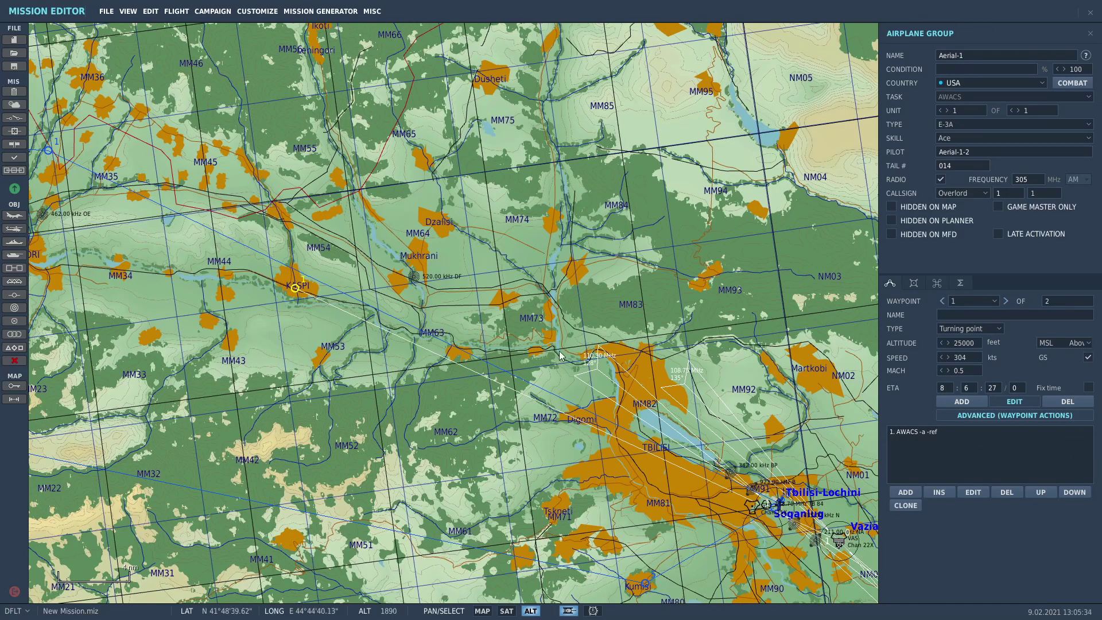
left_click(942, 301)
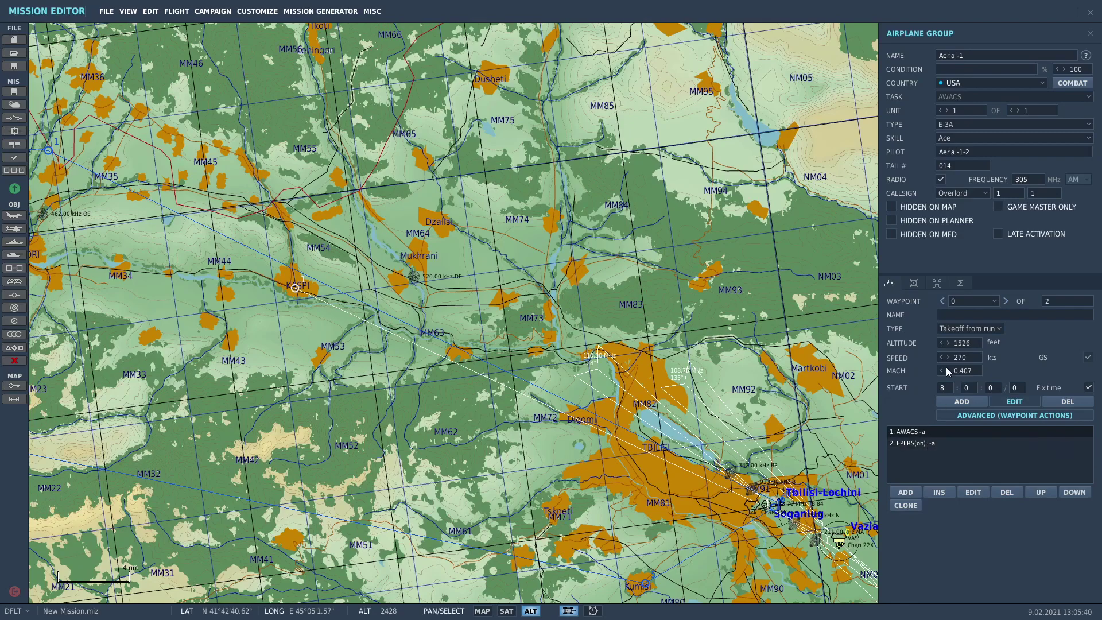
left_click(1005, 304)
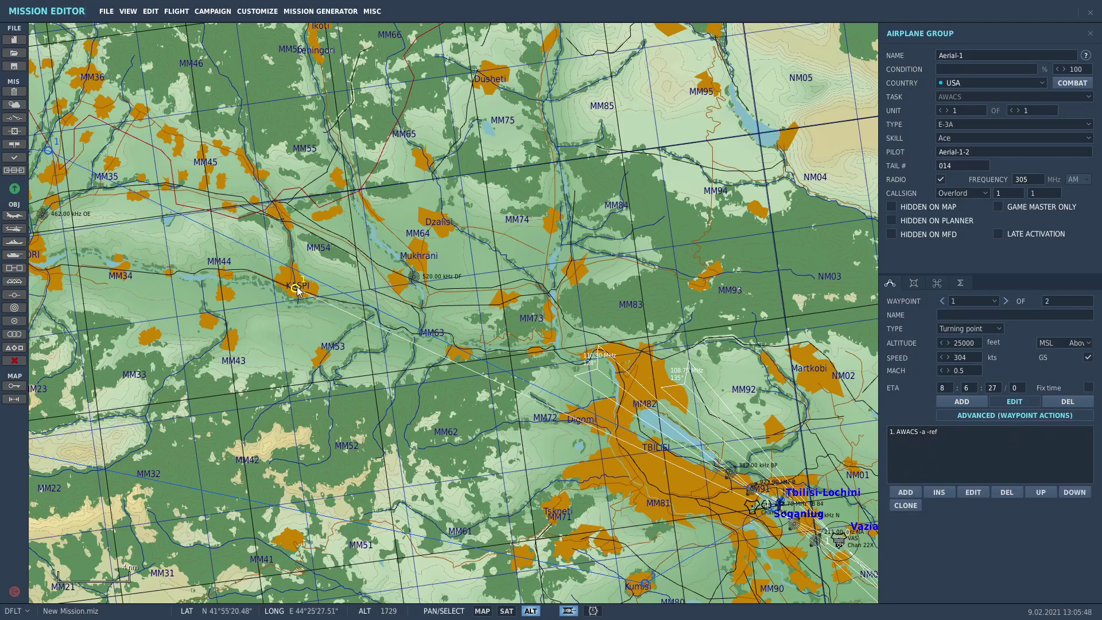
left_click_drag(312, 347, 464, 383)
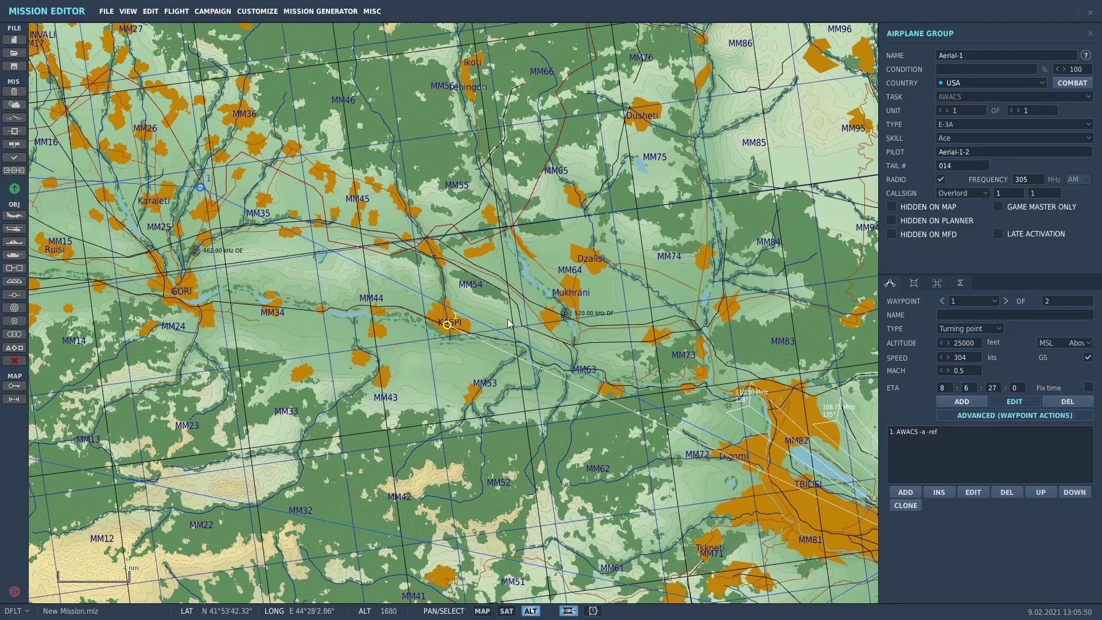
- Add a Perform Task Orbit action with a Circle pattern to the Kaspi waypoint
left_click(912, 494)
left_click(743, 262)
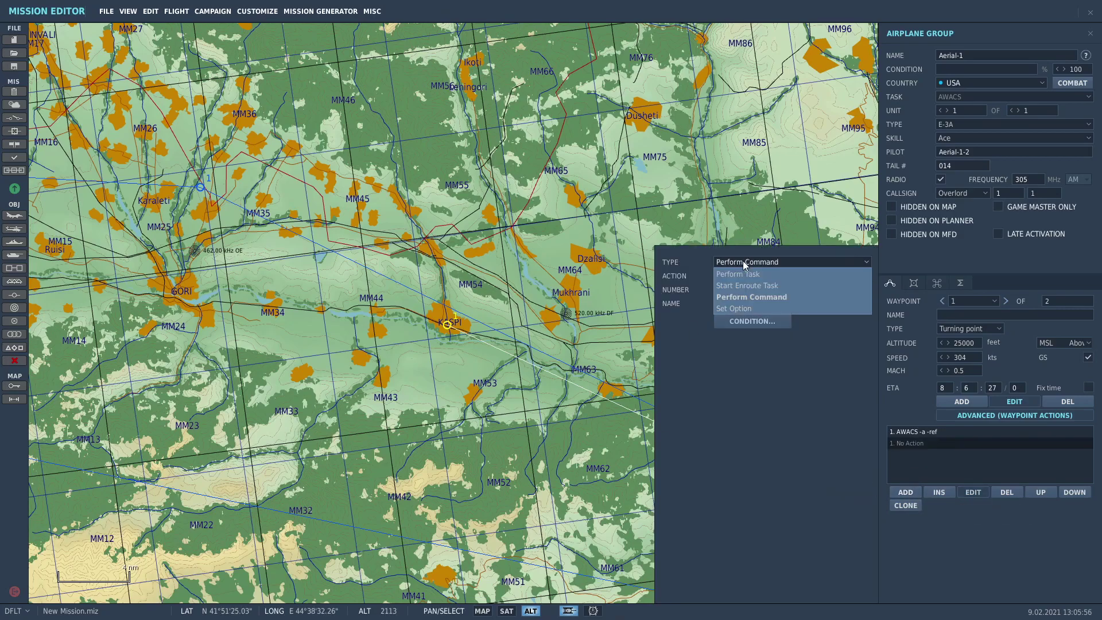
left_click(752, 274)
left_click(756, 276)
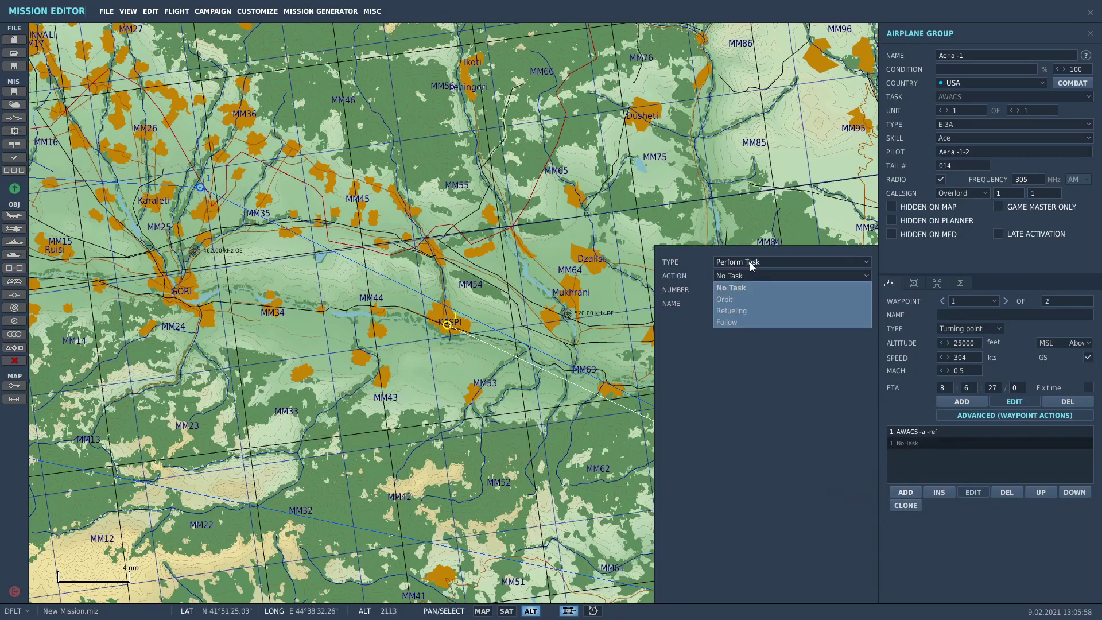
left_click(738, 300)
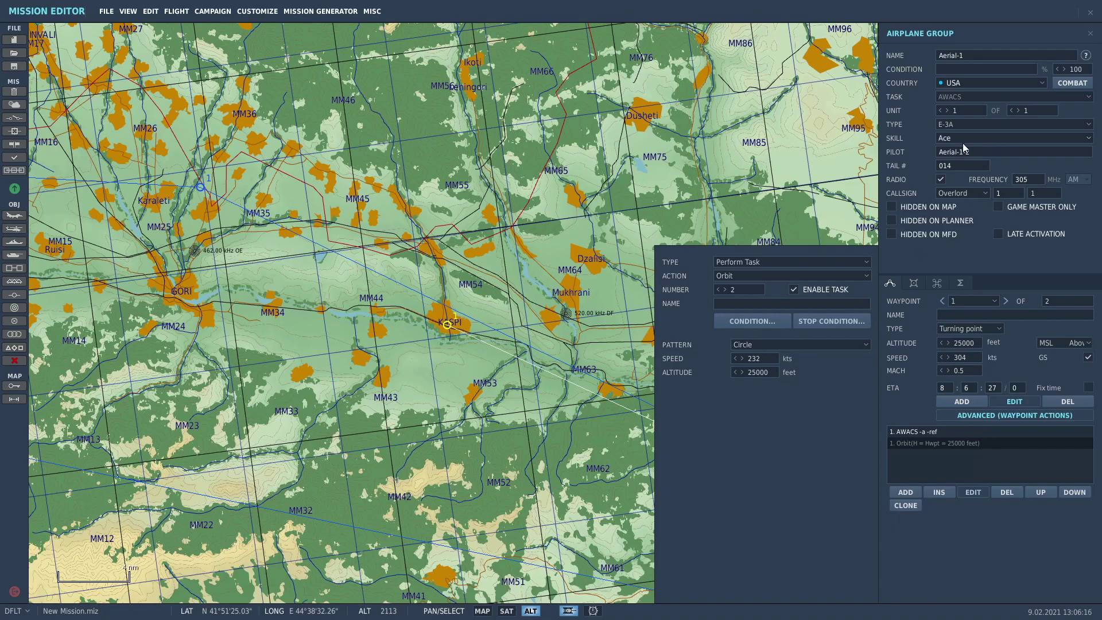
left_click(799, 343)
left_click(797, 357)
- Confirm the Circle pattern and set the orbit speed to 304 kts
left_click_drag(505, 337, 579, 366)
scroll(605, 355, "up", 1)
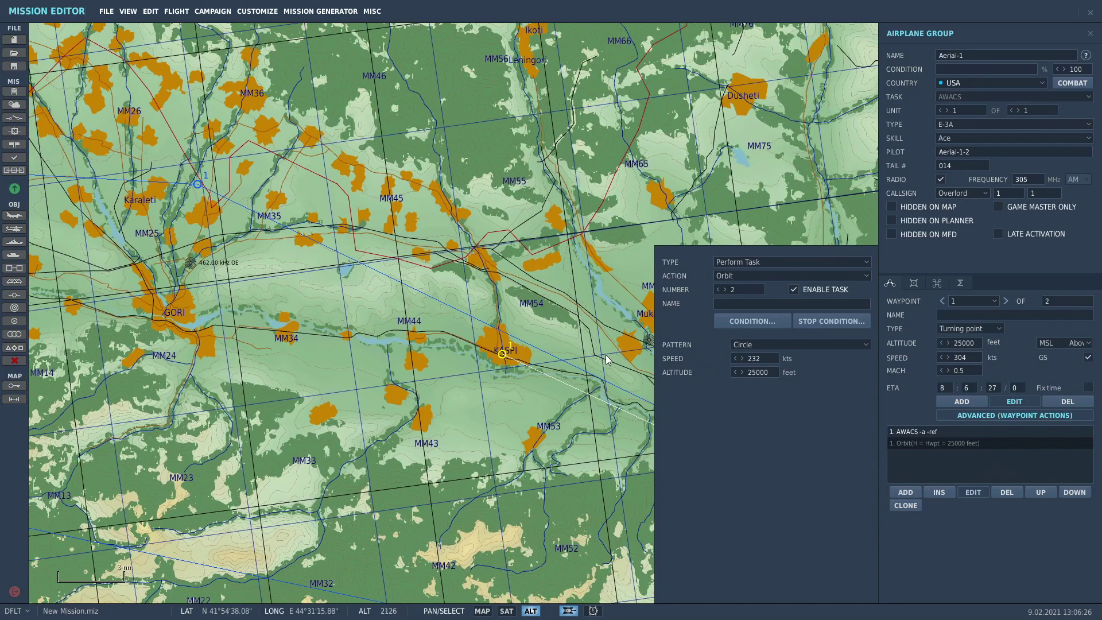
left_click(750, 346)
left_click(766, 346)
double_click(759, 359)
type("304")
- Pan the map around Kaspi and toward Tbilisi to check the orbit location
right_click_drag(616, 314, 498, 264)
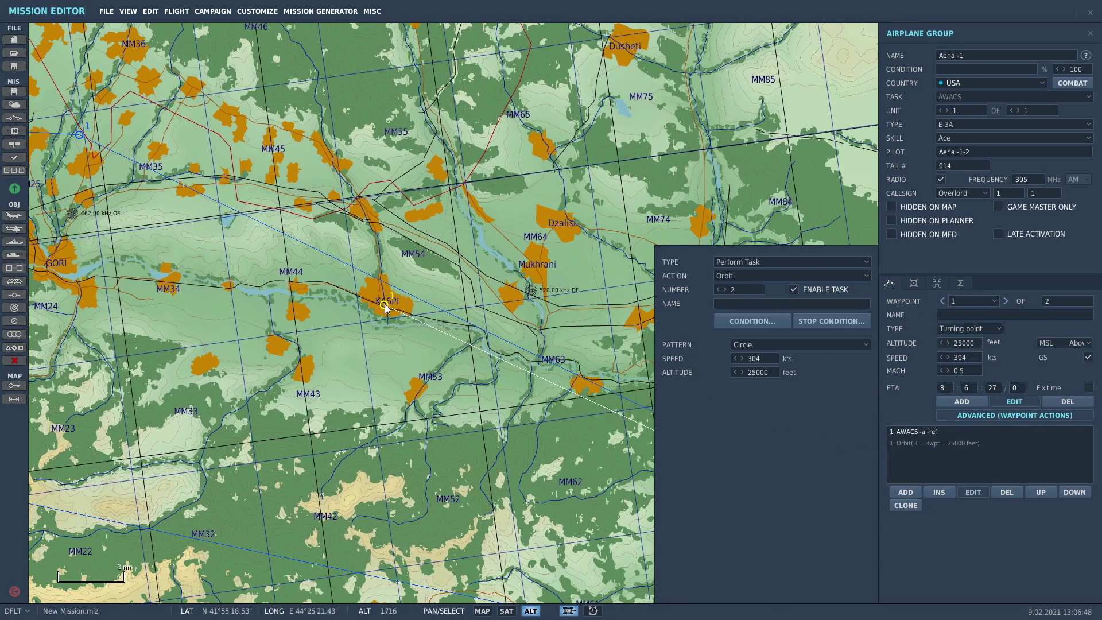
scroll(484, 315, "down", 3)
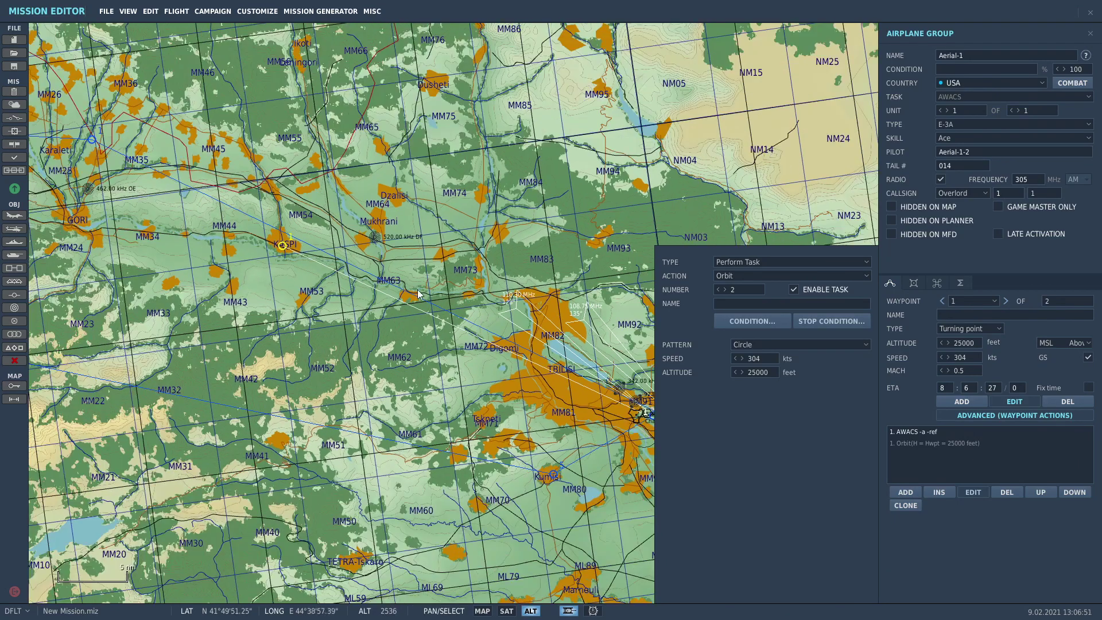
right_click_drag(299, 258, 387, 311)
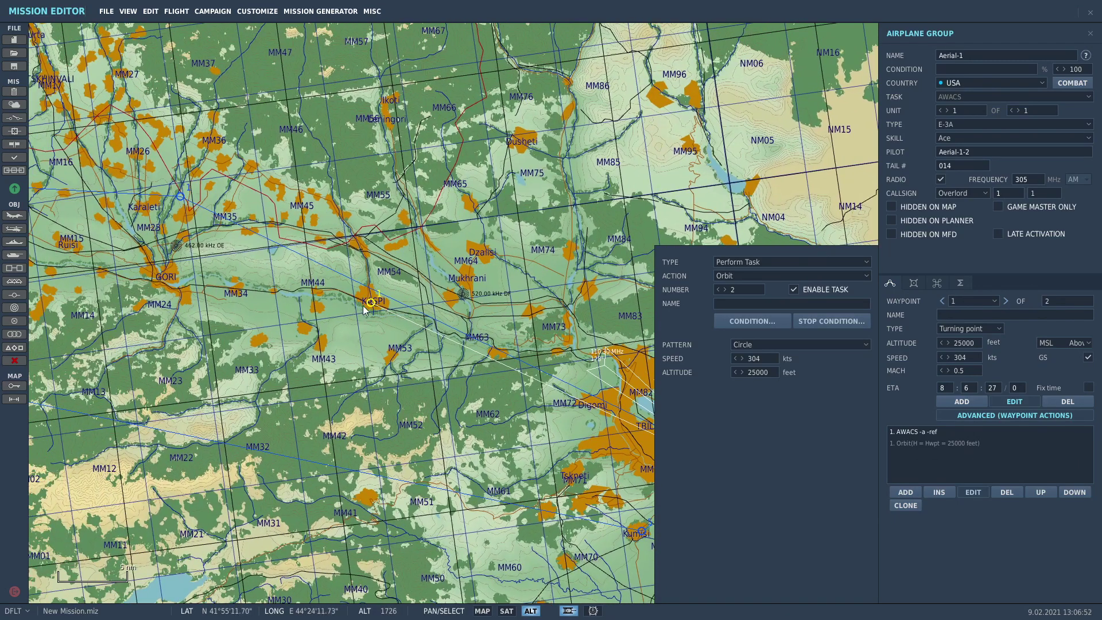
right_click_drag(282, 304, 351, 306)
right_click_drag(502, 448, 308, 382)
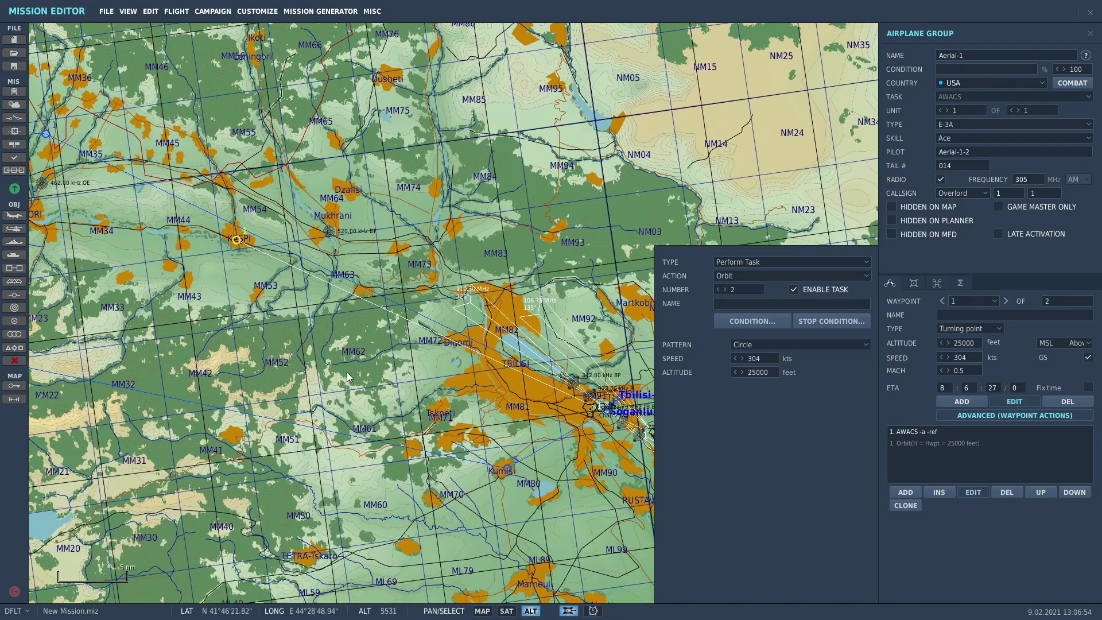
right_click_drag(633, 423, 411, 374)
right_click_drag(266, 350, 571, 415)
right_click_drag(316, 324, 397, 389)
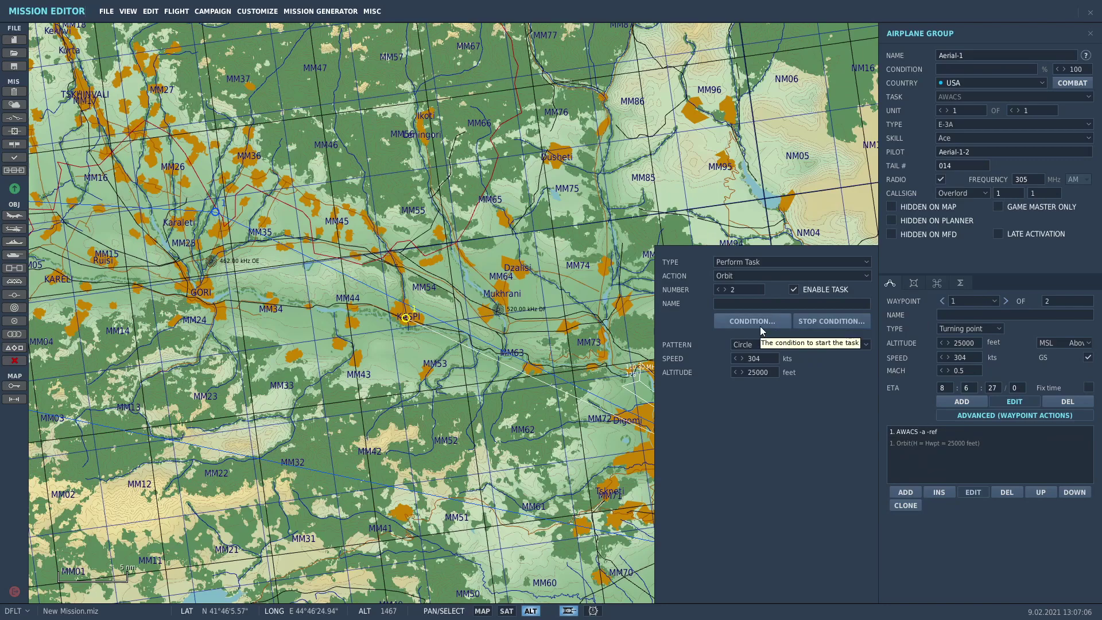
left_click_drag(429, 311, 499, 397)
scroll(549, 433, "down", 2)
scroll(514, 420, "up", 4)
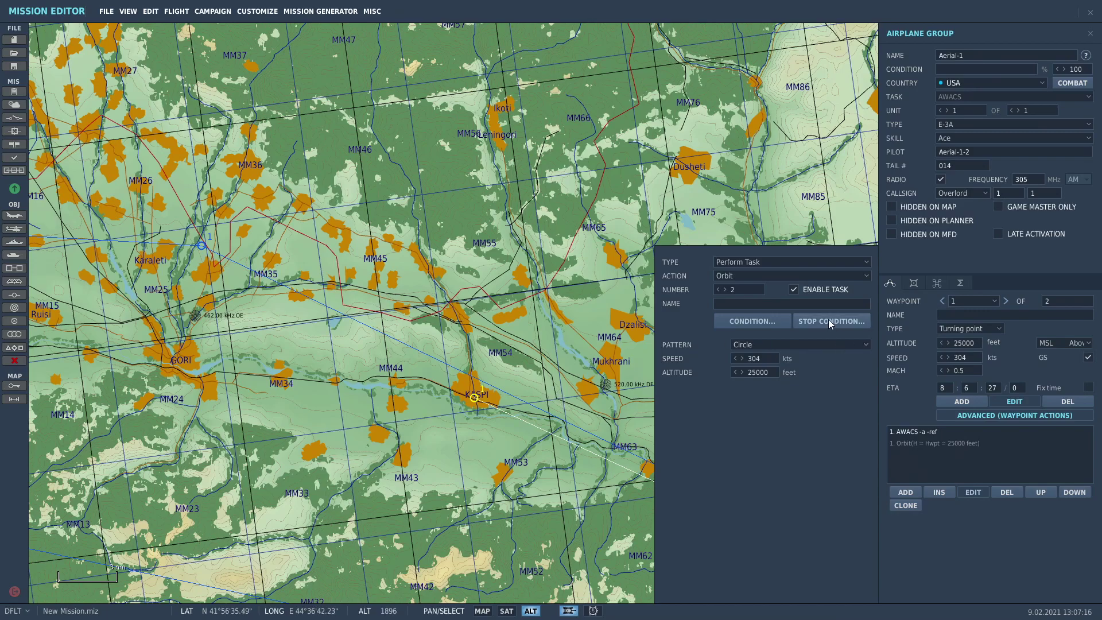
left_click(859, 325)
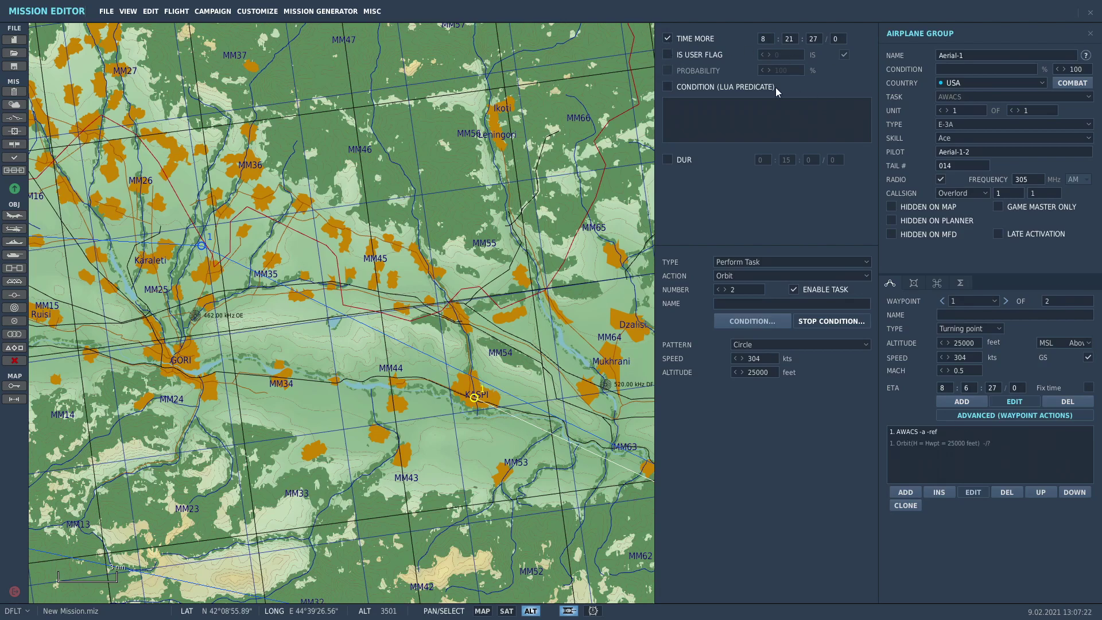
left_click(767, 41)
key("BackSpace")
type("10")
left_click_drag(794, 39, 785, 38)
type("02")
key("BackSpace")
key("Tab")
scroll(422, 304, "down", 3)
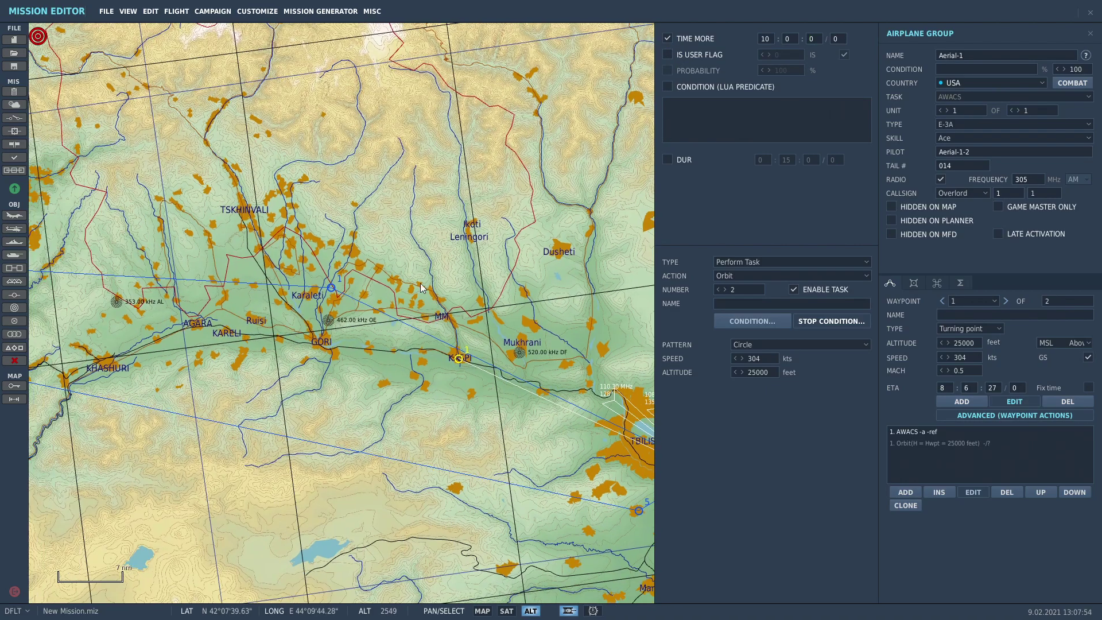
scroll(427, 356, "down", 4)
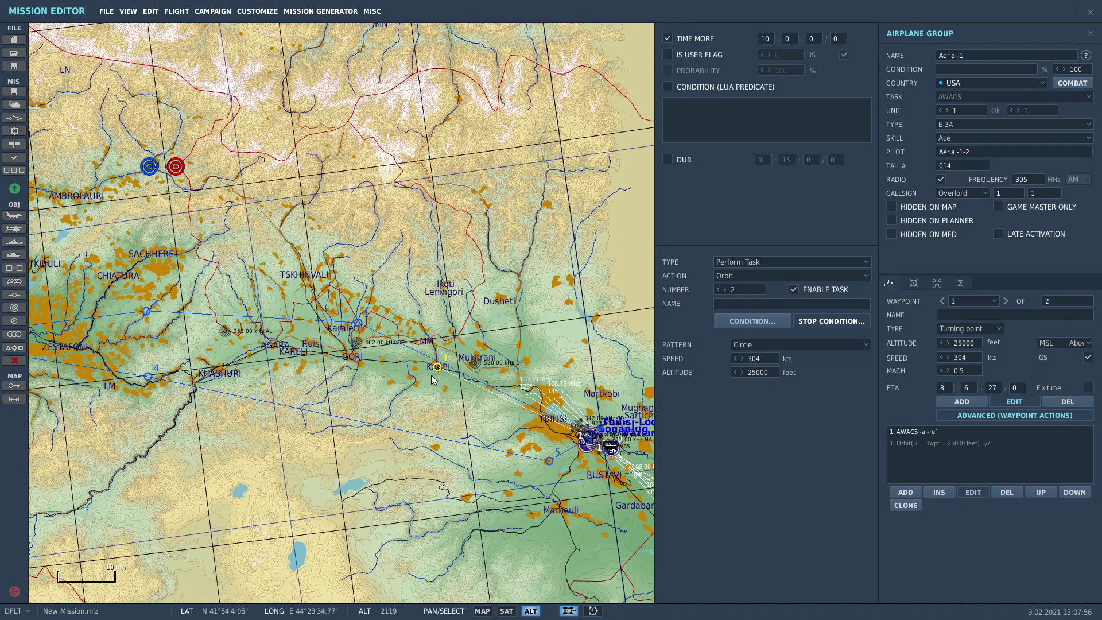
scroll(436, 372, "up", 5)
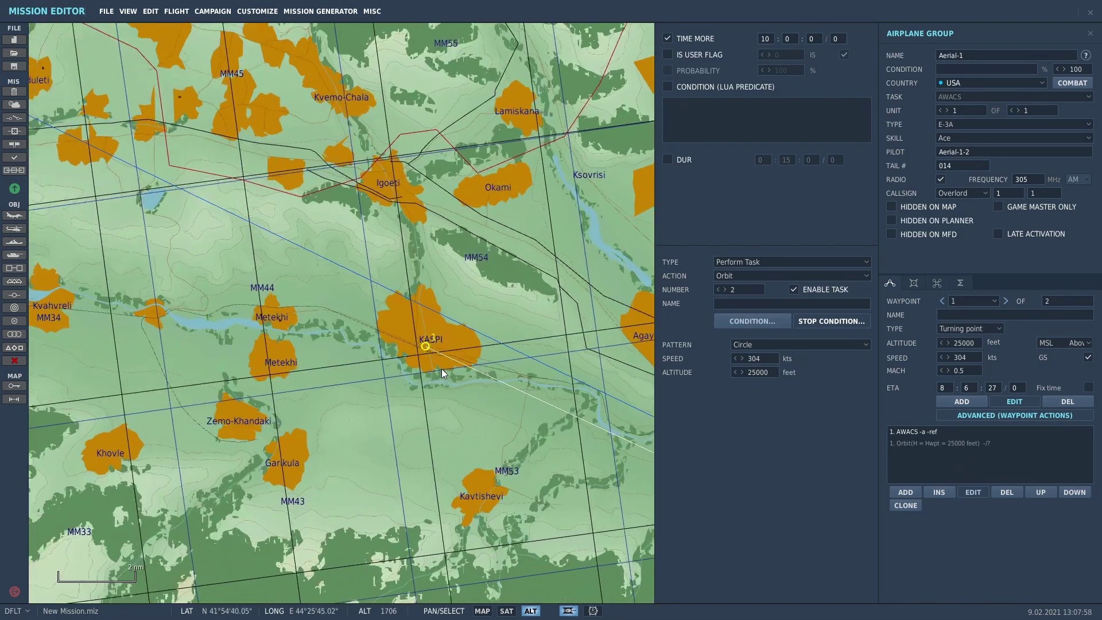
scroll(442, 368, "up", 1)
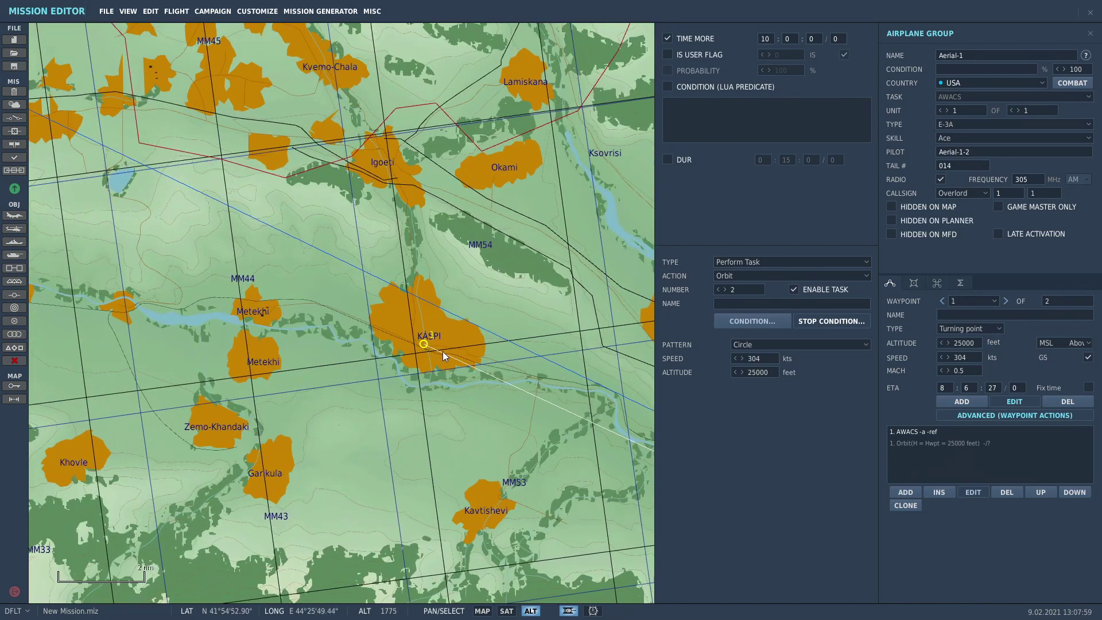
left_click(667, 38)
left_click(667, 159)
scroll(533, 284, "down", 1)
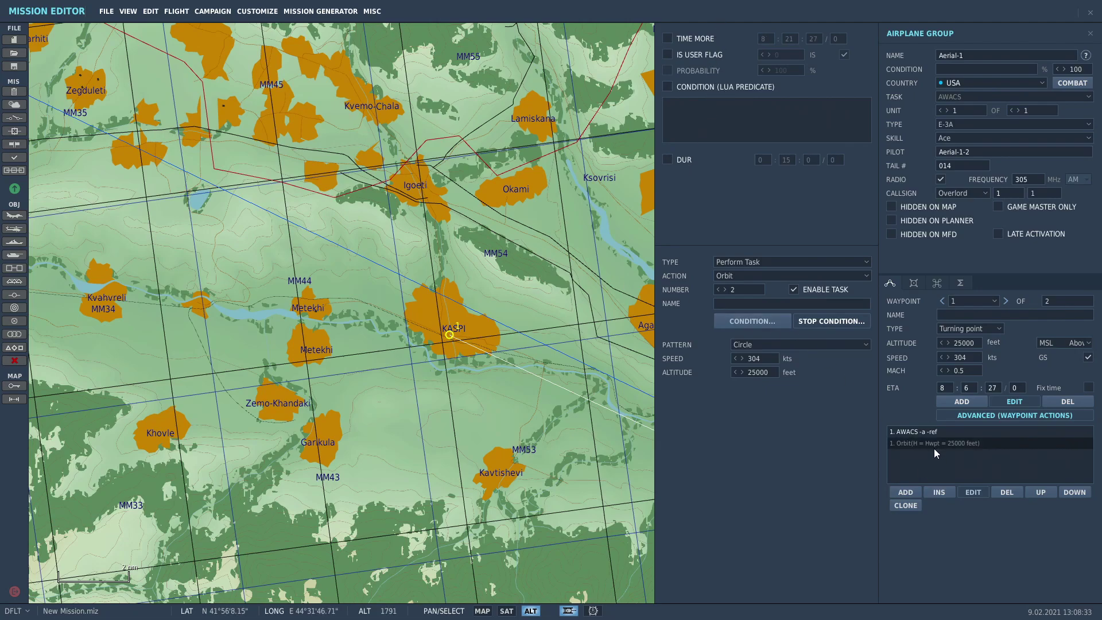
left_click(819, 321)
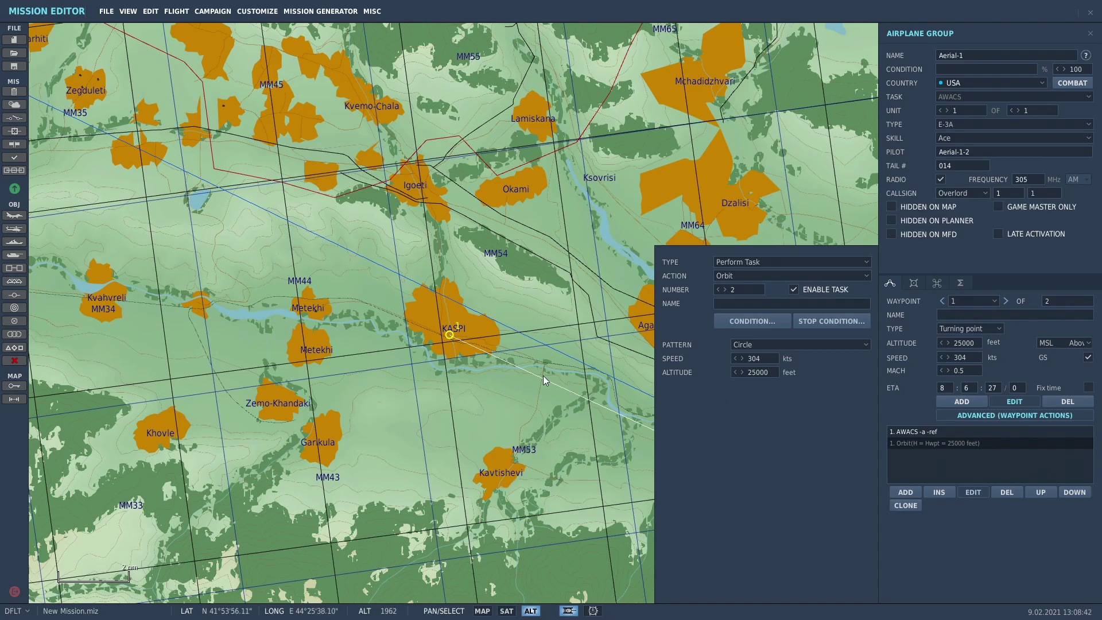
- Pan toward Tbilisi and reselect the AWACS group
left_click_drag(630, 352, 498, 291)
left_click(498, 292)
scroll(914, 579, "down", 1)
left_click_drag(914, 580, 589, 419)
scroll(920, 584, "down", 2)
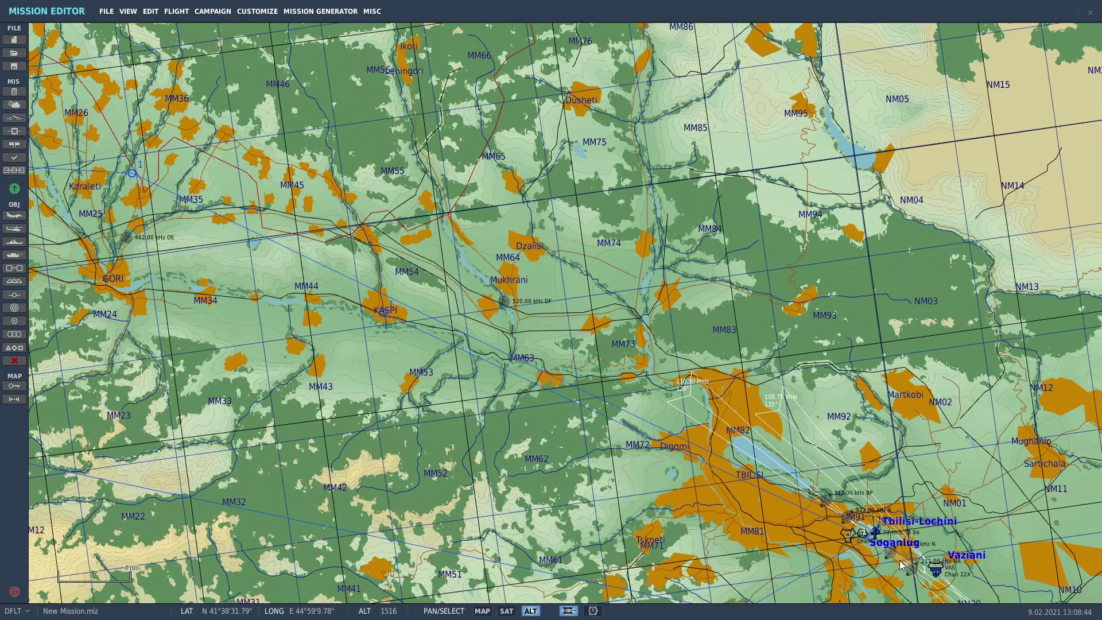
scroll(921, 585, "up", 2)
scroll(921, 586, "up", 6)
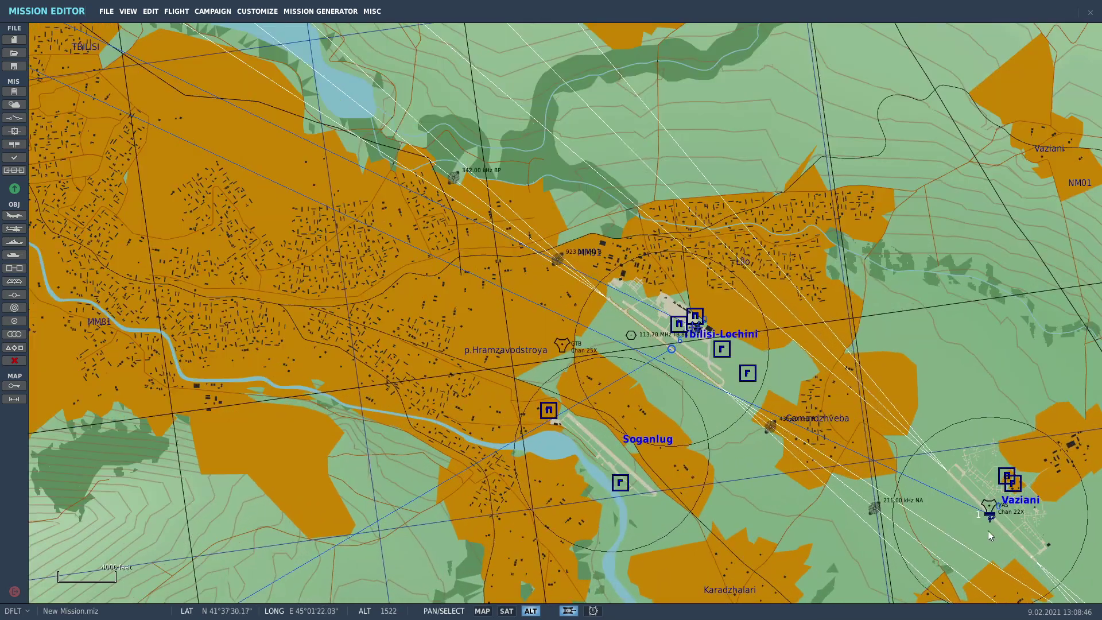
left_click(993, 518)
left_click_drag(764, 478, 614, 456)
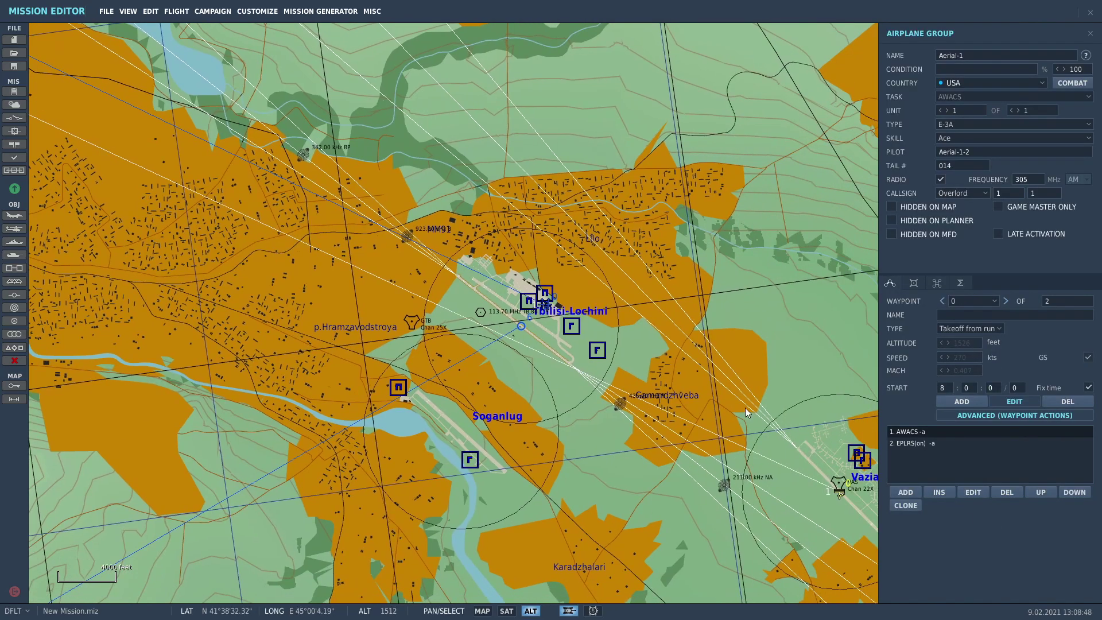
- Add a new Start Enroute Task action at the Kaspi waypoint
left_click(1005, 300)
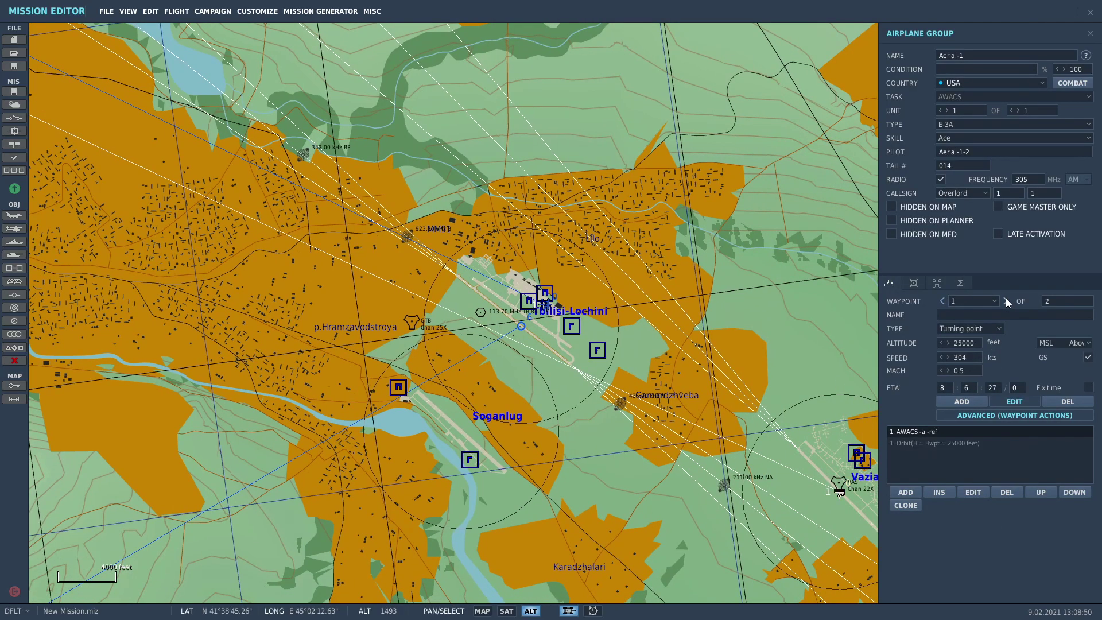
left_click(985, 443)
left_click(905, 492)
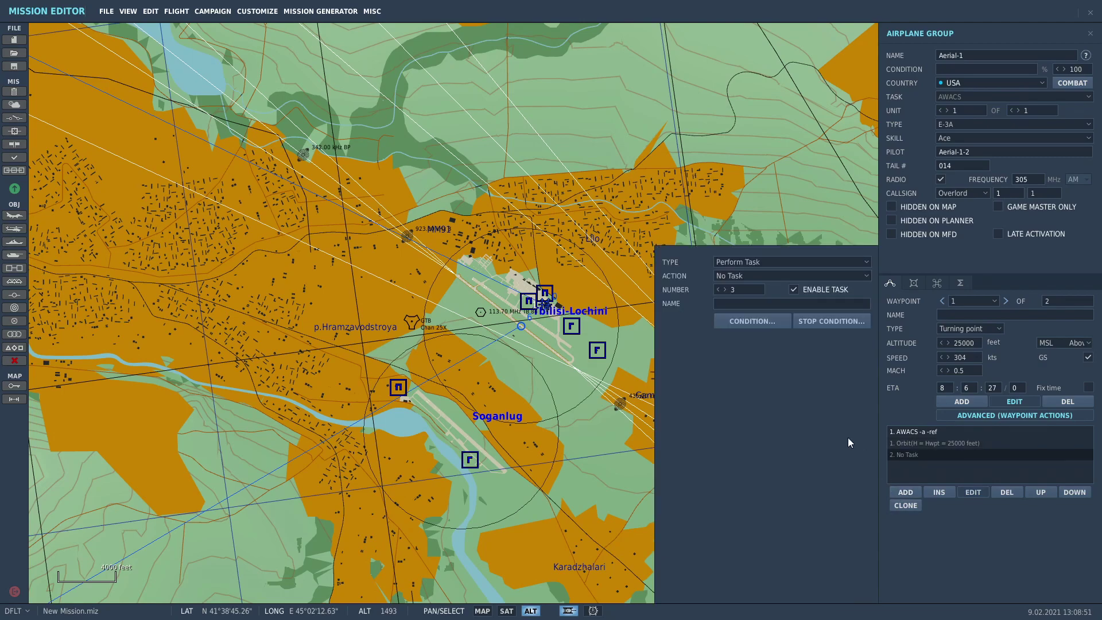
left_click(776, 264)
left_click(785, 262)
left_click(783, 261)
left_click(780, 285)
left_click(778, 277)
left_click(778, 274)
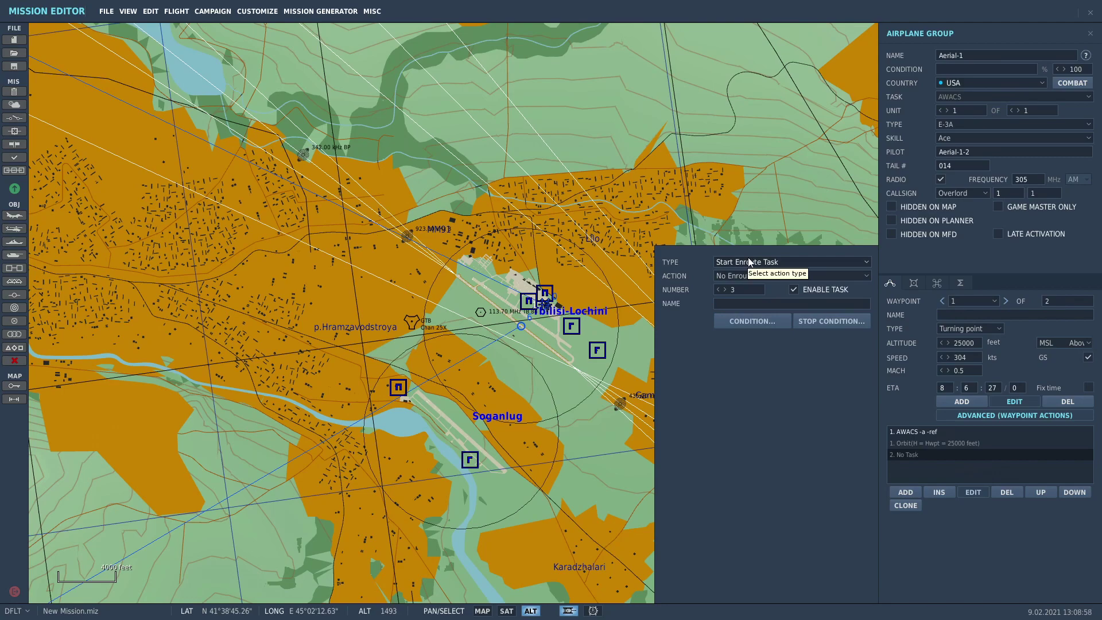
- Delete the AWACS task from the takeoff waypoint
left_click(944, 301)
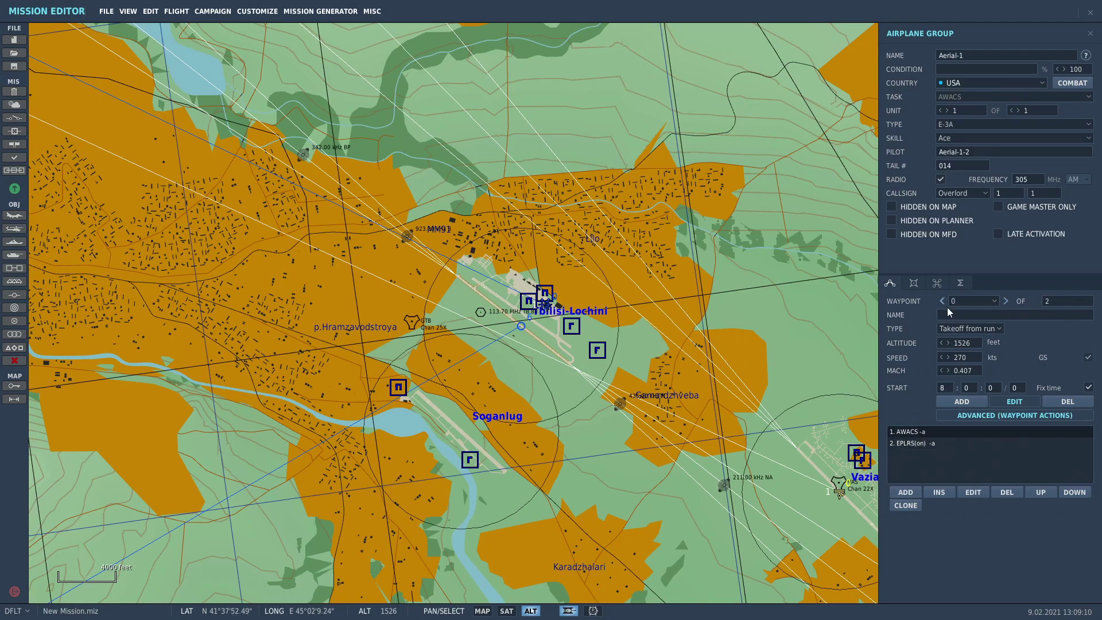
left_click(1005, 492)
left_click(1006, 300)
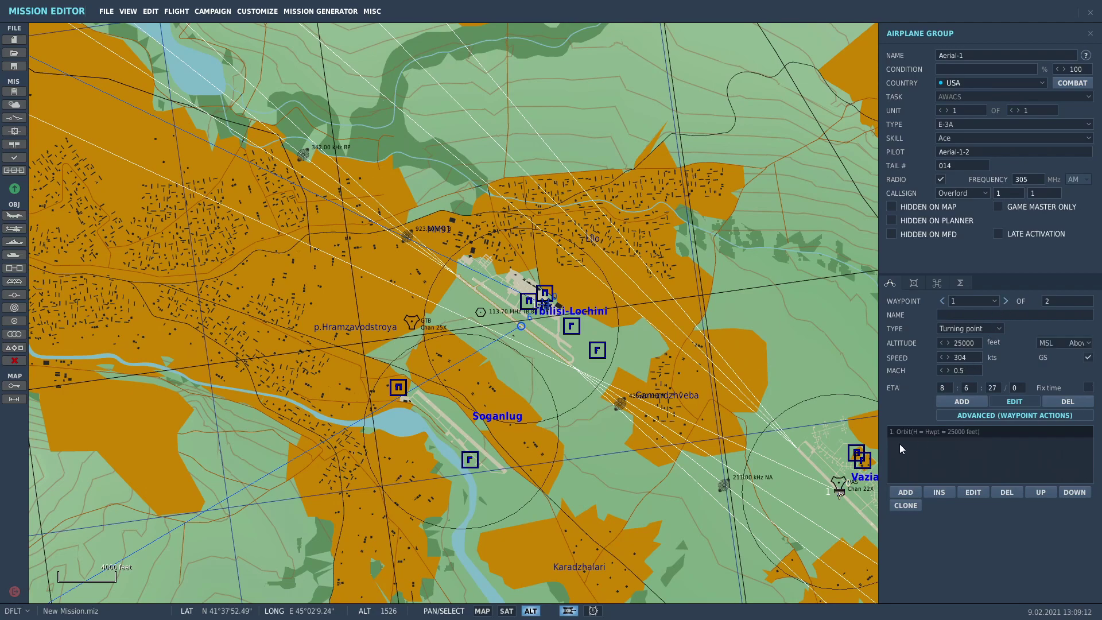
left_click(942, 301)
left_click(1005, 301)
- Add an AWACS enroute task at waypoint 1 above the Orbit, then show the unit list
left_click(905, 493)
left_click(787, 262)
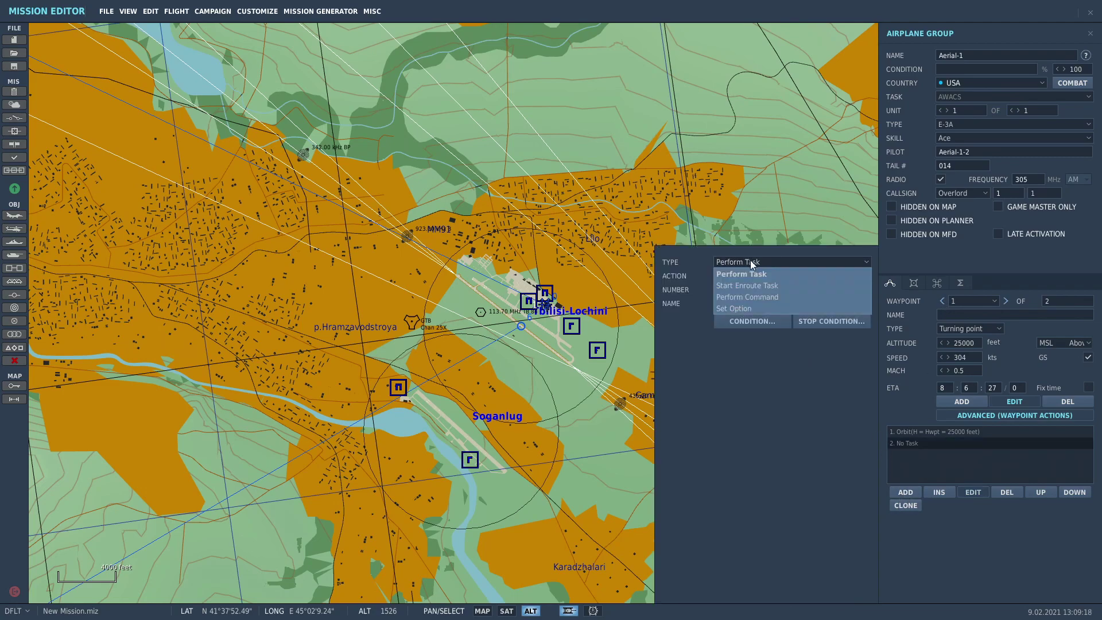
left_click(755, 281)
left_click(755, 278)
left_click(747, 300)
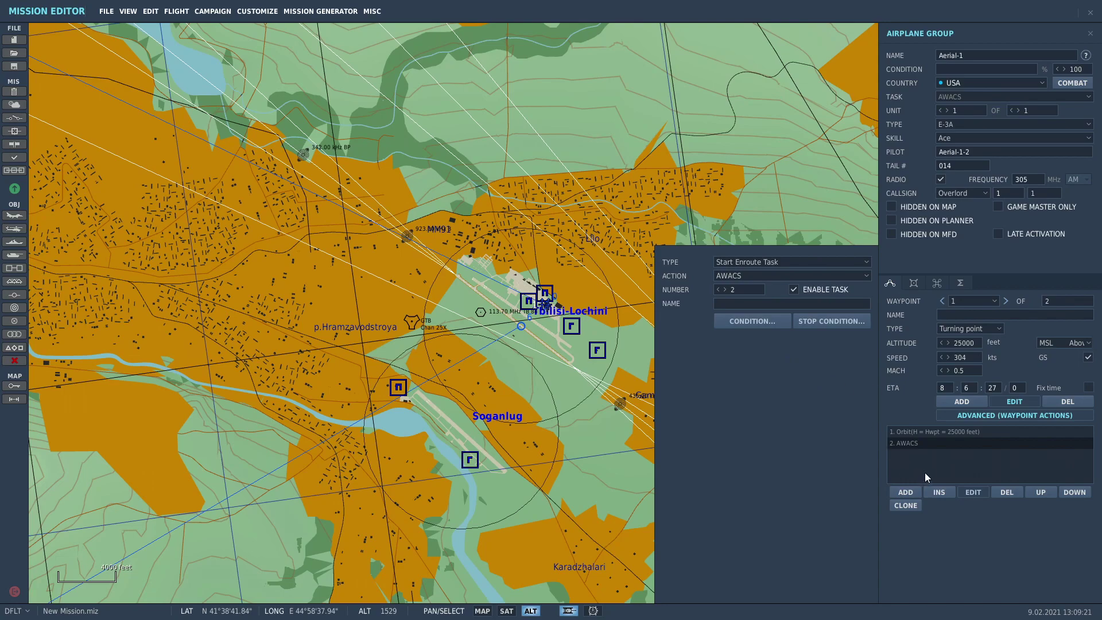
left_click(970, 443)
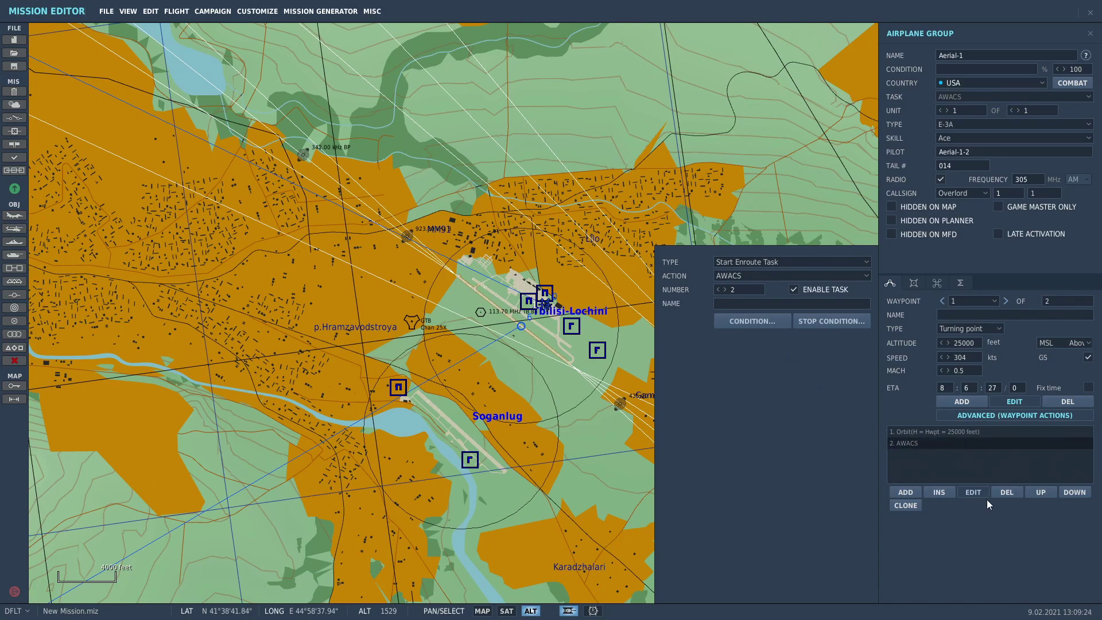
left_click(1039, 493)
left_click(862, 237)
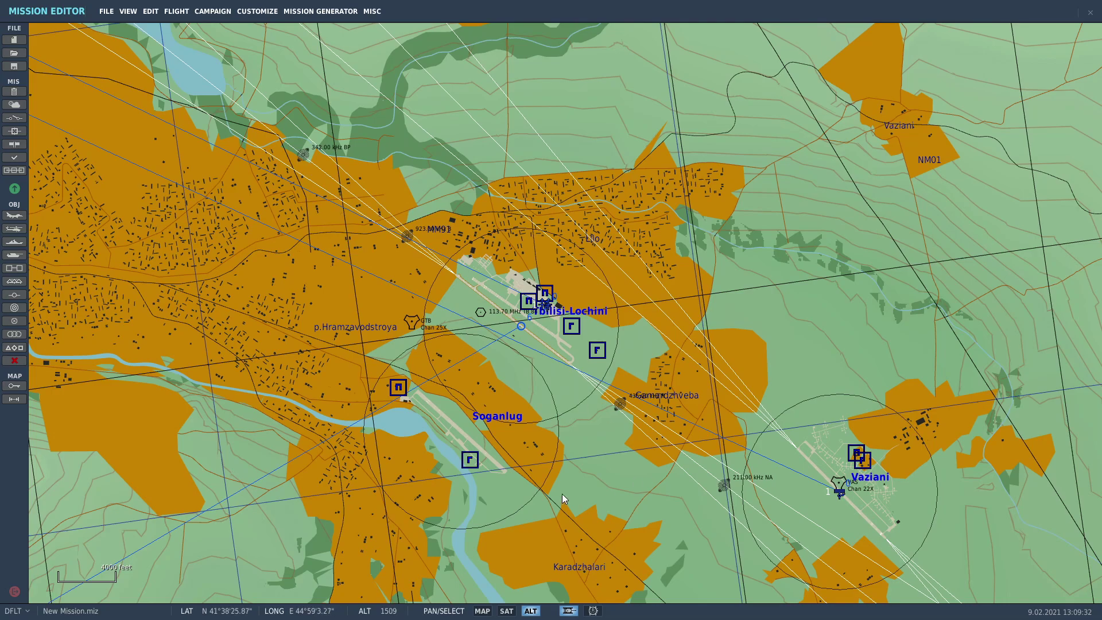
left_click(15, 347)
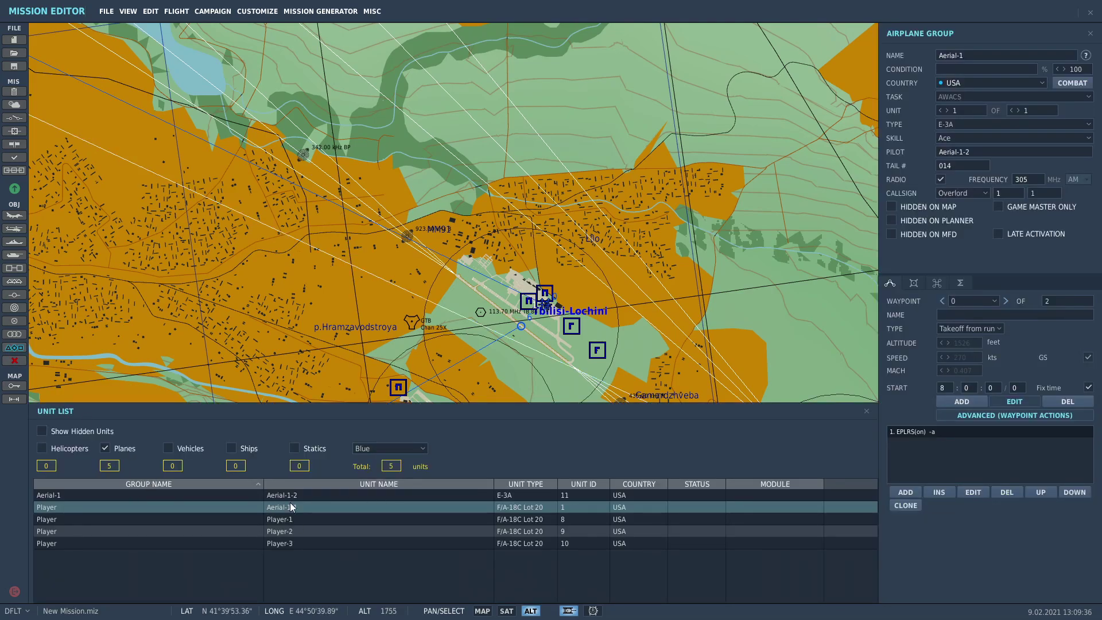
- Rename the E-3A group Aerial-1 to 'awacs' and reselect it at waypoint 1
left_click(548, 495)
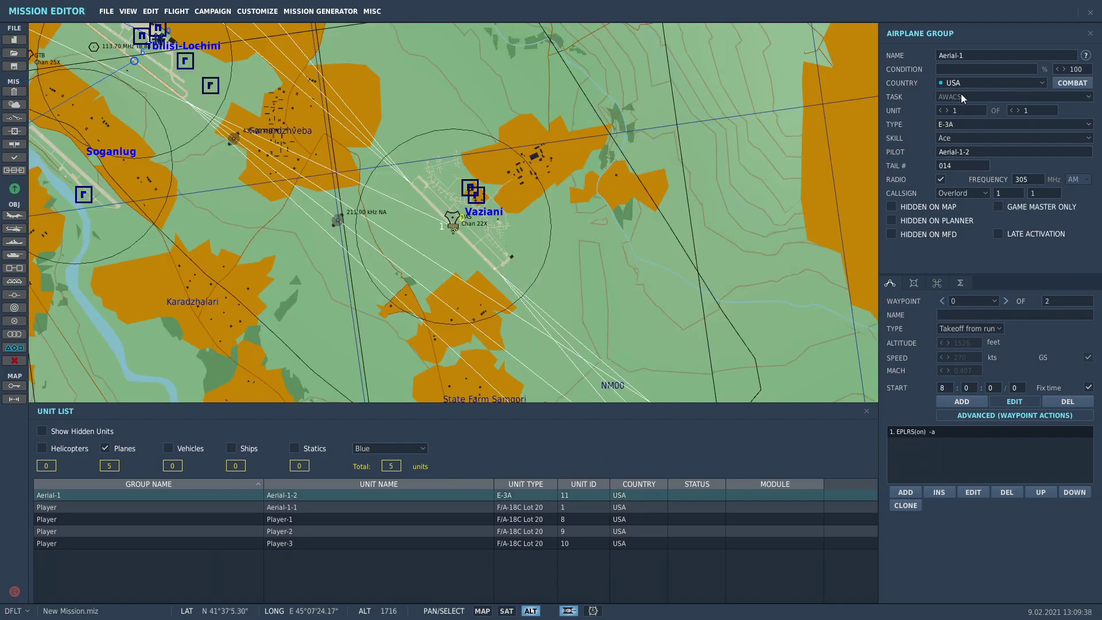
key("BackSpace")
key("BackSpace")
key("BackSpace")
key("BackSpace")
key("BackSpace")
key("BackSpace")
key("BackSpace")
key("BackSpace")
type("awacs")
left_click(141, 506)
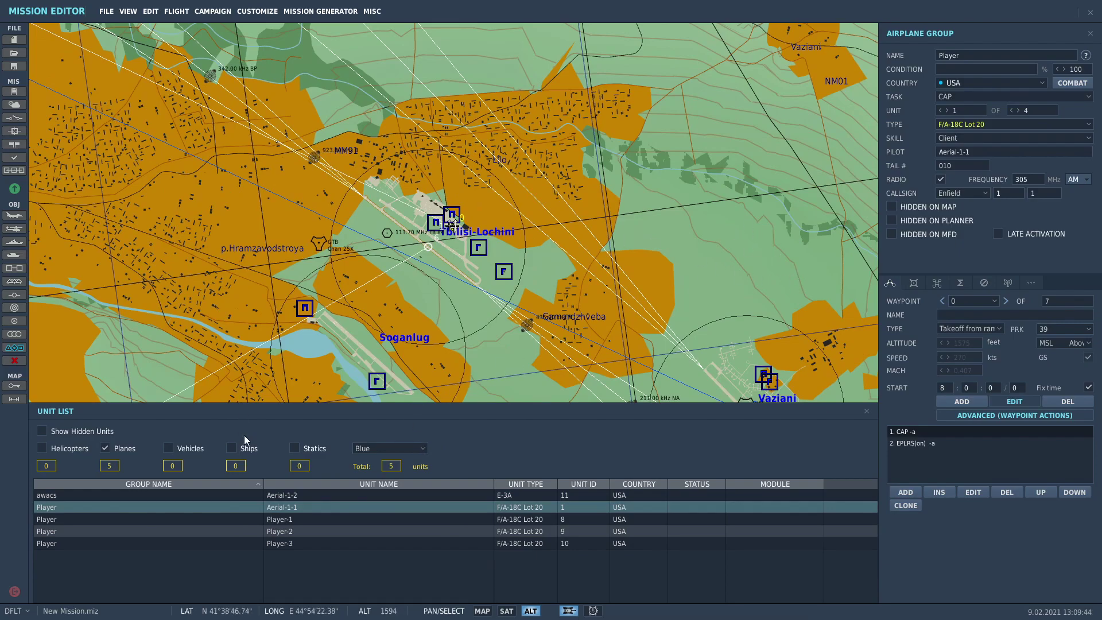
left_click(81, 496)
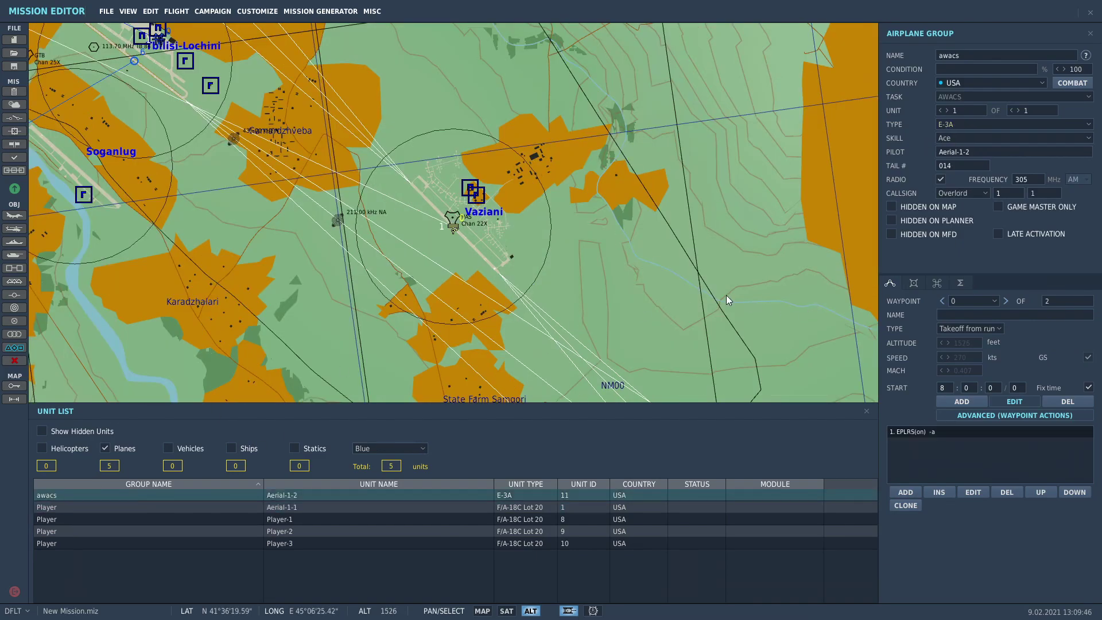
left_click(1006, 301)
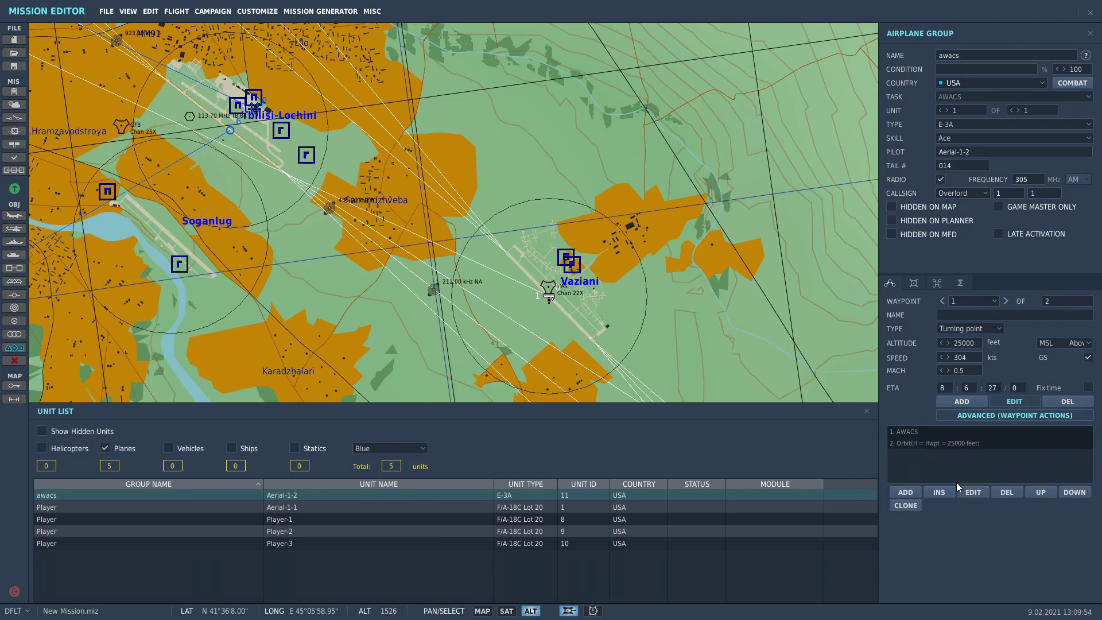
- Delete AWACS from waypoint 1 and add an AWACS enroute task at the takeoff waypoint
left_click(1004, 493)
left_click(943, 301)
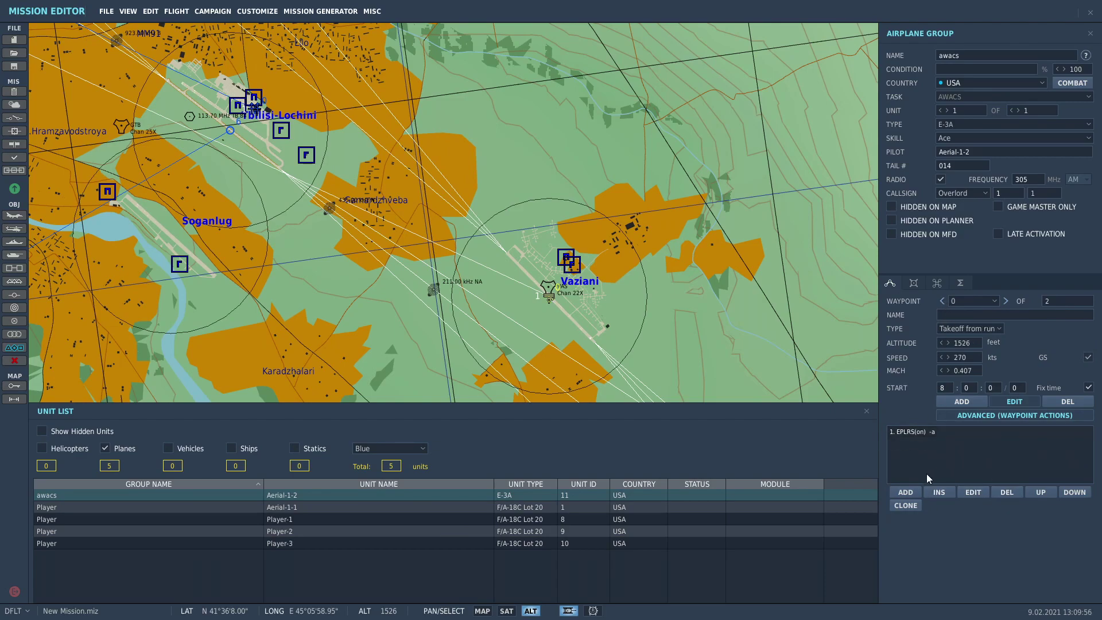
left_click(905, 491)
left_click(749, 262)
left_click(751, 277)
left_click(751, 274)
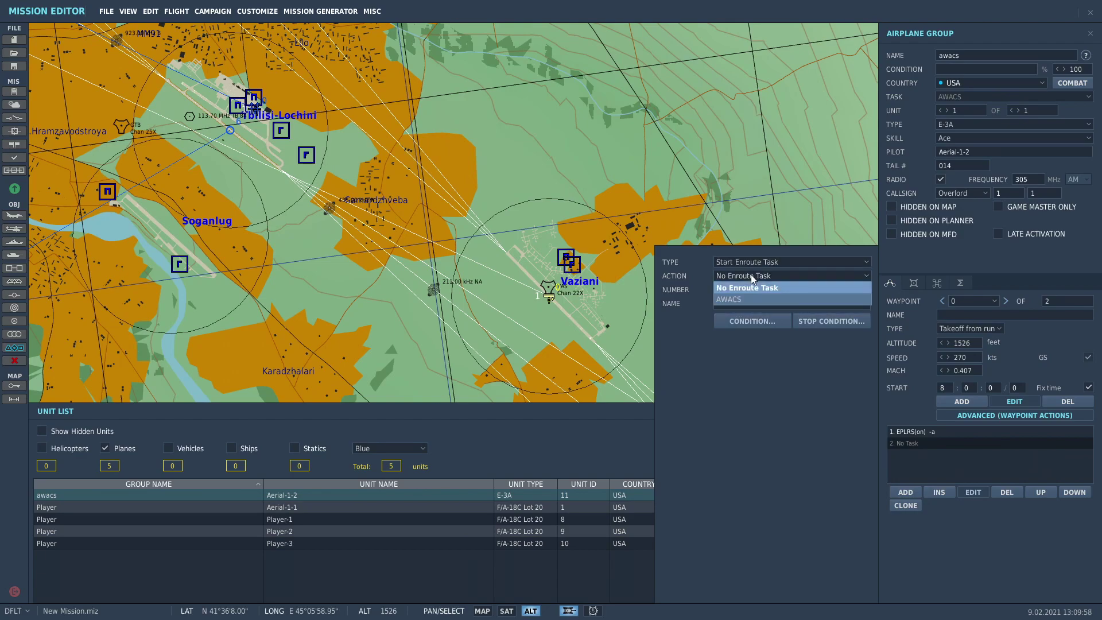
left_click(753, 287)
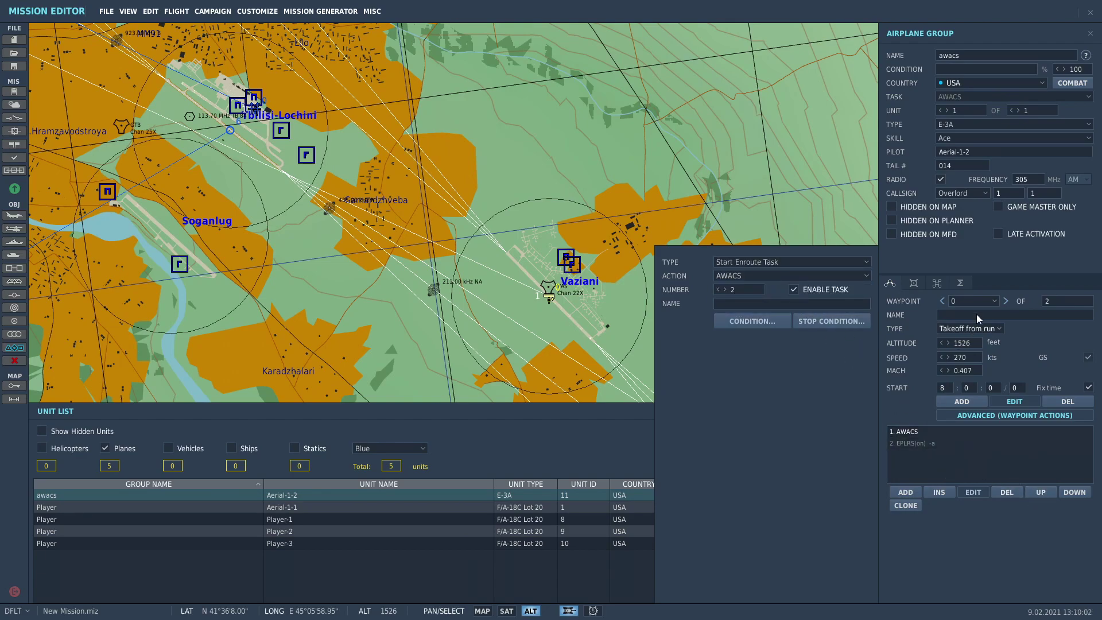
- Review the takeoff waypoint's AWACS task, then close the group and unit list panels
left_click(1005, 303)
left_click(942, 301)
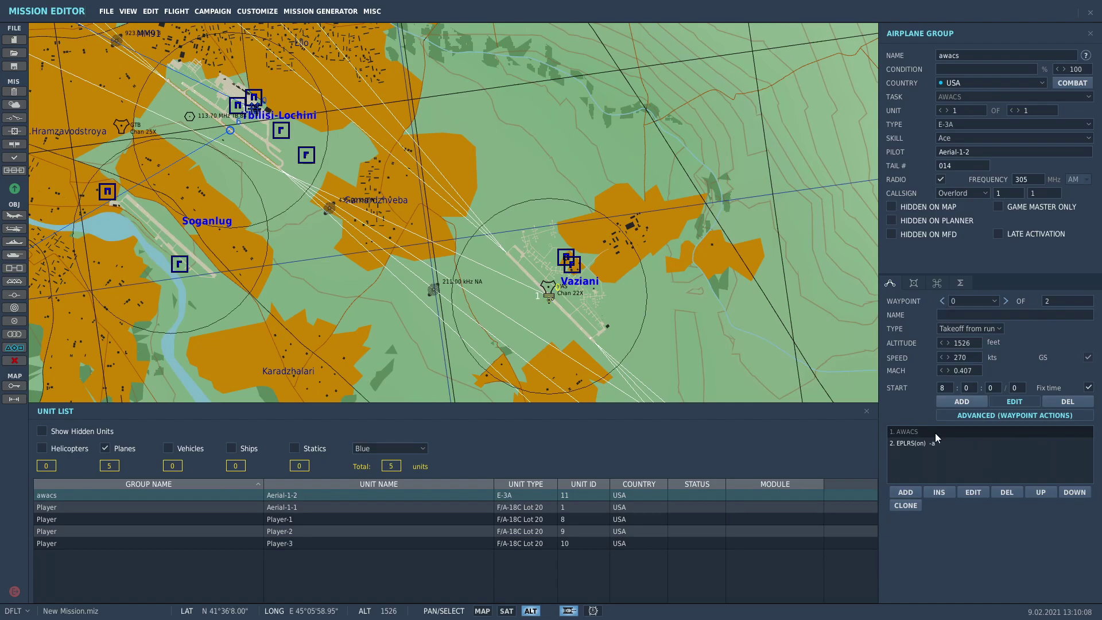
left_click(973, 493)
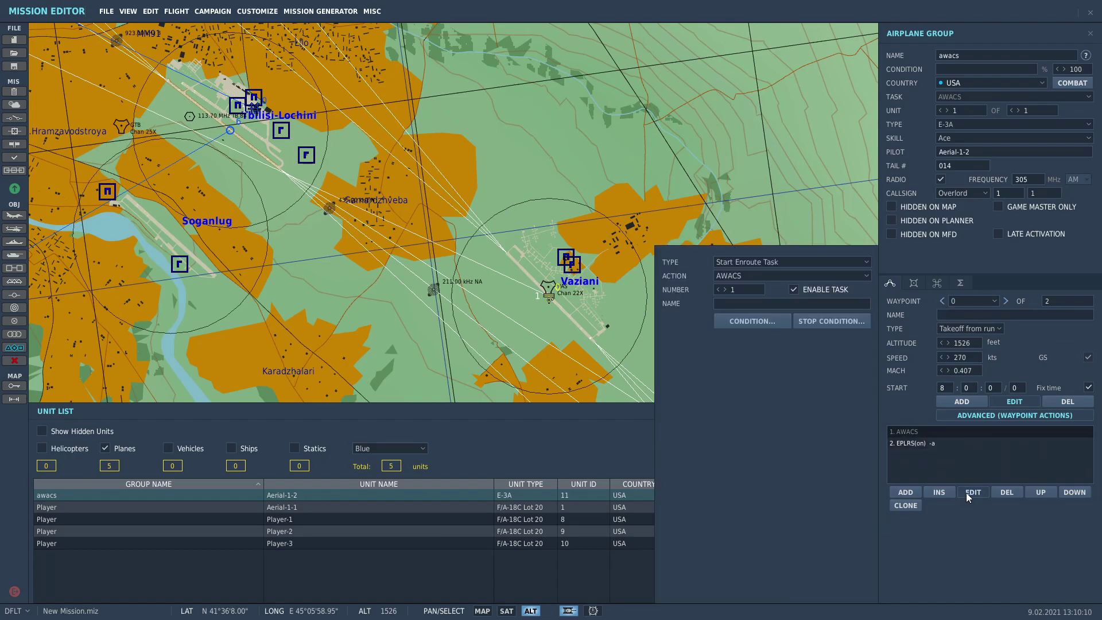
left_click(966, 493)
left_click(729, 367)
scroll(665, 408, "down", 5)
scroll(672, 411, "down", 3)
scroll(539, 412, "up", 3)
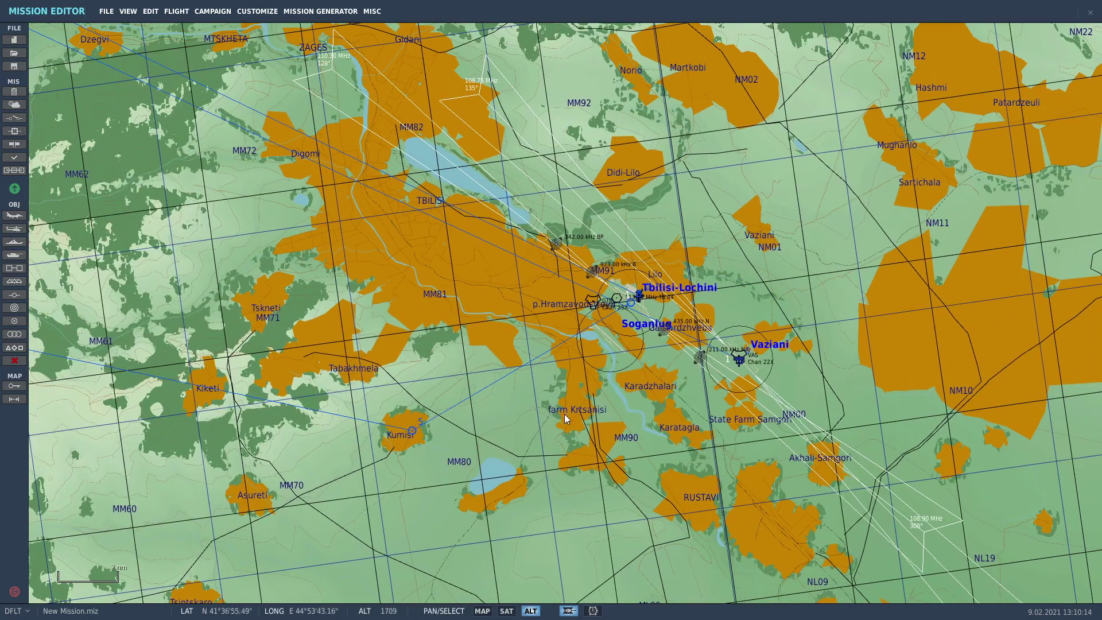
scroll(577, 422, "up", 2)
scroll(618, 428, "down", 1)
left_click_drag(546, 342, 712, 467)
scroll(725, 453, "down", 2)
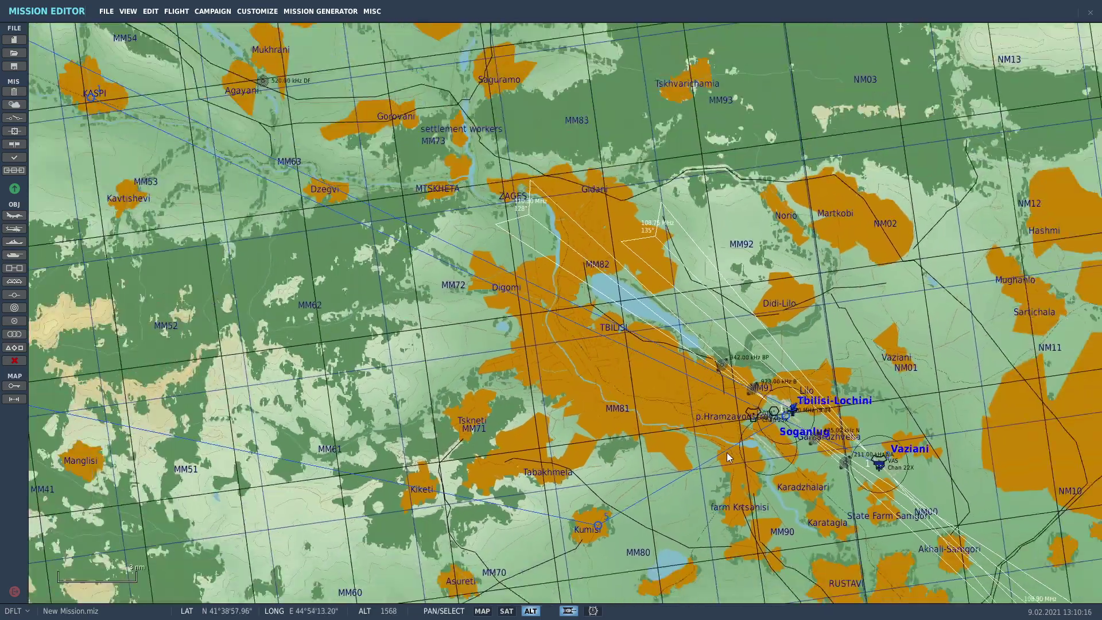
scroll(726, 453, "down", 4)
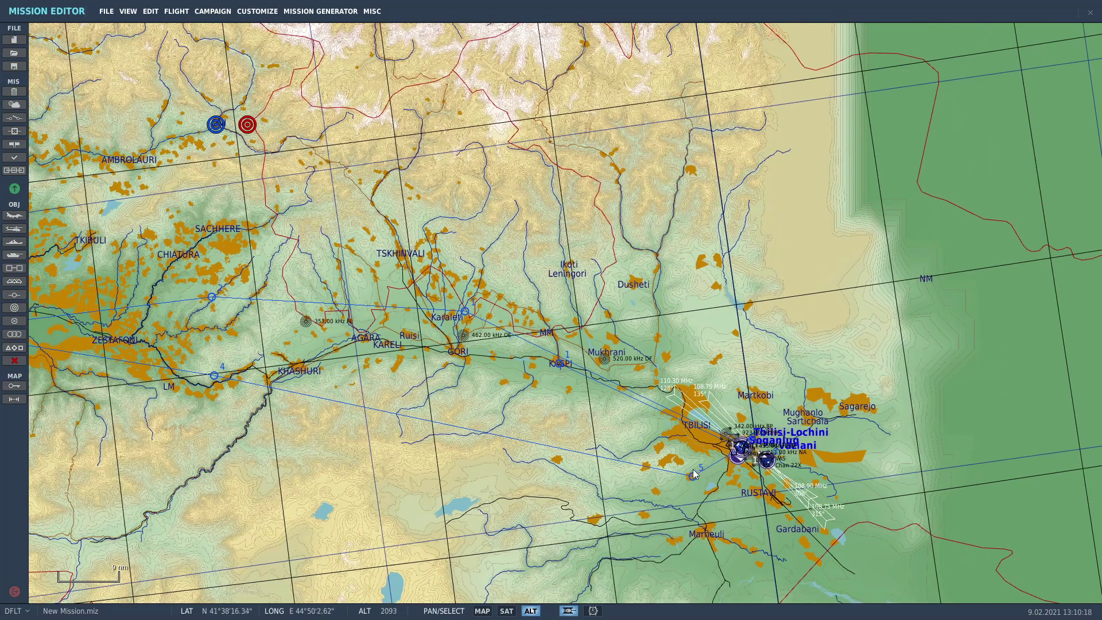
mouse_move(660, 429)
left_mouse_down()
mouse_move(659, 363)
mouse_move(667, 417)
mouse_move(654, 429)
left_mouse_up()
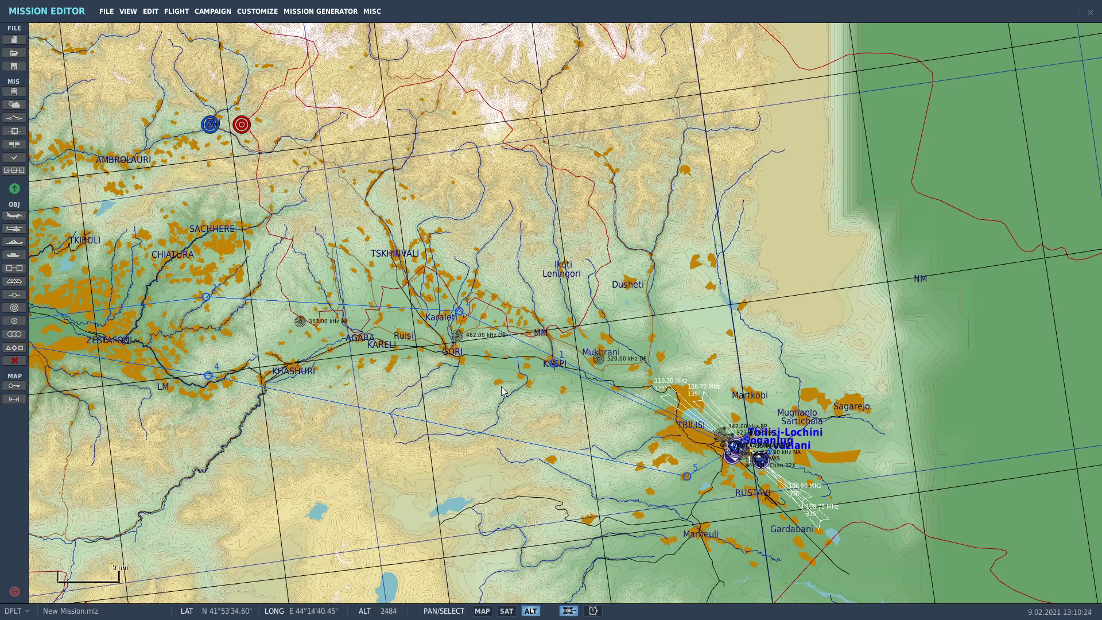
scroll(423, 425, "up", 1)
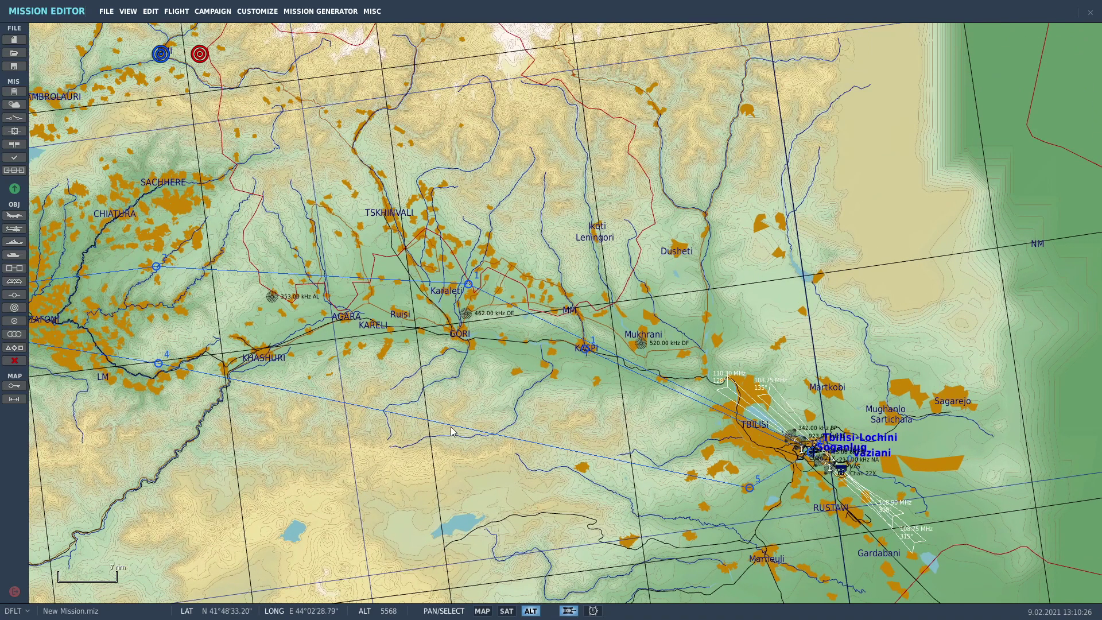
scroll(844, 483, "up", 3)
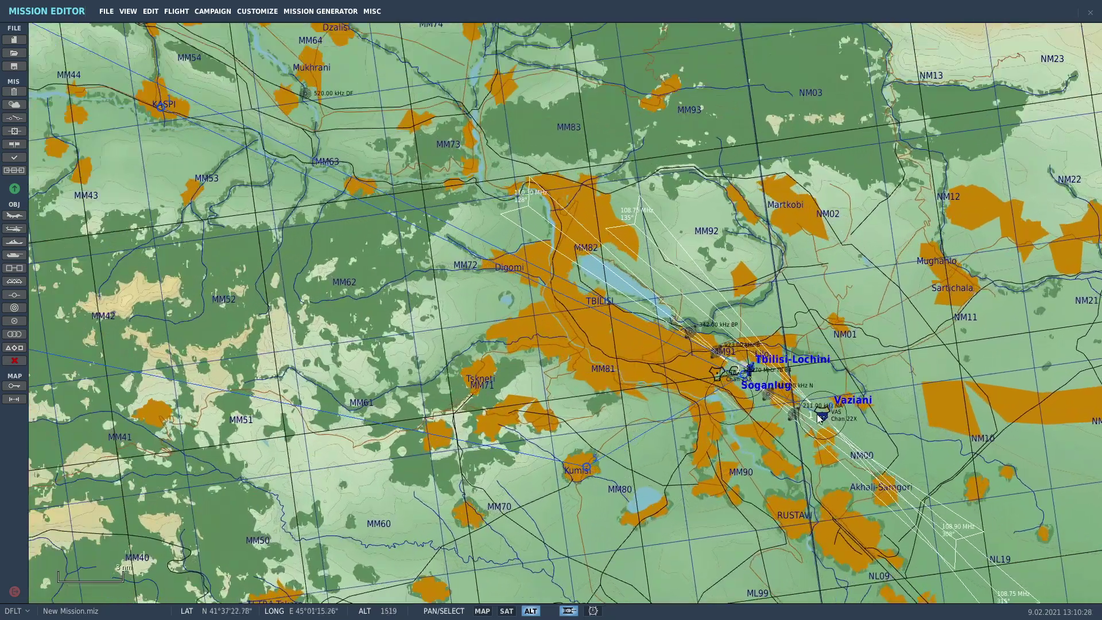
scroll(820, 417, "up", 4)
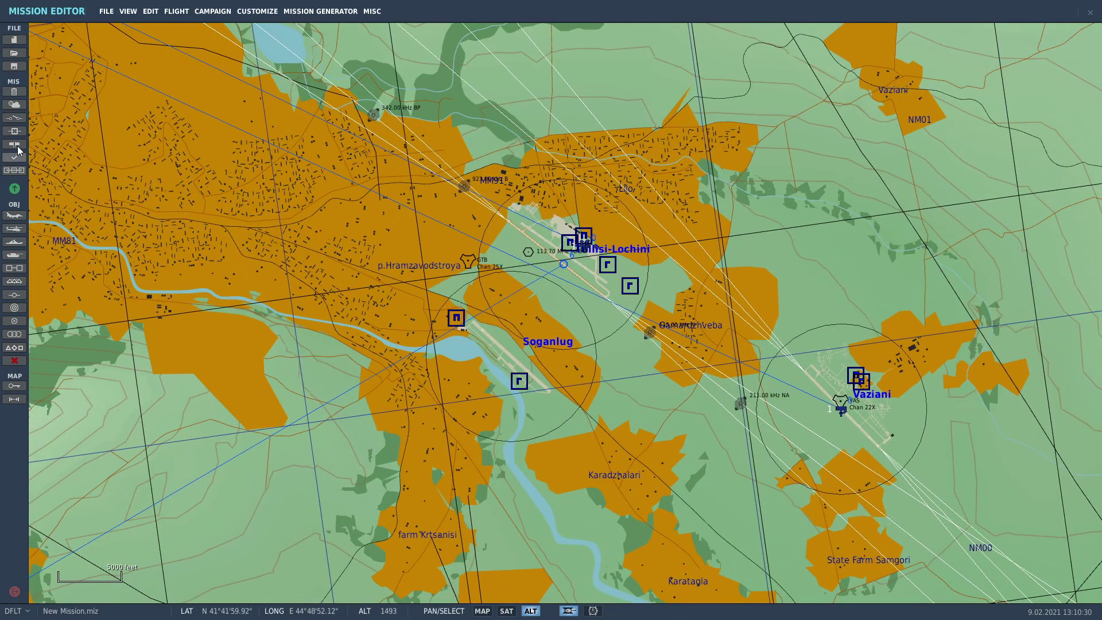
- Start a new airplane group and set its aircraft type to KC-135MPRS
left_click(14, 216)
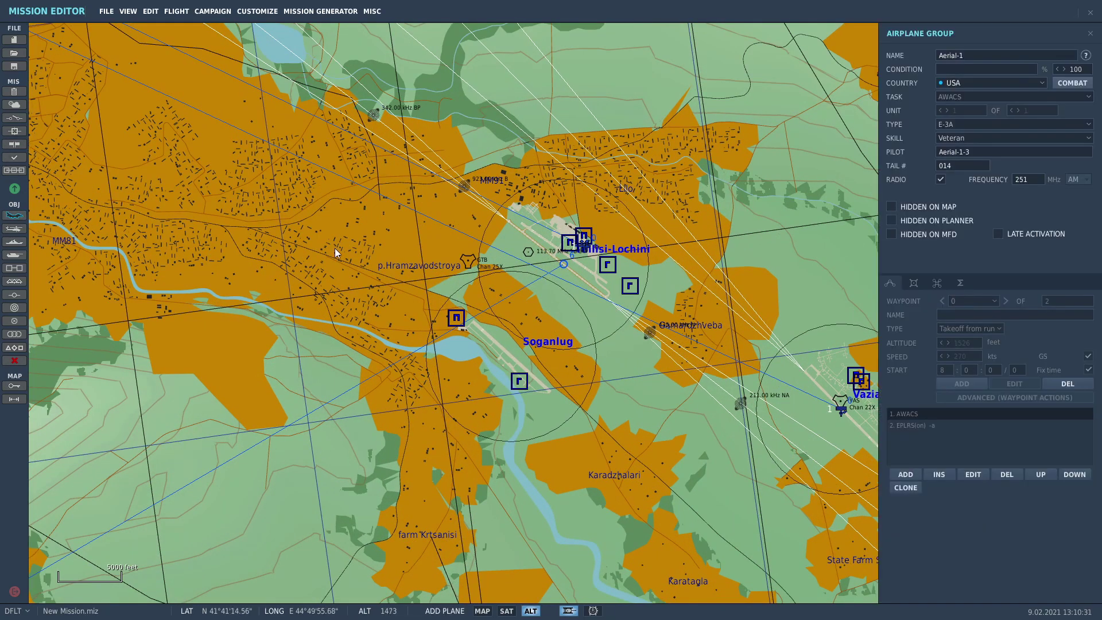
left_click(977, 123)
scroll(1003, 219, "down", 5)
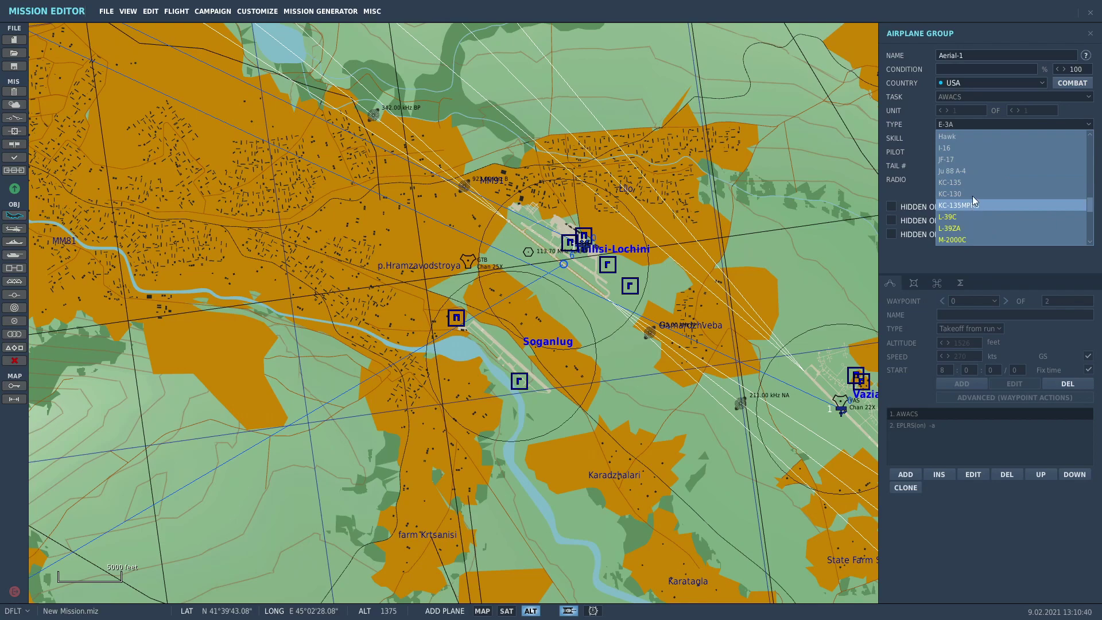
left_click(970, 194)
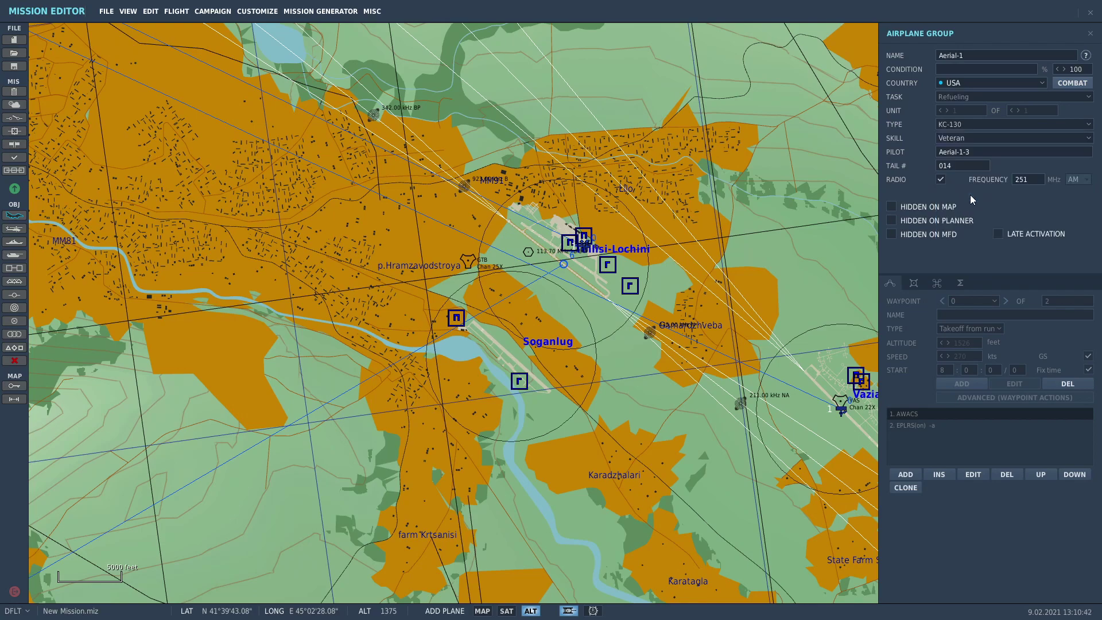
left_click(974, 124)
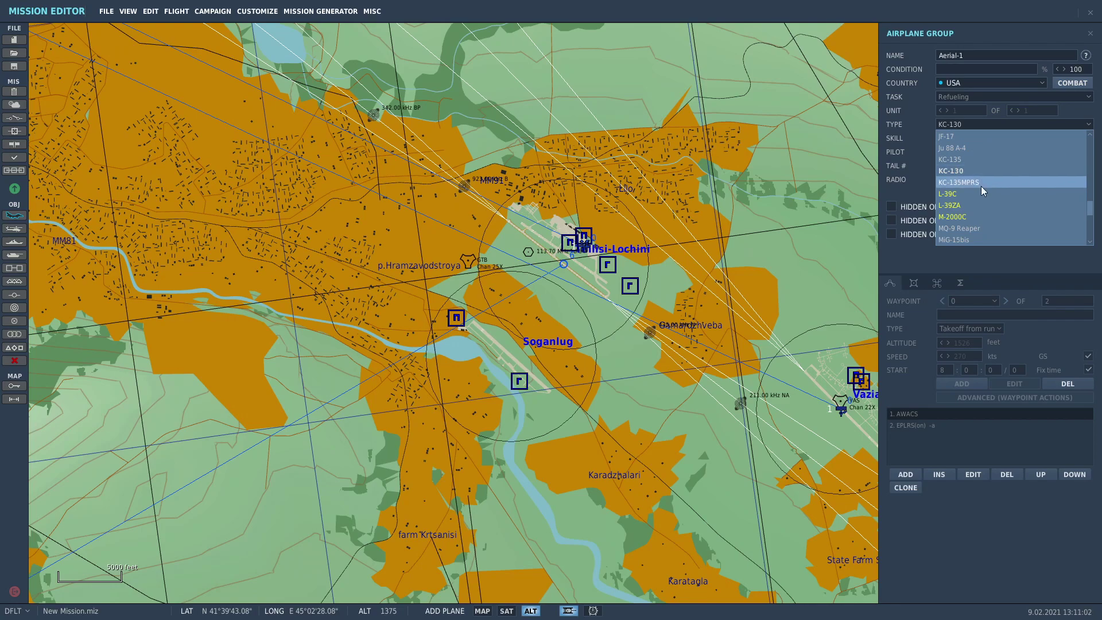
left_click(979, 183)
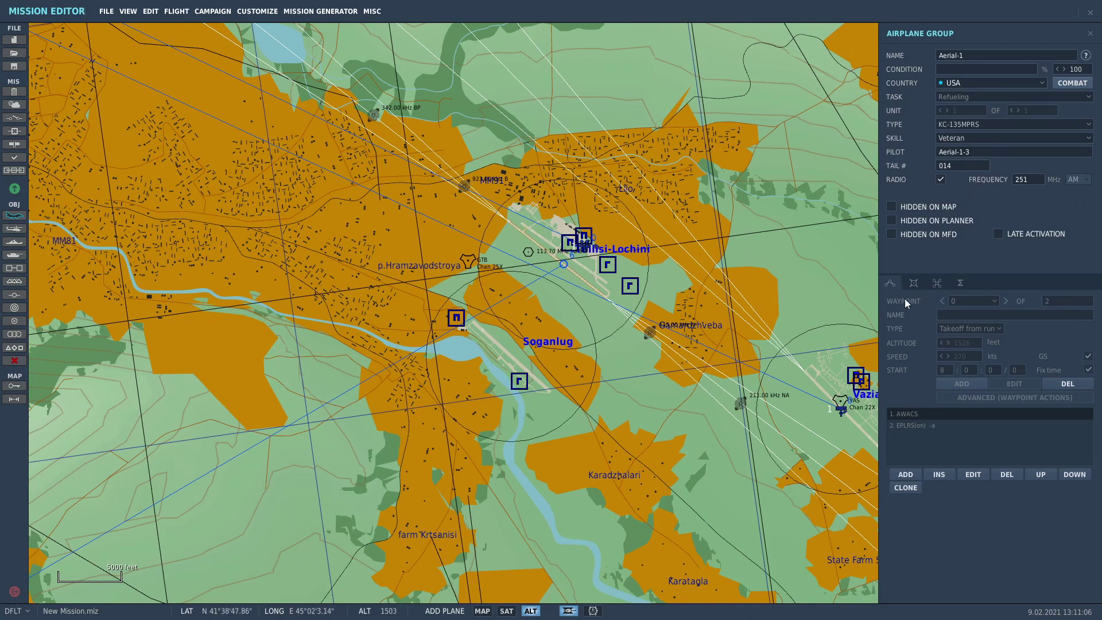
- Set the tanker crew skill to Ace and place the group beside the Vaziani runway
left_click(961, 138)
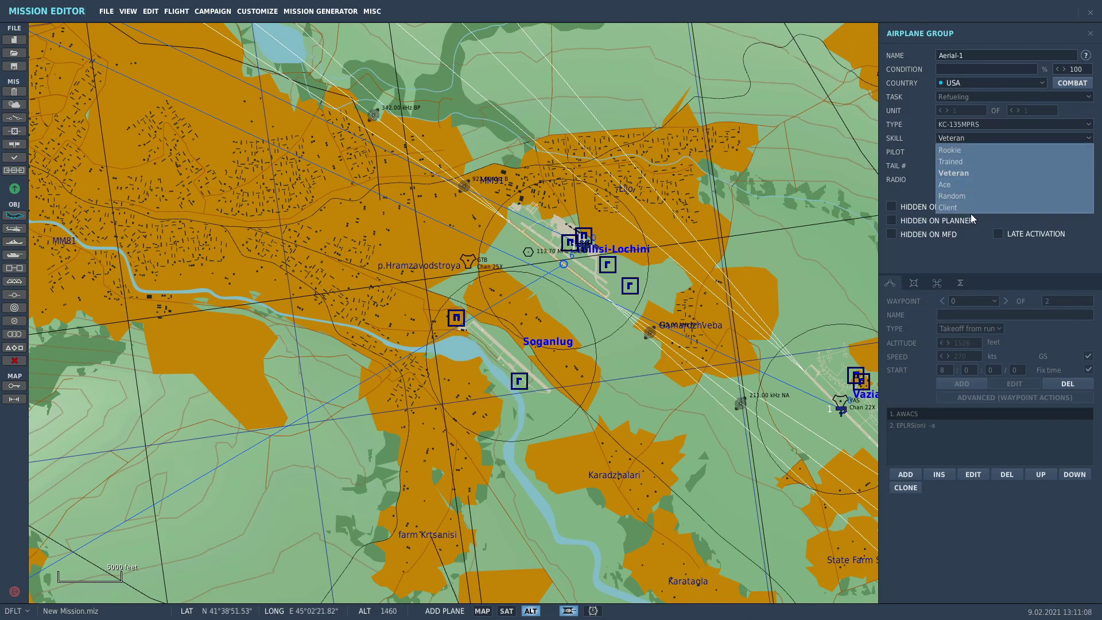
left_click(966, 194)
left_click(967, 139)
left_click(966, 195)
left_click(968, 139)
left_click(964, 185)
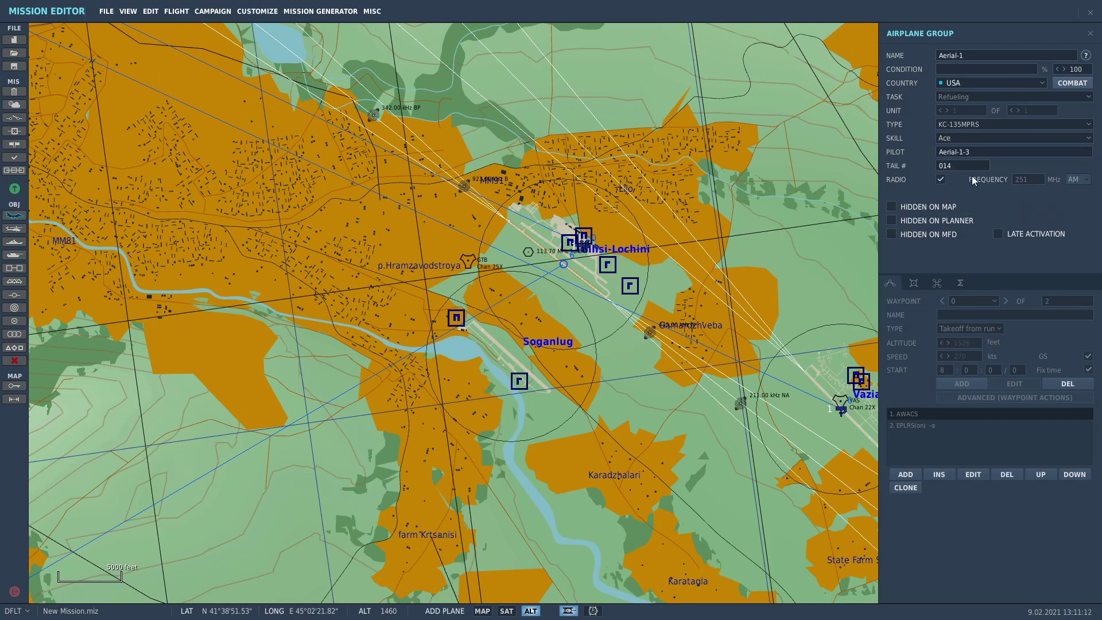
right_click_drag(846, 442, 740, 411)
scroll(740, 409, "up", 2)
left_click(763, 389)
- Set the tanker's first waypoint type to Takeoff from parking hot
scroll(836, 364, "up", 2)
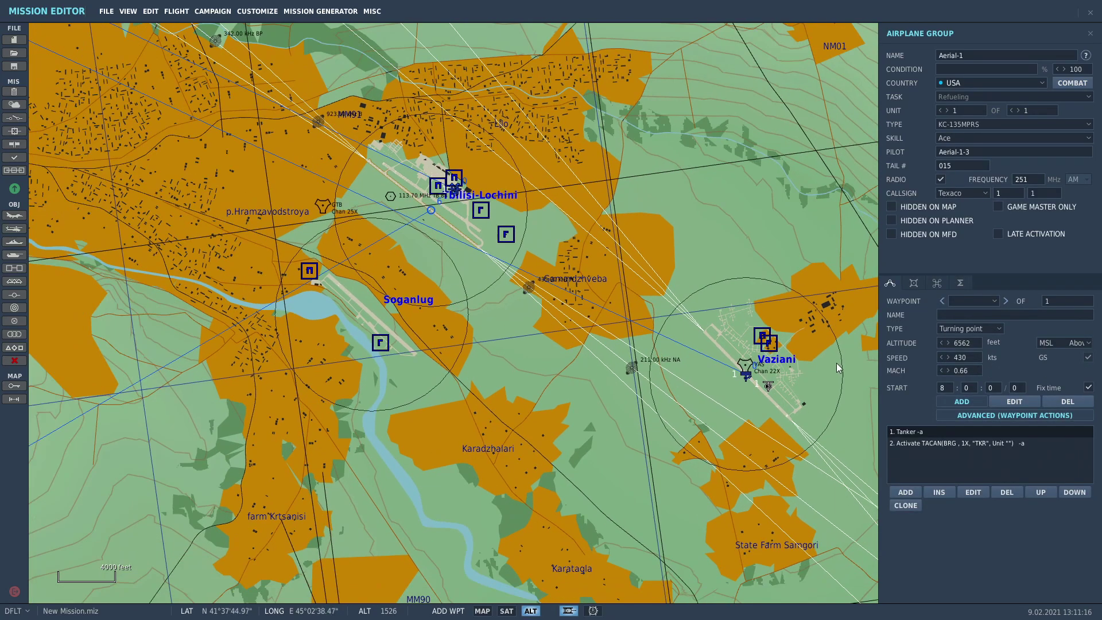
left_click(958, 331)
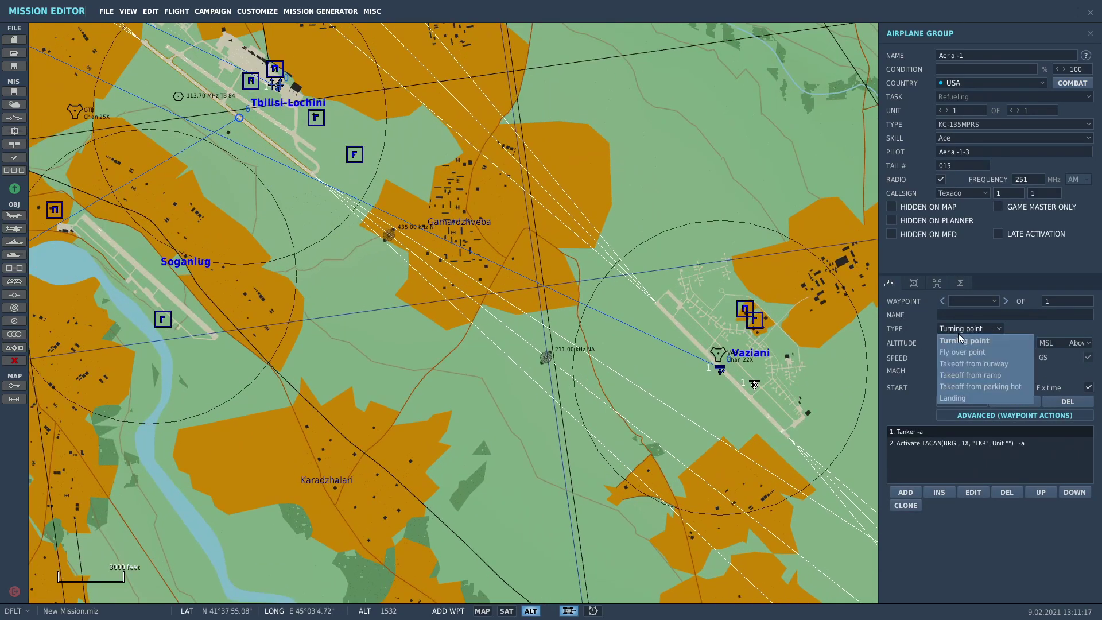
left_click(975, 387)
scroll(803, 420, "up", 6)
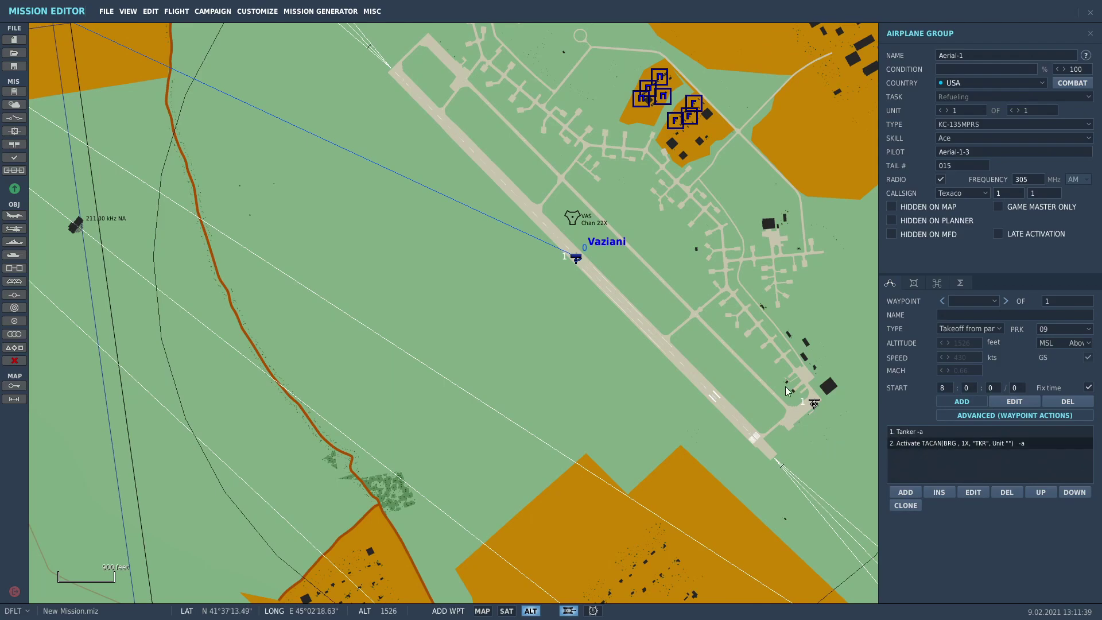
scroll(694, 422, "down", 3)
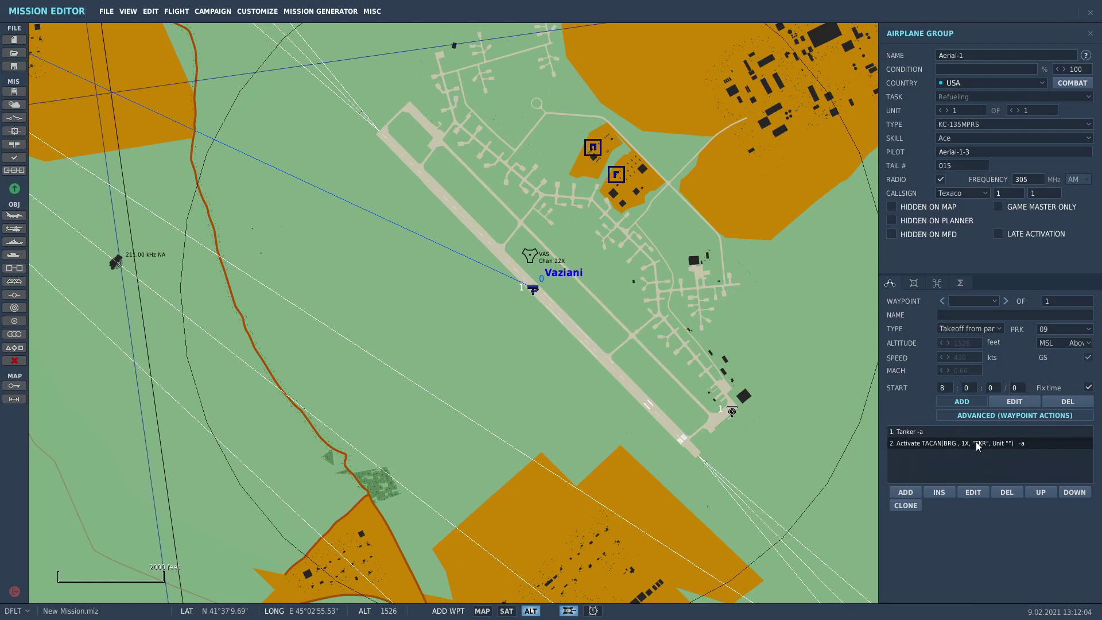
- Edit the tanker's Activate TACAN action and bind the beacon to unit Aerial-1-3
left_click(976, 443)
left_click(974, 493)
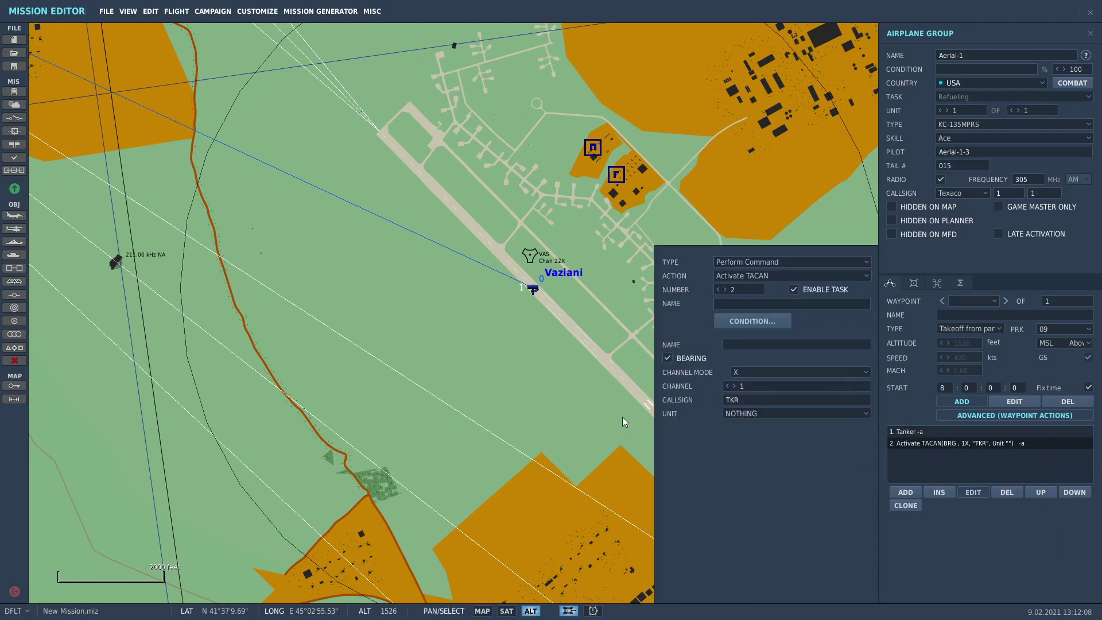
left_click(755, 415)
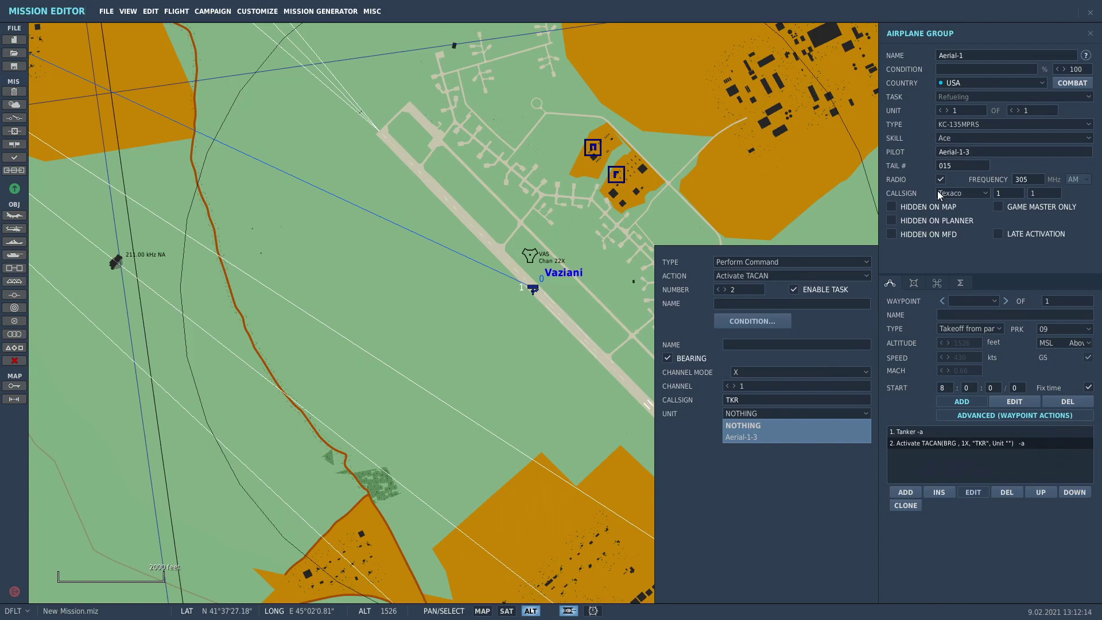
left_click(738, 437)
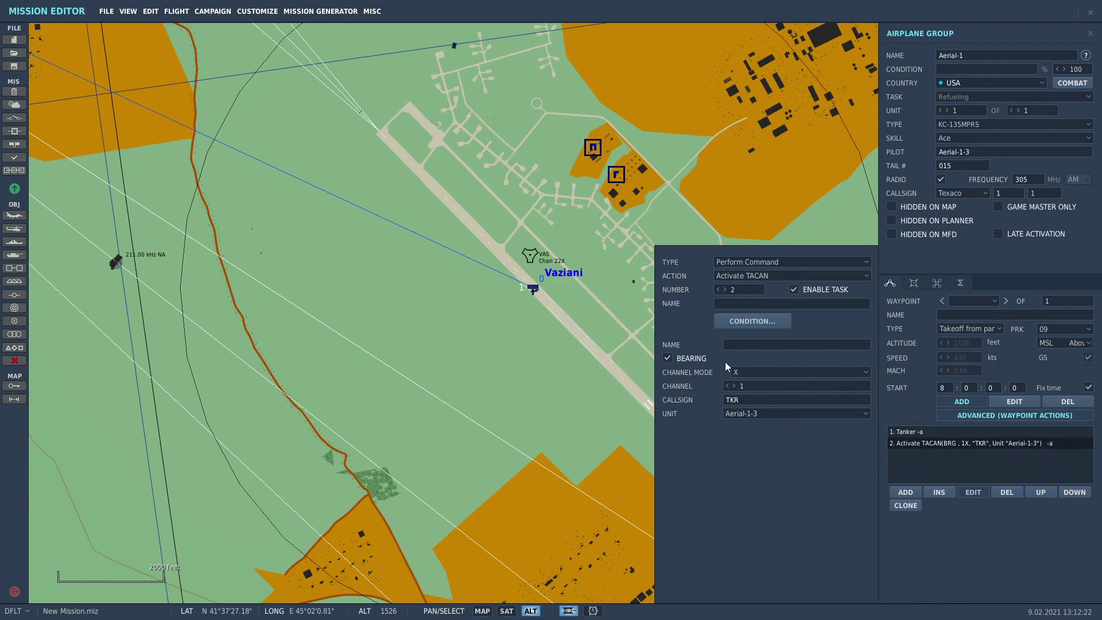
- Set the TACAN to channel mode Y, channel 2, callsign TKR, keeping unit Aerial-1-3
left_click(745, 369)
left_click(746, 370)
left_click(778, 370)
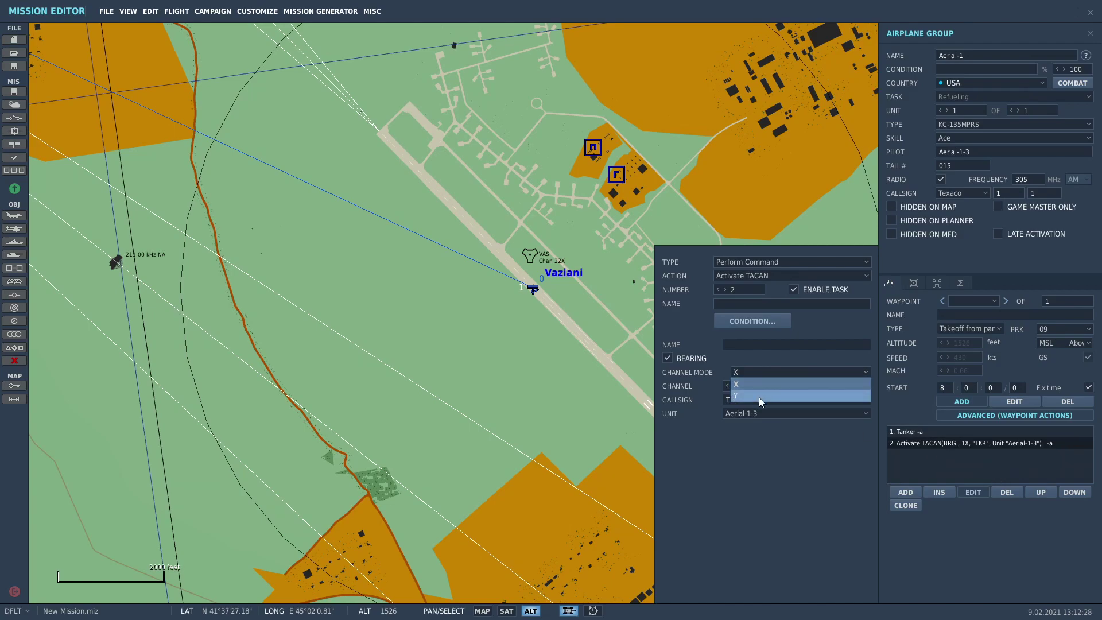
left_click(760, 398)
left_click(761, 371)
left_click(771, 355)
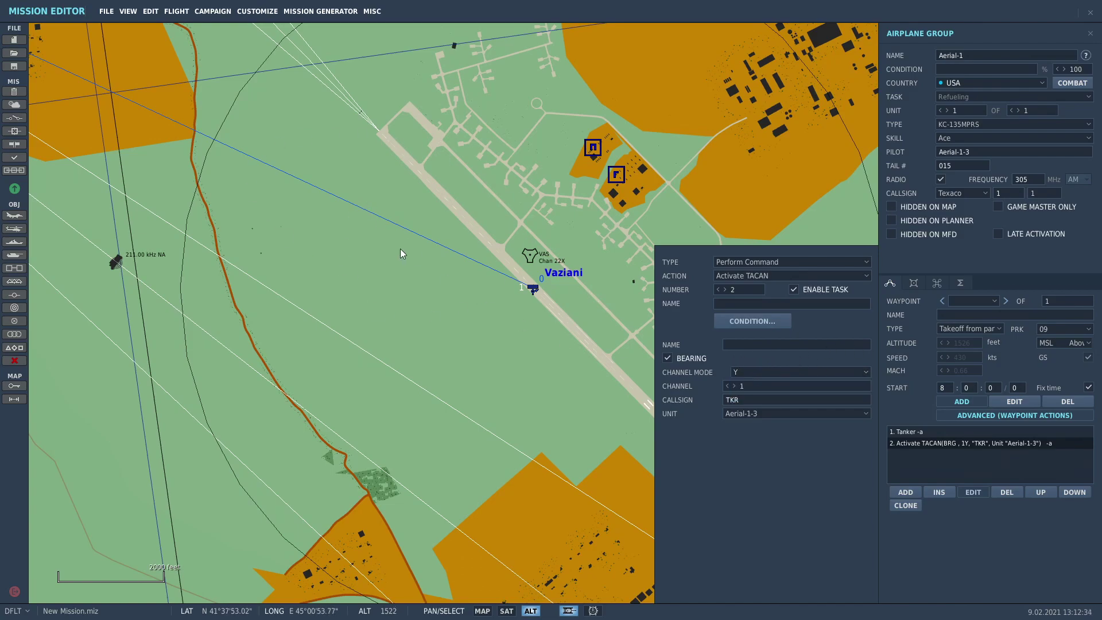
left_click_drag(388, 277, 397, 302)
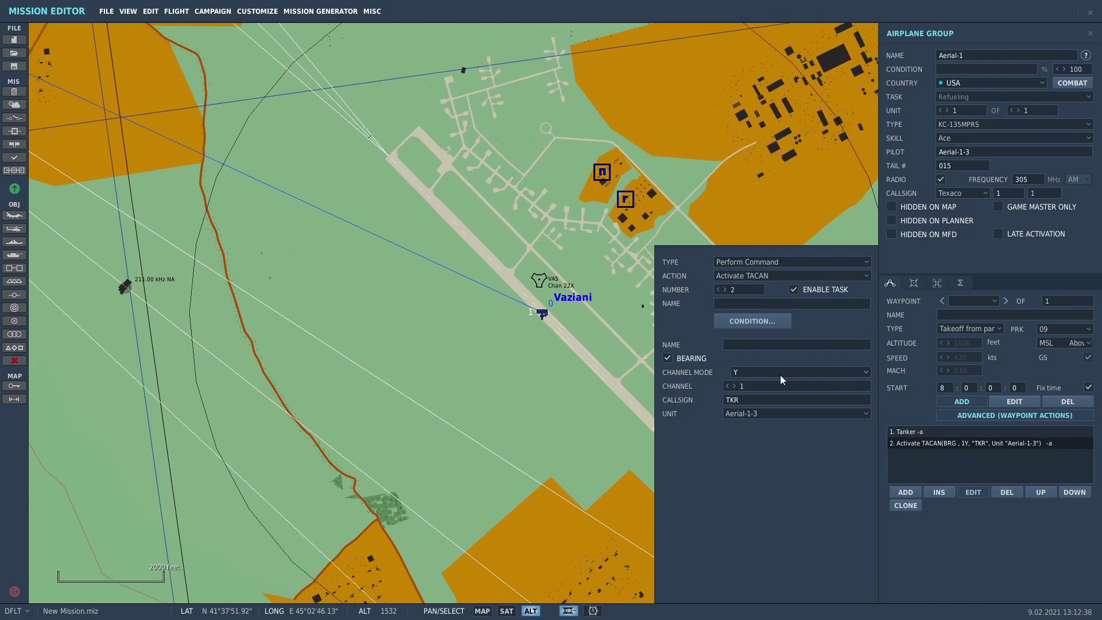
left_click_drag(596, 376, 546, 400)
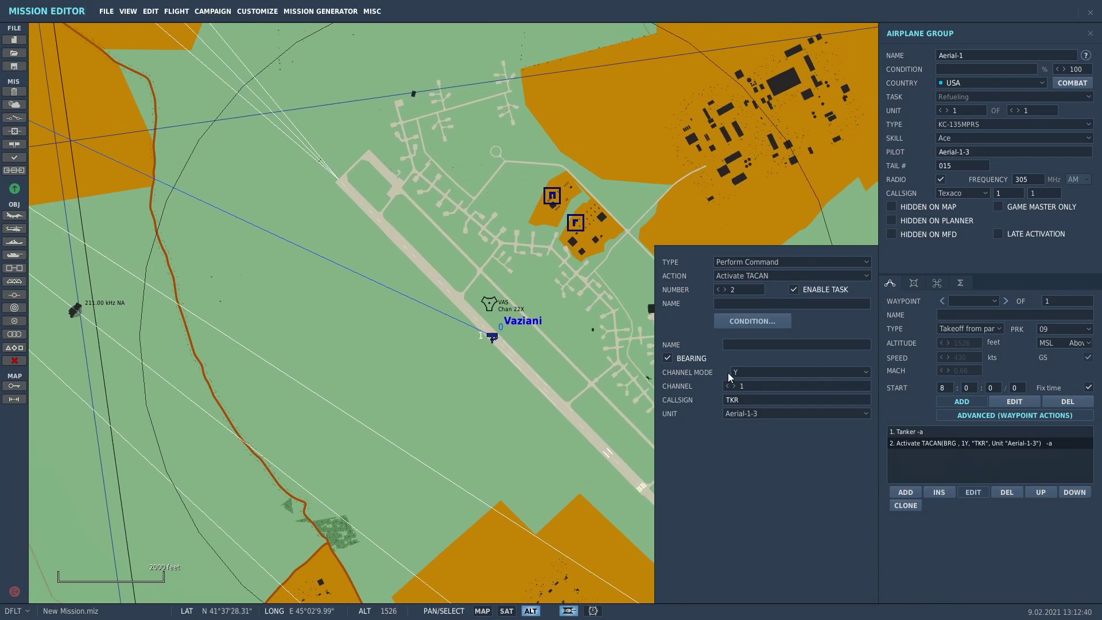
left_click_drag(755, 387, 725, 388)
type("5")
type("2")
type("TKR")
left_click(738, 412)
left_click(799, 484)
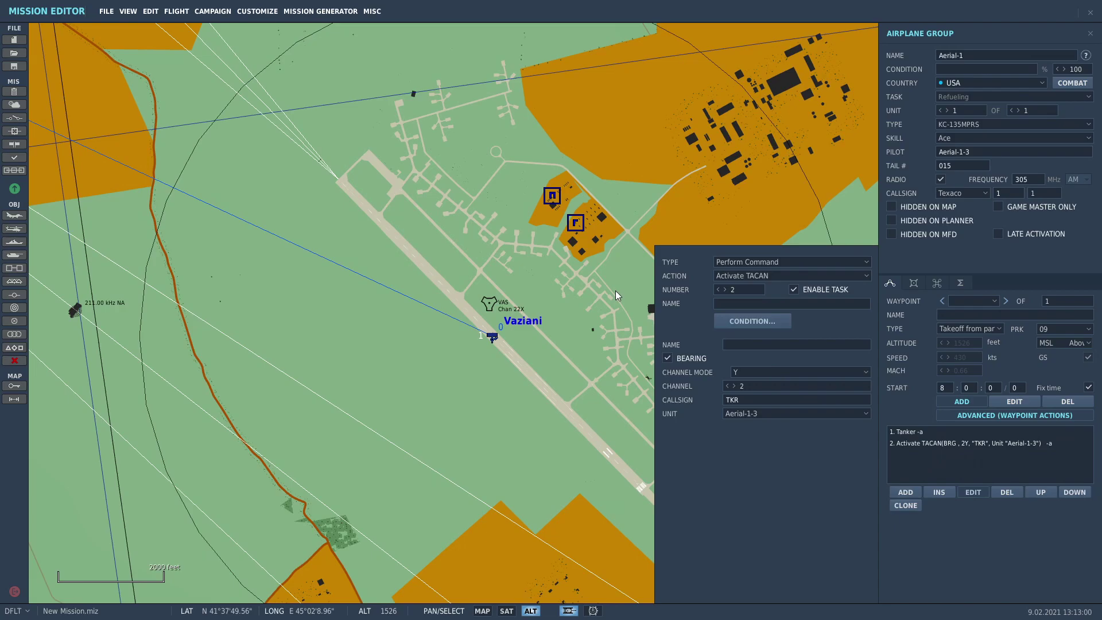
- Reselect the tanker group and add waypoint 1 on the map south of Gori
scroll(603, 356, "down", 2)
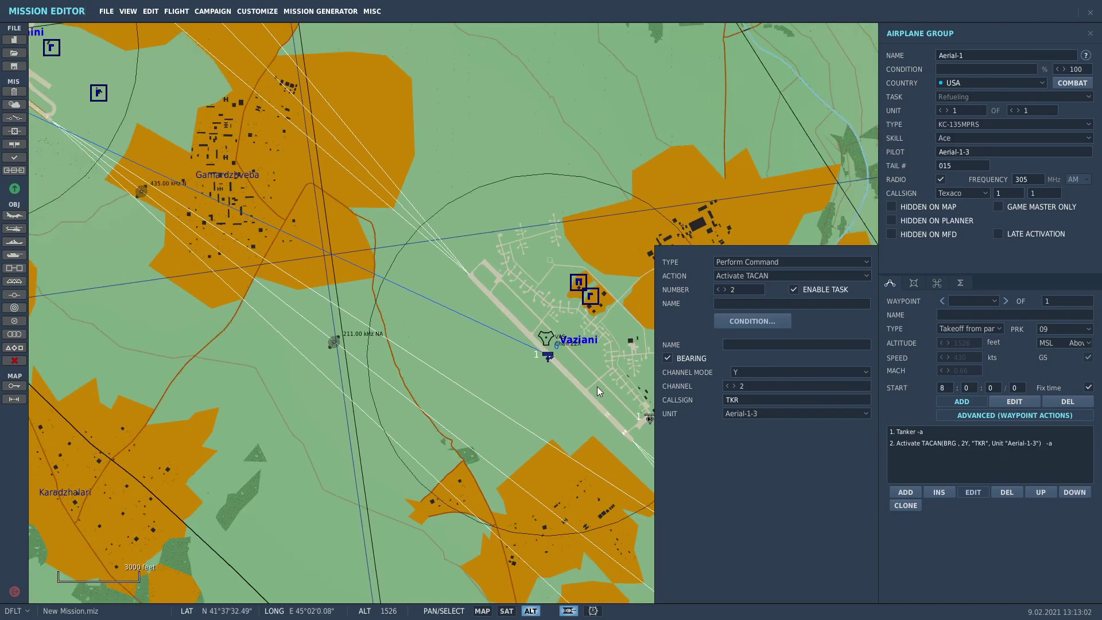
scroll(587, 424, "down", 4)
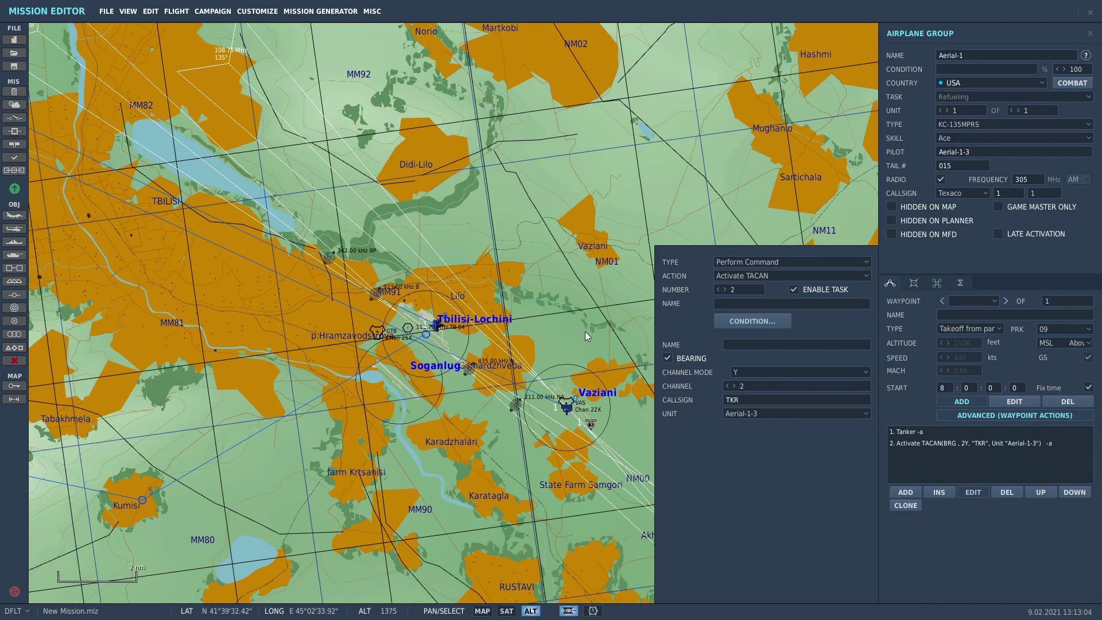
left_click(586, 332)
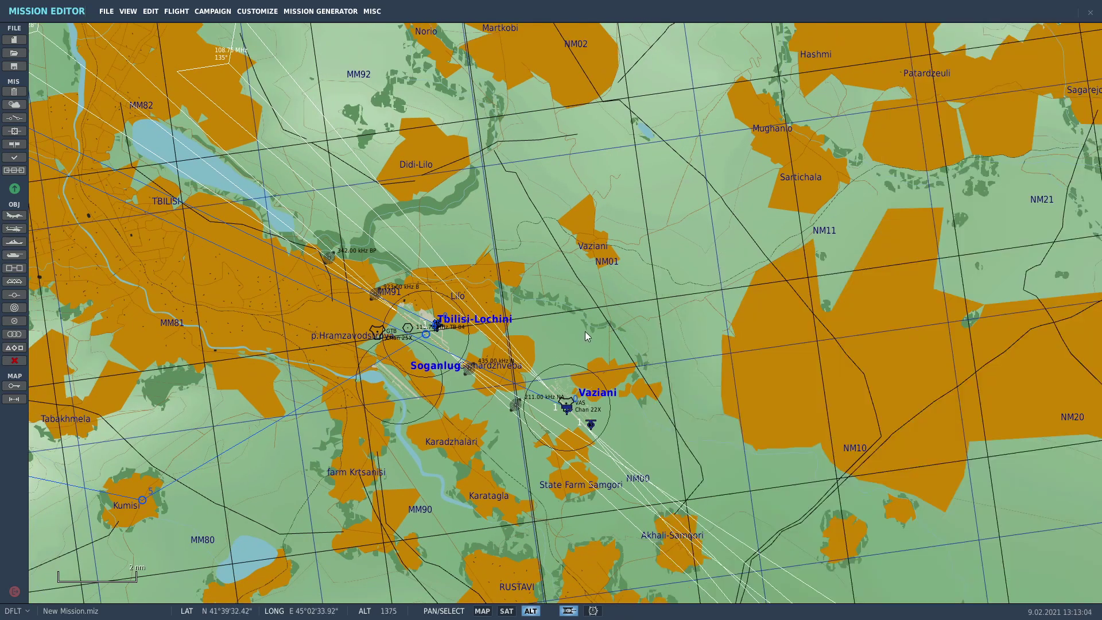
left_click(592, 427)
left_click_drag(469, 416, 676, 430)
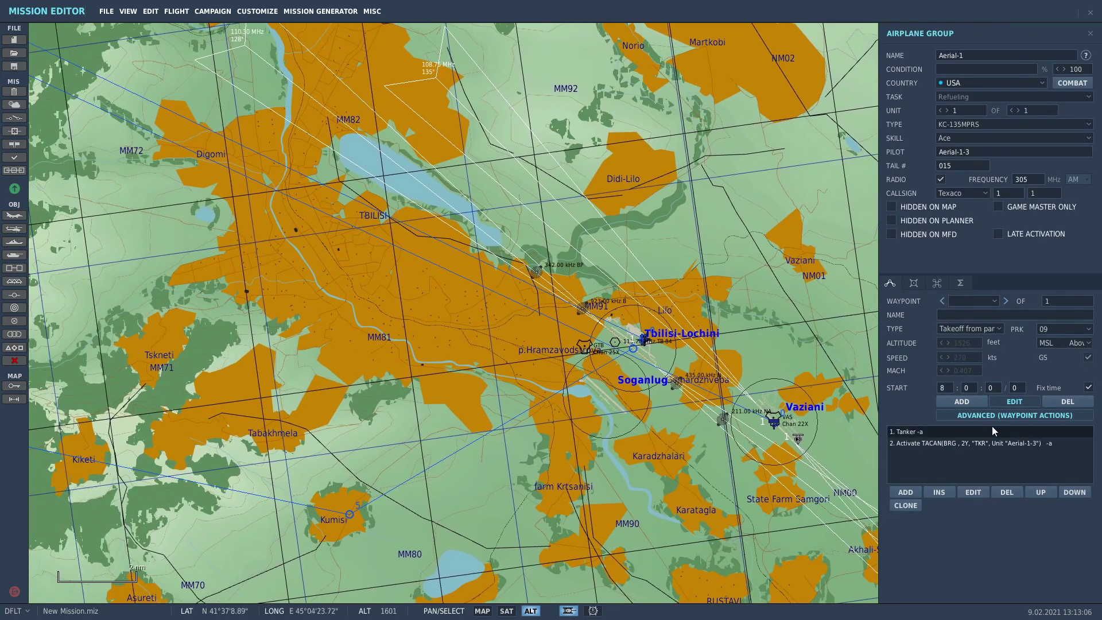
left_click(967, 401)
scroll(707, 353, "down", 3)
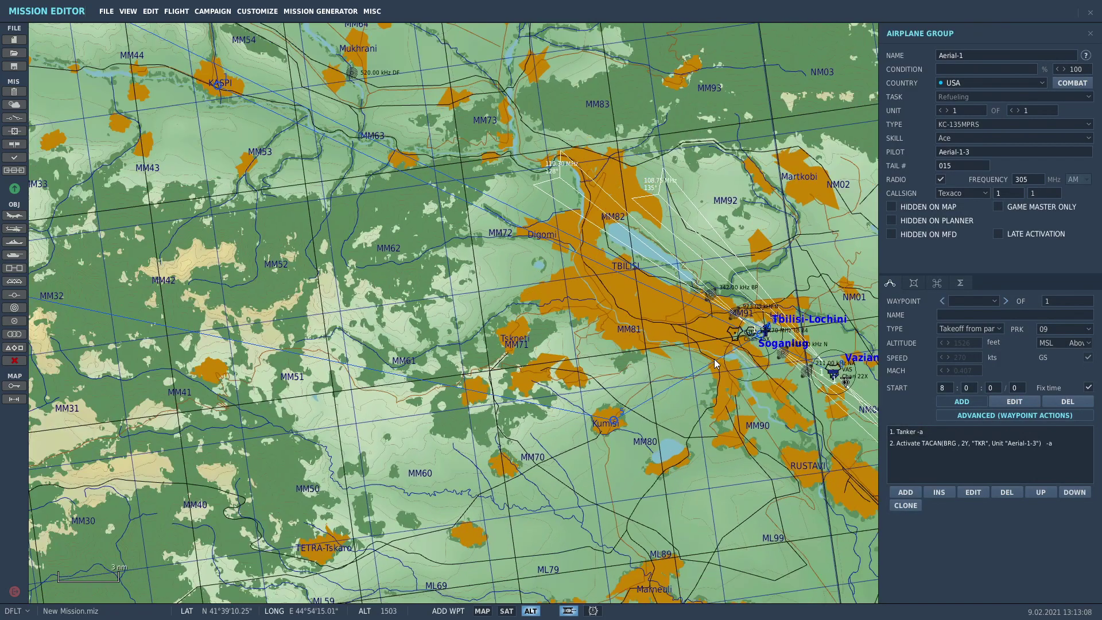
scroll(715, 358, "down", 5)
right_click_drag(537, 344, 598, 409)
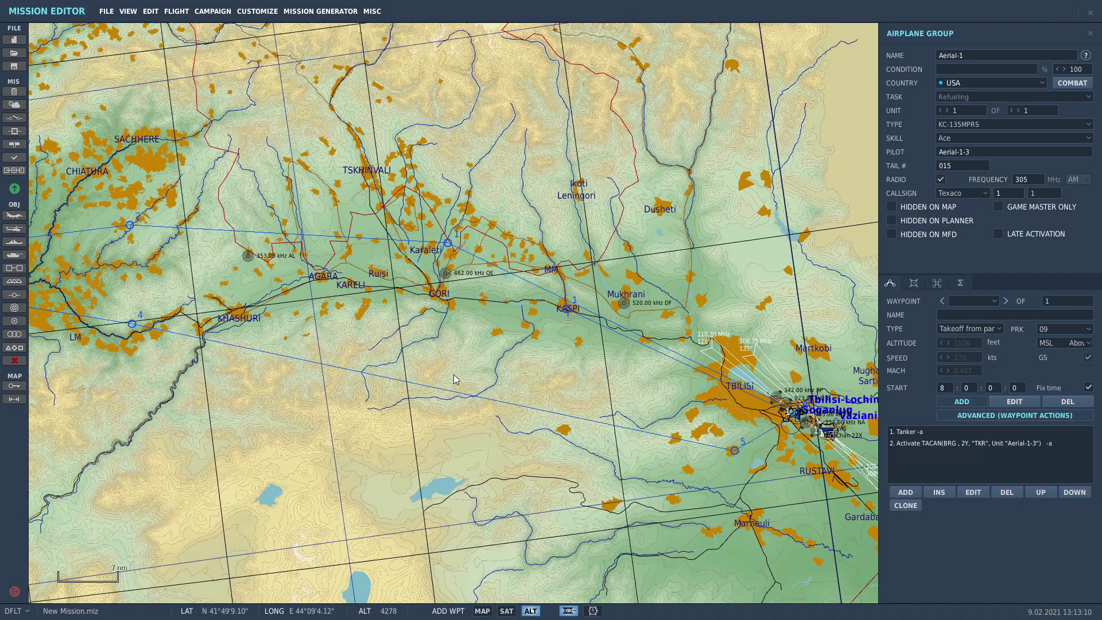
scroll(456, 379, "up", 2)
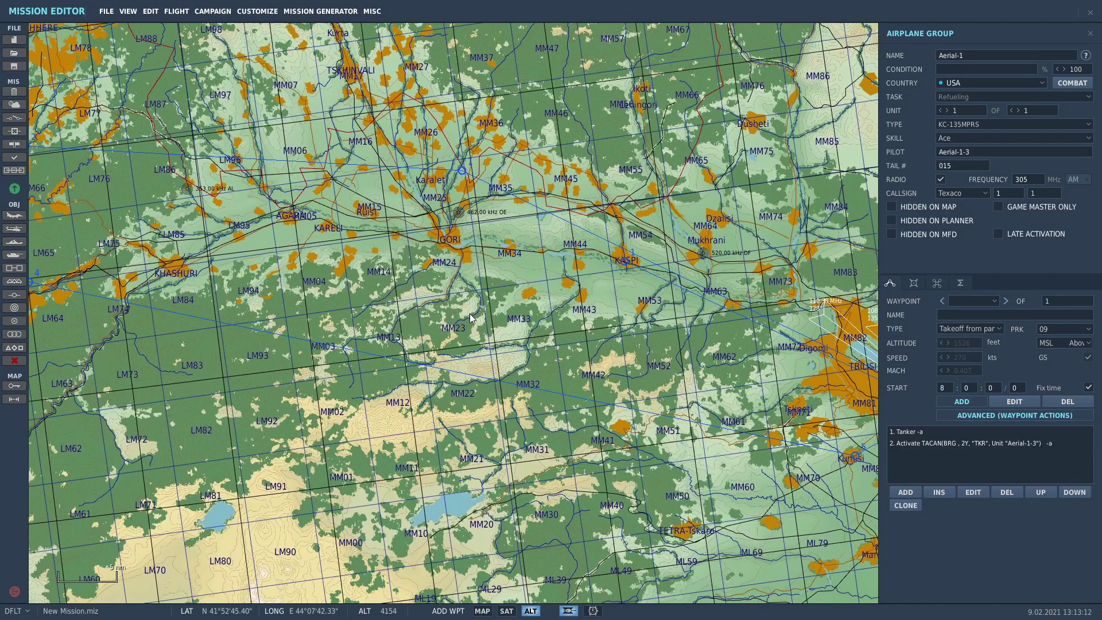
left_click(441, 309)
- Set waypoint 1 to 20000 feet and 310 knots, comparing it with the takeoff waypoint
scroll(411, 312, "up", 2)
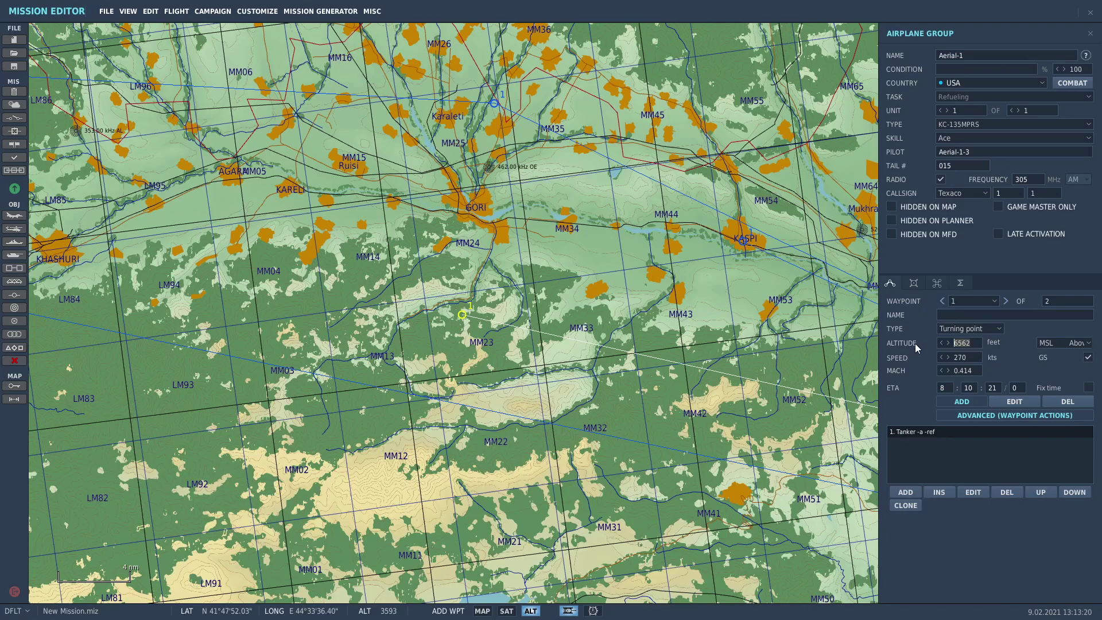
type("20")
type("5")
left_click(941, 301)
left_click(1005, 301)
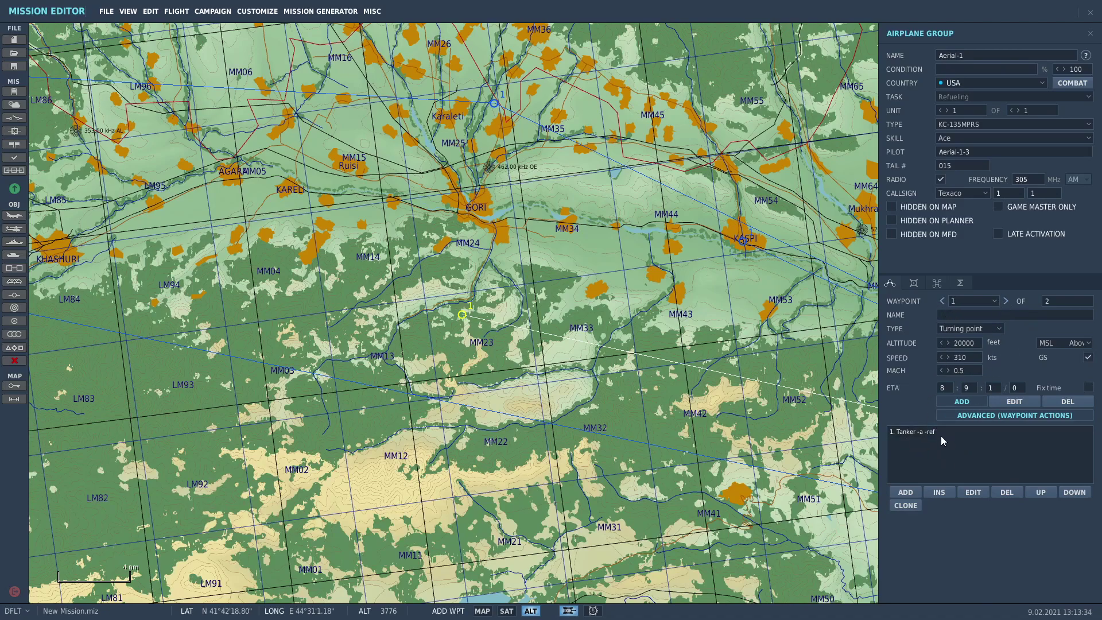
right_click_drag(690, 314, 607, 336)
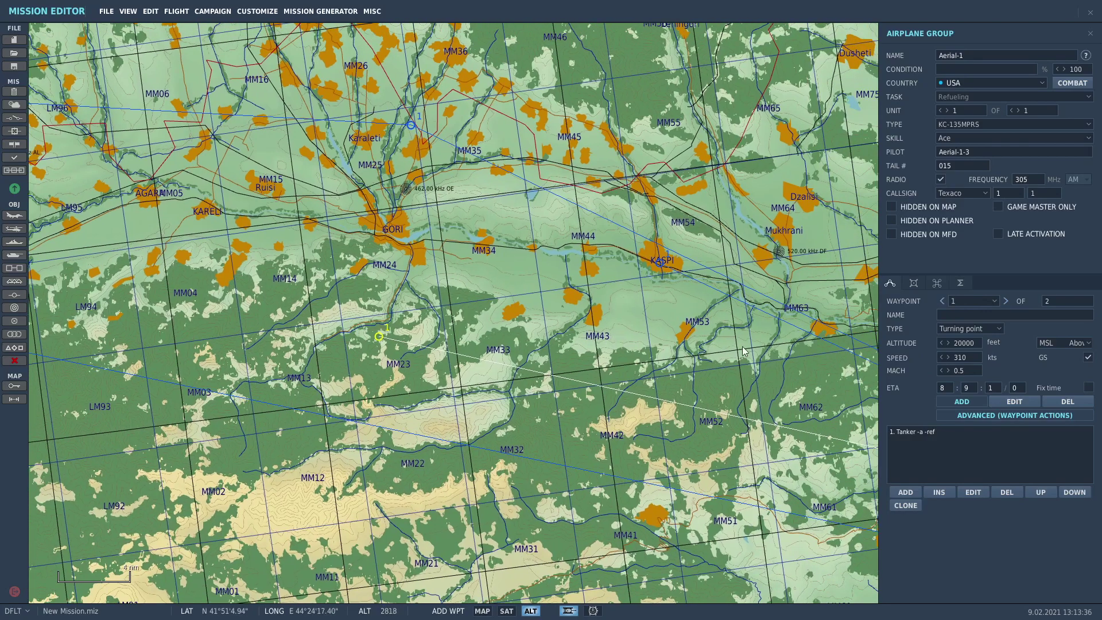
left_click(941, 301)
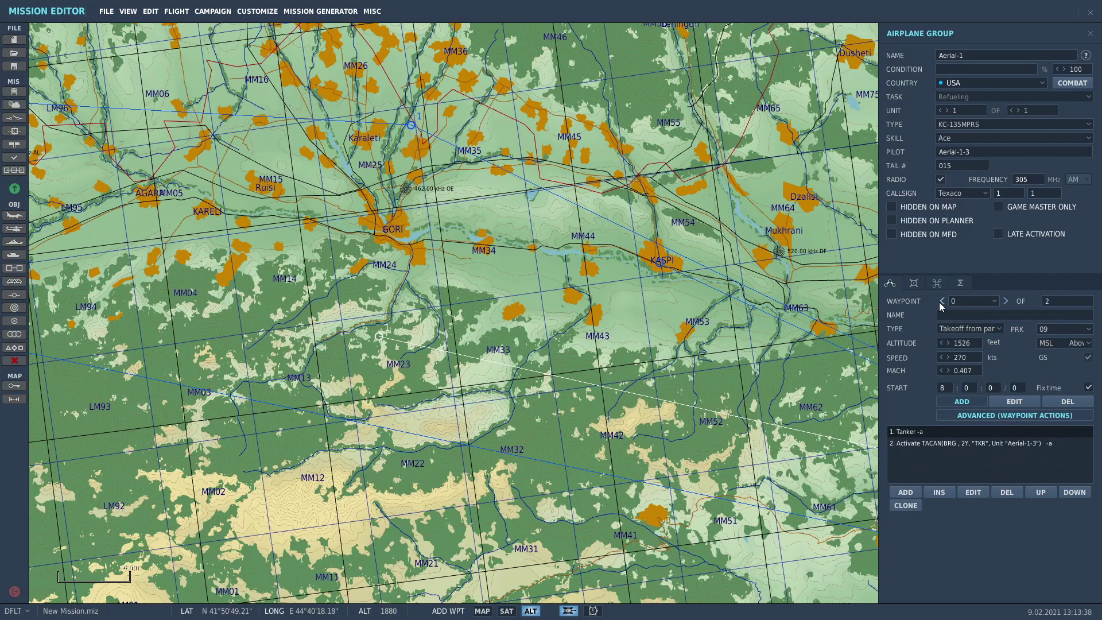
left_click(379, 336)
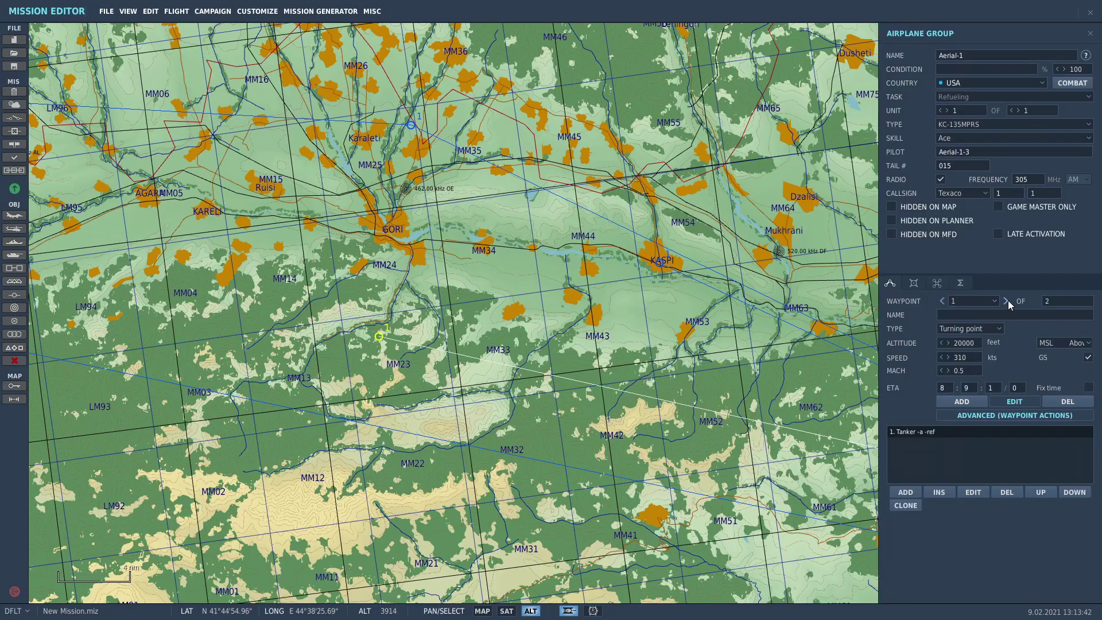
scroll(571, 370, "down", 3)
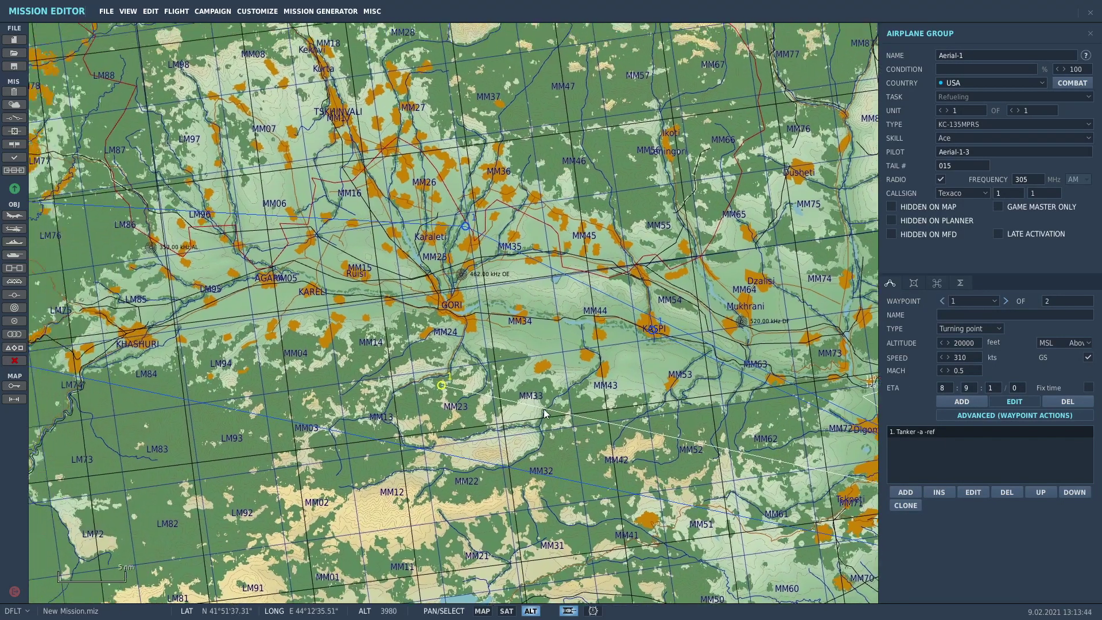
left_click_drag(544, 410, 596, 441)
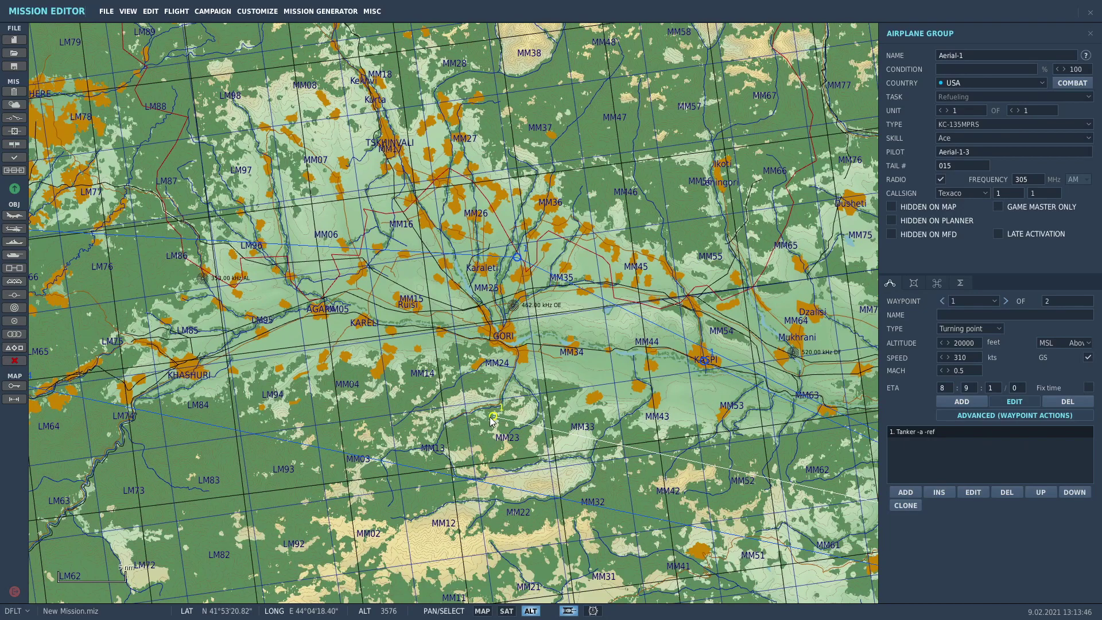
- Add an Orbit action to tanker waypoint 1 with speed 310
left_click_drag(536, 426, 427, 378)
left_click_drag(874, 479, 961, 489)
left_click(964, 464)
left_click(906, 493)
left_click(744, 264)
left_click(739, 273)
left_click(738, 275)
left_click(739, 294)
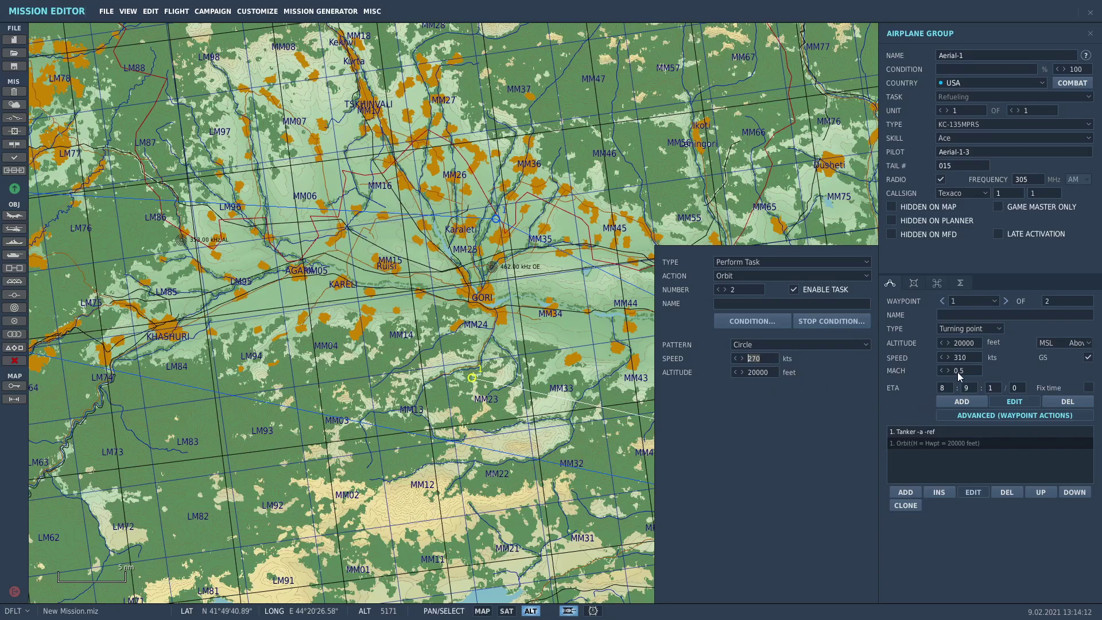
type("310")
left_click(970, 459)
- Select the Orbit action and open its stop-condition settings
left_click(960, 443)
left_click(796, 321)
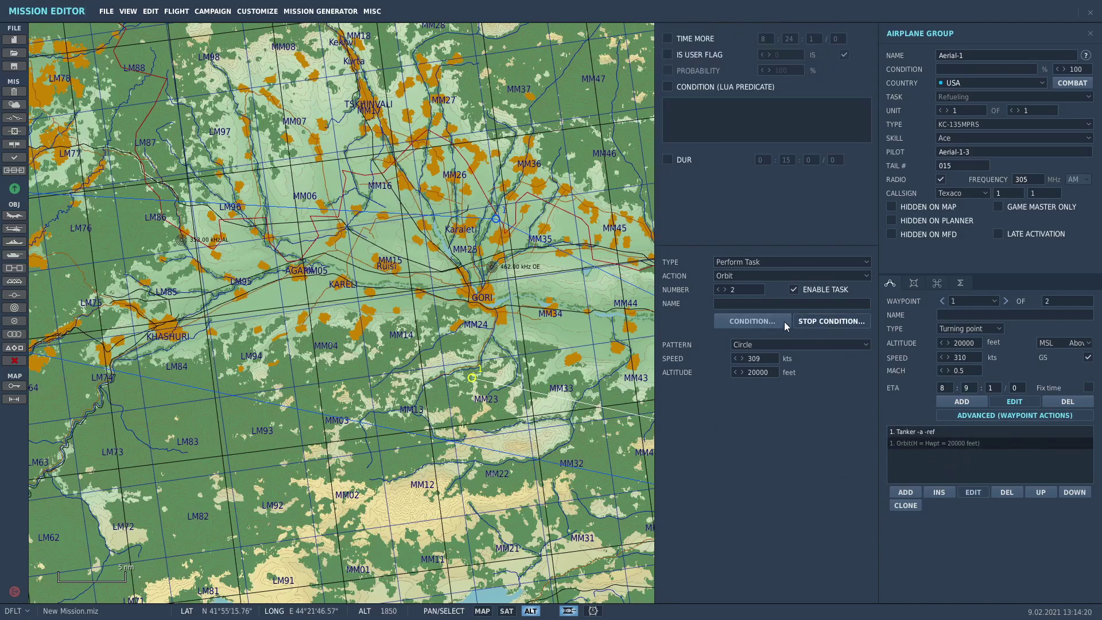
left_click(835, 322)
left_click(813, 324)
left_click(813, 324)
- Reselect the tanker's waypoint 1 near Gori and open the orbit task's stop conditions
left_click_drag(580, 321, 506, 295)
left_click(592, 331)
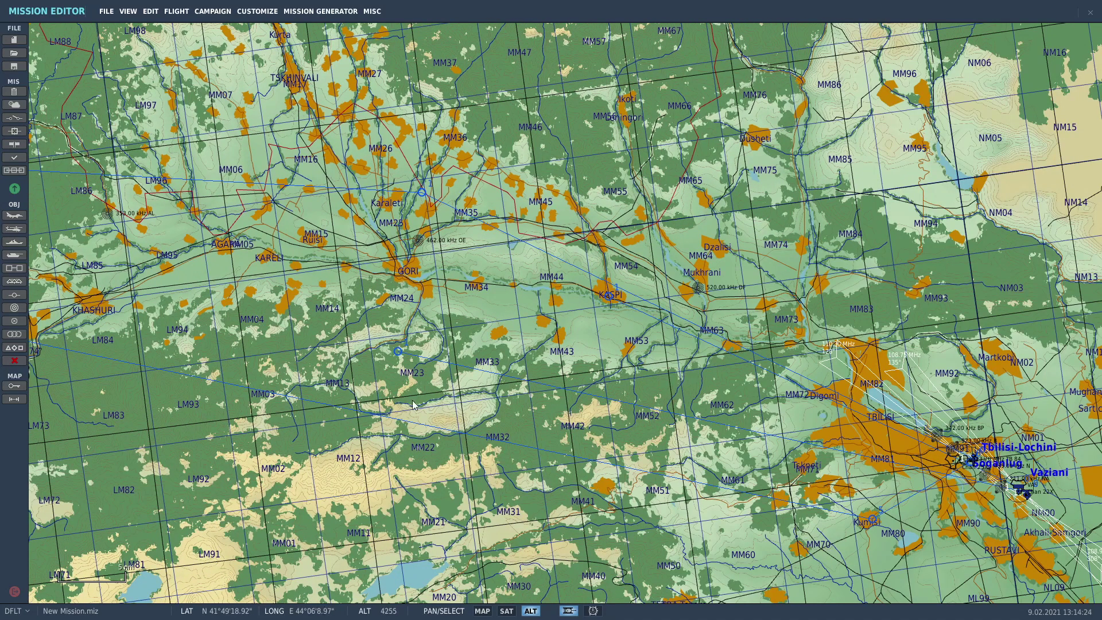
left_click(395, 353)
left_click_drag(715, 404, 528, 350)
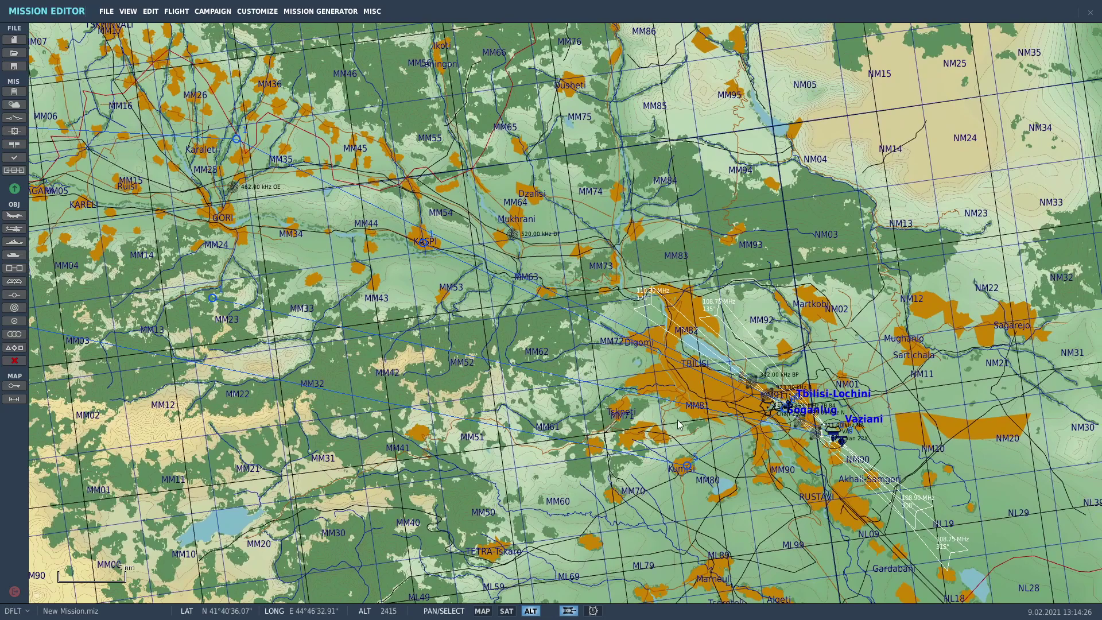
left_click_drag(641, 365, 756, 426)
left_click_drag(629, 405, 733, 415)
scroll(423, 375, "up", 1)
left_click(427, 374)
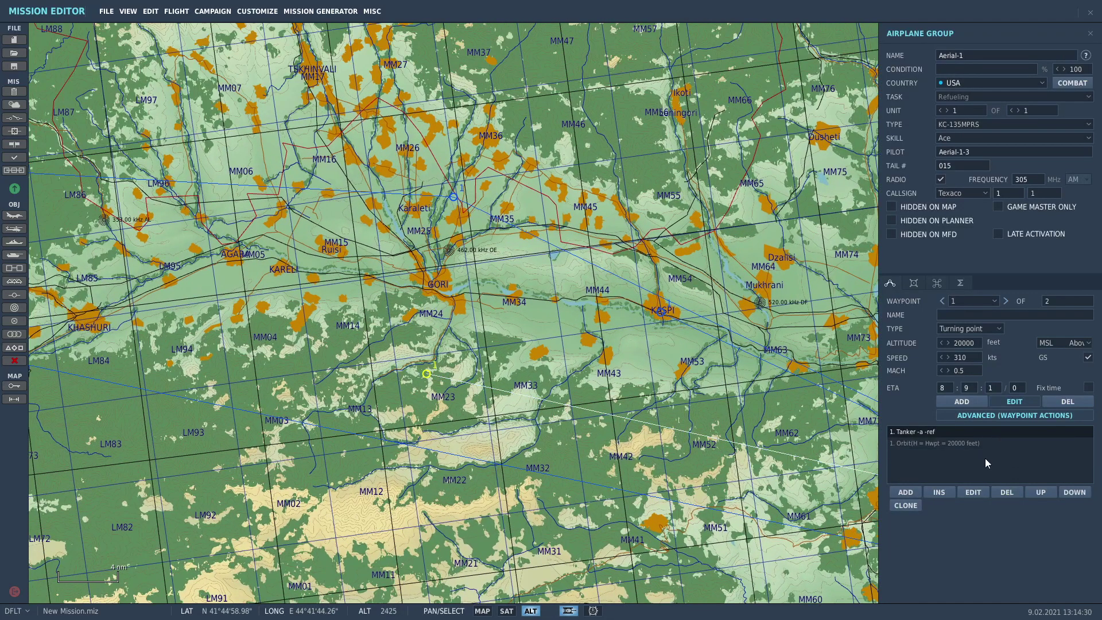
left_click(984, 492)
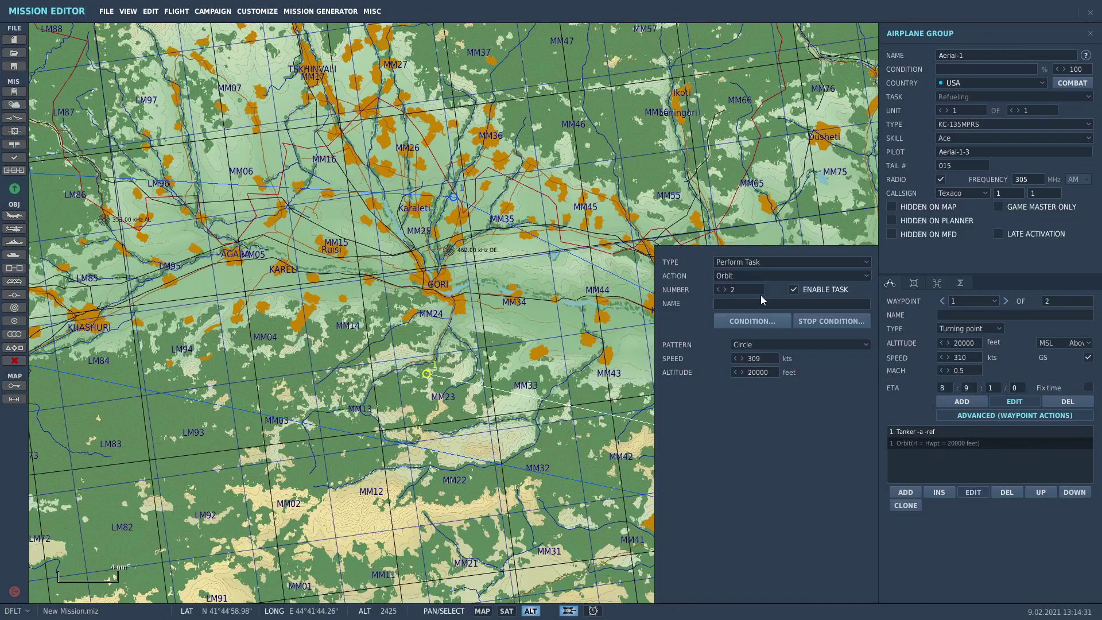
left_click(817, 322)
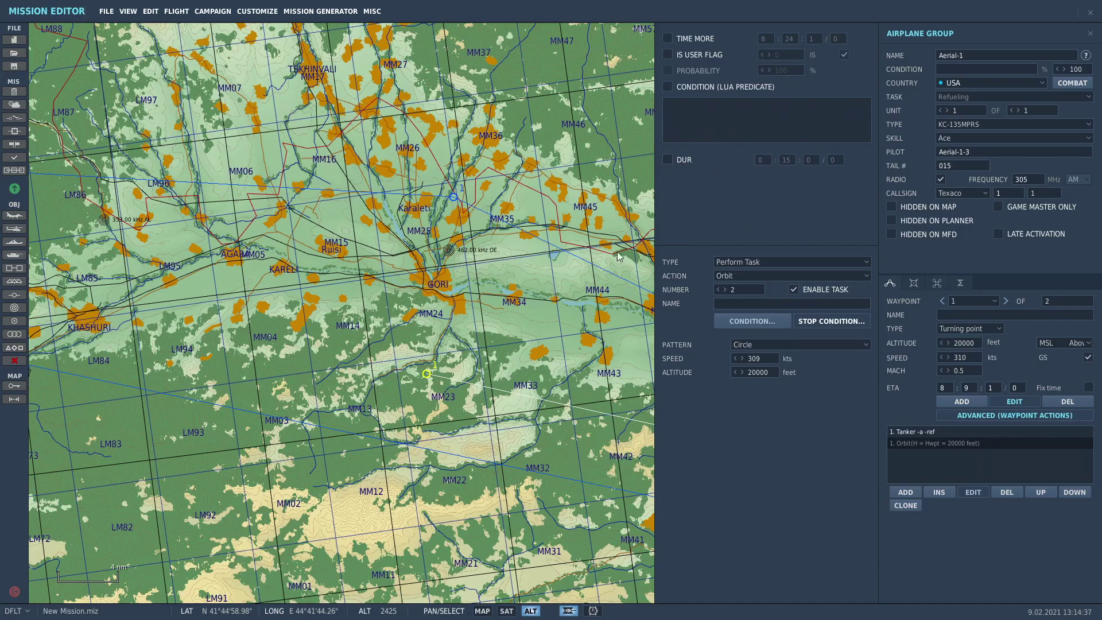
scroll(565, 363, "down", 4)
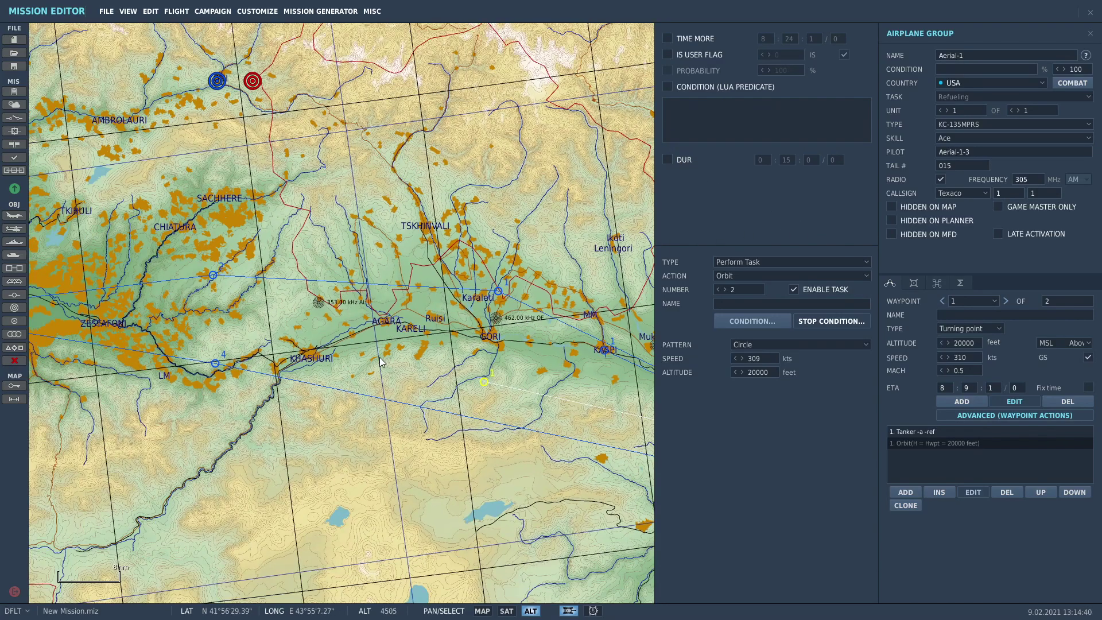
scroll(380, 357, "down", 1)
left_click_drag(380, 357, 571, 387)
- Close the orbit and stop-condition editors, then reselect Aerial-1 via its waypoint 1 near Gori
left_click_drag(641, 395, 471, 381)
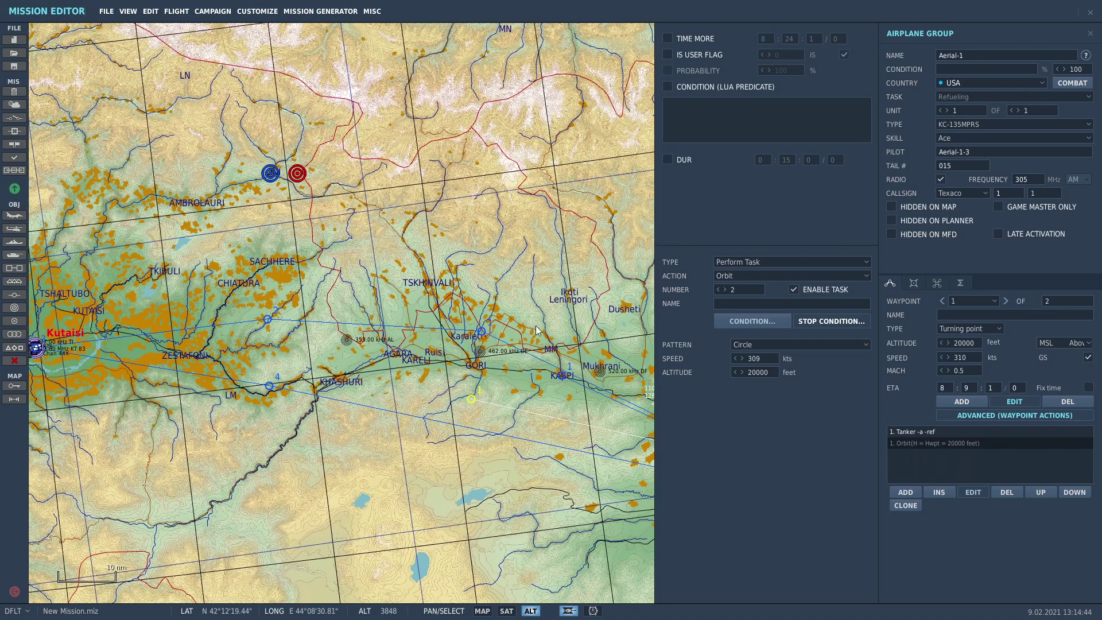
left_click(591, 413)
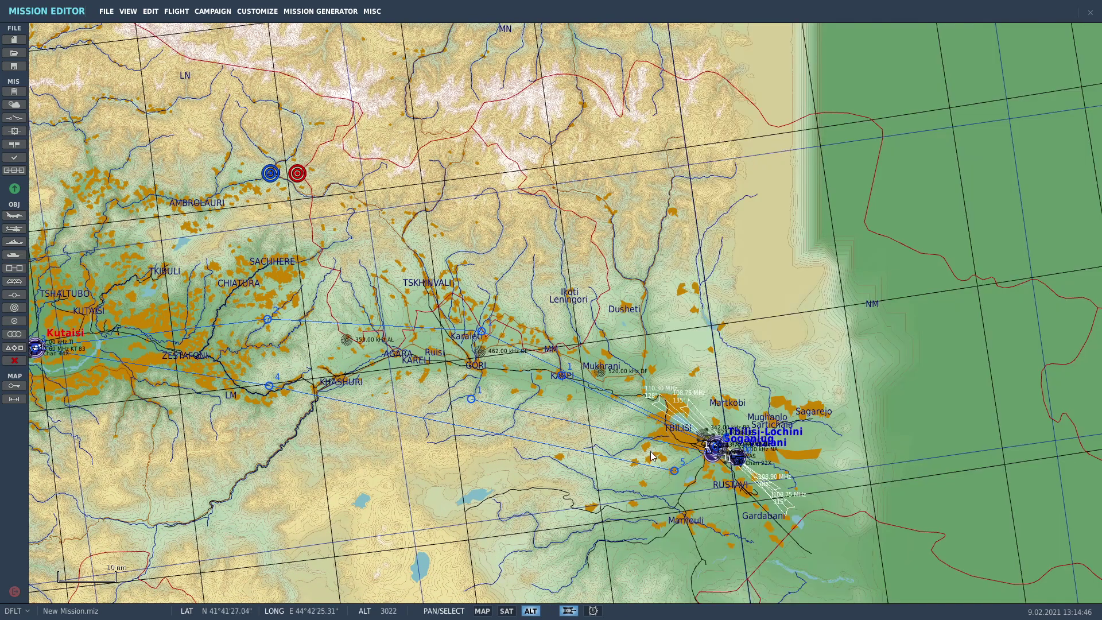
scroll(605, 443, "up", 2)
left_click(351, 361)
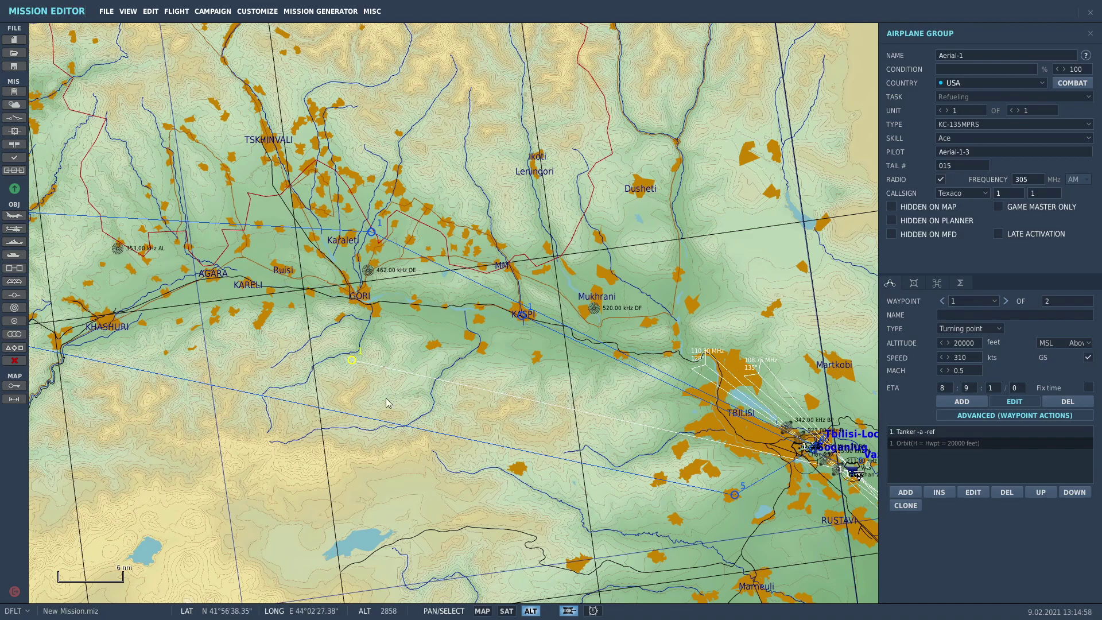
right_click_drag(422, 385, 500, 374)
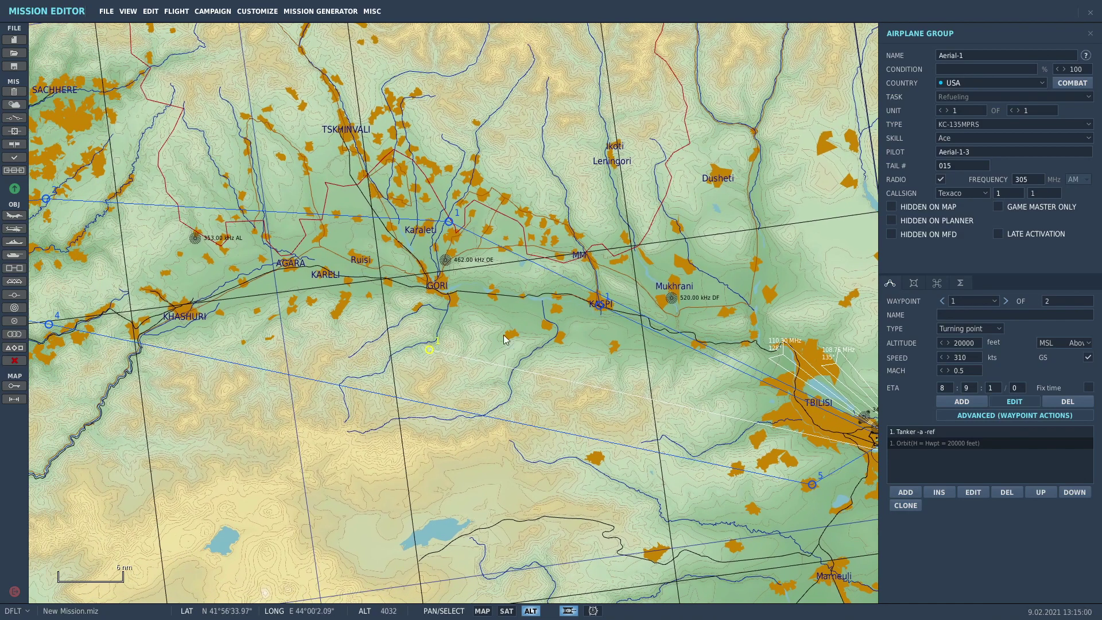
right_click_drag(540, 319, 376, 298)
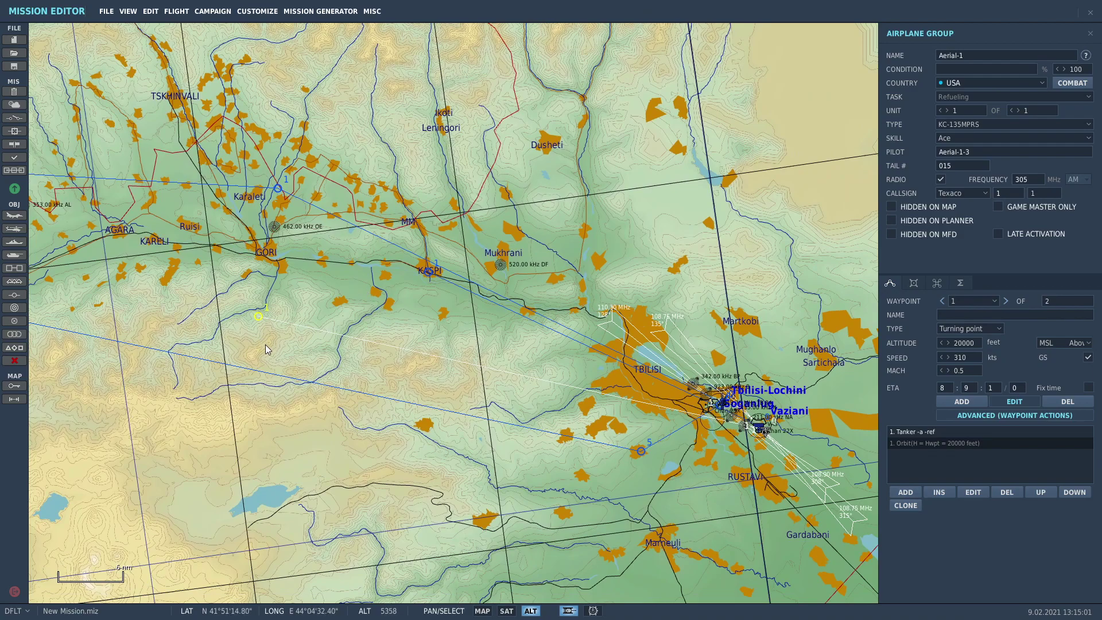
right_click_drag(298, 308, 415, 364)
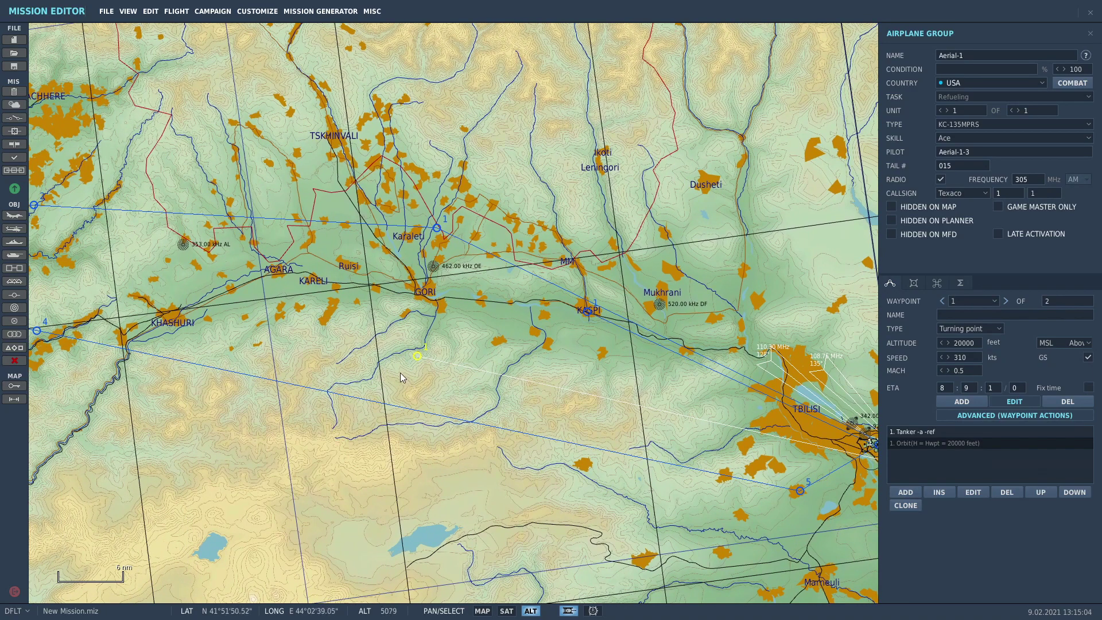
left_click(585, 313)
left_click(419, 359)
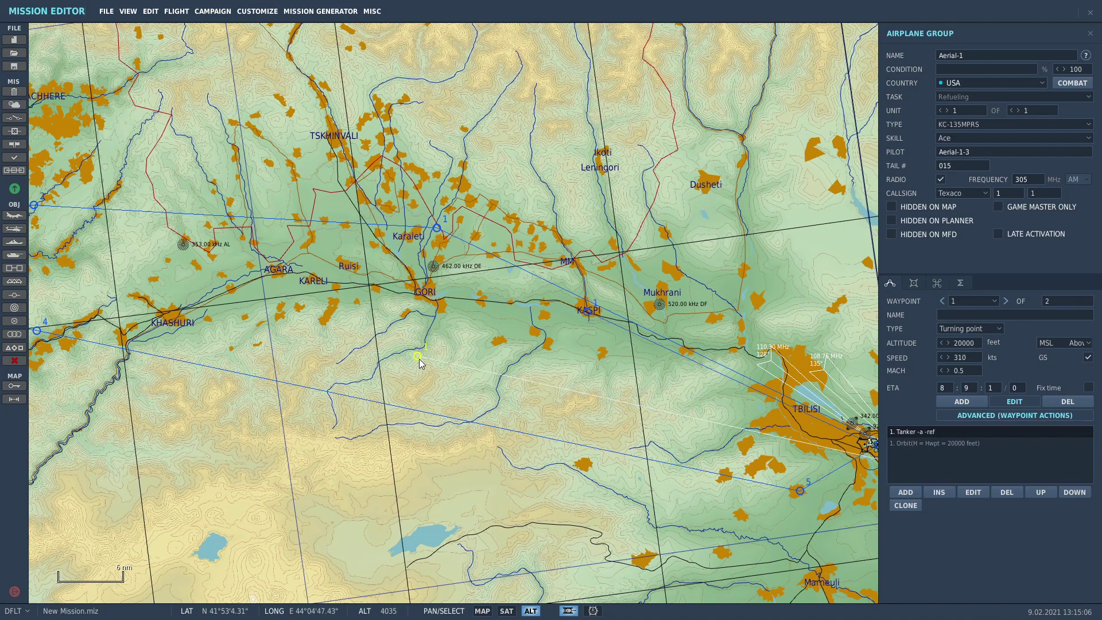
right_click_drag(629, 369, 387, 371)
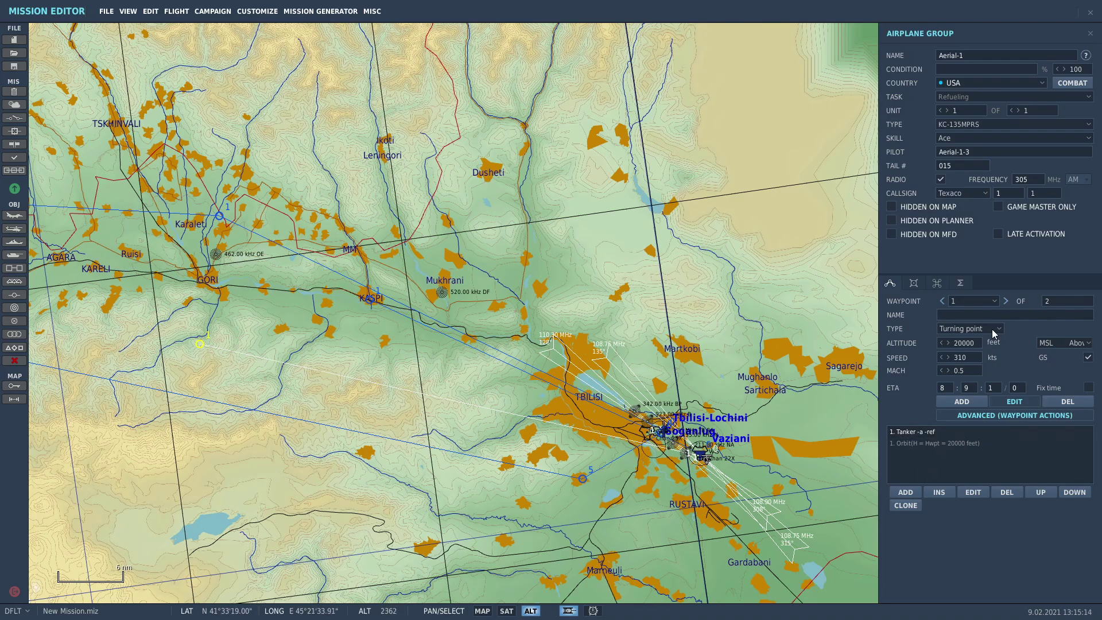
- Zoom to the Kutaisi airfield and start a new airplane group
right_click_drag(416, 264, 603, 342)
scroll(583, 380, "down", 3)
scroll(584, 385, "down", 3)
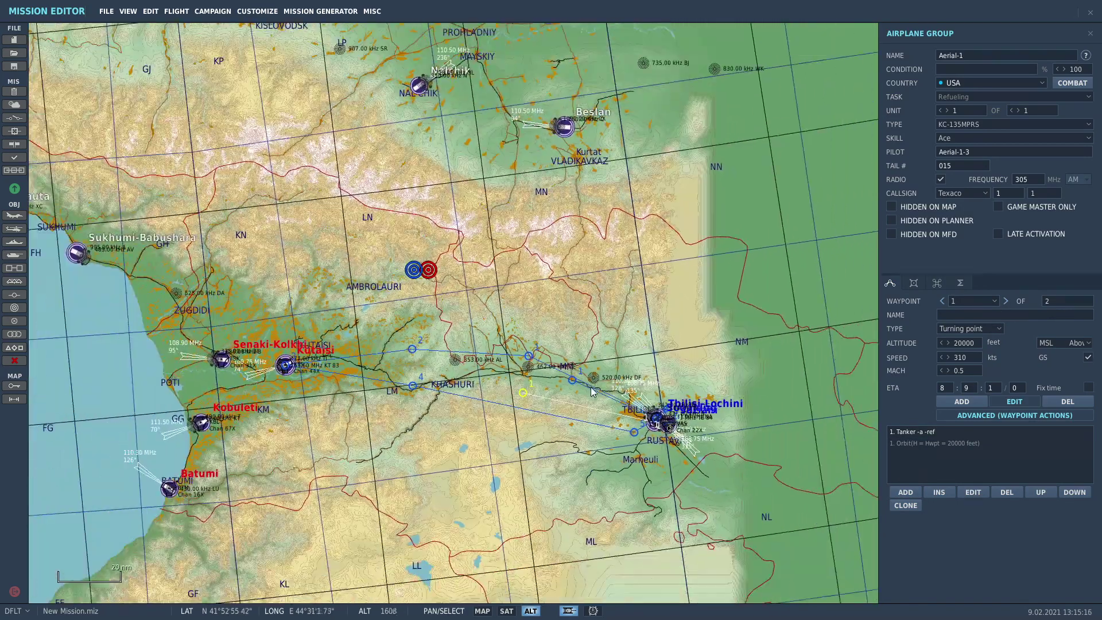
scroll(388, 385, "down", 2)
scroll(444, 365, "up", 5)
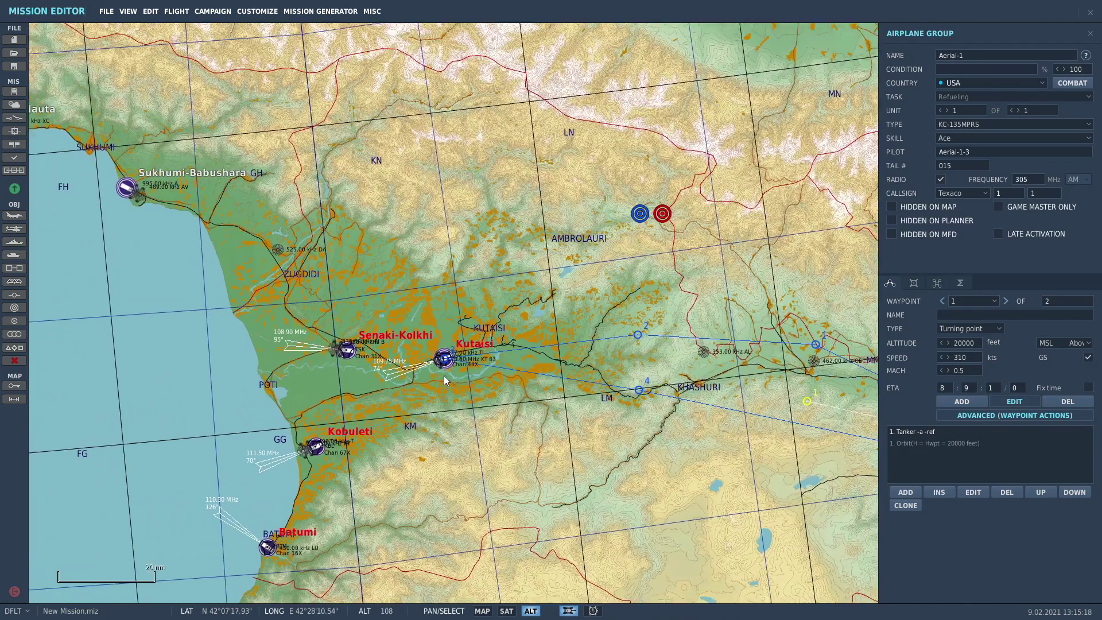
scroll(433, 356, "up", 6)
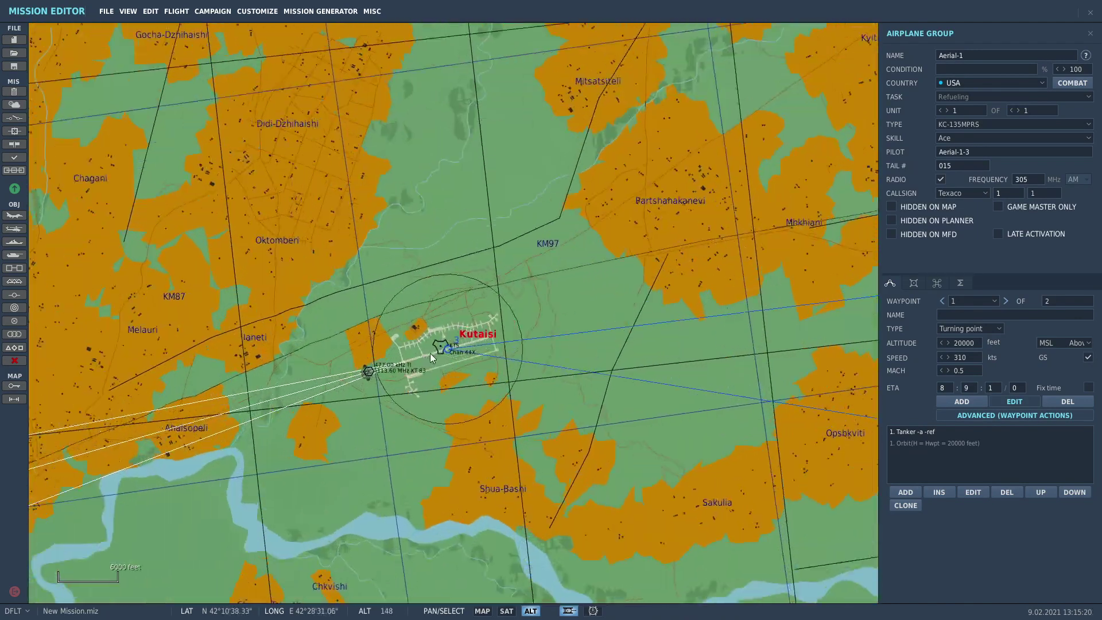
scroll(407, 346, "up", 1)
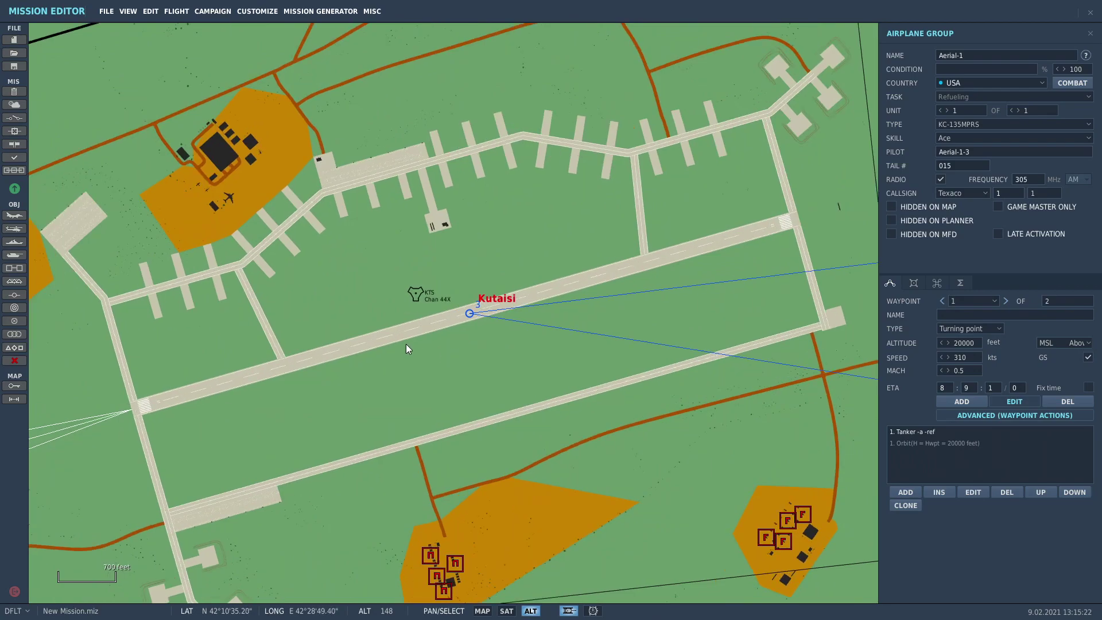
scroll(473, 381, "down", 1)
left_click_drag(395, 369, 427, 384)
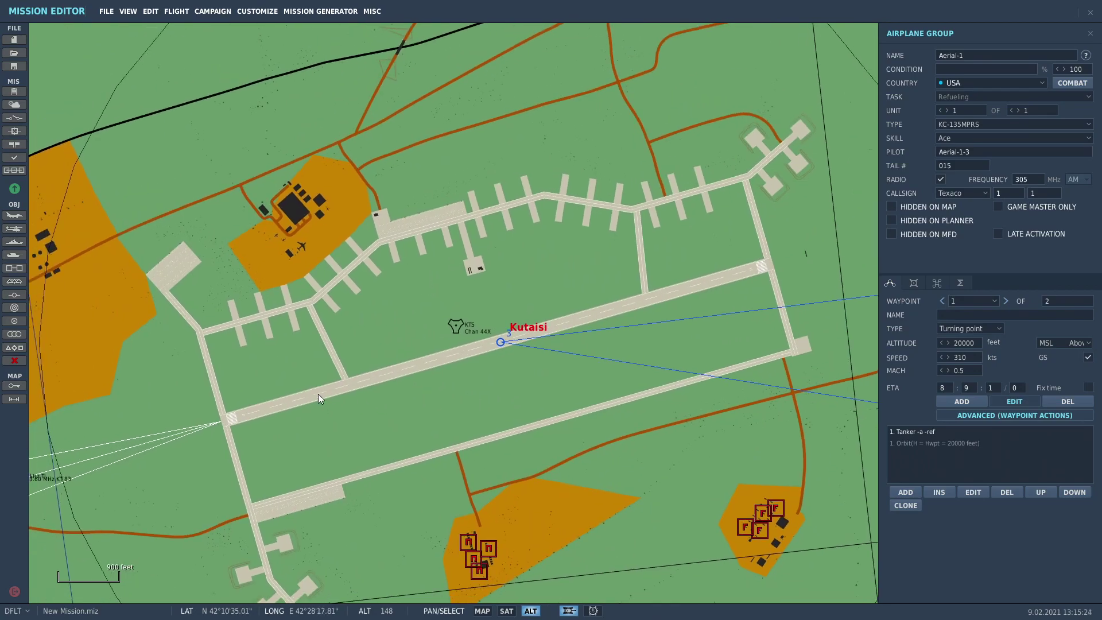
left_click_drag(127, 290, 212, 276)
left_click(15, 229)
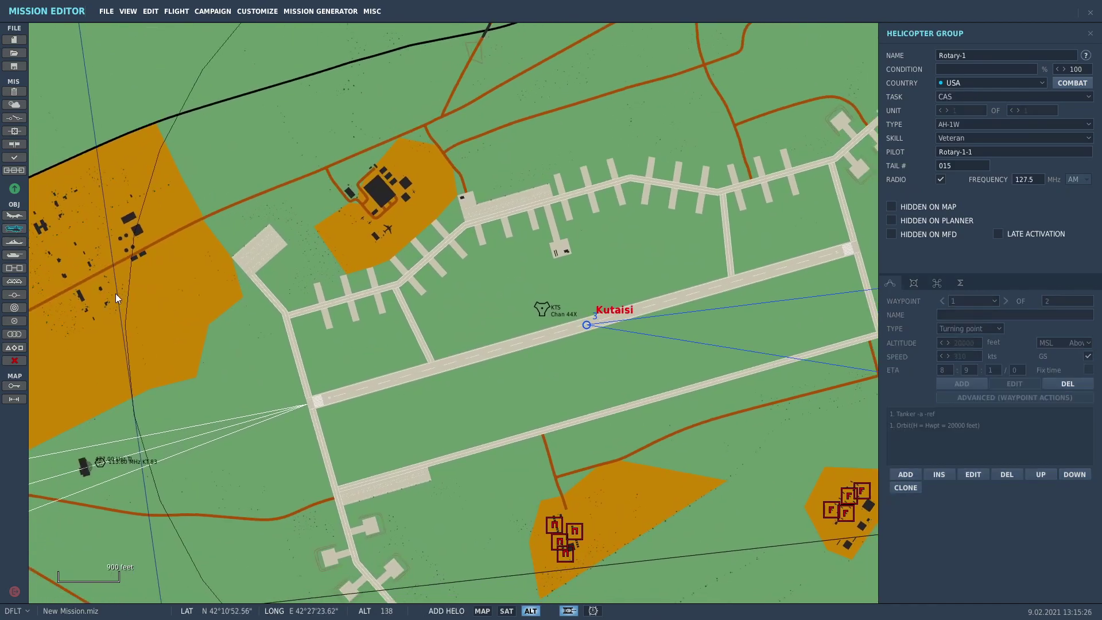
left_click(13, 215)
- Set the new group's country to Russia and its aircraft type to Tu-160
left_click(983, 87)
left_click(986, 106)
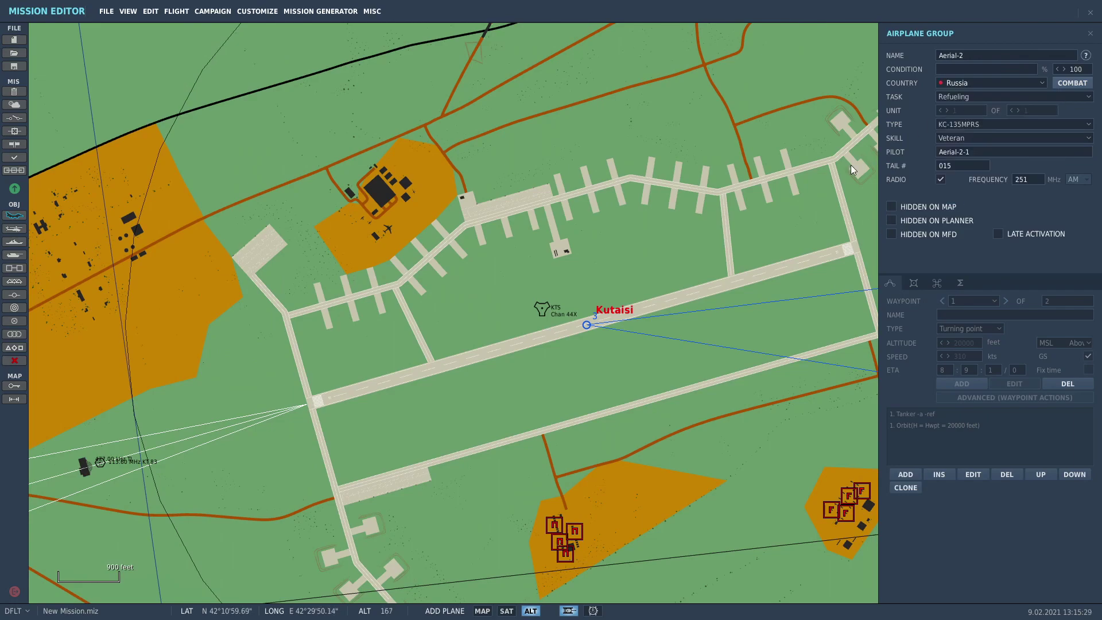
left_click(977, 123)
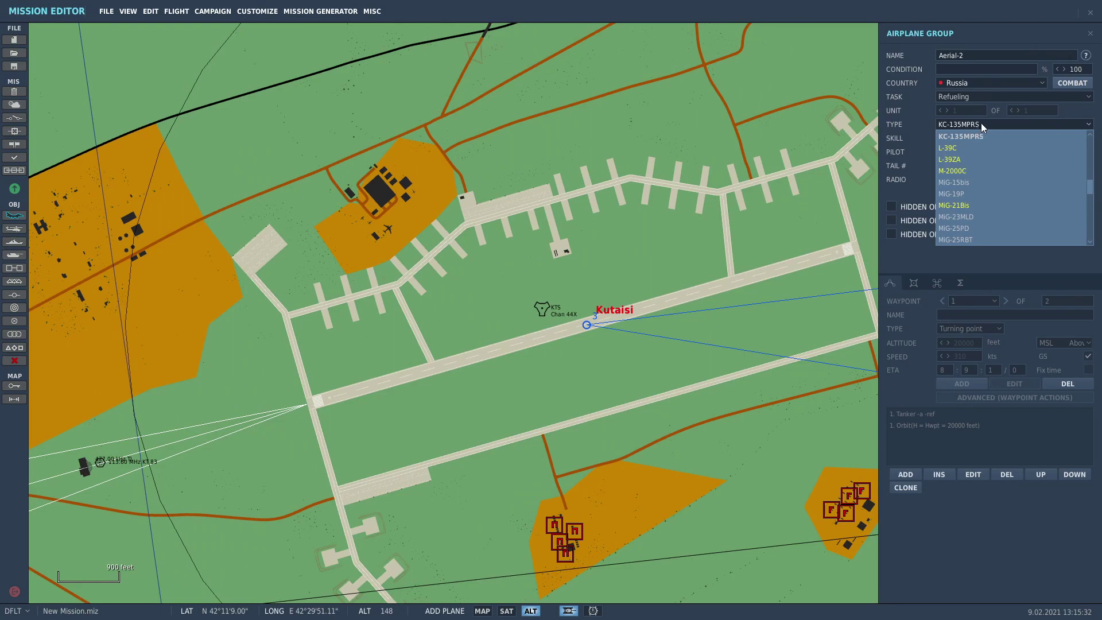
scroll(1005, 235, "down", 3)
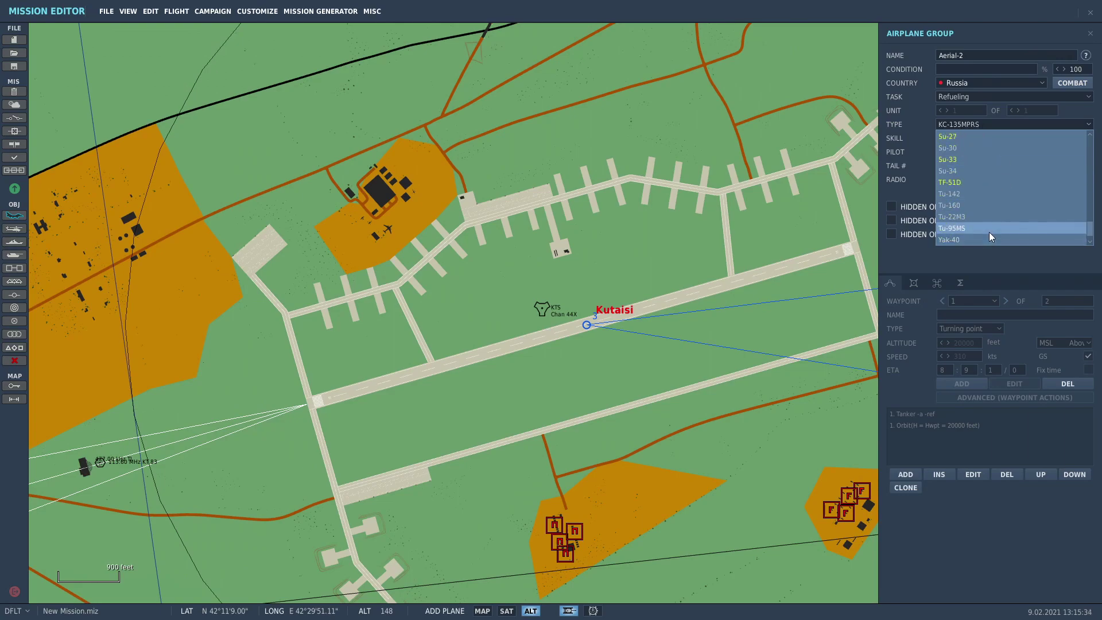
left_click(987, 208)
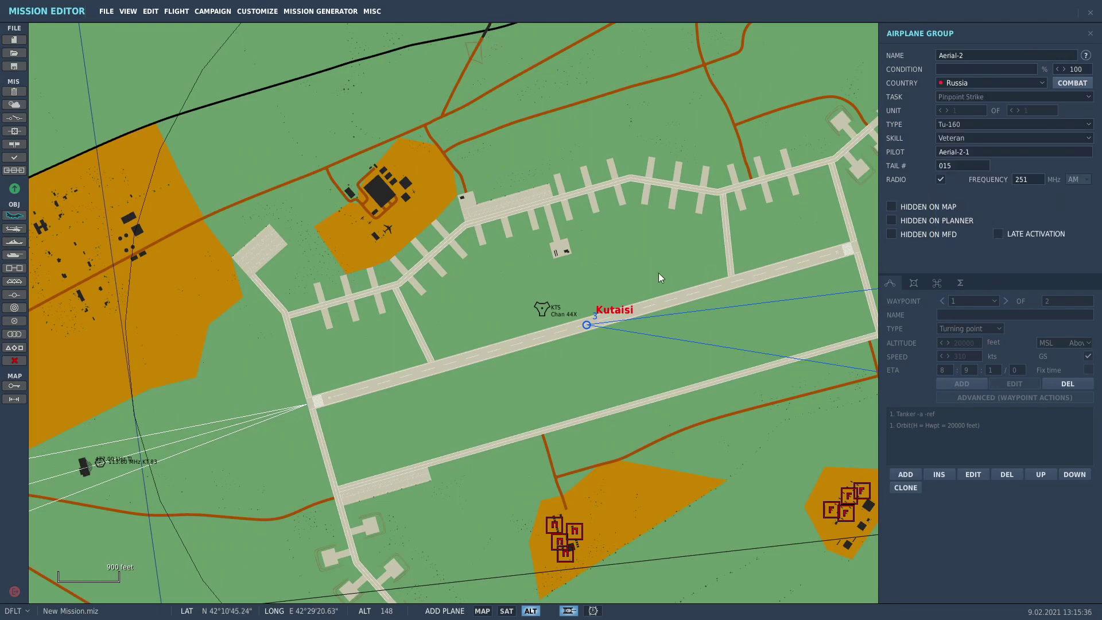
scroll(432, 417, "up", 3)
right_click_drag(362, 441, 531, 312)
- Place the Tu-160 on the Kutaisi apron with a Takeoff from ramp start at parking 21
scroll(569, 396, "up", 3)
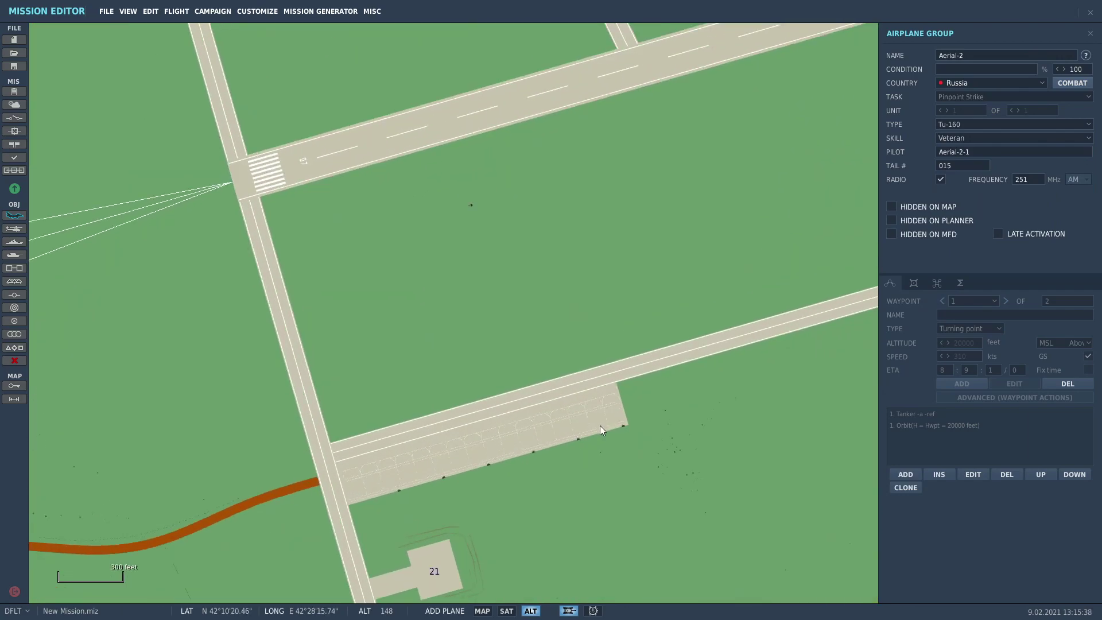
left_click(591, 419)
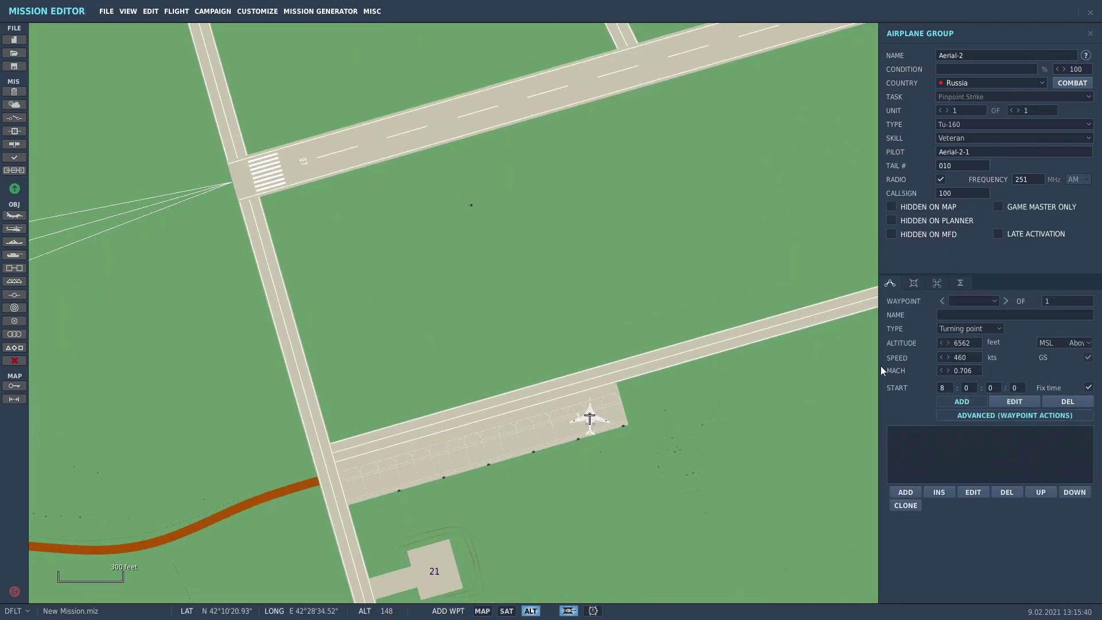
left_click(978, 327)
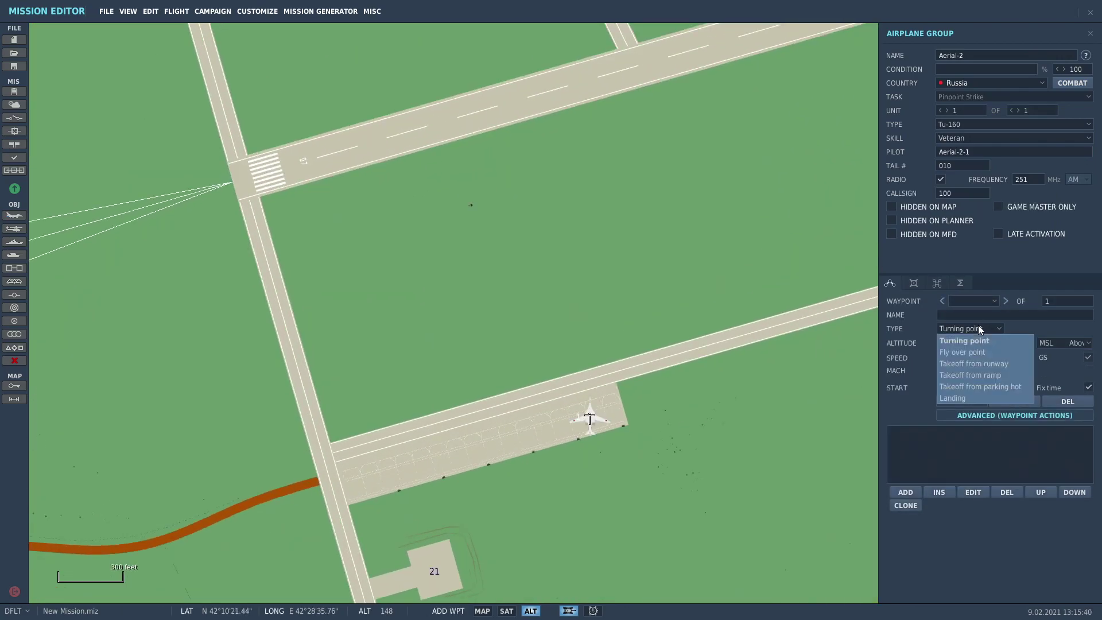
left_click(1004, 377)
scroll(581, 498, "down", 3)
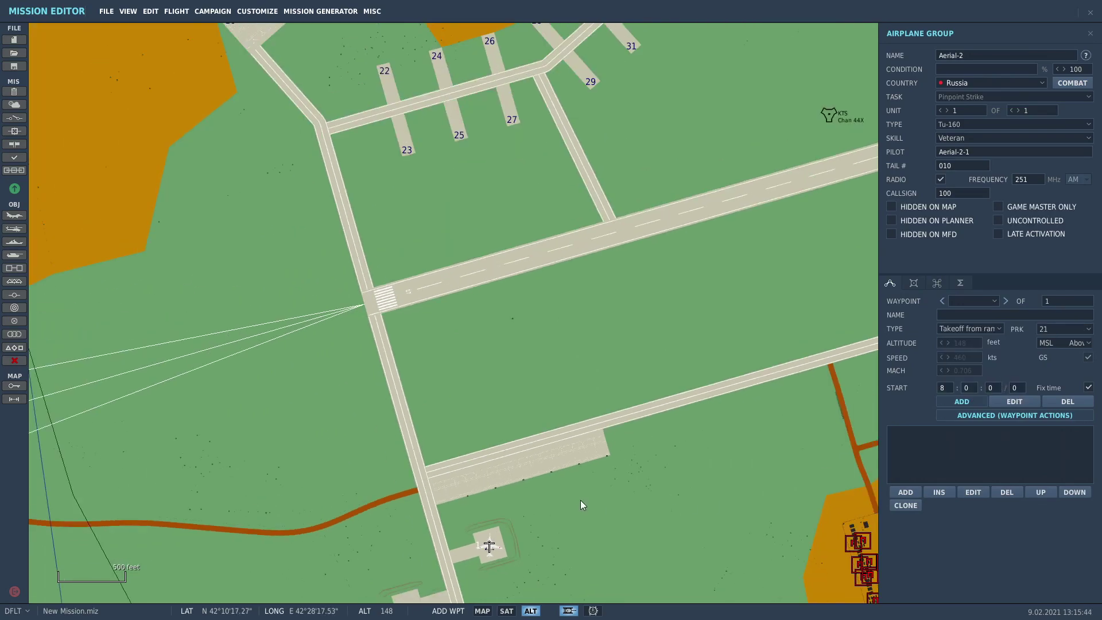
scroll(574, 457, "up", 3)
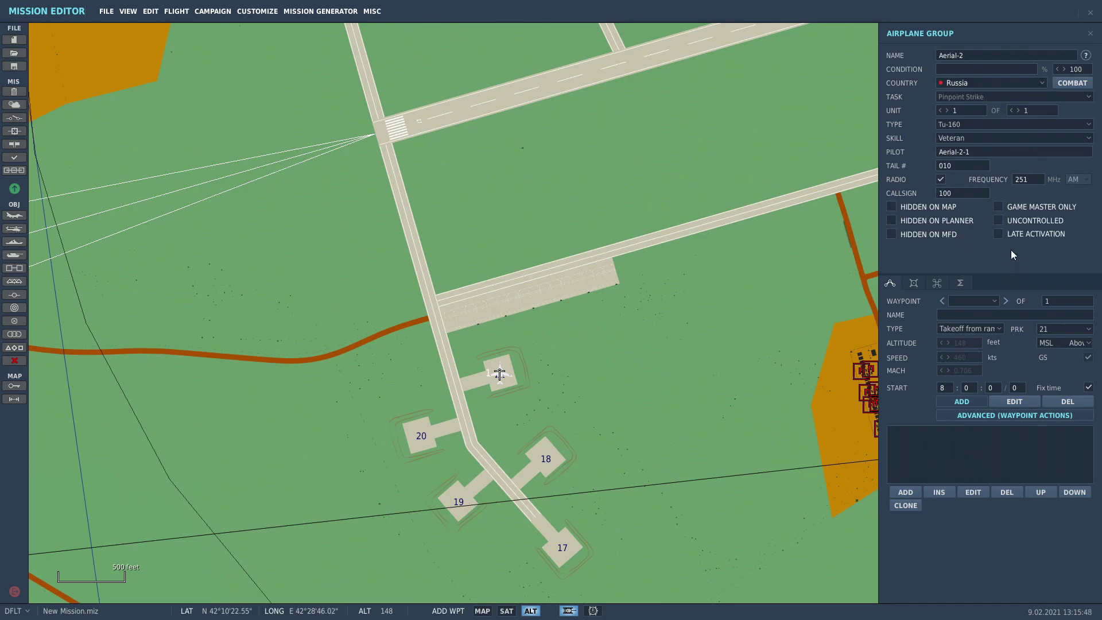
right_click_drag(557, 217, 603, 161)
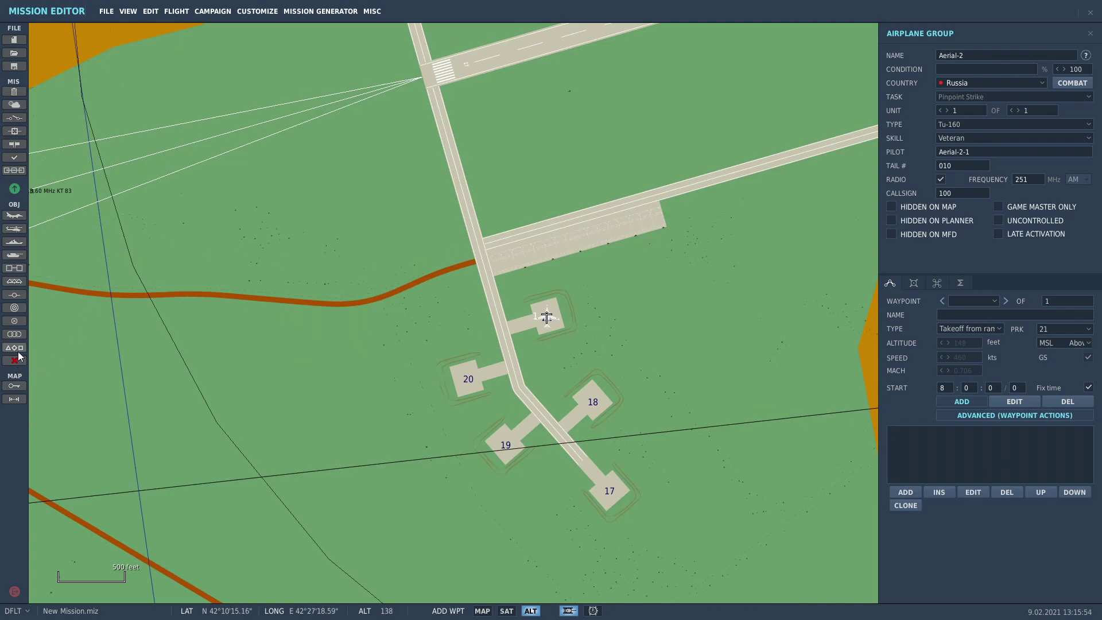
- Add a new A-50 airplane group at Kutaisi parking spot 19
left_click(14, 216)
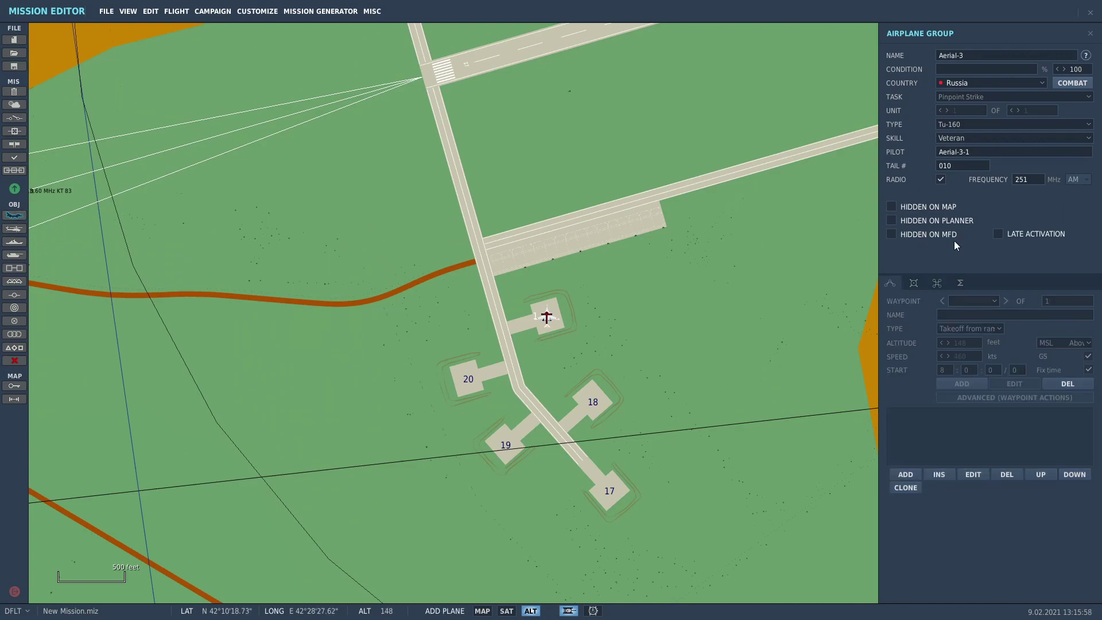
left_click(990, 125)
scroll(1000, 195, "up", 2)
scroll(944, 195, "up", 10)
left_click(959, 139)
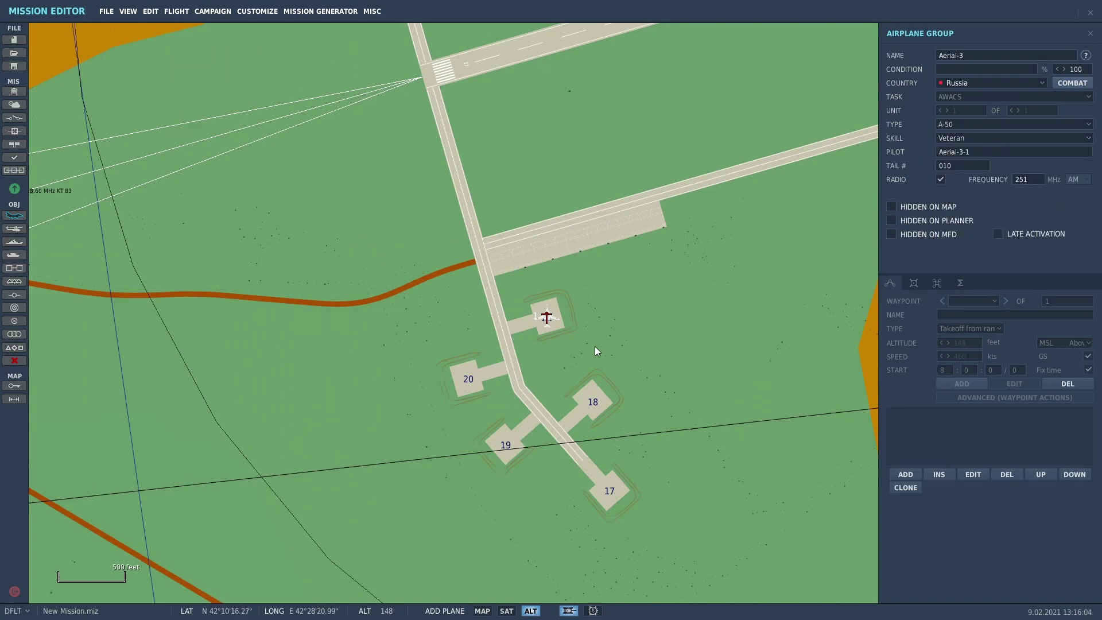
left_click(500, 439)
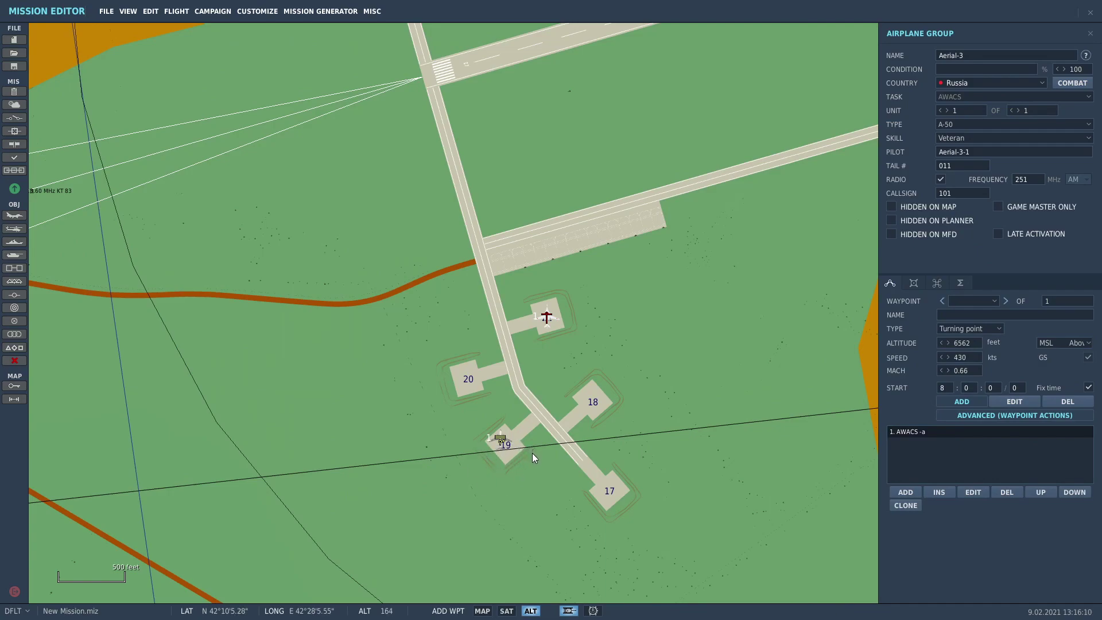
- Make the A-50 take off from ramp at stand 19 and delete the stray DP waypoint
left_click_drag(973, 344, 942, 362)
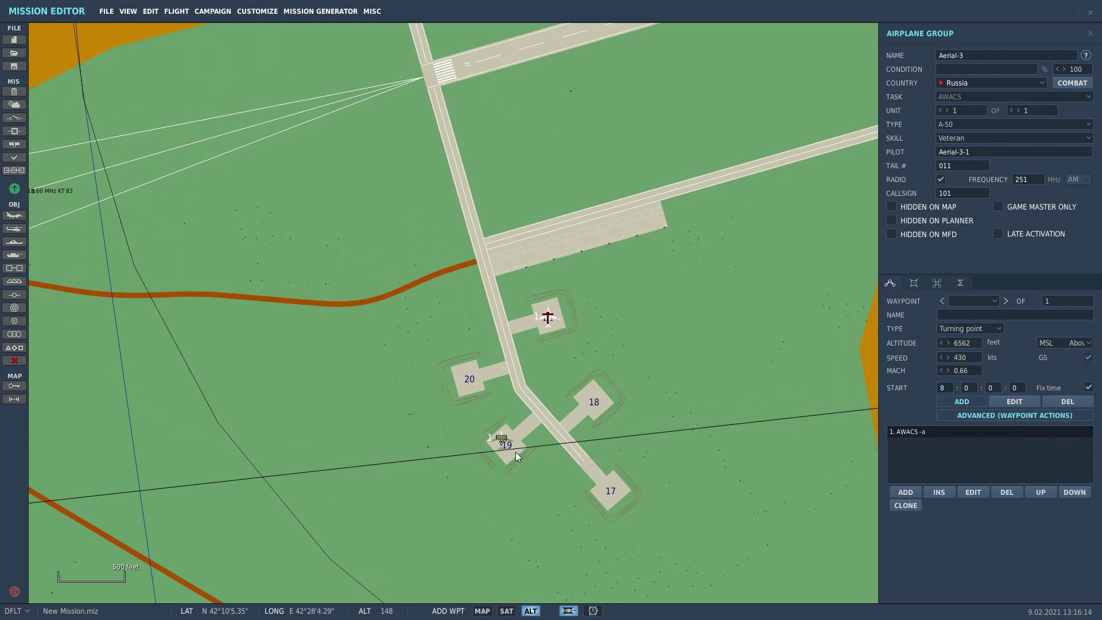
left_click(970, 331)
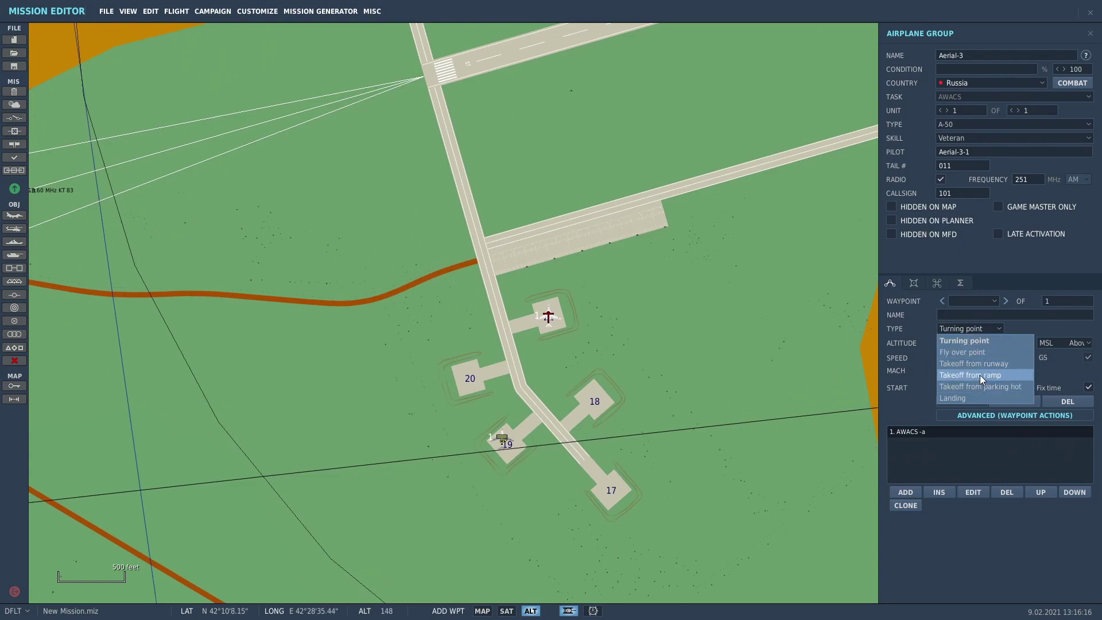
left_click(979, 374)
left_click(548, 319)
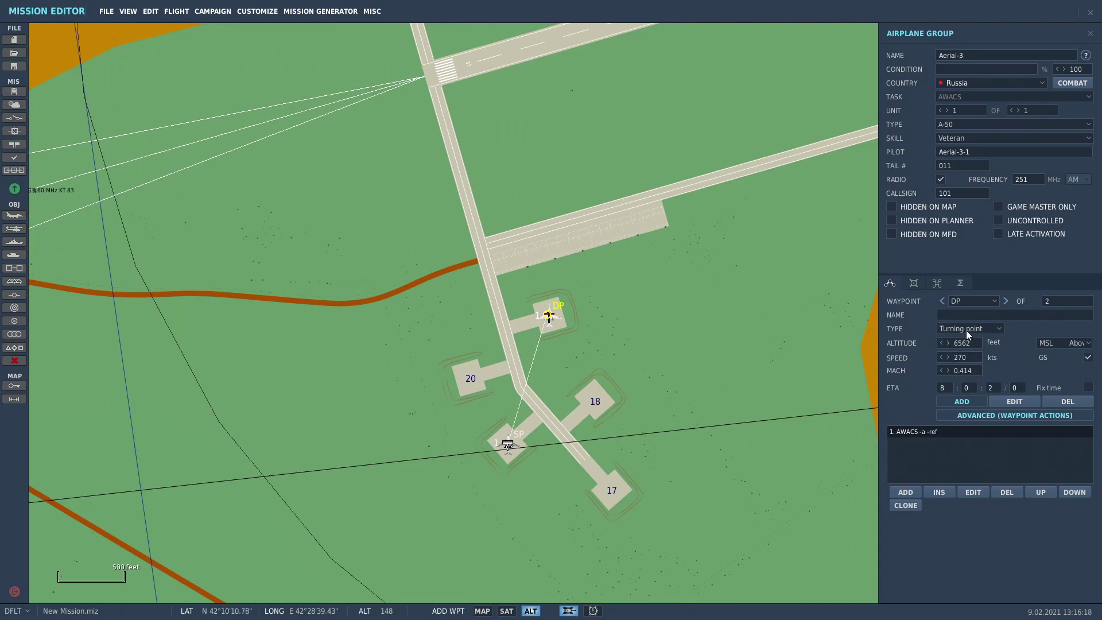
left_click(966, 333)
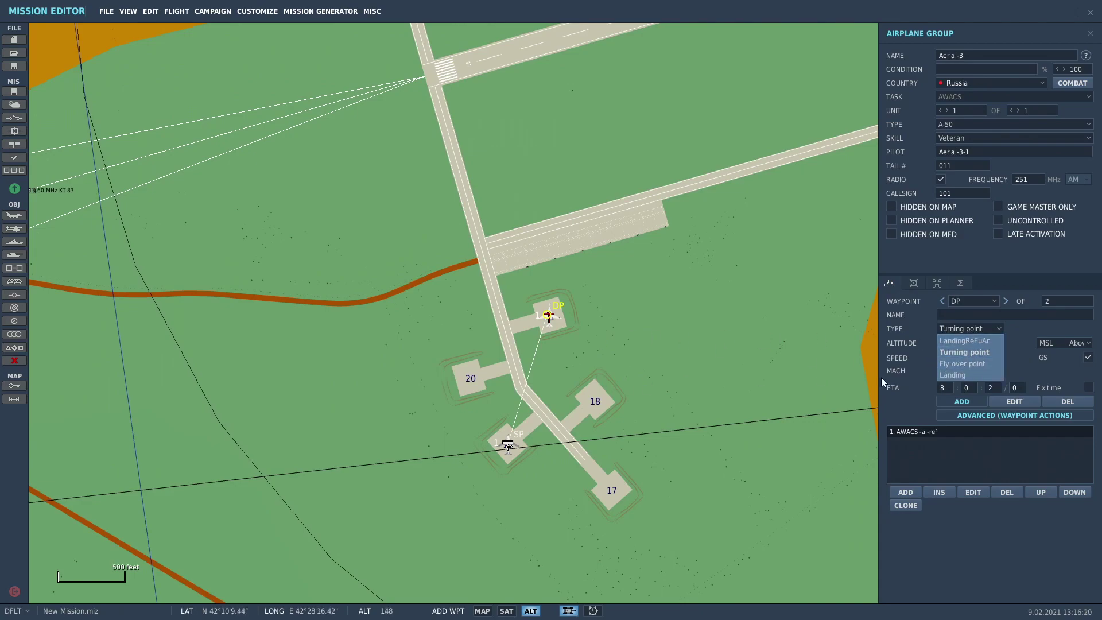
left_click(1063, 399)
key("Escape")
left_click(542, 314)
left_click(551, 321)
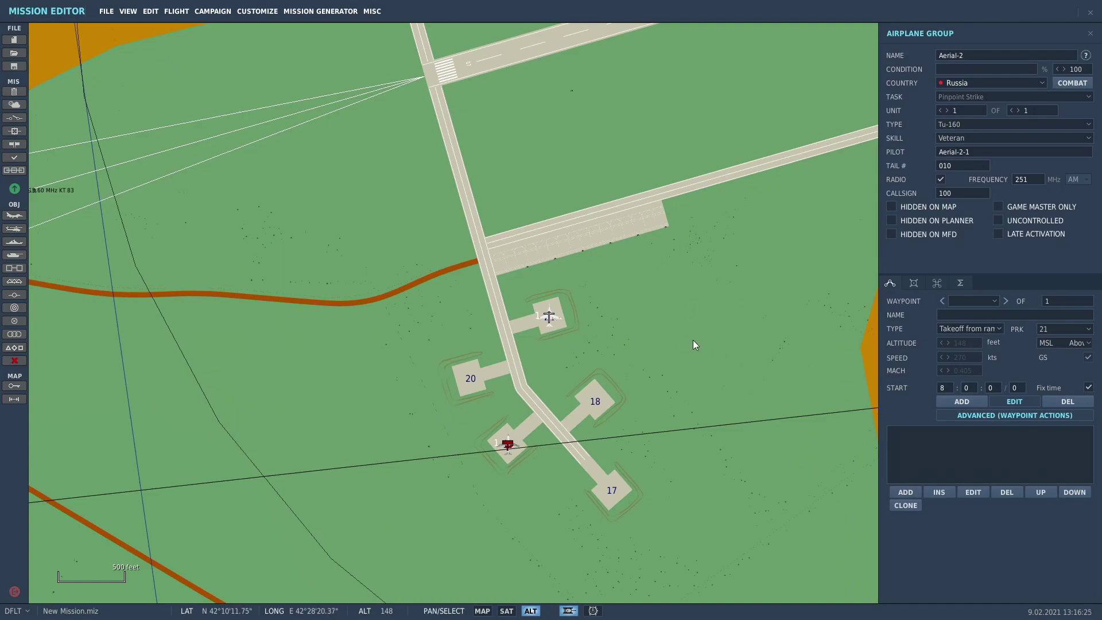
- Move the F/A-18C flight's waypoint 3 onto the taxiway beside the parked bombers
scroll(631, 405, "down", 1)
scroll(570, 345, "down", 2)
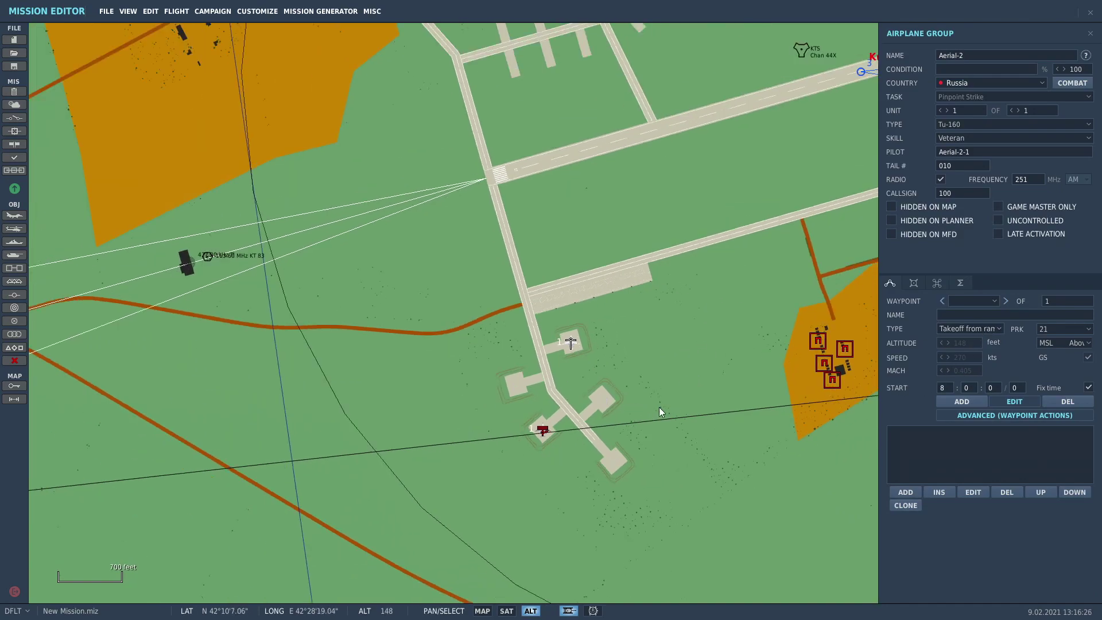
scroll(677, 402, "down", 3)
left_click(708, 379)
scroll(748, 384, "up", 2)
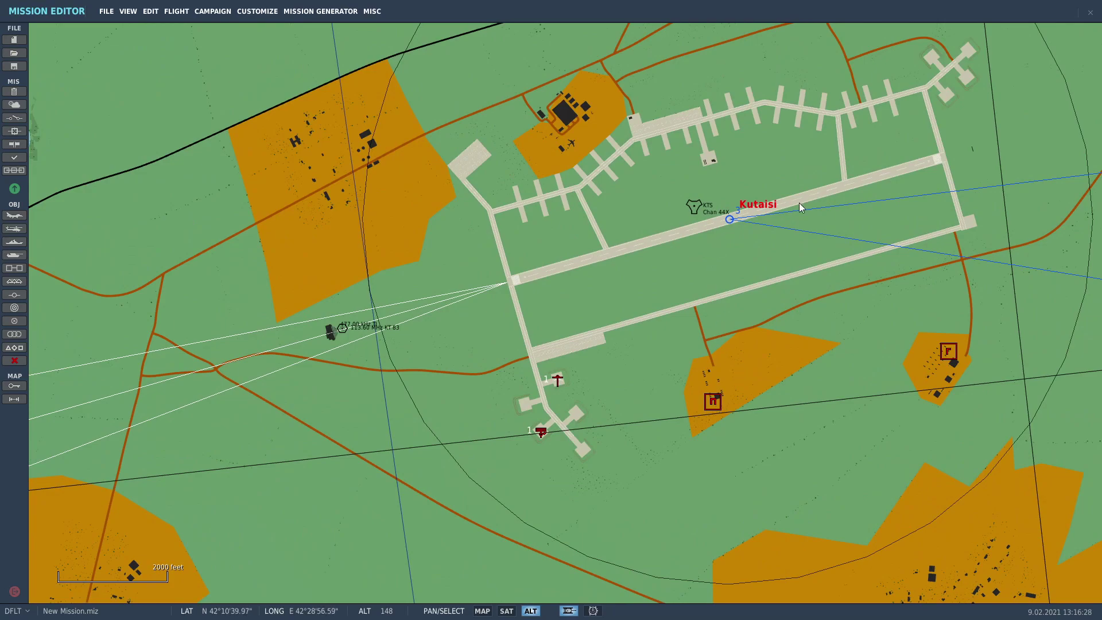
left_click(732, 222)
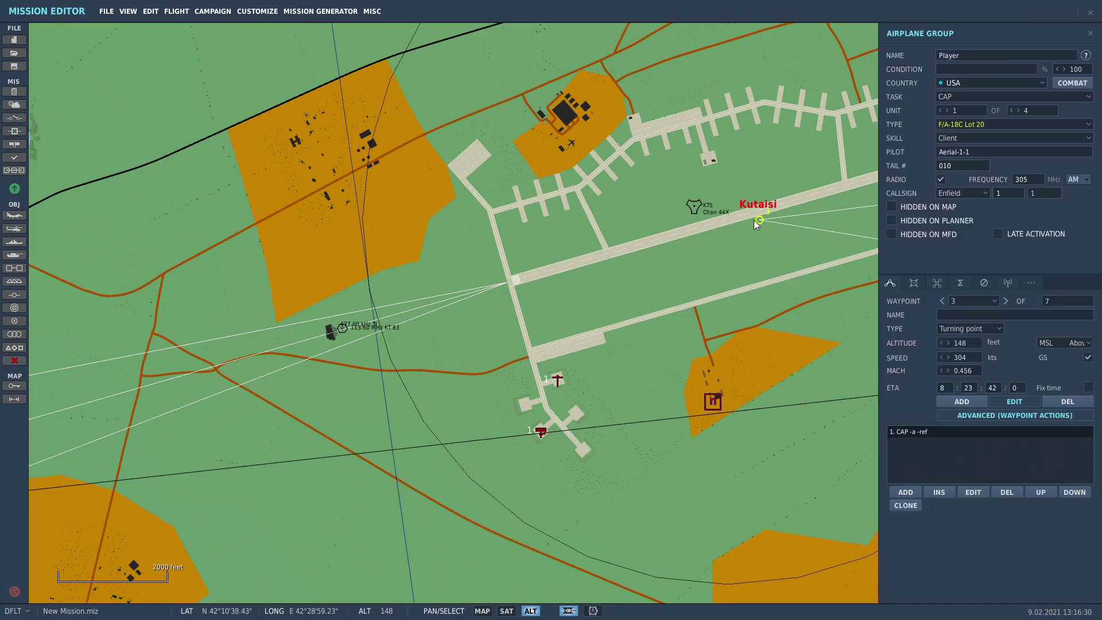
left_click_drag(730, 224, 736, 214)
left_click_drag(753, 219, 557, 380)
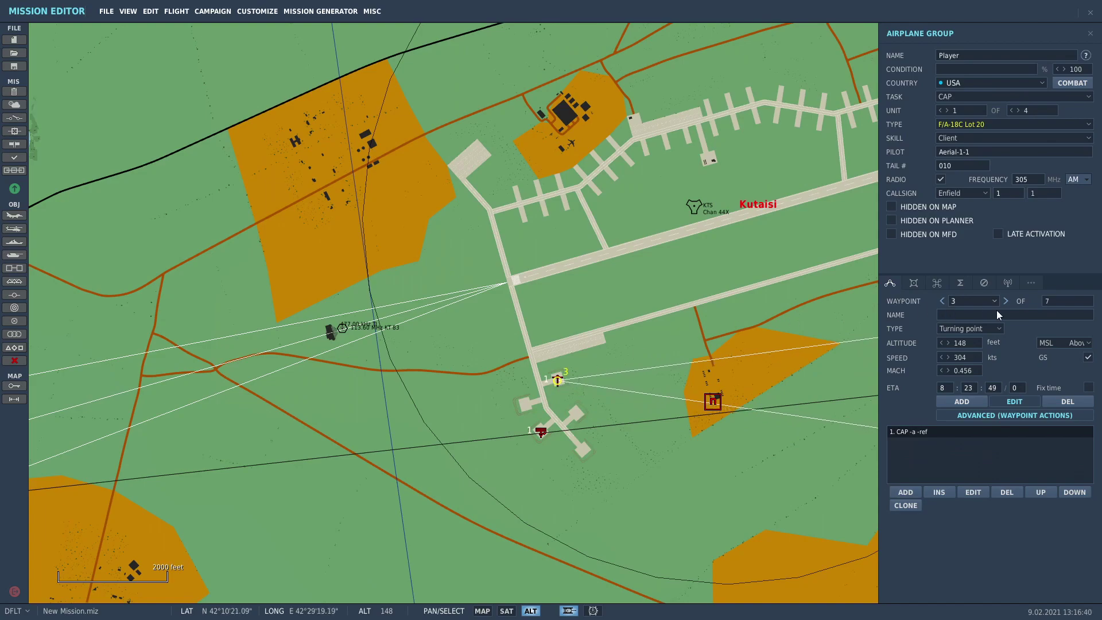
- Add waypoint 4 to the F/A-18C route beside the parked A-50
left_click(955, 402)
left_click(542, 432)
scroll(561, 447, "up", 5)
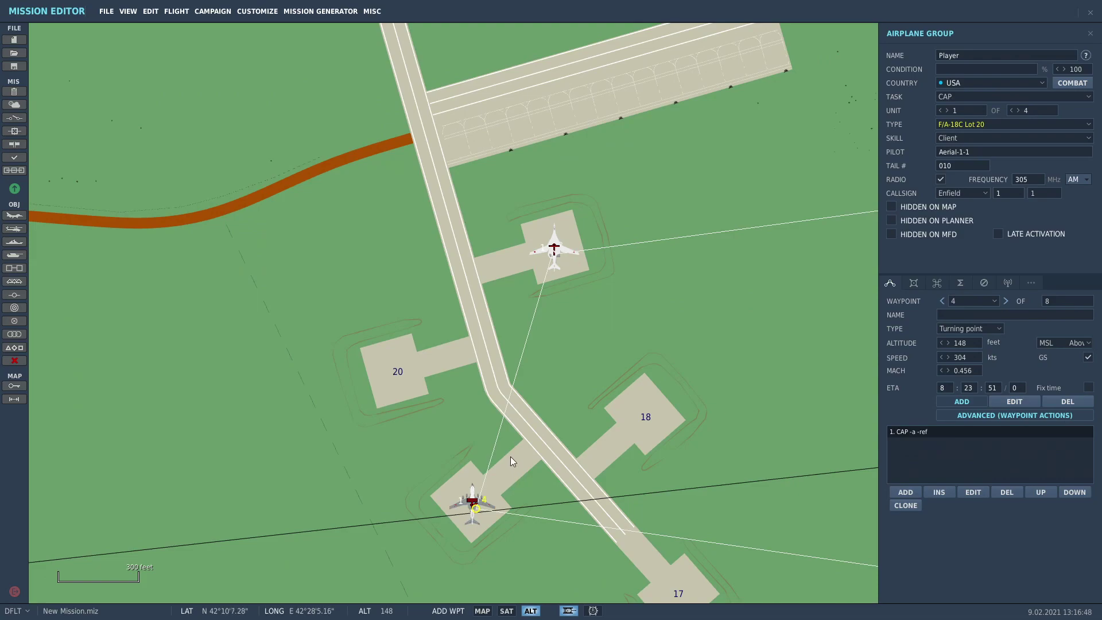
scroll(512, 458, "down", 2)
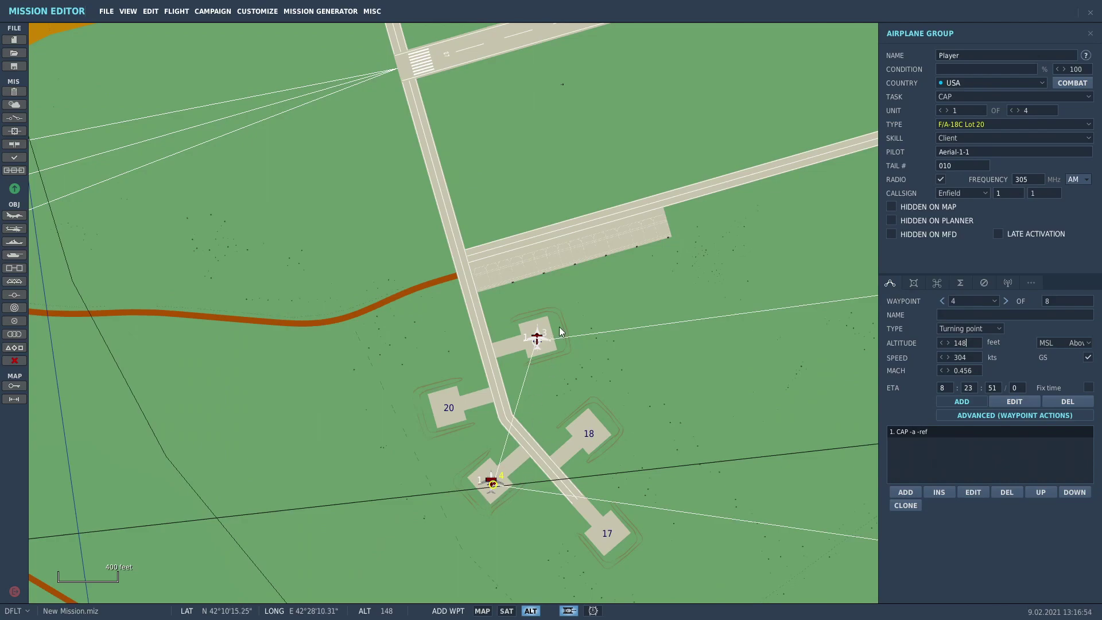
key("Escape")
scroll(679, 435, "down", 5)
left_click(663, 406)
key("Escape")
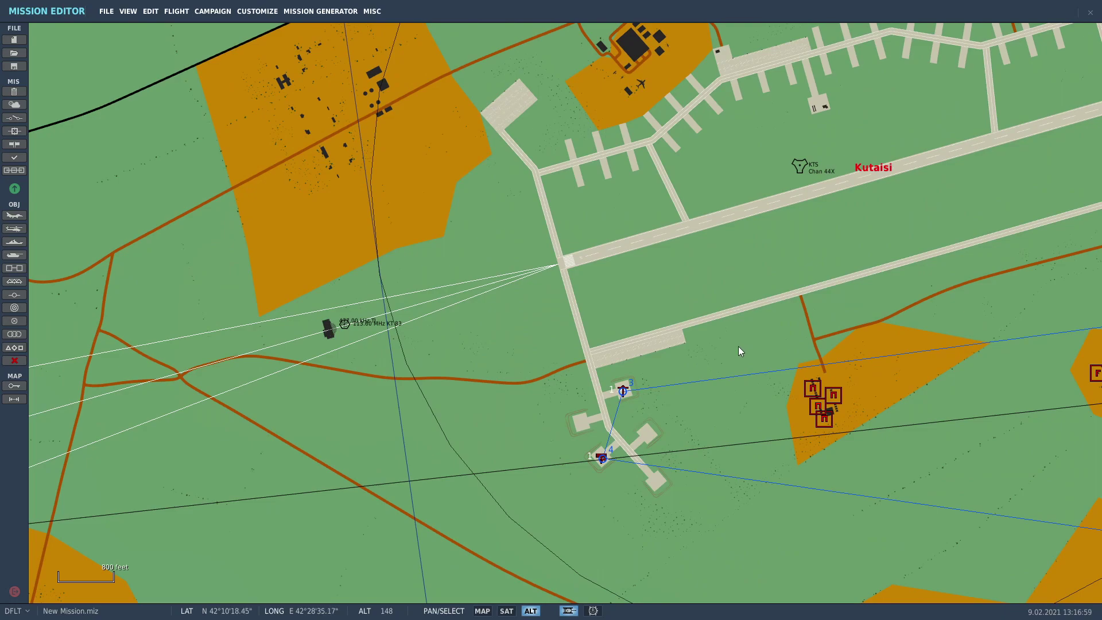
scroll(518, 438, "up", 6)
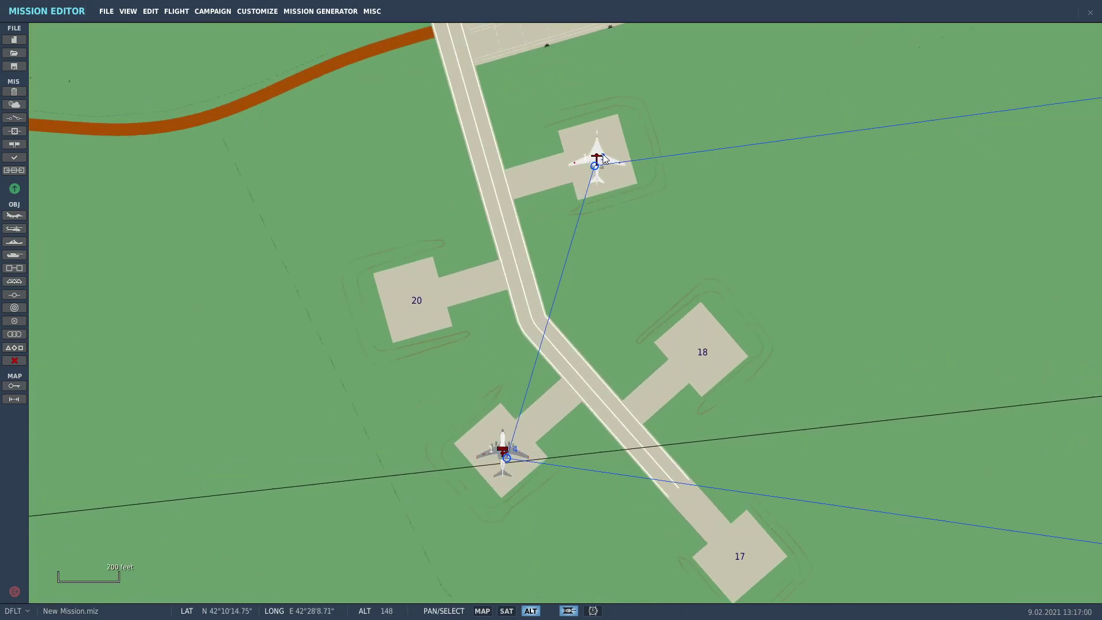
- Mark the parked Tu-160 and A-50 groups at Kutaisi as uncontrolled
left_click(604, 159)
left_click(598, 159)
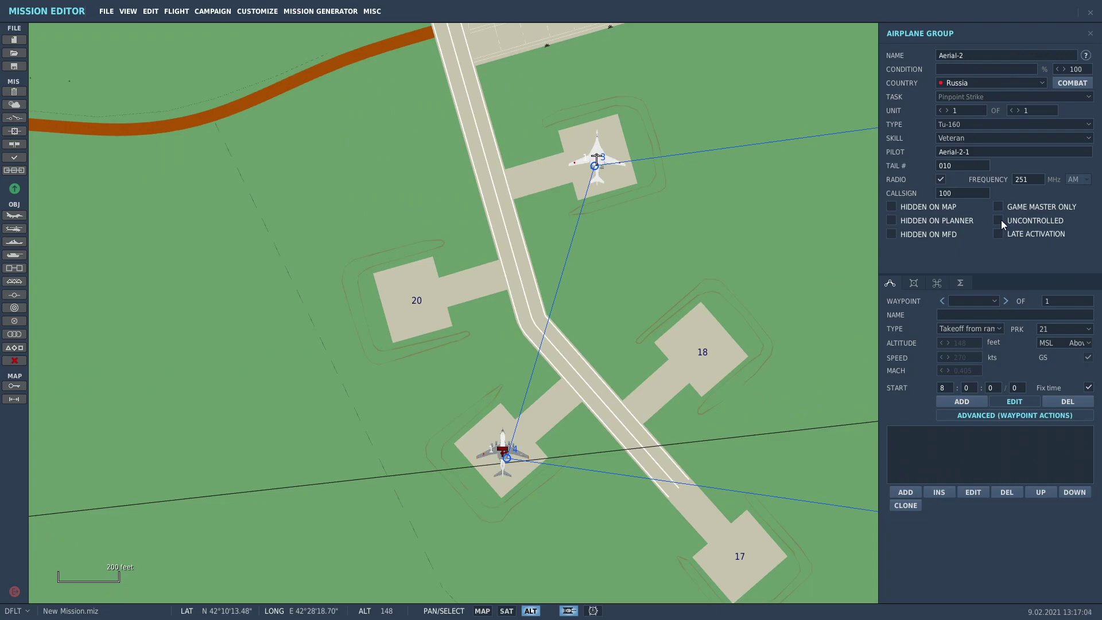
left_click(505, 453)
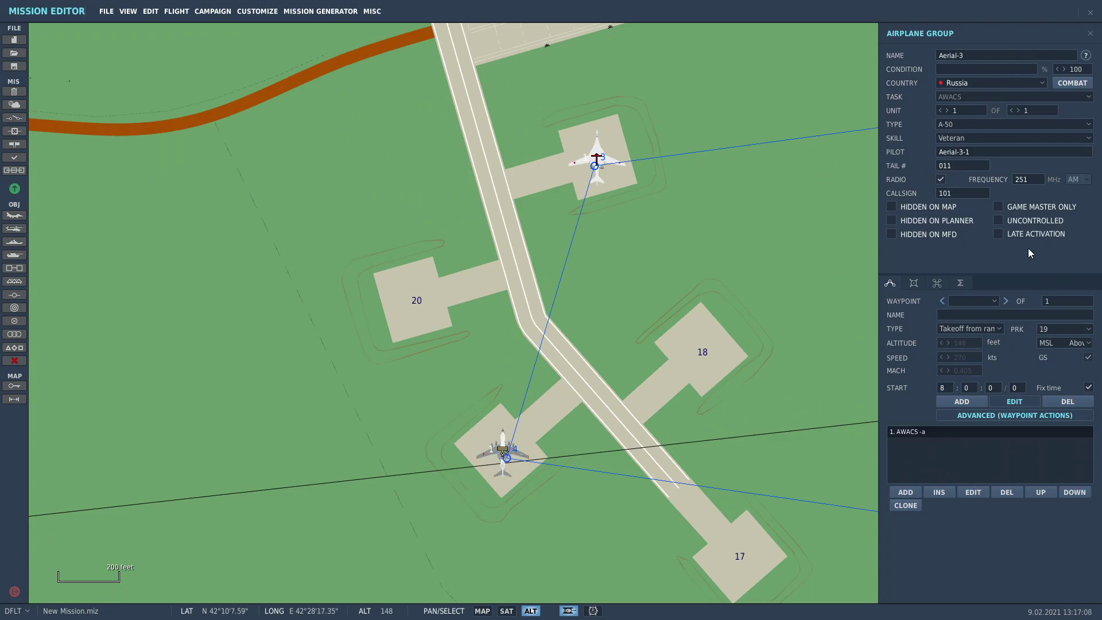
right_click_drag(743, 248, 630, 227)
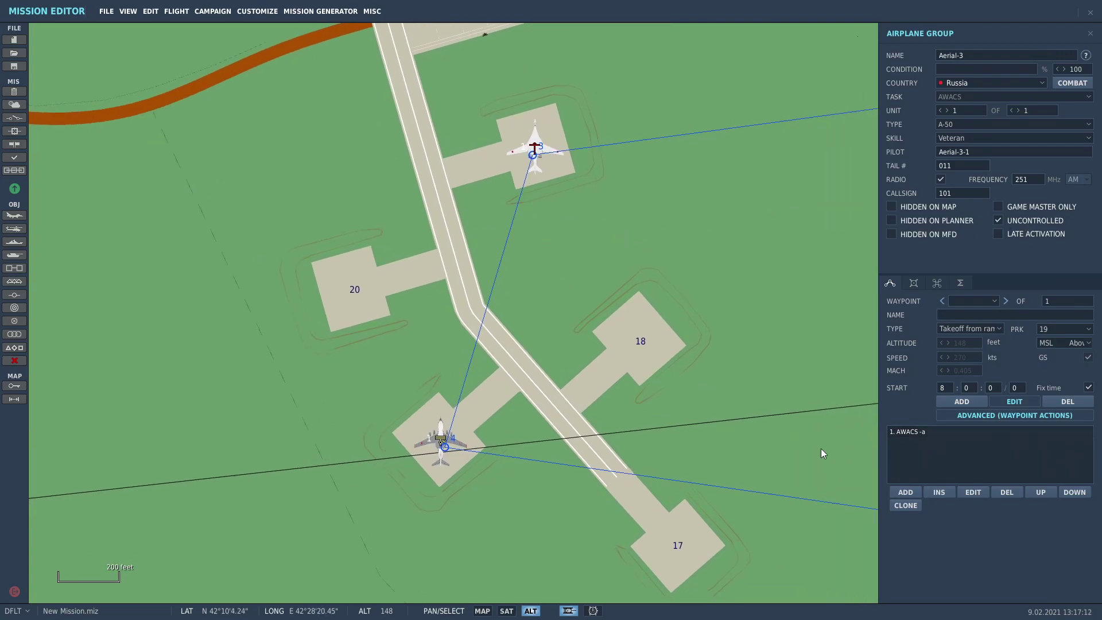
left_click(548, 151)
left_click(542, 149)
- Delete the '1. AWACS -a' action from the A-50's waypoint
left_click(534, 150)
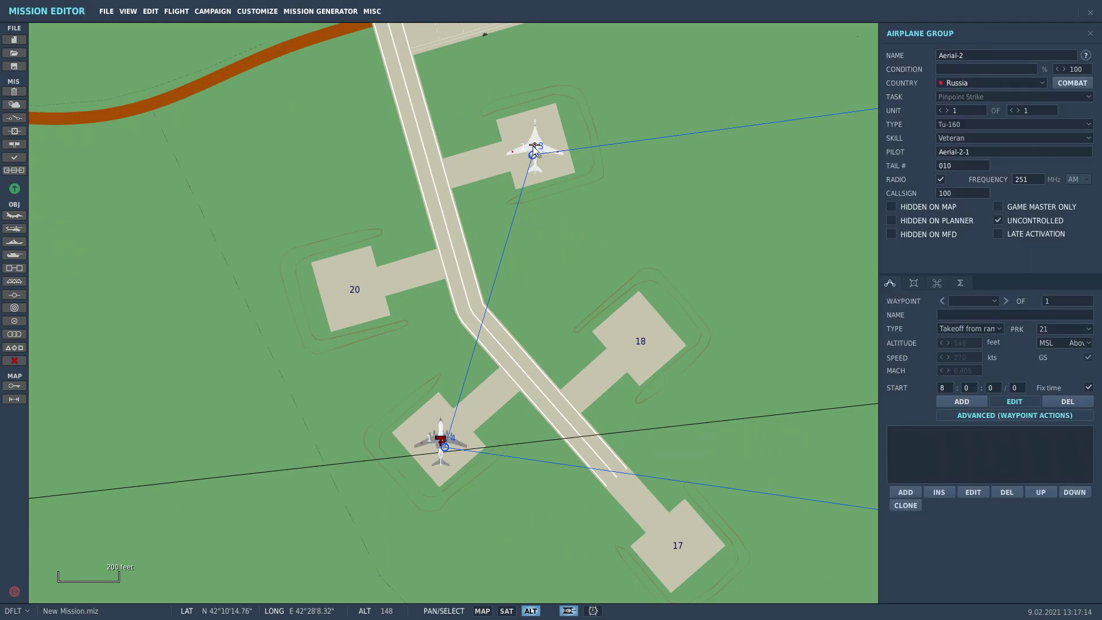
left_click(445, 445)
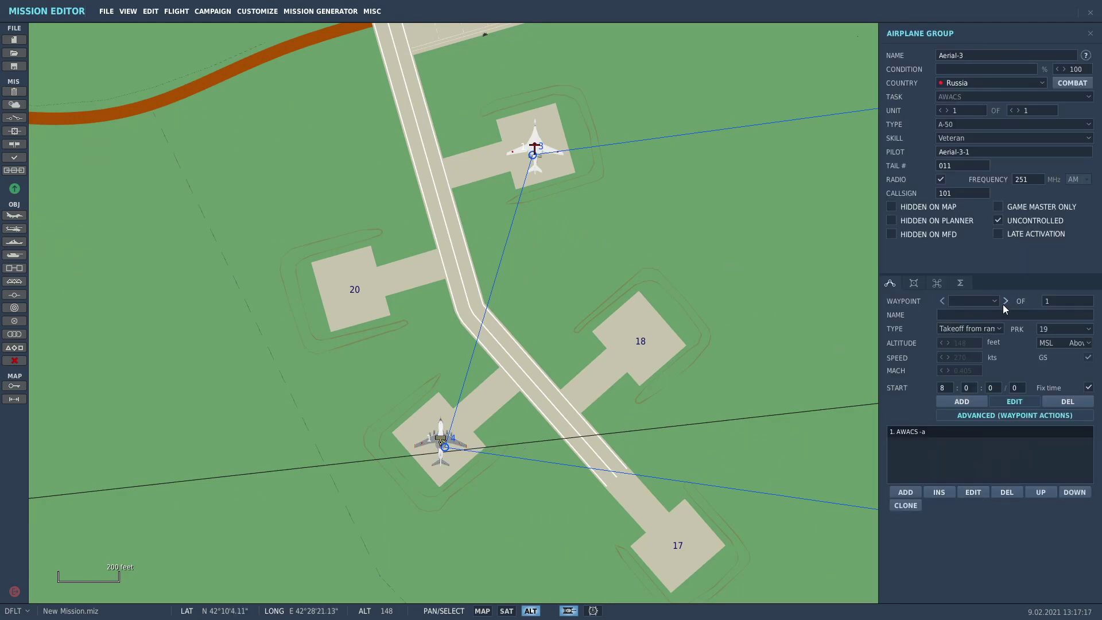
left_click(1007, 493)
right_click_drag(617, 301, 615, 329)
- Deselect the A-50 and select the KC-135MPRS tanker Aerial-1 between Gori and Tbilisi
scroll(597, 384, "down", 6)
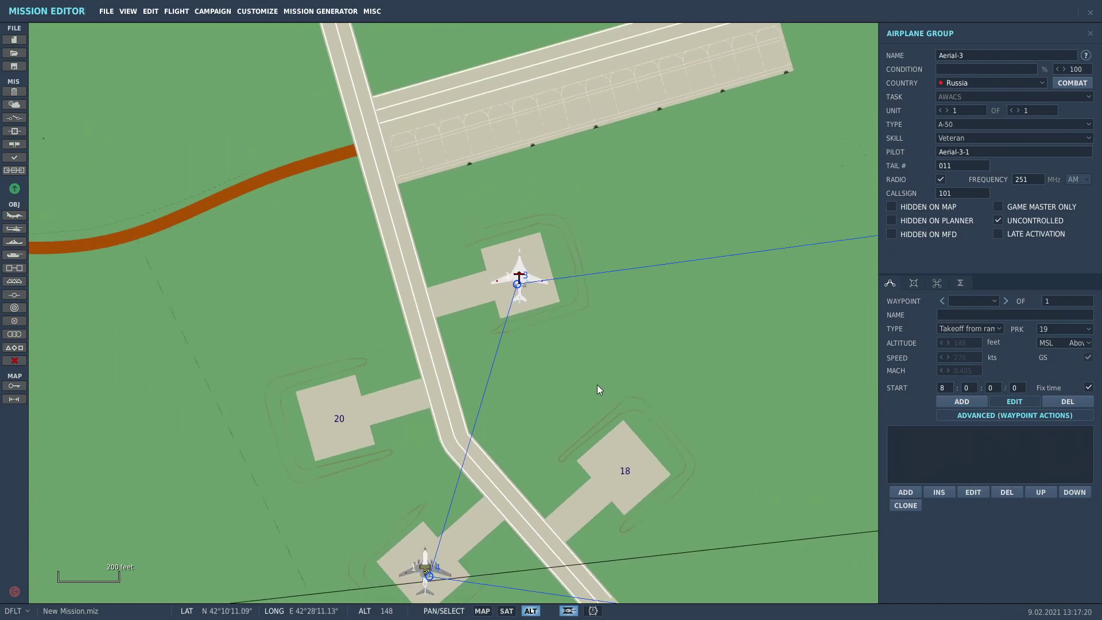
right_click_drag(758, 366, 587, 367)
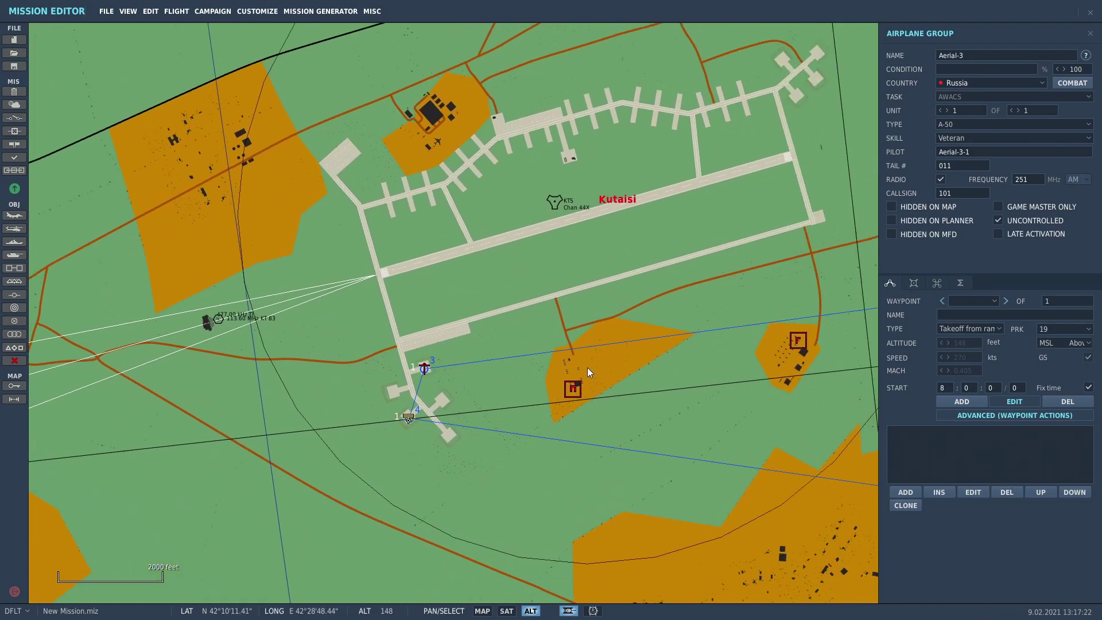
left_click(724, 335)
scroll(842, 365, "down", 4)
right_click_drag(850, 262, 425, 213)
scroll(677, 309, "down", 6)
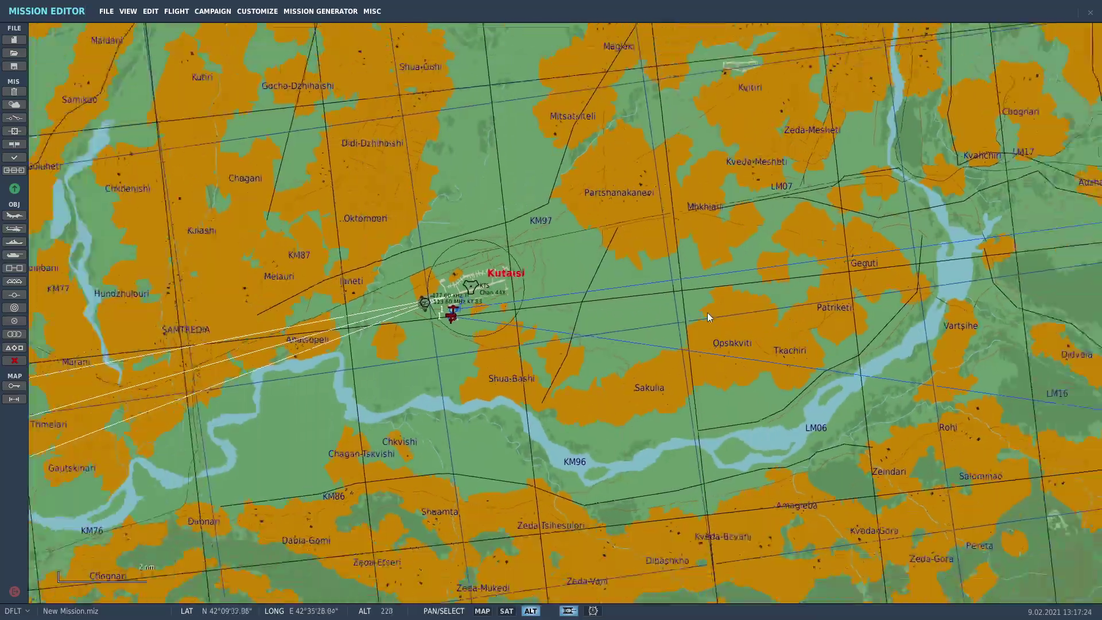
right_click_drag(872, 295, 617, 278)
scroll(689, 283, "down", 3)
scroll(712, 291, "down", 4)
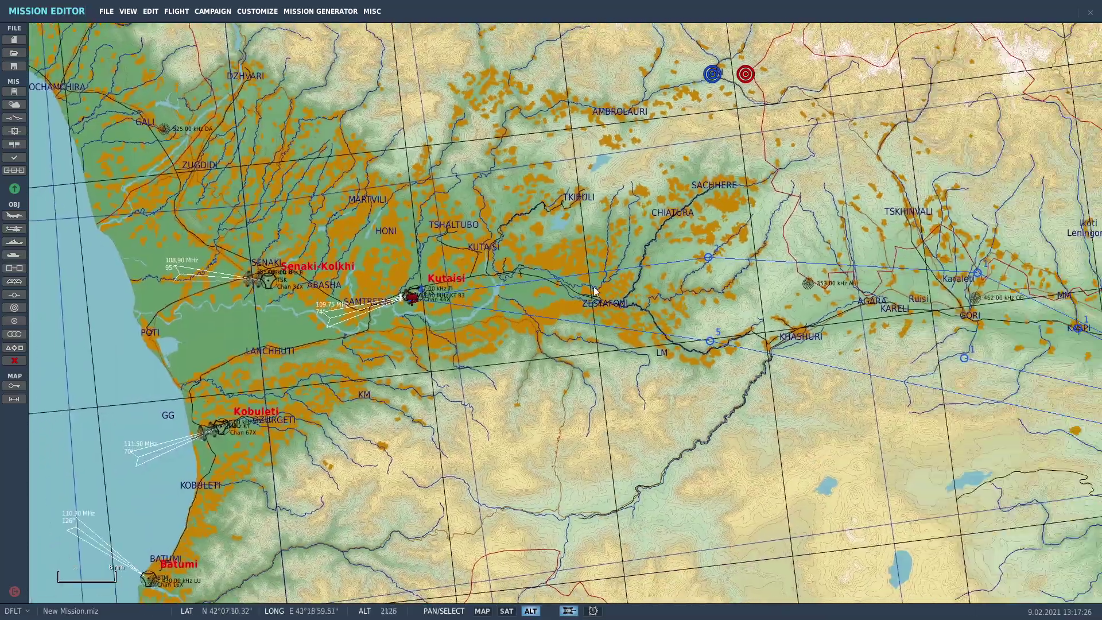
scroll(983, 419, "up", 3)
scroll(983, 420, "up", 1)
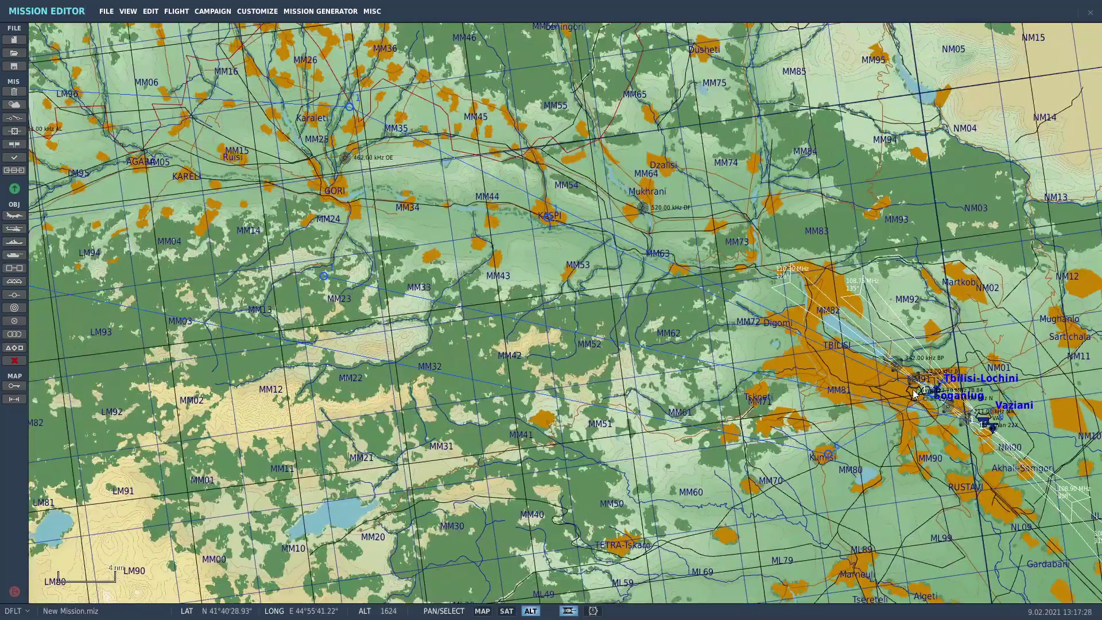
scroll(1002, 436, "up", 2)
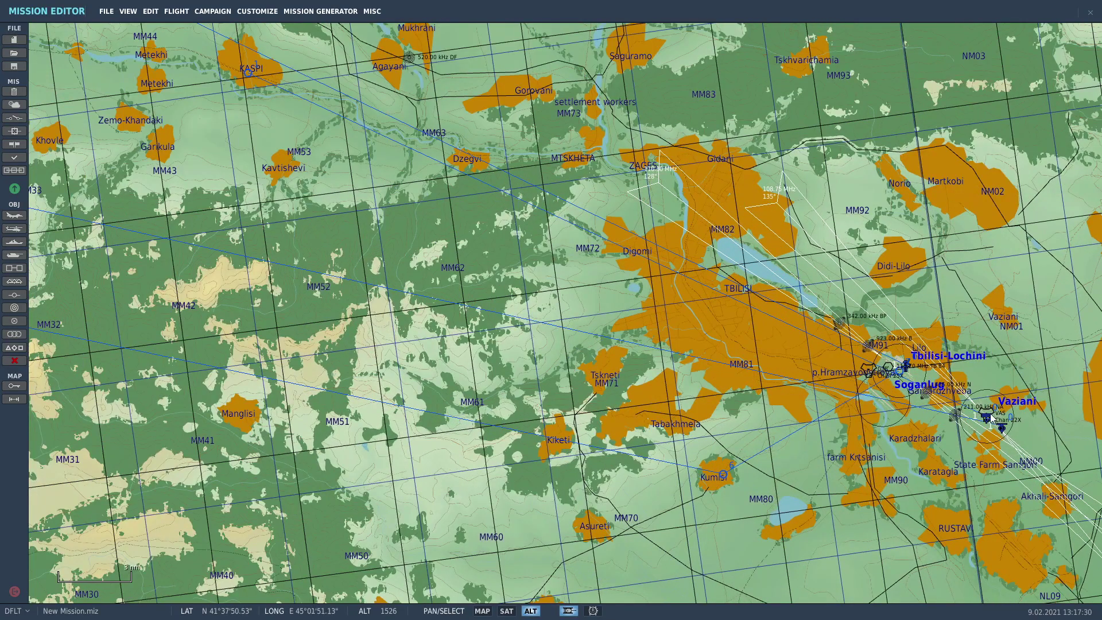
scroll(987, 422, "up", 1)
scroll(998, 434, "up", 1)
scroll(989, 442, "down", 2)
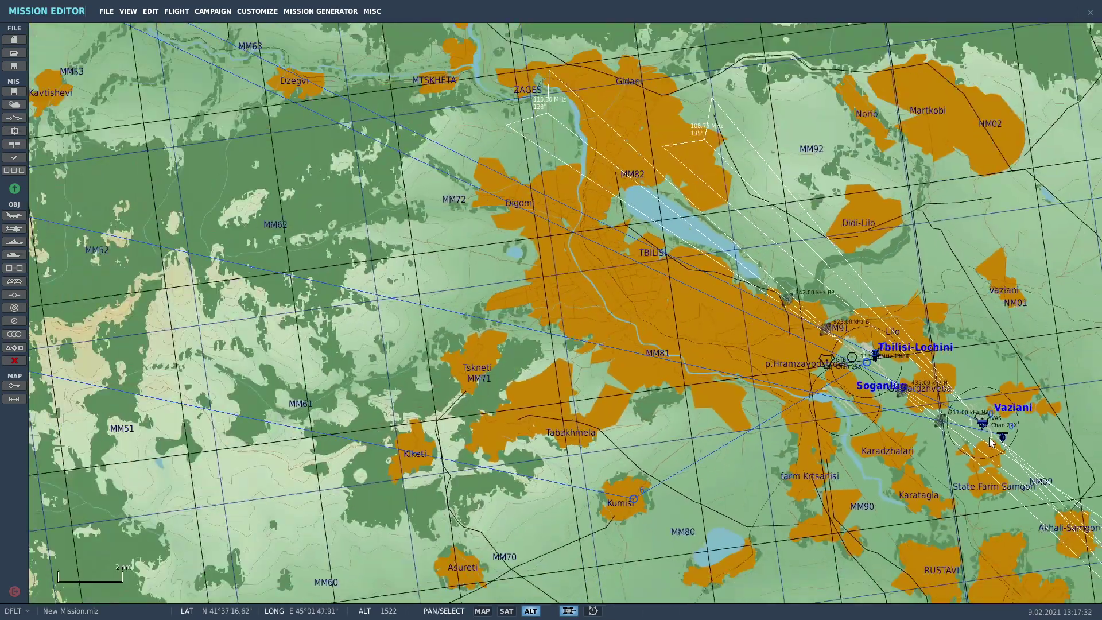
scroll(696, 380, "down", 1)
left_click_drag(340, 327, 657, 365)
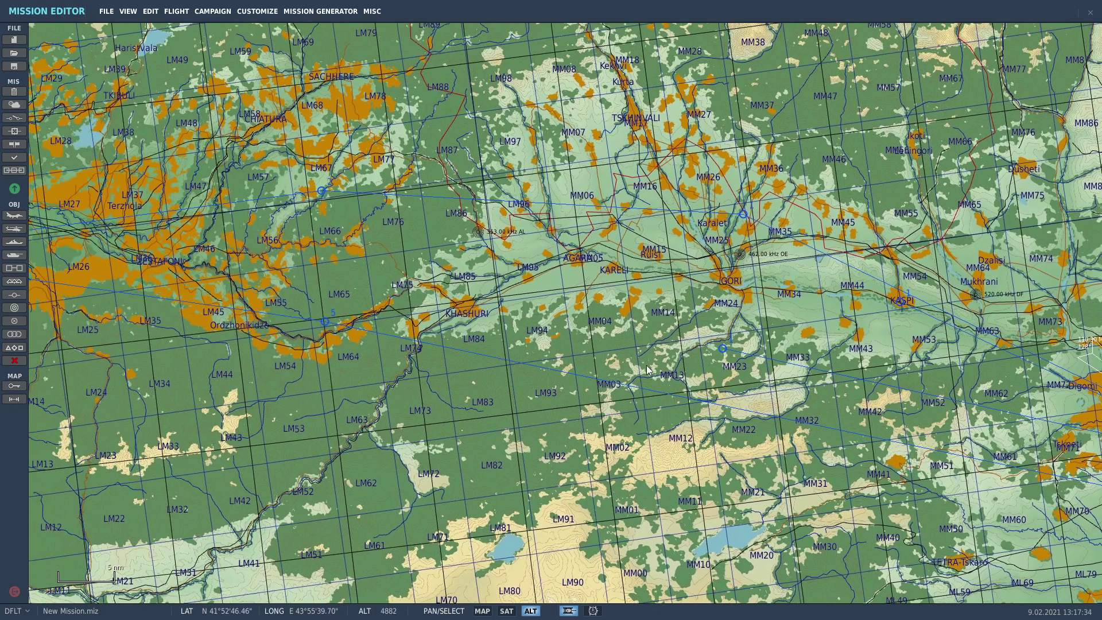
scroll(739, 347, "up", 1)
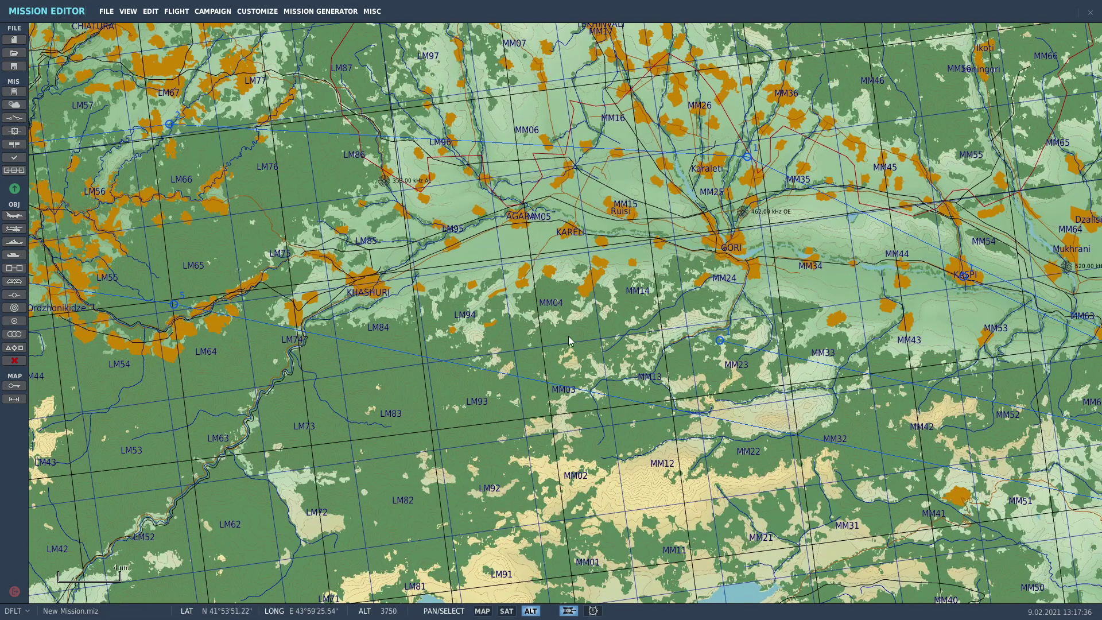
scroll(675, 369, "down", 2)
left_click_drag(729, 350, 533, 353)
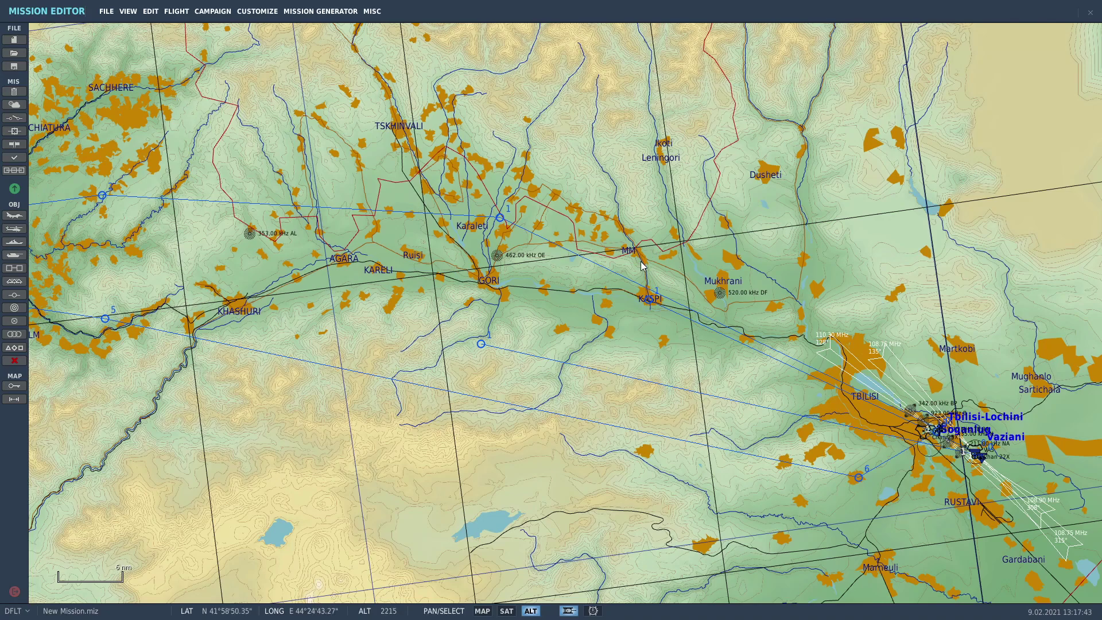
left_click_drag(786, 406, 555, 323)
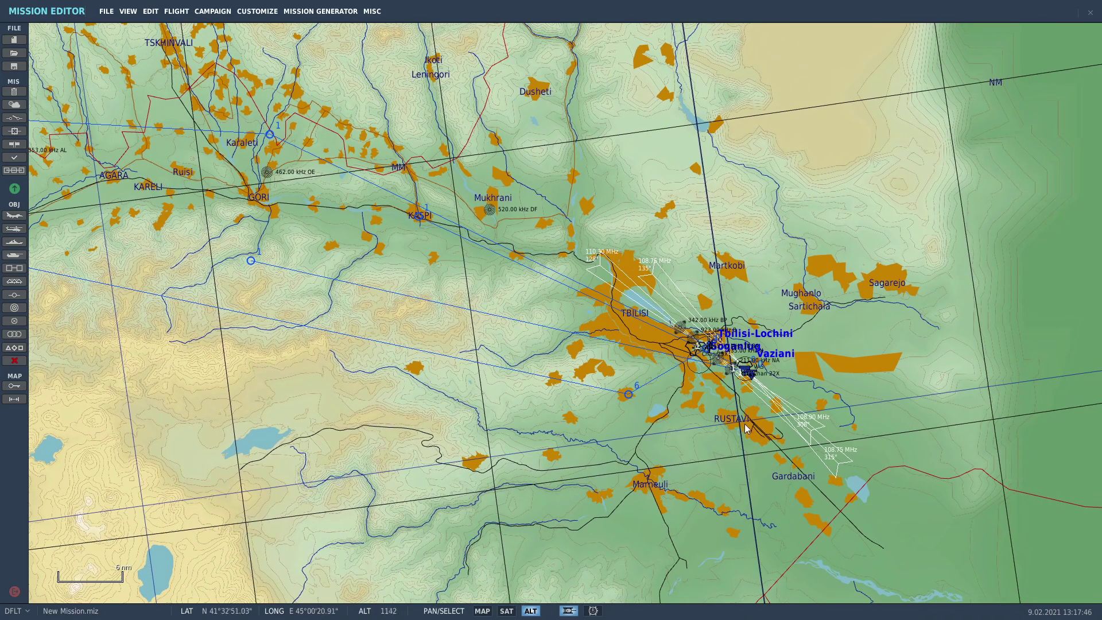
scroll(755, 394, "up", 2)
left_click(748, 369)
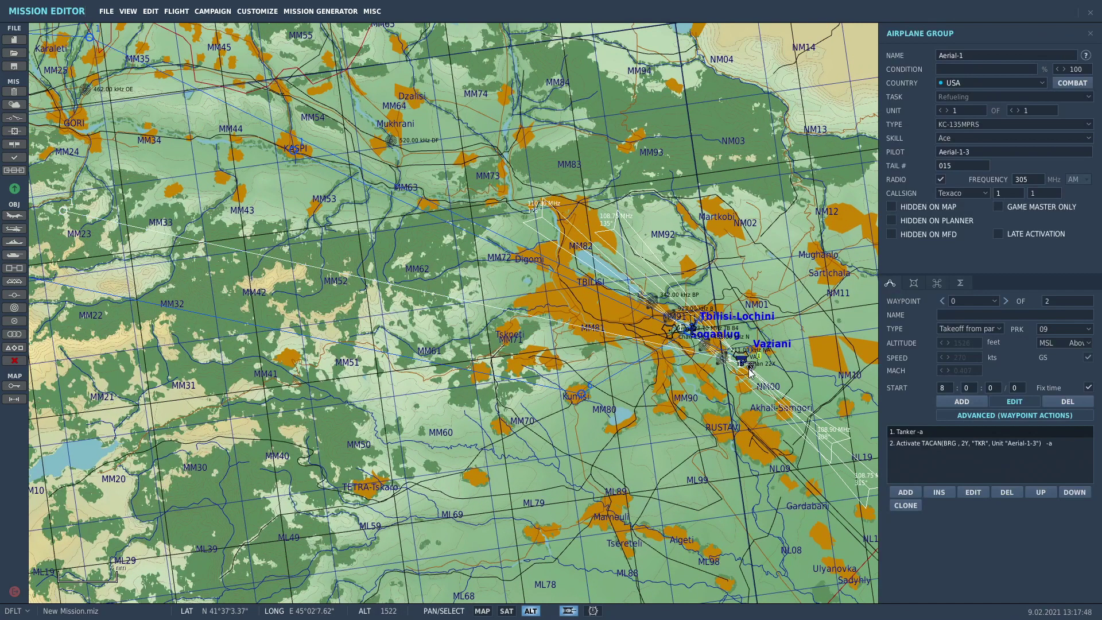
left_click(924, 443)
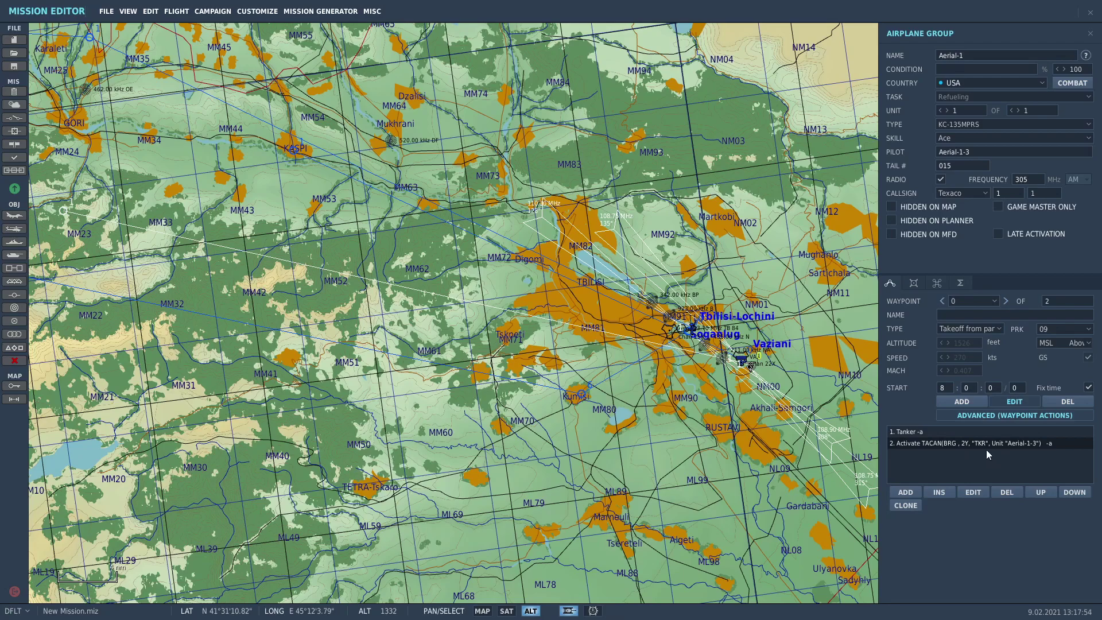
left_click_drag(288, 137, 276, 184)
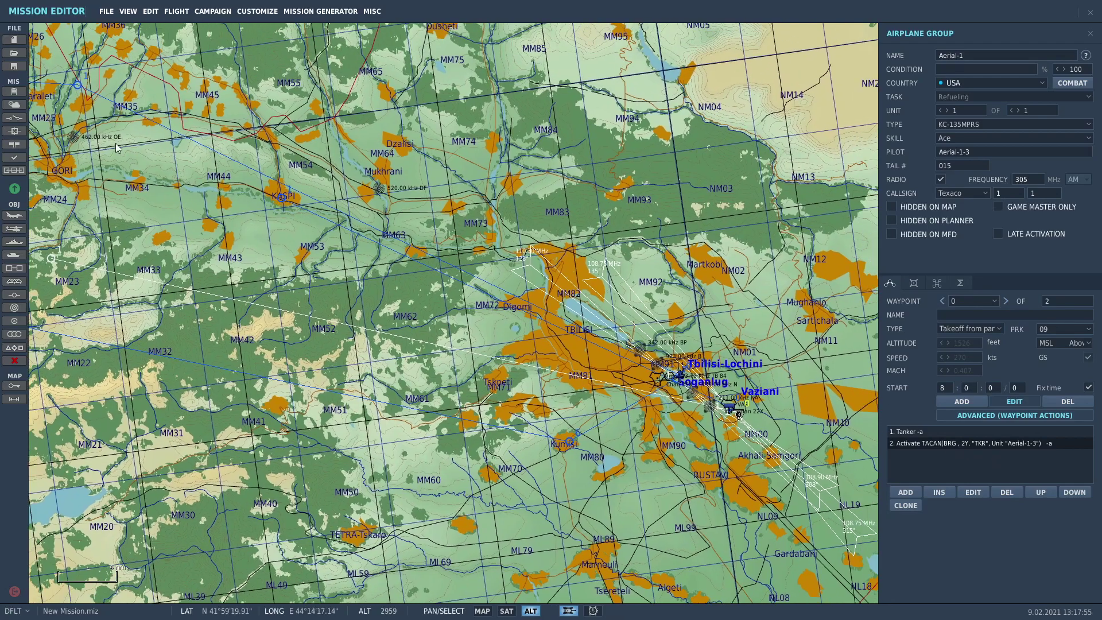
- Write 'tanker 2Y freq:305 awacs freq:305' in the briefing's Situation field
left_click(17, 94)
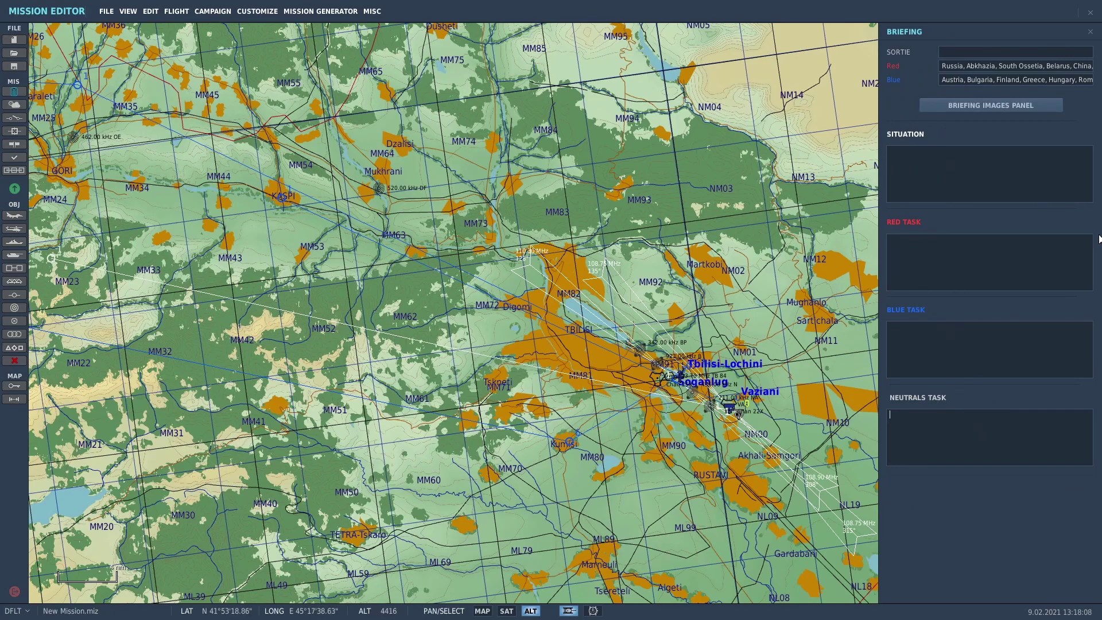
left_click_drag(836, 174, 827, 224)
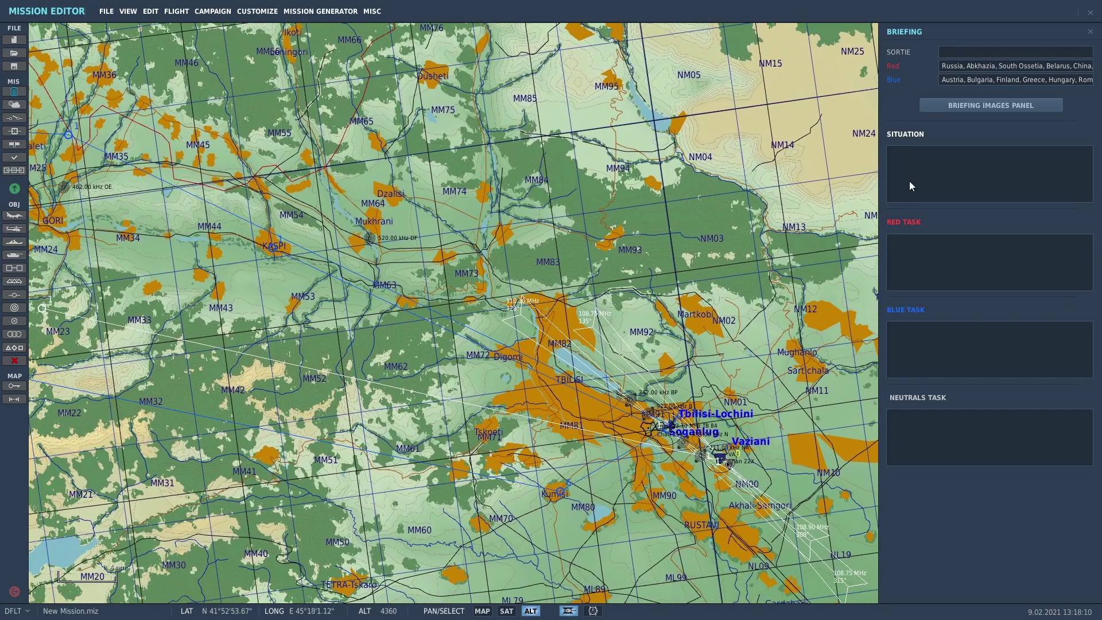
type("tanker 2y")
key("BackSpace")
type("Y")
type(" freq")
type(":305 ")
type("awacs")
type(" freq:30")
type("5")
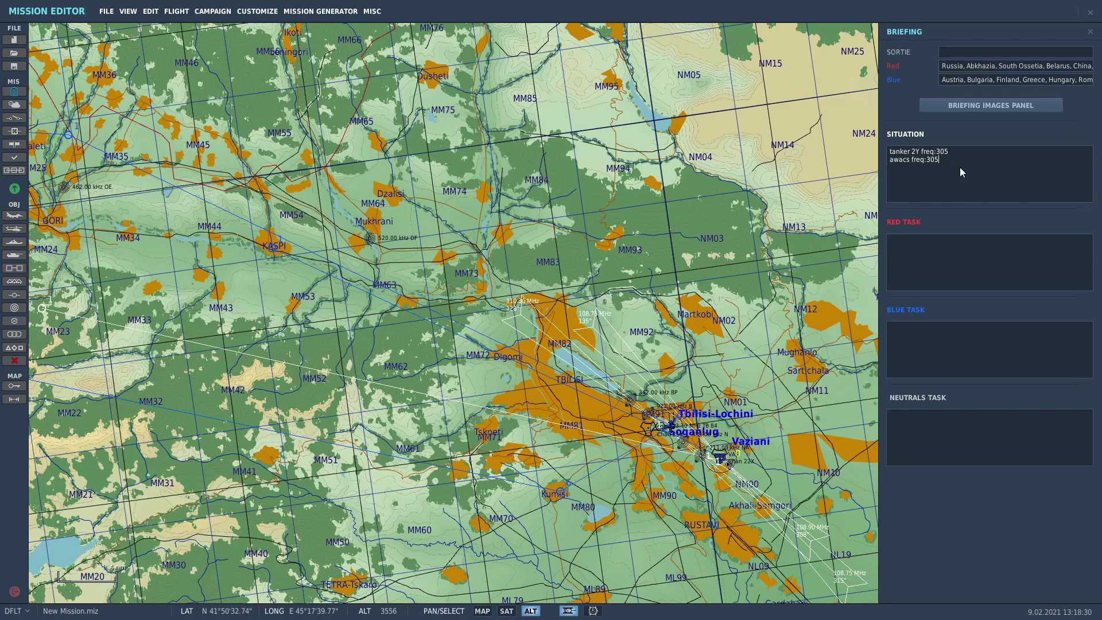
right_click_drag(625, 242, 612, 224)
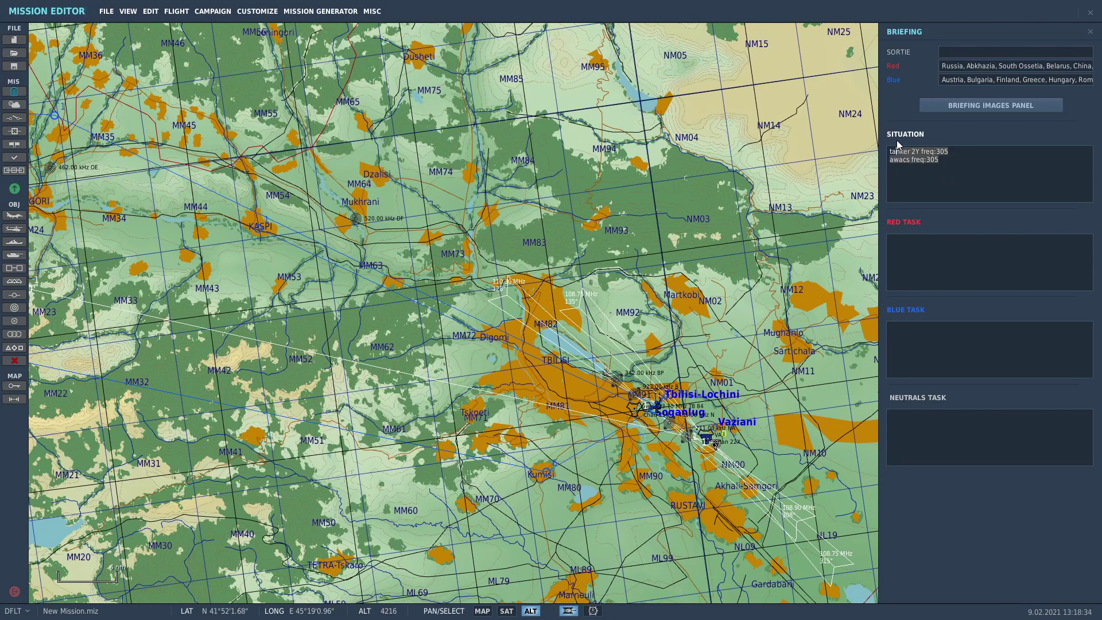
- Close the briefing and bring up the Time and Weather settings
left_click(559, 218)
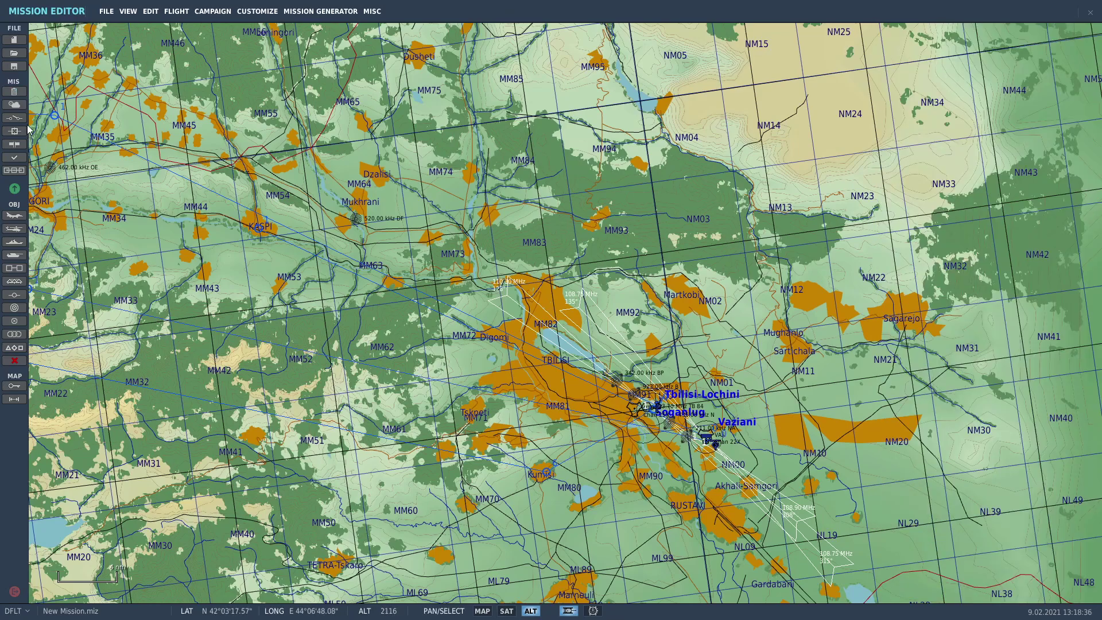
left_click(14, 91)
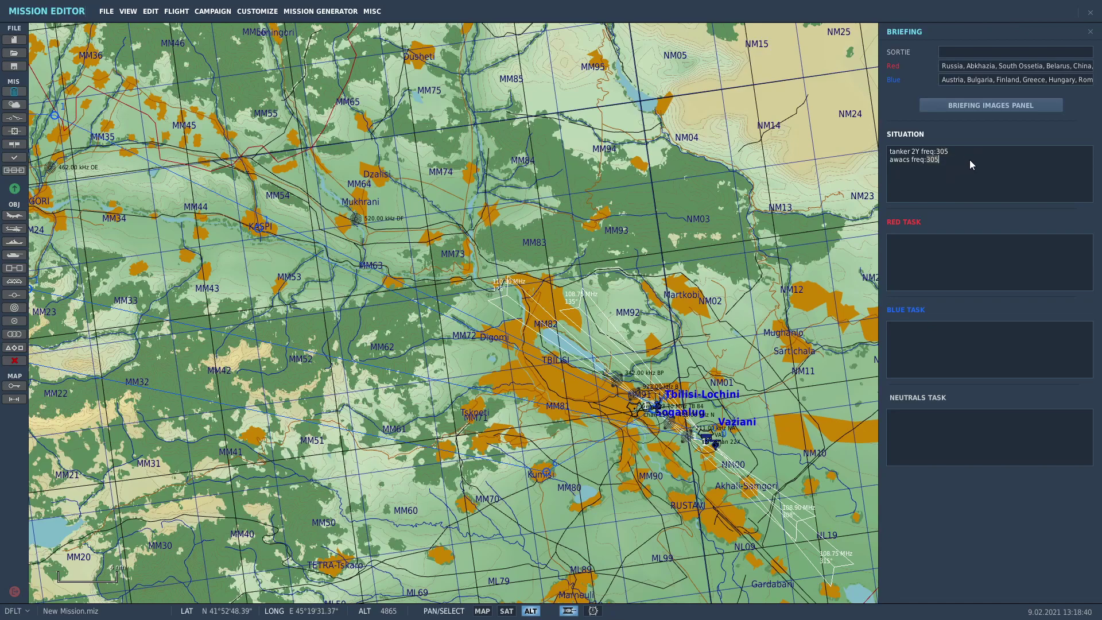
left_click(18, 107)
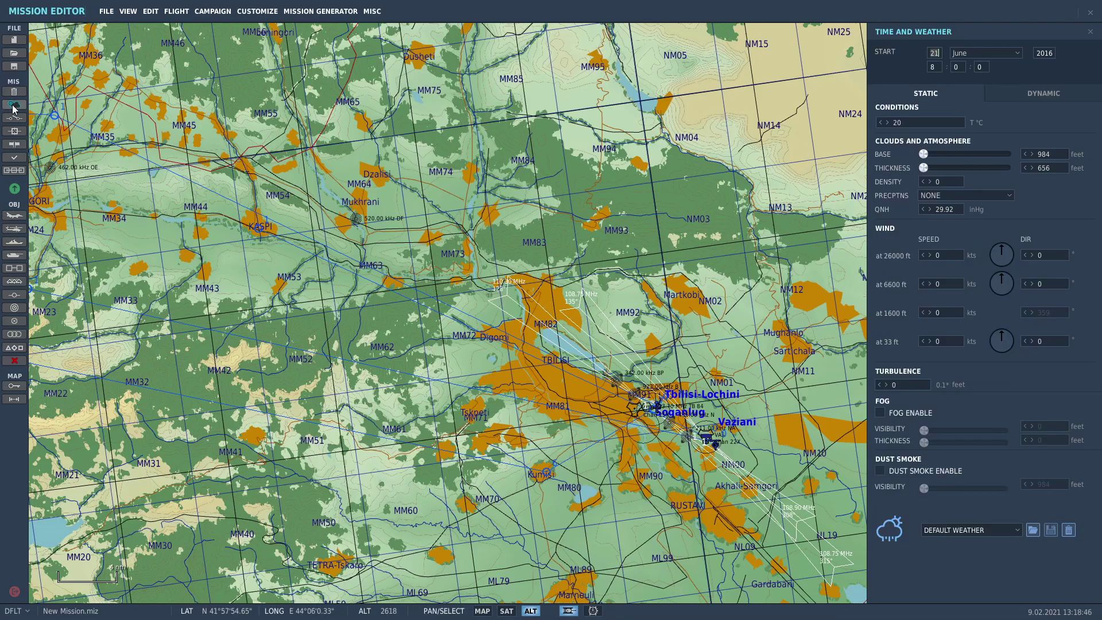
- Load the 'Winter. Heavy snow & clouds' weather preset, giving 8.4 °C, snow and fog
left_click_drag(702, 270, 647, 272)
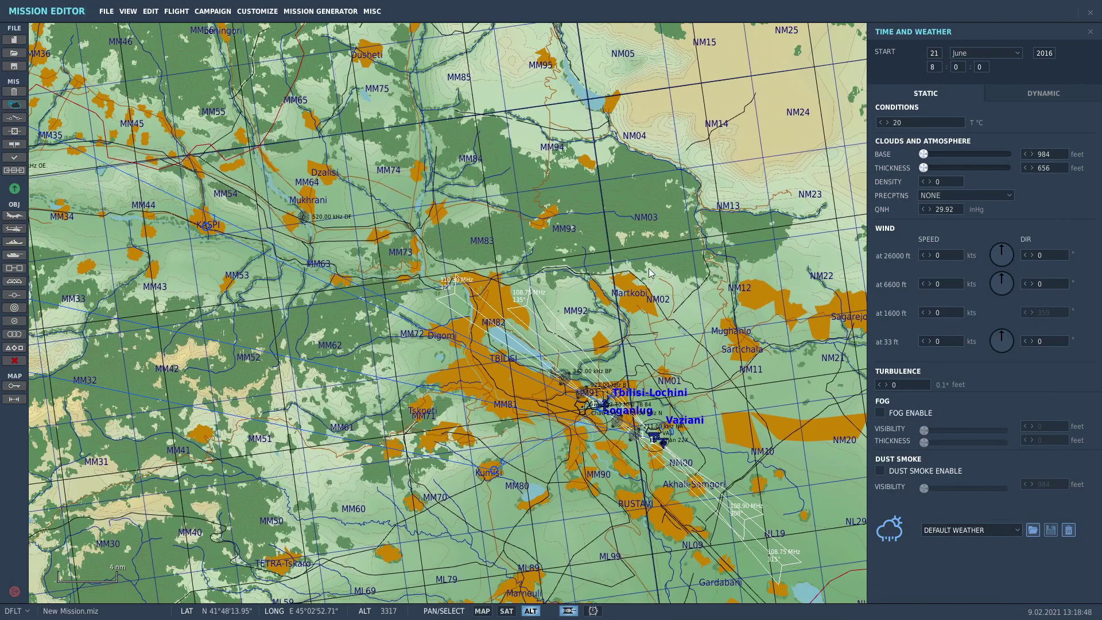
scroll(646, 272, "up", 1)
scroll(627, 398, "up", 1)
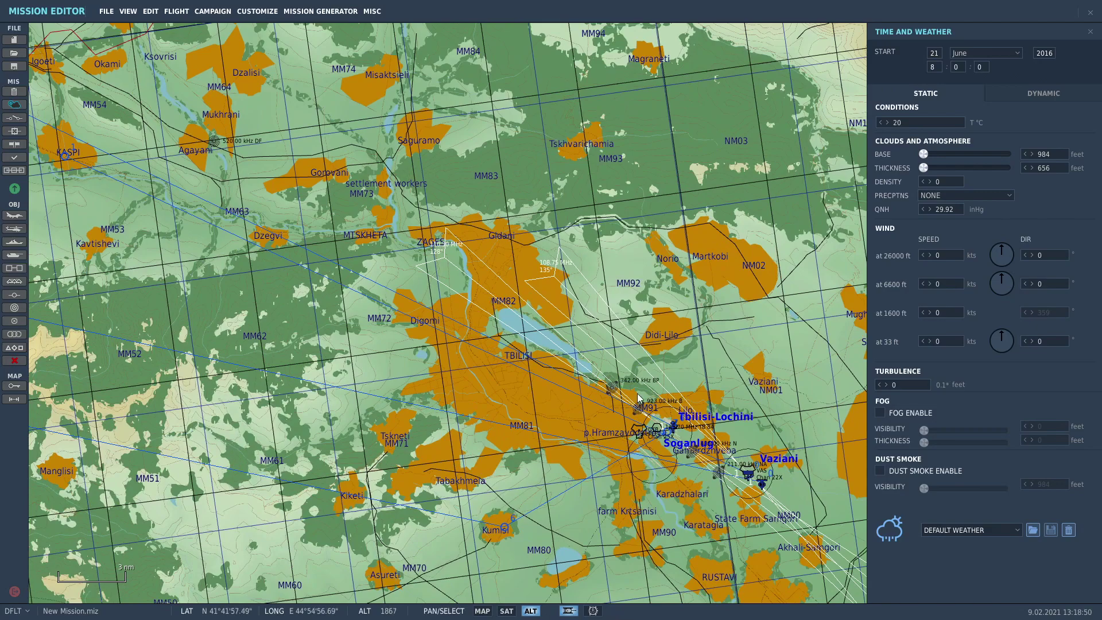
left_click_drag(628, 397, 554, 334)
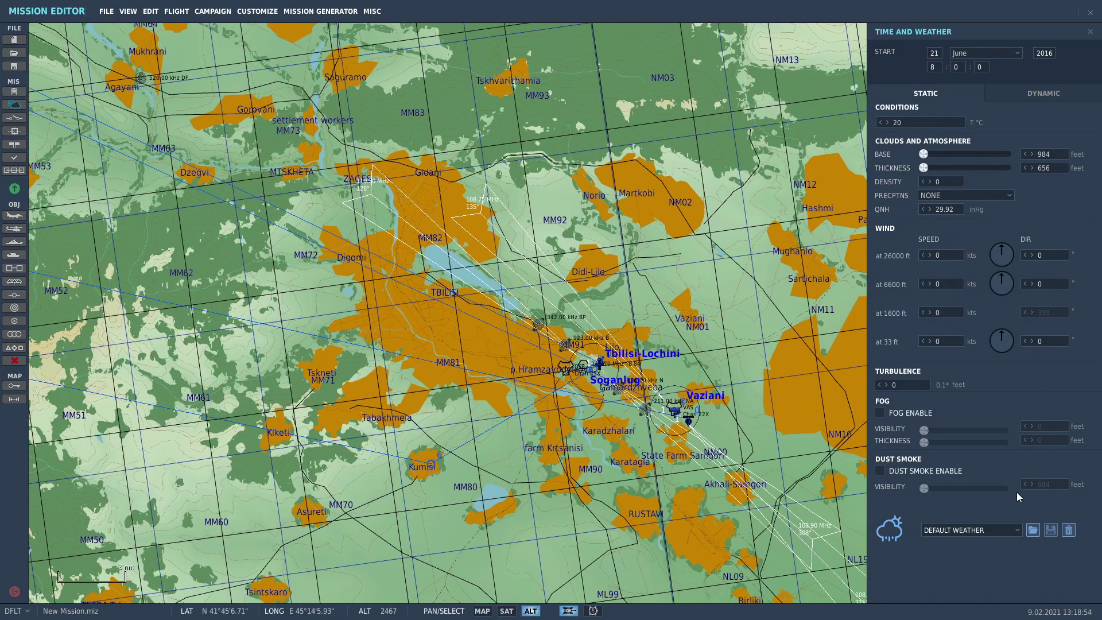
left_click(1014, 532)
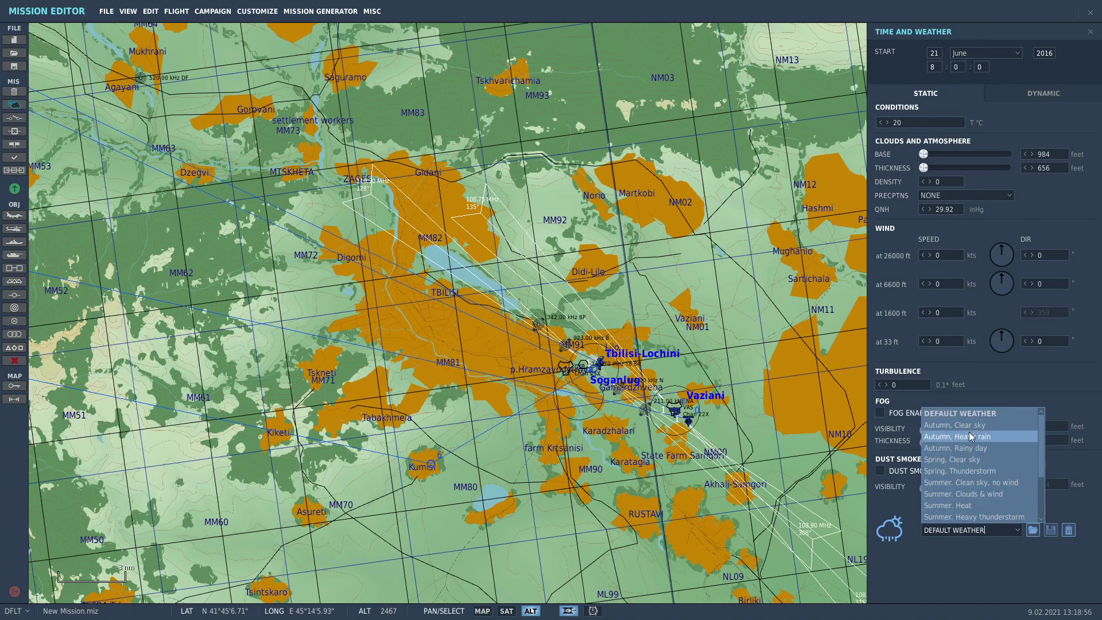
scroll(1039, 459, "down", 2)
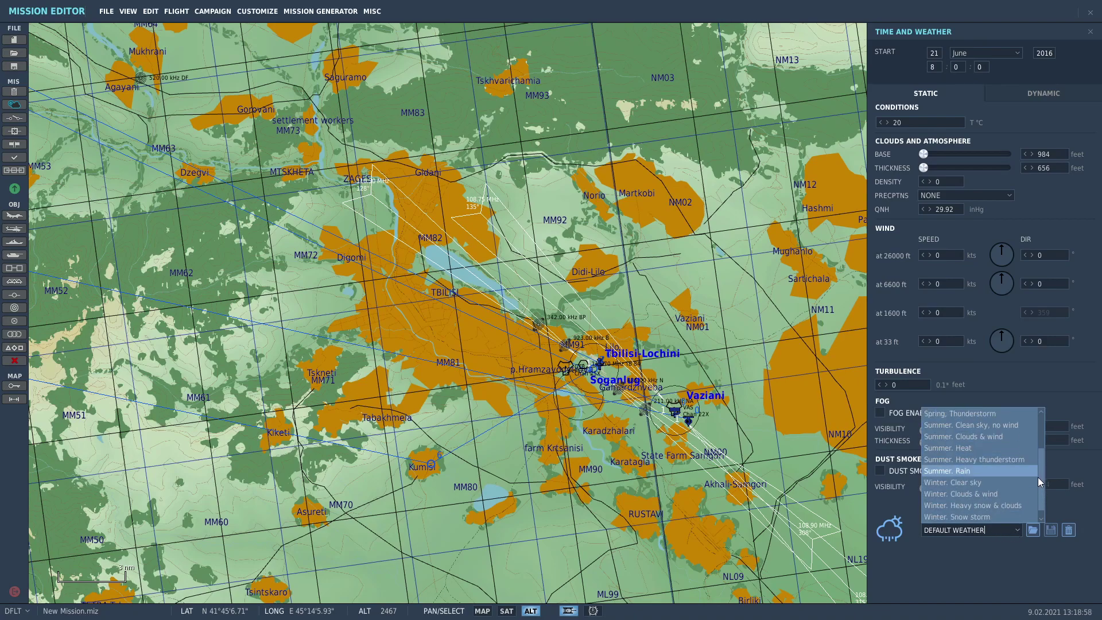
scroll(1039, 479, "down", 1)
scroll(1042, 486, "up", 2)
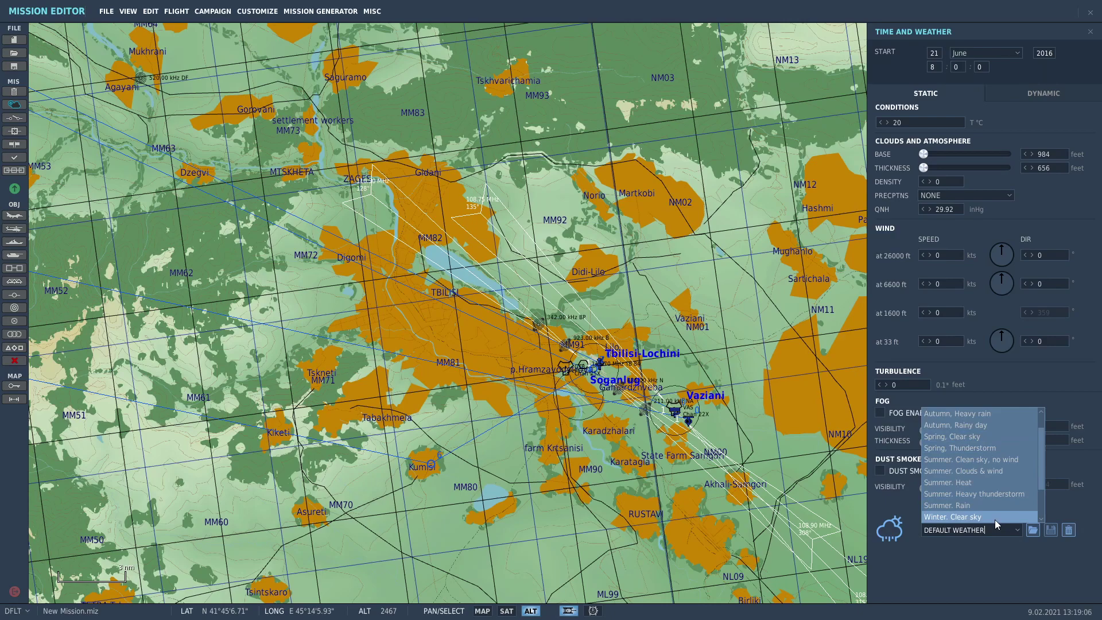
scroll(996, 515, "down", 3)
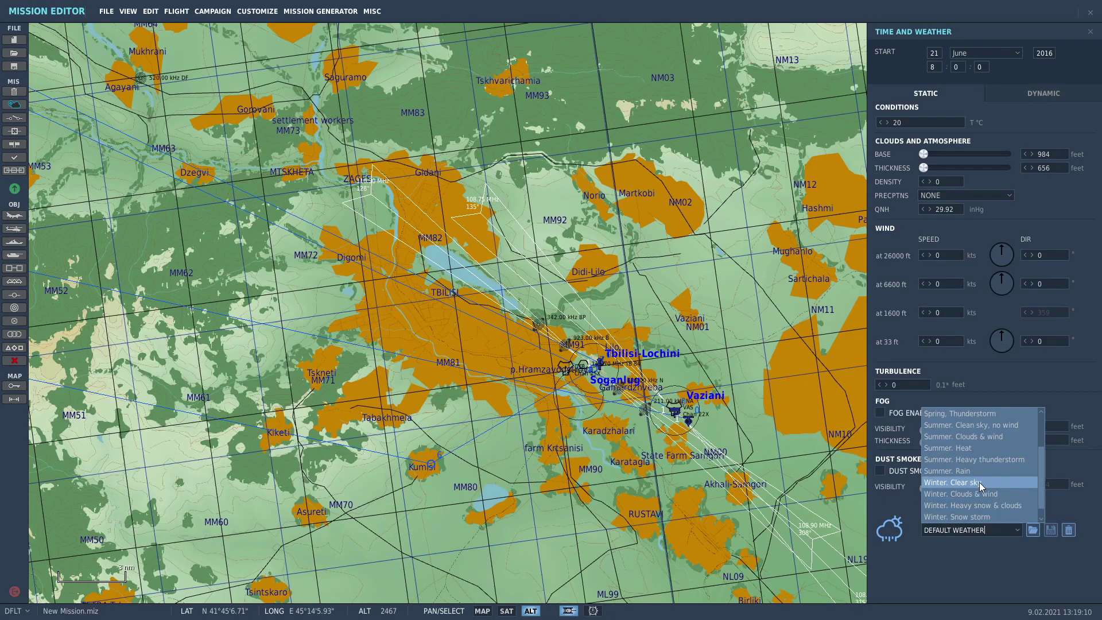
left_click(1004, 505)
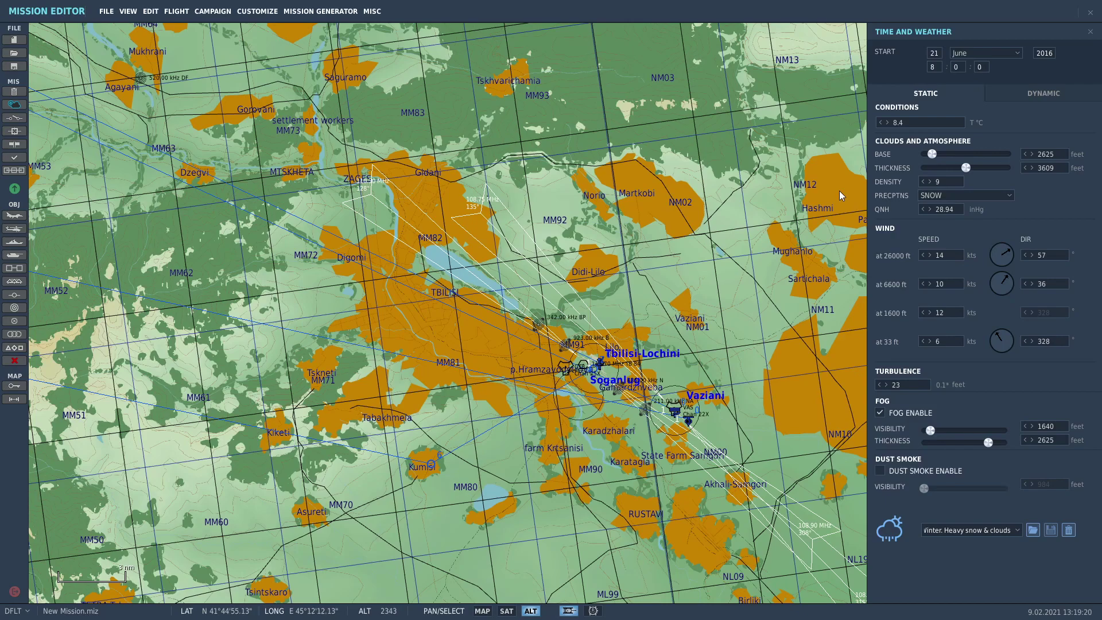
- Check the start month list and keep June
left_click(973, 50)
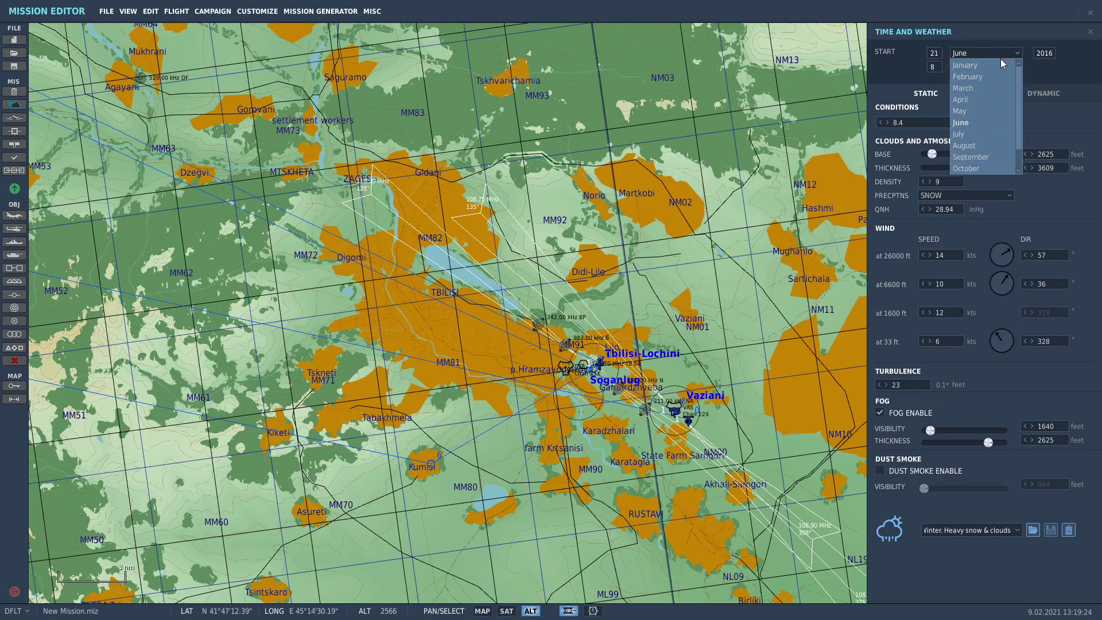
scroll(1022, 151, "down", 1)
scroll(1023, 148, "up", 1)
left_click(1045, 82)
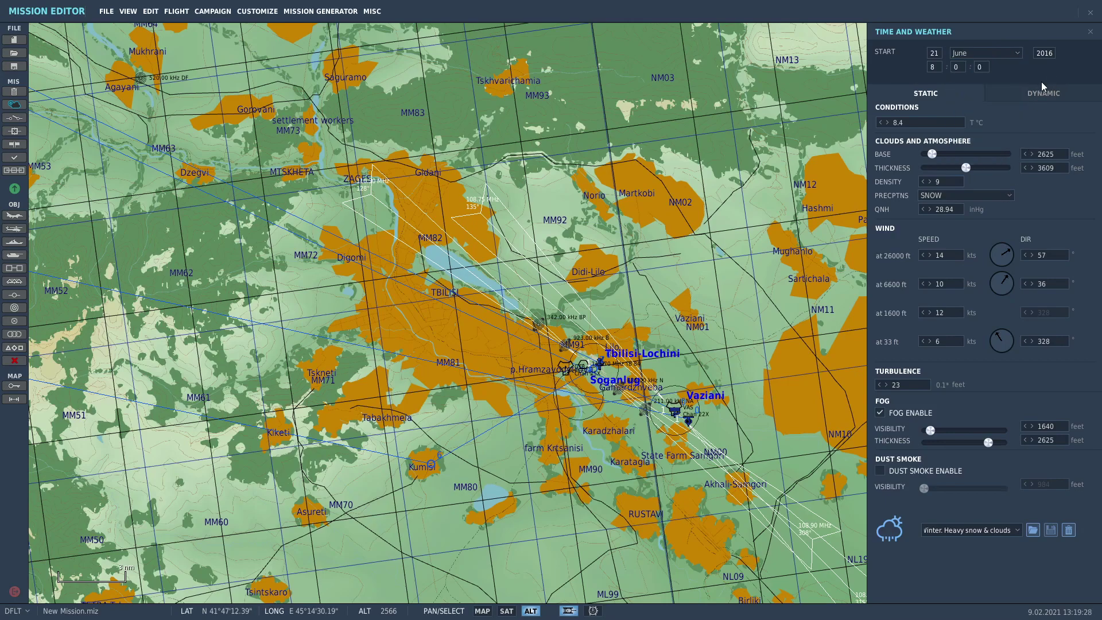
- Select and load the 'Summer. Rain' weather preset
left_click(1018, 531)
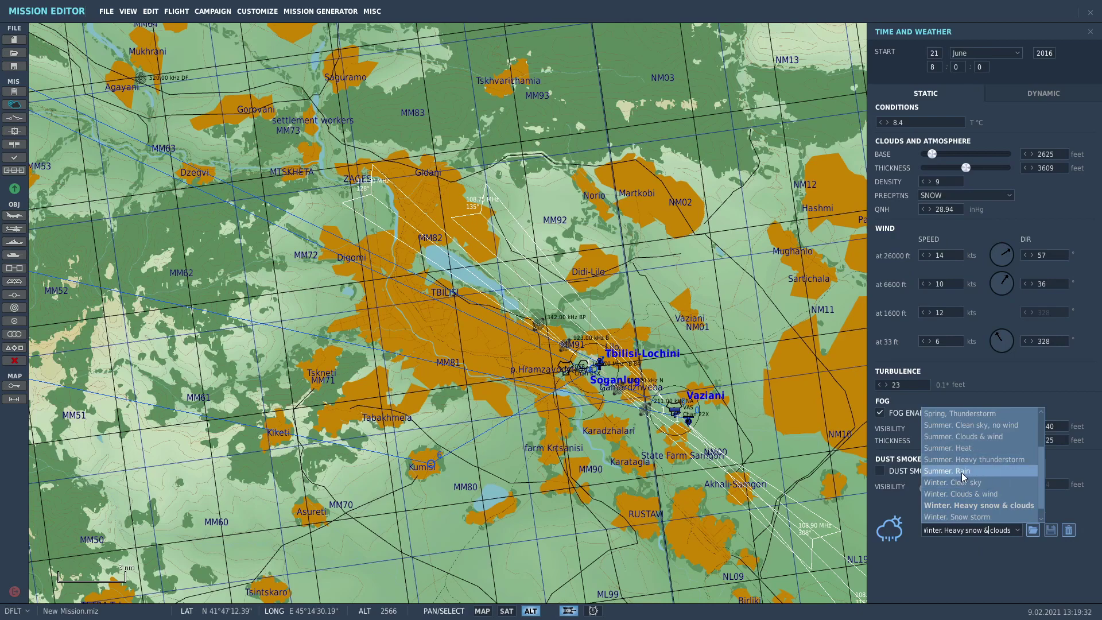
left_click(962, 472)
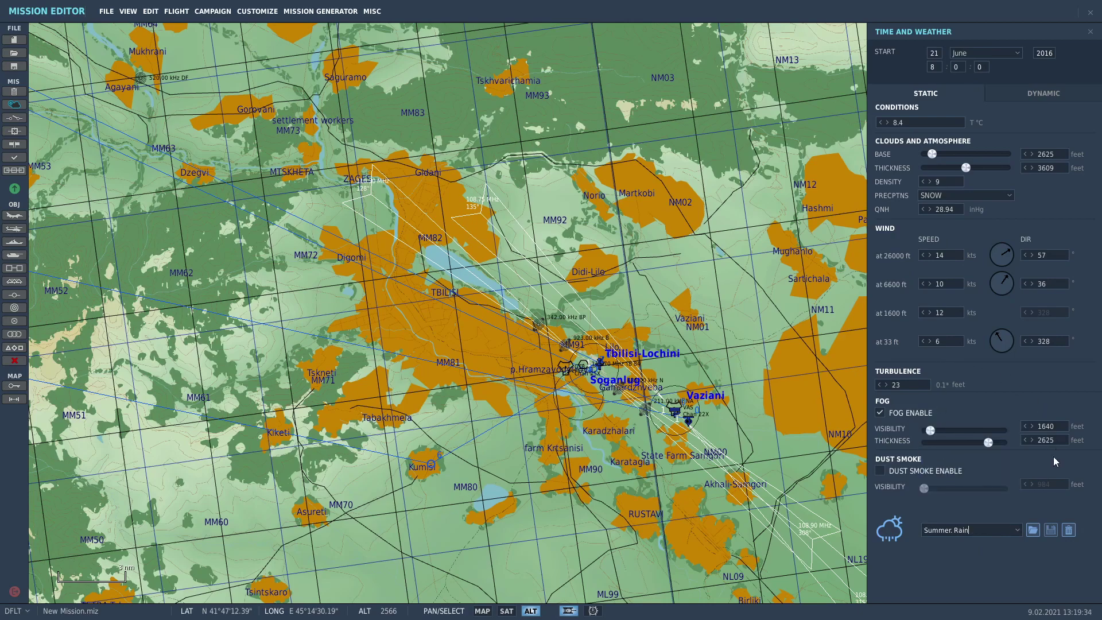
left_click(1038, 531)
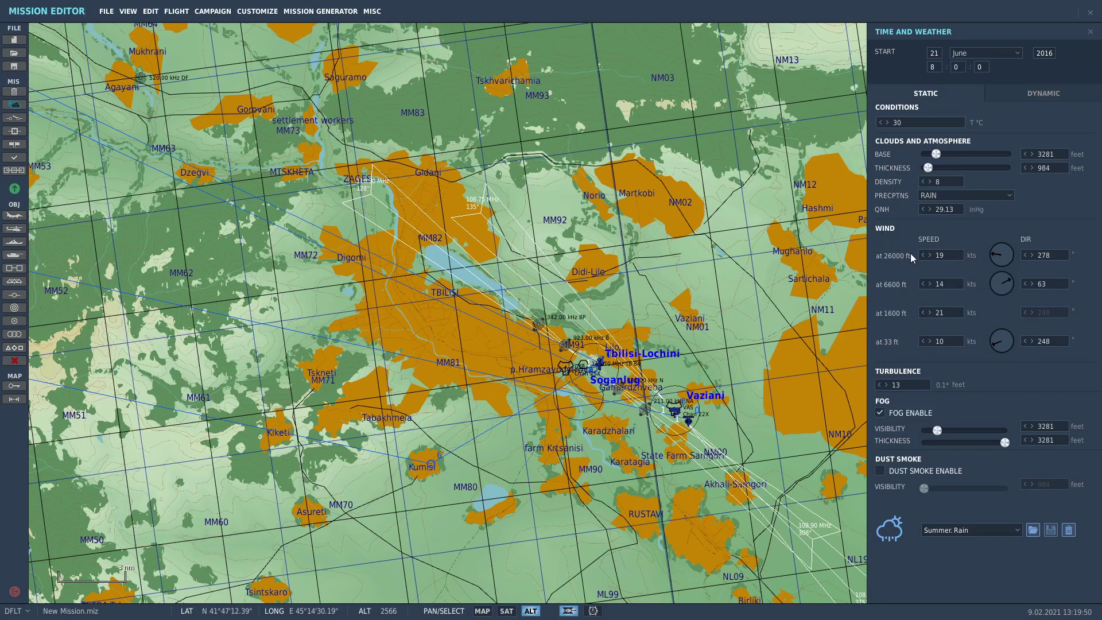
- Zoom and pan the map to show the Kutaisi–Tbilisi routes
scroll(631, 447, "down", 10)
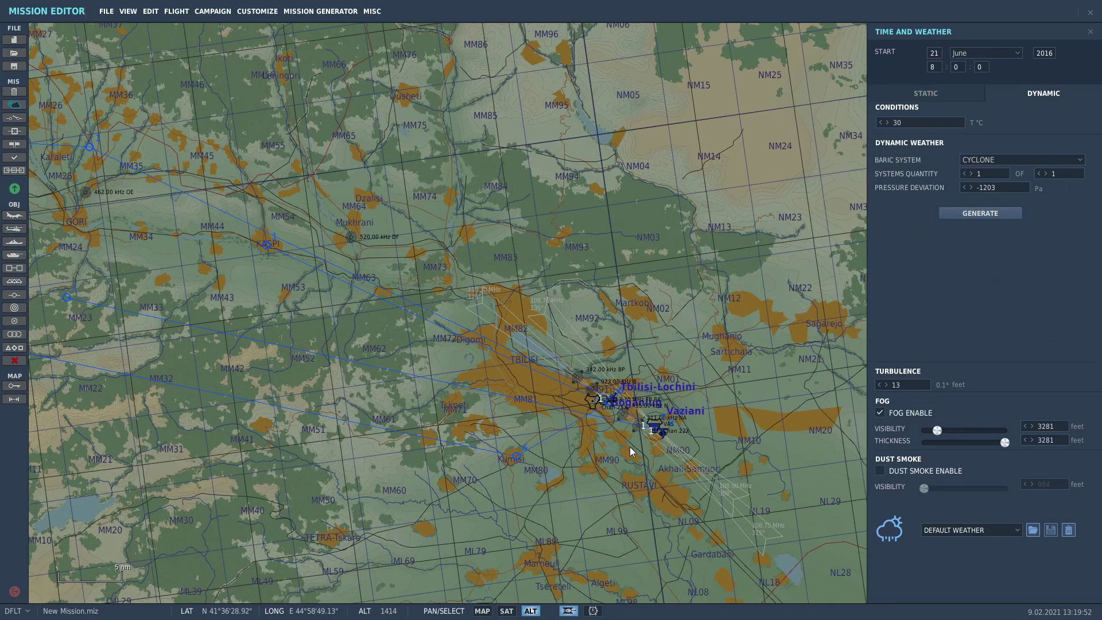
scroll(772, 442, "up", 3)
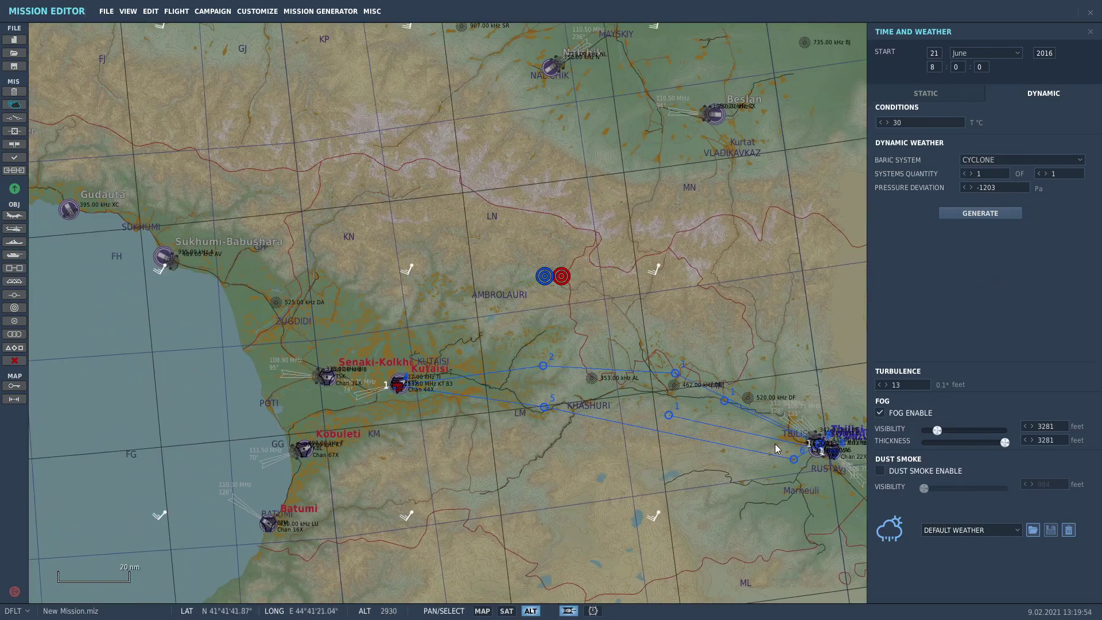
scroll(773, 446, "down", 5)
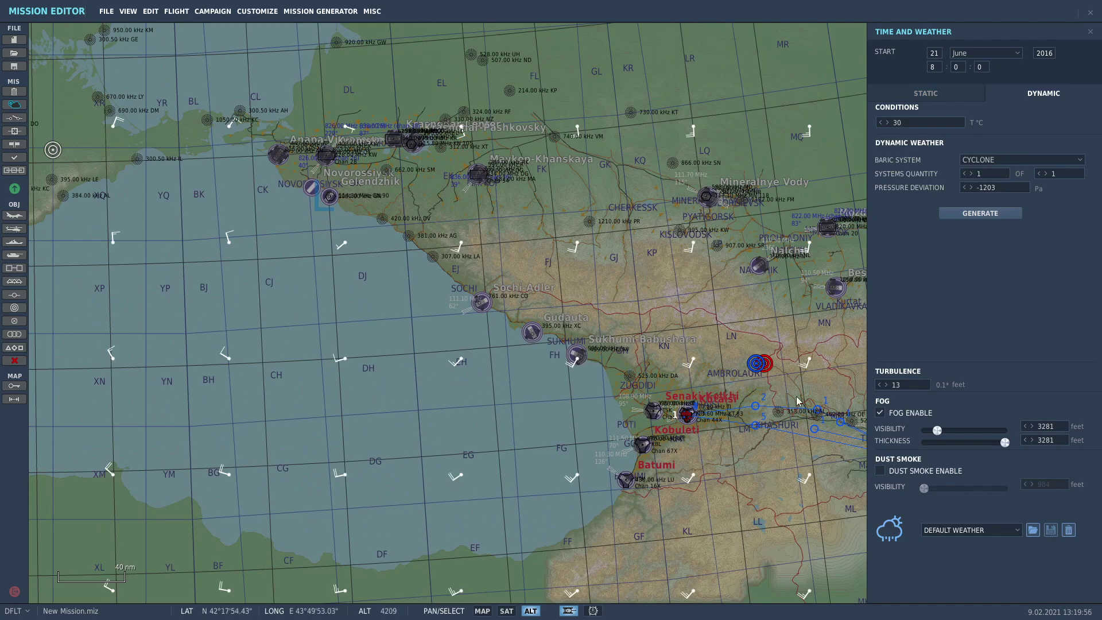
scroll(821, 462, "up", 5)
left_click_drag(819, 457, 469, 479)
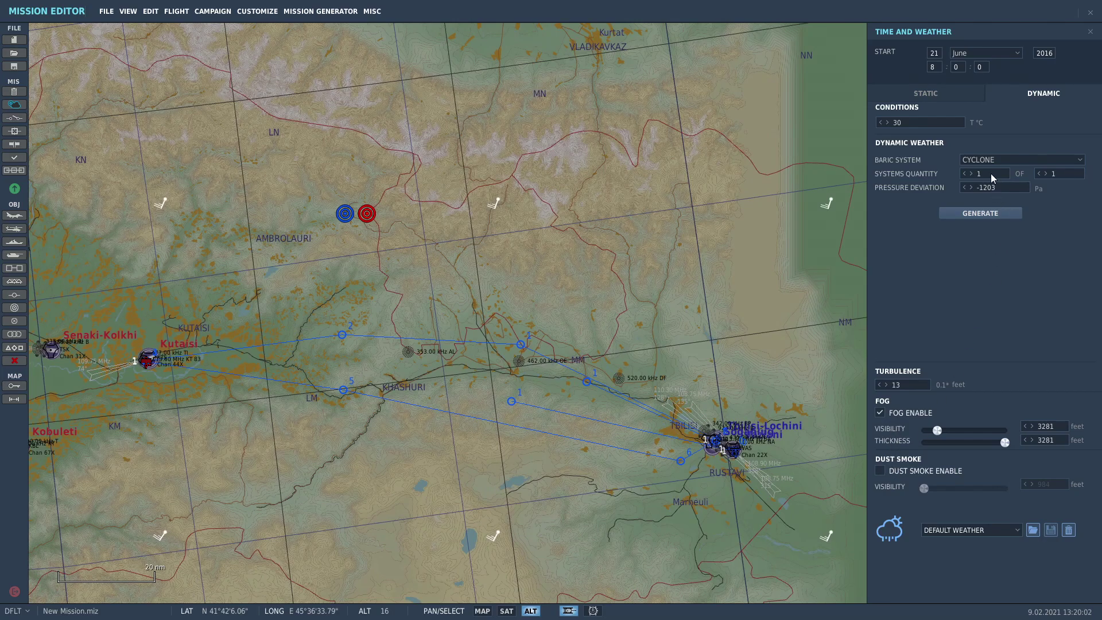
- Switch the weather to STATIC cloud and wind settings and pan around Tbilisi
left_click(928, 94)
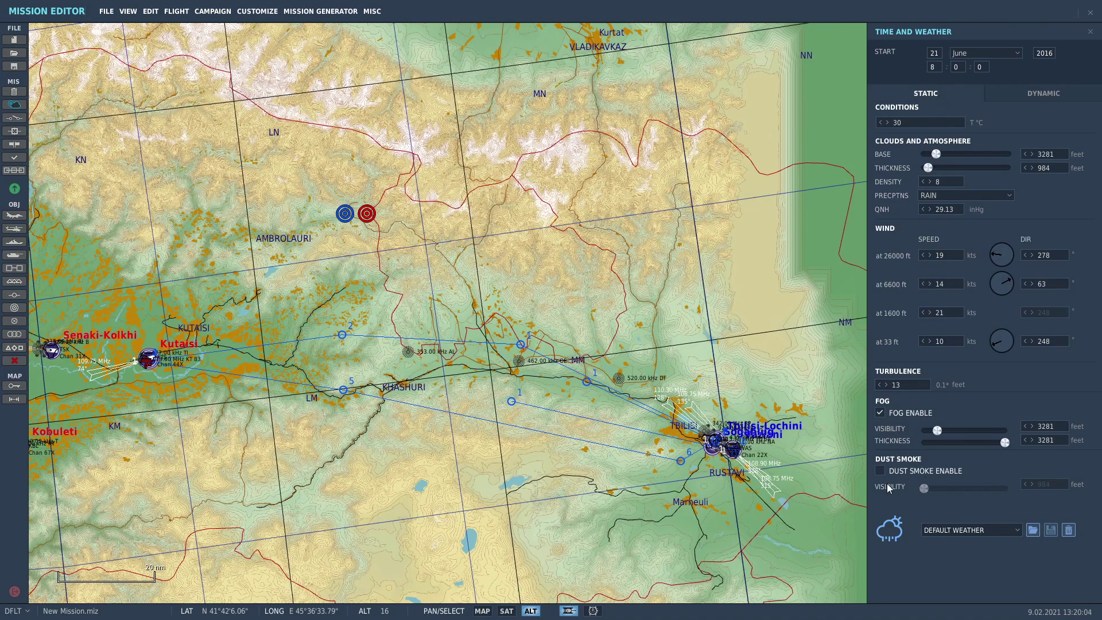
scroll(728, 495, "up", 2)
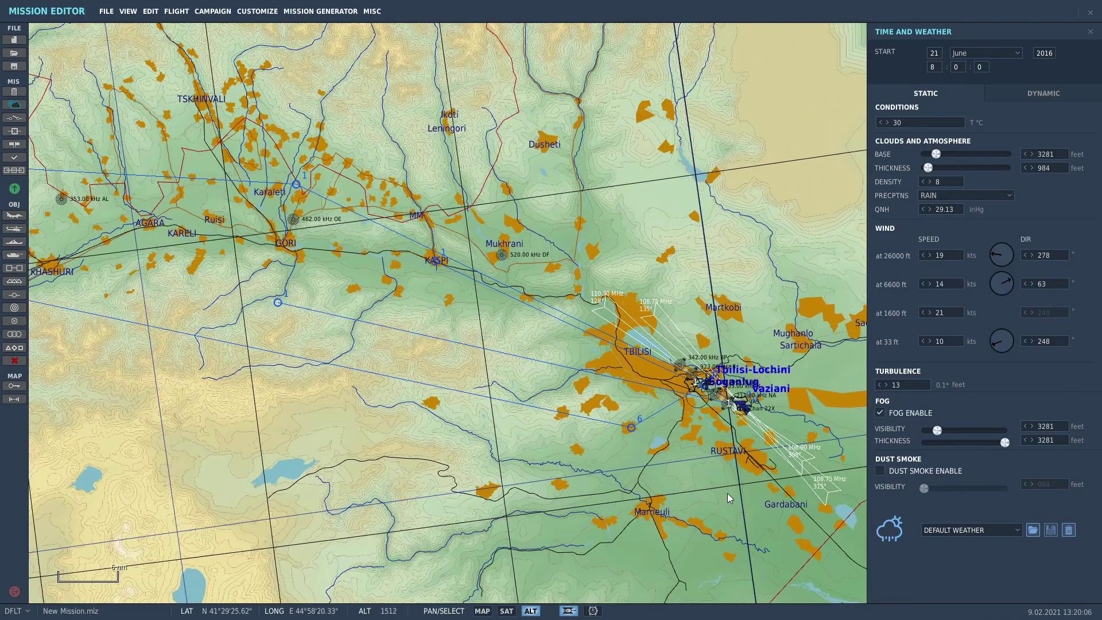
scroll(729, 490, "up", 2)
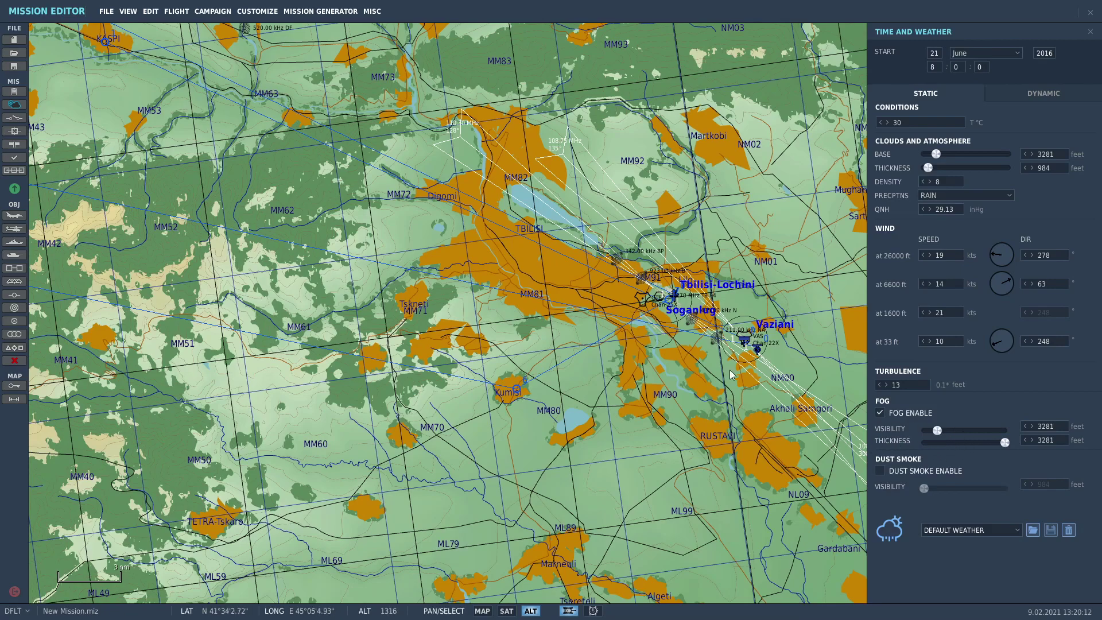
left_click_drag(681, 308, 702, 390)
- Reset to default, then apply the 'Summer. Clean sky, no wind' preset (29 °C) and close weather
left_click(1033, 530)
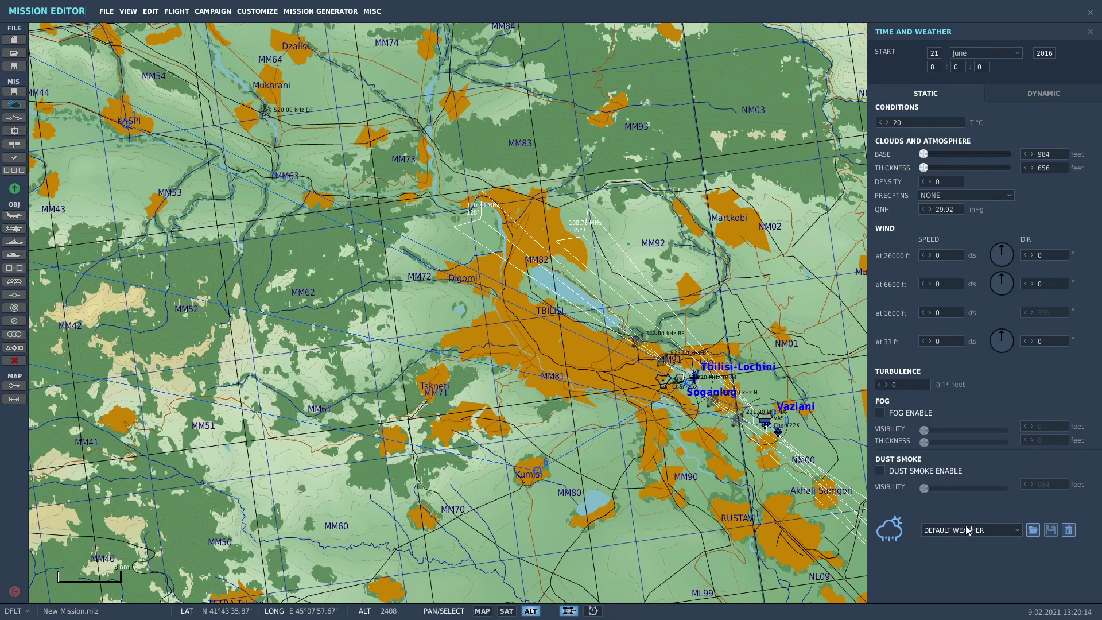
left_click(969, 530)
left_click(980, 460)
left_click(1017, 528)
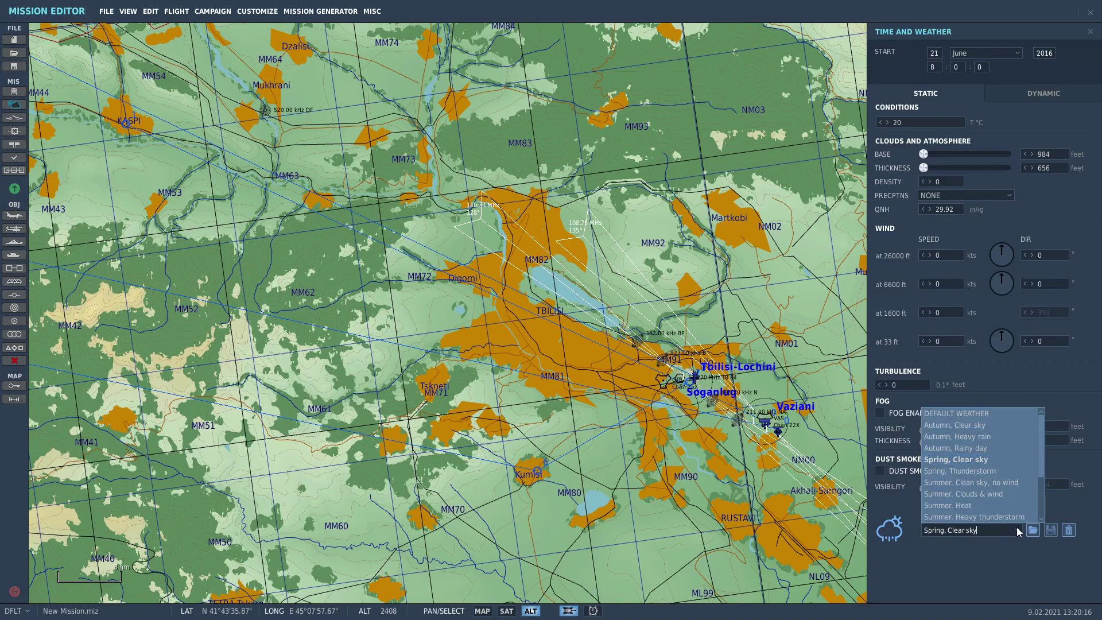
left_click(980, 484)
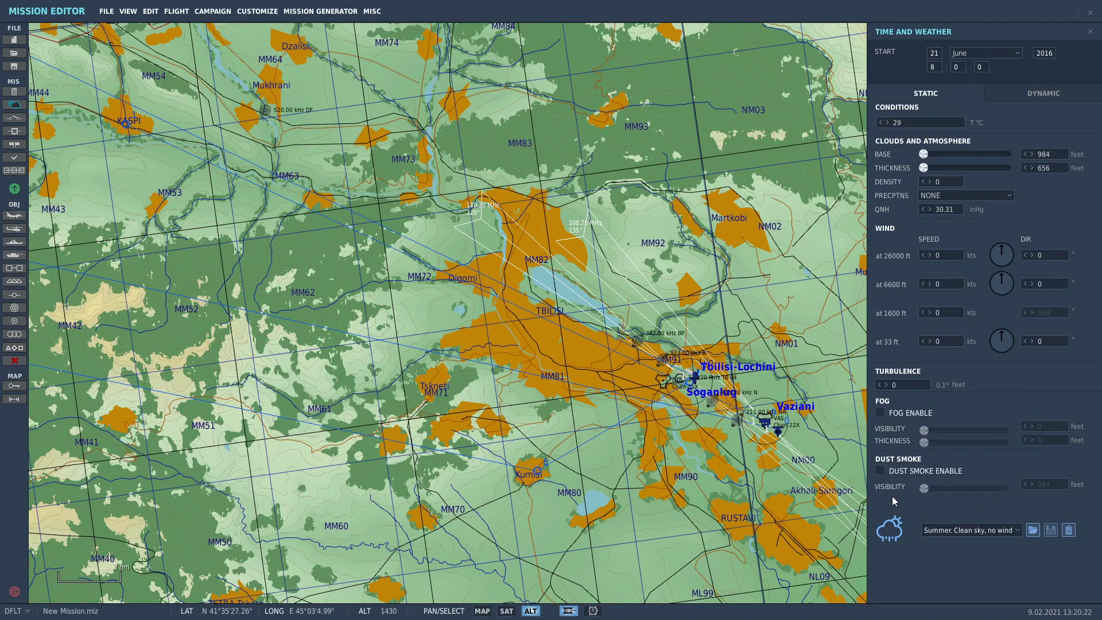
left_click(761, 279)
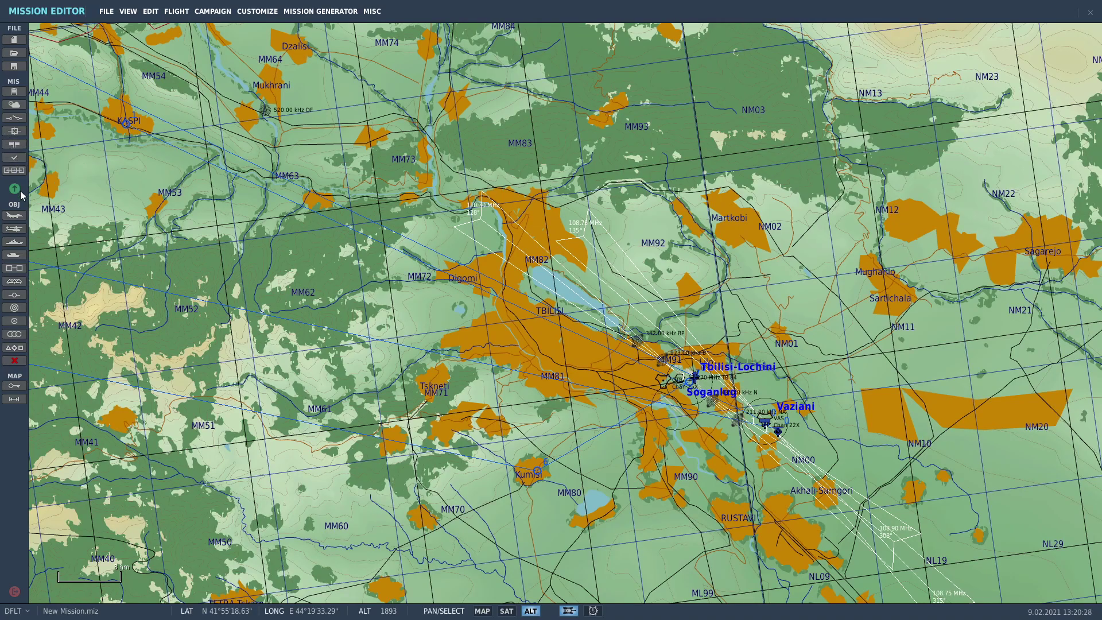
- Pan and zoom the map onto western Georgia around Kutaisi
left_click_drag(322, 356, 722, 405)
scroll(724, 411, "down", 6)
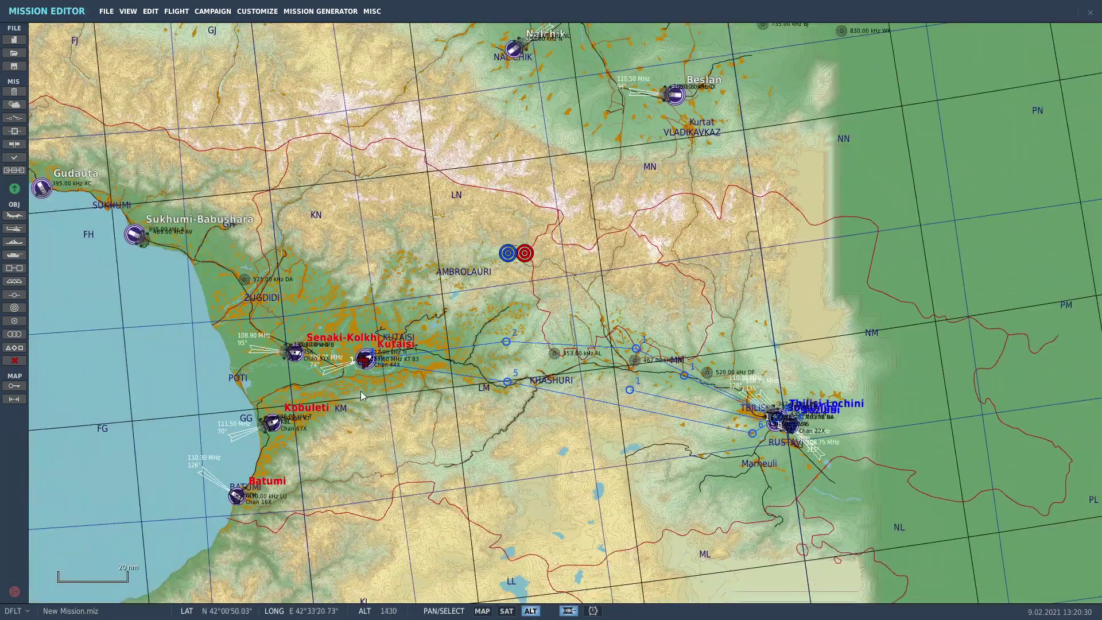
left_click_drag(360, 391, 425, 384)
scroll(425, 380, "up", 1)
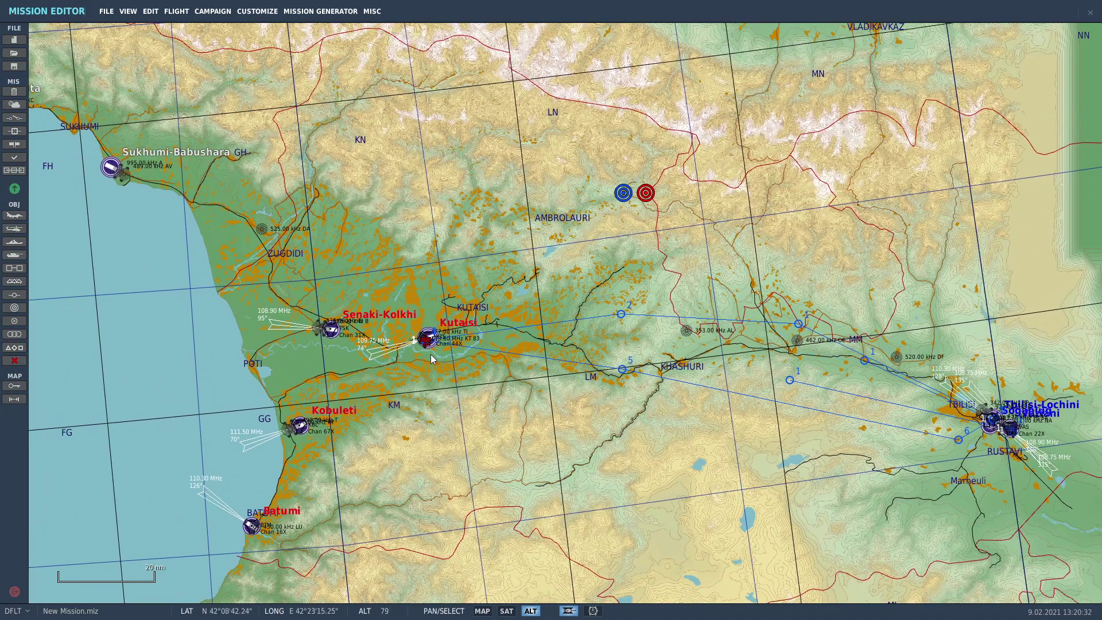
scroll(429, 354, "up", 10)
scroll(453, 323, "up", 3)
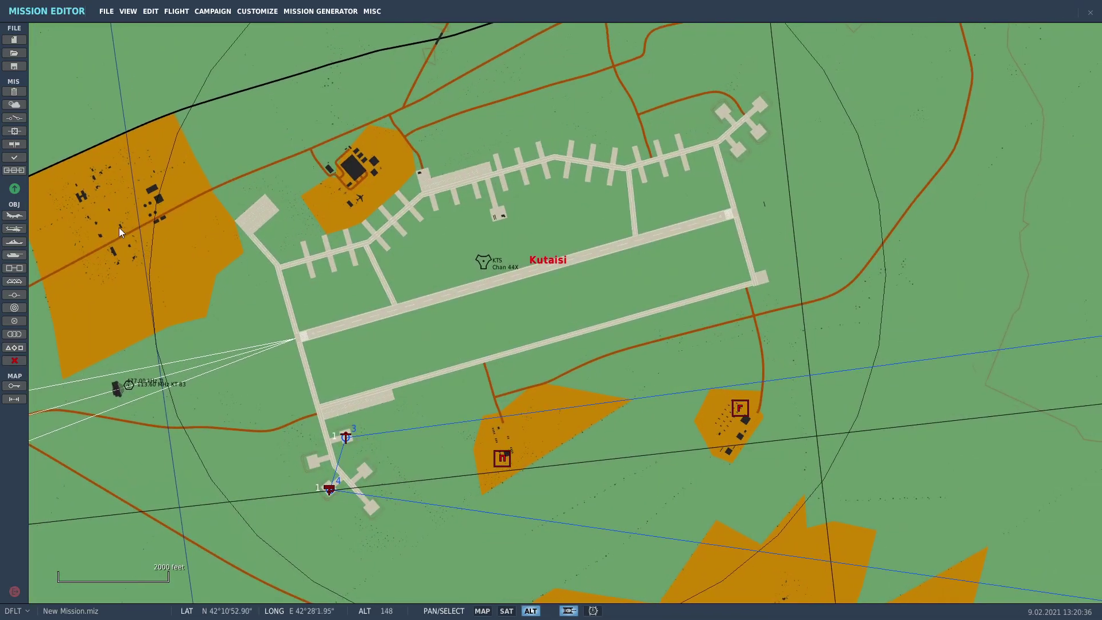
- Start a ground vehicle group and frame Kutaisi airfield in the view
left_click(15, 255)
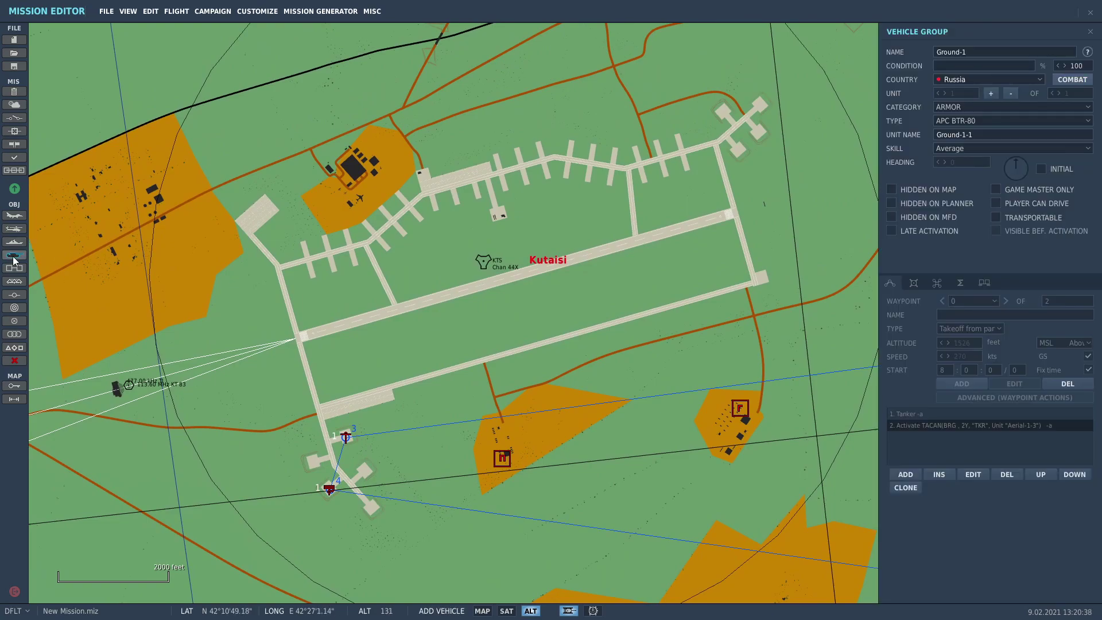
right_click_drag(682, 238, 812, 241)
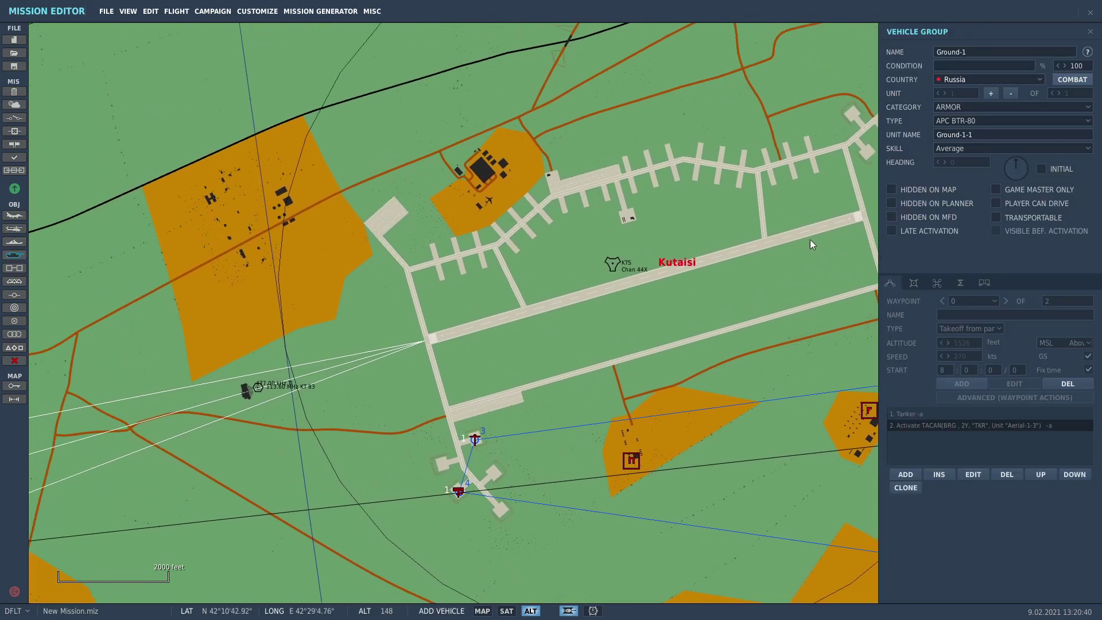
right_click_drag(764, 305, 676, 288)
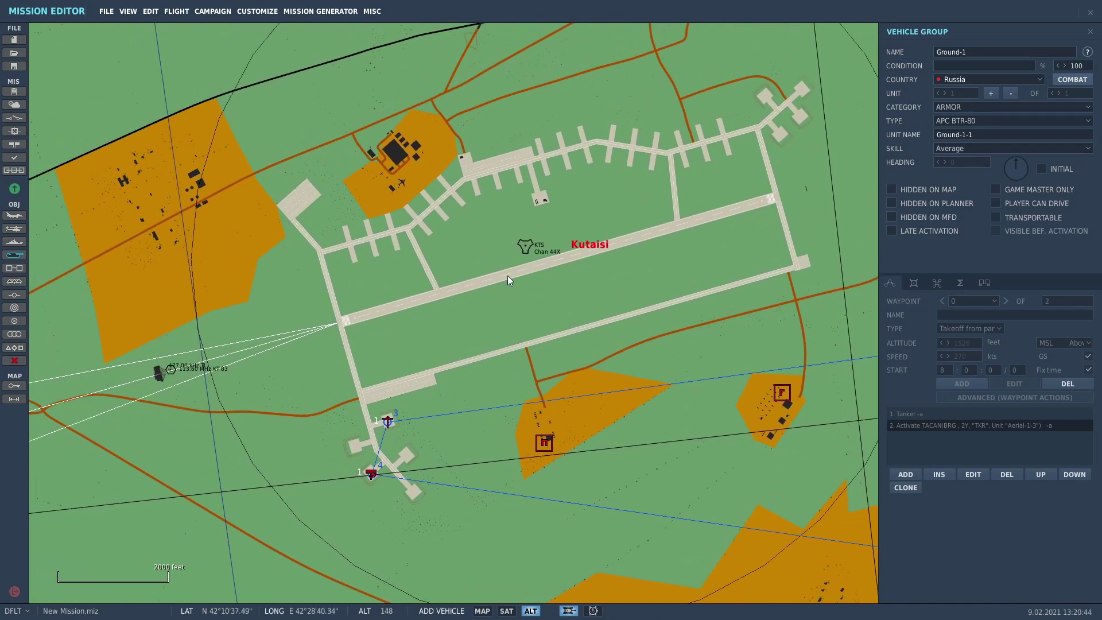
scroll(505, 292, "down", 5)
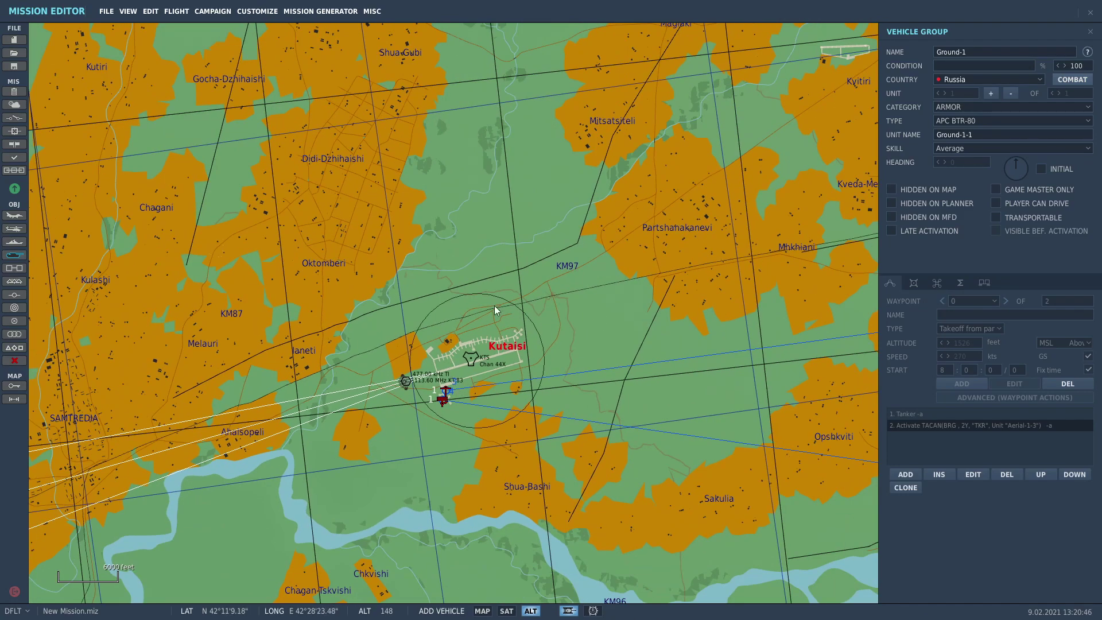
right_click_drag(533, 301, 519, 322)
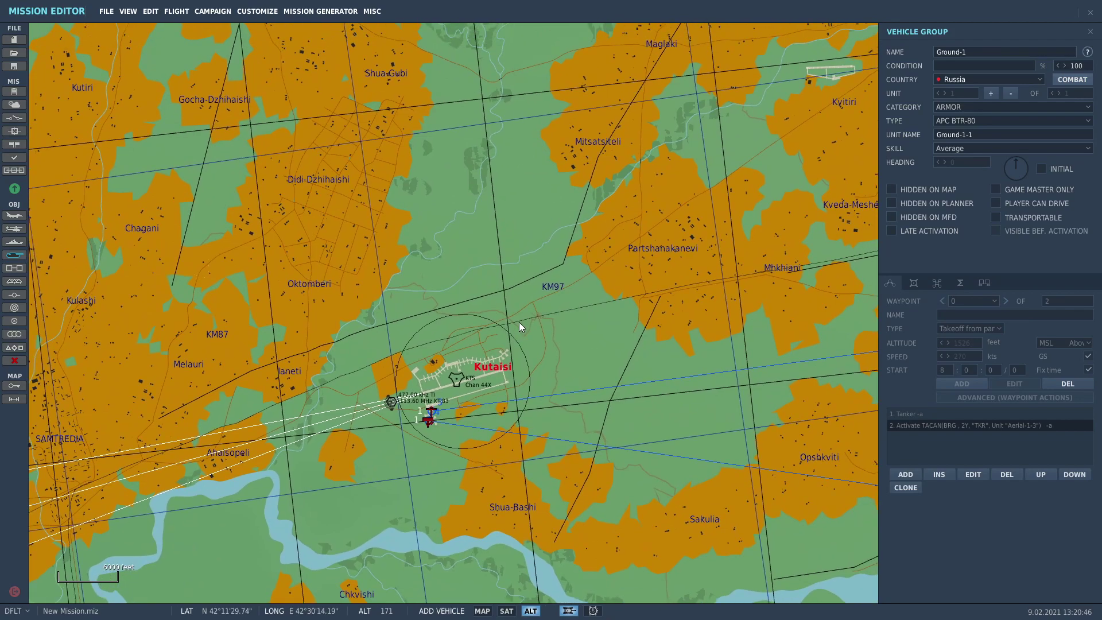
- Briefly try the airplane group tool, then return to the ground vehicle tool over Kutaisi
left_click(14, 215)
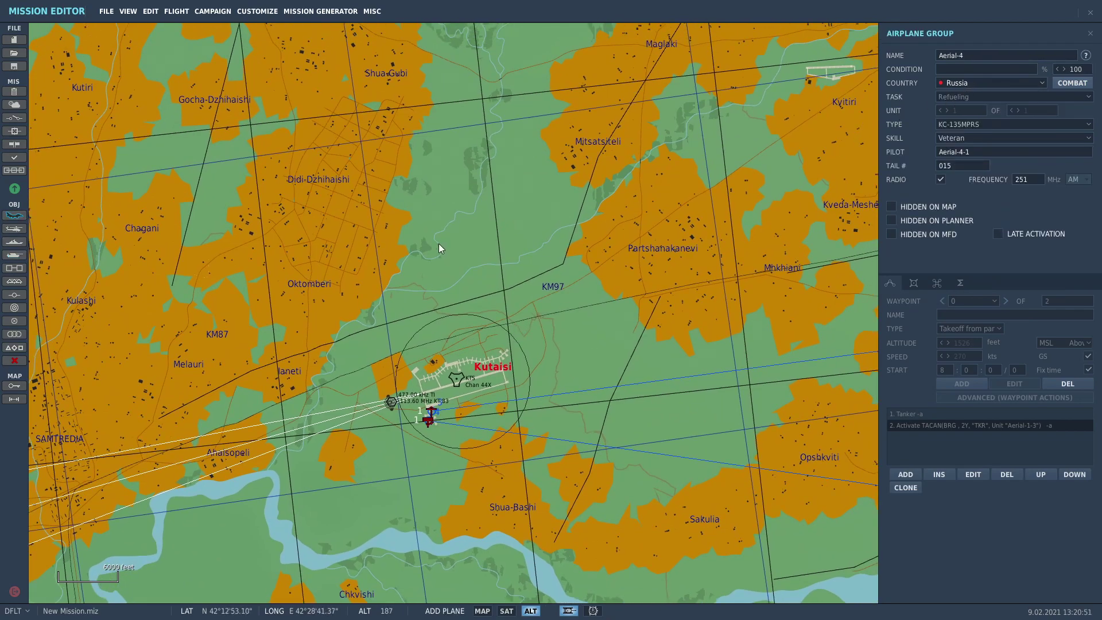
right_click_drag(743, 320, 506, 333)
scroll(204, 412, "up", 6)
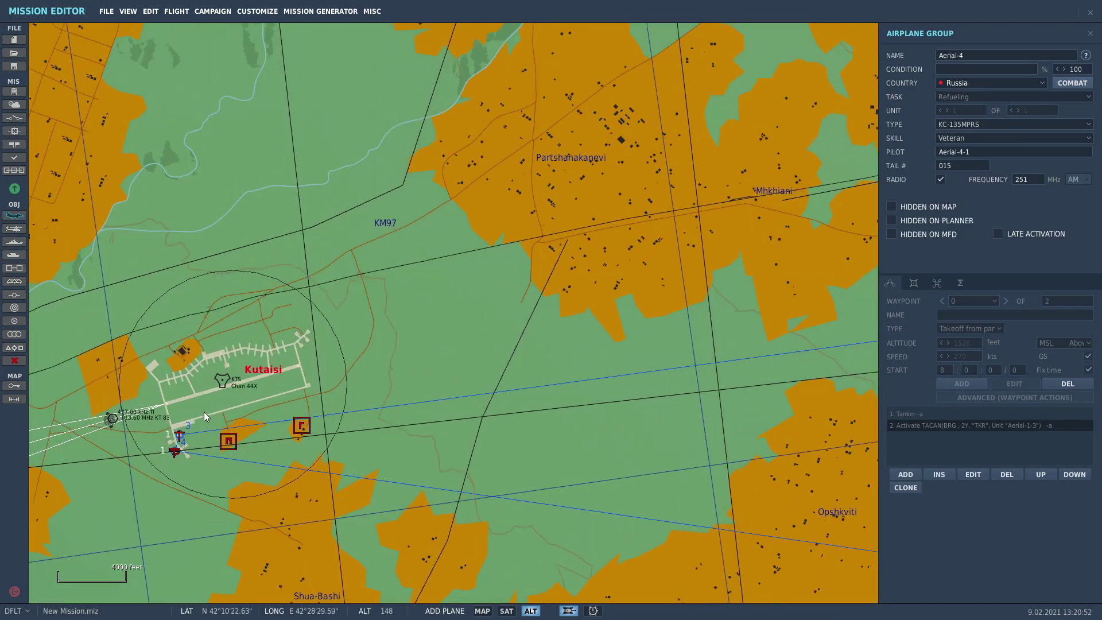
right_click_drag(263, 335, 485, 368)
scroll(484, 369, "down", 1)
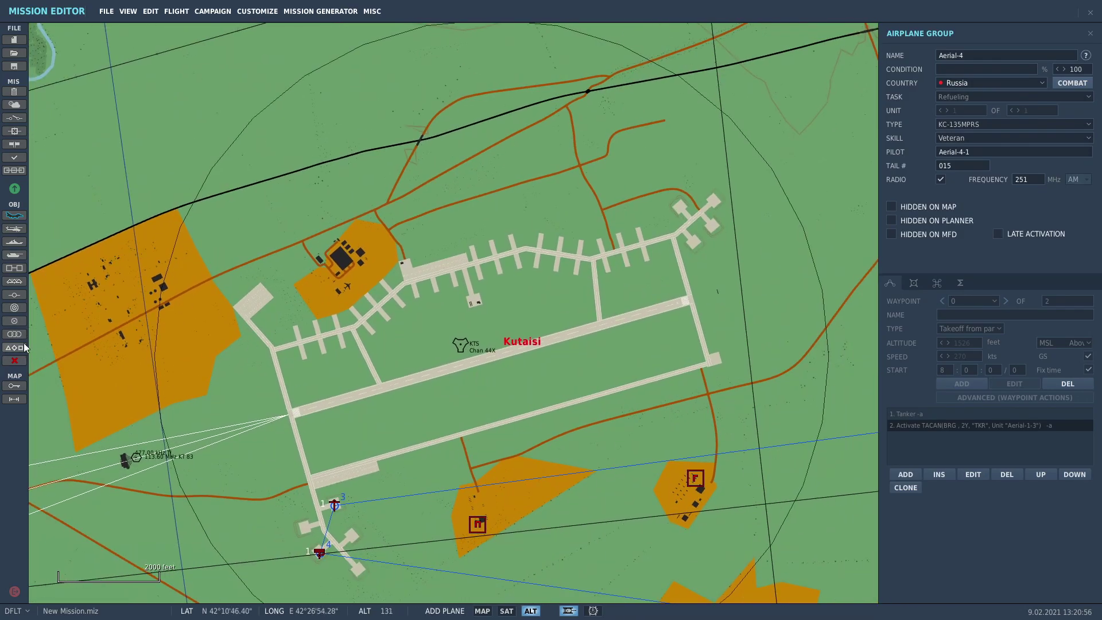
left_click(14, 255)
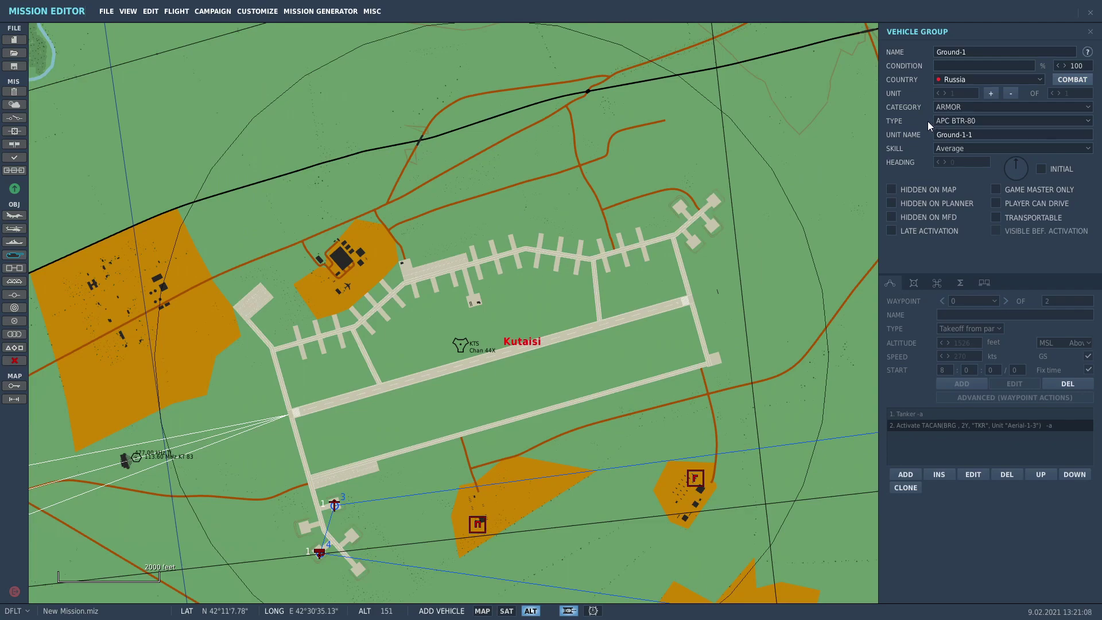
- Keep ARMOR, place the BTR-80 beside the Kutaisi runway, and untick Player Can Drive
left_click(969, 108)
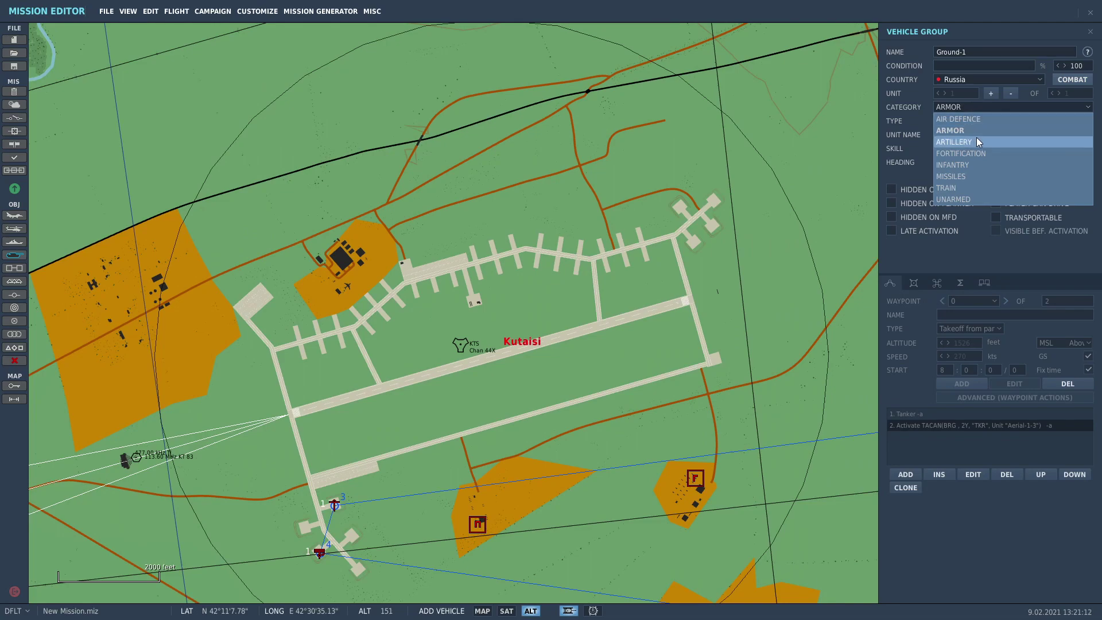
left_click(982, 130)
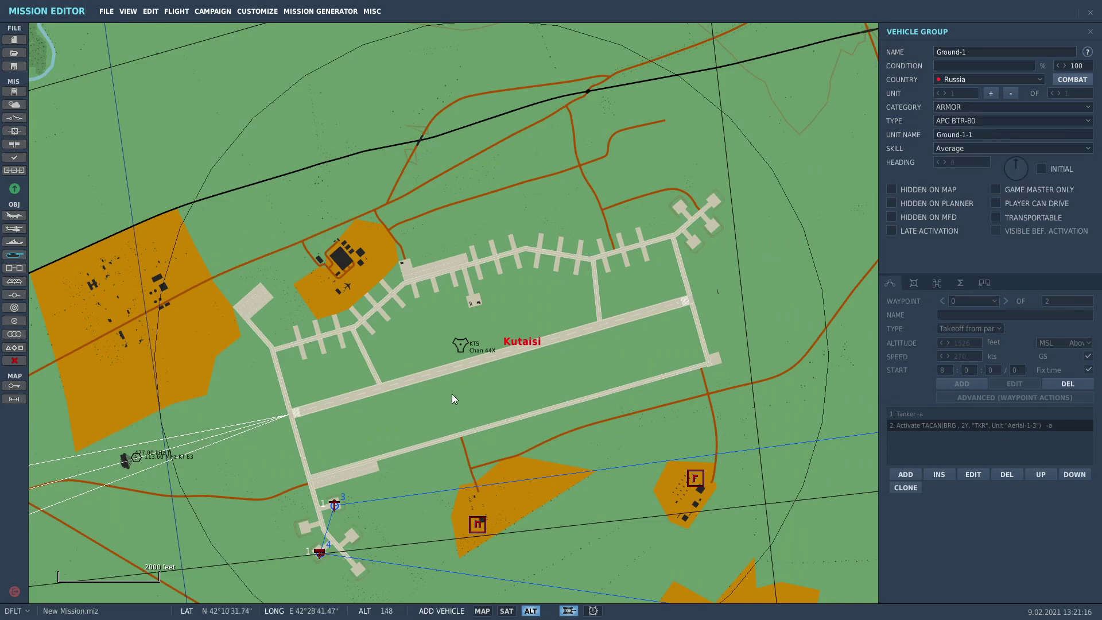
scroll(445, 359, "up", 5)
left_click(432, 341)
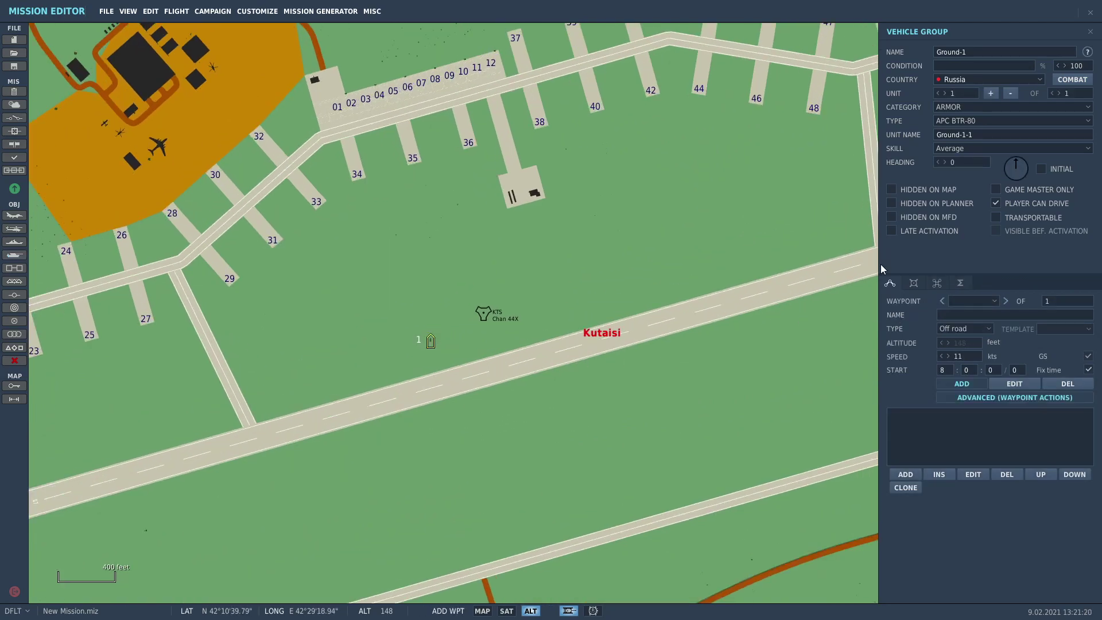
left_click(996, 203)
left_click(957, 326)
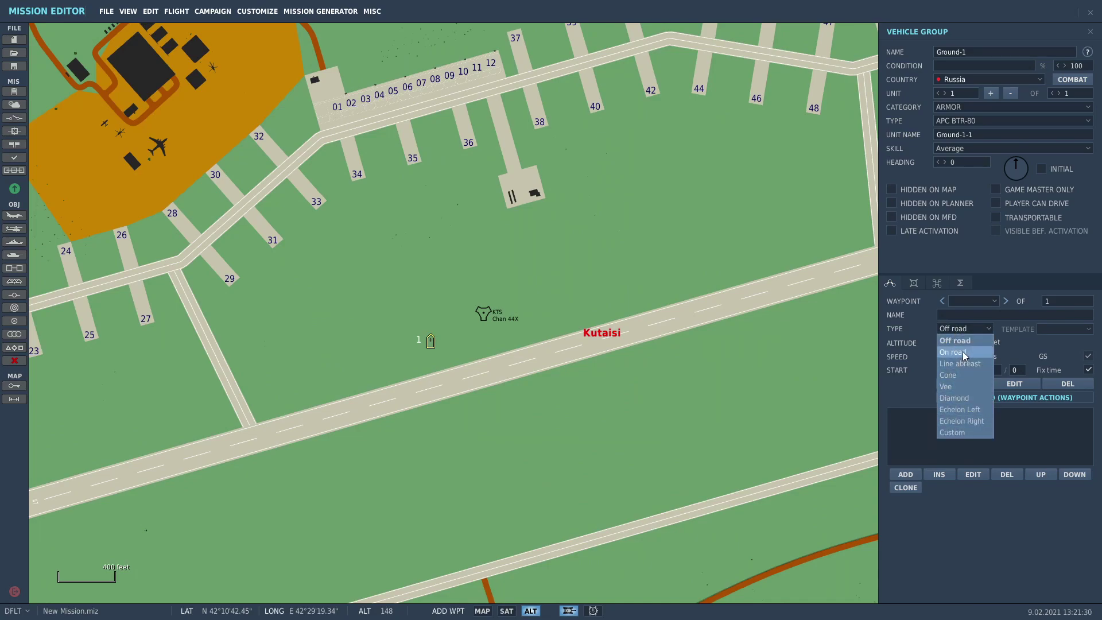
- Set the vehicle's start point to On road and pan across Kutaisi airfield
left_click(963, 351)
scroll(732, 384, "down", 3)
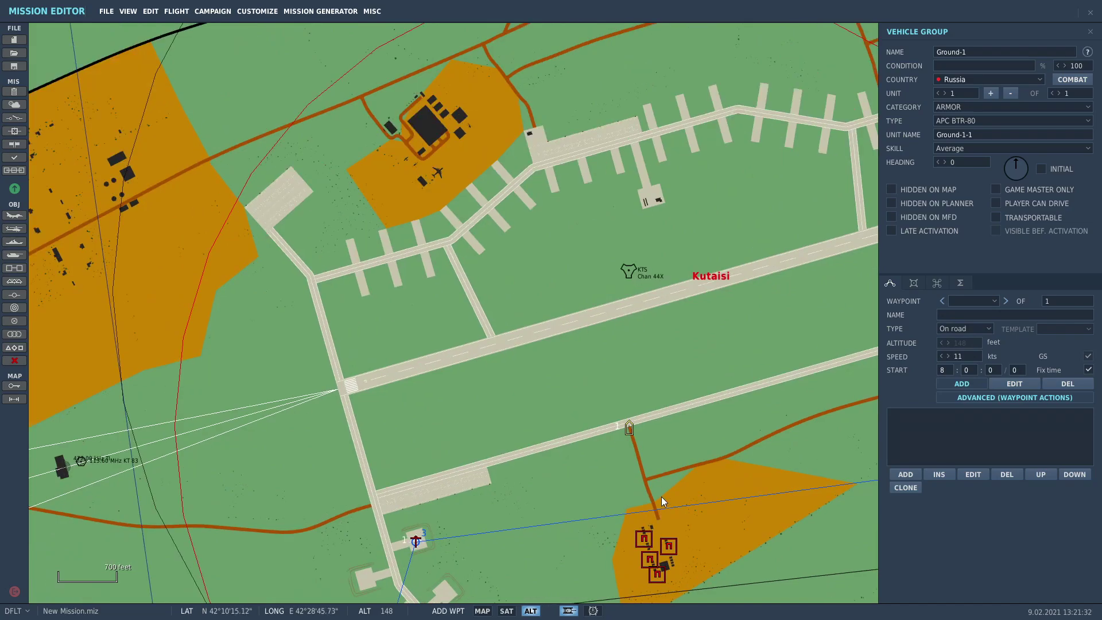
scroll(659, 491, "up", 2)
right_click_drag(669, 449, 495, 412)
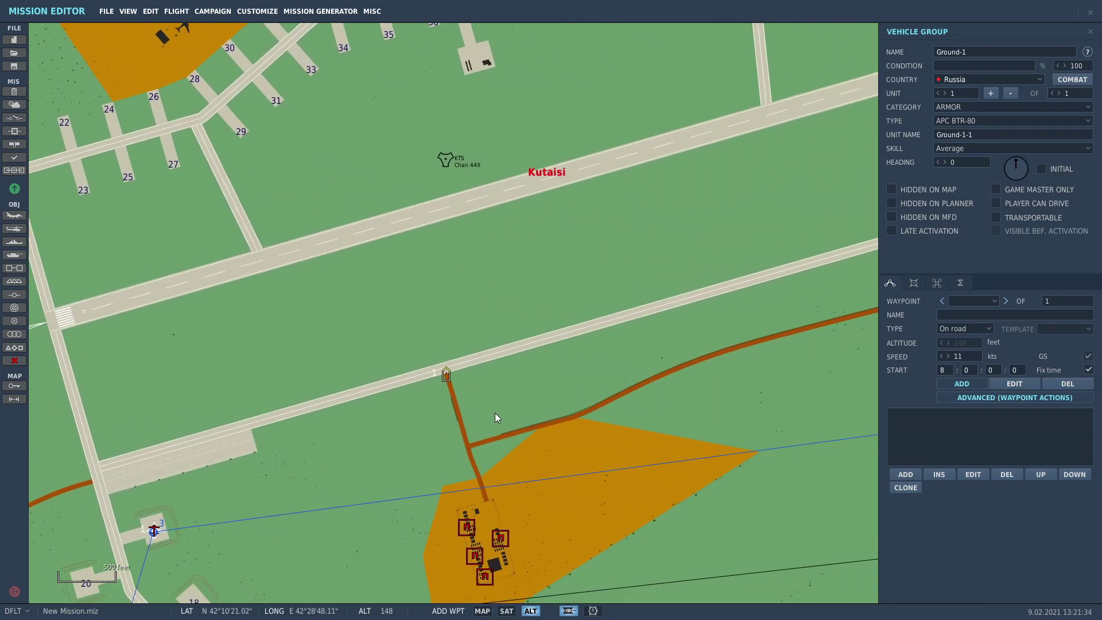
scroll(699, 425, "down", 5)
scroll(554, 425, "up", 3)
right_click_drag(767, 397, 481, 380)
scroll(731, 389, "down", 3)
right_click_drag(822, 386, 540, 381)
scroll(795, 393, "down", 2)
scroll(794, 391, "down", 5)
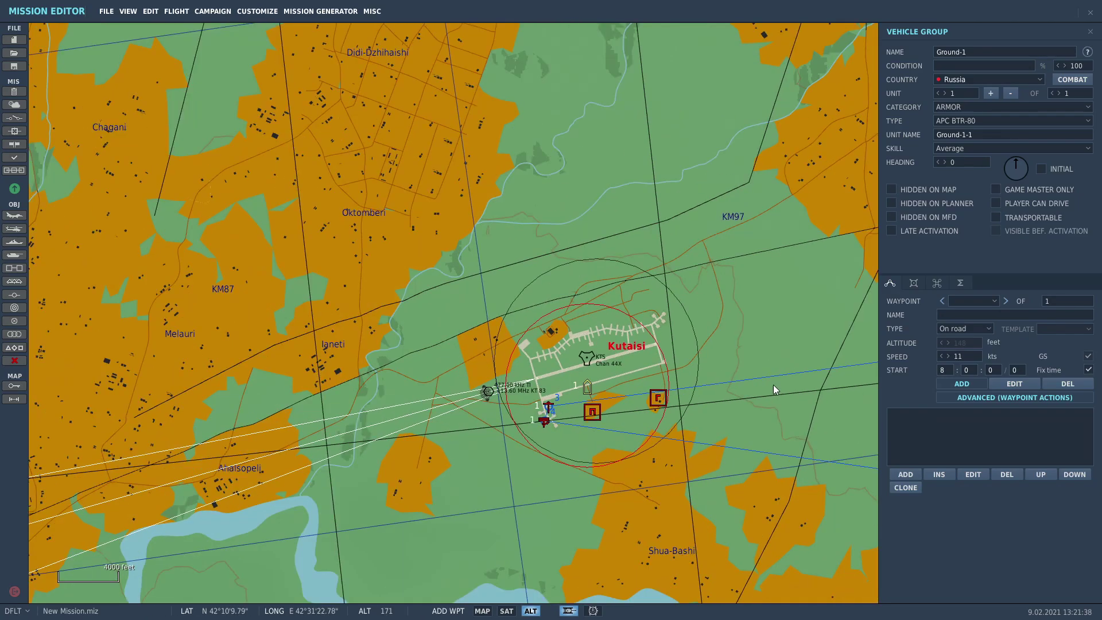
right_click_drag(779, 319, 560, 410)
scroll(560, 409, "down", 2)
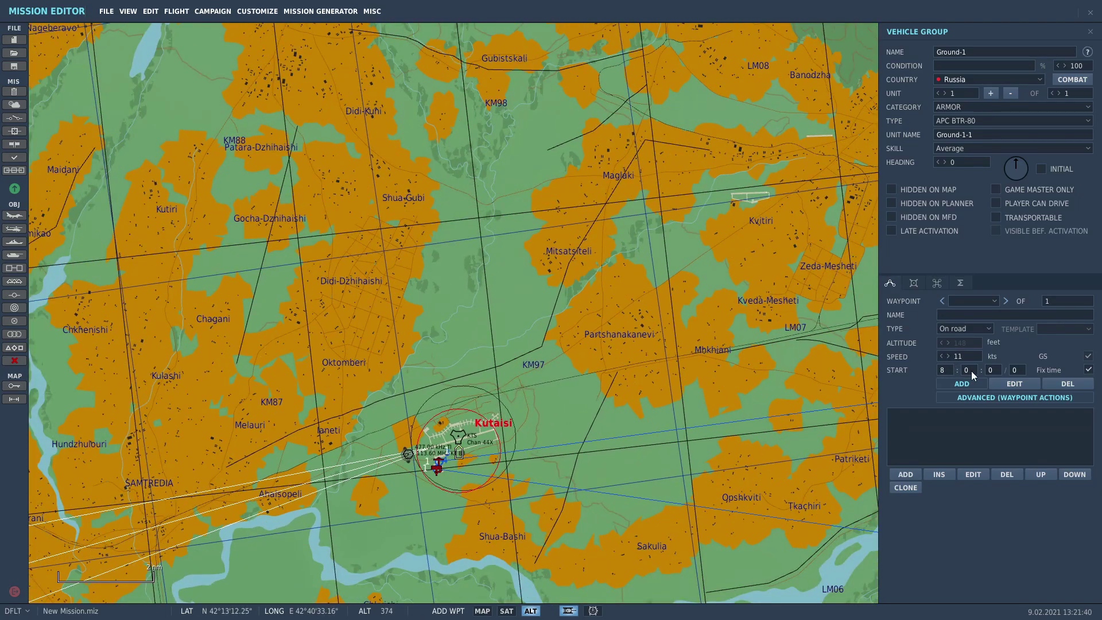
- Add a DP route waypoint near Kvitiri, northeast of Kutaisi
left_click(796, 187)
scroll(482, 446, "up", 5)
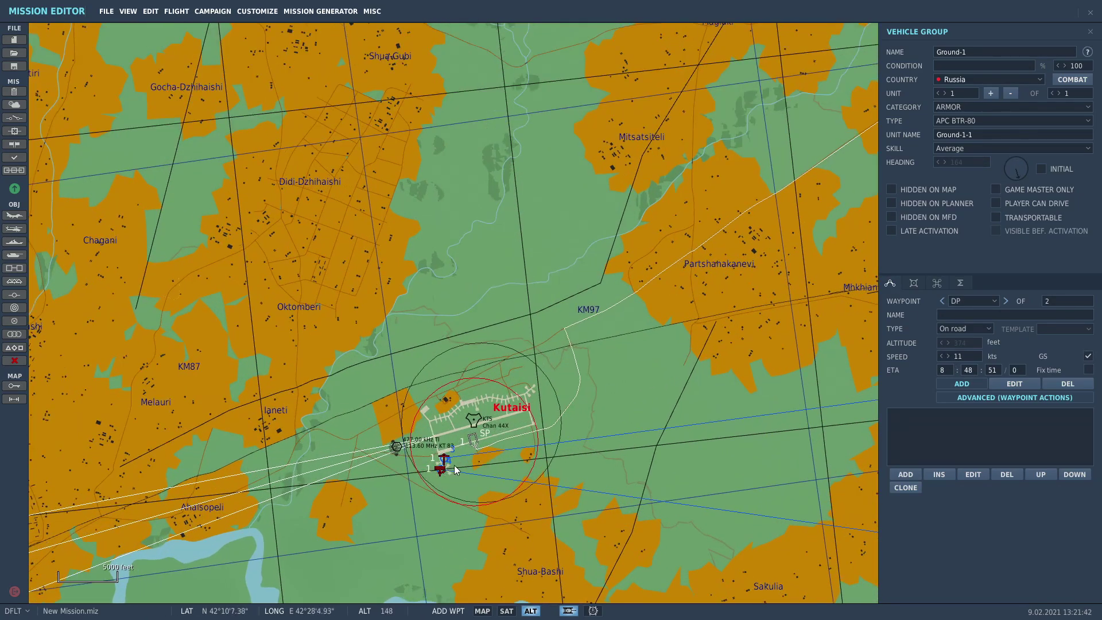
right_click_drag(684, 405, 415, 450)
scroll(415, 450, "up", 2)
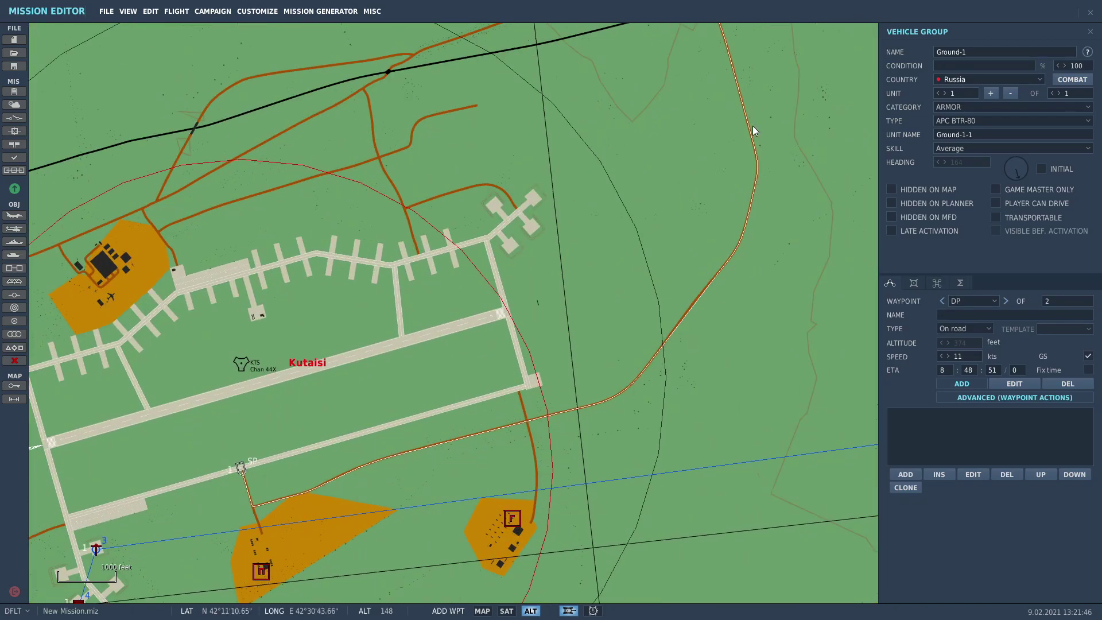
scroll(754, 128, "down", 2)
right_click_drag(753, 128, 518, 444)
right_click_drag(652, 264, 402, 402)
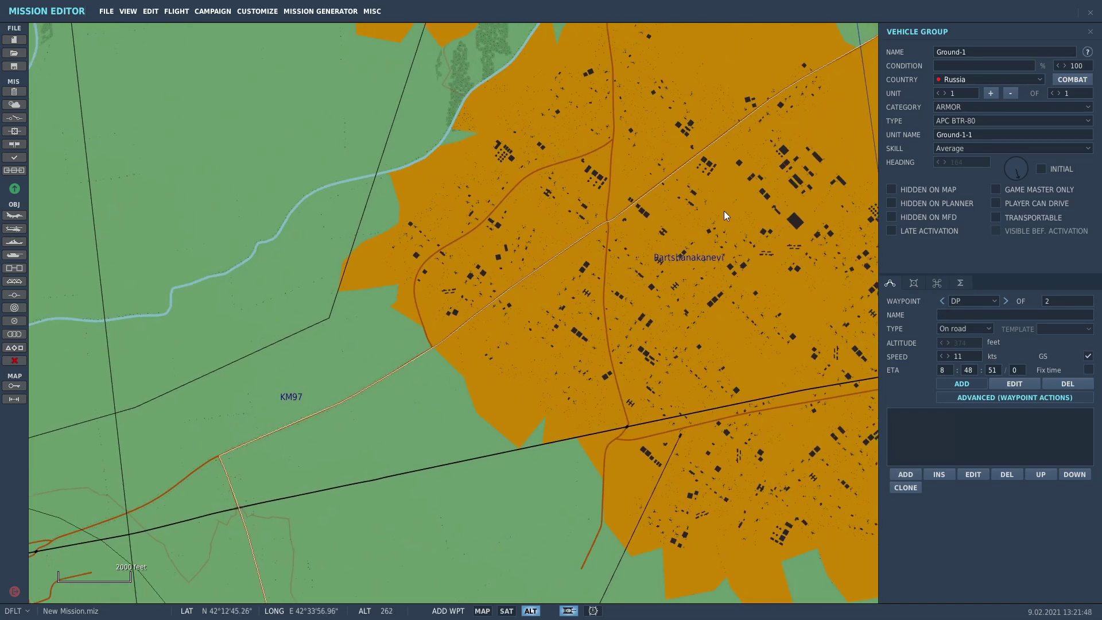
right_click_drag(724, 211, 438, 408)
scroll(568, 325, "down", 5)
scroll(580, 330, "down", 3)
right_click_drag(393, 483, 530, 398)
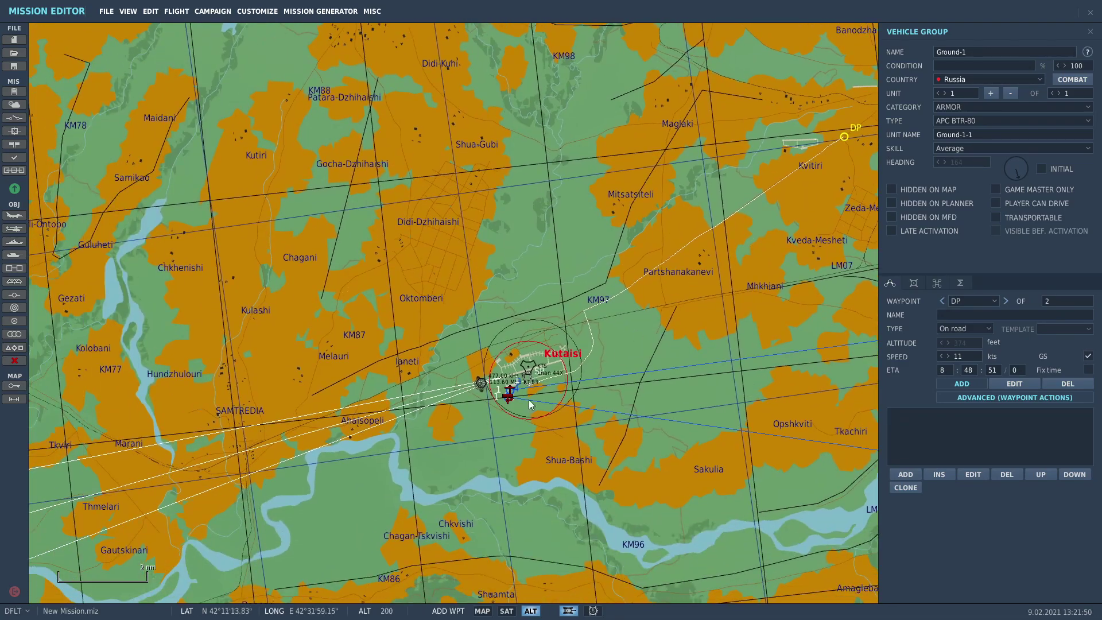
scroll(547, 373, "up", 6)
right_click_drag(649, 344, 547, 411)
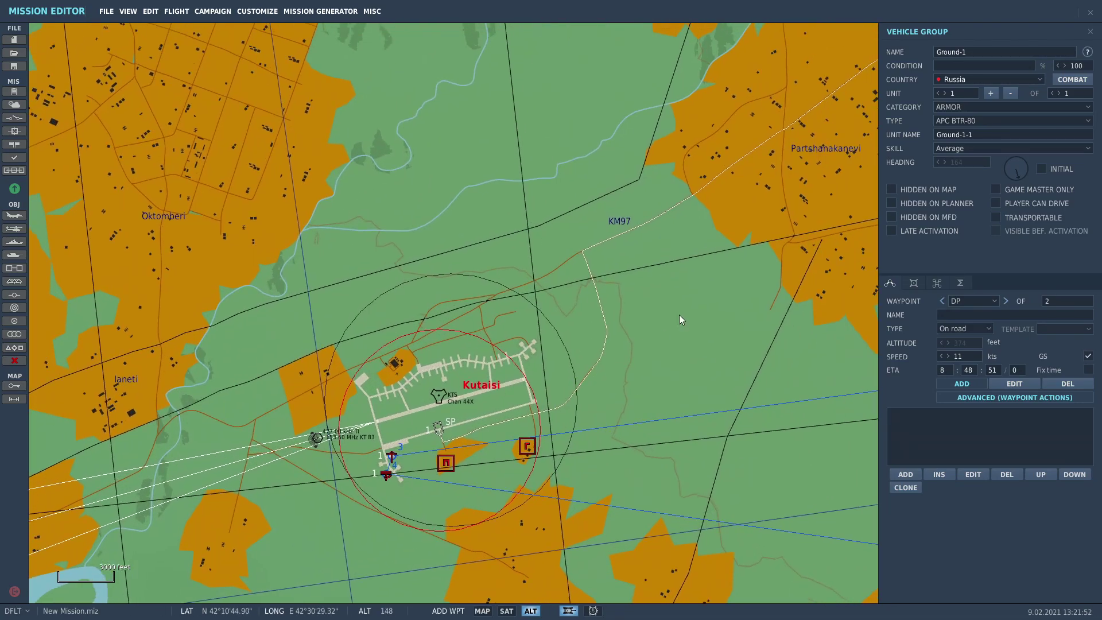
right_click_drag(644, 325, 570, 420)
- Set the DP waypoint leg to Off road
left_click(975, 327)
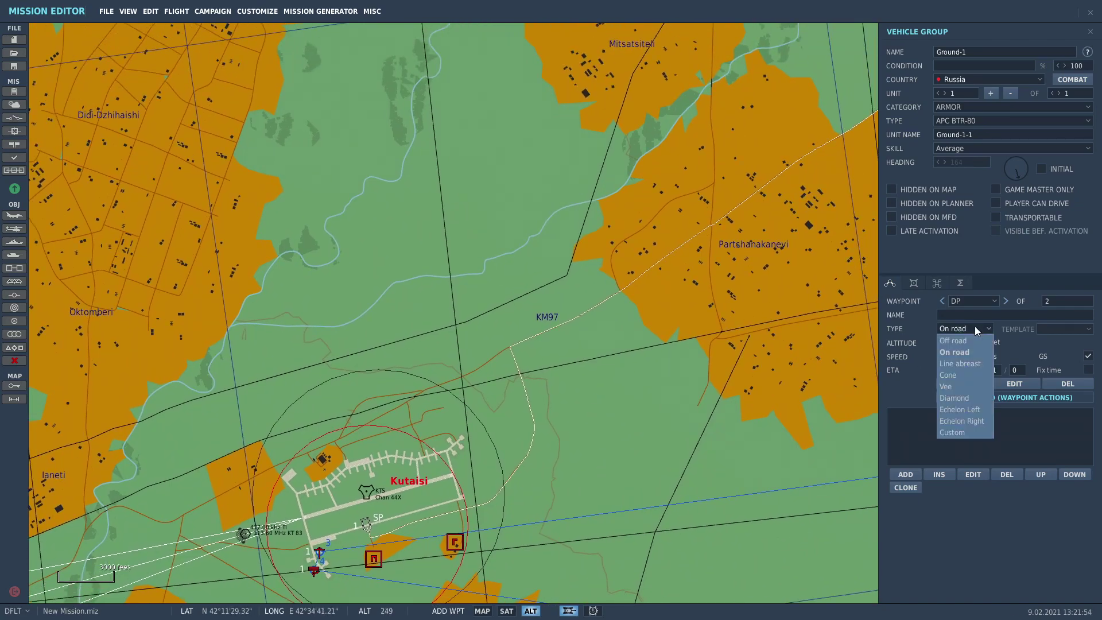
right_click_drag(598, 383, 701, 314)
scroll(508, 441, "up", 3)
right_click_drag(722, 397, 587, 473)
right_click_drag(341, 504, 351, 491)
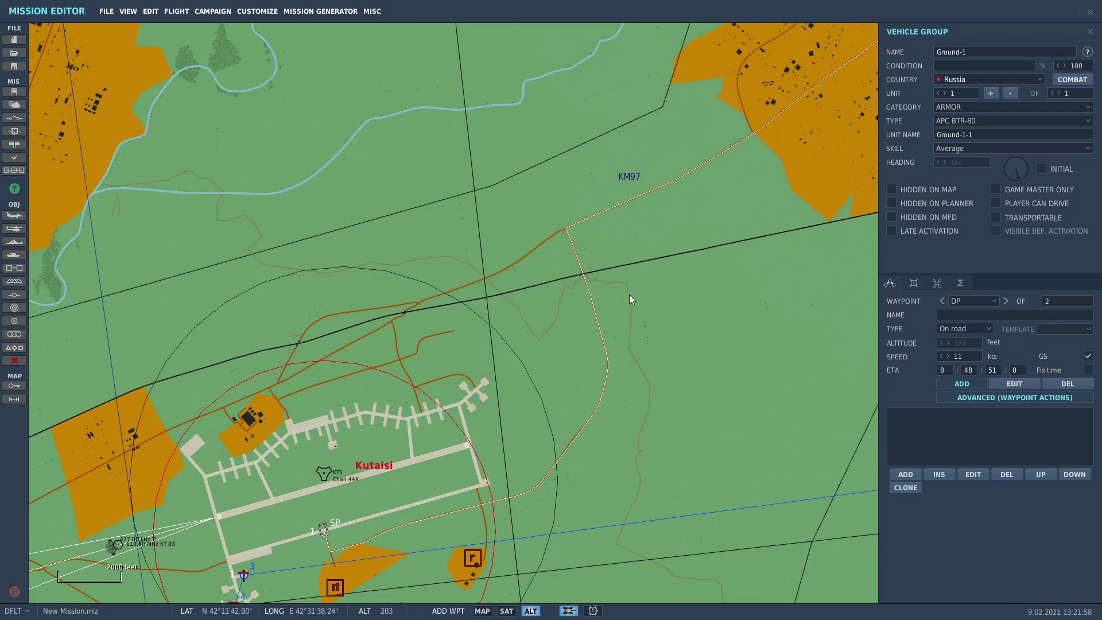
right_click_drag(577, 368, 696, 298)
left_click(973, 330)
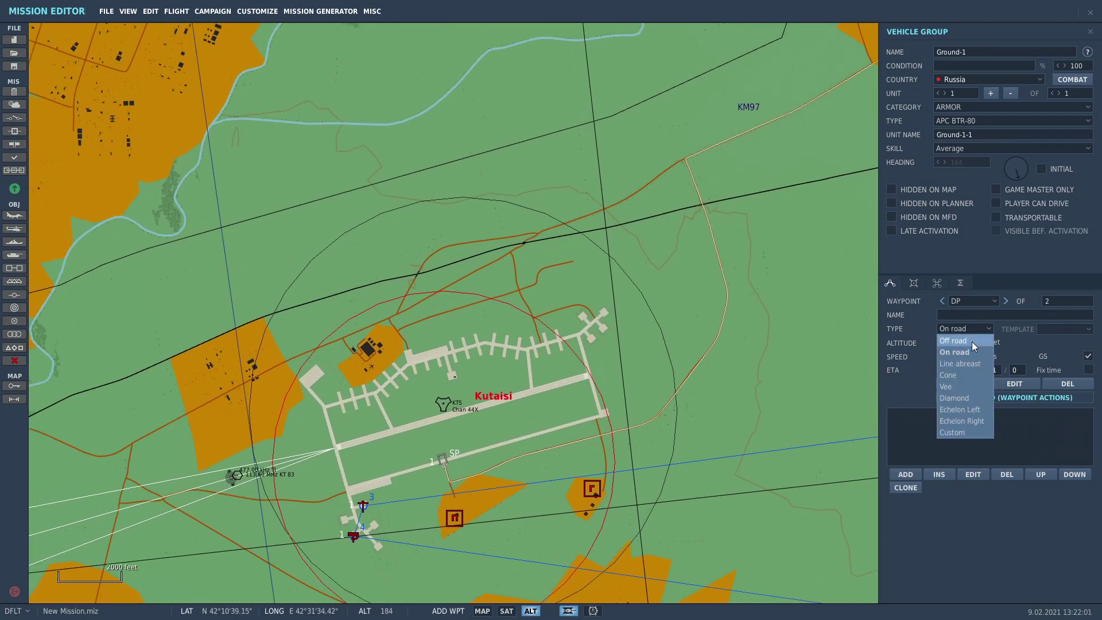
left_click(972, 341)
right_click_drag(547, 430, 446, 474)
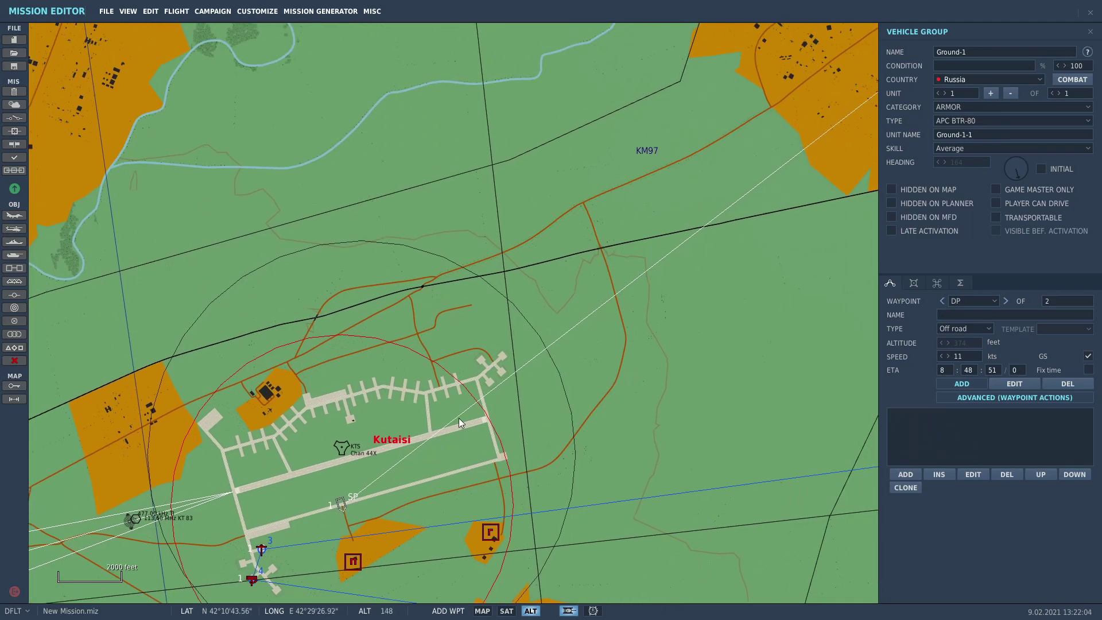
right_click_drag(821, 148, 593, 309)
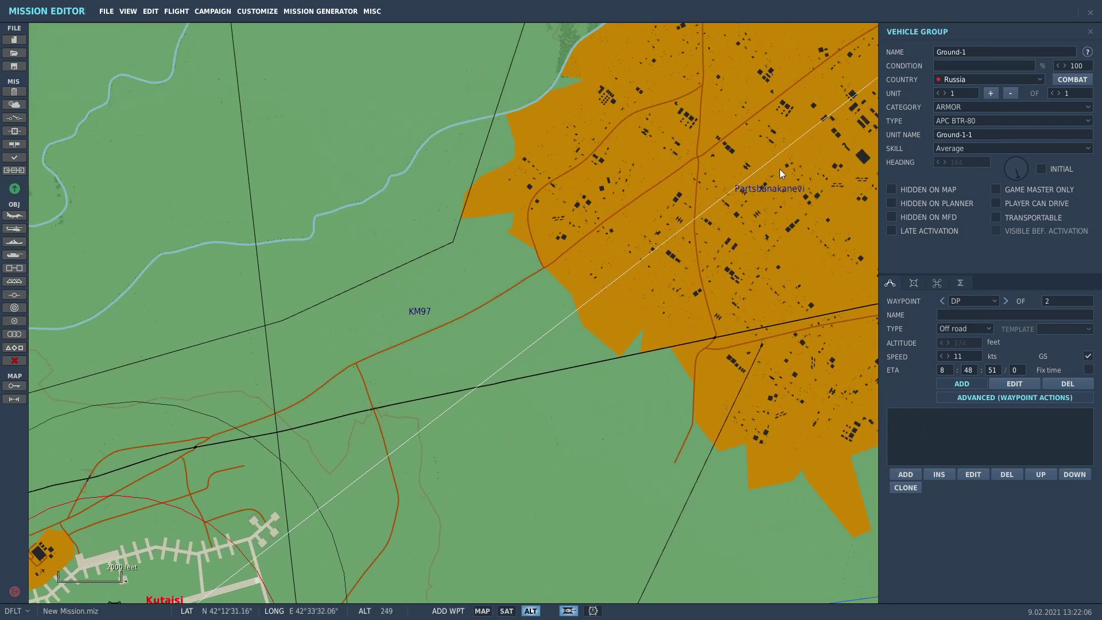
scroll(779, 169, "down", 3)
scroll(453, 401, "up", 4)
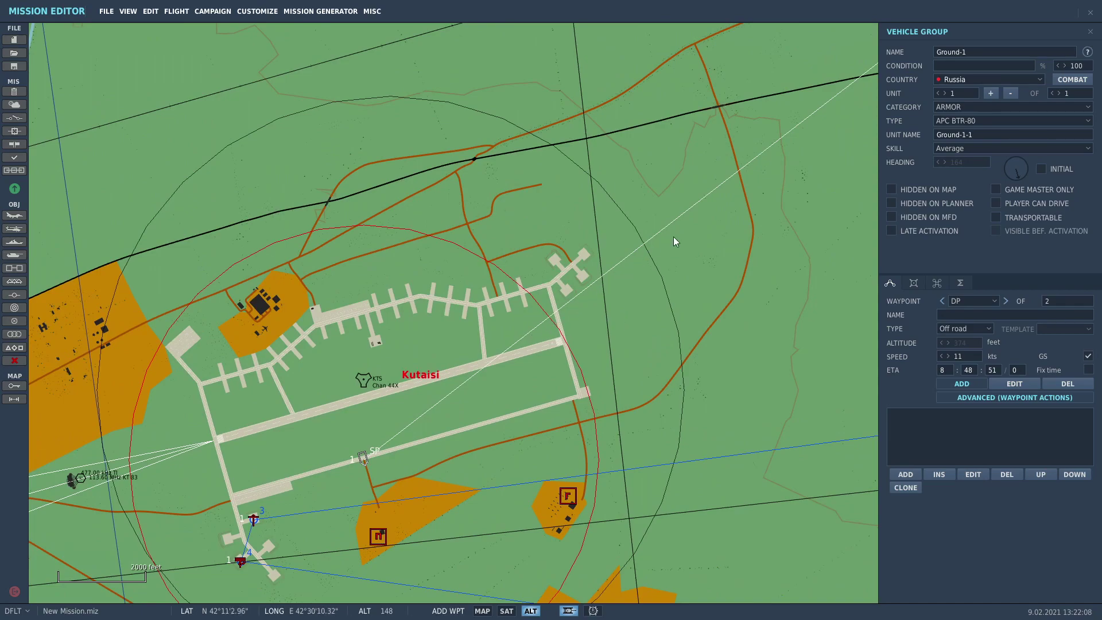
scroll(617, 350, "down", 2)
scroll(638, 387, "up", 1)
- Delete the DP waypoint and drag the BTR-80 north toward the TACAN
left_click(987, 328)
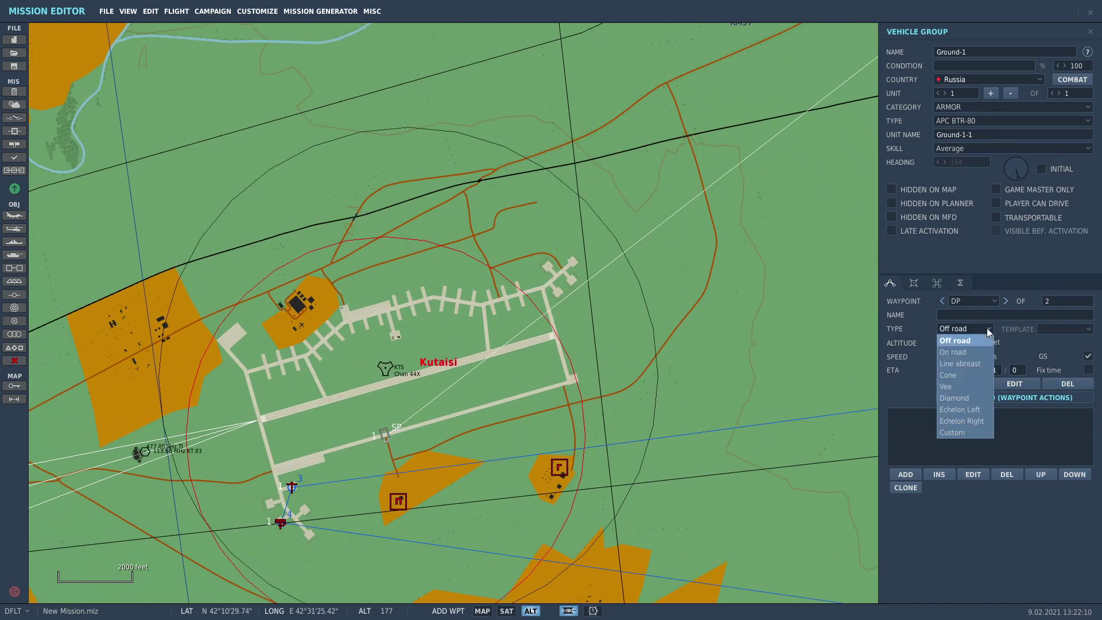
right_click_drag(777, 305, 595, 377)
left_click(1067, 384)
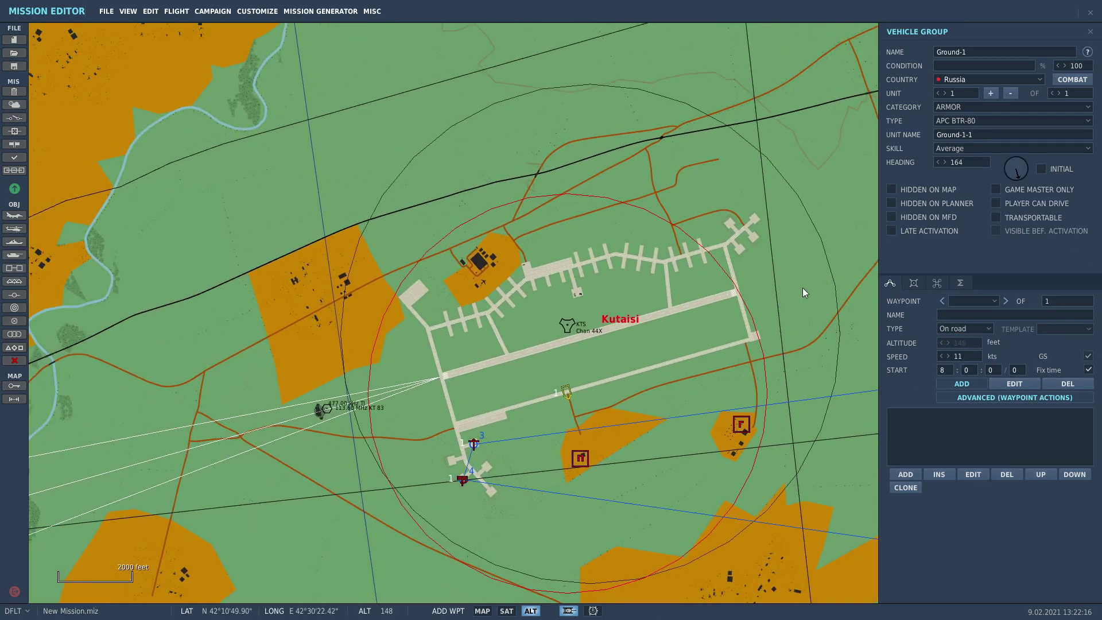
scroll(563, 408, "up", 3)
left_click_drag(573, 381, 545, 277)
left_click(964, 328)
- Set the start point Off road, move the BTR-80 beside the TACAN, and set heading 359
left_click(969, 341)
left_click_drag(574, 382, 549, 282)
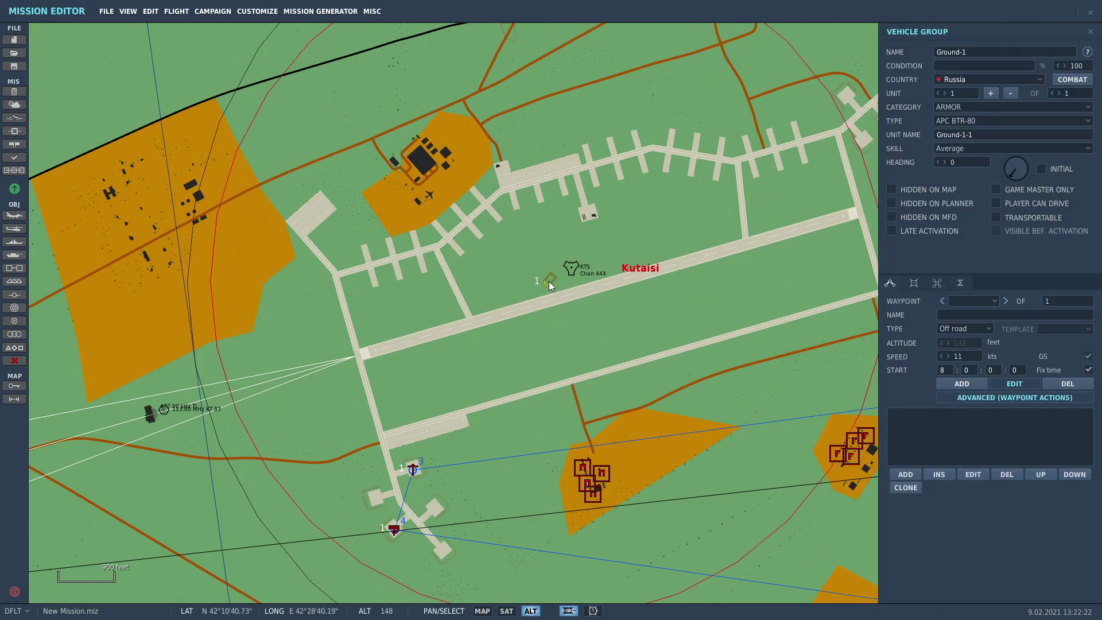
scroll(681, 292, "up", 3)
left_click_drag(460, 323, 655, 376)
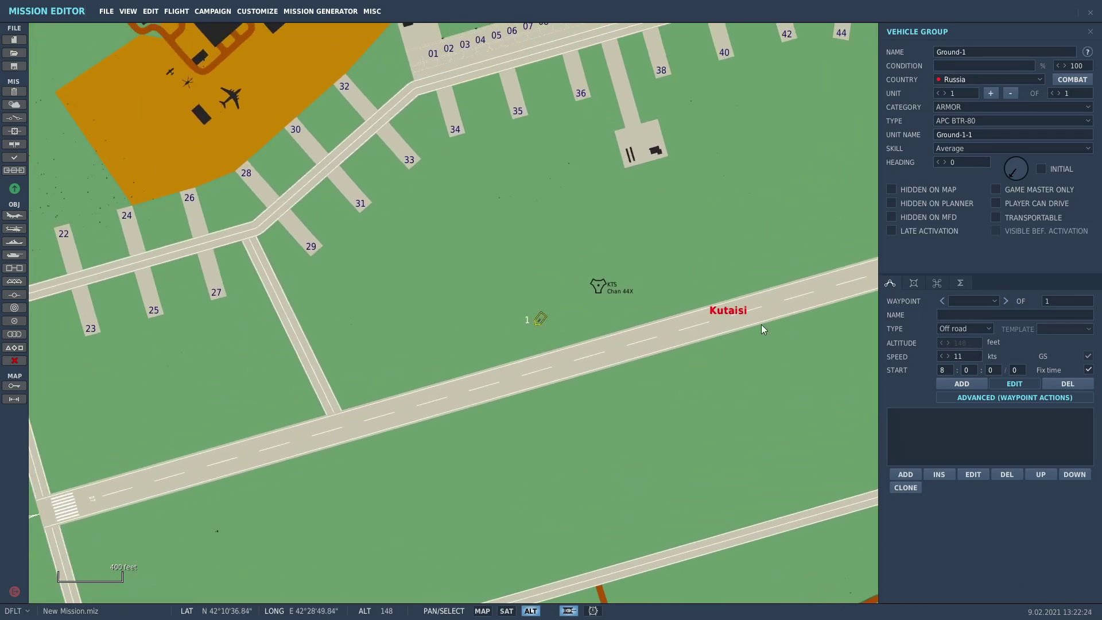
mouse_move(1023, 176)
left_mouse_down()
mouse_move(1020, 142)
mouse_move(1010, 171)
mouse_move(997, 160)
mouse_move(1023, 164)
mouse_move(994, 161)
mouse_move(1016, 181)
mouse_move(1015, 153)
mouse_move(1020, 164)
mouse_move(943, 161)
left_mouse_up()
double_click(945, 163)
- Reselect the vehicle group and keep its skill at Average
left_click(563, 318)
left_click(539, 322)
left_click(963, 147)
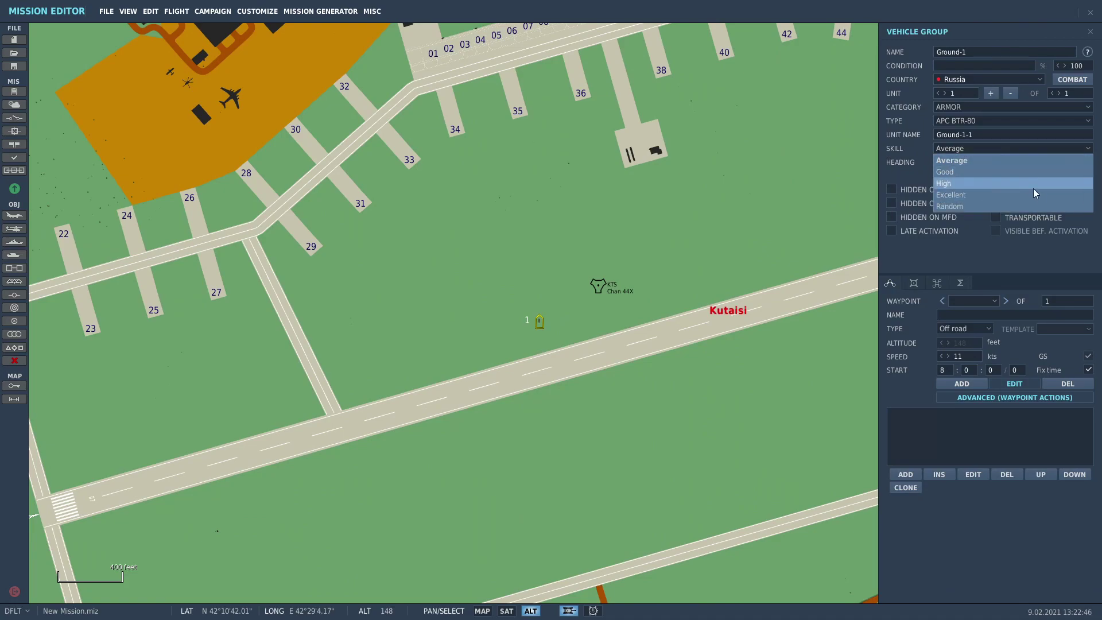
left_click(894, 126)
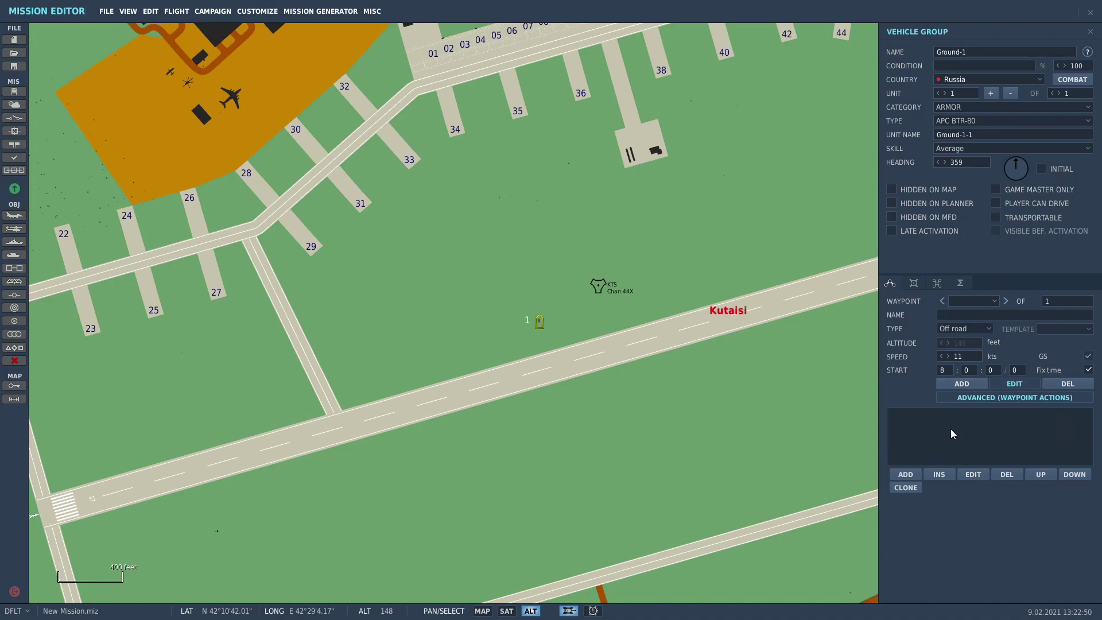
left_click_drag(721, 347, 704, 385)
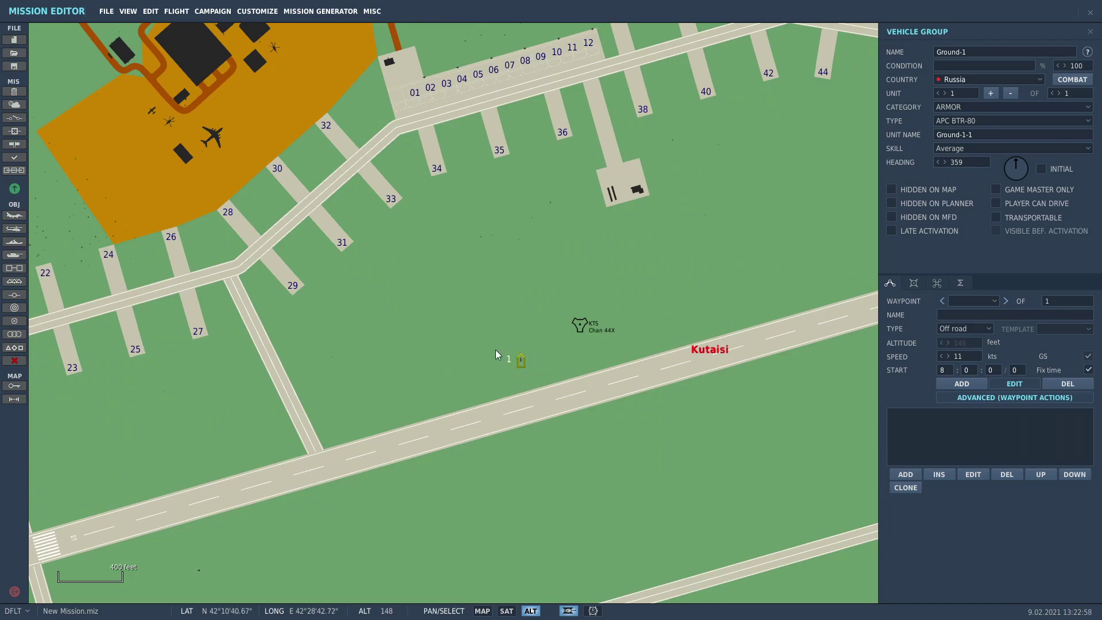
scroll(670, 322, "up", 3)
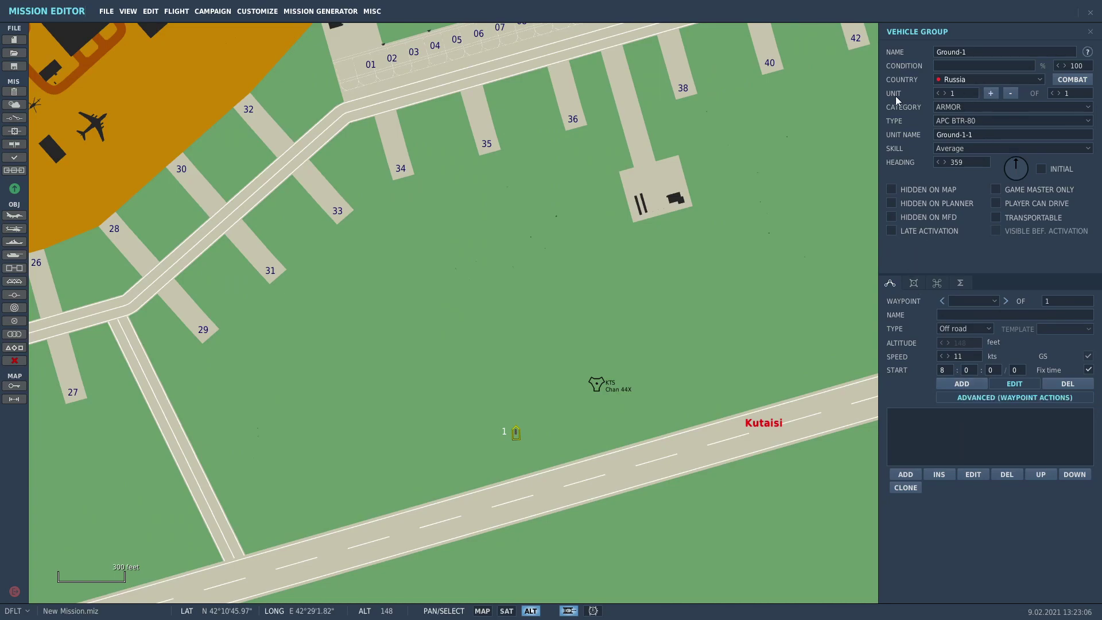
- Add vehicles until Ground-1 has 20 BTR-80 units
left_click(992, 92)
left_click(994, 92)
left_click(994, 92)
left_click(993, 92)
left_click(994, 92)
left_click(994, 92)
left_click(993, 92)
left_click(993, 92)
left_click(994, 92)
left_click(994, 92)
left_click(994, 92)
left_click(994, 92)
left_click(993, 92)
left_click(994, 92)
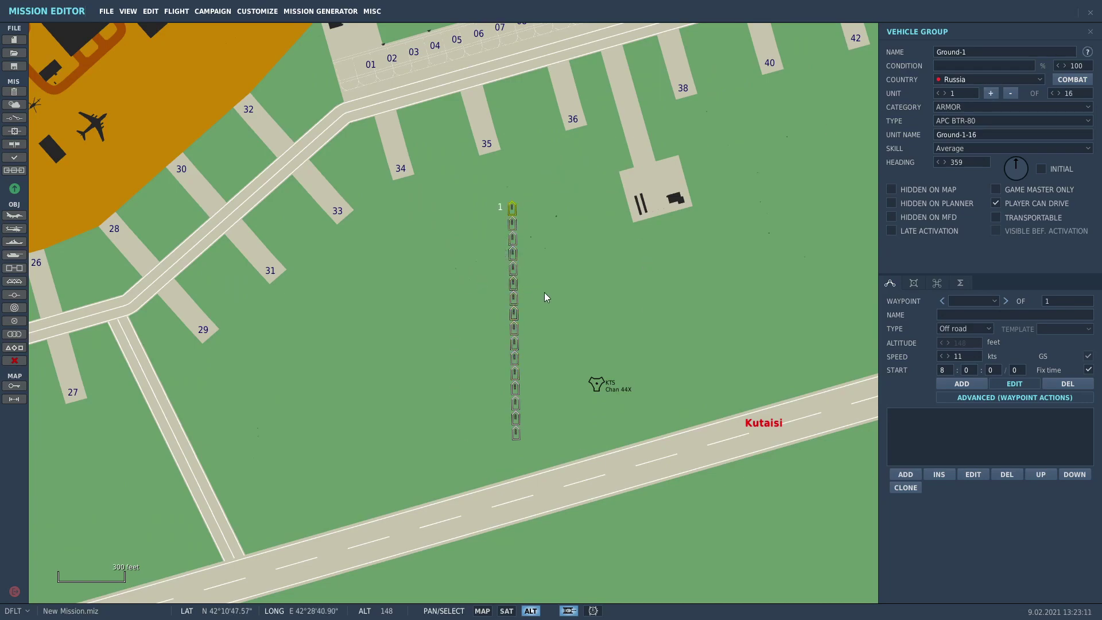
left_click(992, 93)
left_click(992, 93)
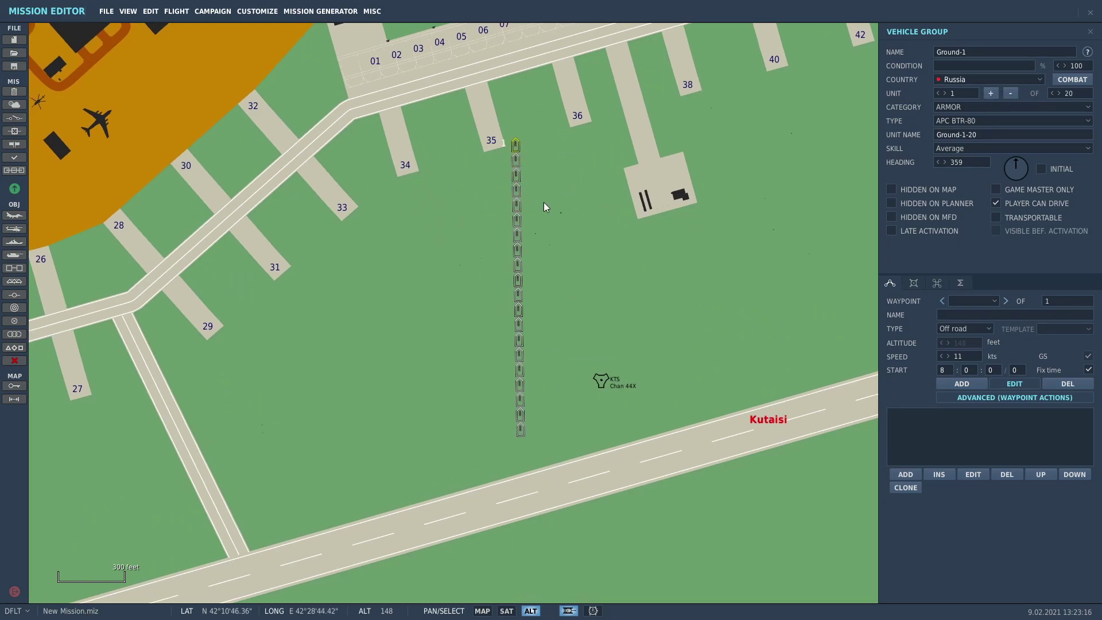
- Turn the lead vehicle to face east and move the whole column east
left_click(523, 430)
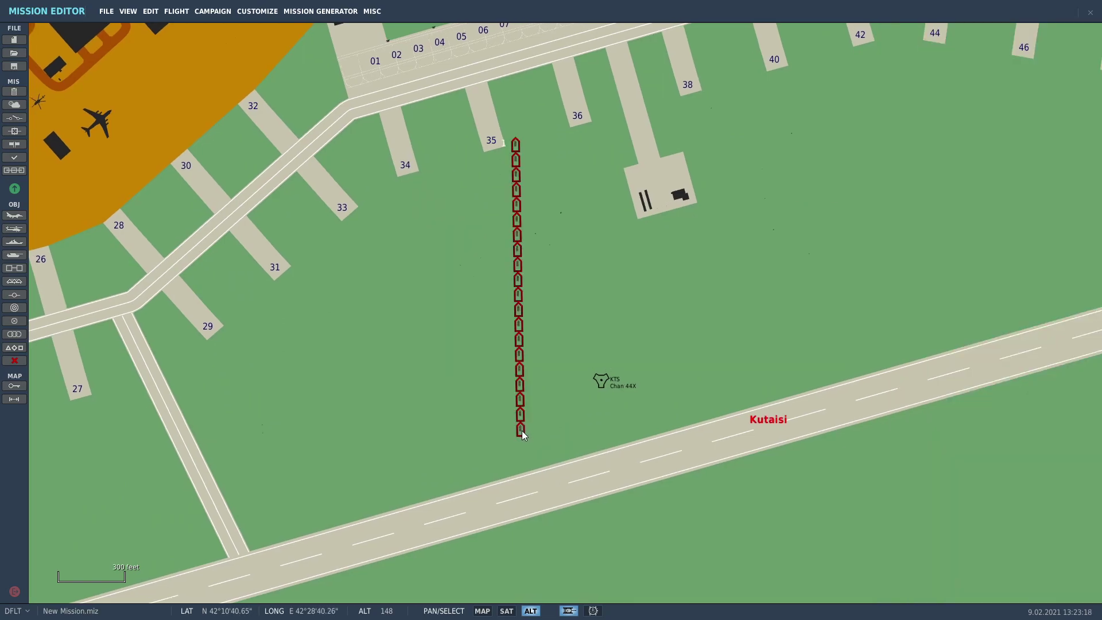
left_click(521, 429)
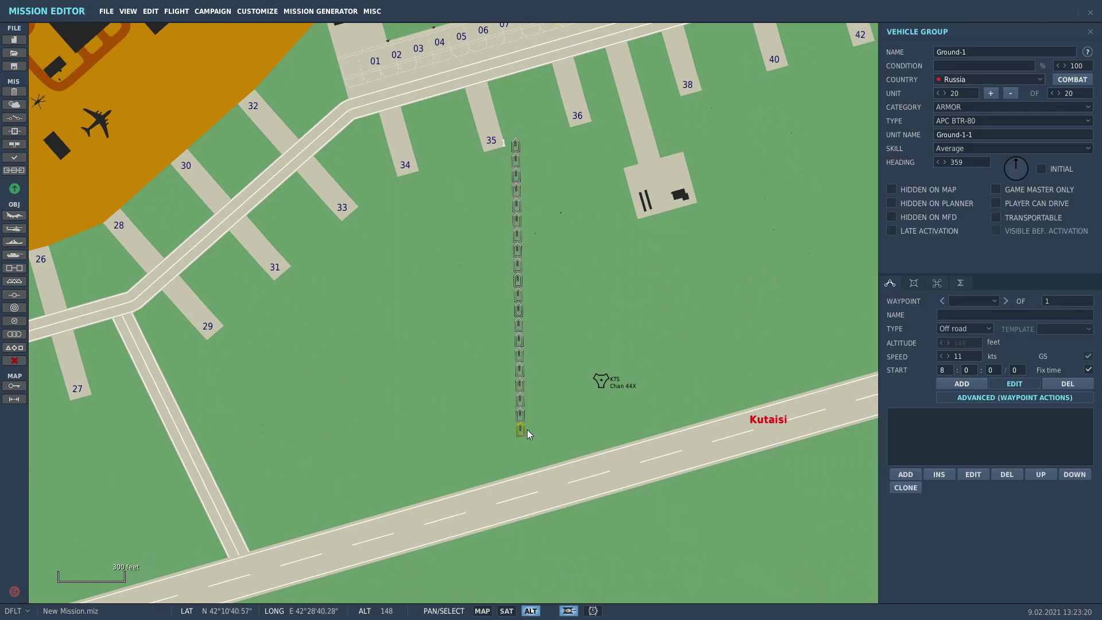
left_click(940, 94)
left_click_drag(1033, 173, 1025, 164)
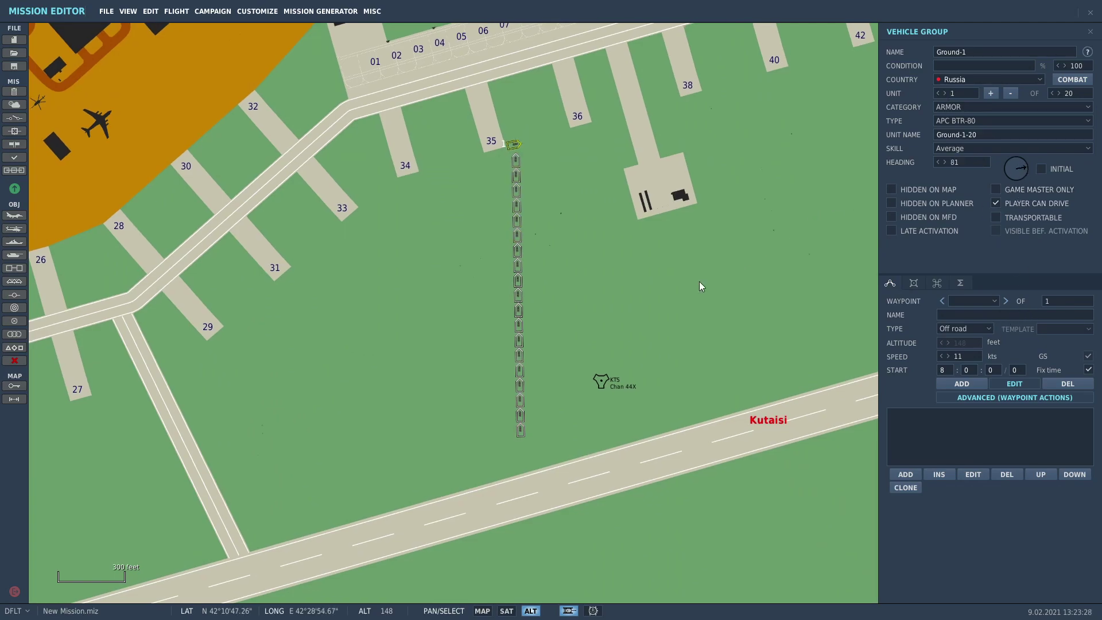
left_click(699, 285)
left_click_drag(516, 145, 599, 215)
- Scatter the column's vehicles around the TACAN on both sides of the runway
left_click_drag(597, 498, 471, 313)
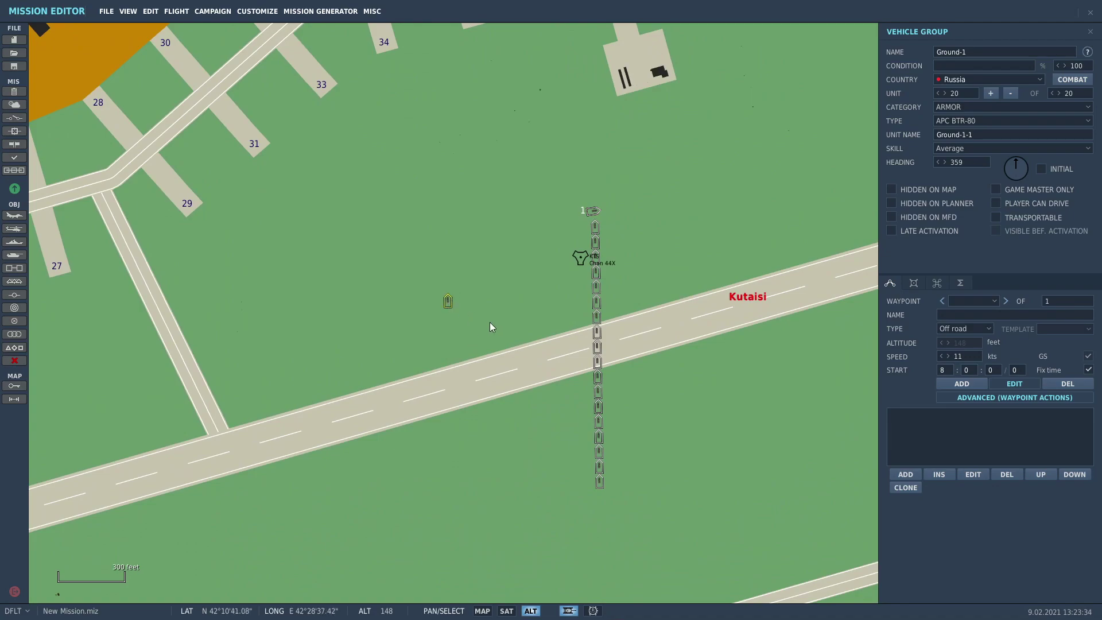
left_click_drag(597, 332, 523, 275)
left_click_drag(596, 274, 679, 273)
left_click_drag(597, 291, 555, 284)
left_click_drag(596, 241, 661, 291)
left_click_drag(596, 317, 588, 283)
left_click_drag(597, 362, 423, 334)
left_click(616, 387)
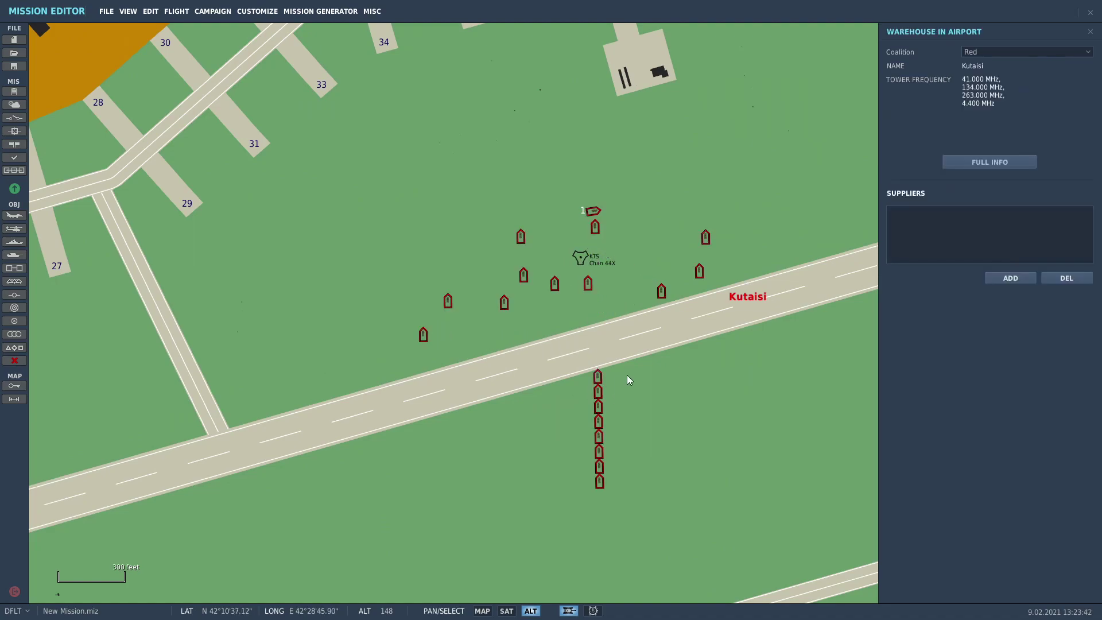
left_click_drag(598, 376, 513, 422)
left_click_drag(598, 406, 619, 381)
left_click_drag(598, 437, 566, 403)
left_click_drag(603, 467, 533, 482)
- Review the layout and bring the airfield's parking area into view
scroll(742, 458, "down", 2)
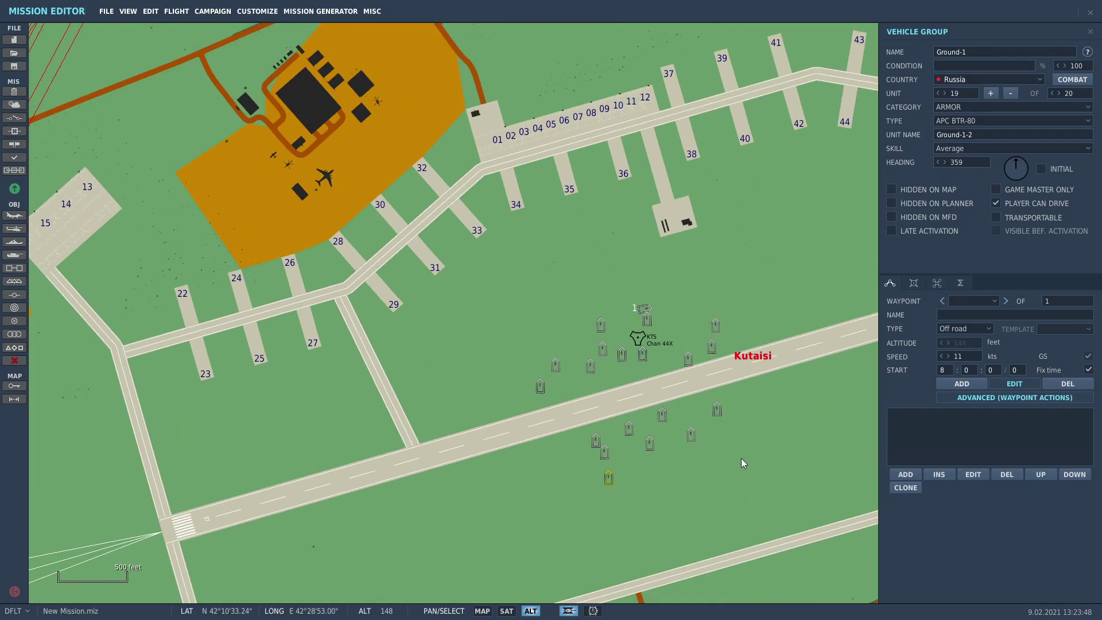
left_click(724, 314)
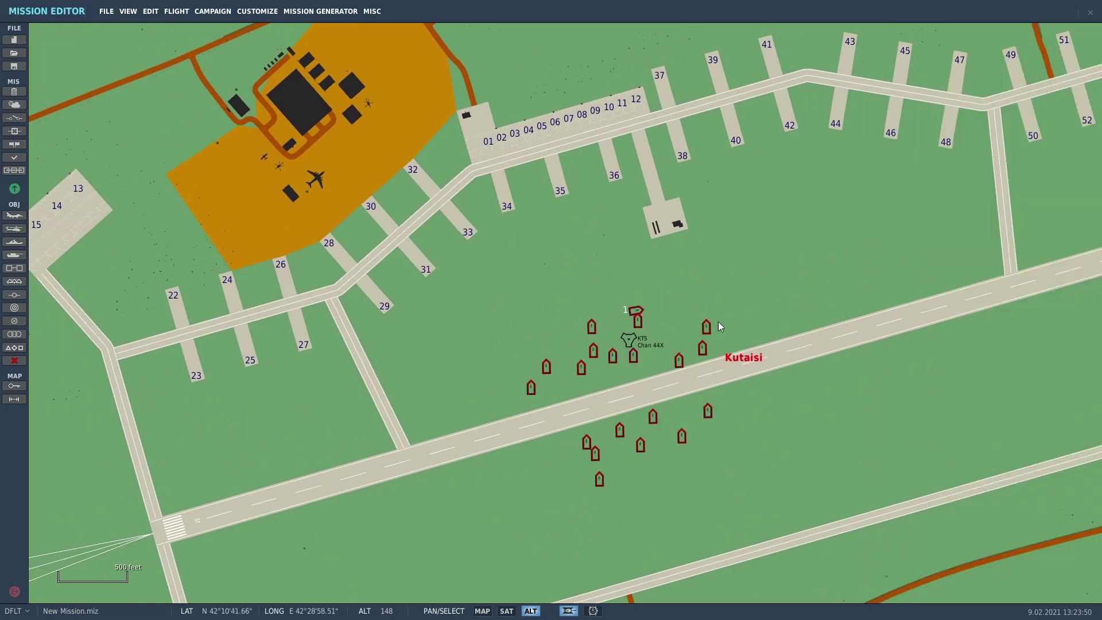
scroll(736, 332, "down", 6)
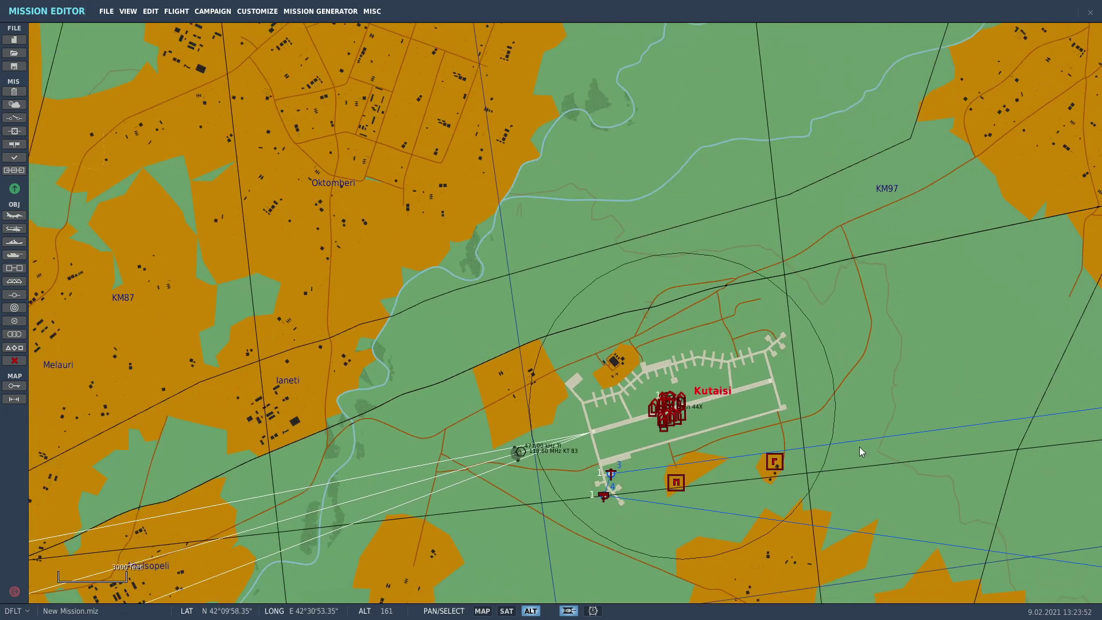
scroll(658, 463, "up", 5)
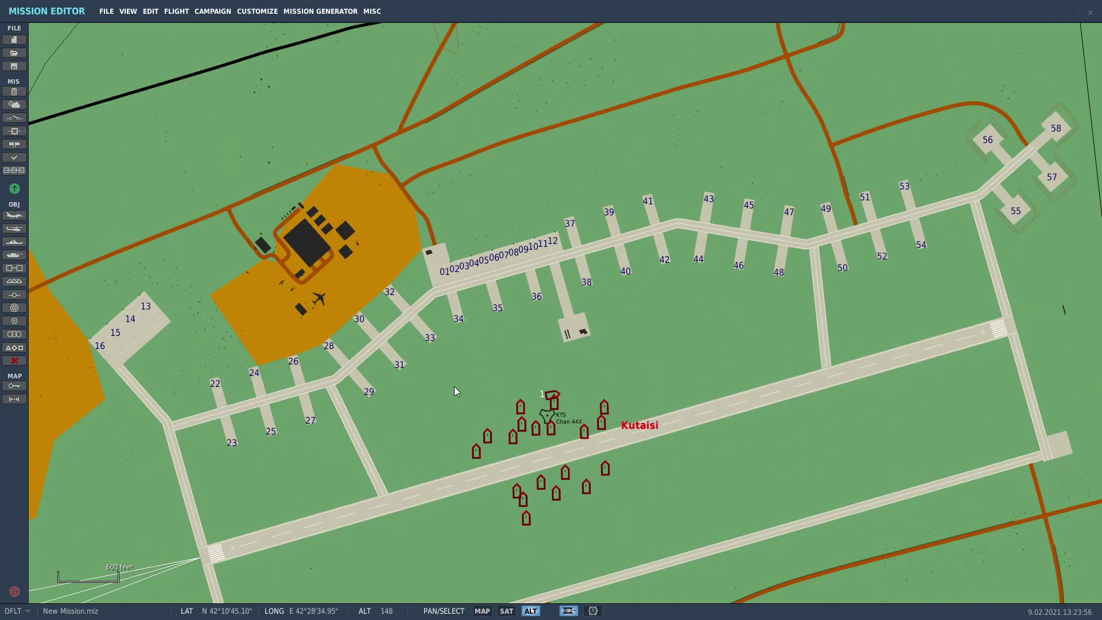
left_click_drag(454, 391, 449, 344)
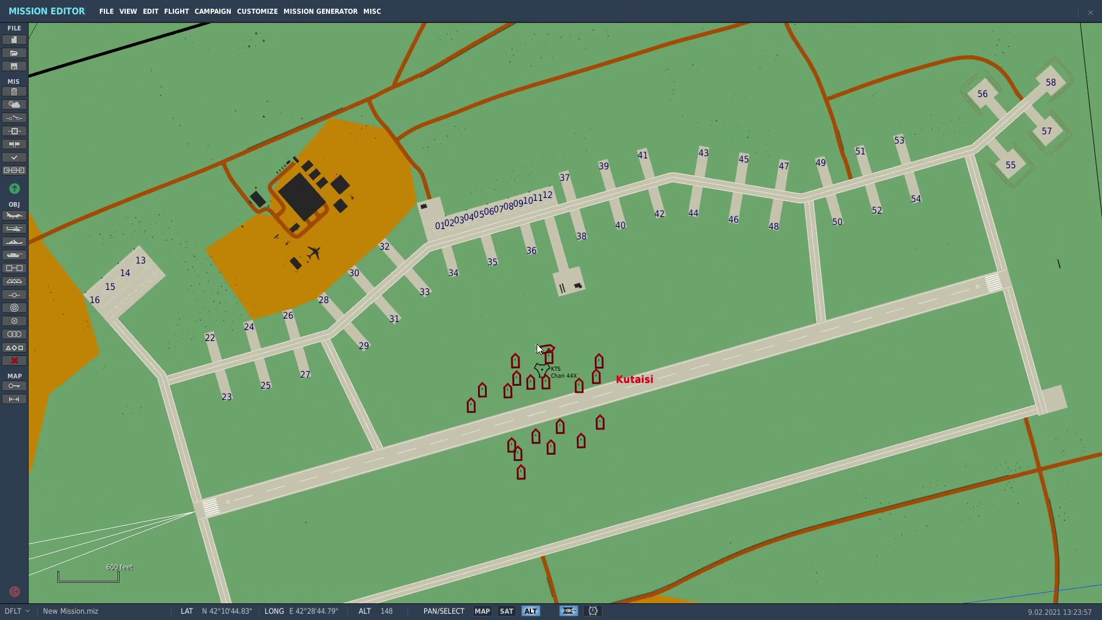
- Start a new ground group with category AIR DEFENCE and type SAM SA-10 S-300PS CP 54K6
left_click(14, 215)
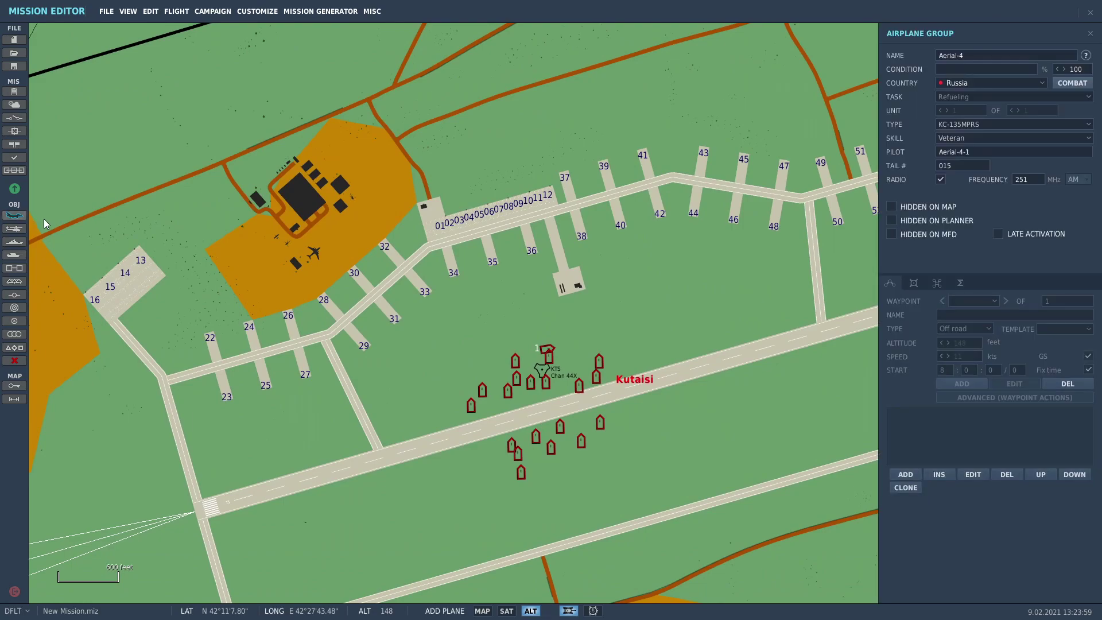
left_click(16, 256)
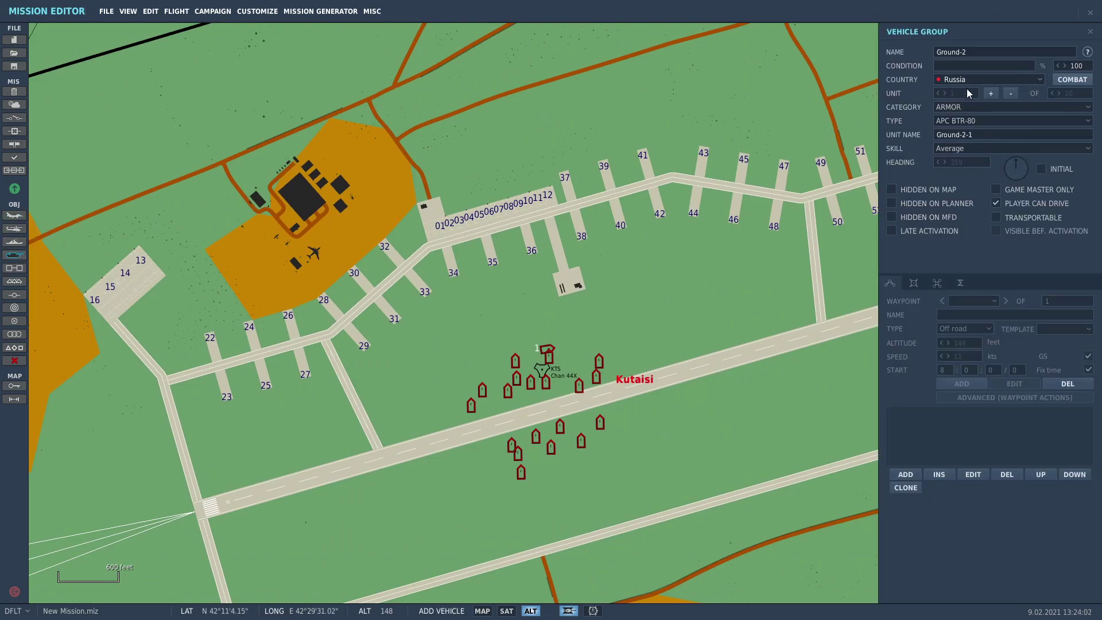
left_click(961, 108)
left_click(962, 119)
left_click(954, 120)
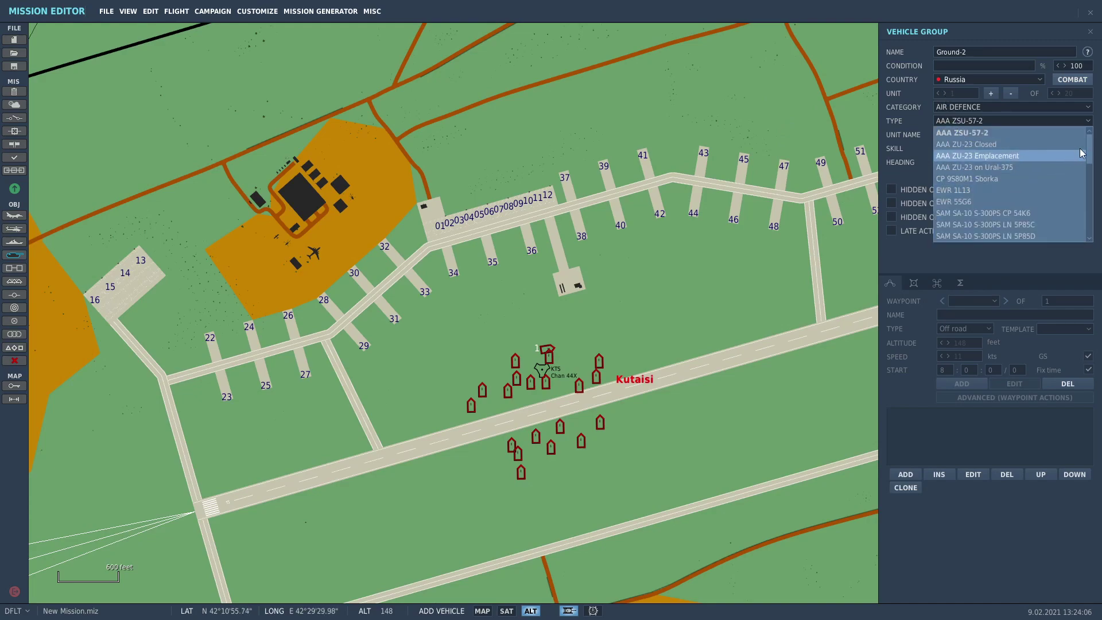
left_click_drag(1090, 151, 1090, 170)
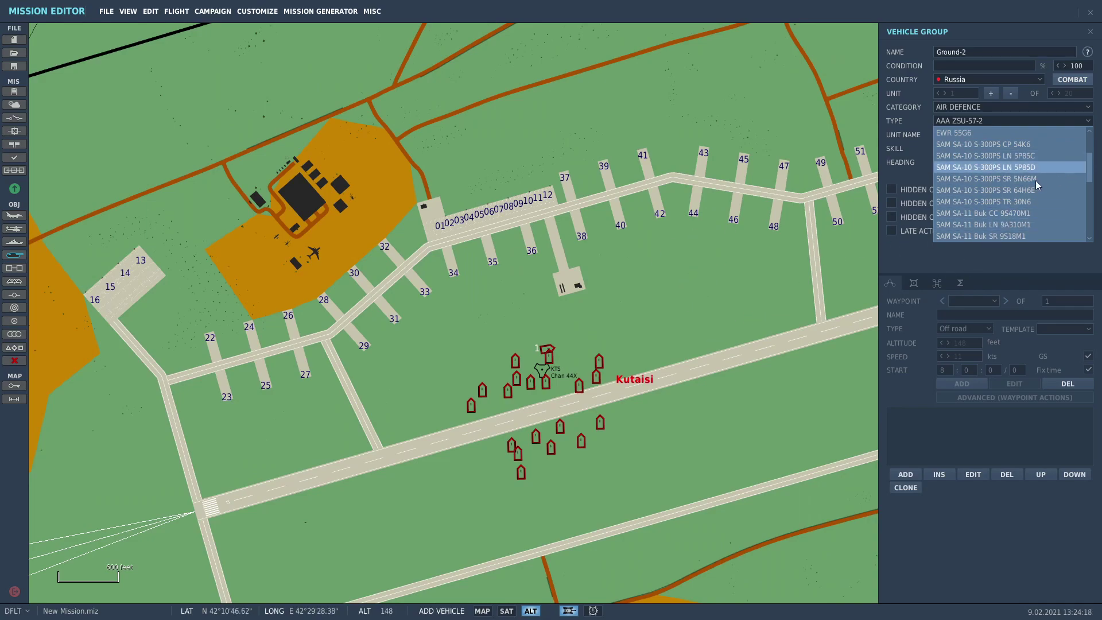
mouse_move(1090, 179)
left_mouse_down()
mouse_move(1097, 196)
mouse_move(1097, 180)
left_mouse_up()
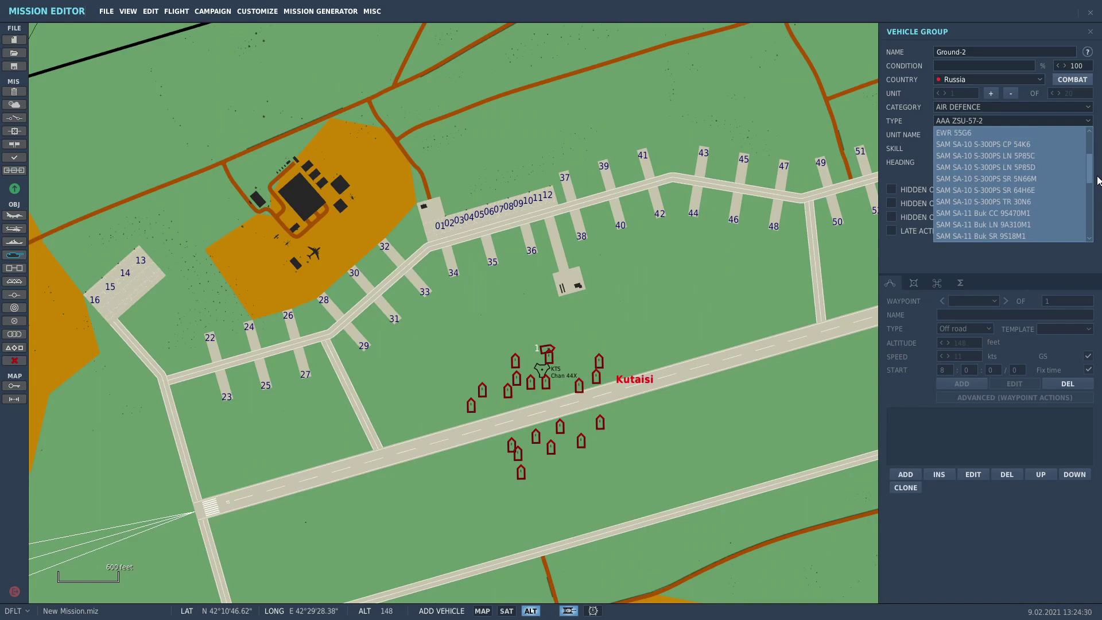
left_click(1005, 144)
left_click(708, 309)
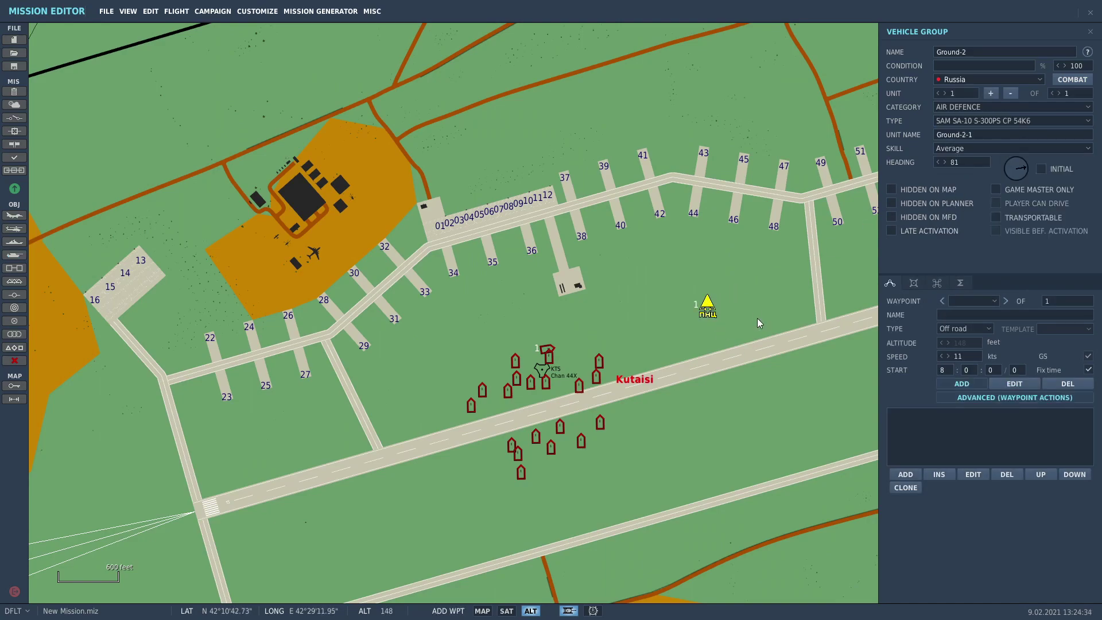
left_click(1025, 121)
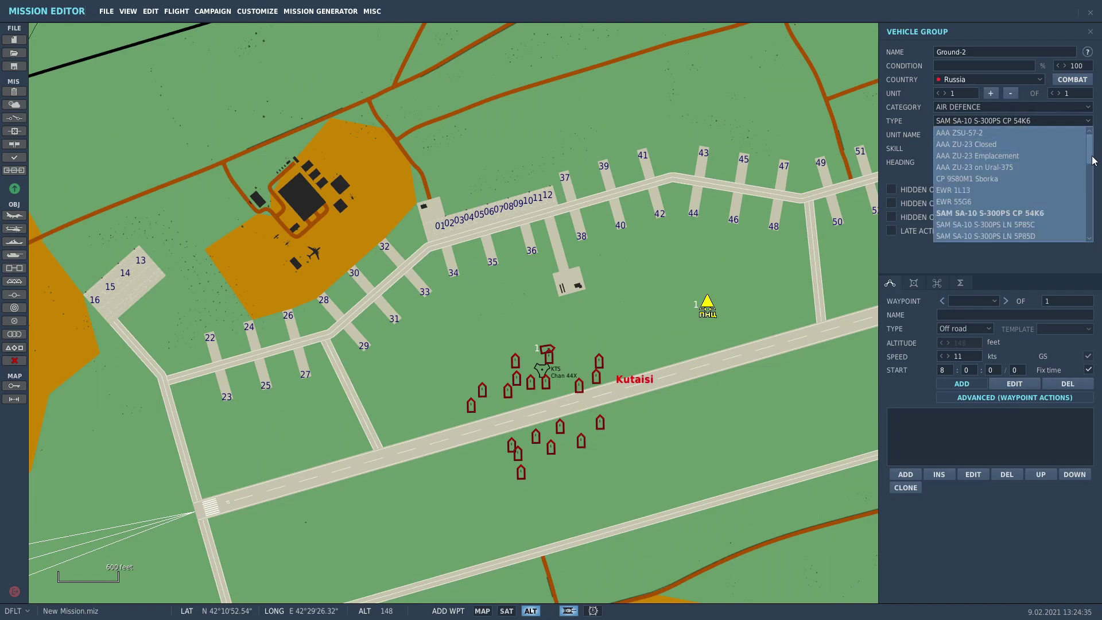
scroll(1027, 175, "down", 2)
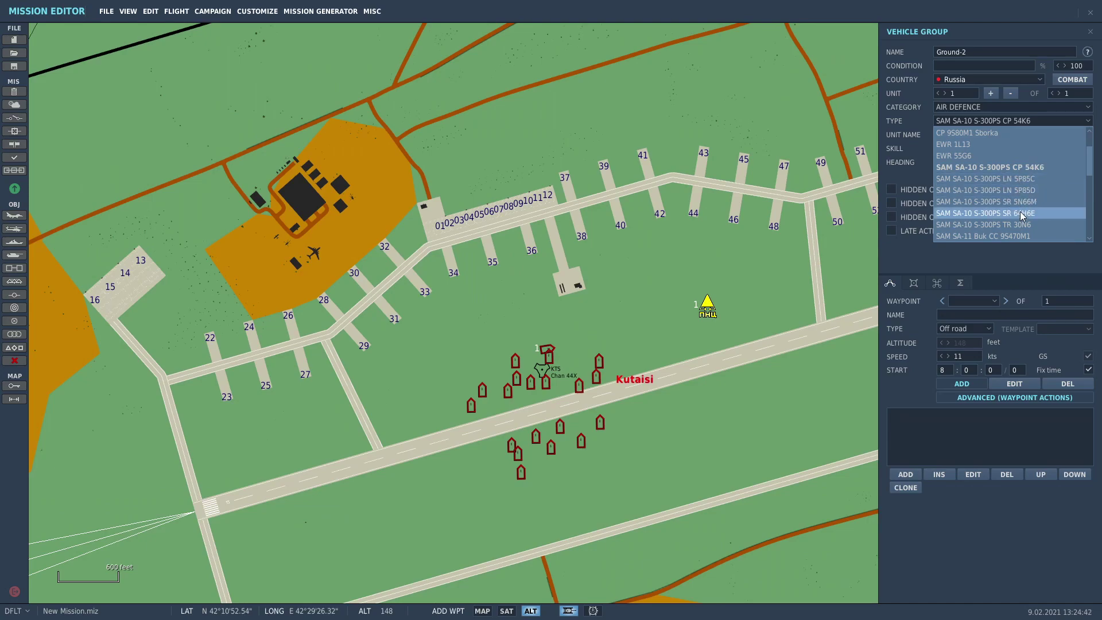
scroll(1033, 201, "down", 1)
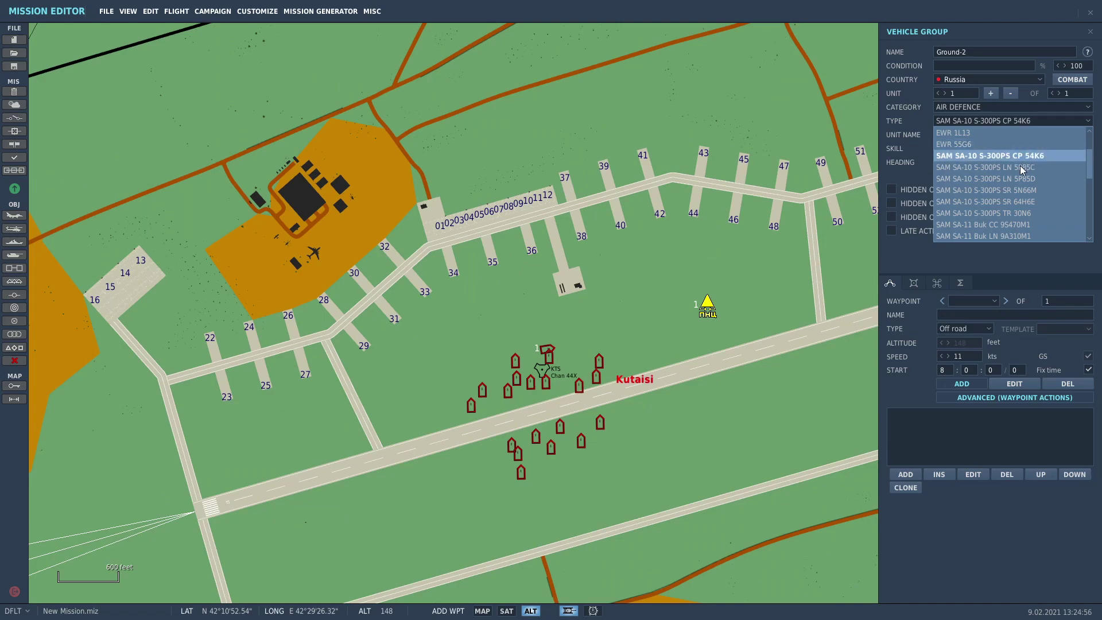
scroll(775, 307, "up", 2)
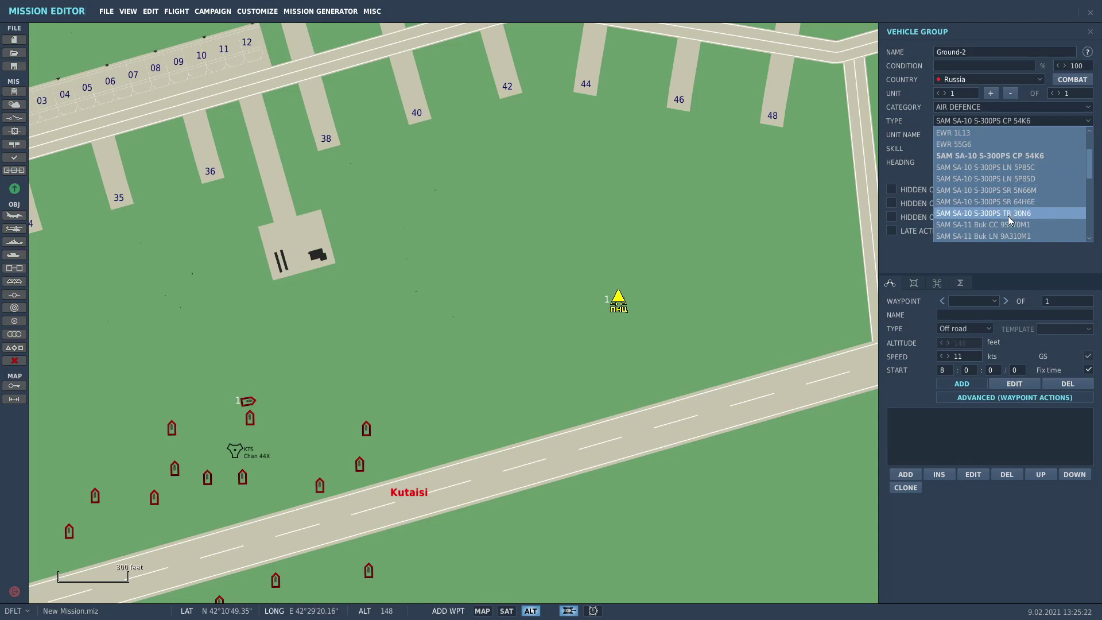
- Add three units to make five, and set units 2 and 3 to LN 5P85C launchers
left_click(992, 94)
left_click(992, 94)
left_click(992, 94)
left_click(992, 94)
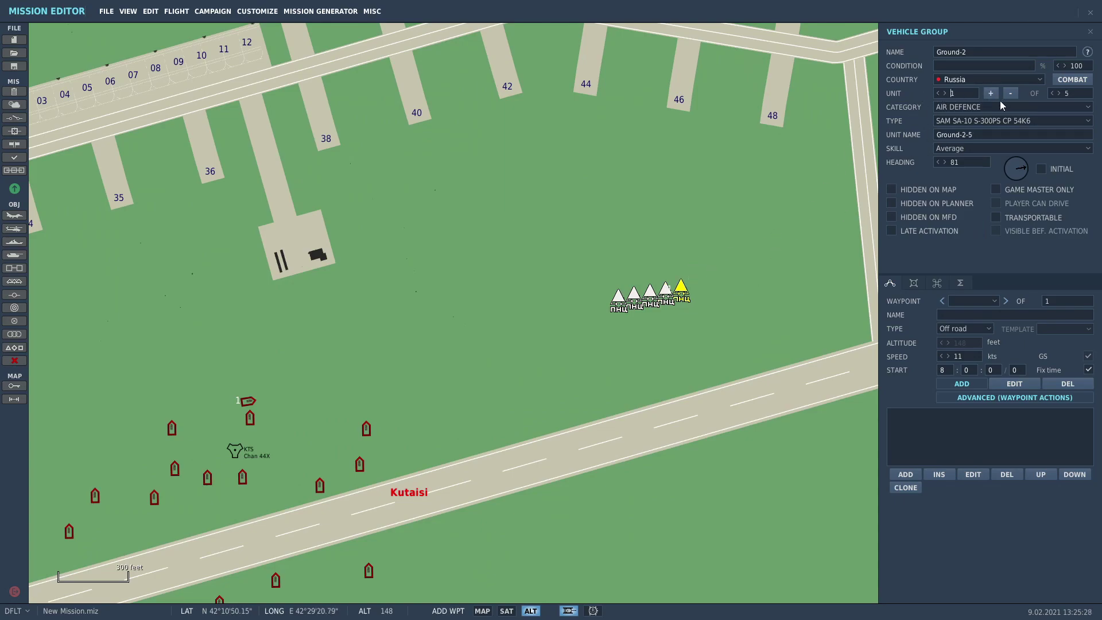
left_click(945, 93)
left_click(969, 118)
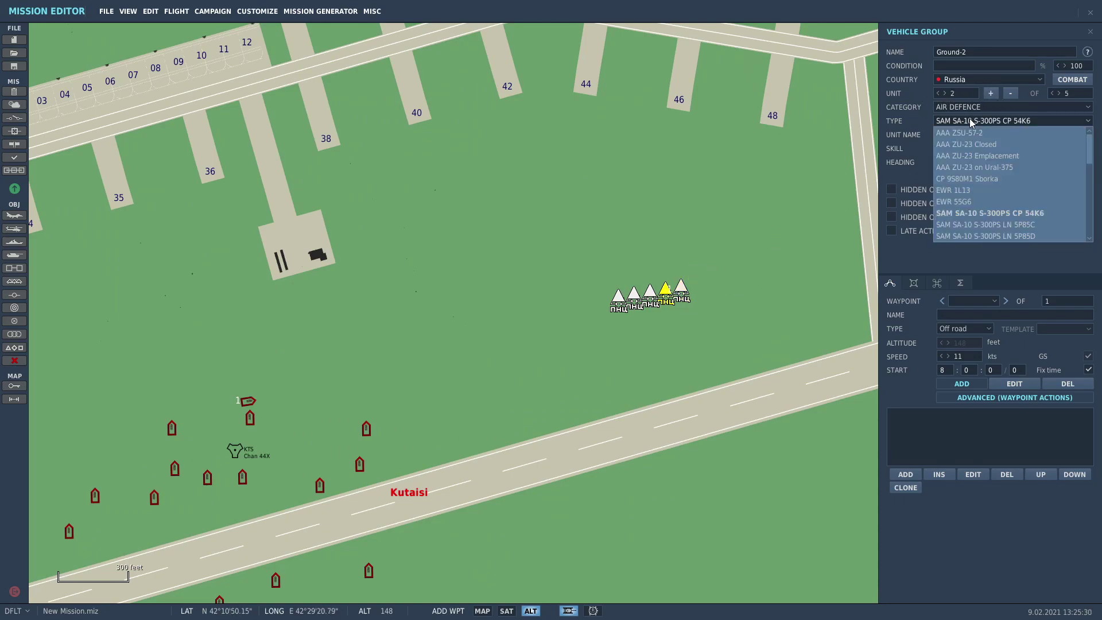
left_click(989, 225)
left_click(946, 94)
left_click(985, 118)
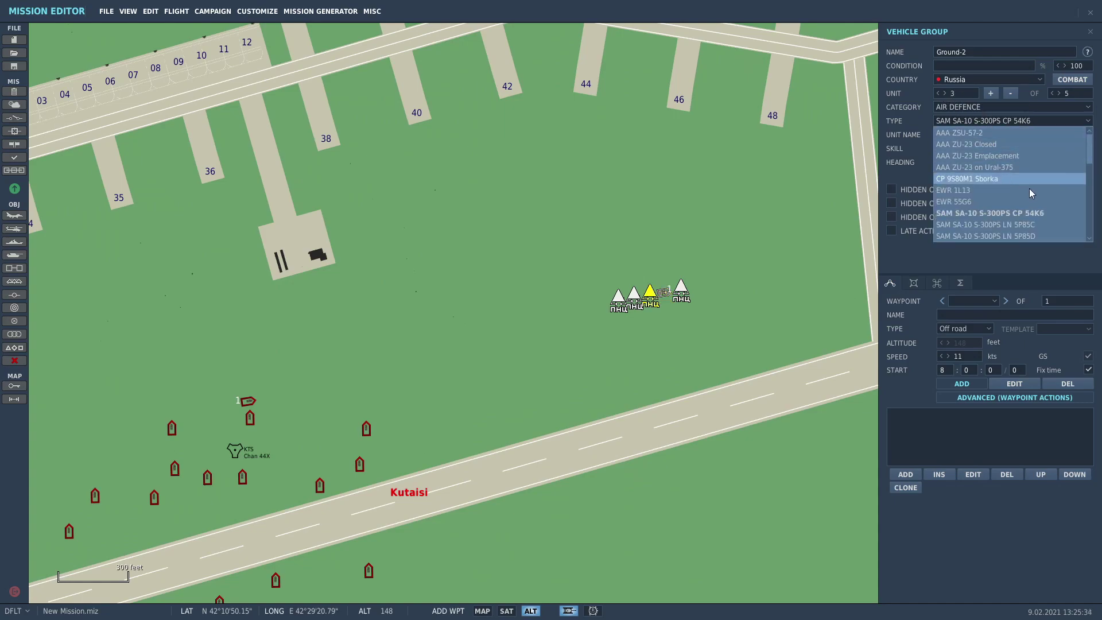
left_click(1027, 226)
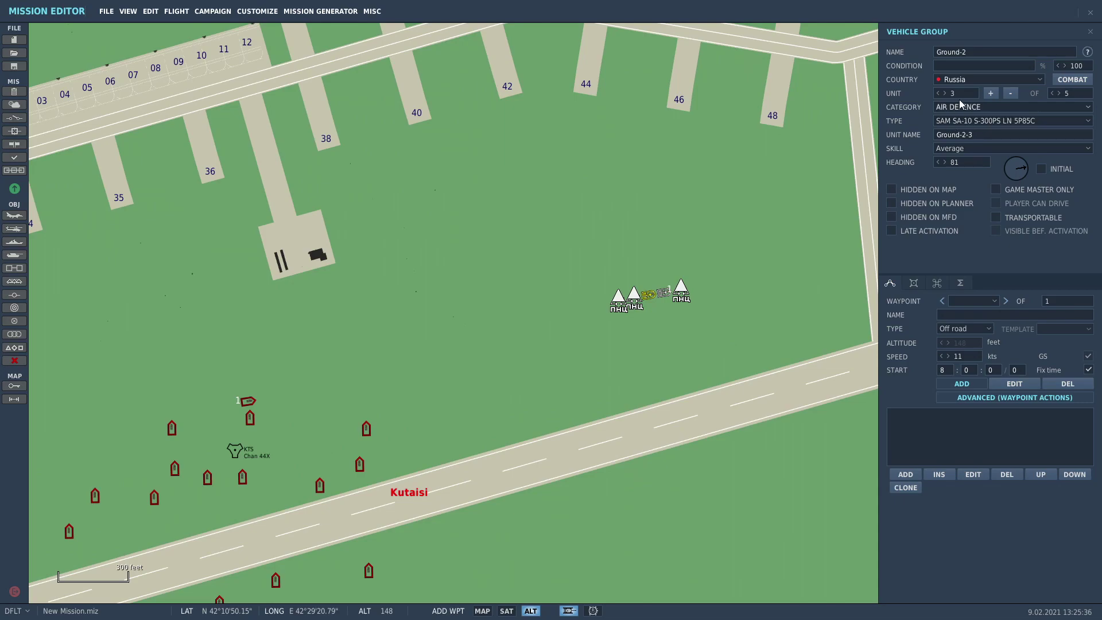
- Make unit 4 the SR 64H6E search radar and unit 5 the TR 30N6 tracking radar
left_click(945, 95)
left_click(998, 122)
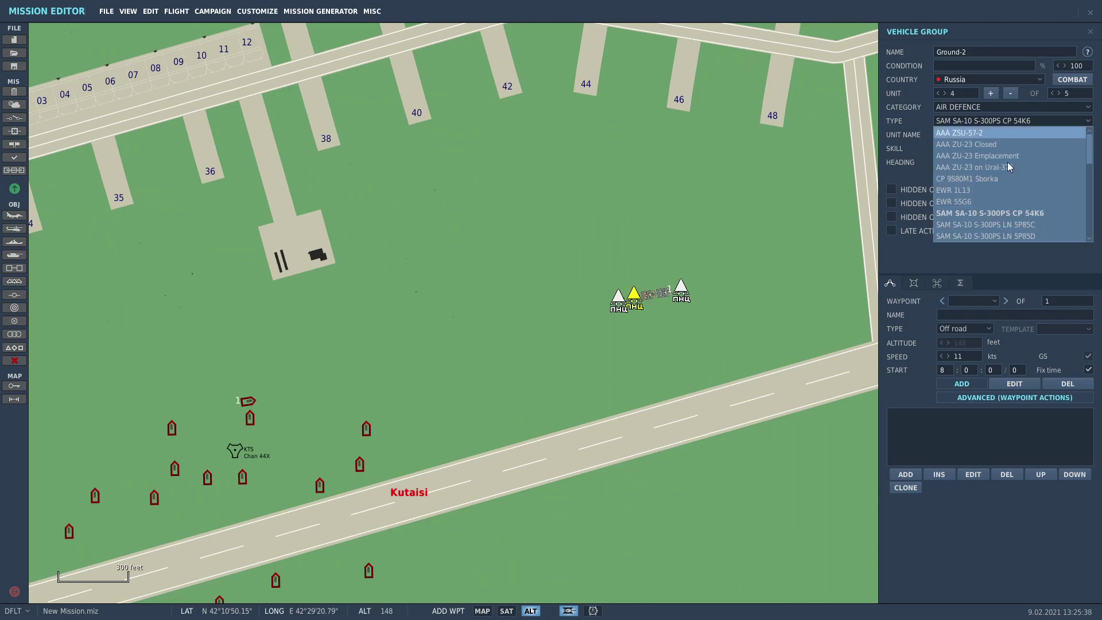
scroll(1056, 213, "down", 2)
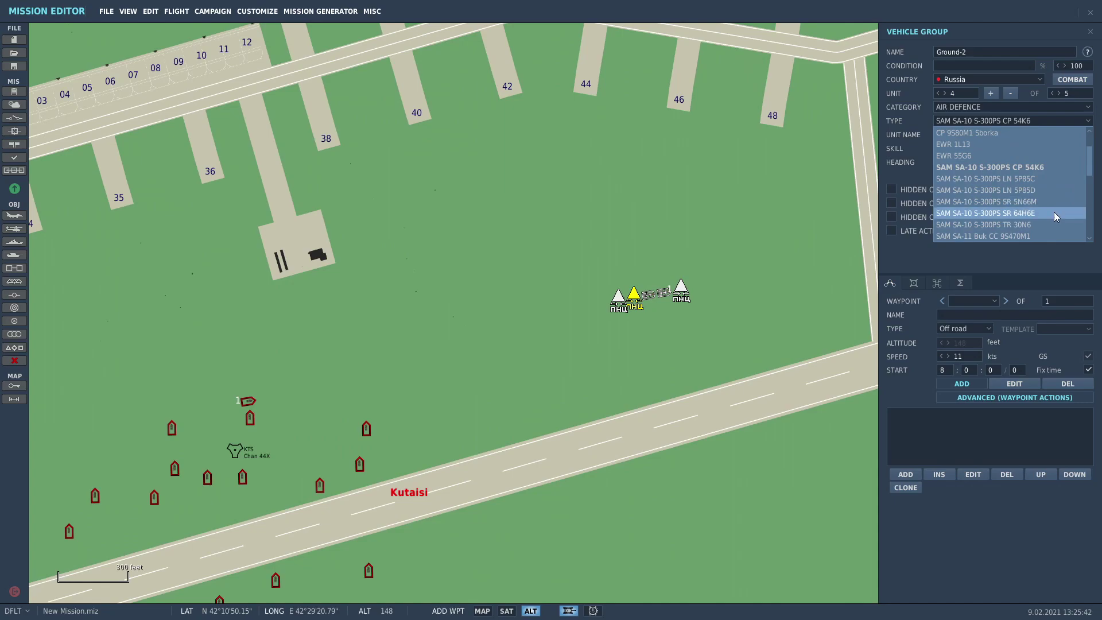
left_click(1055, 214)
left_click(944, 93)
left_click(1022, 120)
left_click_drag(1095, 177, 1095, 181)
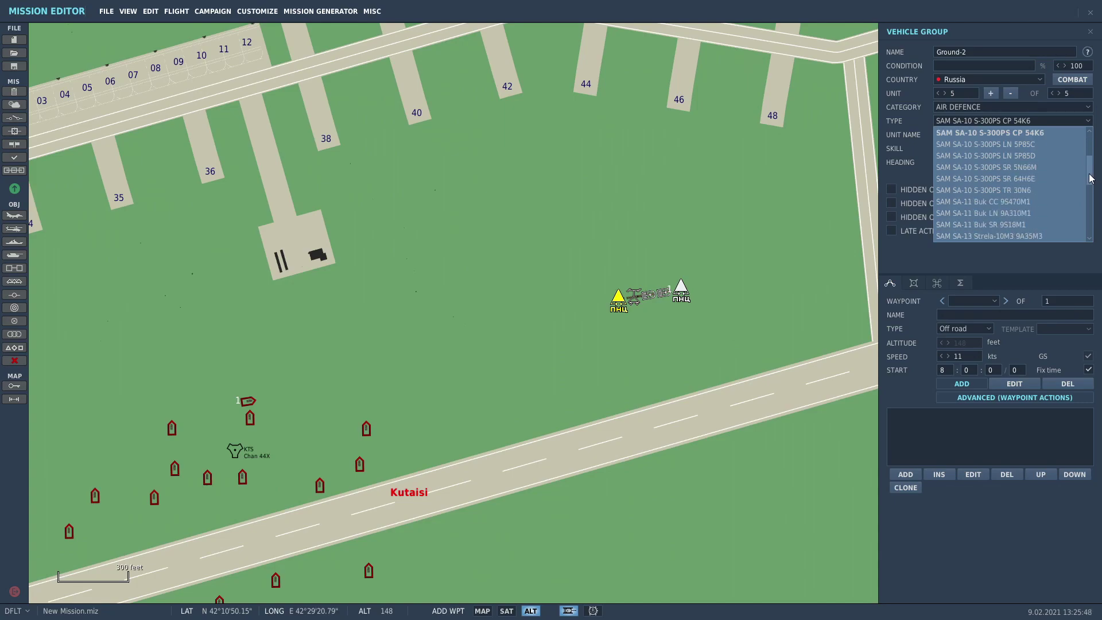
left_click(1033, 192)
- Drag a radar down from the cluster, move two units up-left and shift one upward
key("Escape")
left_click_drag(617, 303, 626, 357)
left_click(565, 256)
left_click_drag(648, 295, 560, 295)
left_click_drag(685, 297, 687, 275)
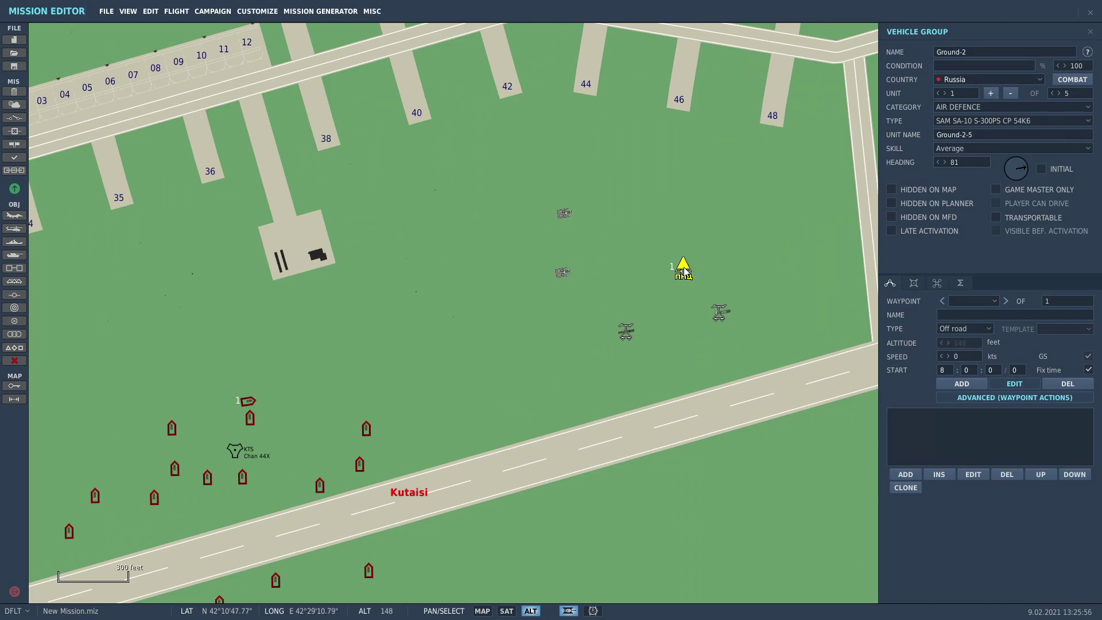
left_click(727, 323)
- Move the right-hand radar further right, pull the lower radar down and nudge the upper launcher
left_click_drag(724, 312, 837, 309)
left_click_drag(628, 334, 630, 366)
left_click_drag(573, 211, 576, 207)
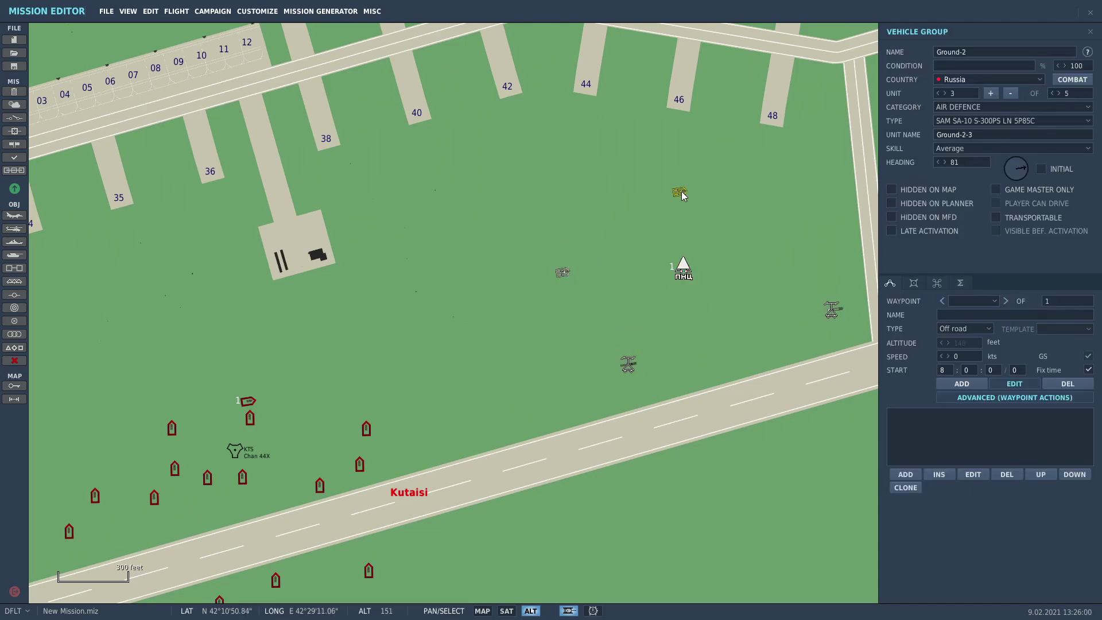
left_click(786, 339)
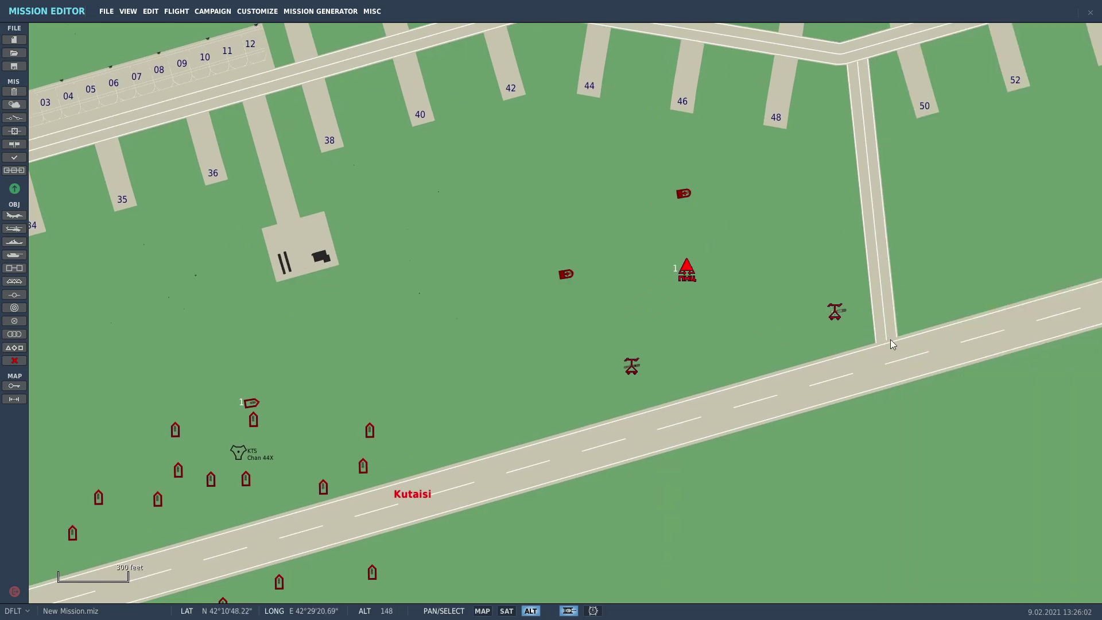
scroll(760, 332, "down", 8)
scroll(793, 267, "down", 10)
scroll(735, 336, "down", 6)
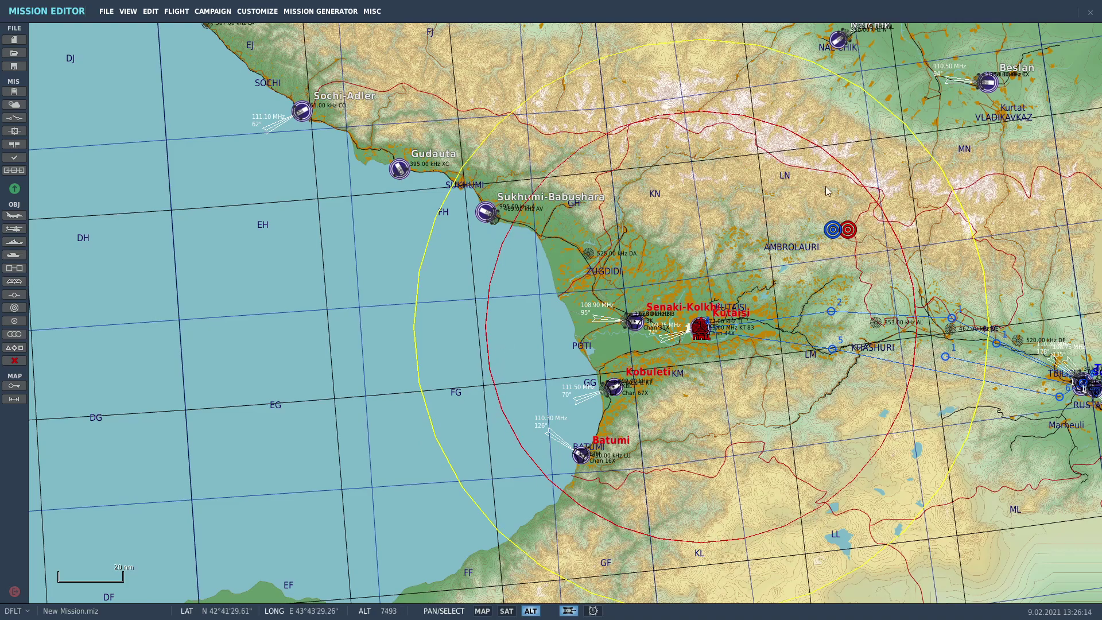
scroll(712, 362, "up", 10)
scroll(655, 254, "up", 10)
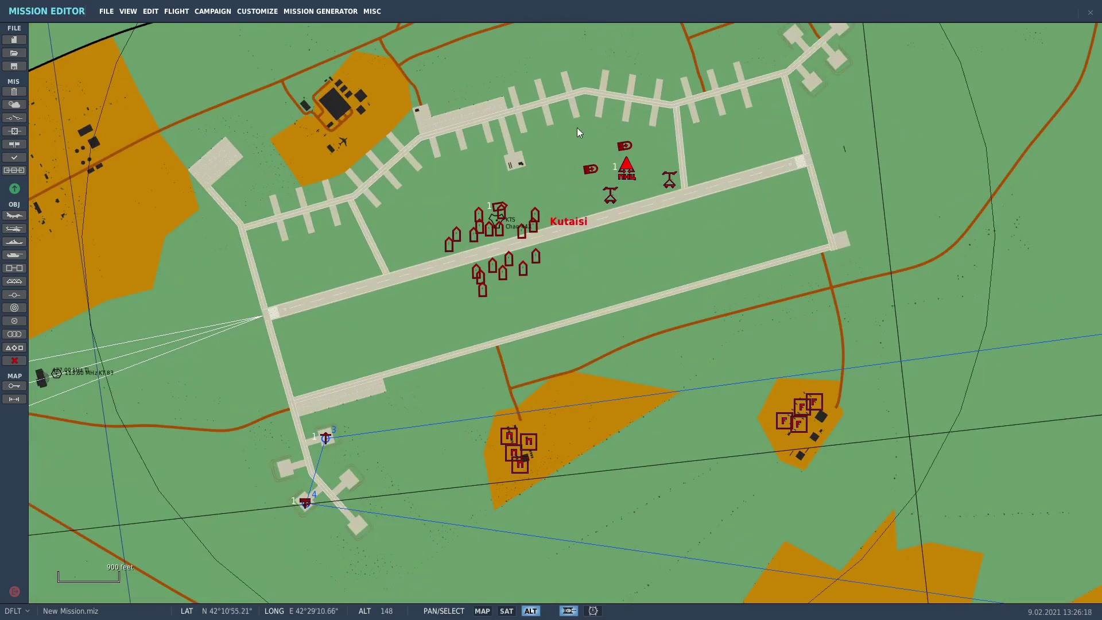
- Select the Ground-2 SA-10 group on the map and choose Excellent as its skill
left_click(628, 173)
left_click(681, 248)
left_click(617, 181)
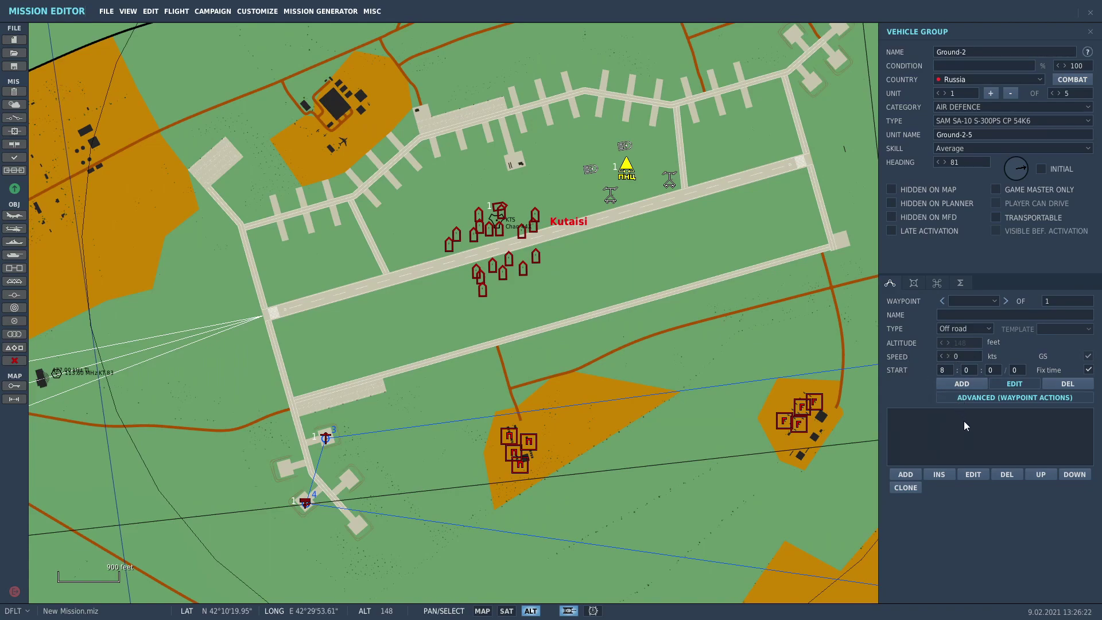
left_click(959, 149)
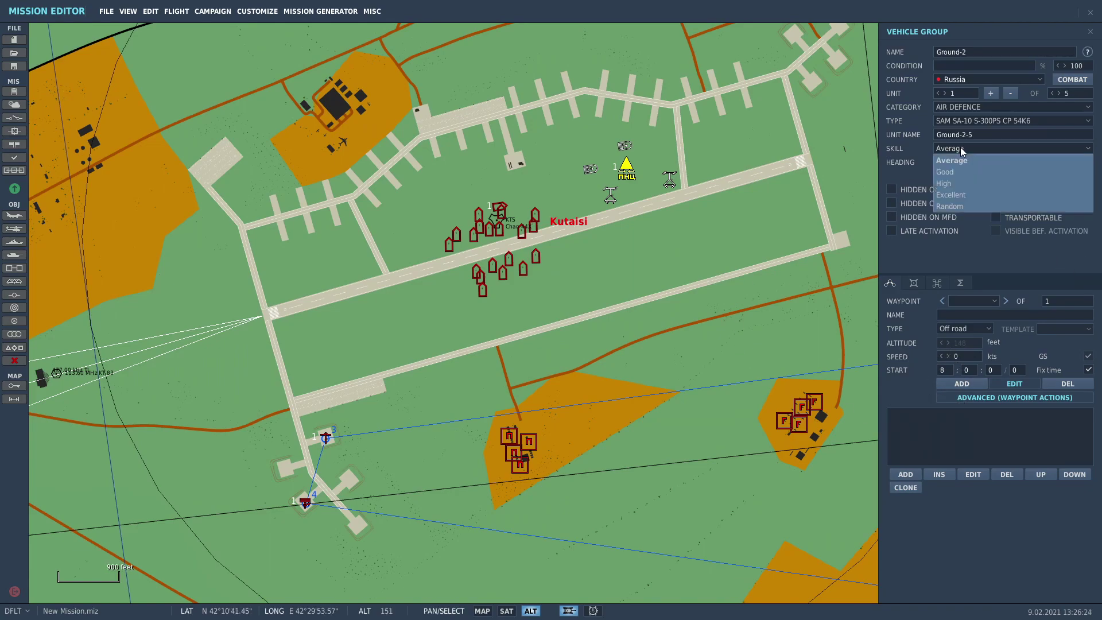
left_click(977, 196)
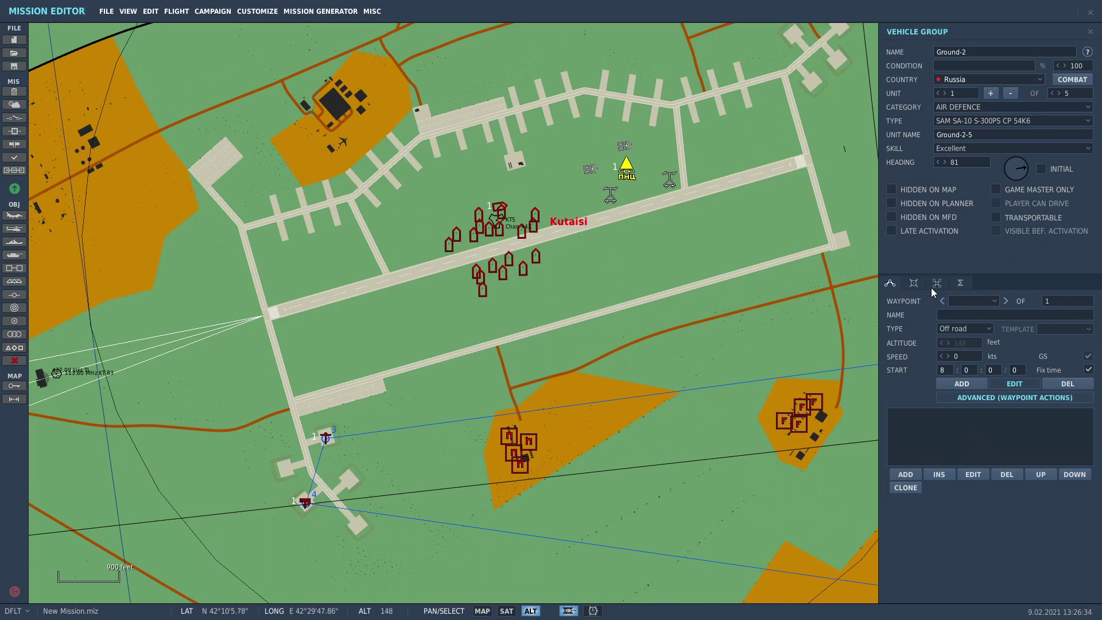
- Choose GRC_Autumn as the command post vehicle's paint scheme, then return to the route settings
left_click(914, 283)
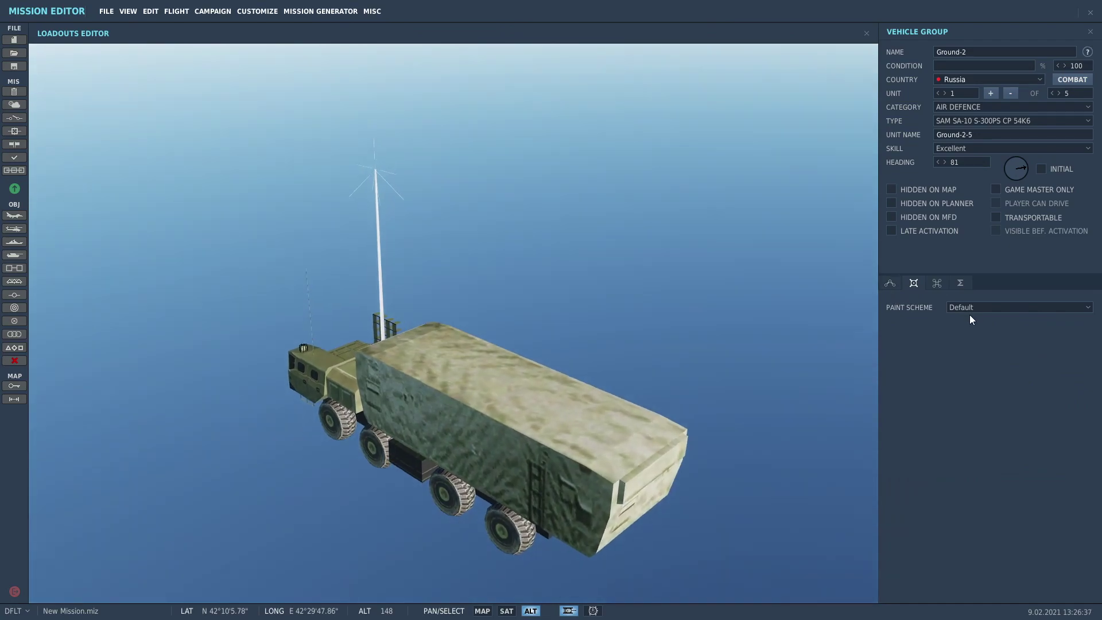
left_click(970, 310)
left_click(980, 343)
left_click(971, 307)
left_click(913, 285)
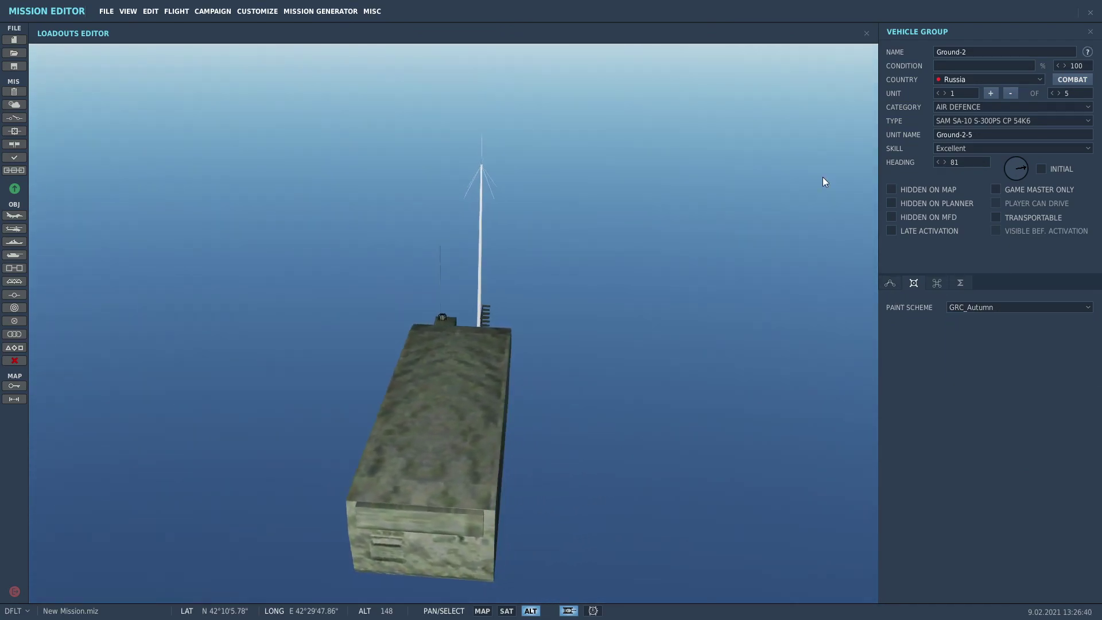
left_click(889, 283)
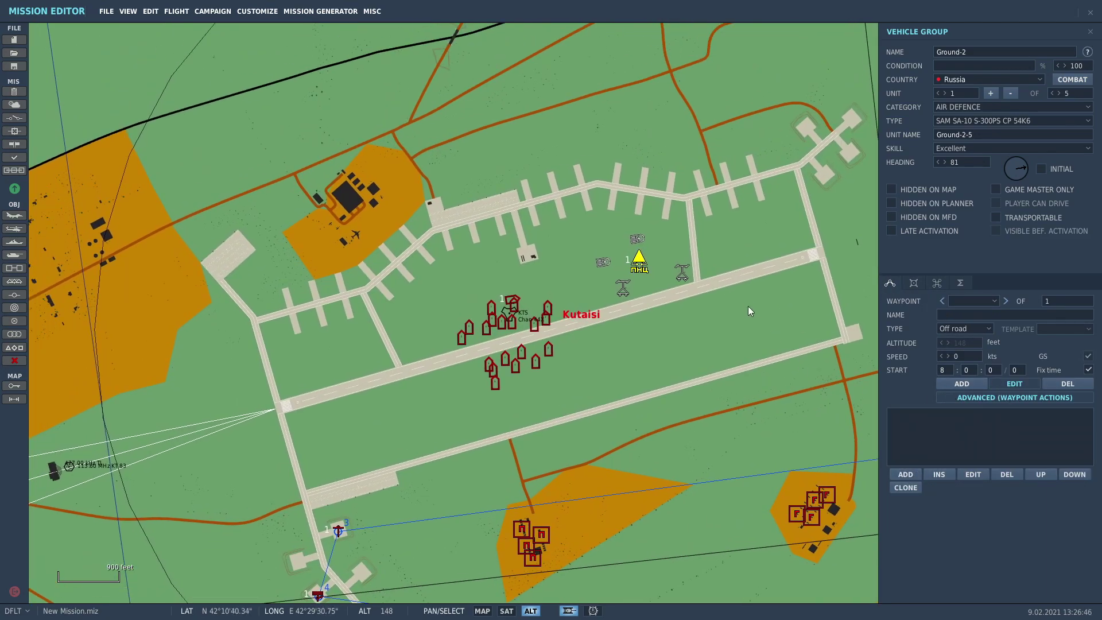
- Add a new waypoint action and browse the Perform Task, Start Enroute Task and Perform Command types
left_click_drag(603, 274, 597, 311)
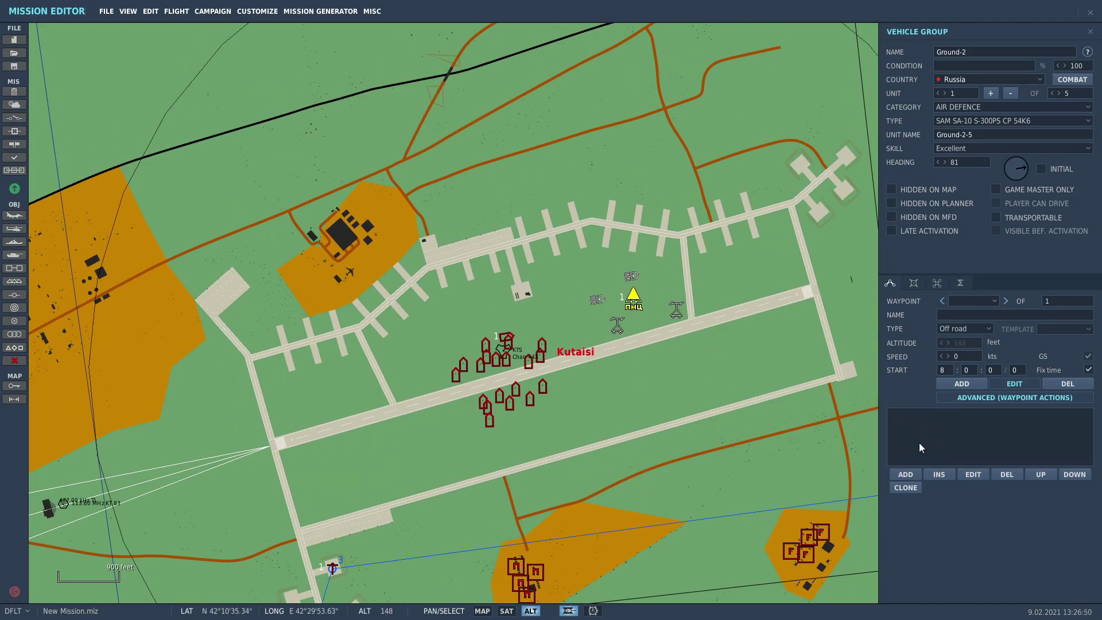
left_click(905, 474)
left_click(754, 262)
left_click(755, 269)
left_click(757, 276)
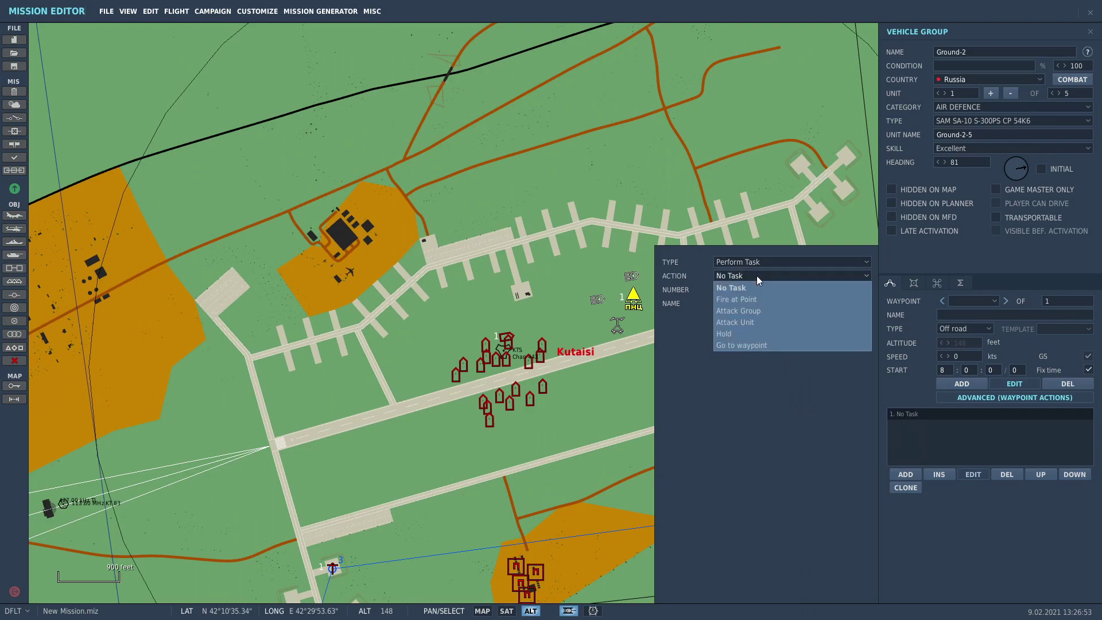
left_click(764, 261)
left_click(763, 284)
left_click(764, 264)
left_click(760, 297)
left_click(761, 276)
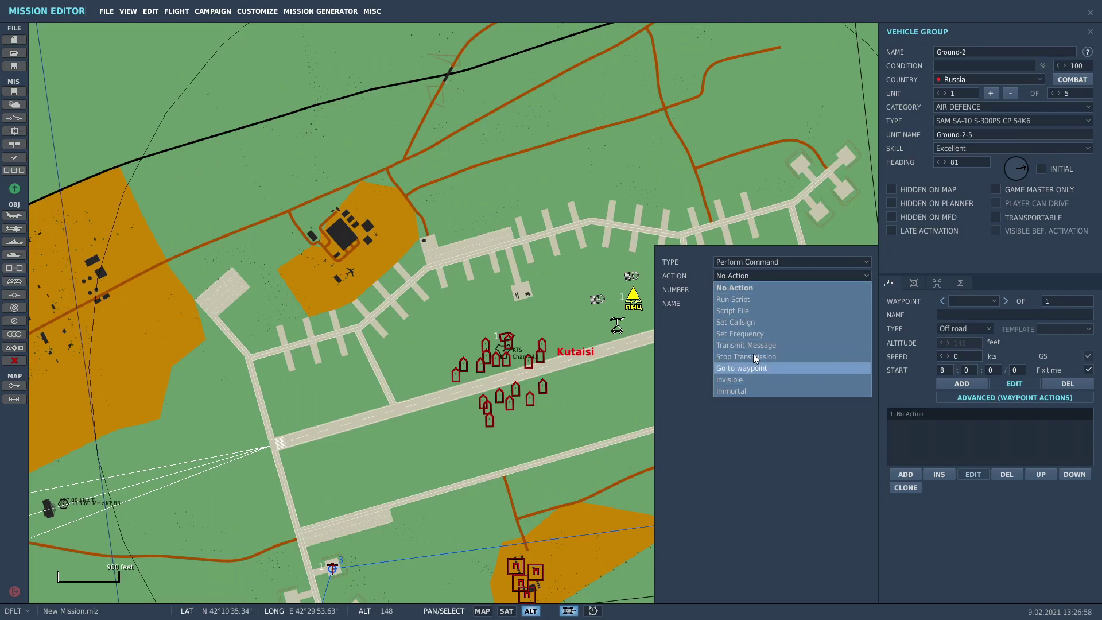
- Set the action type to Set Option with the ROE option, ready to pick its value
left_click(763, 262)
left_click(769, 308)
left_click(768, 276)
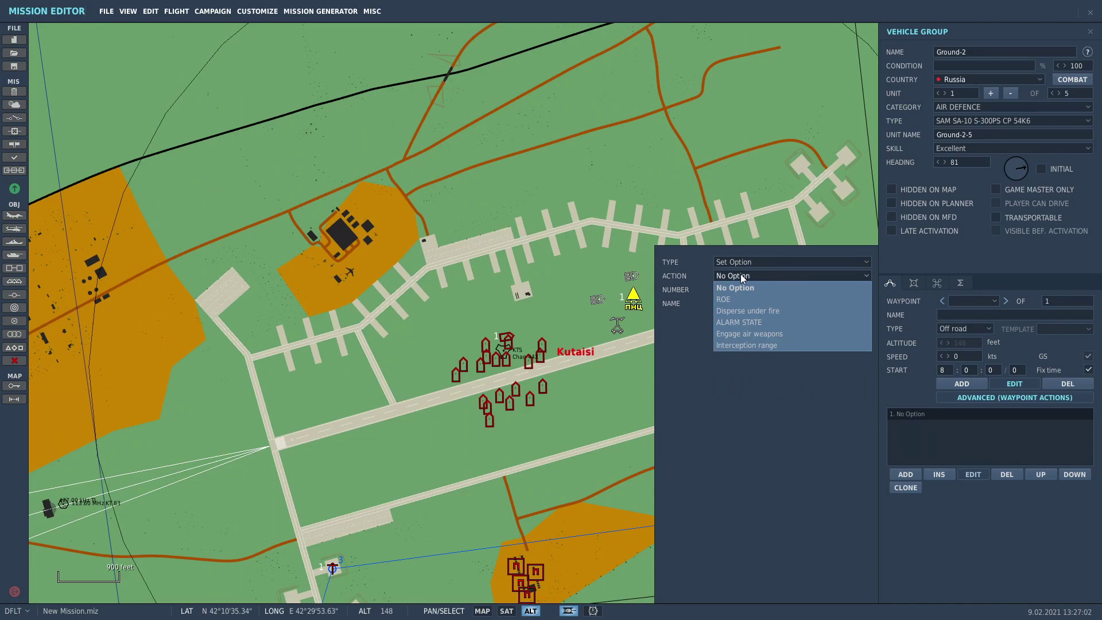
left_click(766, 303)
left_click(747, 346)
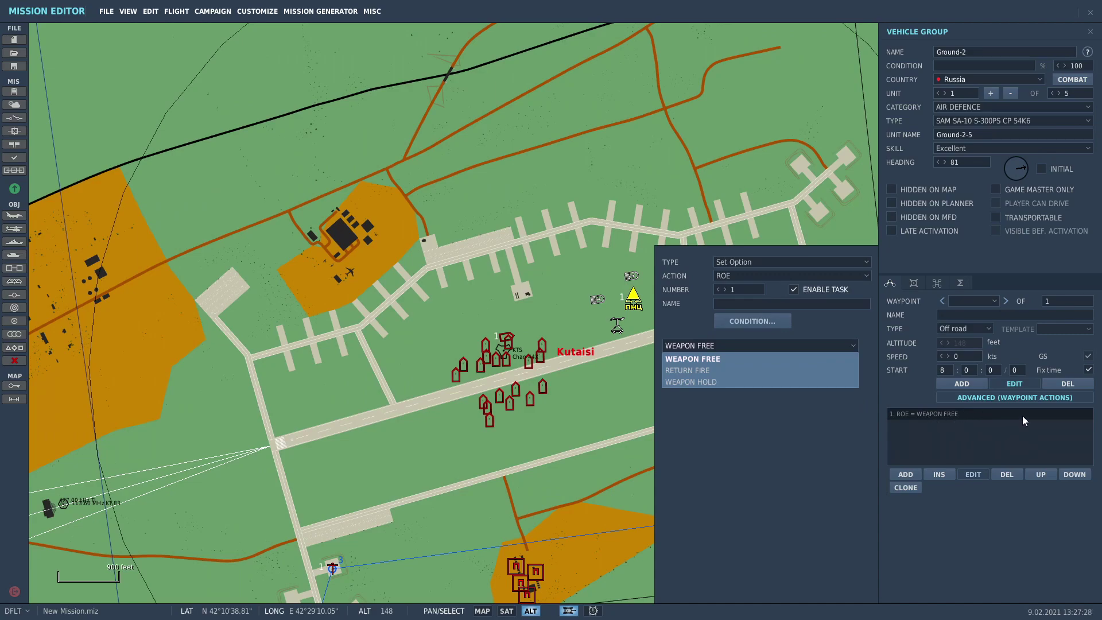
- Switch the option to ALARM STATE and set its value to RED state
left_click(774, 275)
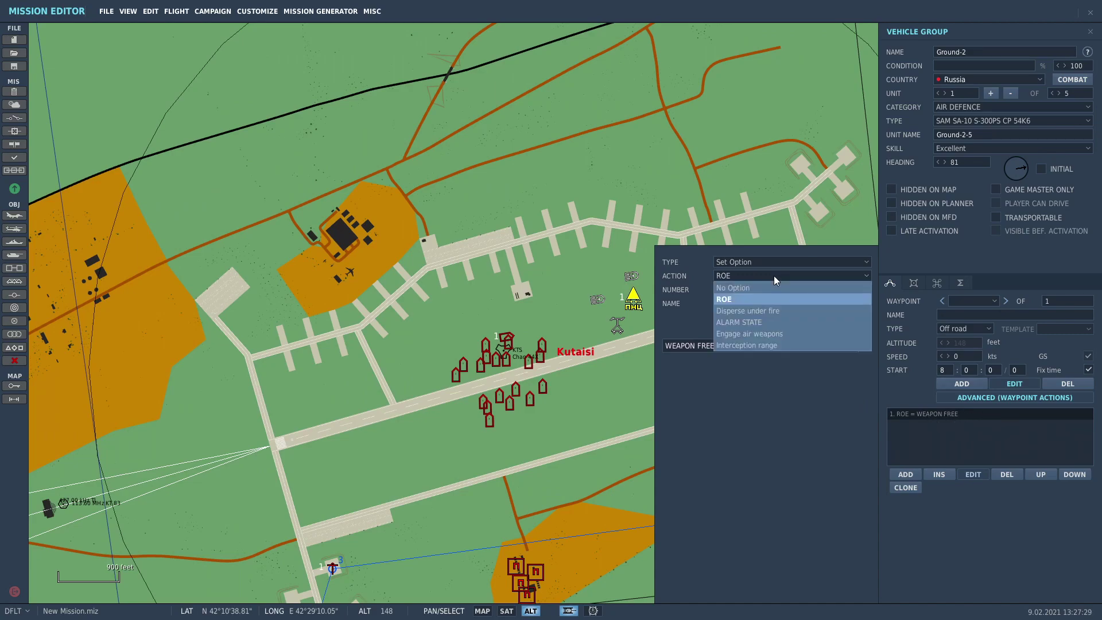
left_click(759, 321)
left_click(757, 345)
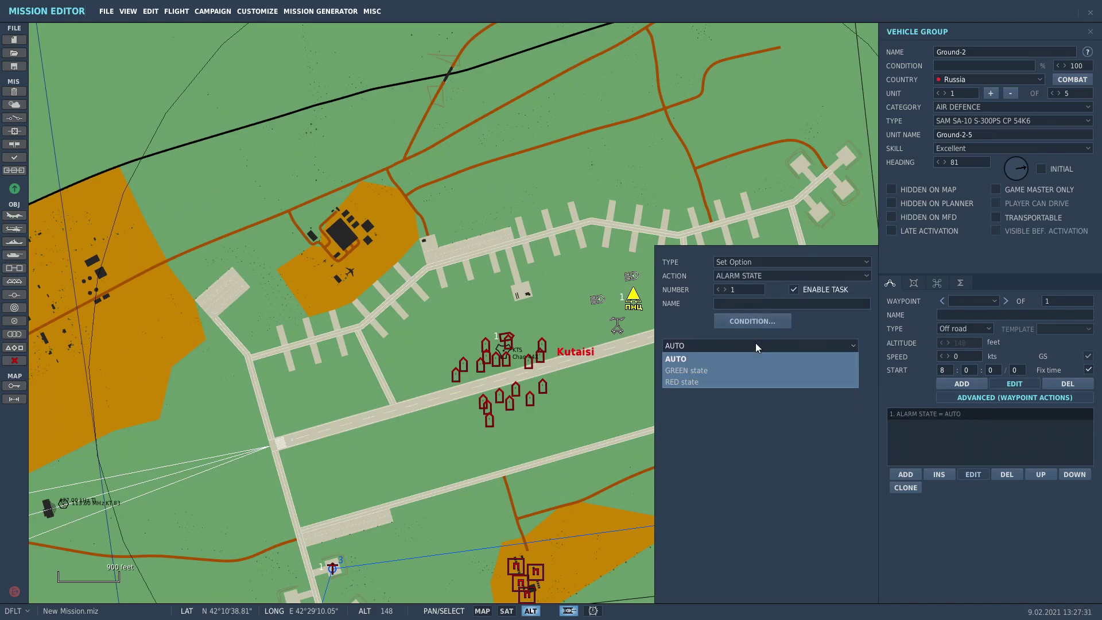
left_click(718, 370)
left_click_drag(628, 364, 568, 388)
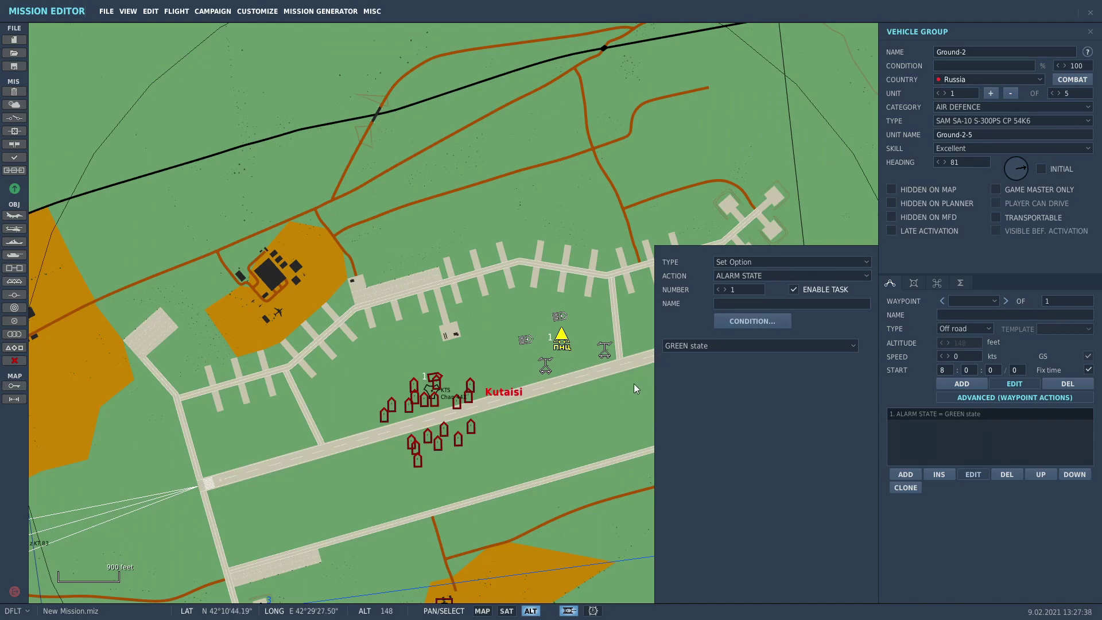
left_click_drag(591, 376, 568, 368)
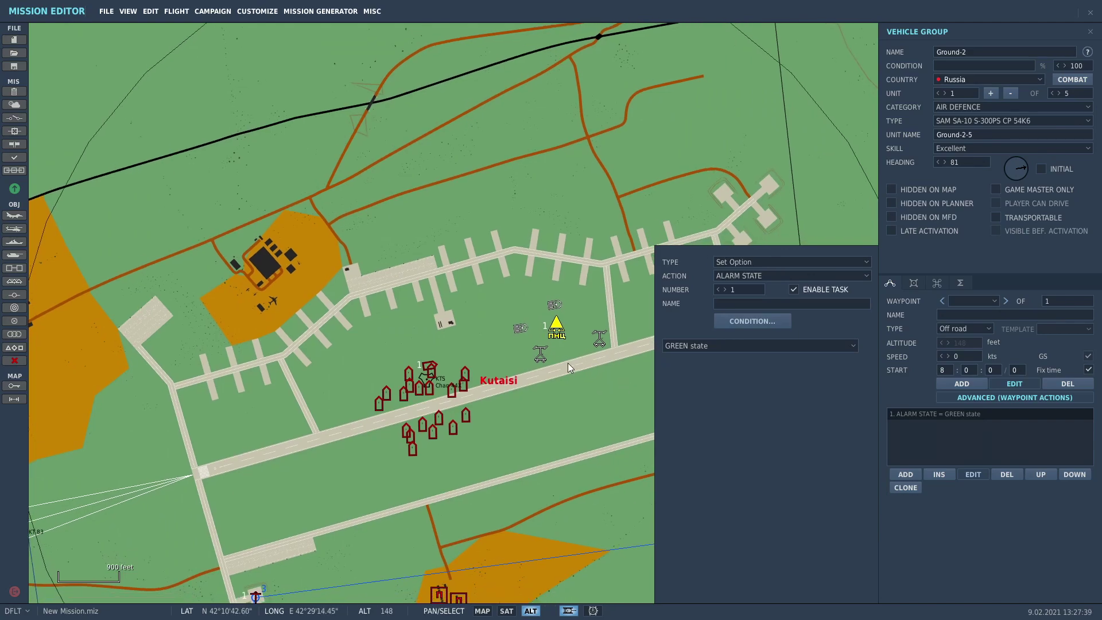
left_click(672, 344)
left_click(697, 385)
- Briefly try AUTO, then restore RED state, leaving the waypoint type as Off road
scroll(475, 390, "down", 5)
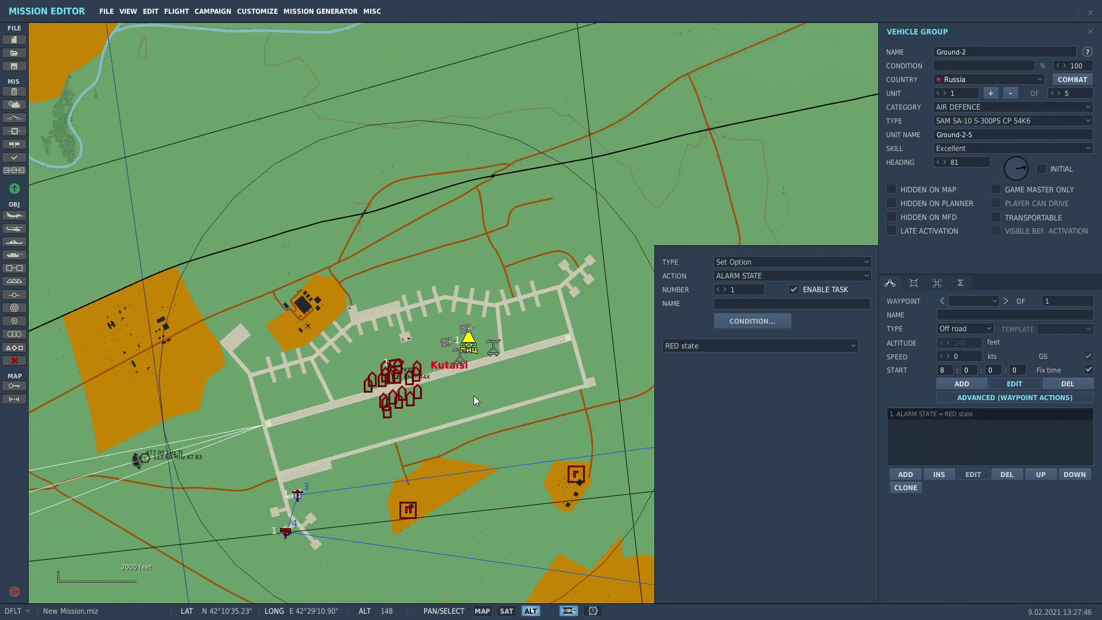
scroll(441, 366, "up", 7)
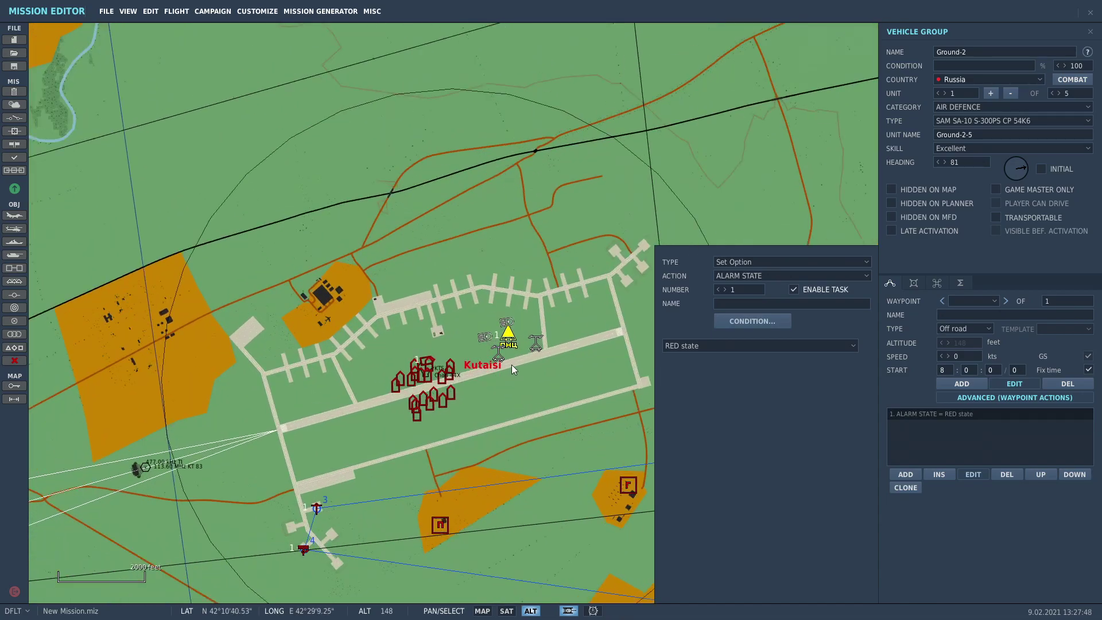
left_click(697, 345)
left_click(677, 359)
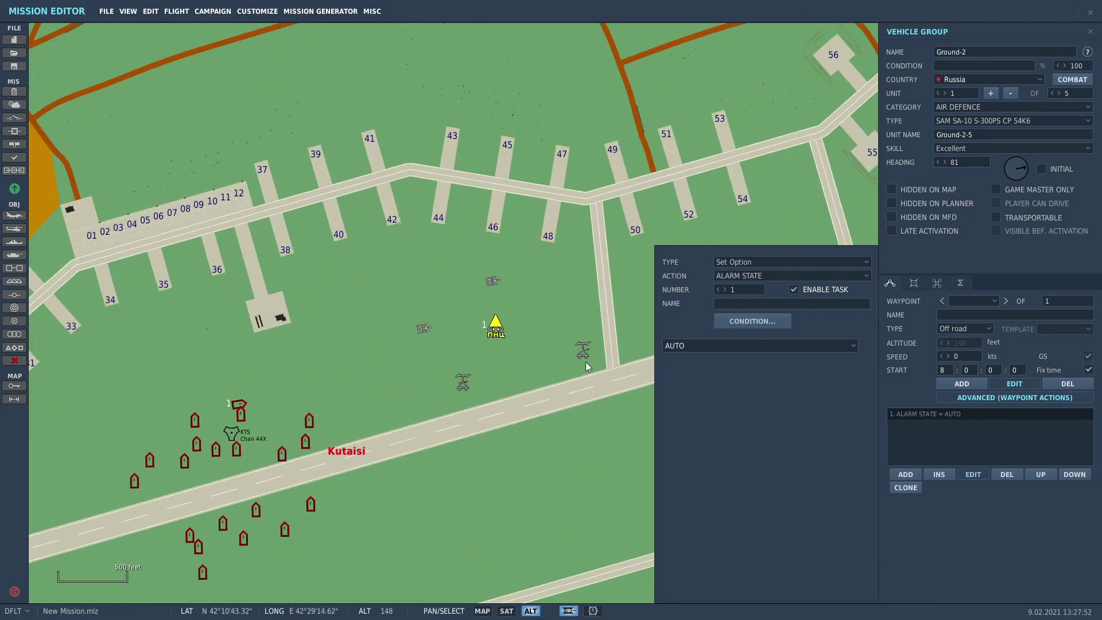
scroll(421, 332, "down", 3)
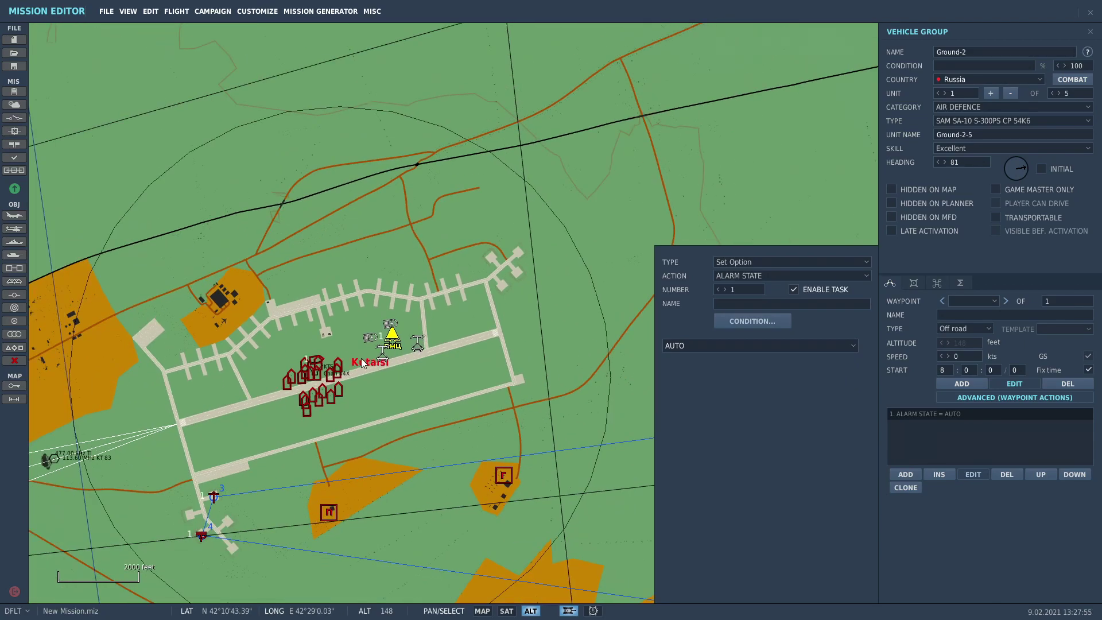
scroll(386, 343, "up", 3)
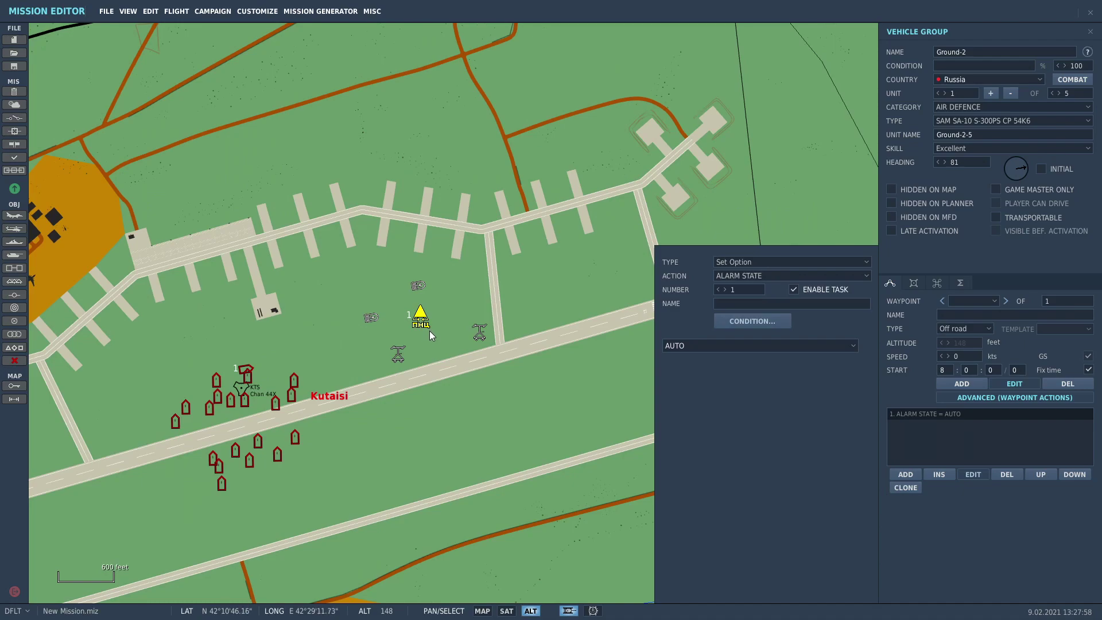
left_click(714, 345)
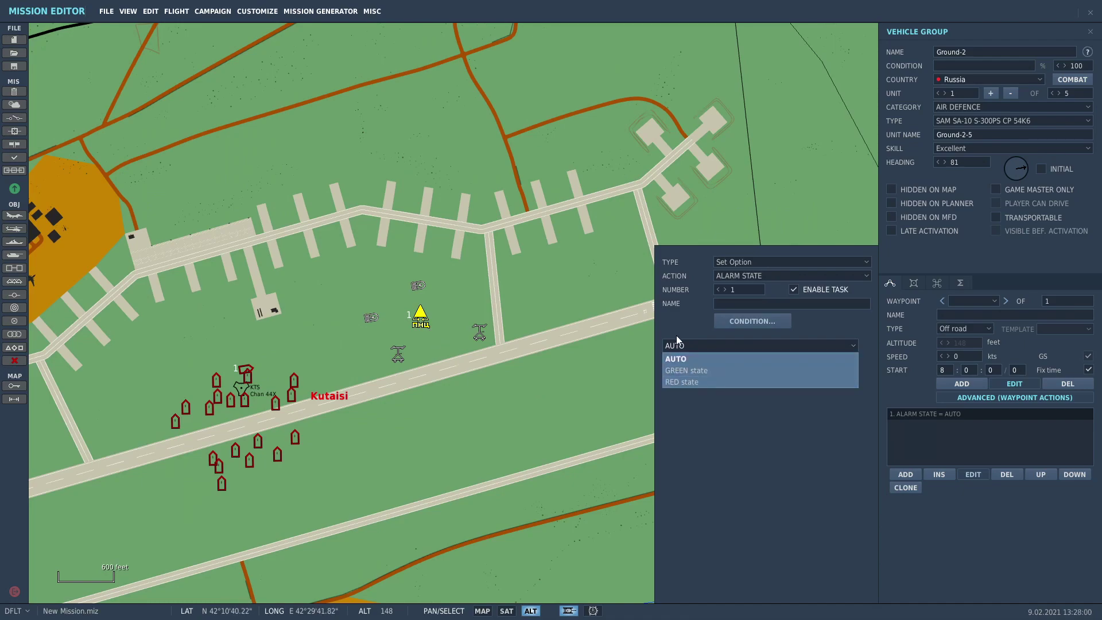
left_click(706, 382)
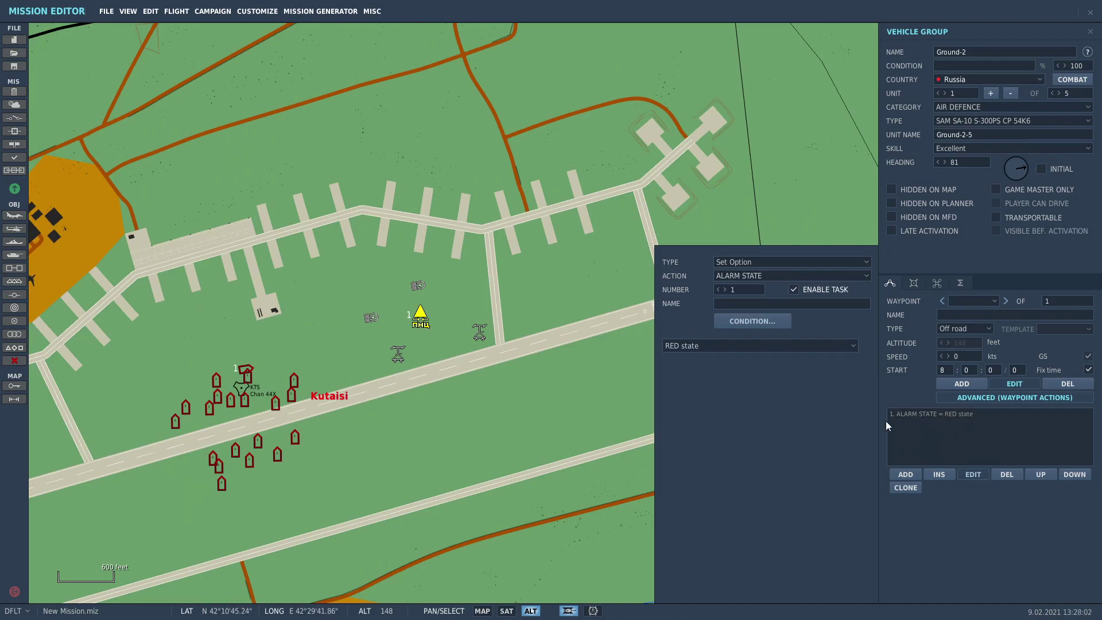
scroll(579, 324, "down", 3)
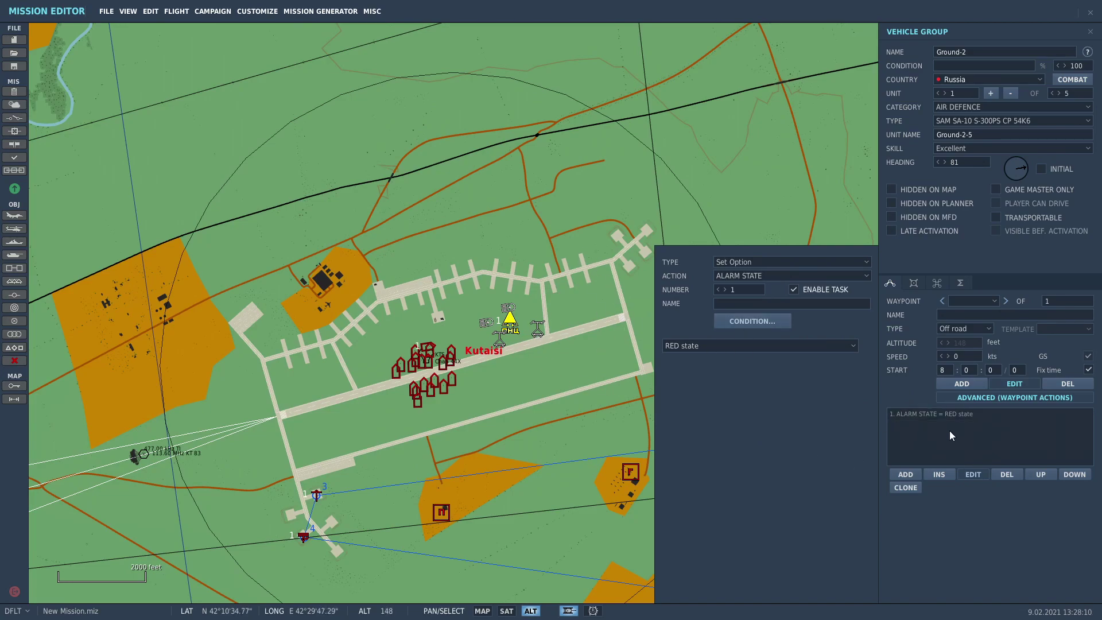
left_click(970, 329)
left_click(970, 328)
- Close the SA-10 action editor, glancing at the group summary and 3-D model
left_click(960, 283)
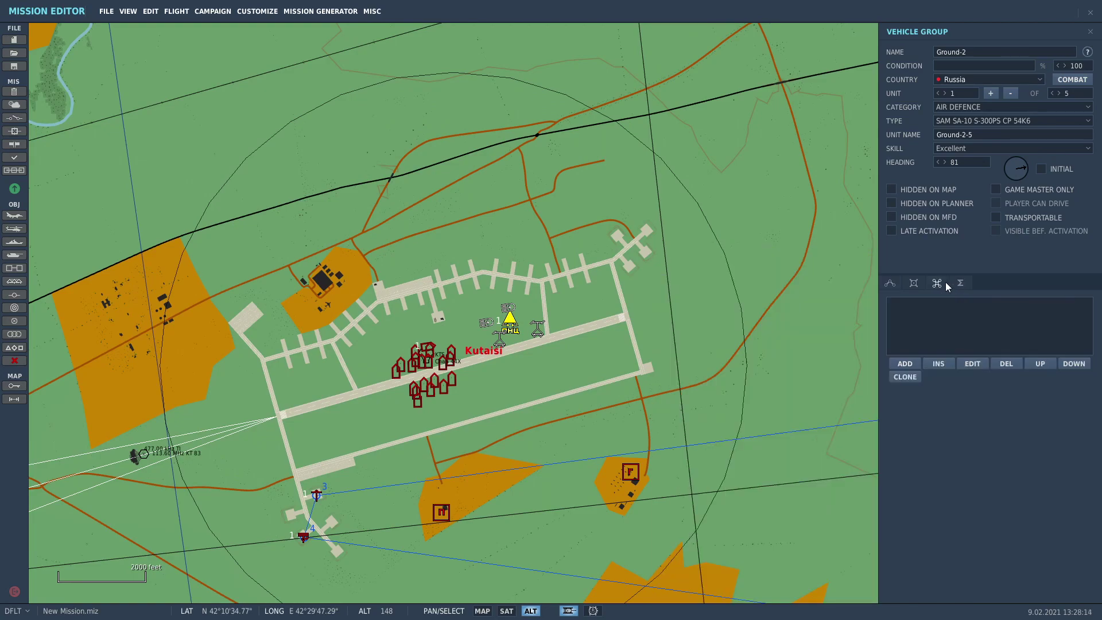
left_click(914, 283)
left_click(890, 283)
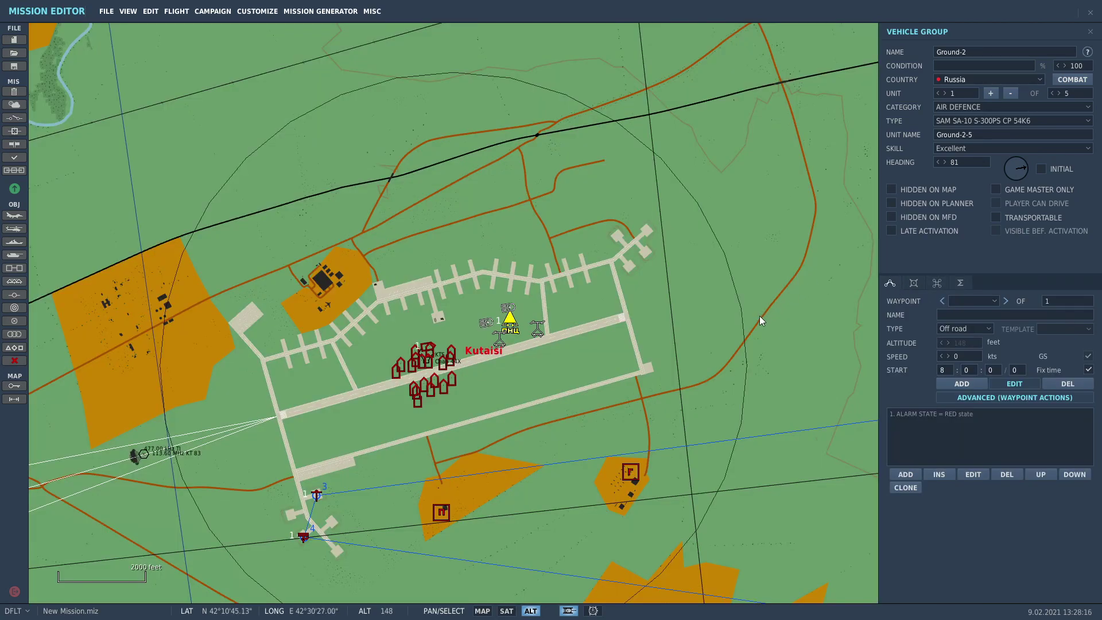
- Open player flight Aerial-1-1 from the Unit List and view its summary: 239 nm, 0:47:29
left_click(14, 347)
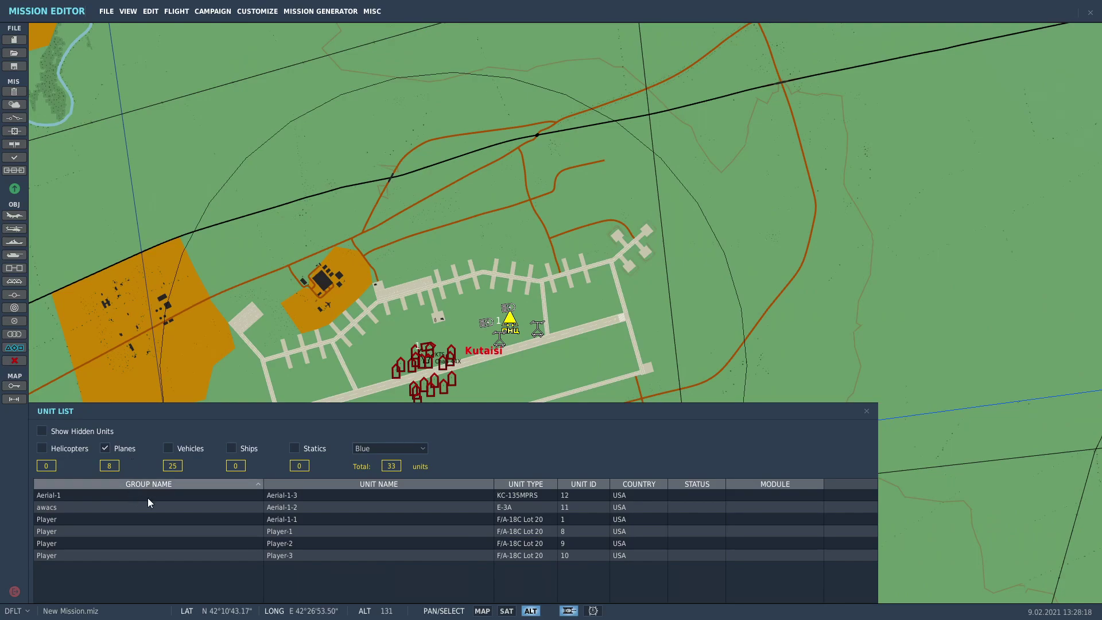
left_click(379, 519)
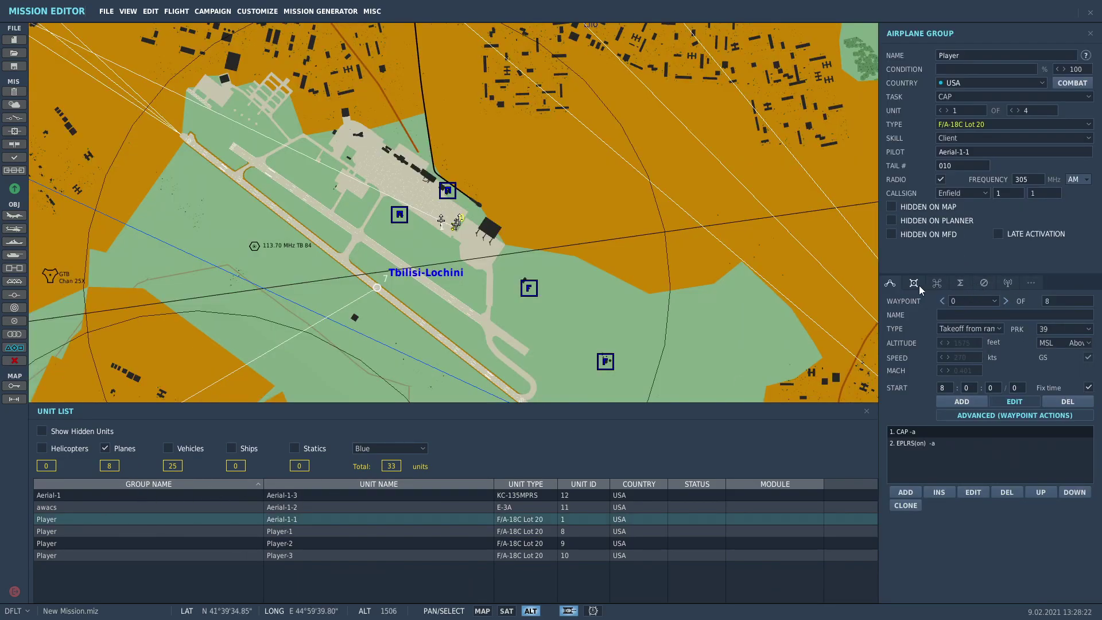
left_click(937, 284)
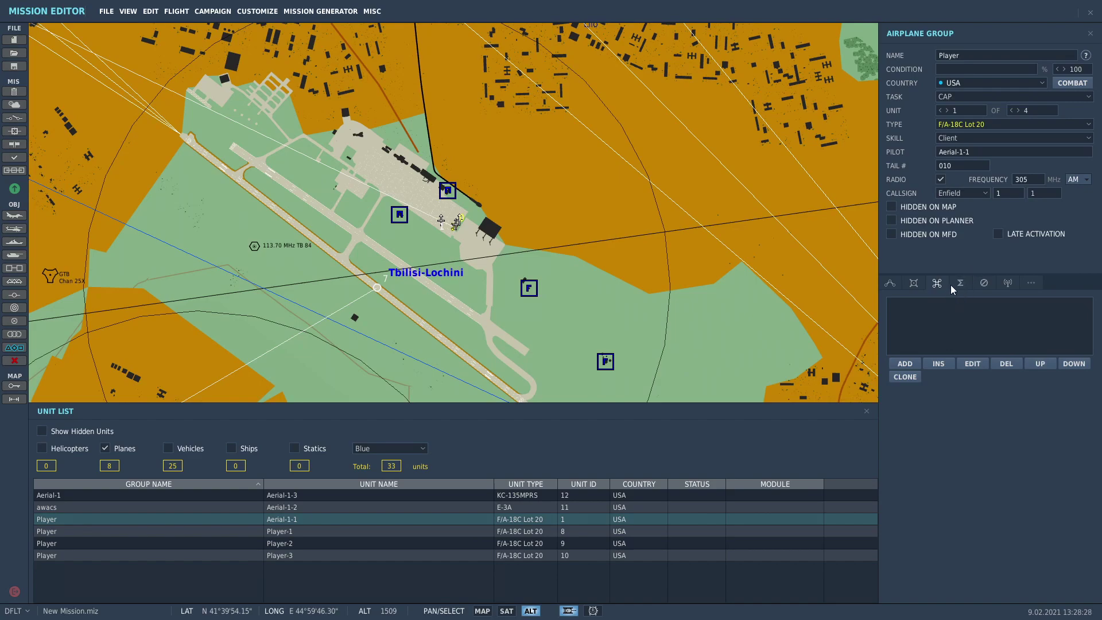
left_click(960, 285)
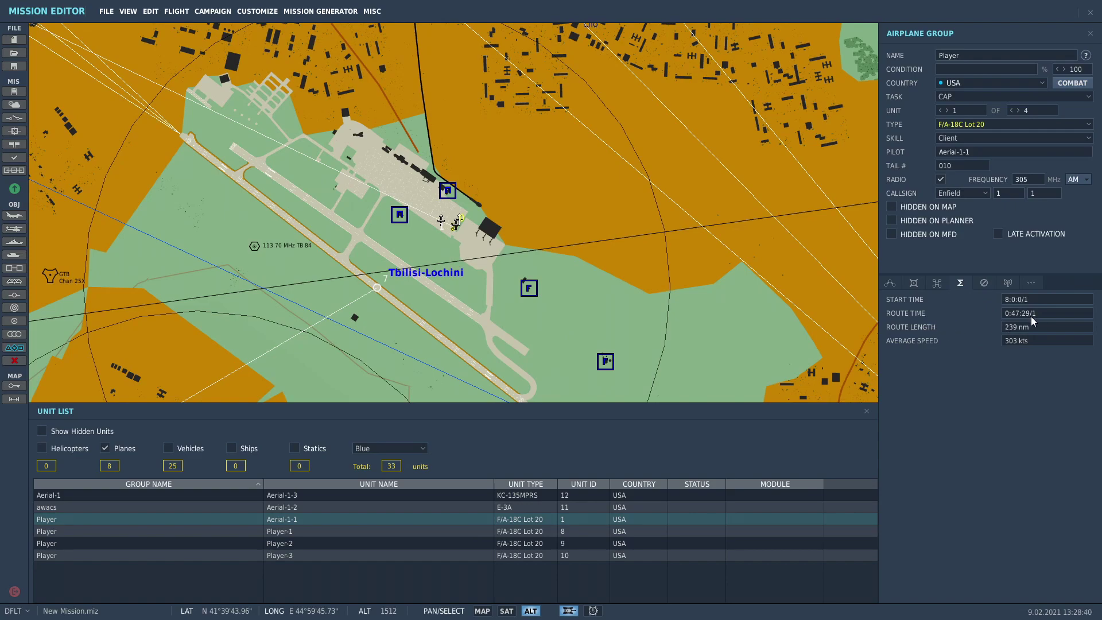
scroll(364, 259, "down", 2)
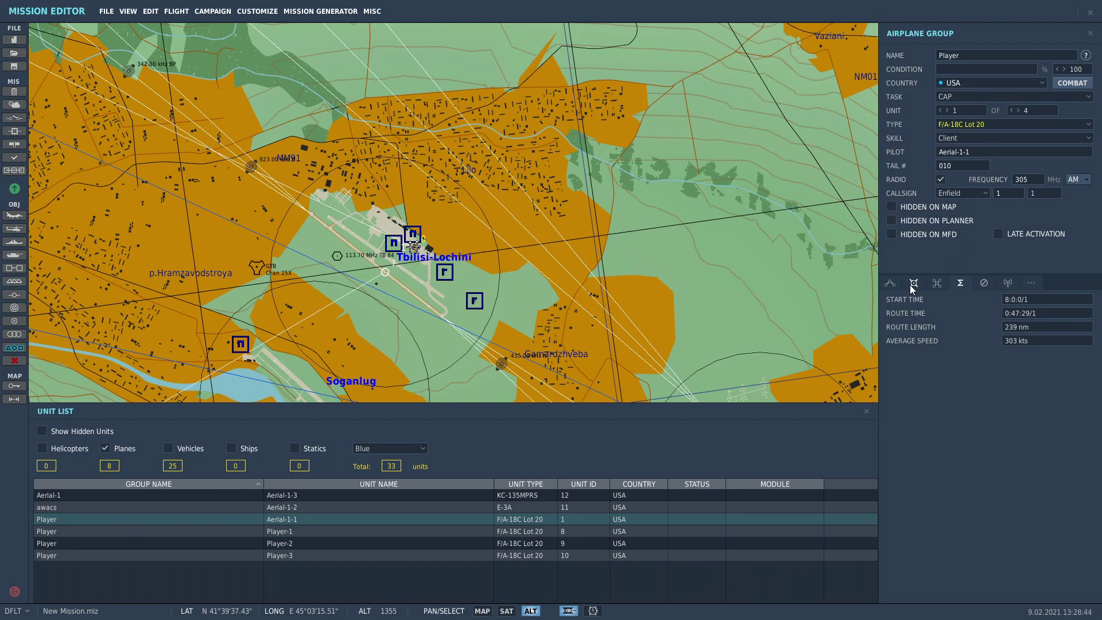
left_click(890, 283)
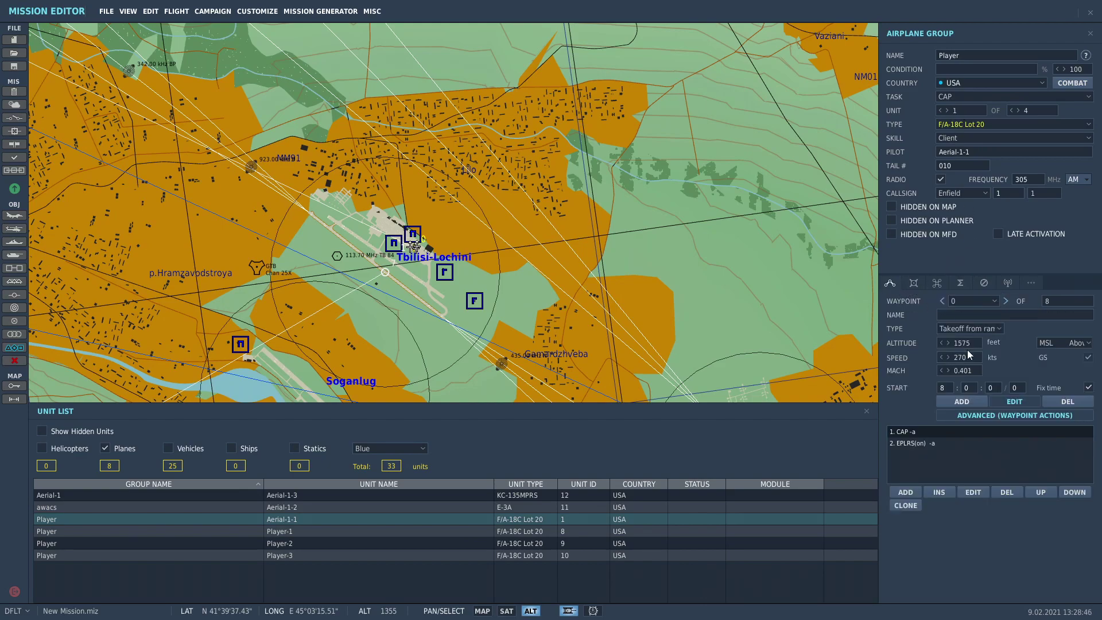
left_click(1005, 301)
left_click(1006, 301)
left_click(1005, 301)
left_click(1005, 301)
left_click(942, 302)
left_click(942, 302)
left_click(996, 302)
left_click(1002, 301)
left_click(961, 283)
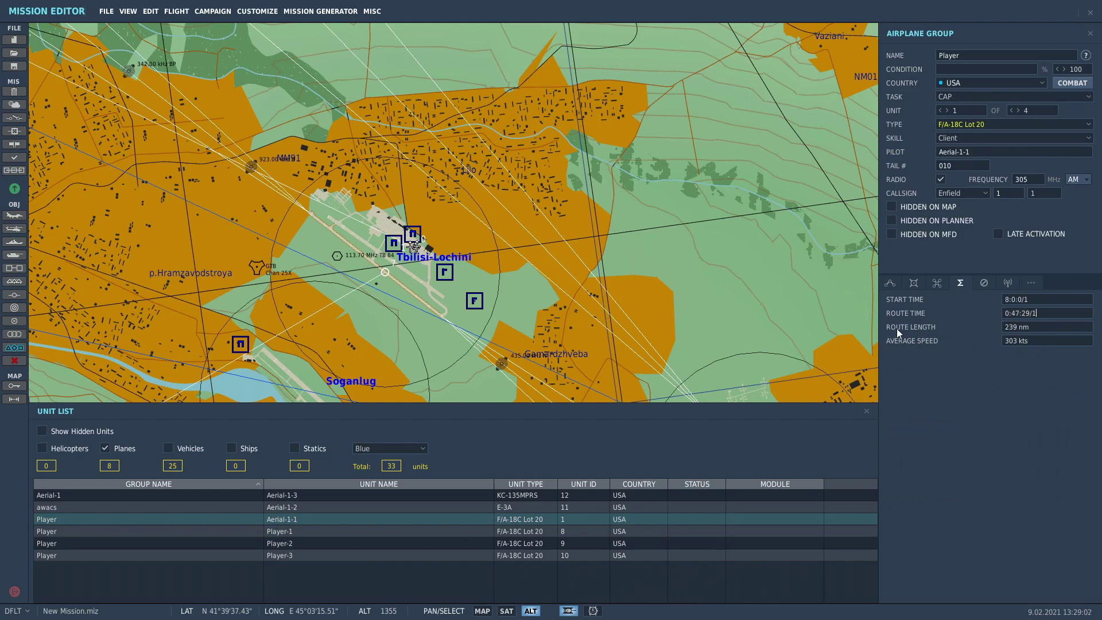
scroll(459, 275, "down", 6)
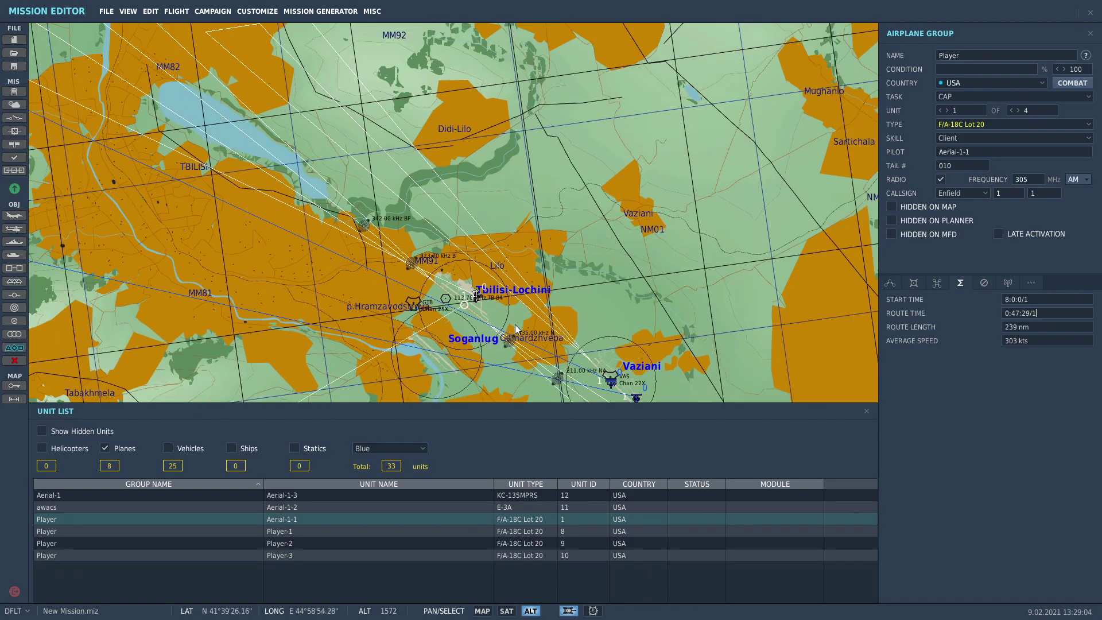
left_click_drag(460, 265, 579, 346)
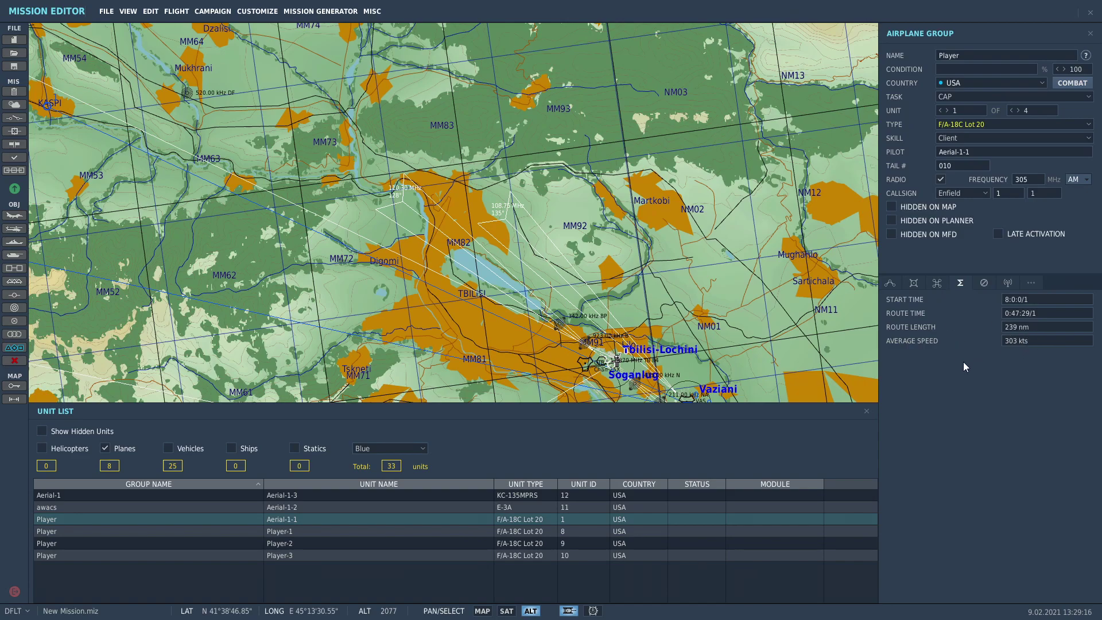
- Review the F/A-18C flight's random failures and radio channel frequencies
left_click(980, 283)
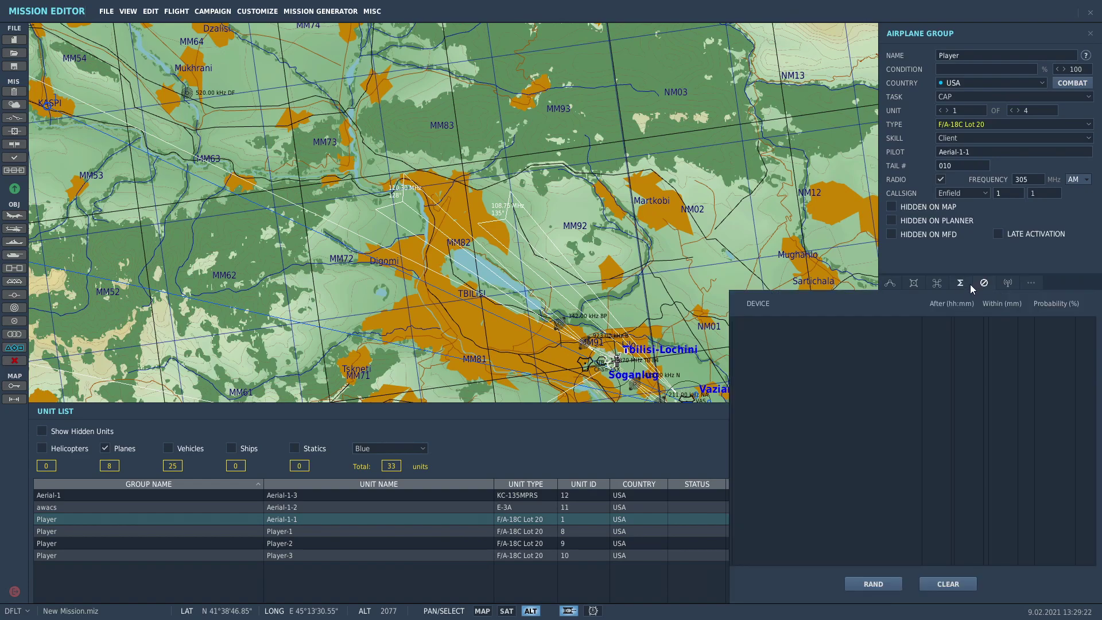
left_click(1008, 284)
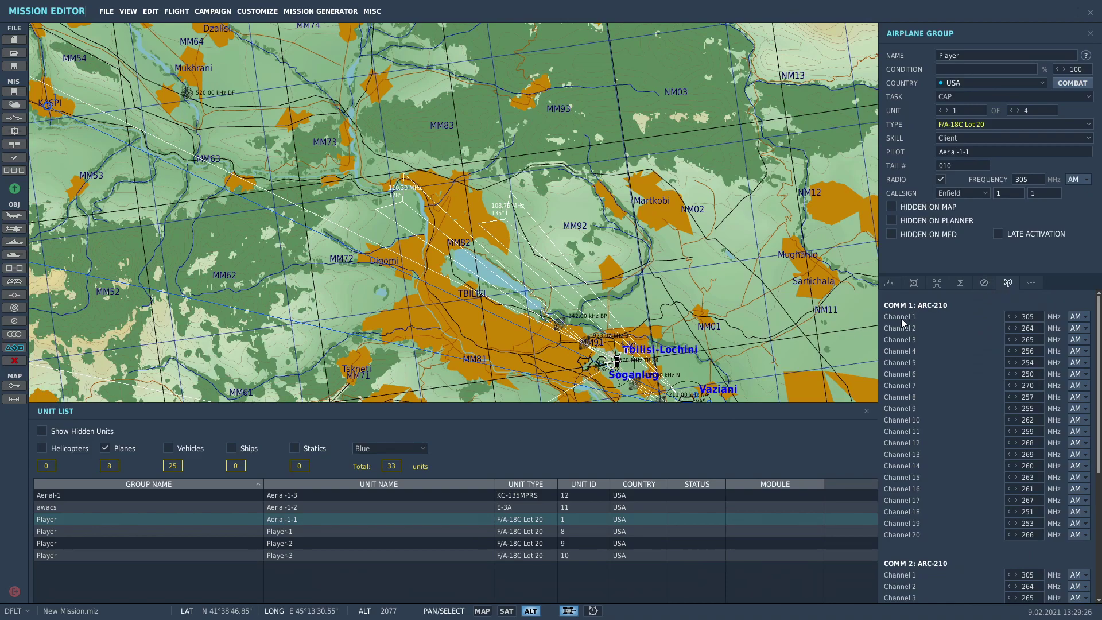
right_click_drag(750, 290, 746, 256)
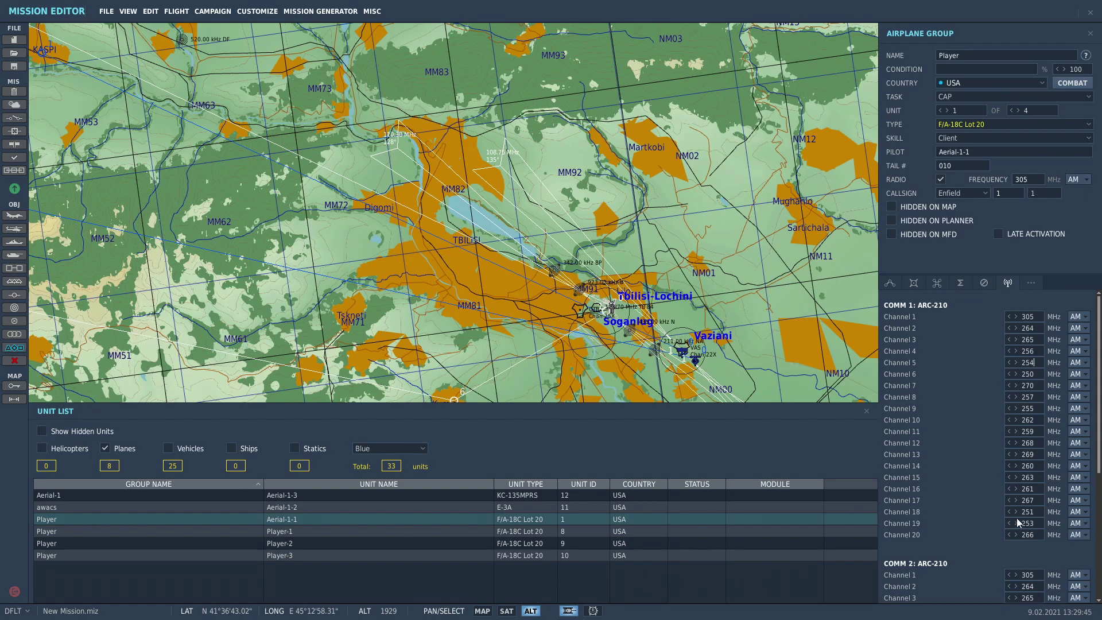
left_click_drag(707, 327, 726, 307)
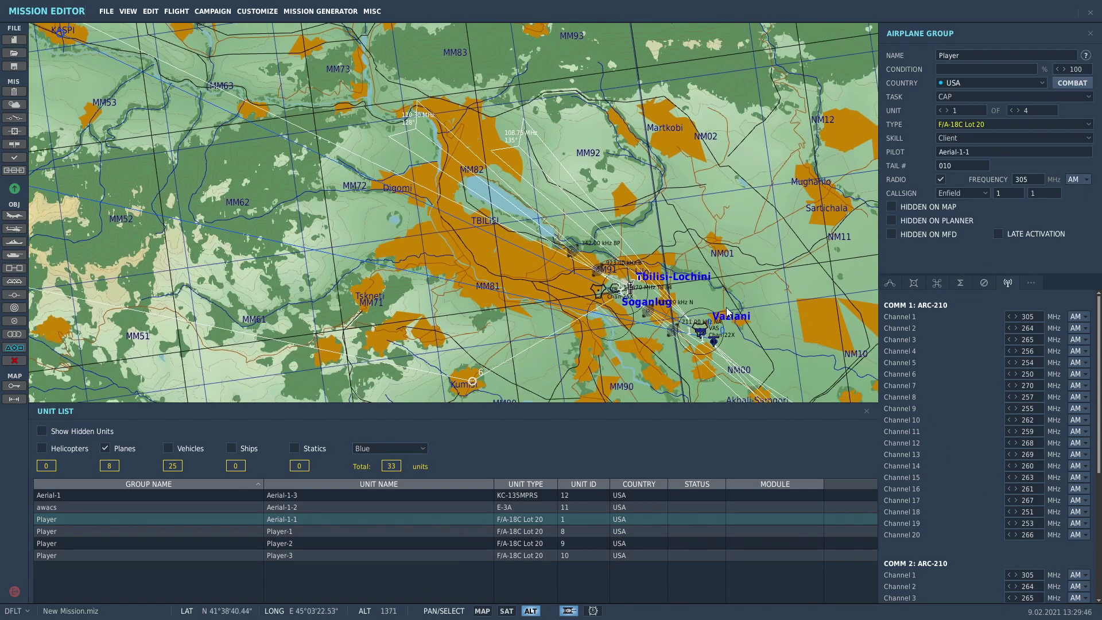
- Close the group and unit list panels and open the Tbilisi-Lochini airport warehouse
scroll(635, 335, "up", 4)
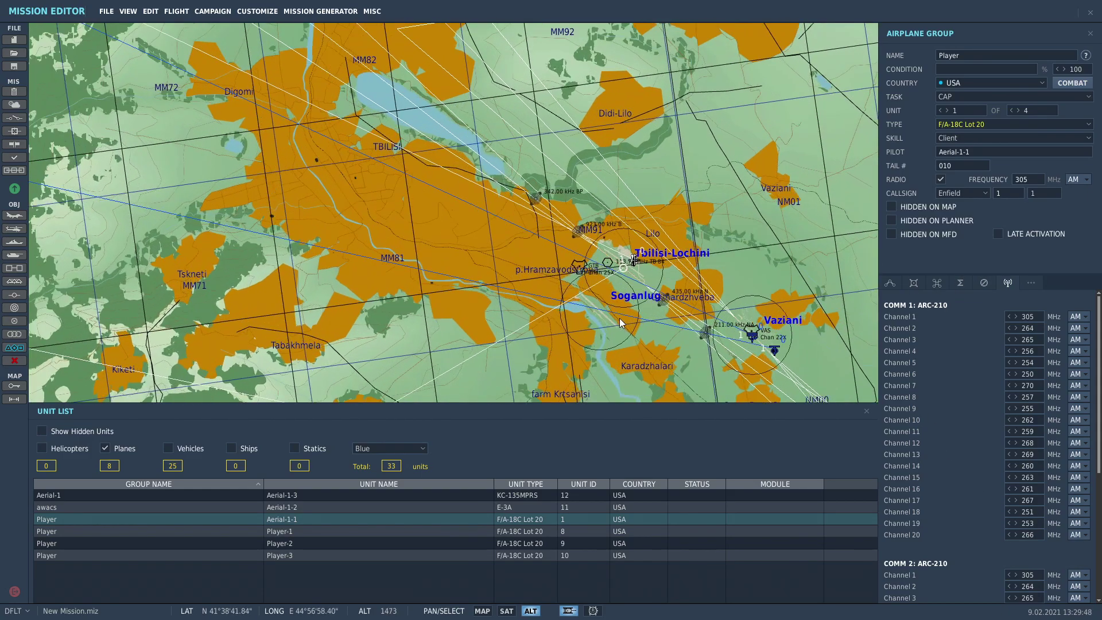
scroll(626, 321, "up", 6)
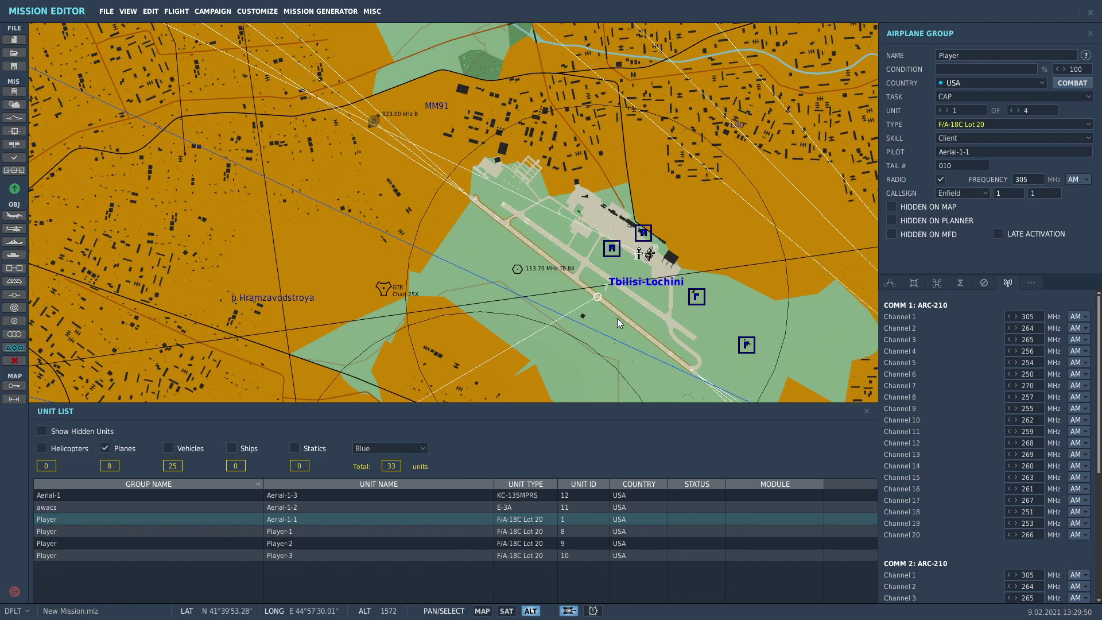
left_click(528, 263)
left_click(631, 271)
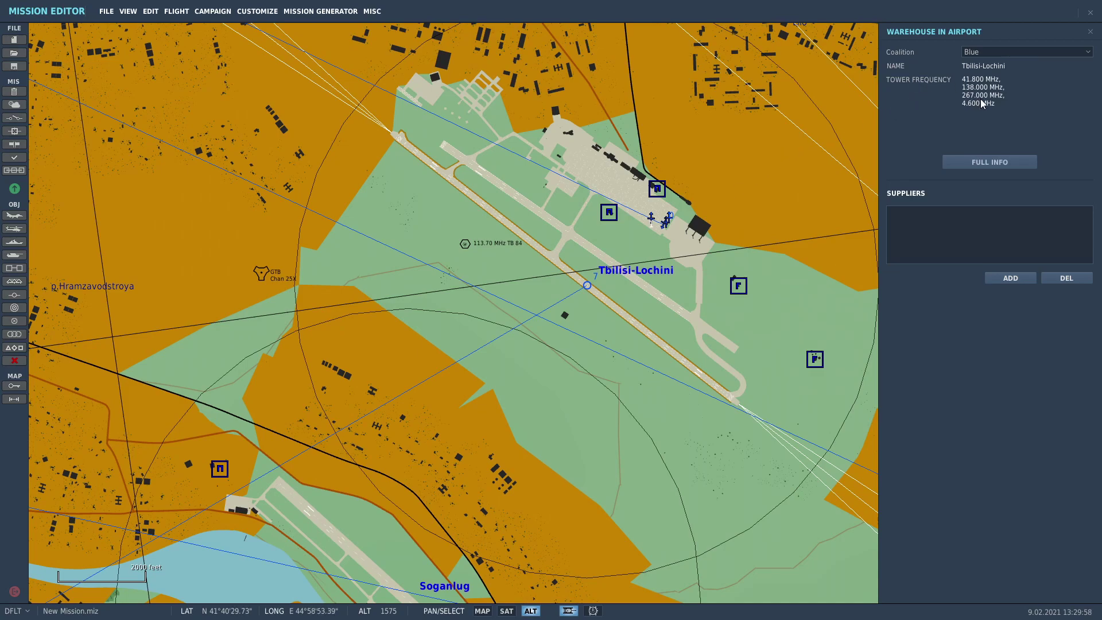
- Select the Player F/A-18C group, show its radio presets and enter 264 for COMM 1
left_click(645, 228)
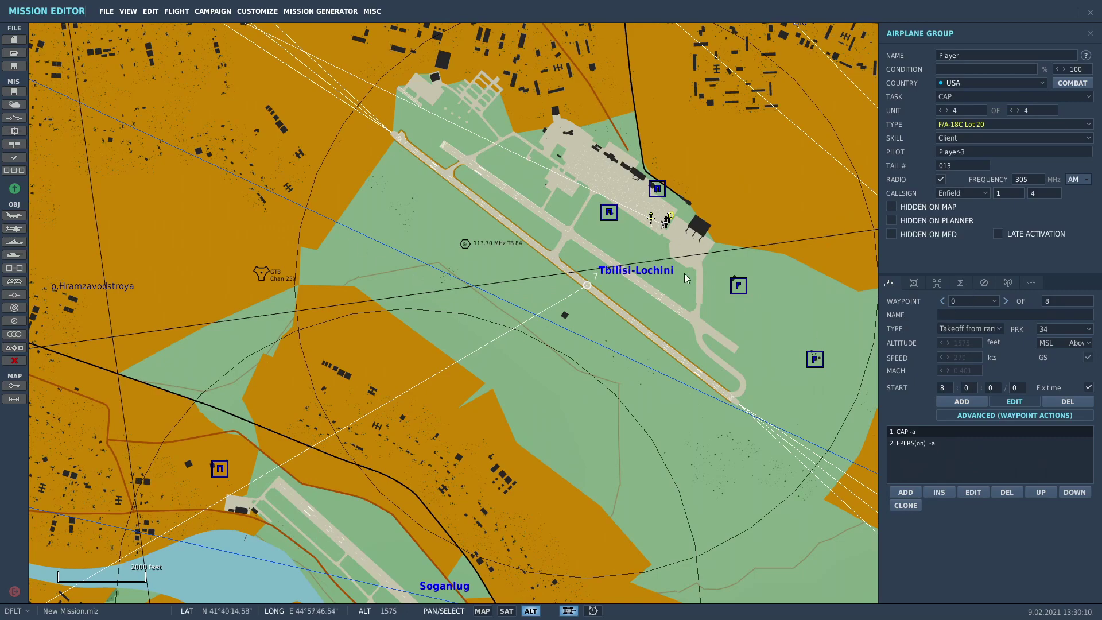
left_click(960, 283)
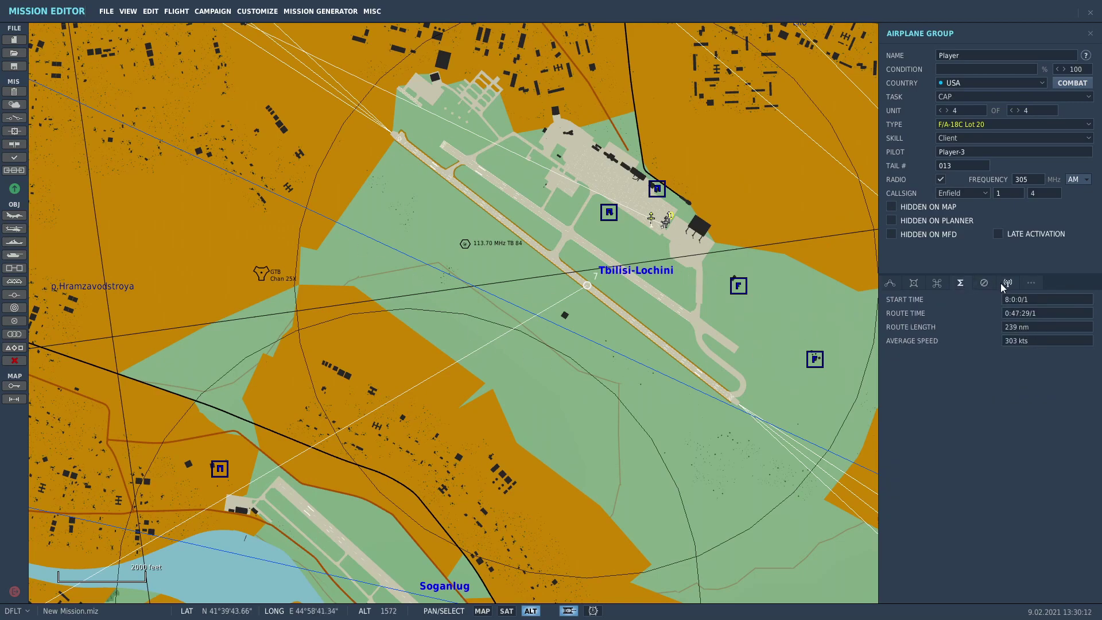
left_click(1005, 284)
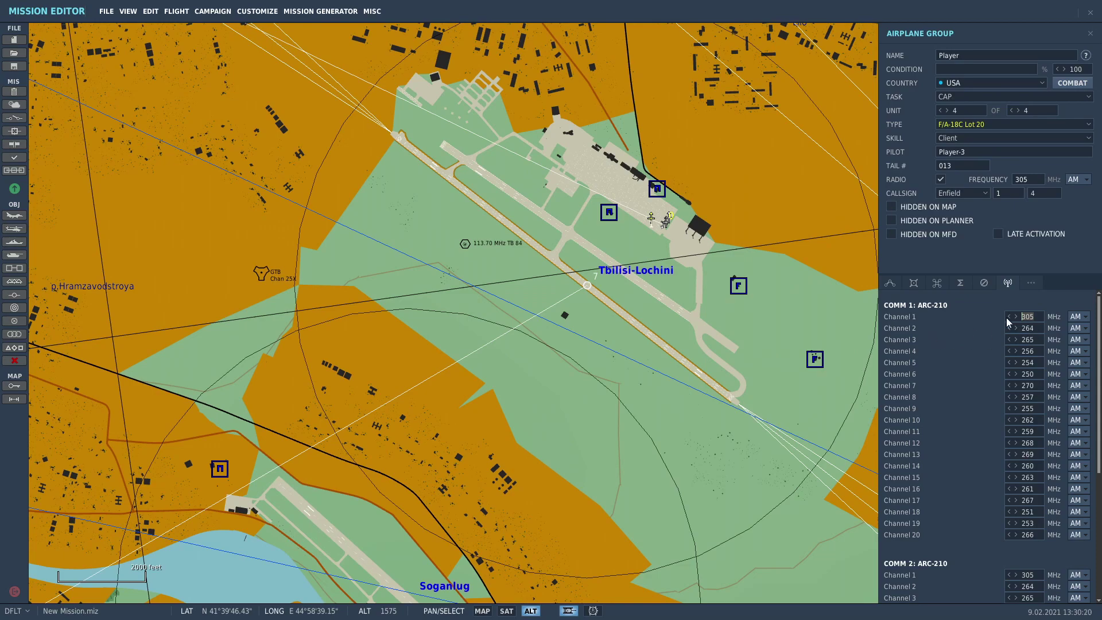
type("264")
- Switch to the lead aircraft's radio presets and start typing .305 for COMM 1 channel 2
left_click_drag(684, 265, 693, 290)
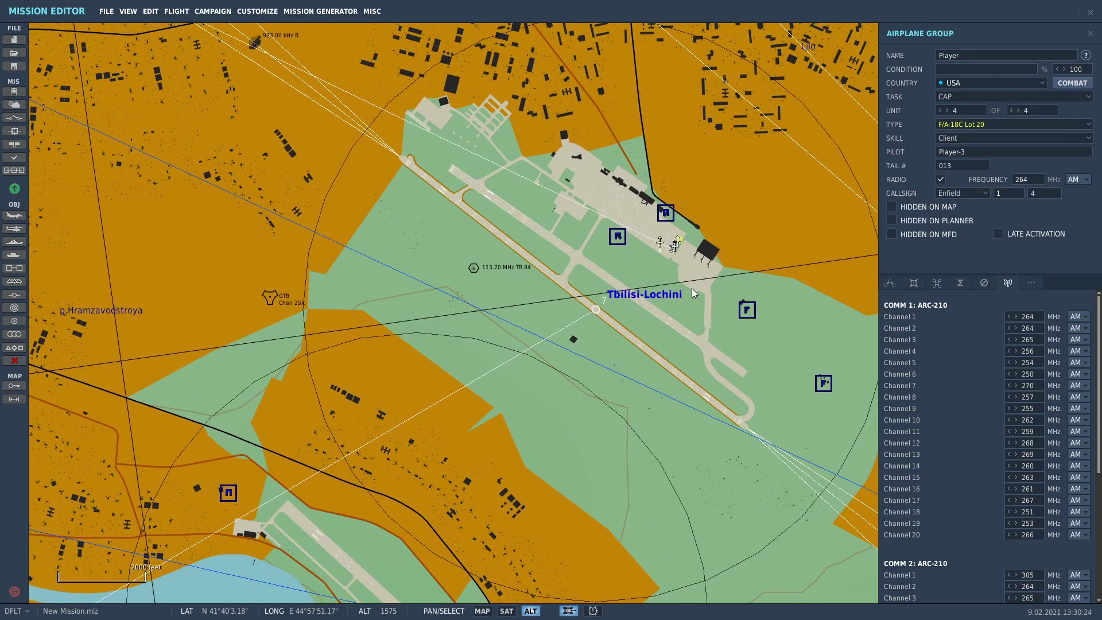
left_click(625, 294)
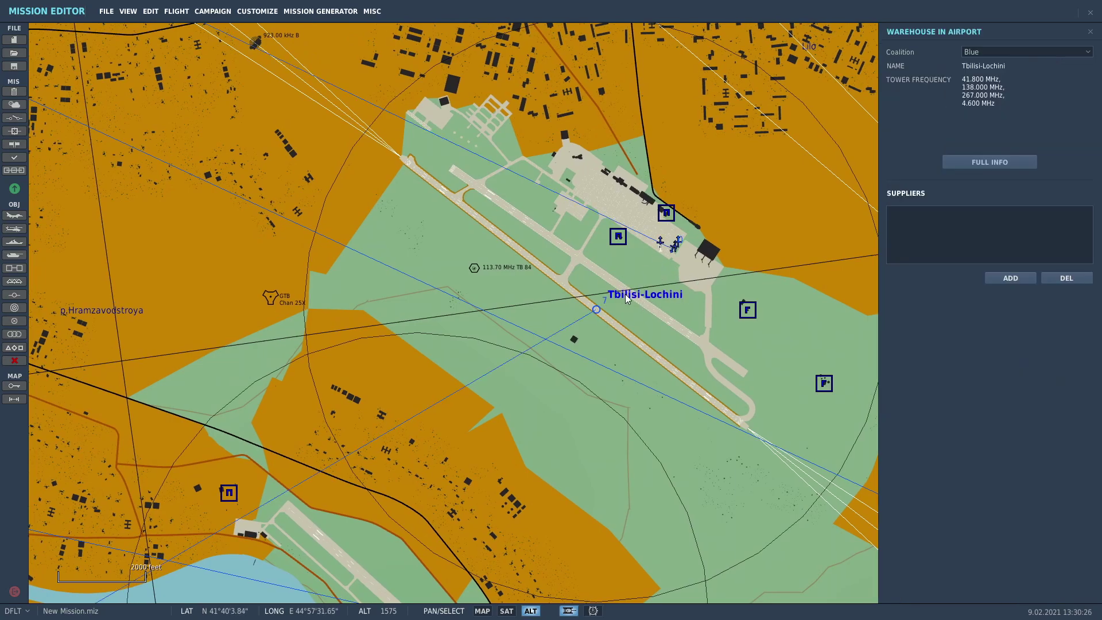
left_click(669, 258)
left_click(661, 243)
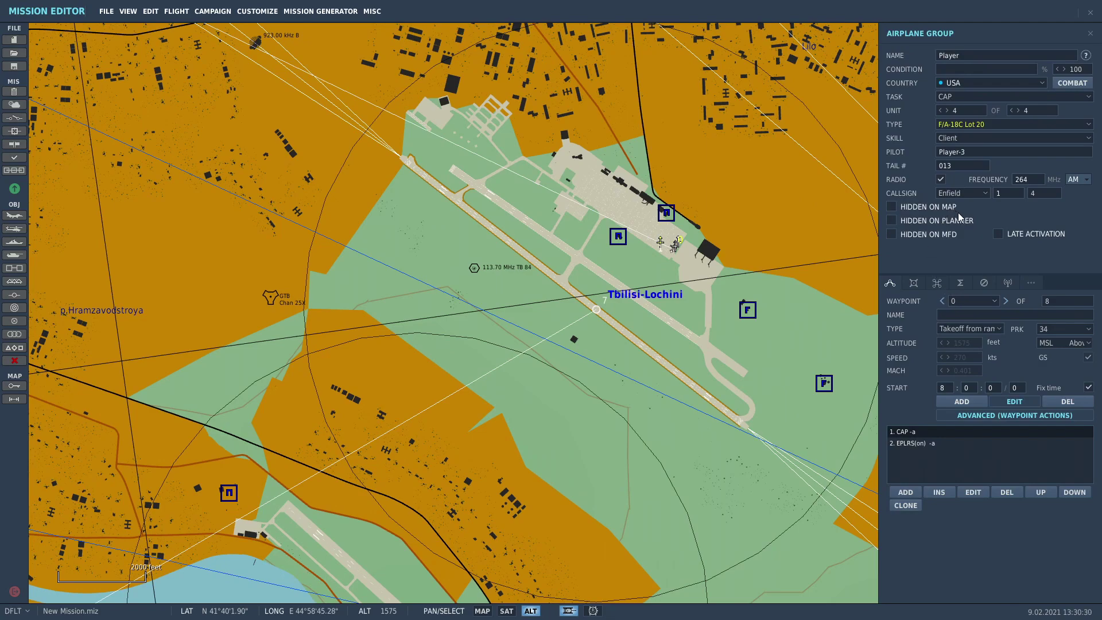
left_click(944, 111)
left_click(1010, 285)
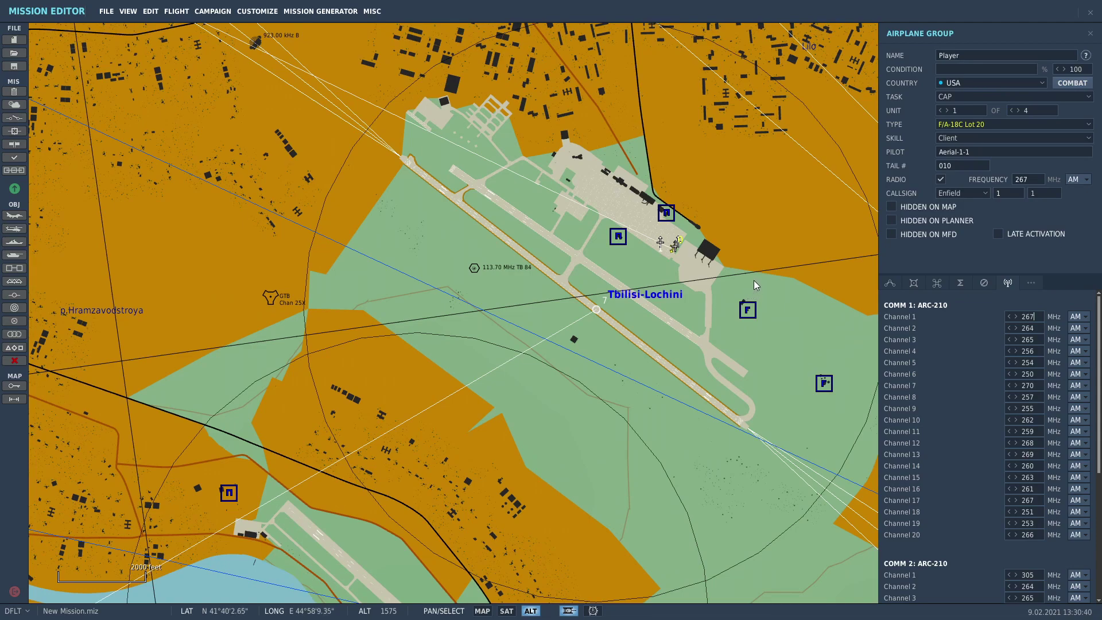
left_click_drag(843, 281, 817, 326)
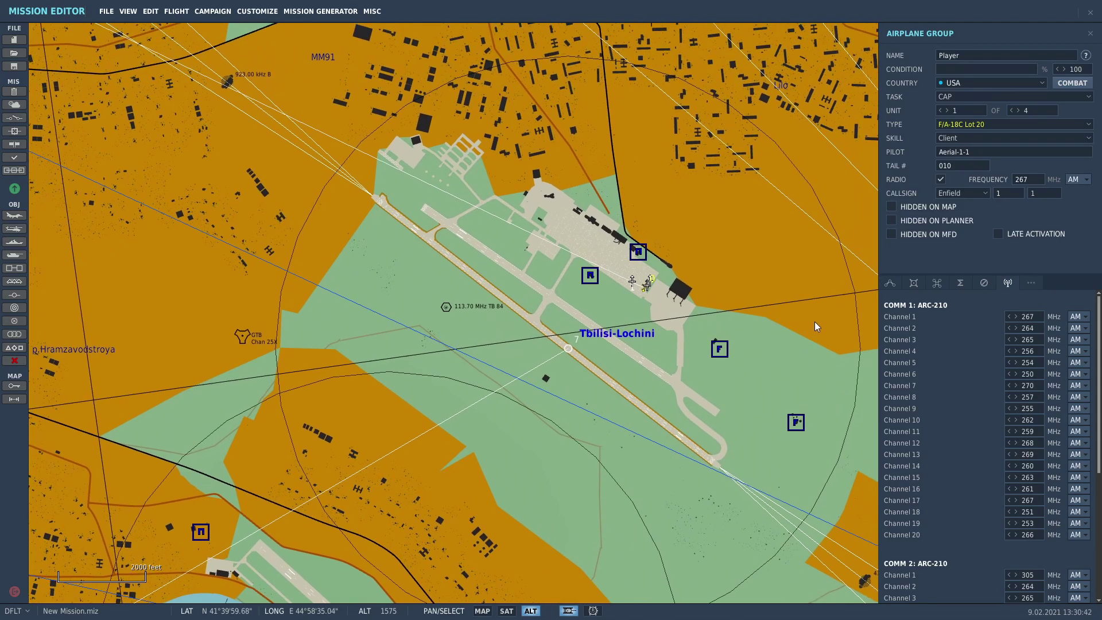
left_click_drag(685, 326, 693, 351)
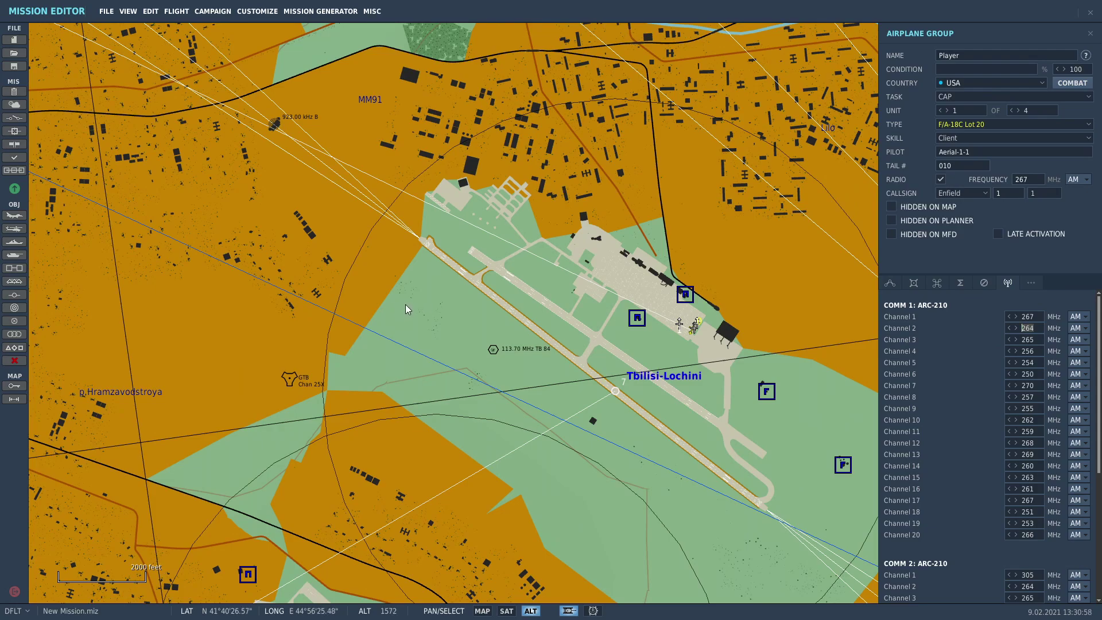
scroll(407, 306, "down", 1)
type(".")
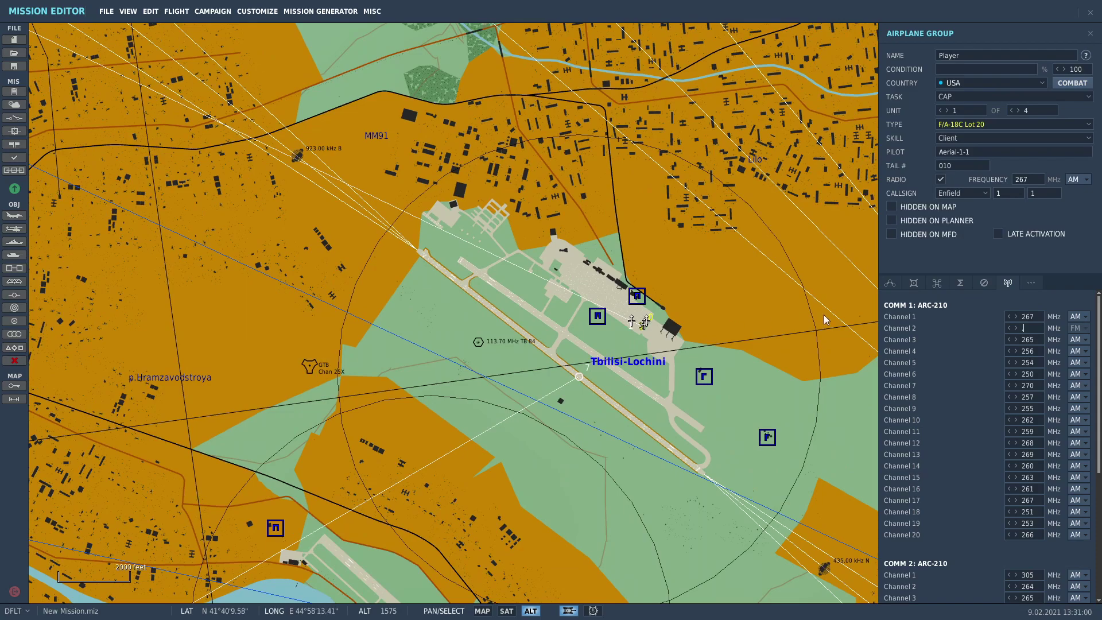
type("305")
- Zoom out and pan west of Tbilisi, then bring Tbilisi-Lochini back and zoom in
scroll(779, 303, "down", 2)
scroll(841, 310, "down", 1)
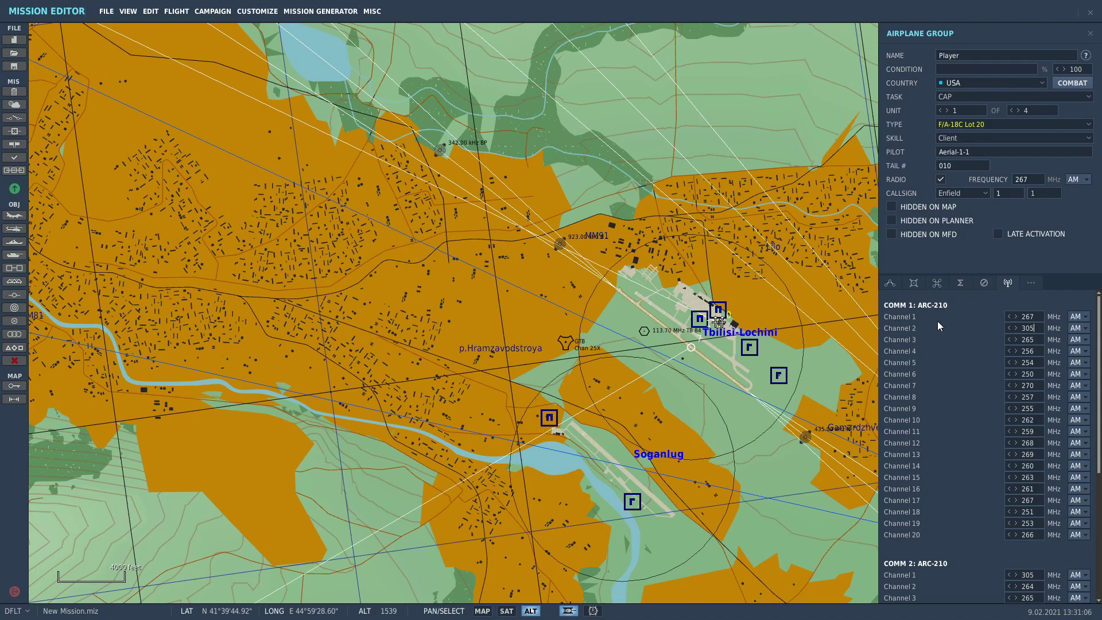
scroll(604, 366, "down", 6)
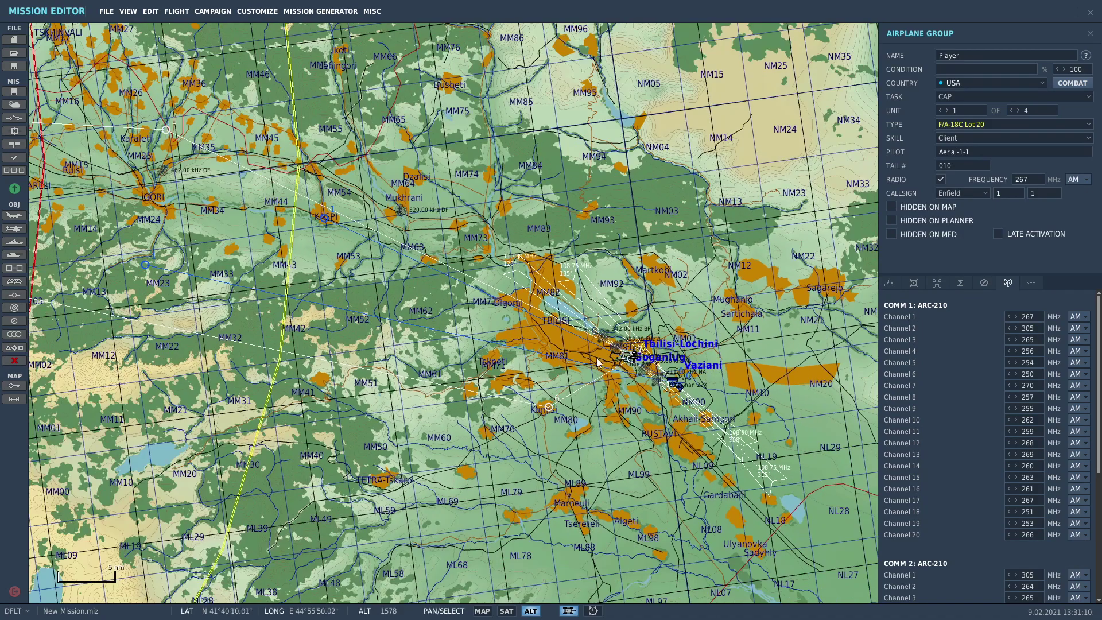
left_click_drag(418, 336, 755, 380)
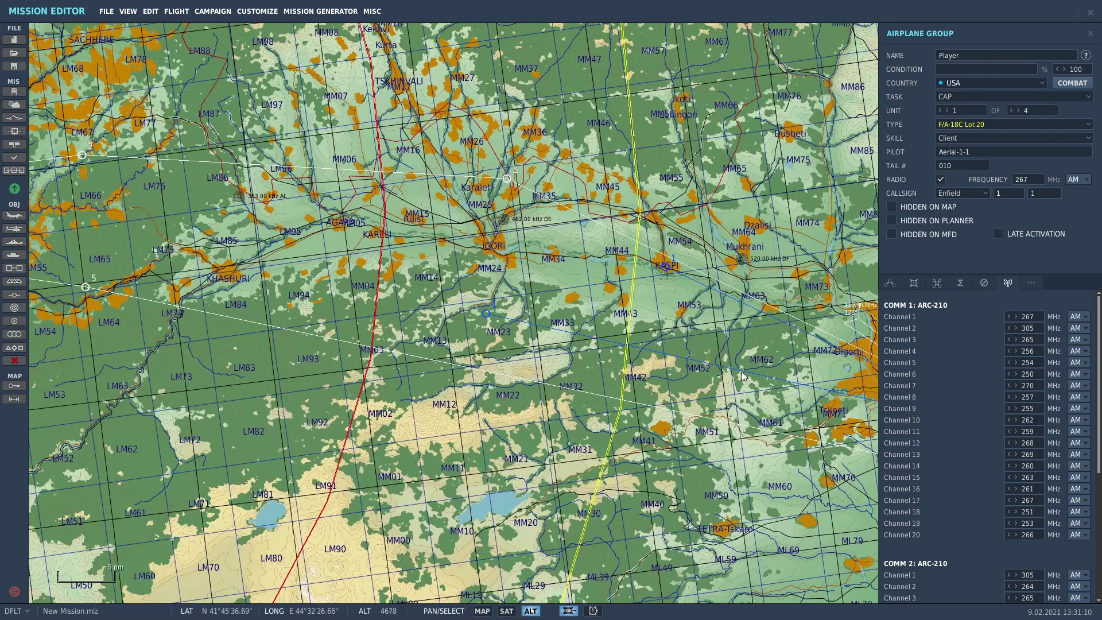
scroll(755, 379, "down", 8)
scroll(655, 351, "up", 3)
scroll(656, 351, "up", 1)
left_click_drag(737, 341, 527, 325)
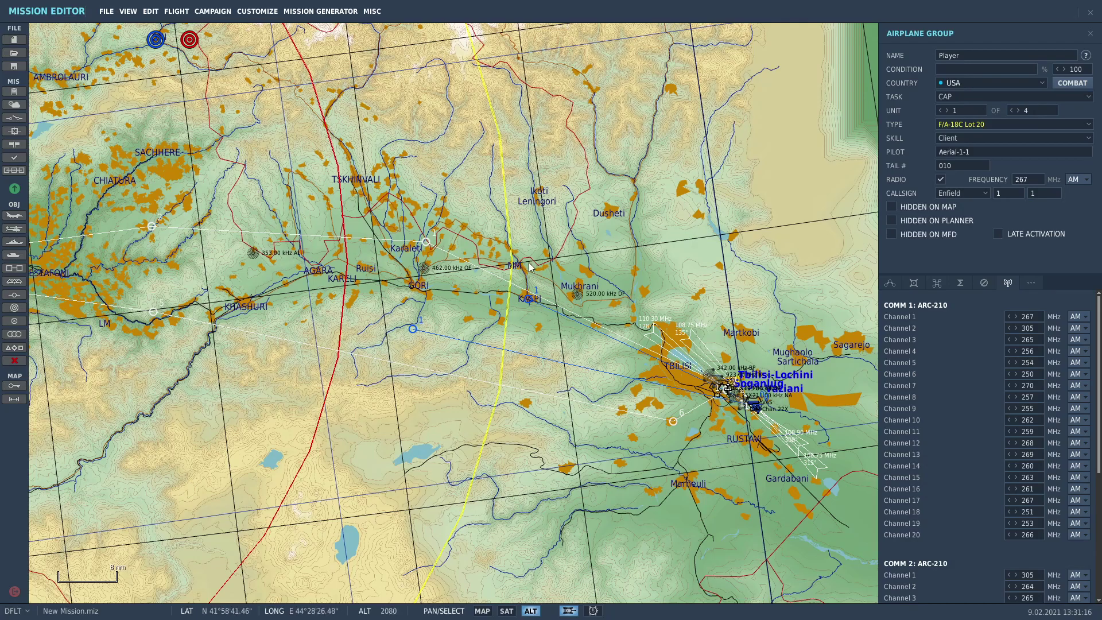
scroll(693, 370, "up", 2)
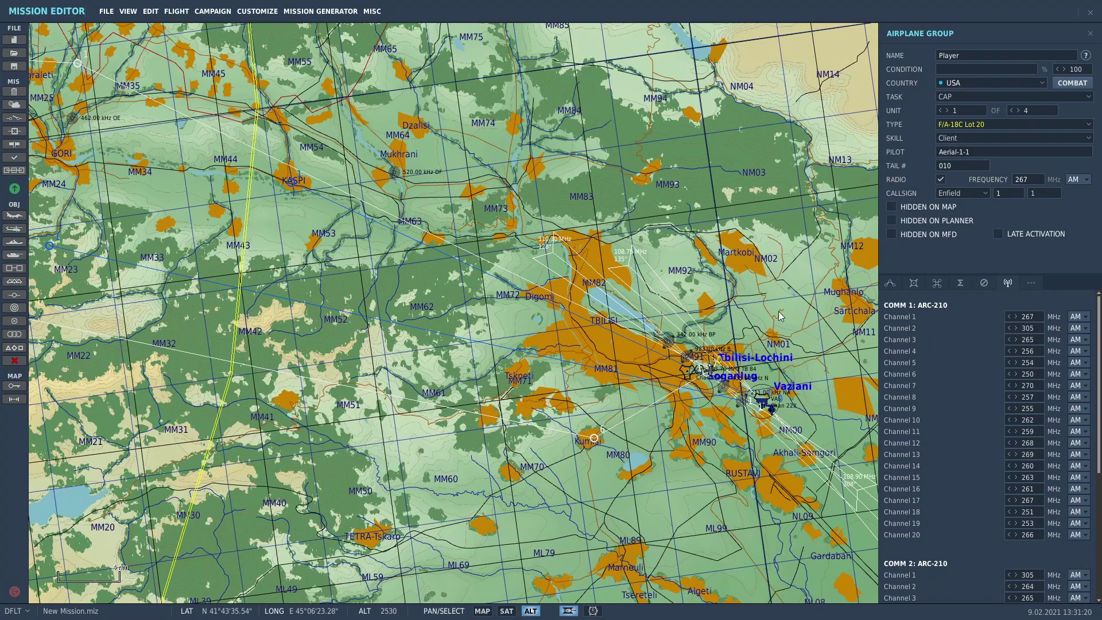
scroll(663, 345, "up", 4)
scroll(662, 341, "up", 1)
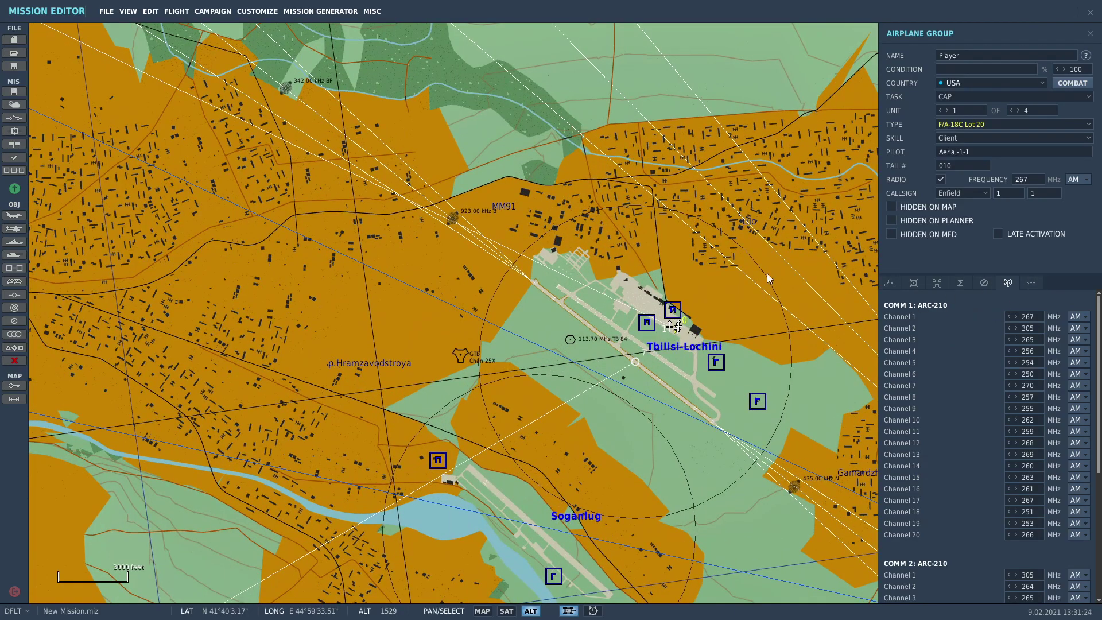
- Compare the second and third aircraft's waypoint and radio preset settings with the lead's
left_click(950, 110)
left_click(940, 110)
left_click(890, 283)
left_click(949, 110)
left_click(940, 110)
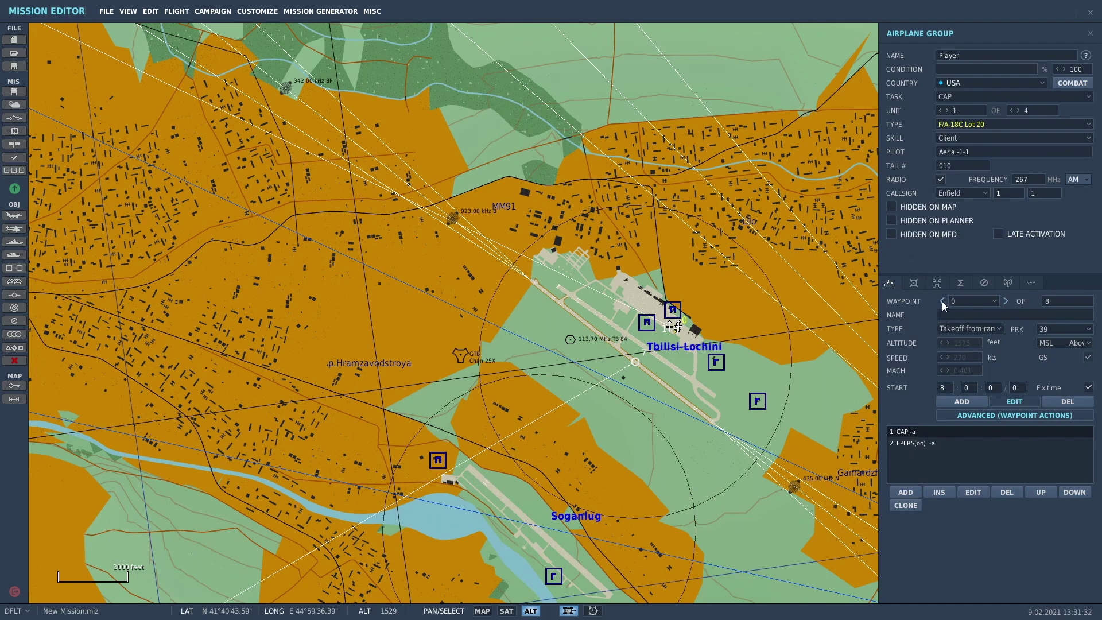
left_click(1009, 283)
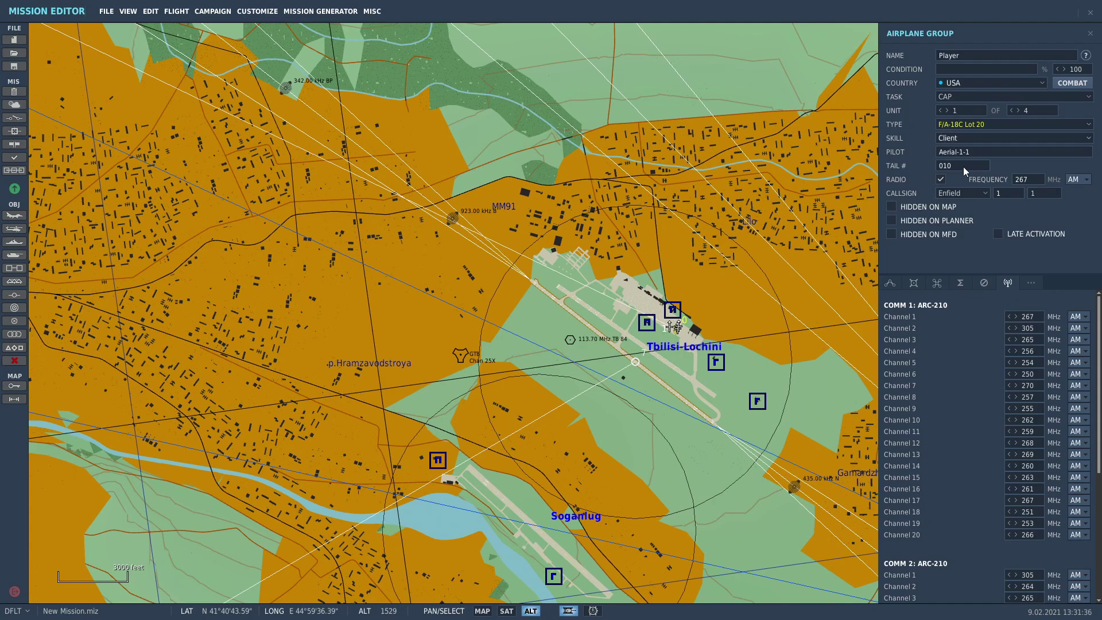
left_click(947, 111)
left_click(947, 110)
left_click(941, 111)
left_click(941, 111)
- Cut the flight to one aircraft, grow it back to four, and check the new wingmen
left_click(1011, 111)
left_click(1012, 110)
left_click(1011, 110)
left_click(1018, 111)
left_click(1018, 111)
left_click(1018, 110)
left_click(941, 110)
left_click(950, 112)
left_click(950, 112)
left_click(950, 112)
- Open the group's Loadout Editor, step through the wingmen, then close it
left_click(914, 282)
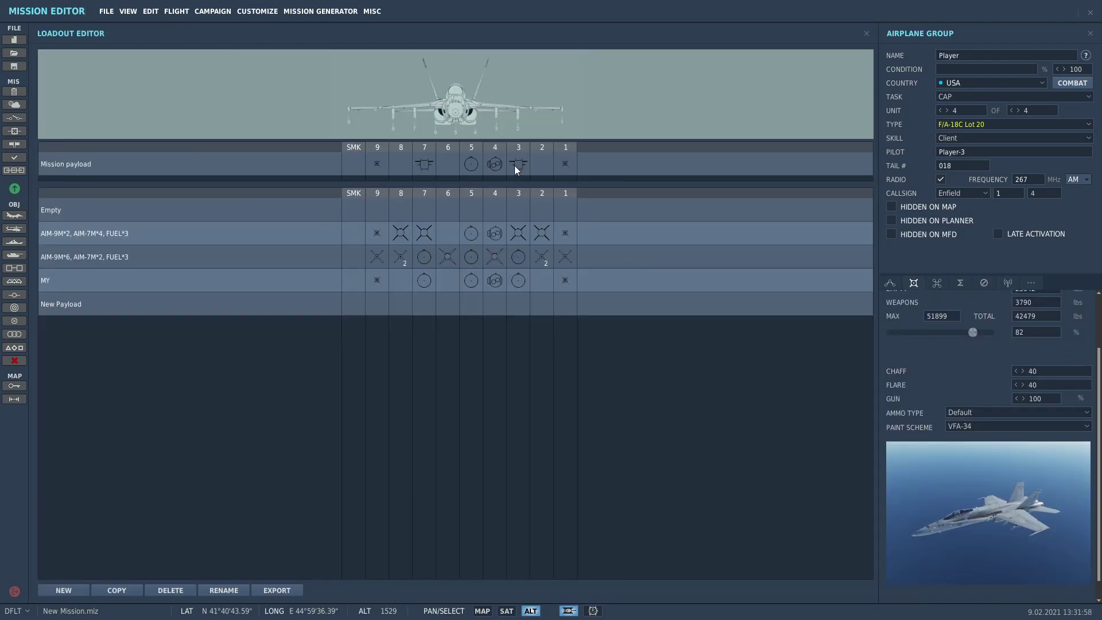
left_click(940, 110)
left_click(940, 111)
left_click(941, 111)
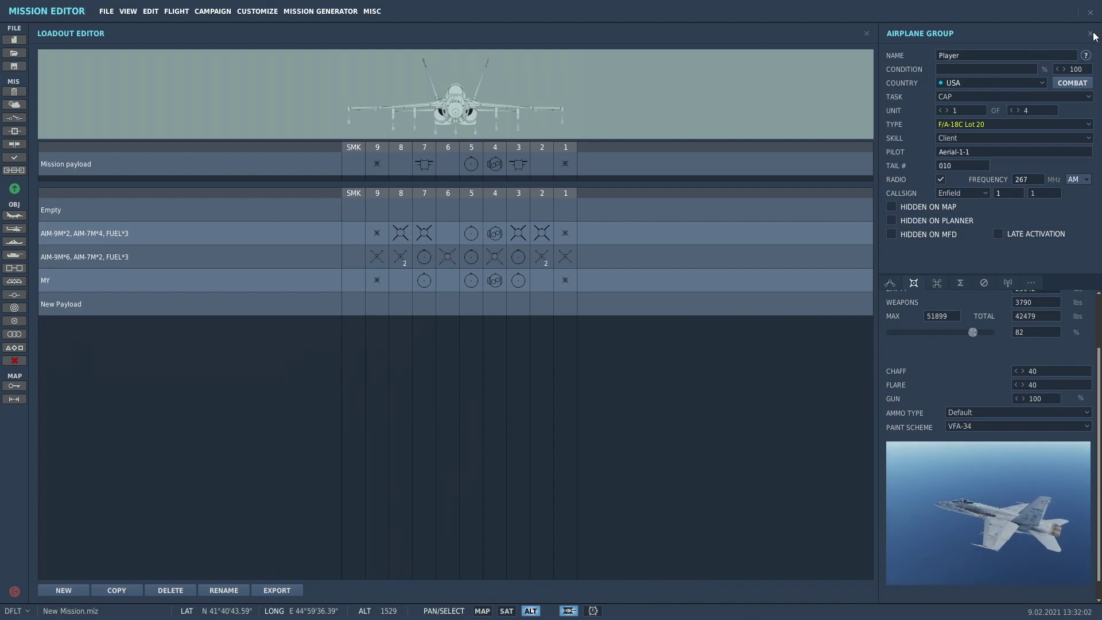
left_click(1090, 33)
- Select the Player lead aircraft at parking spot 39 and show its ARC-210 radio presets
scroll(732, 340, "up", 6)
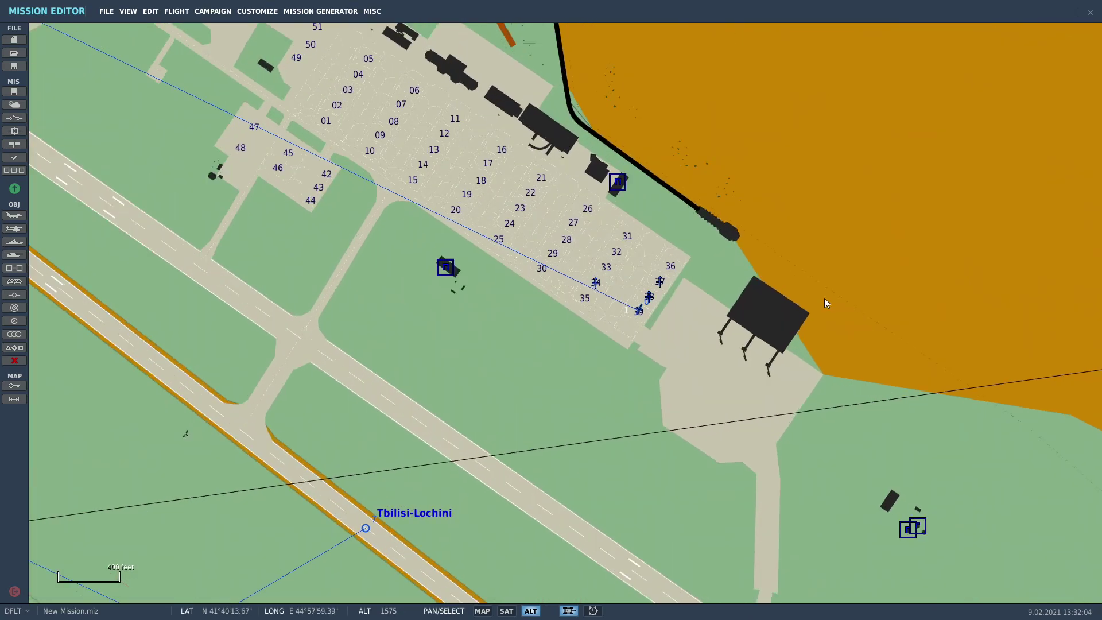
scroll(666, 338, "up", 1)
left_click(633, 305)
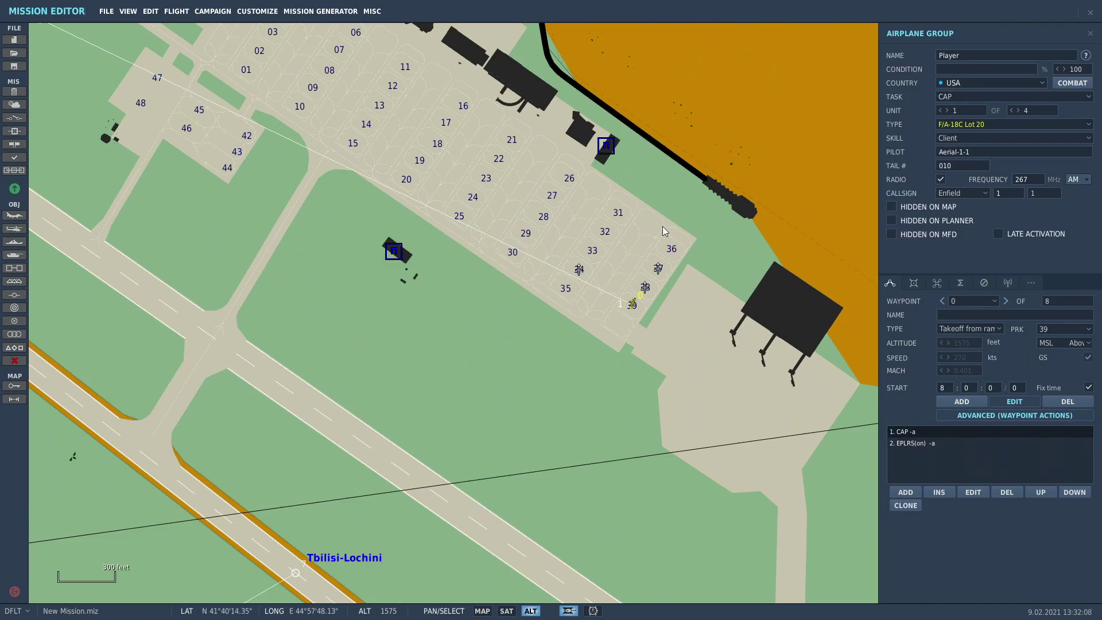
scroll(724, 330, "down", 7)
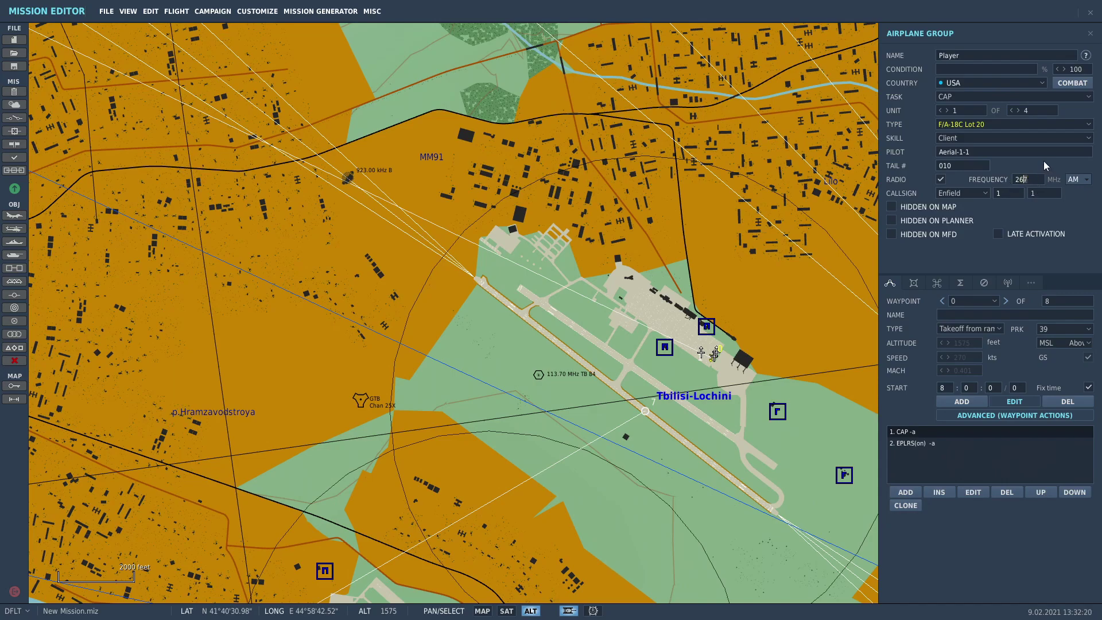
left_click(1009, 284)
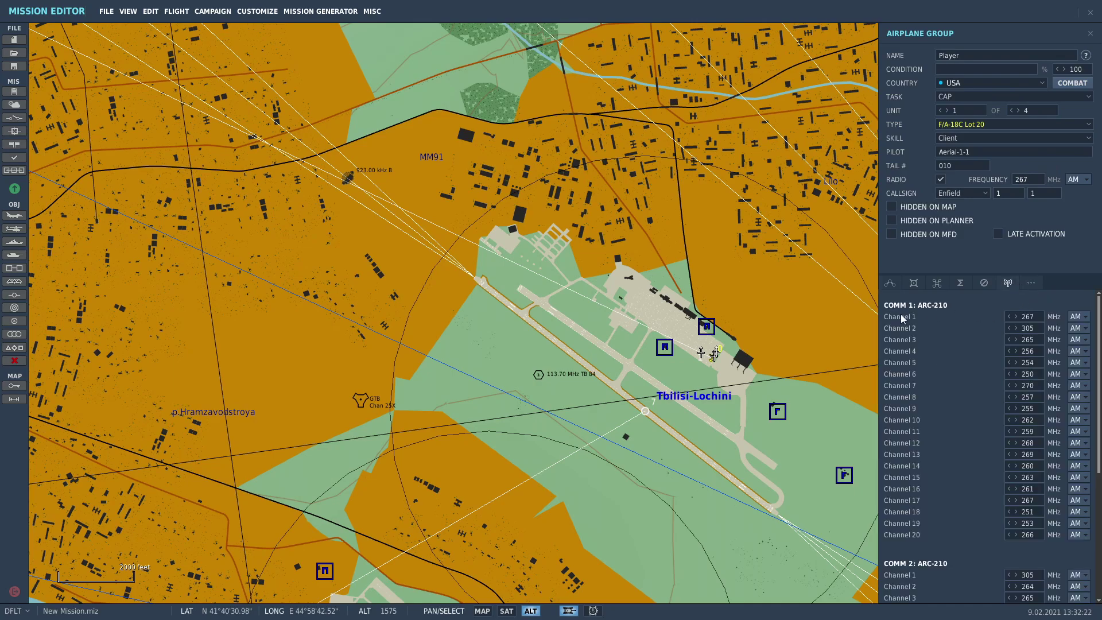
scroll(962, 456, "down", 2)
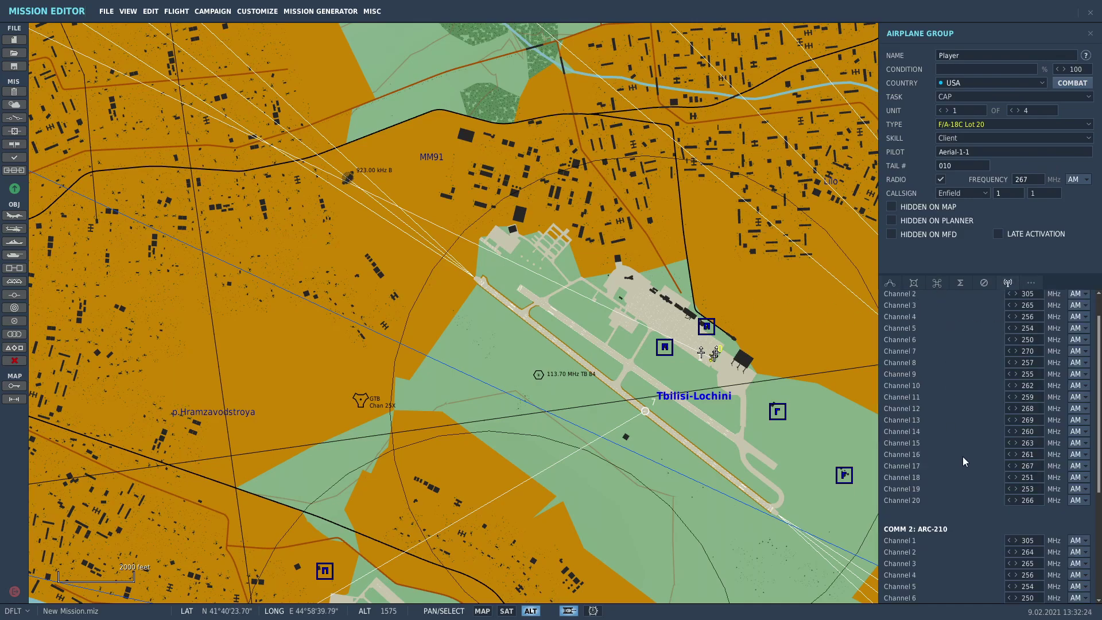
scroll(964, 456, "up", 2)
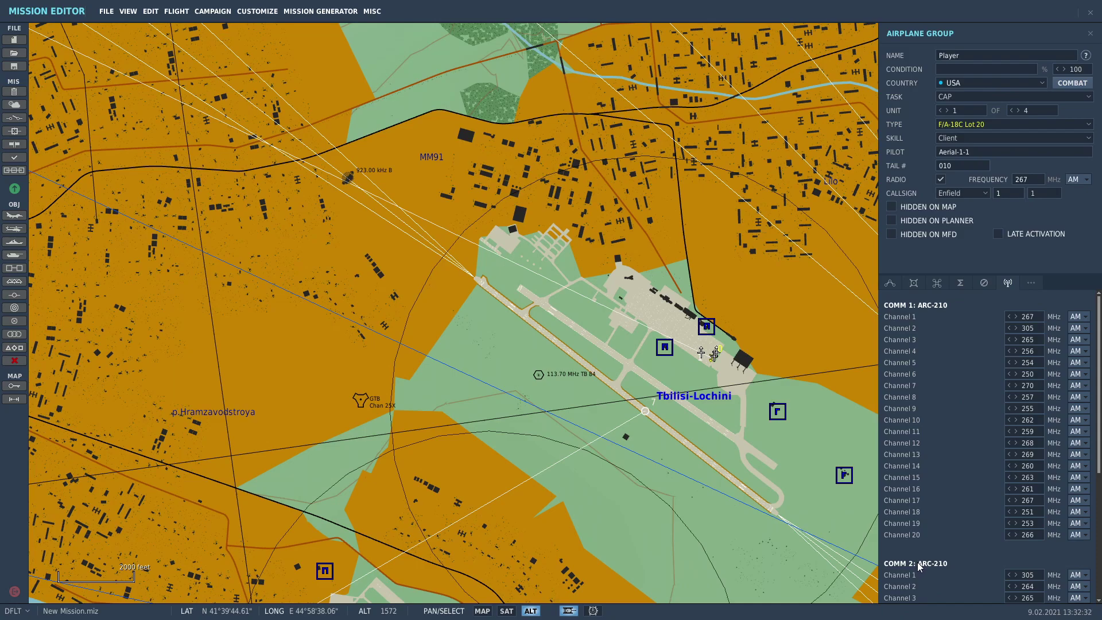
scroll(1000, 515, "down", 3)
scroll(976, 528, "up", 3)
scroll(977, 506, "down", 3)
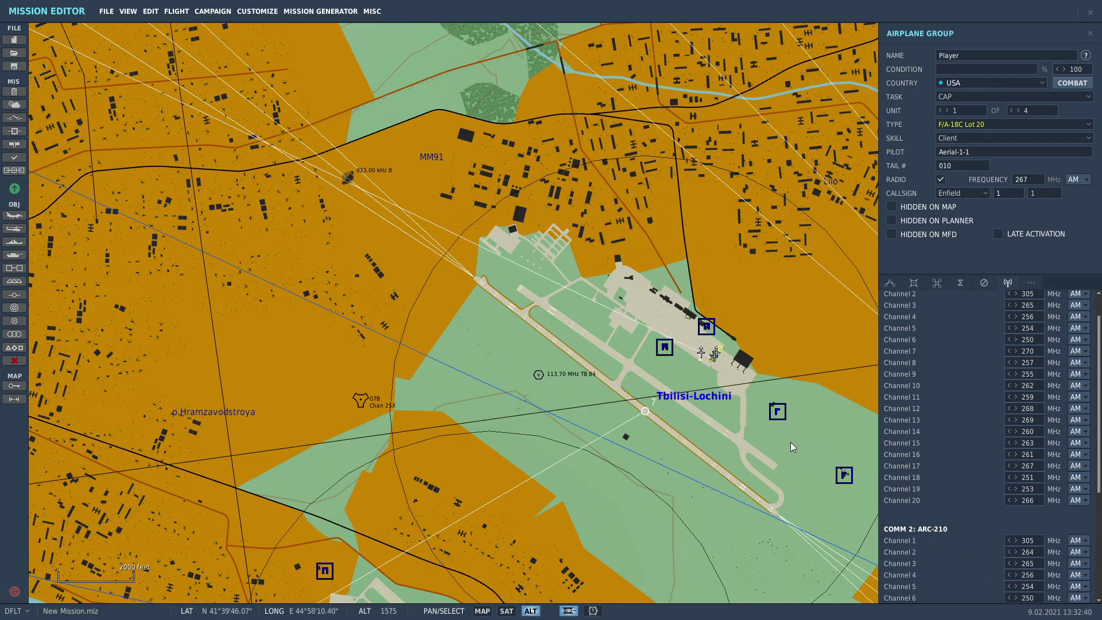
mouse_move(787, 440)
right_mouse_down()
mouse_move(739, 466)
mouse_move(748, 412)
right_mouse_up()
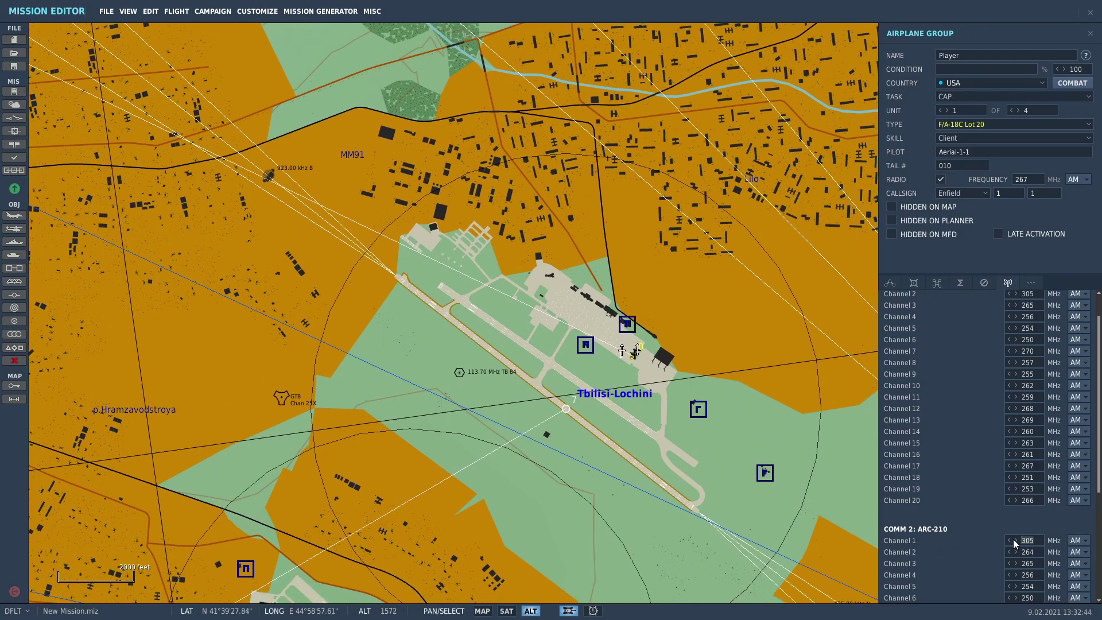
scroll(969, 518, "up", 3)
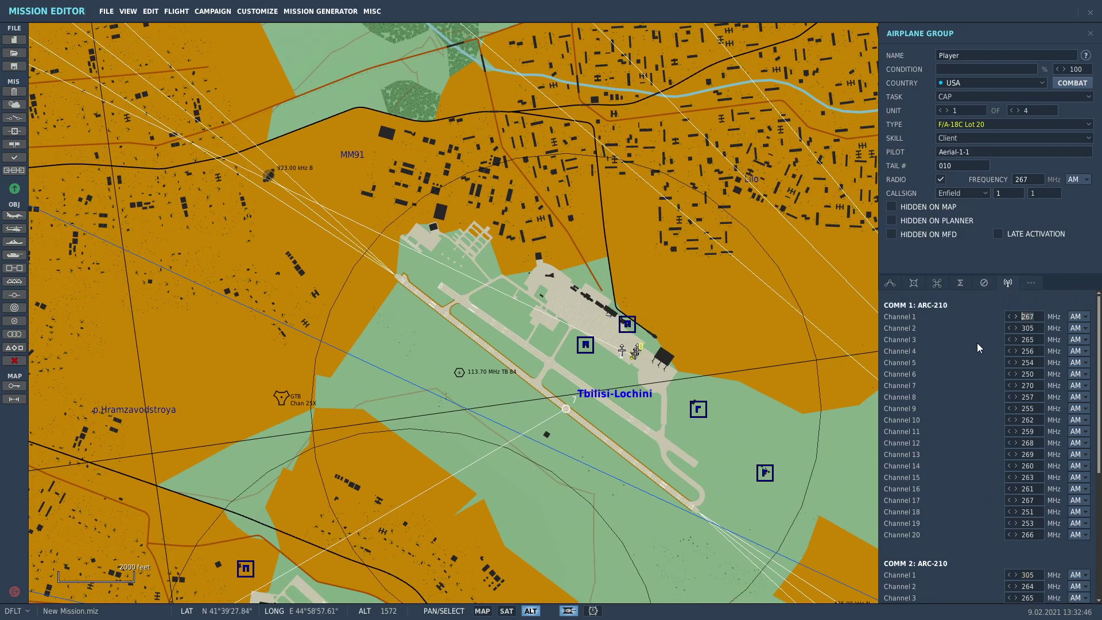
left_click_drag(717, 397, 682, 372)
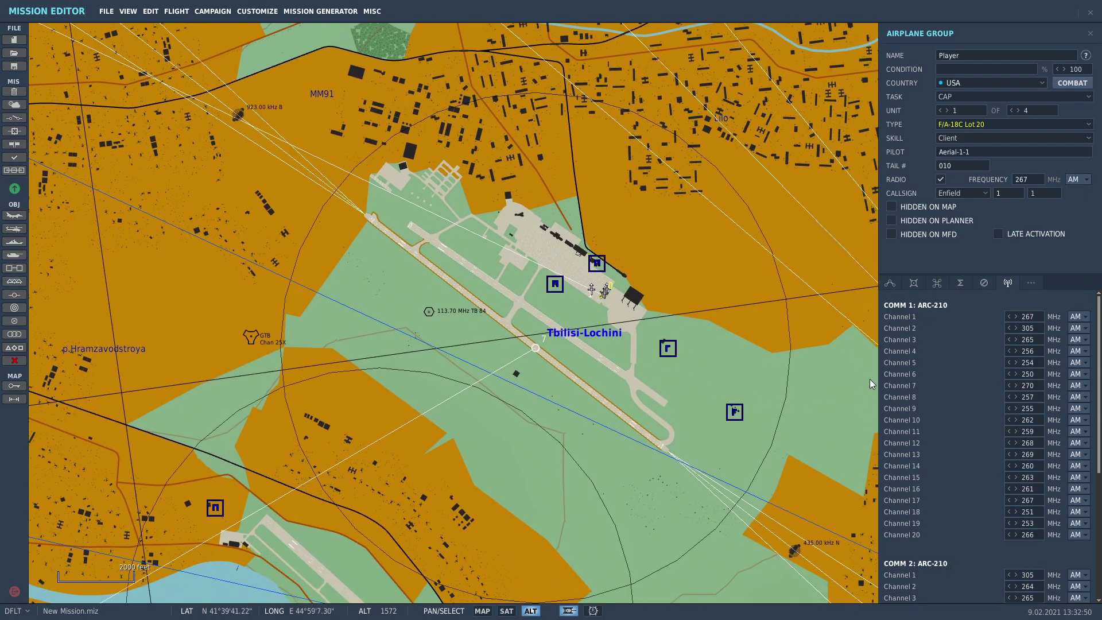
scroll(915, 567, "down", 6)
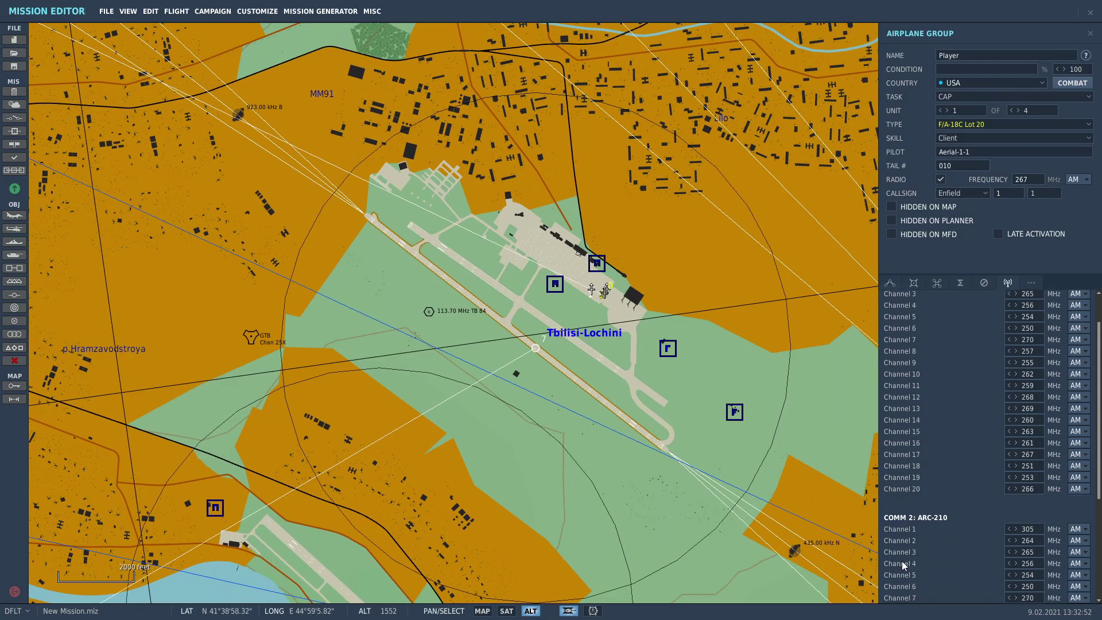
scroll(924, 528, "up", 3)
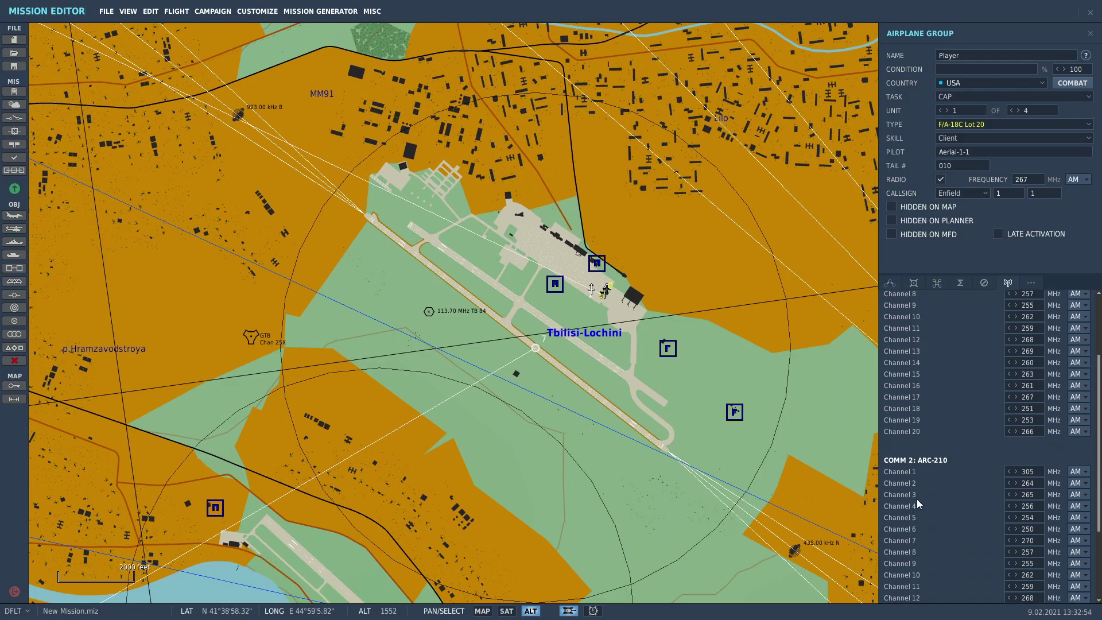
scroll(694, 477, "down", 2)
scroll(694, 477, "down", 5)
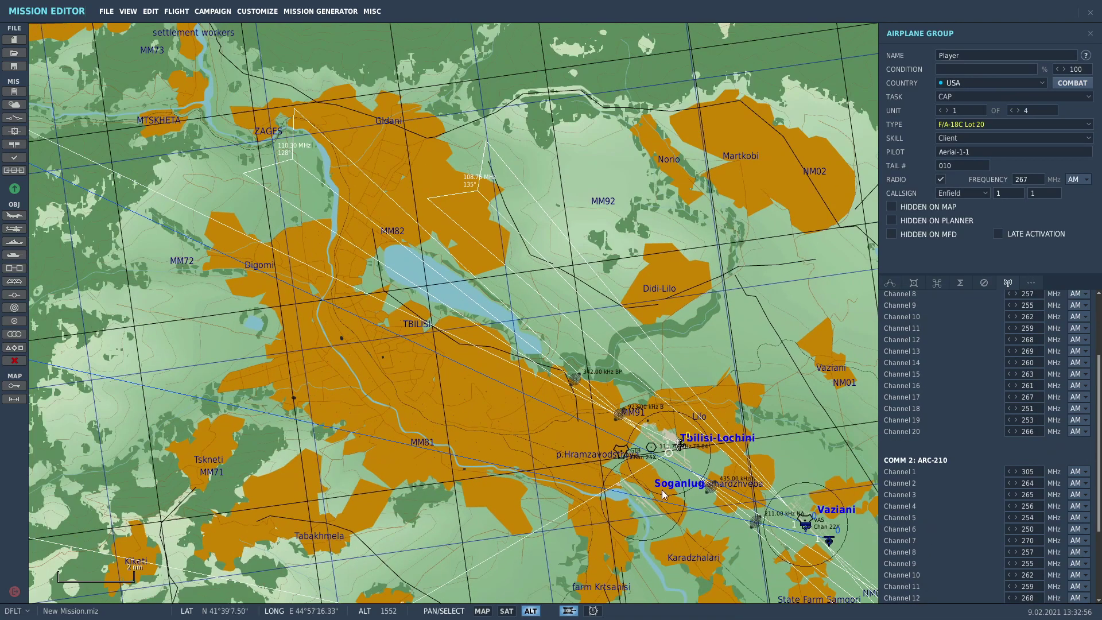
scroll(741, 442, "up", 5)
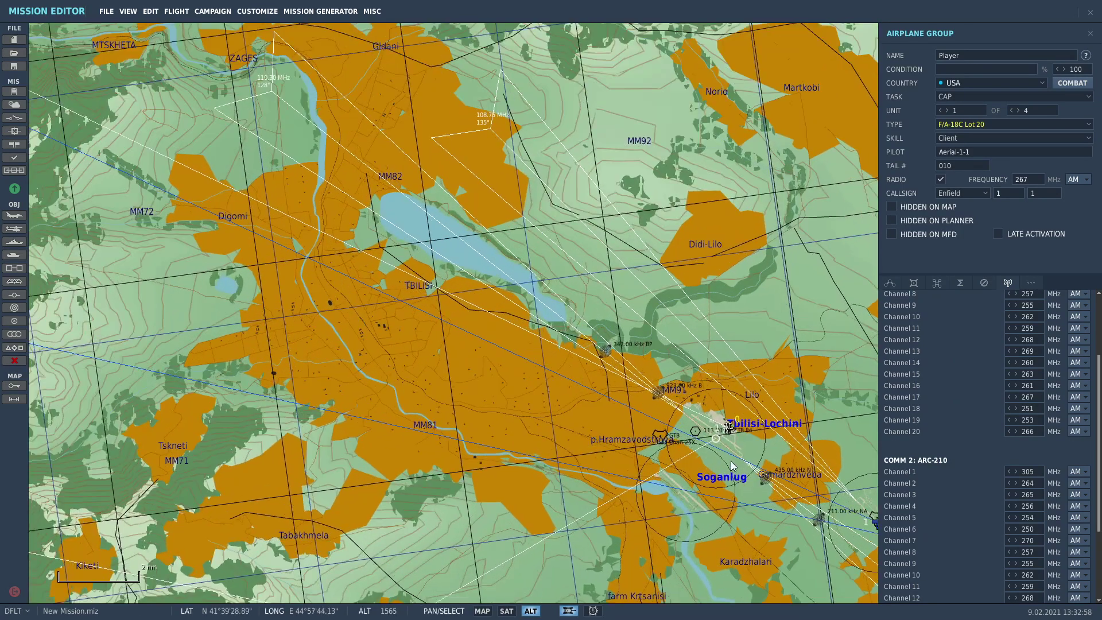
scroll(723, 379, "up", 1)
scroll(984, 422, "up", 3)
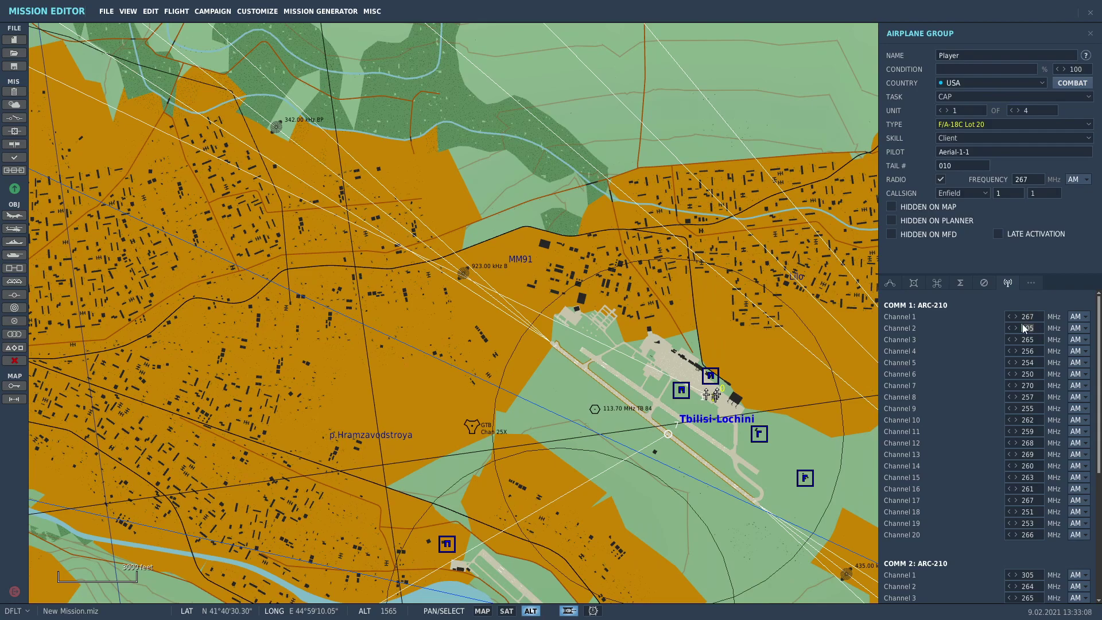
- Review the Channel 3 frequencies under COMM 1 and COMM 2
scroll(386, 447, "down", 2)
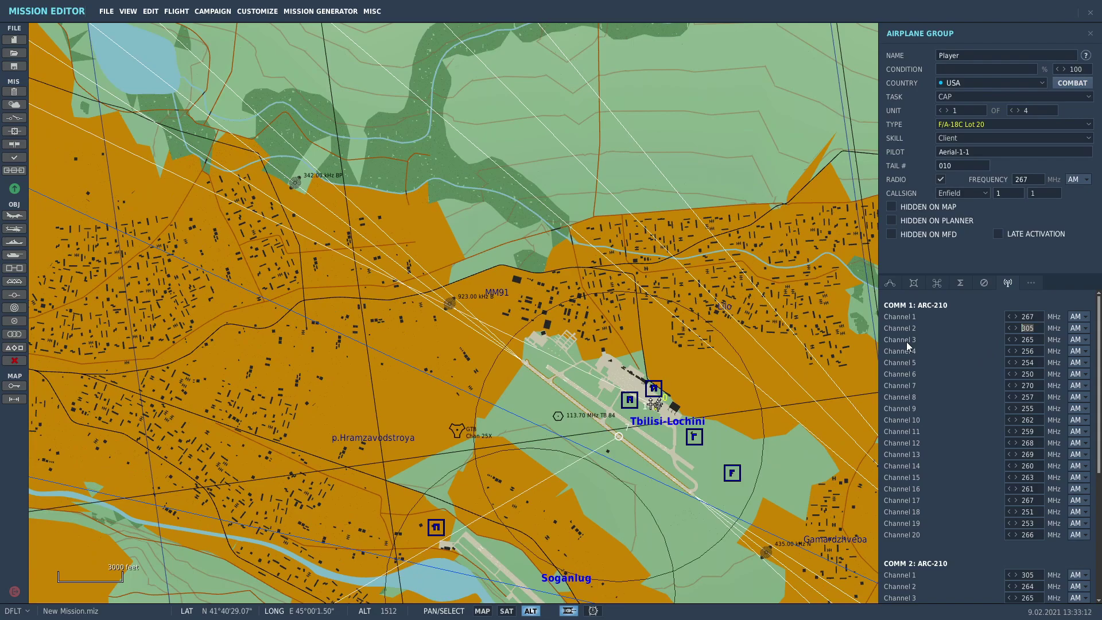
scroll(663, 400, "up", 2)
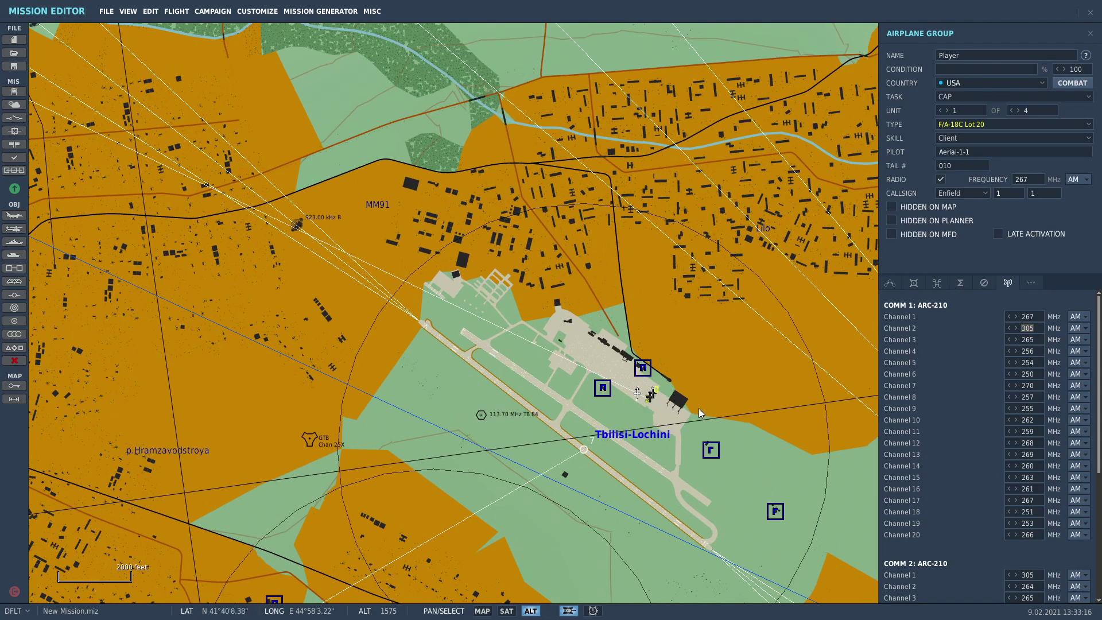
scroll(677, 406, "up", 2)
left_click(1027, 340)
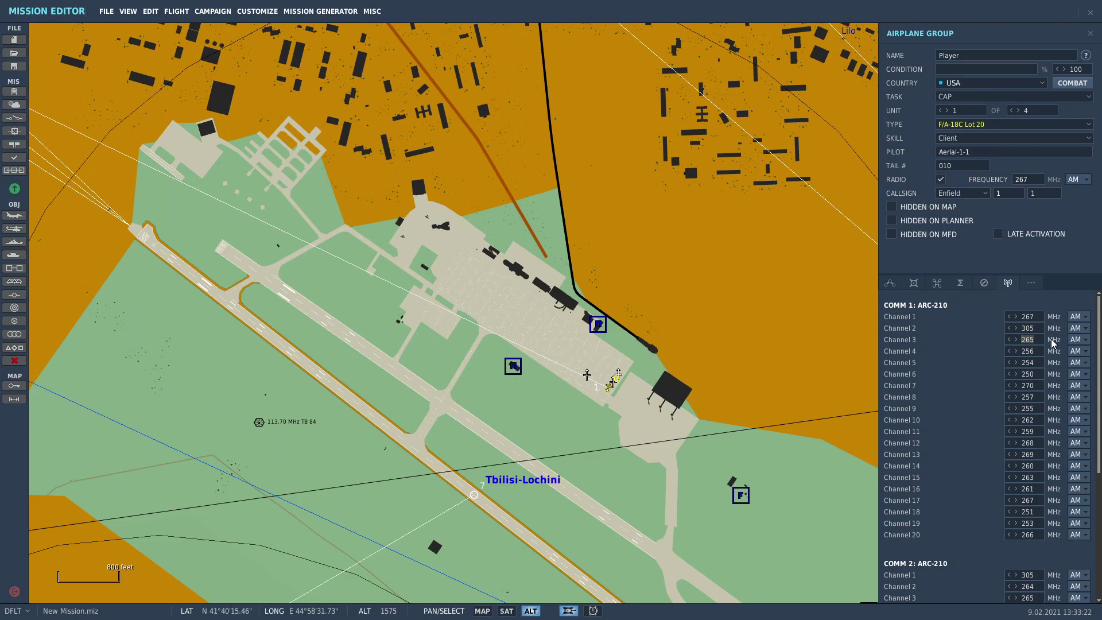
scroll(930, 511, "down", 2)
left_click(1027, 576)
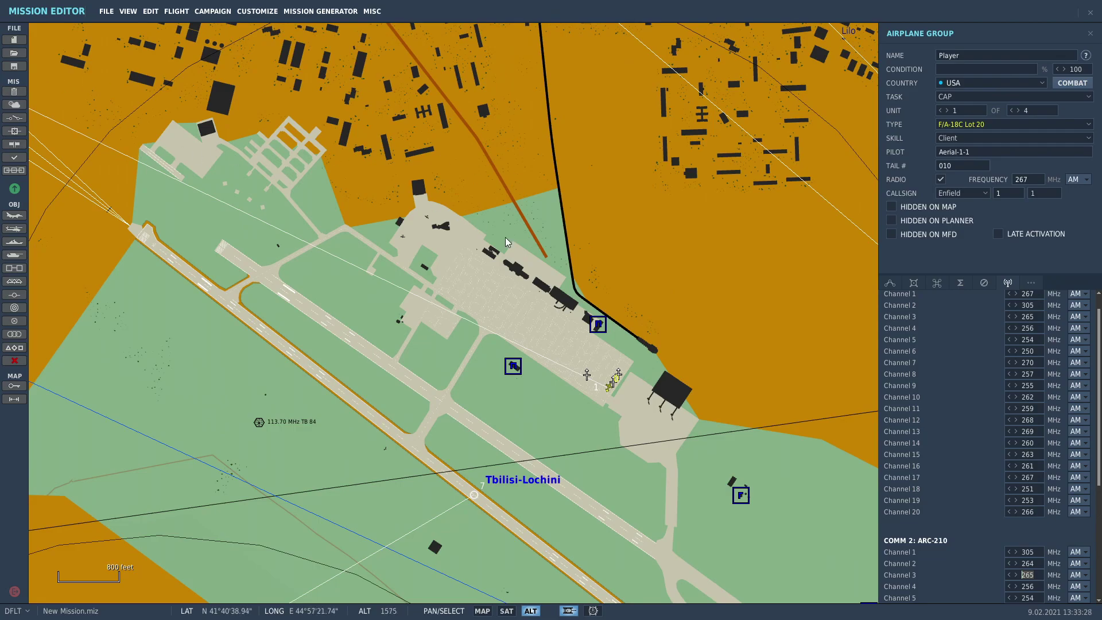
- Zoom the map out near Tbilisi-Lochini and close the Airplane Group panel
scroll(618, 395, "down", 5)
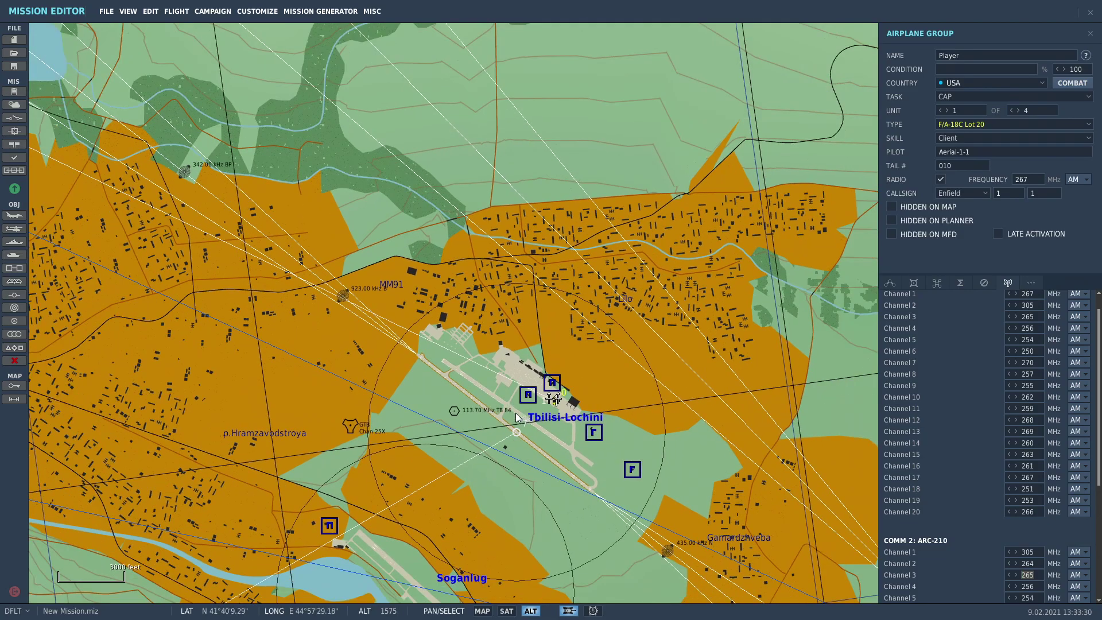
scroll(344, 380, "down", 5)
left_click_drag(435, 299, 612, 320)
left_click_drag(546, 322, 544, 321)
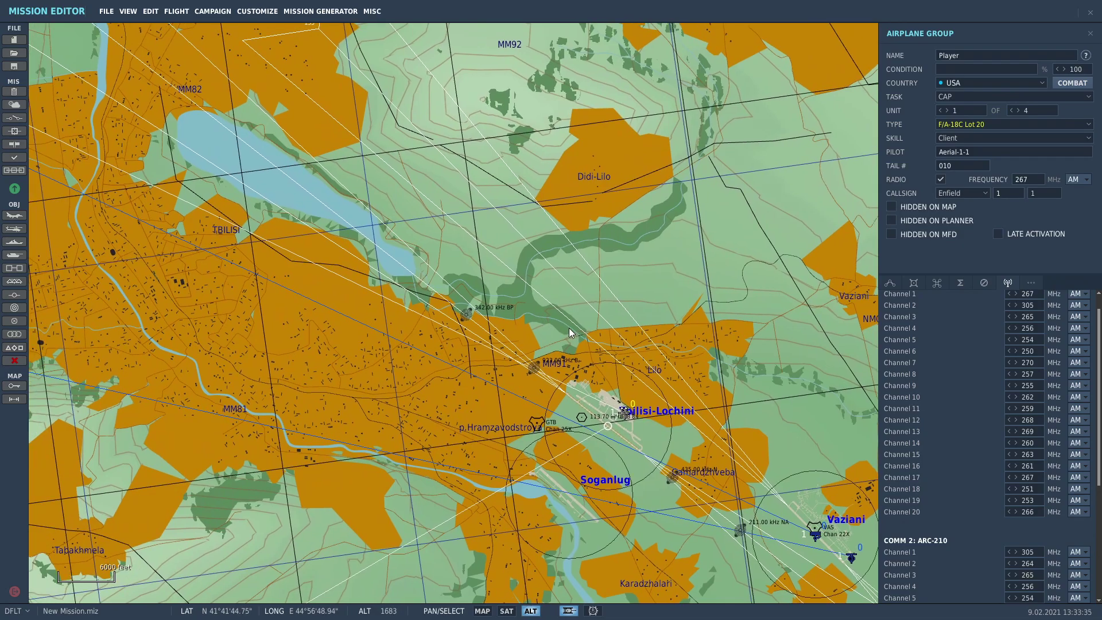
left_click(570, 329)
- Pan west from Tbilisi past Gori to Kutaisi and zoom out to the 20 nm scale
scroll(642, 509, "down", 2)
scroll(560, 492, "down", 2)
left_click_drag(565, 489, 709, 407)
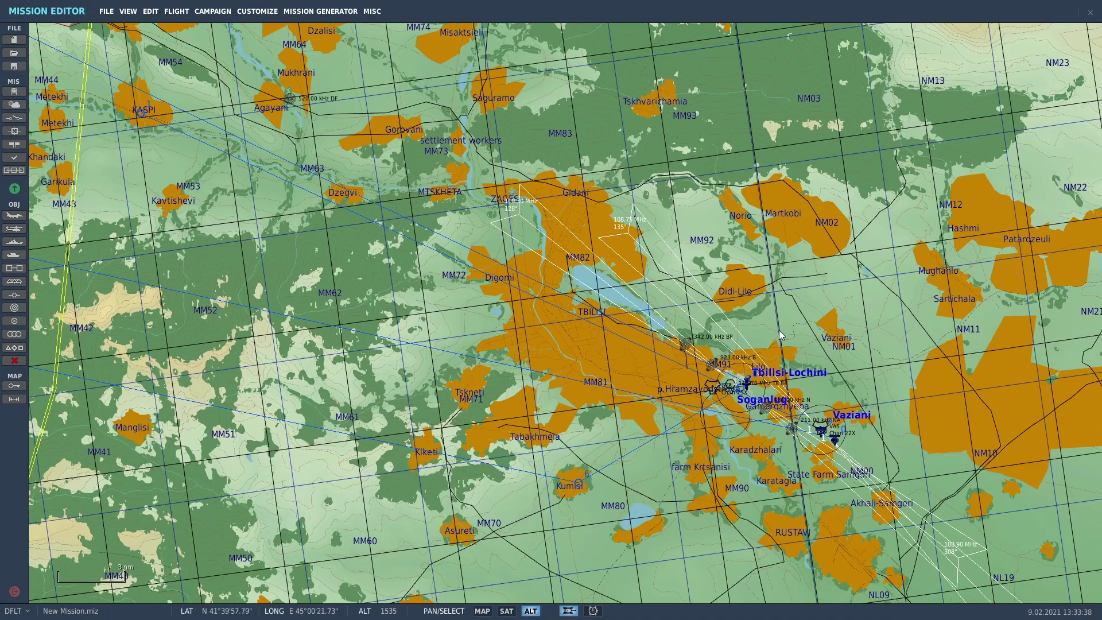
scroll(781, 464, "down", 3)
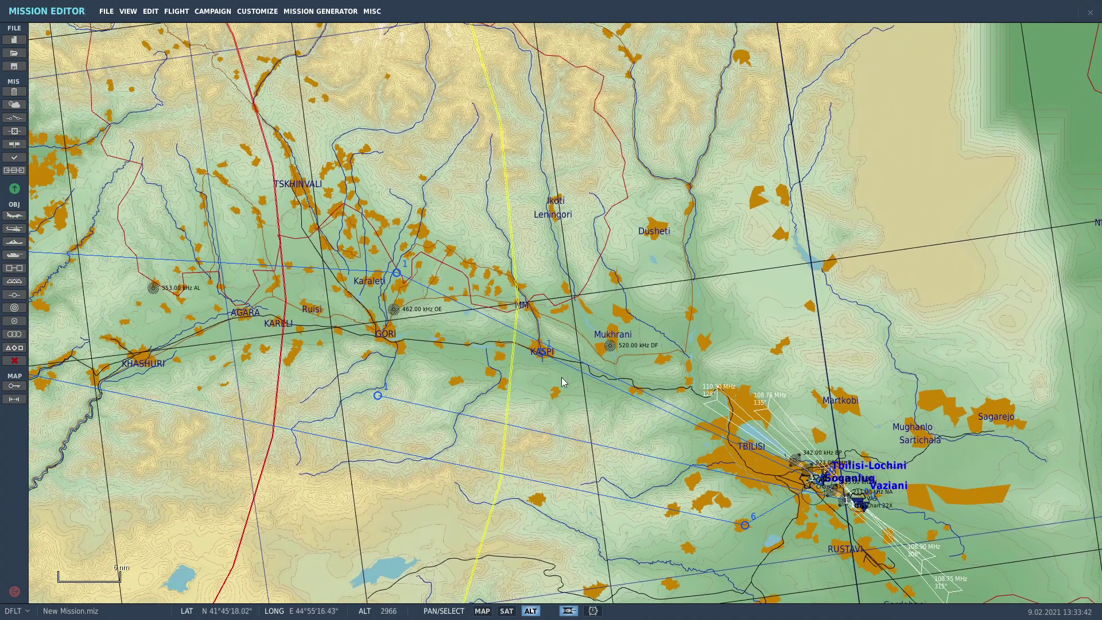
left_click_drag(390, 340, 534, 384)
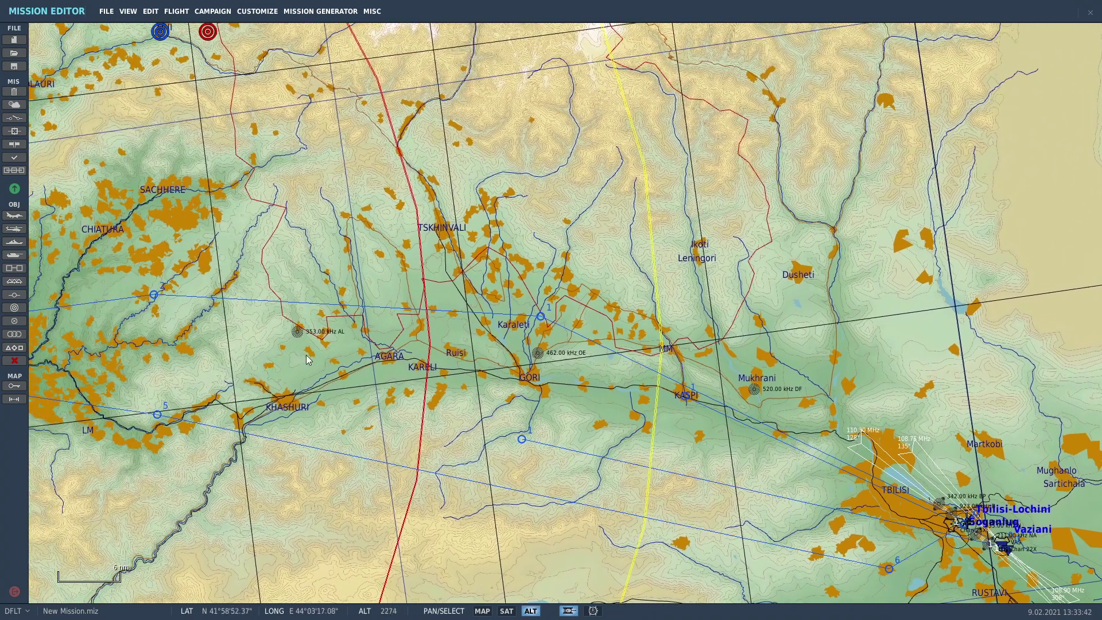
left_click_drag(312, 213, 361, 157)
scroll(136, 297, "down", 4)
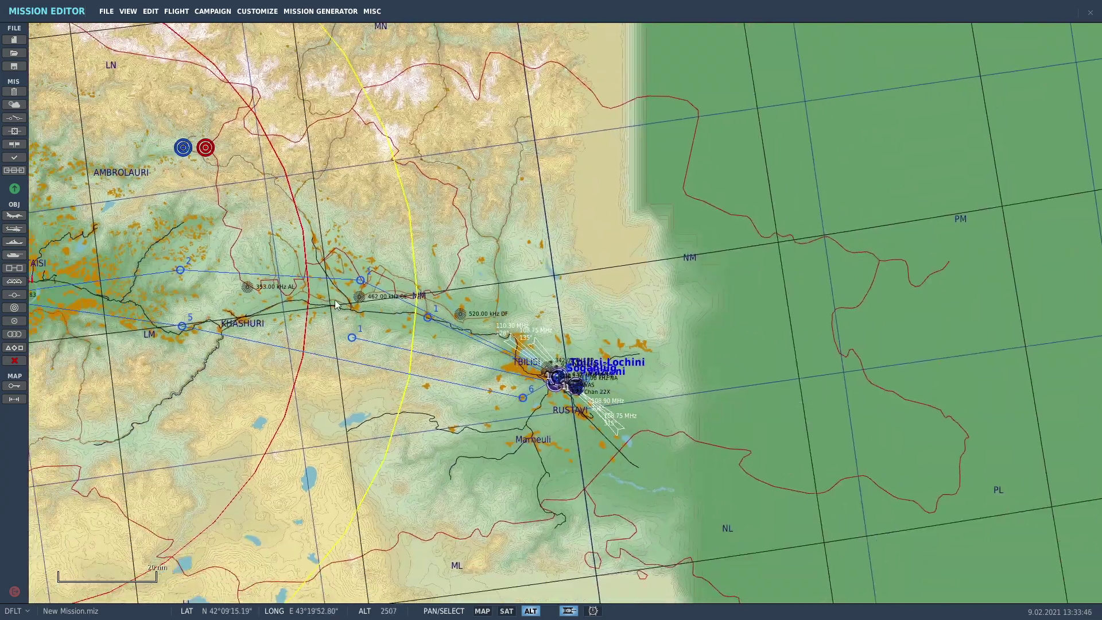
left_click_drag(172, 296, 548, 328)
scroll(347, 343, "up", 5)
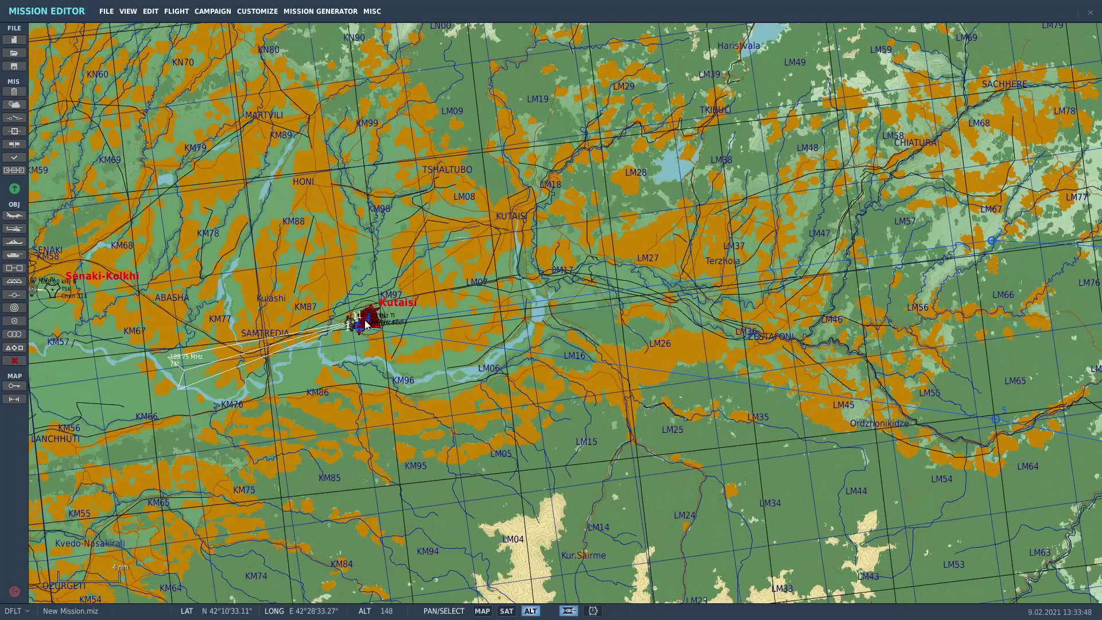
scroll(365, 328, "up", 4)
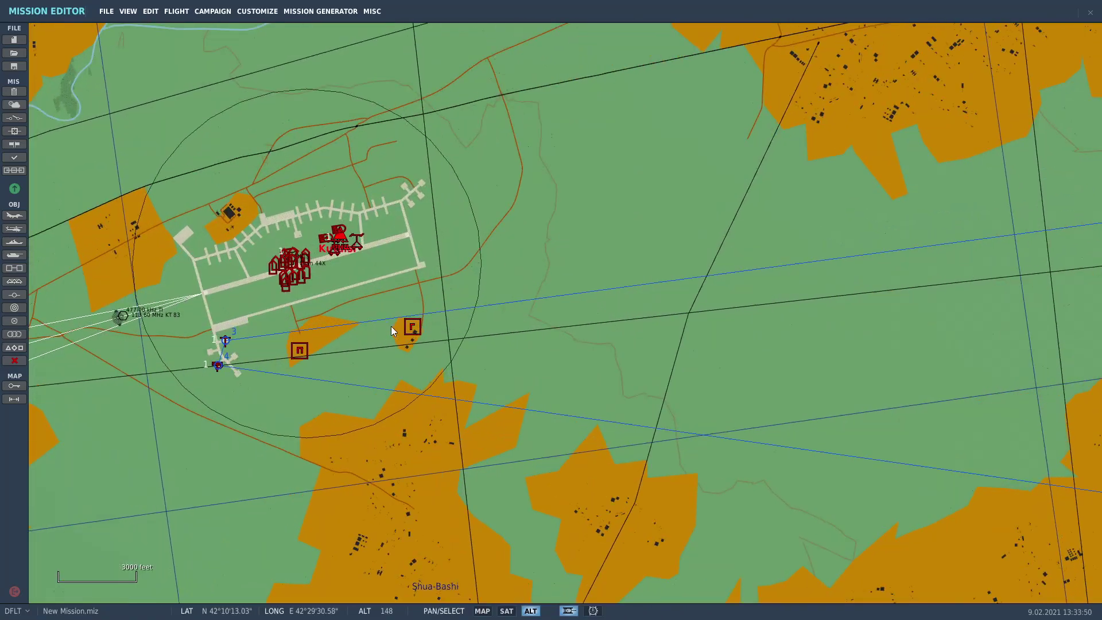
scroll(394, 325, "down", 1)
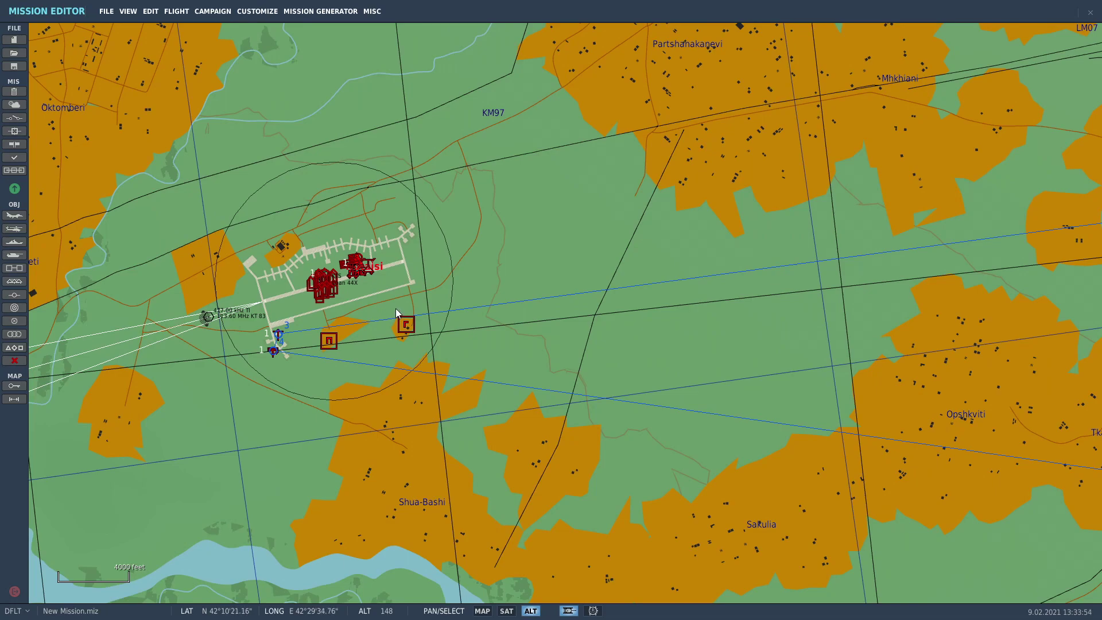
scroll(396, 313, "down", 2)
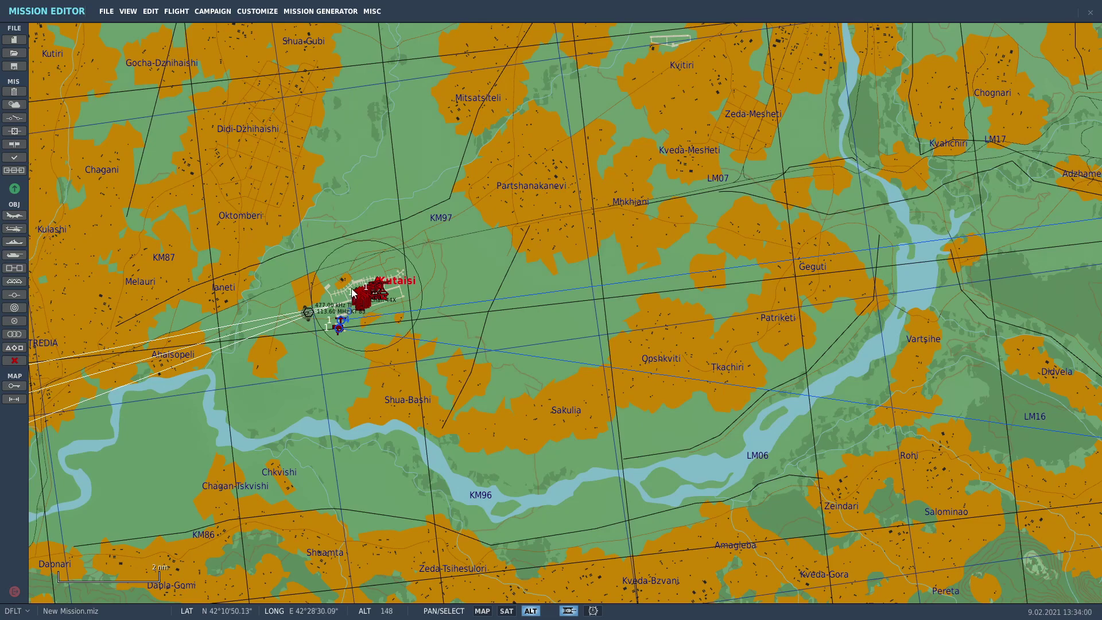
scroll(523, 267, "down", 2)
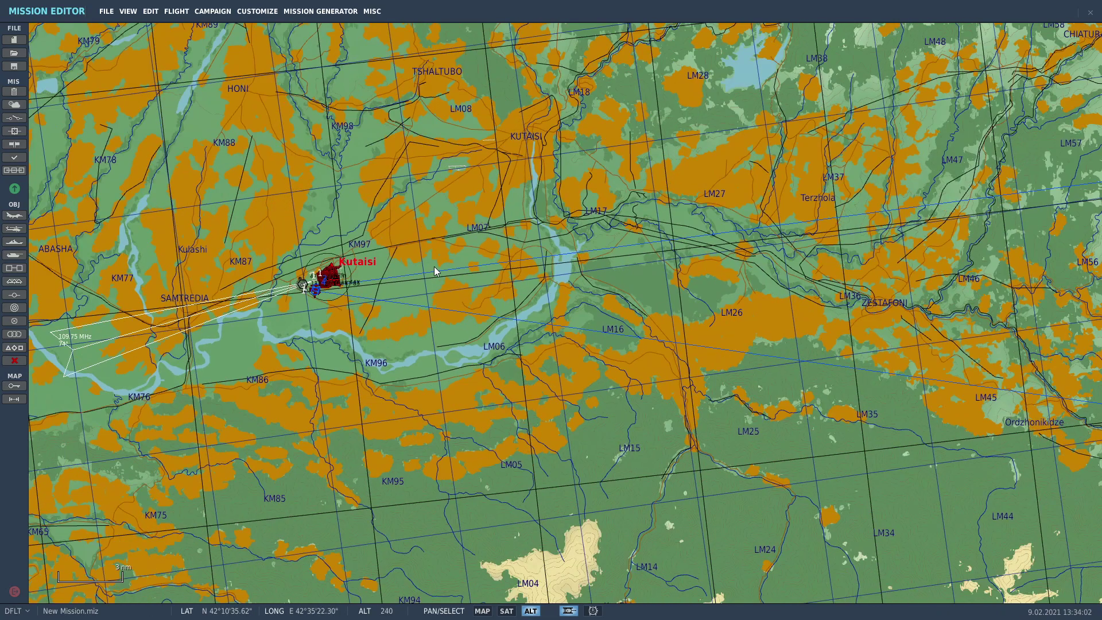
scroll(436, 283, "down", 5)
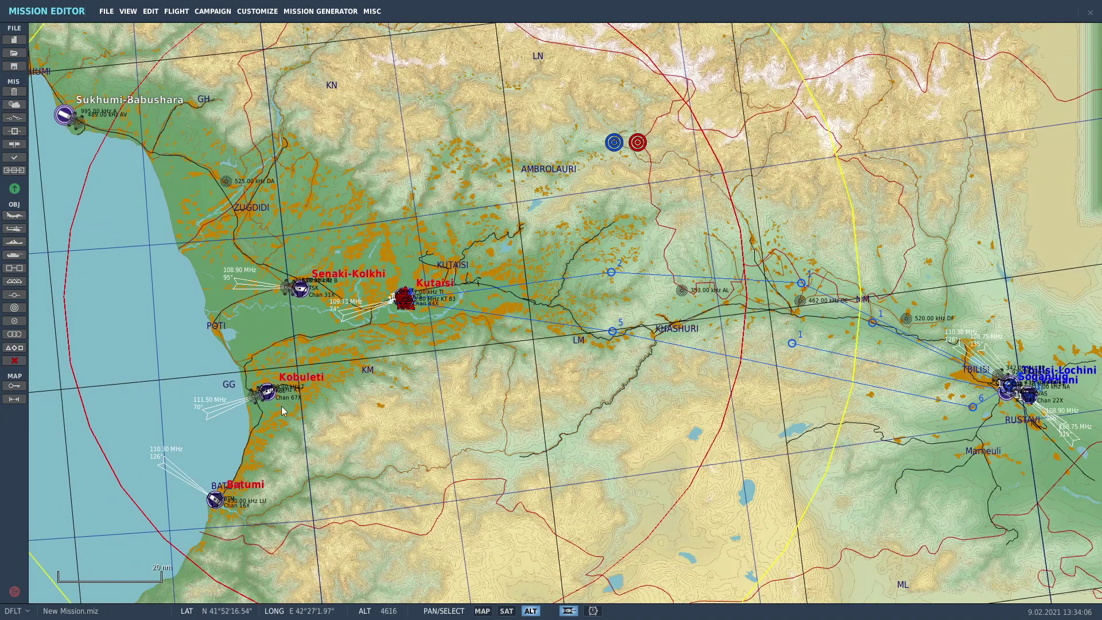
- Select the Player lead from the Unit List, step to waypoint 2, then close both panels
left_click(22, 347)
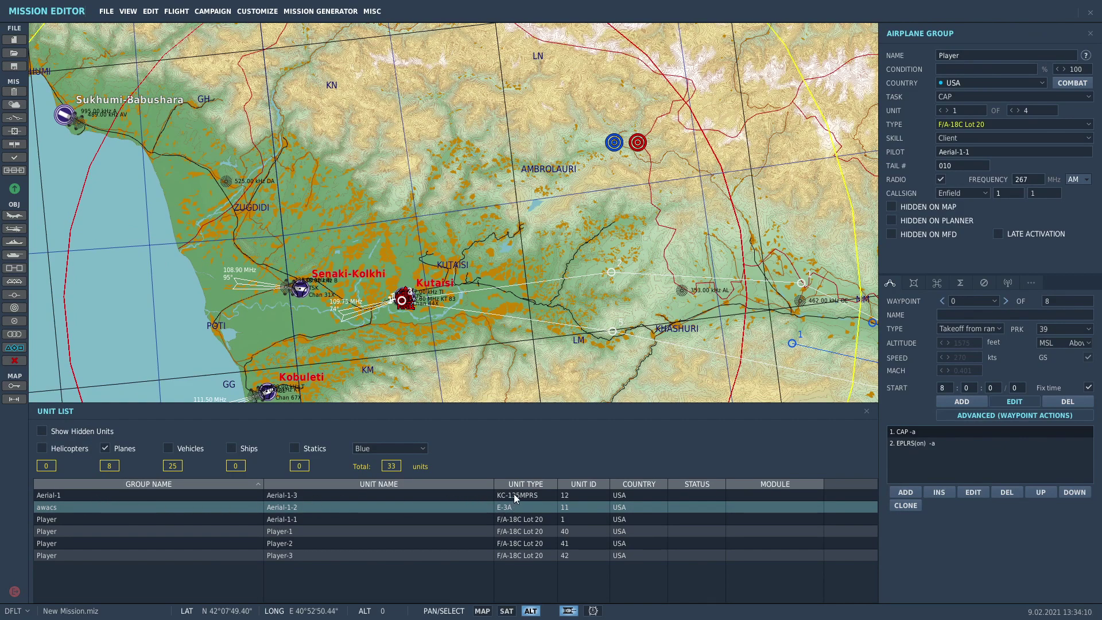
left_click(497, 519)
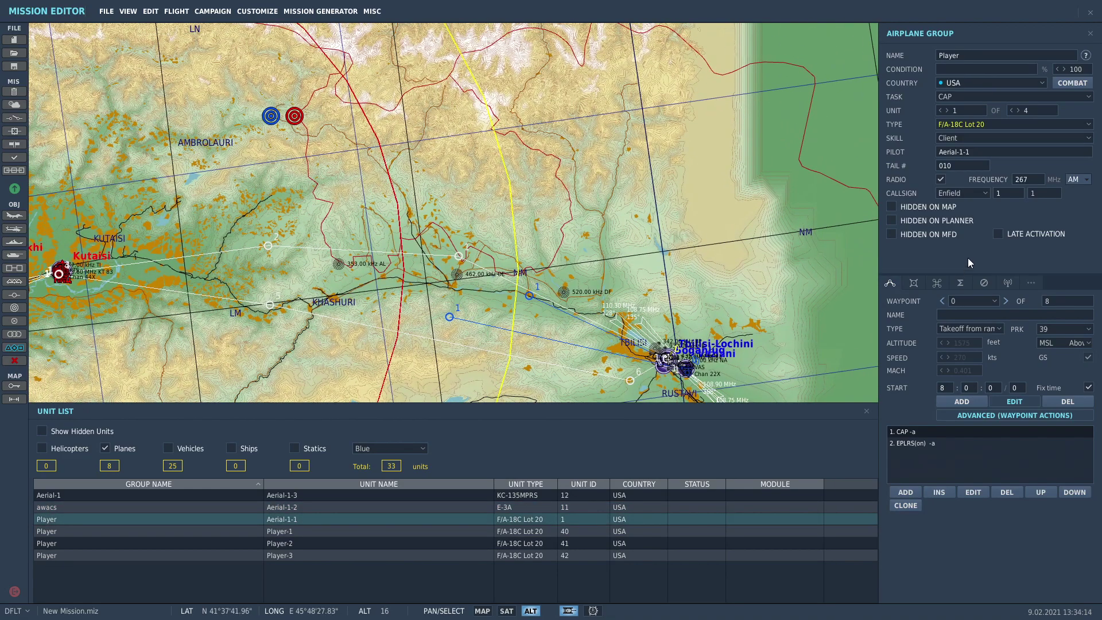
left_click(1005, 301)
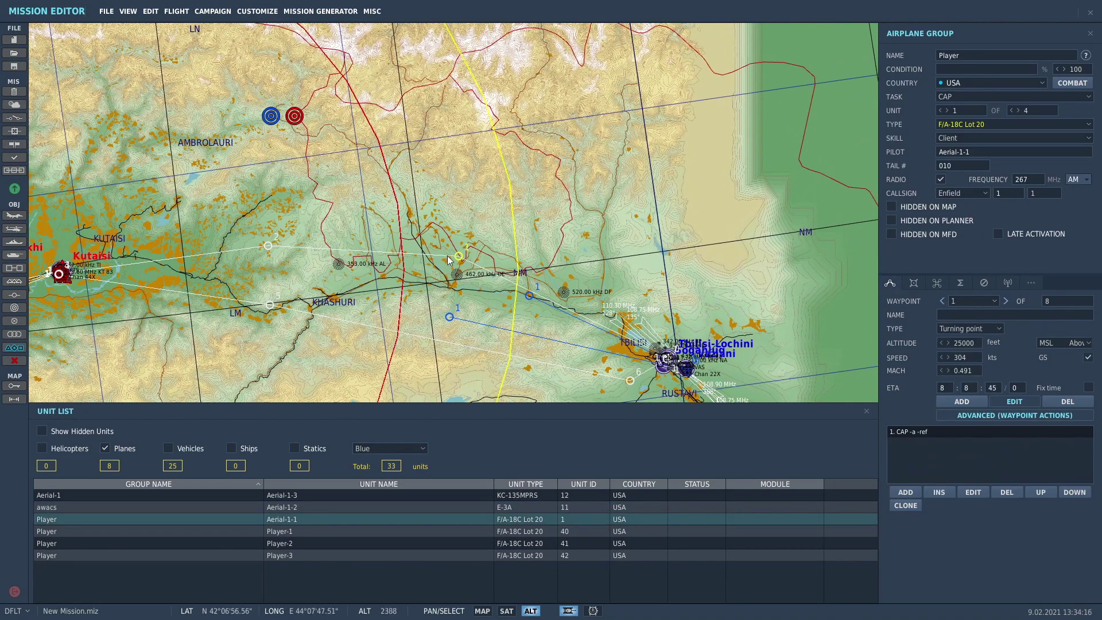
left_click_drag(515, 251, 579, 266)
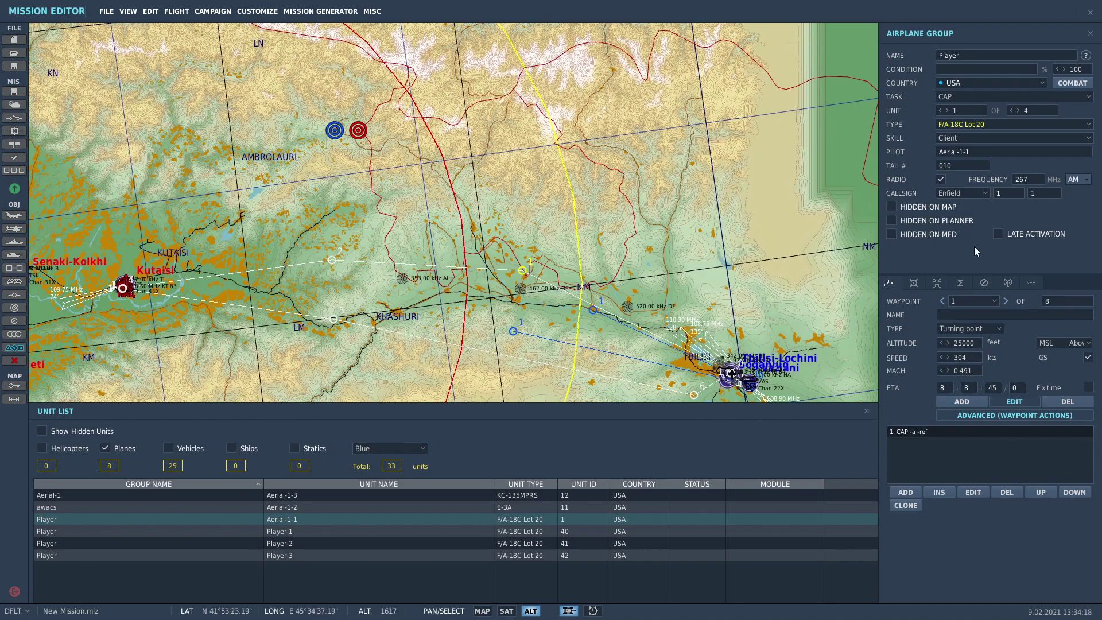
left_click(1004, 302)
left_click_drag(320, 282, 475, 293)
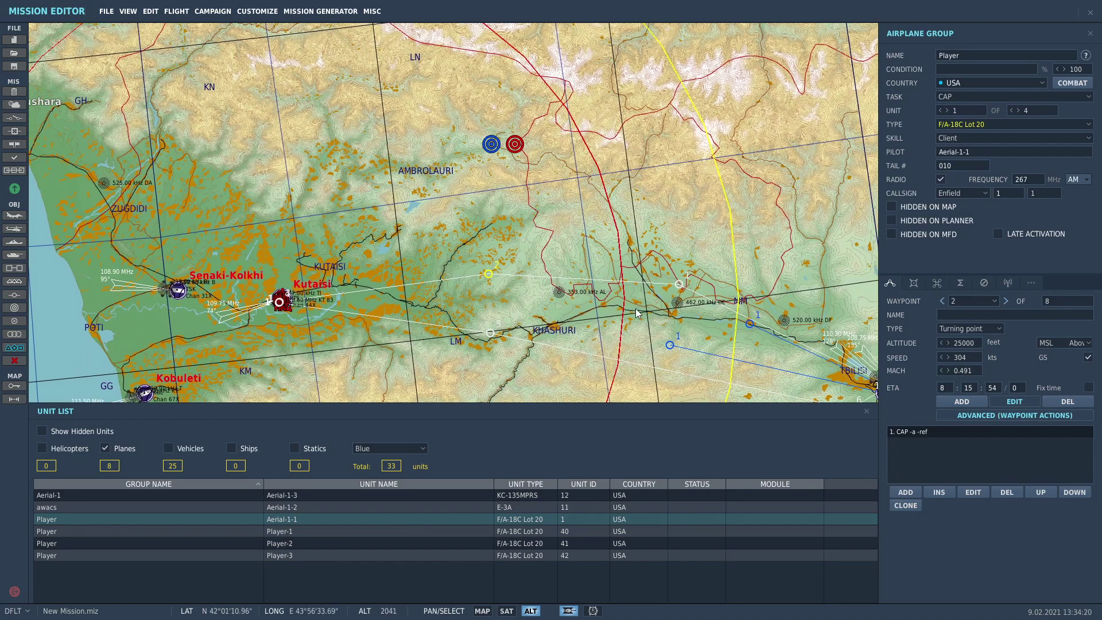
scroll(648, 333, "up", 2)
scroll(615, 299, "up", 1)
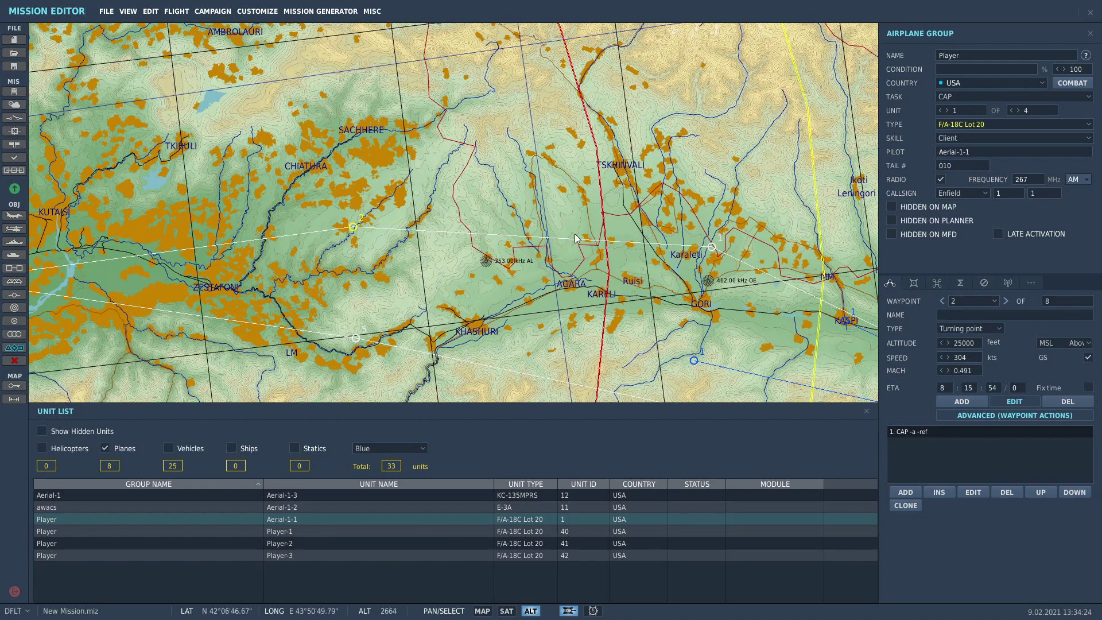
left_click(576, 220)
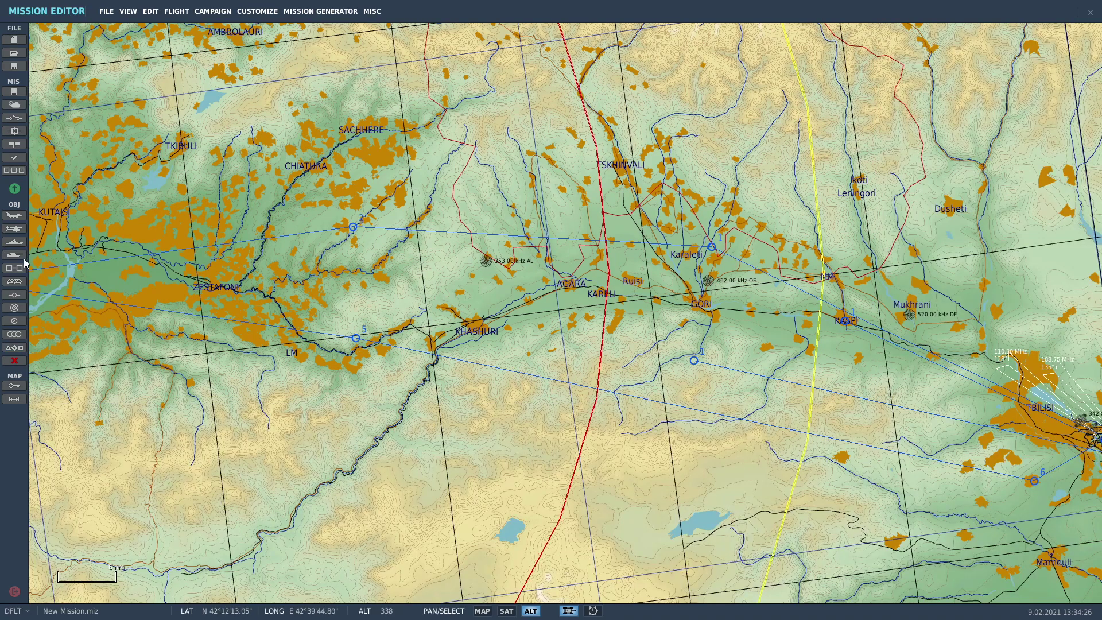
- Place a new trigger zone on the map north of Khashuri
left_click(15, 323)
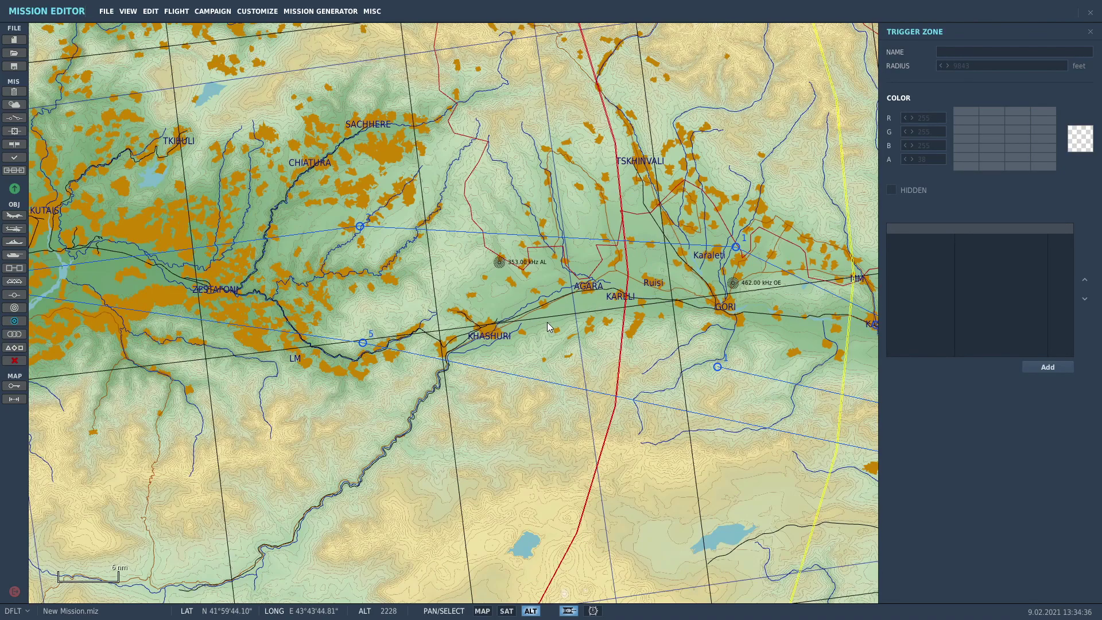
scroll(548, 327, "down", 1)
scroll(568, 270, "up", 1)
left_click(528, 265)
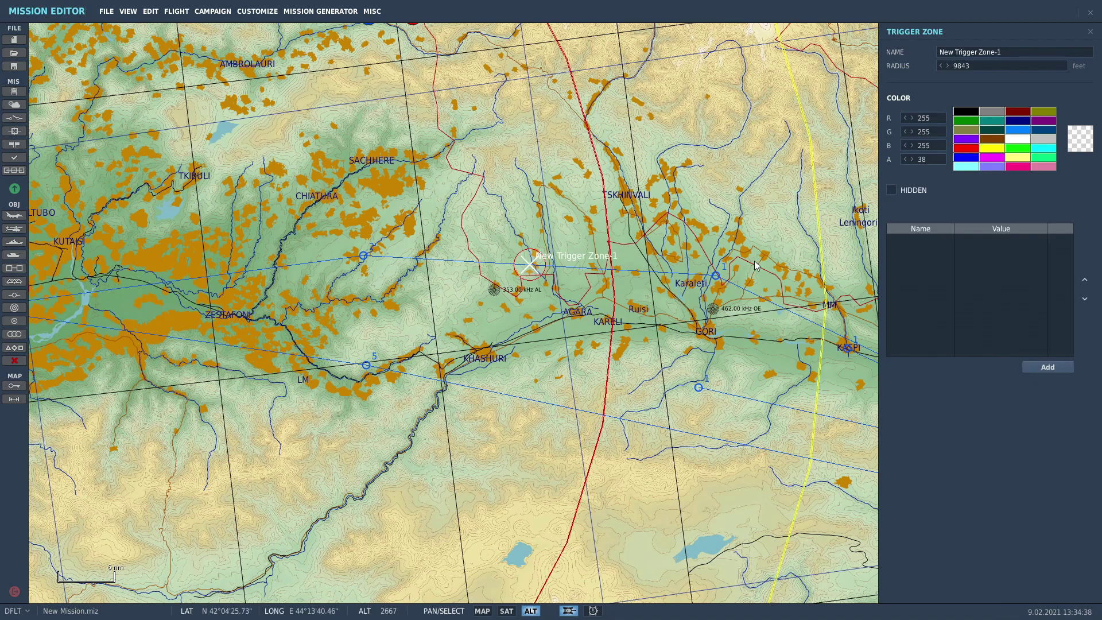
scroll(498, 274, "up", 2)
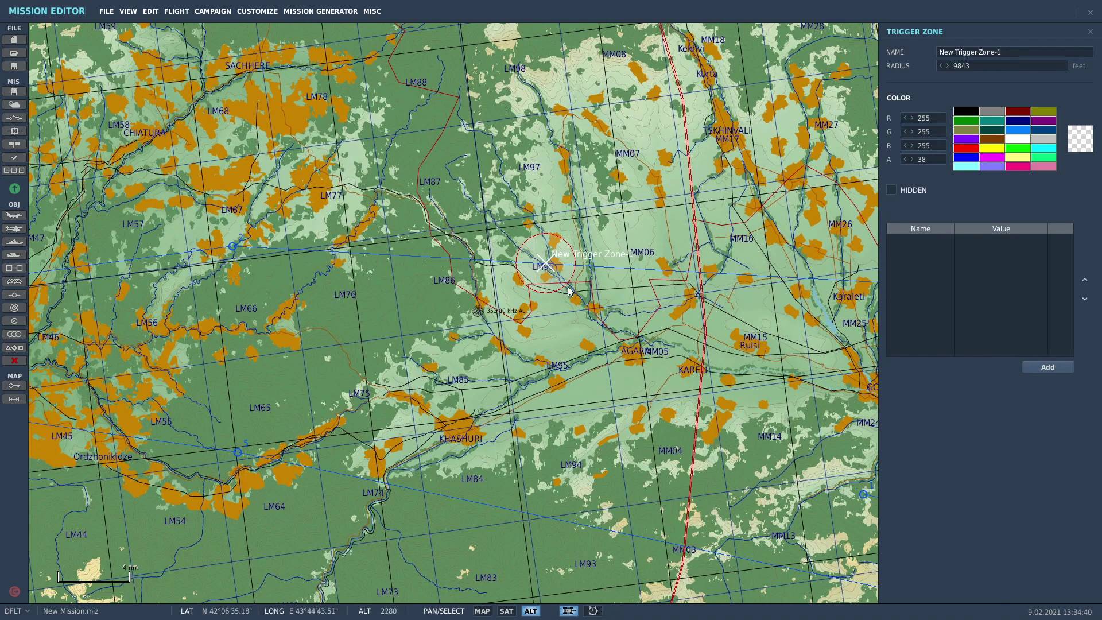
scroll(570, 291, "up", 1)
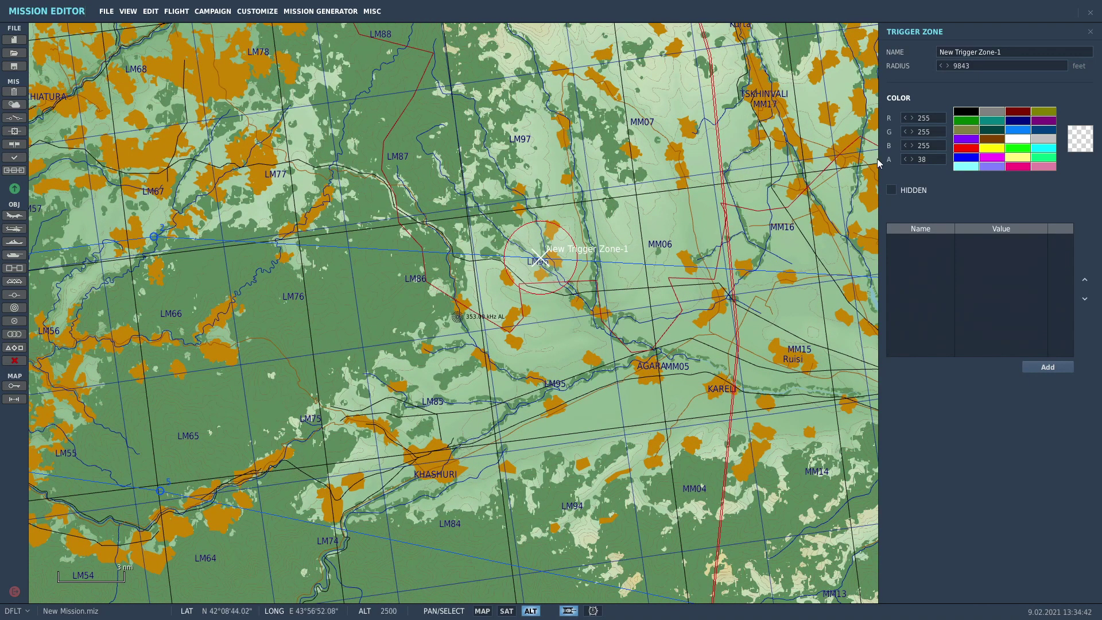
- Set the zone radius to 50000 and rename it '1 nolu zone'
double_click(976, 68)
type("5")
scroll(723, 276, "down", 2)
type("0000")
scroll(729, 258, "down", 2)
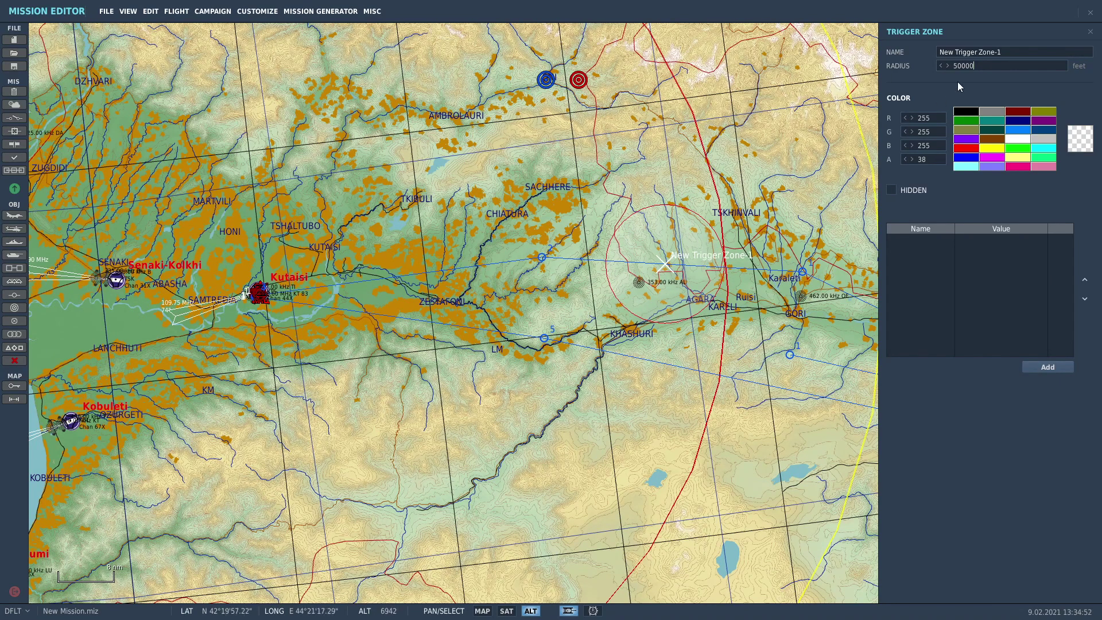
left_click(1013, 52)
type("1 nolu zone")
- Pan and zoom the map west to the Black Sea coast around Kobuleti
scroll(654, 328, "up", 2)
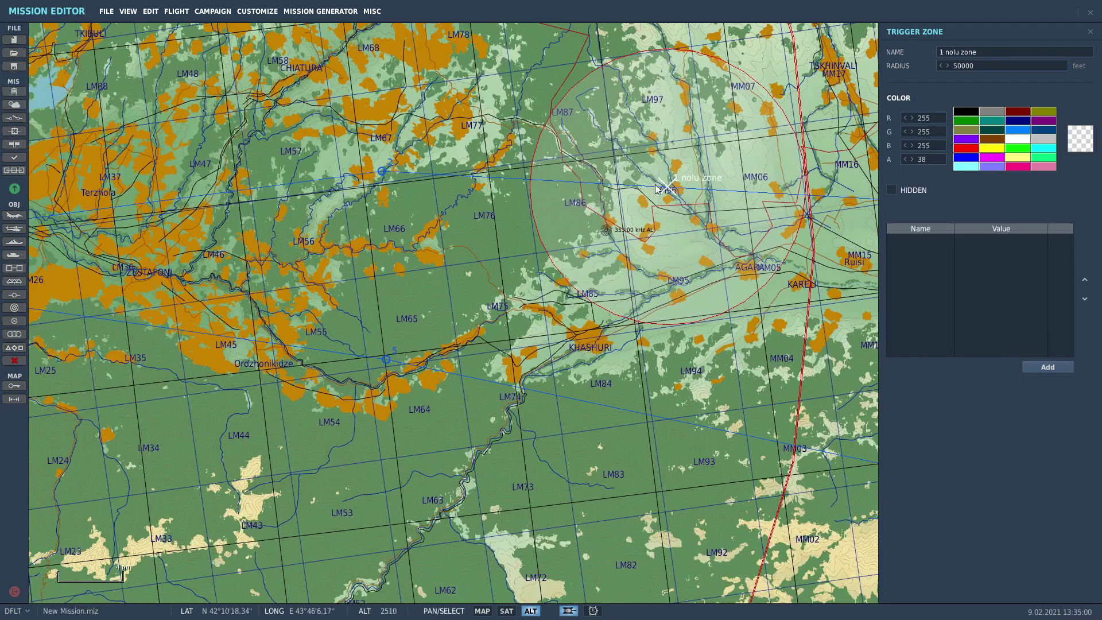
left_click_drag(739, 263, 514, 313)
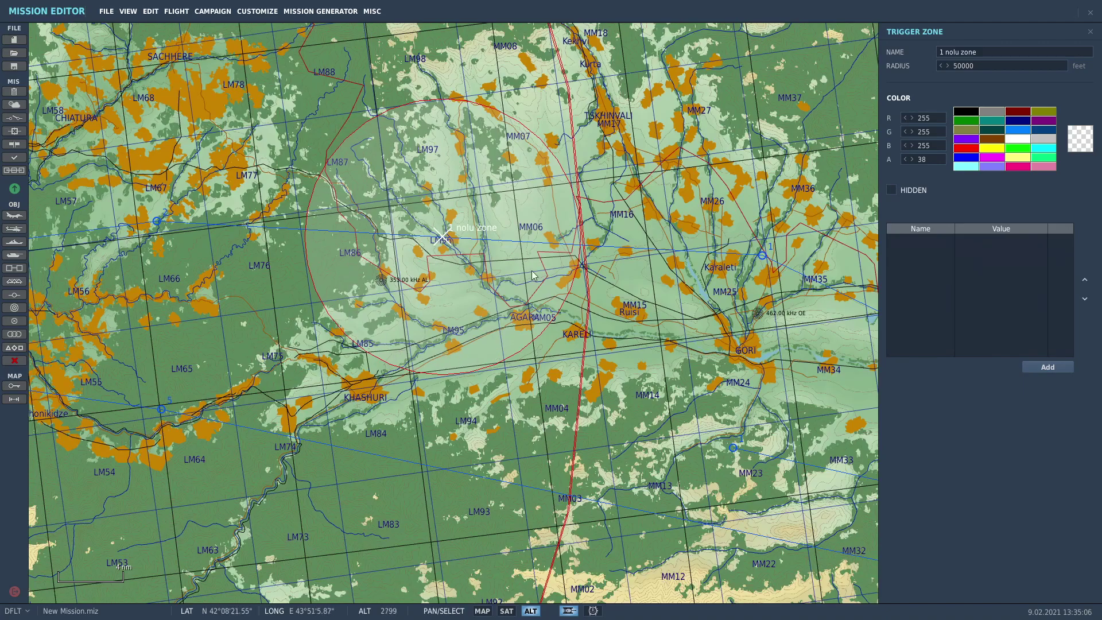
scroll(448, 310, "down", 2)
scroll(448, 311, "down", 1)
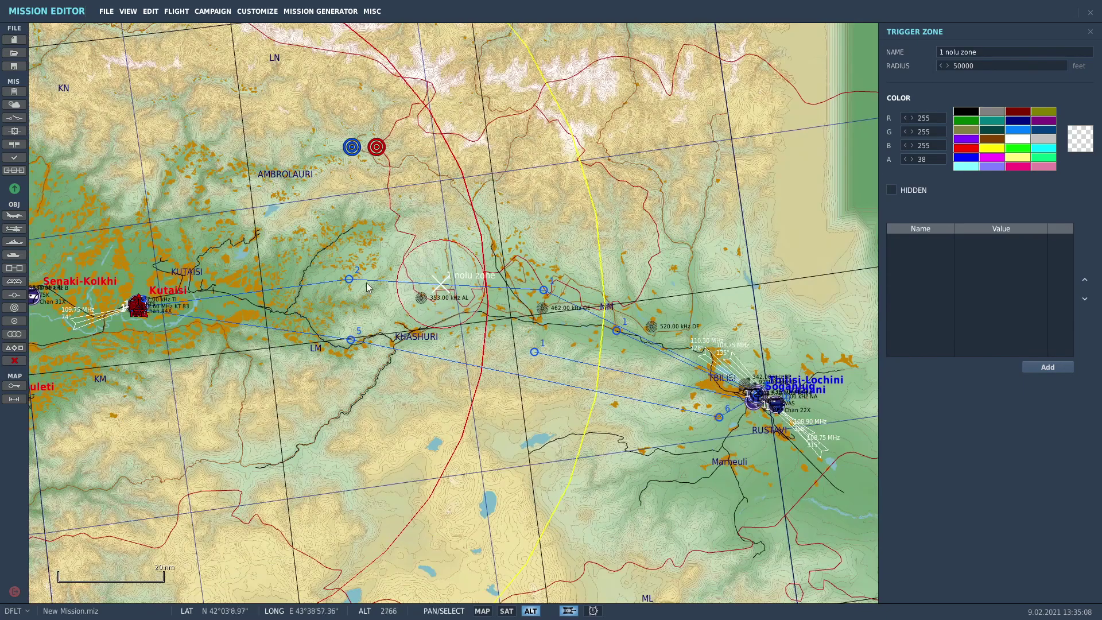
right_click_drag(301, 216, 527, 278)
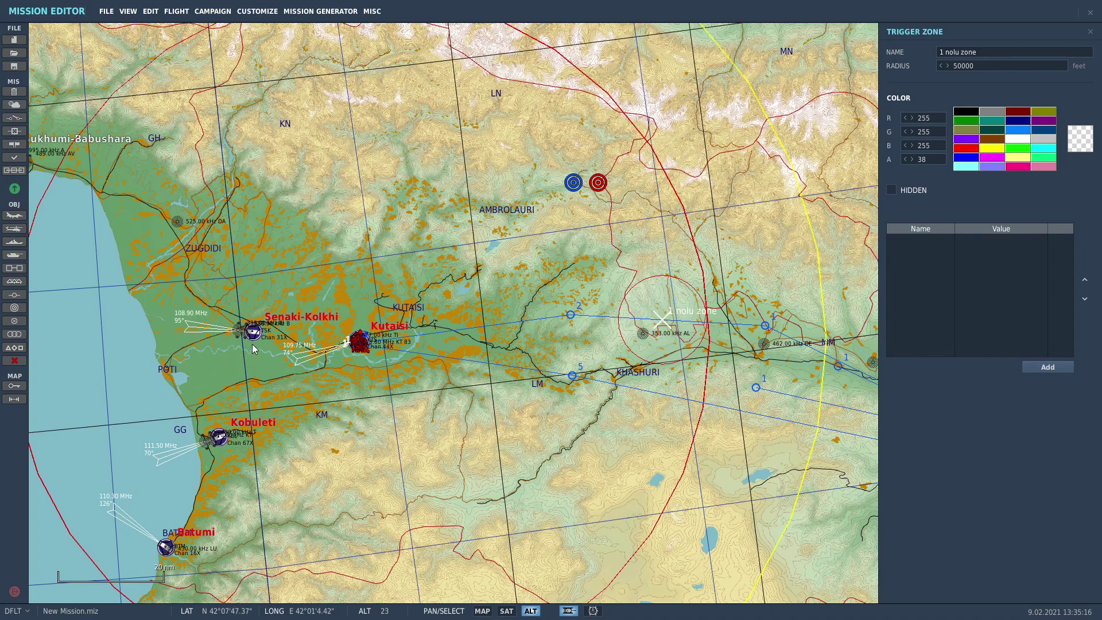
right_click_drag(219, 309, 288, 283)
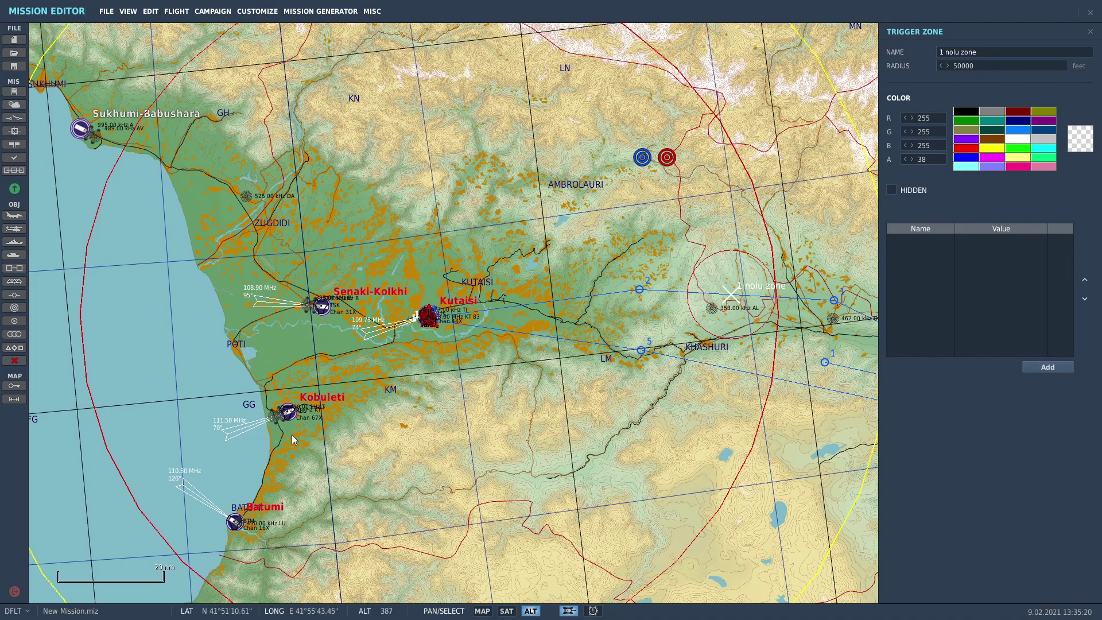
scroll(280, 433, "up", 3)
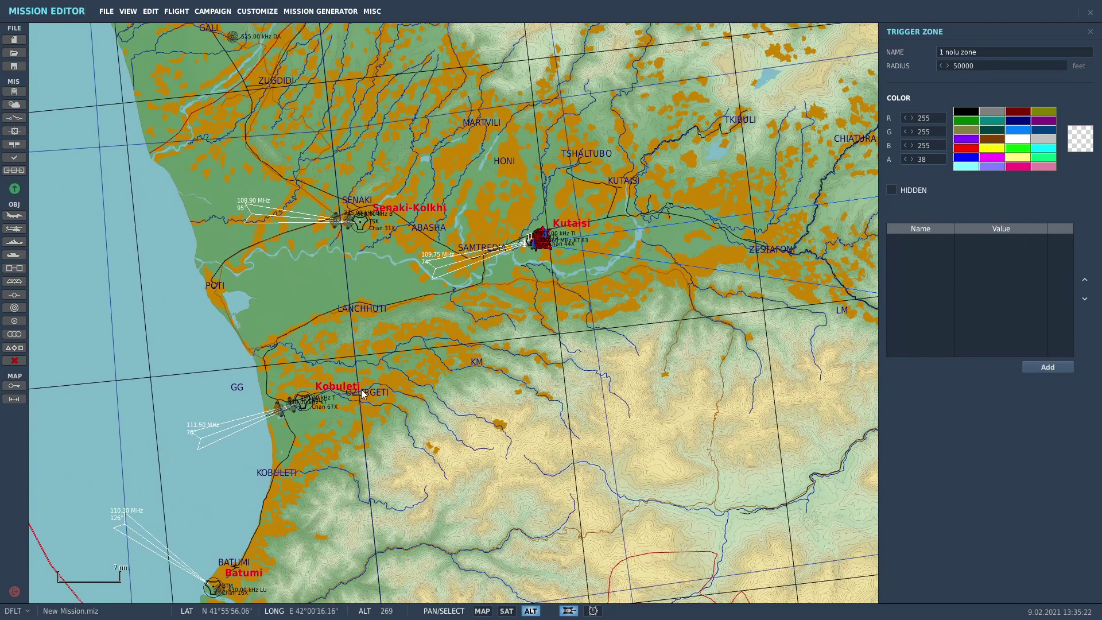
scroll(311, 402, "up", 3)
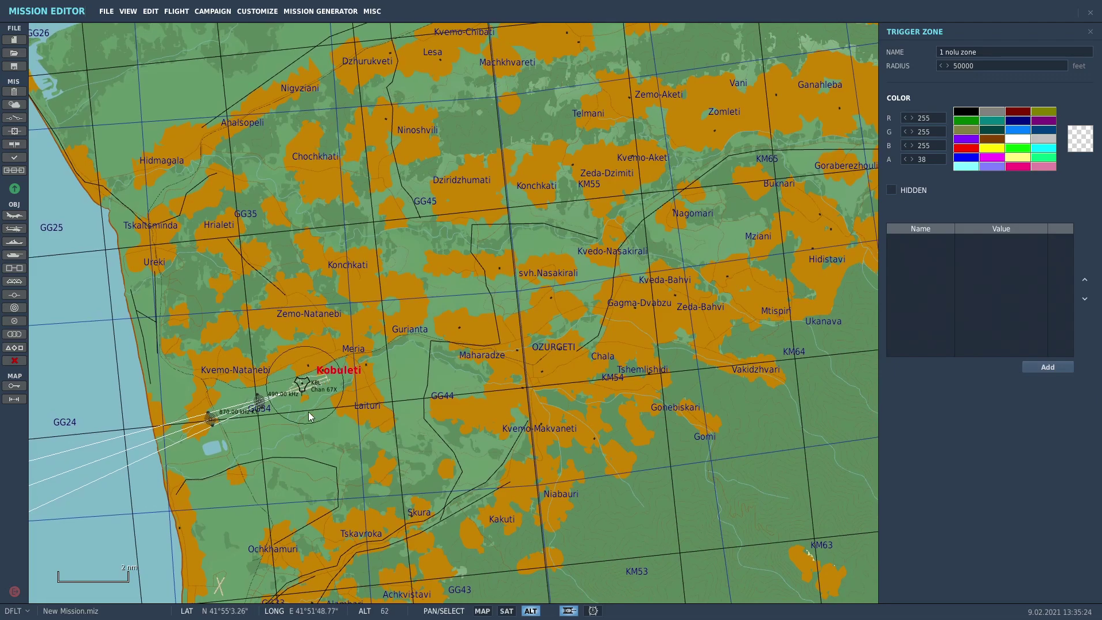
scroll(287, 394, "up", 3)
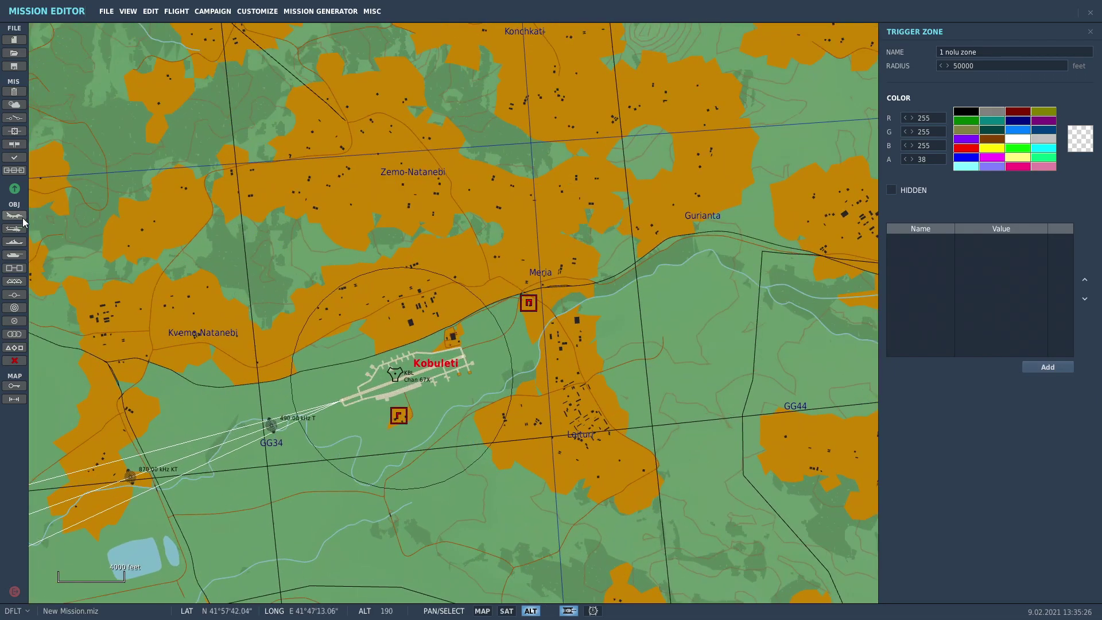
- Start a new airplane group with task CAP and aircraft type MiG-23MLD
left_click(23, 218)
left_click(965, 96)
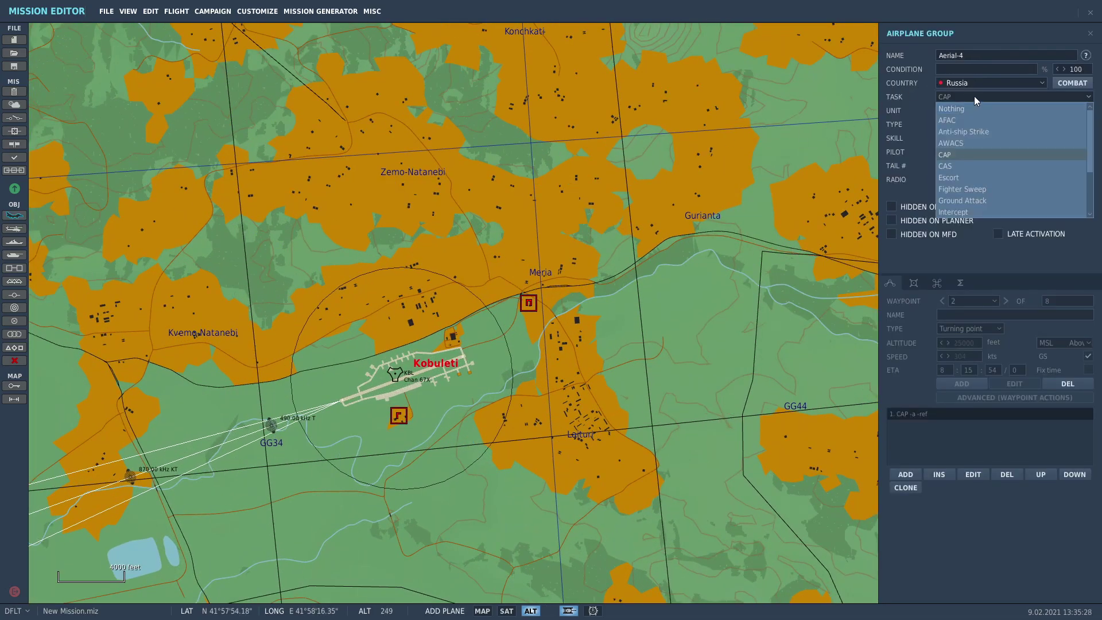
left_click(973, 95)
left_click(966, 123)
scroll(976, 224, "down", 3)
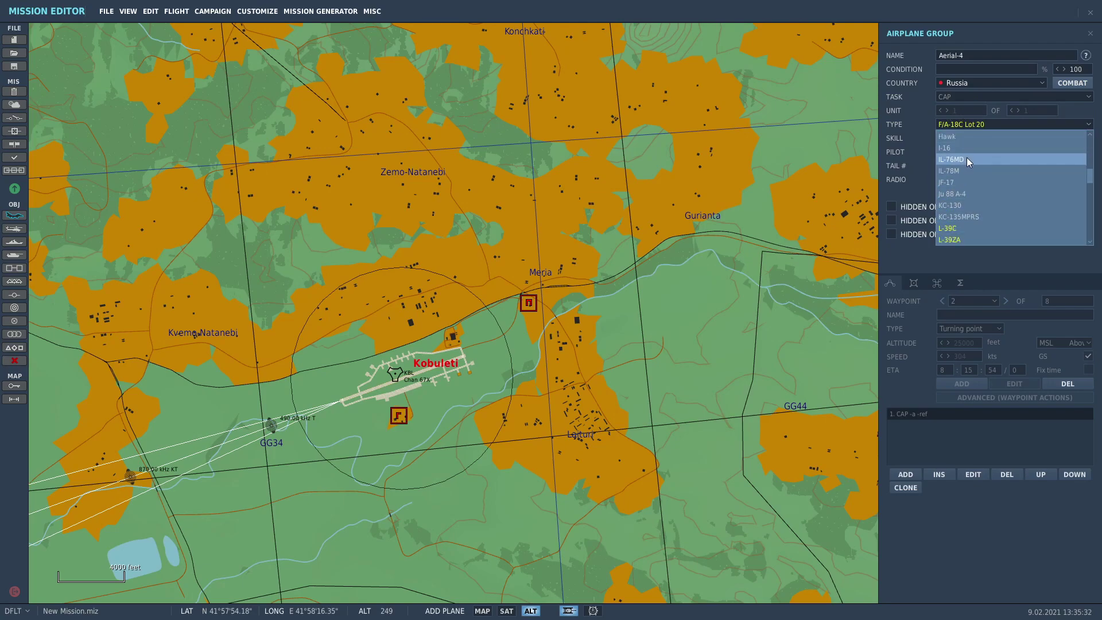
scroll(986, 217, "up", 5)
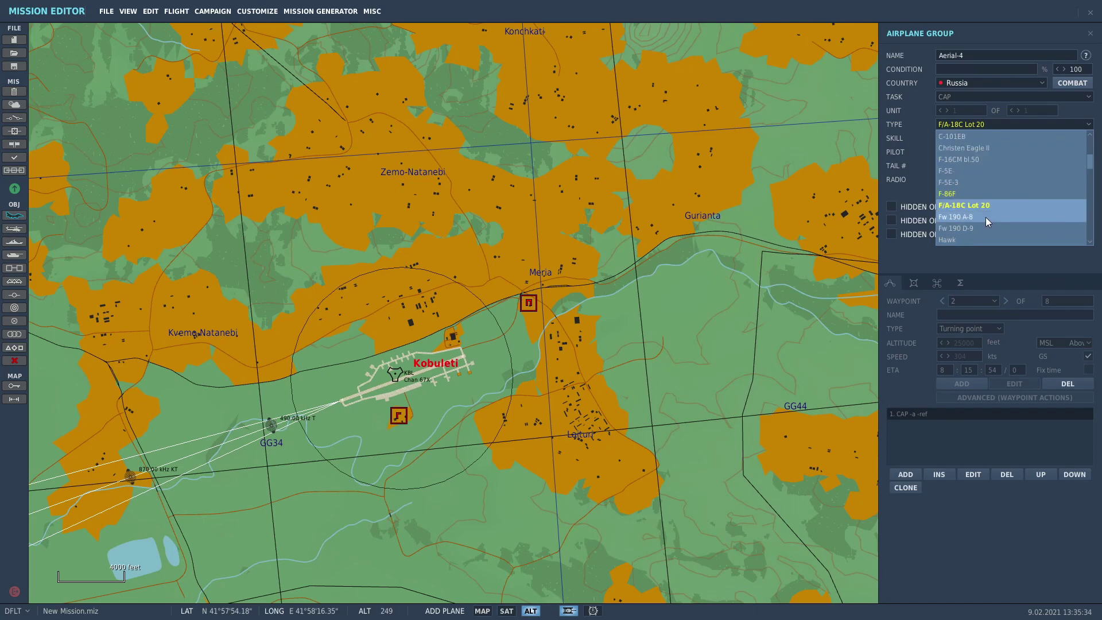
scroll(985, 213, "down", 8)
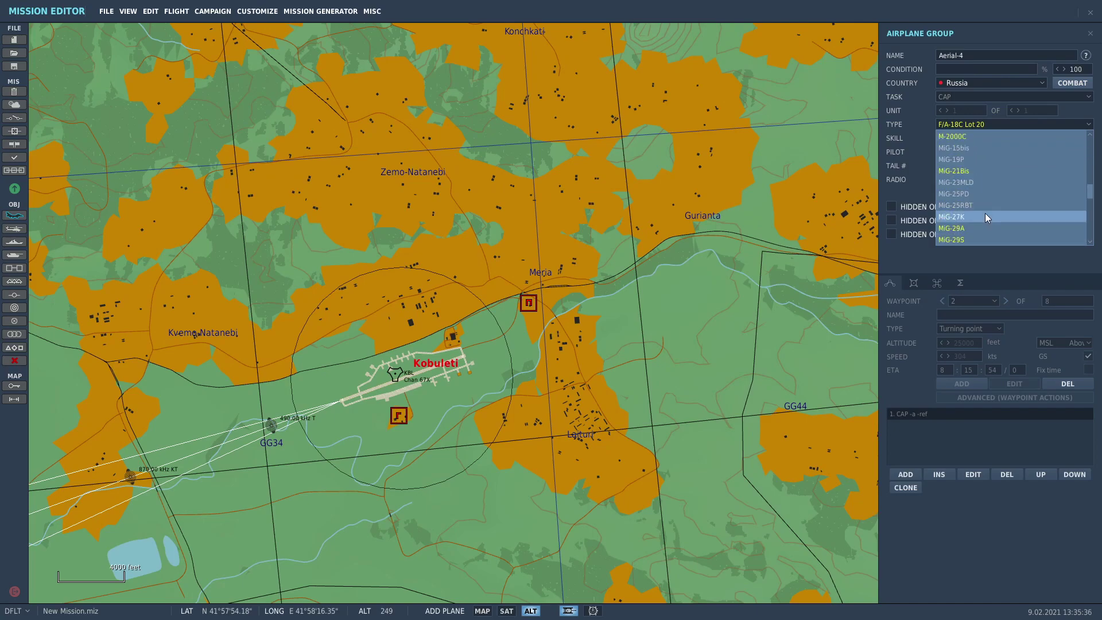
left_click(979, 181)
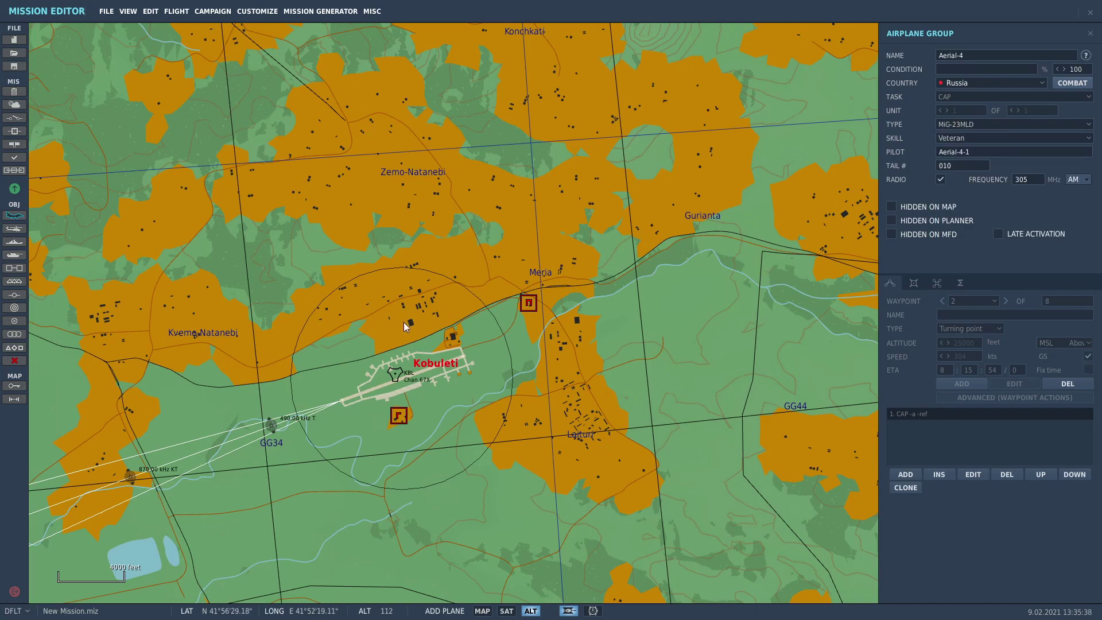
scroll(409, 354, "up", 2)
scroll(409, 404, "up", 2)
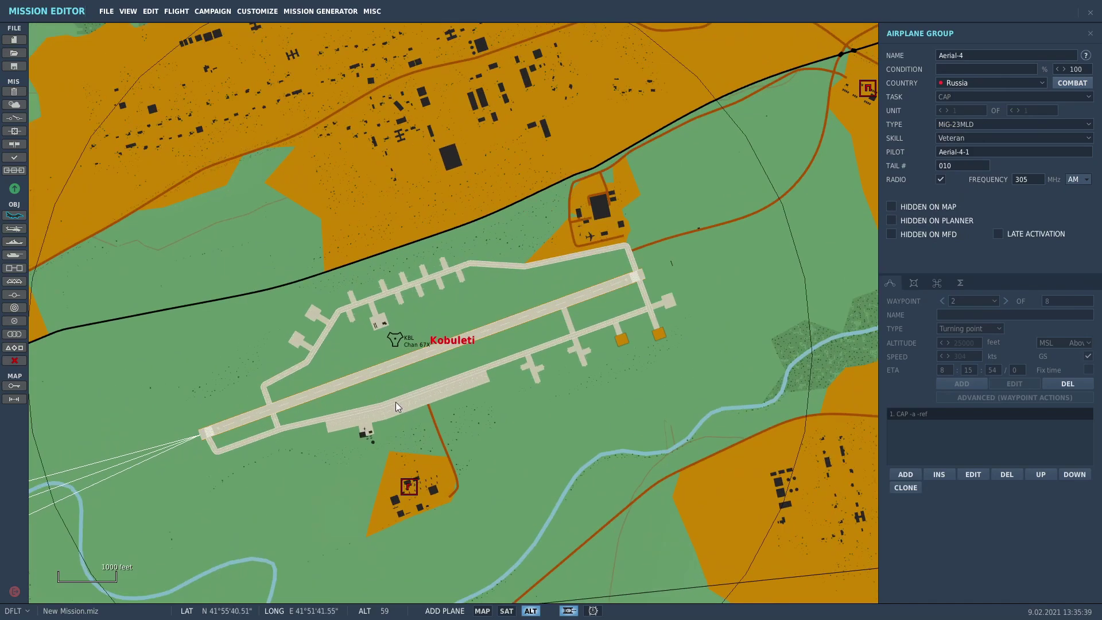
- Place the group at Kobuleti with Rookie skill and a Takeoff from ramp first waypoint
left_click(395, 403)
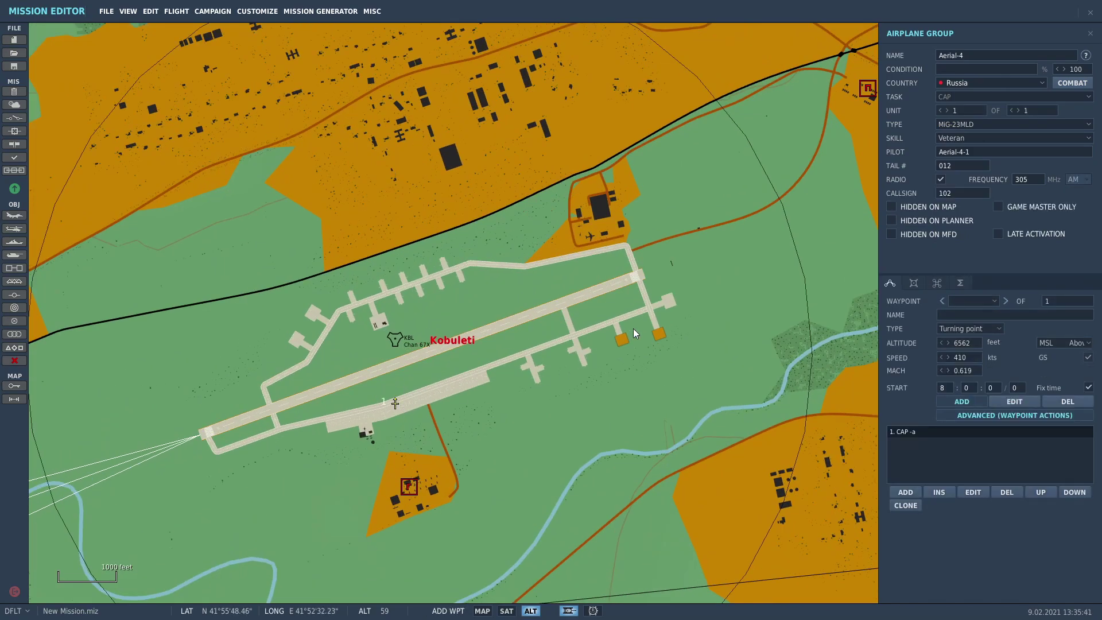
left_click(968, 138)
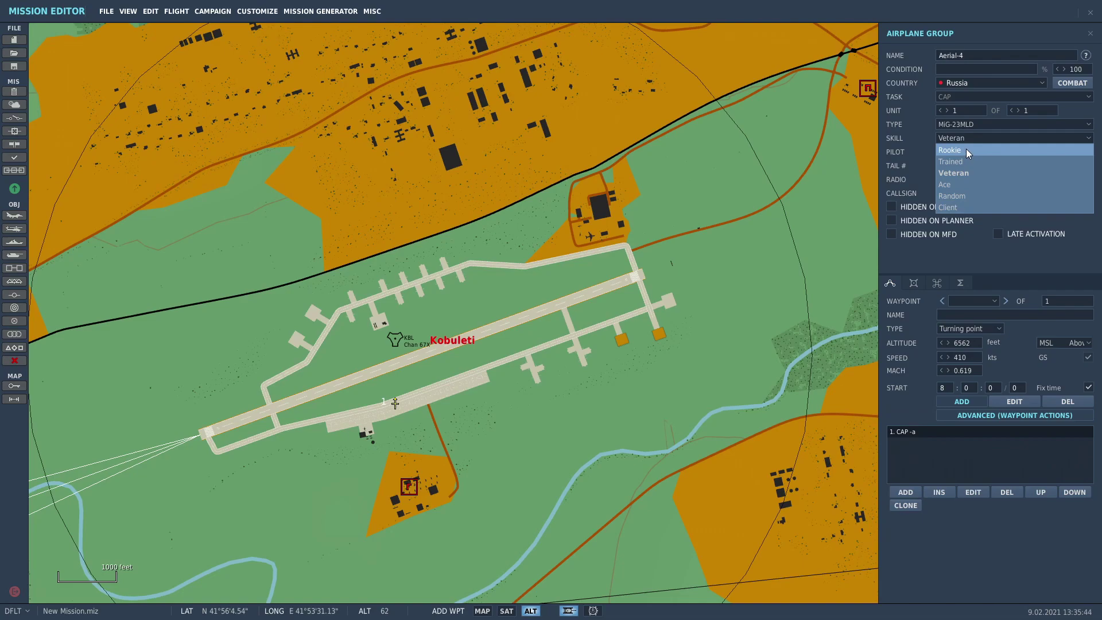
left_click(966, 150)
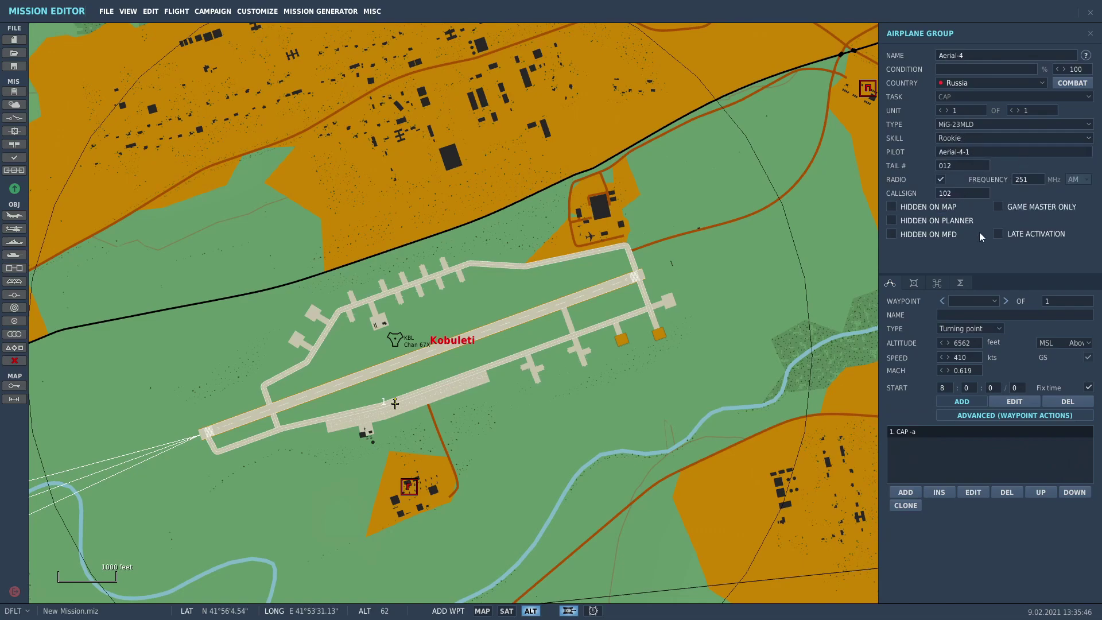
left_click(979, 328)
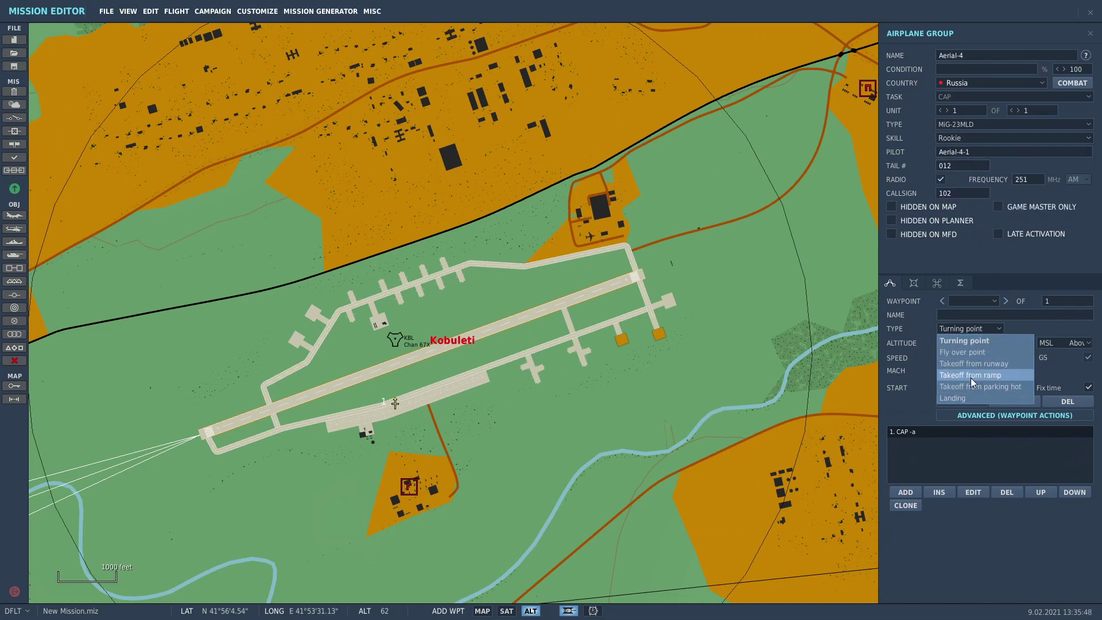
left_click(970, 381)
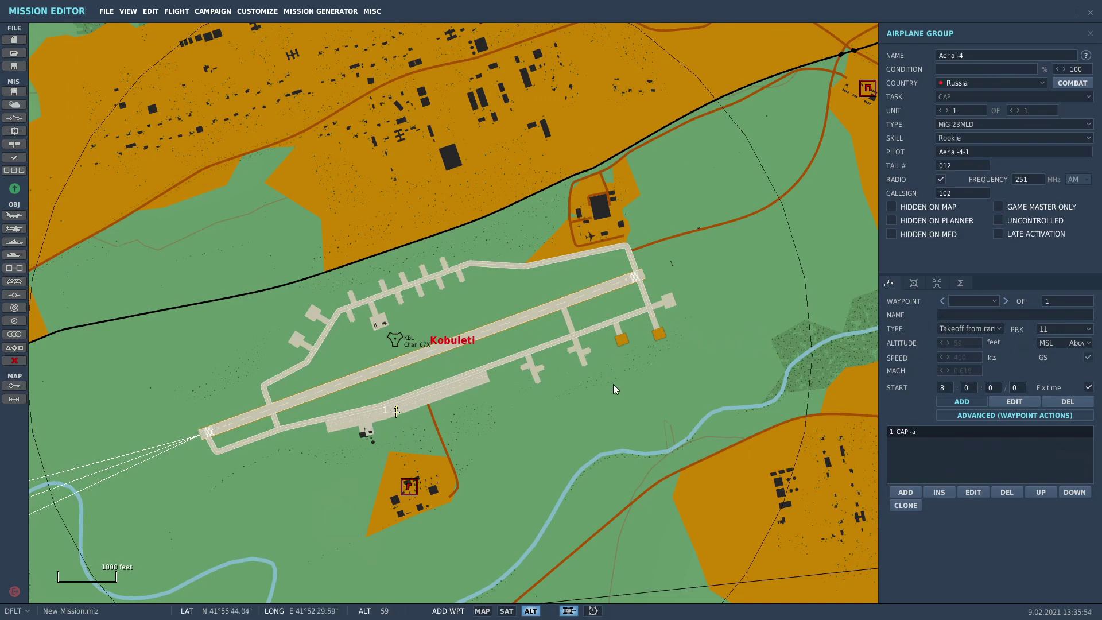
right_click_drag(613, 389, 696, 384)
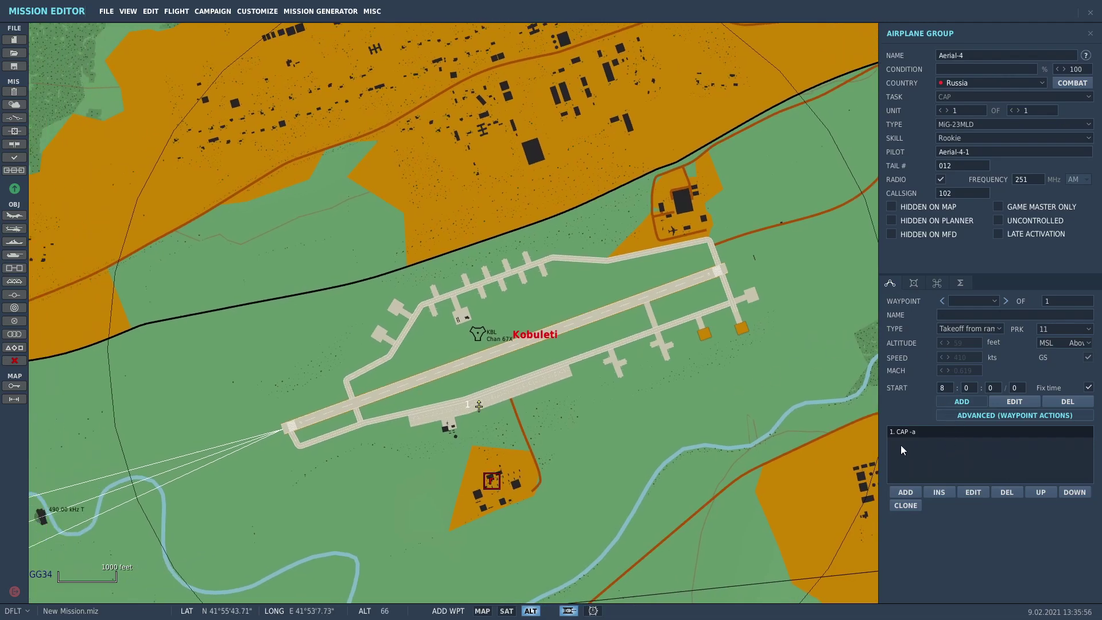
scroll(839, 442, "down", 10)
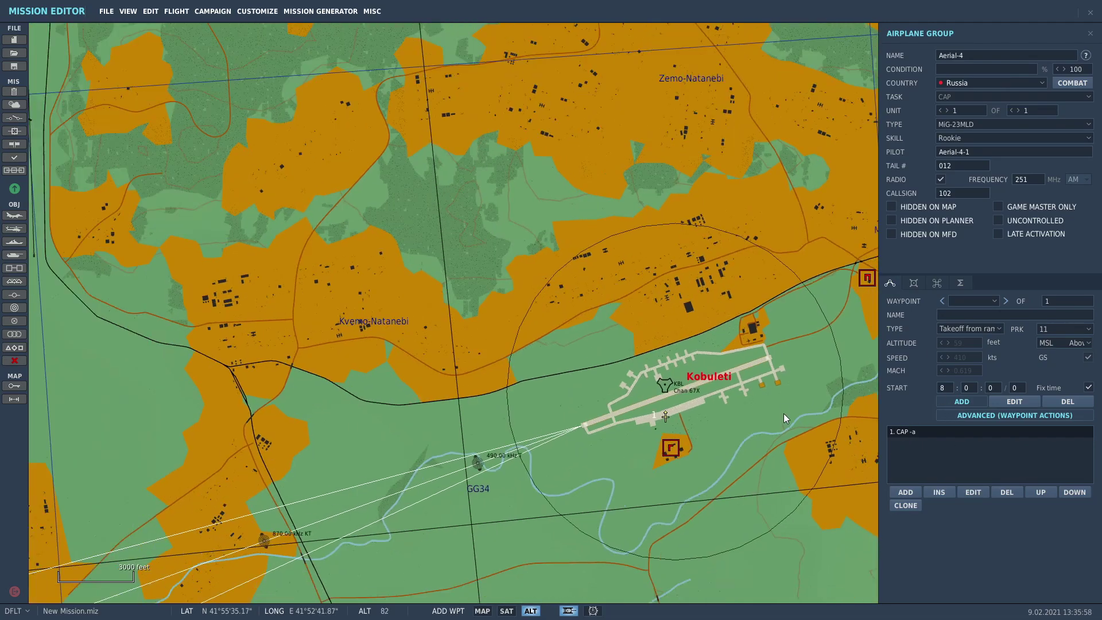
scroll(631, 398, "down", 4)
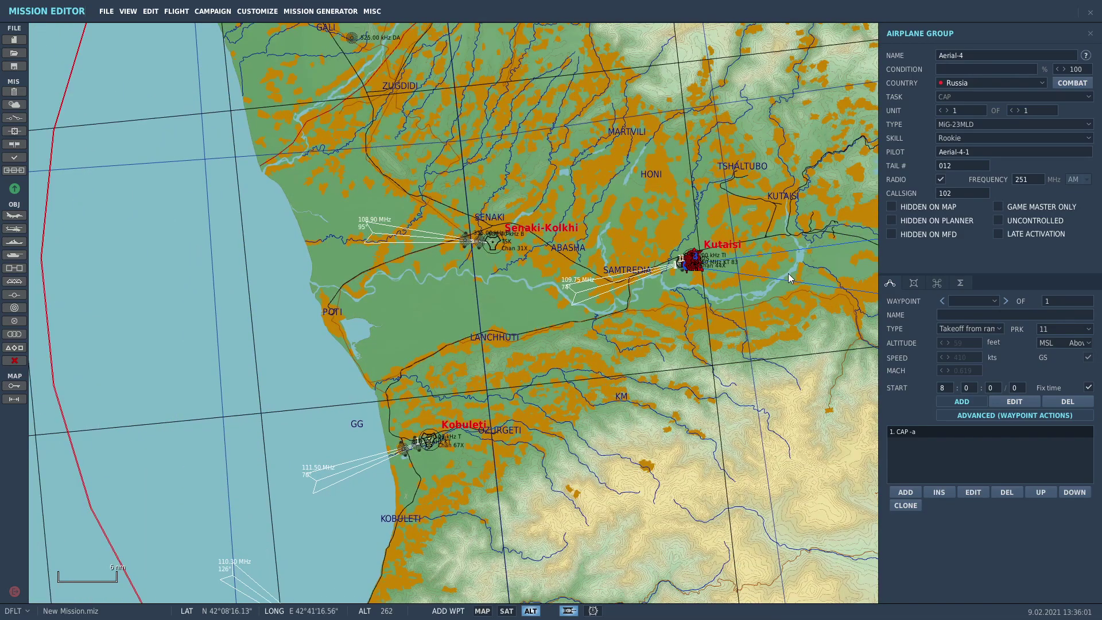
- Add a route waypoint northeast of Kobuleti, then return to the SP starting waypoint
left_click(788, 273)
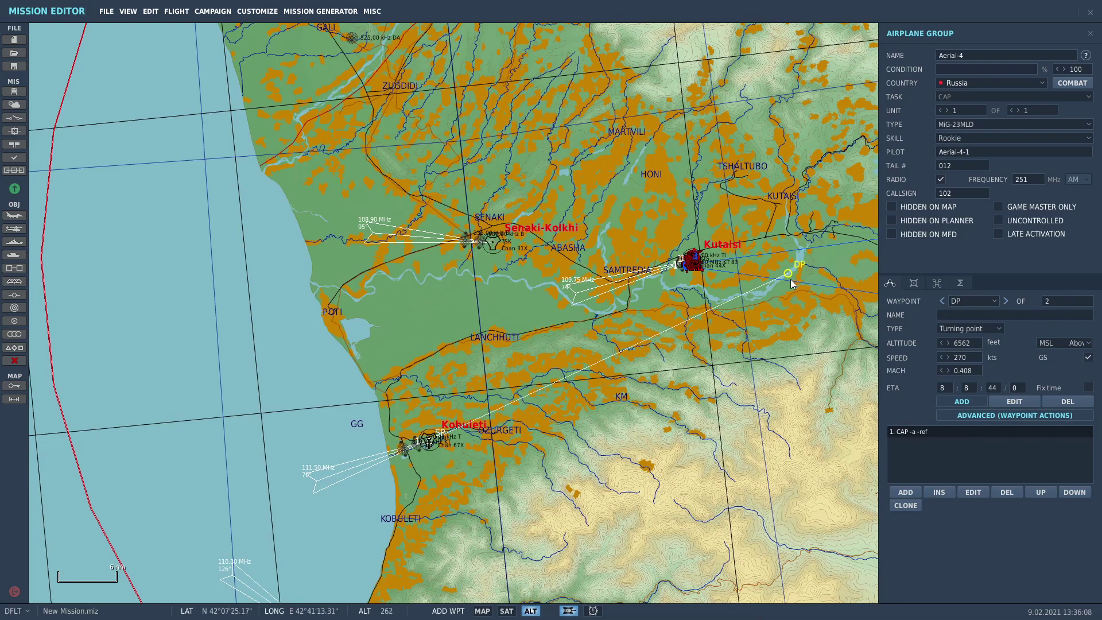
scroll(426, 463, "up", 3)
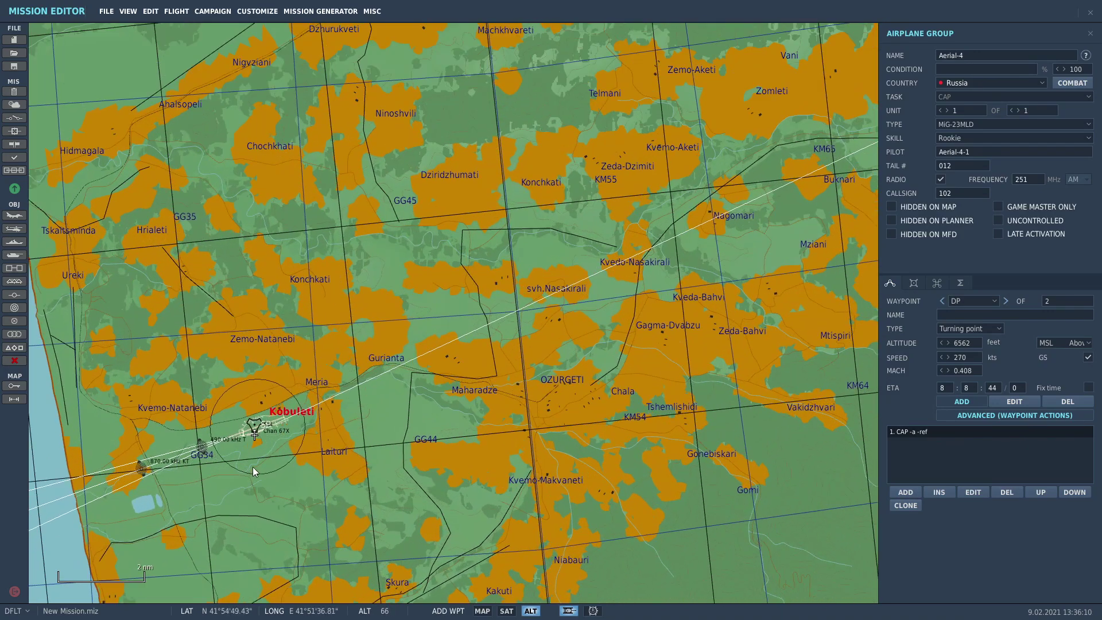
right_click_drag(253, 467, 525, 417)
scroll(526, 417, "up", 6)
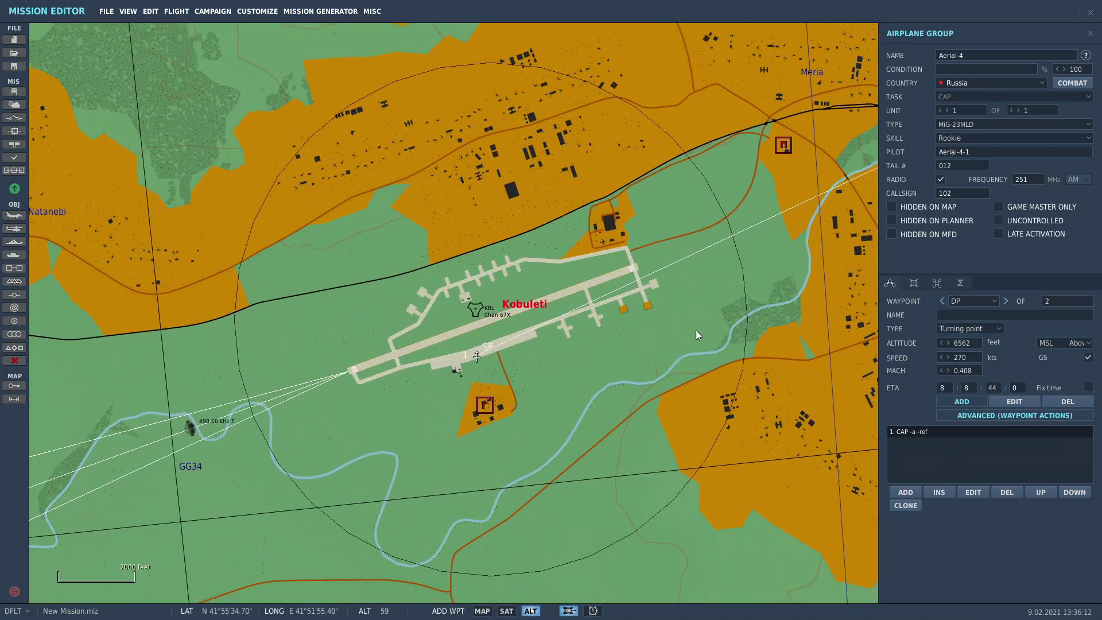
left_click(942, 301)
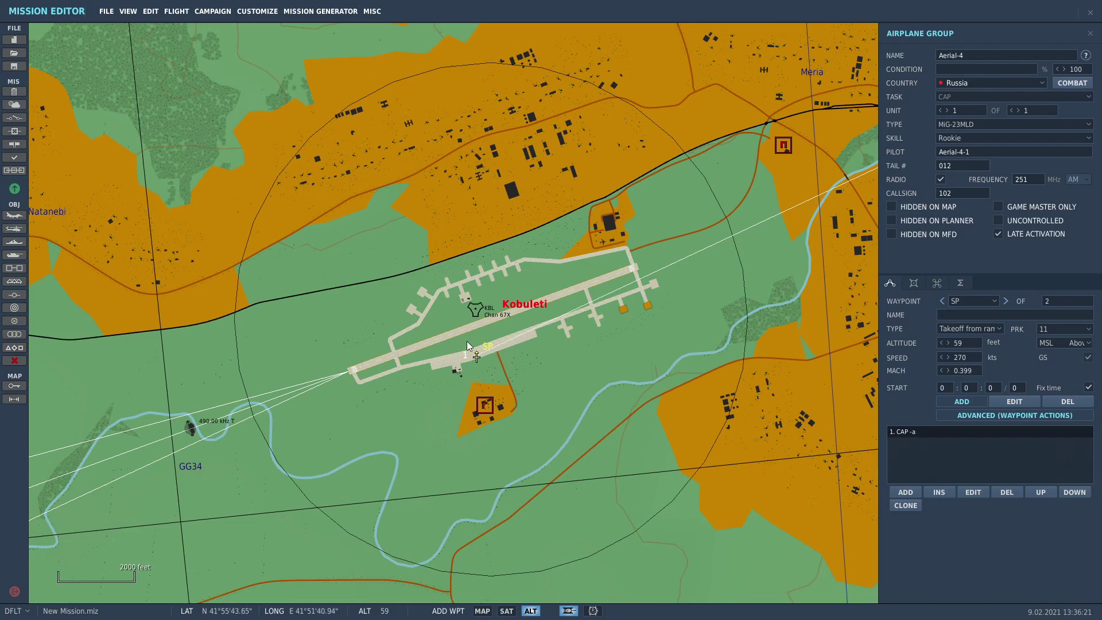
- Survey the route eastward, bringing the whole 1 nolu zone circle into view
scroll(481, 364, "up", 2)
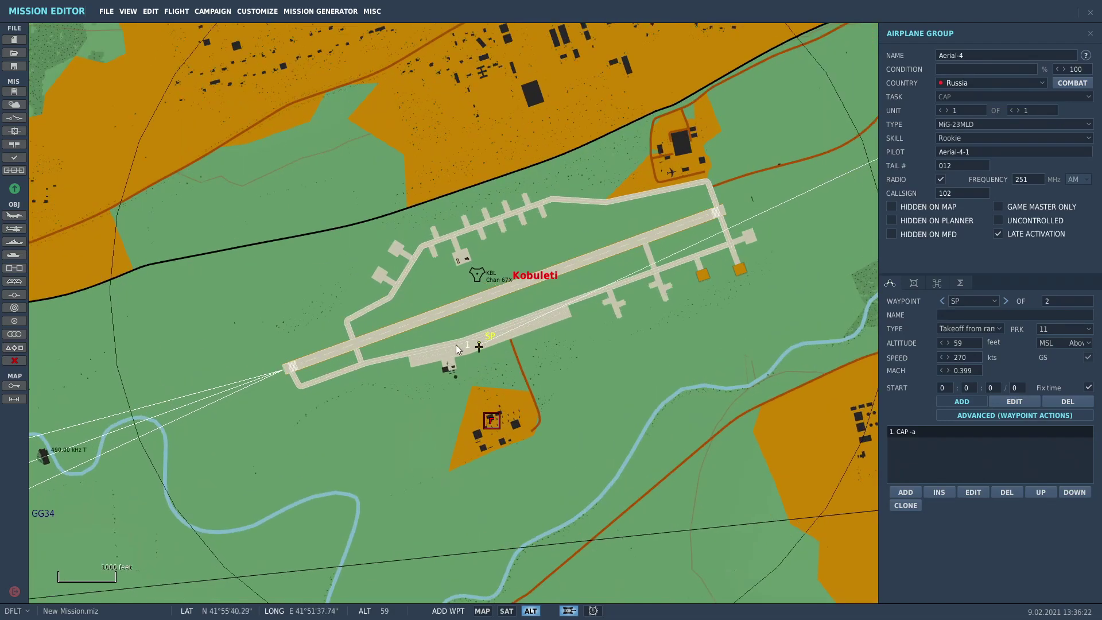
scroll(504, 357, "down", 3)
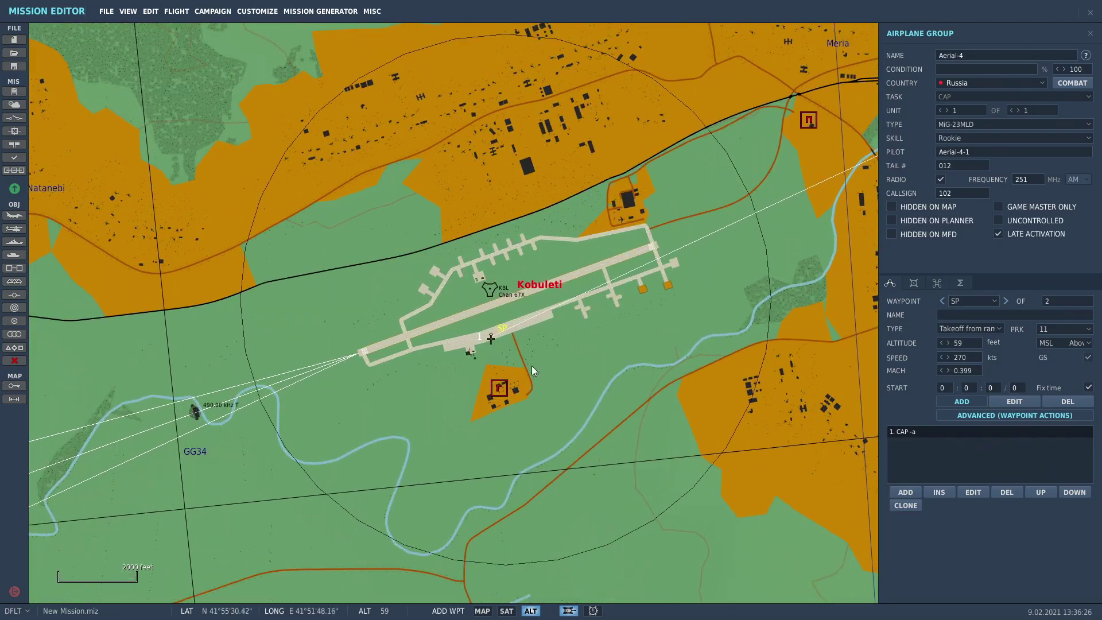
scroll(380, 427, "down", 2)
scroll(510, 411, "down", 1)
scroll(683, 326, "down", 5)
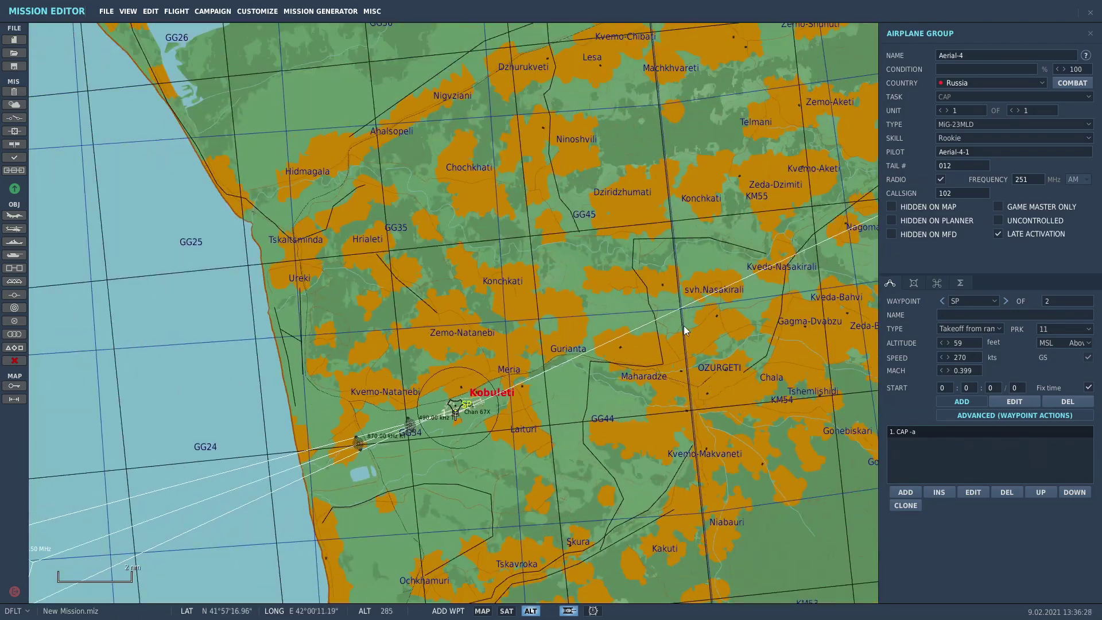
scroll(471, 424, "down", 1)
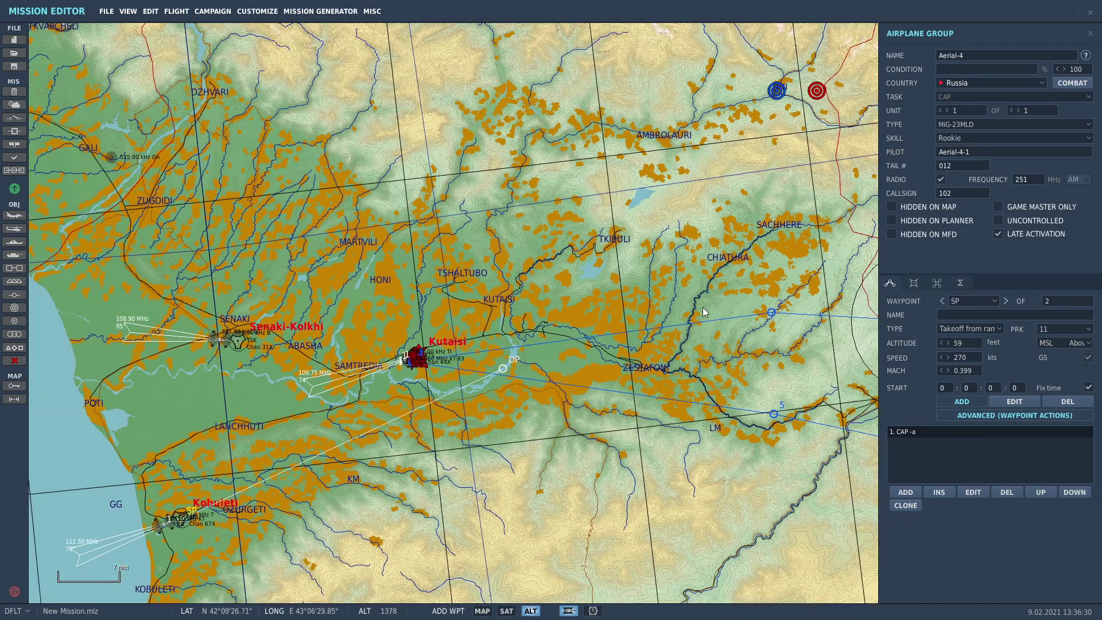
right_click_drag(861, 382, 649, 368)
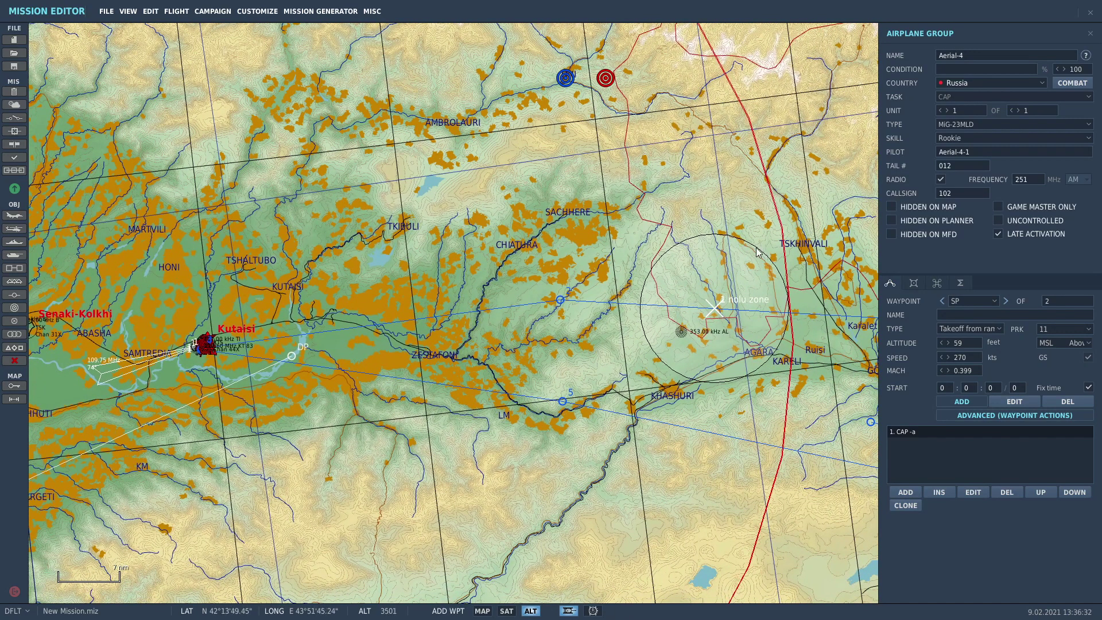
scroll(533, 379, "down", 2)
scroll(436, 407, "down", 1)
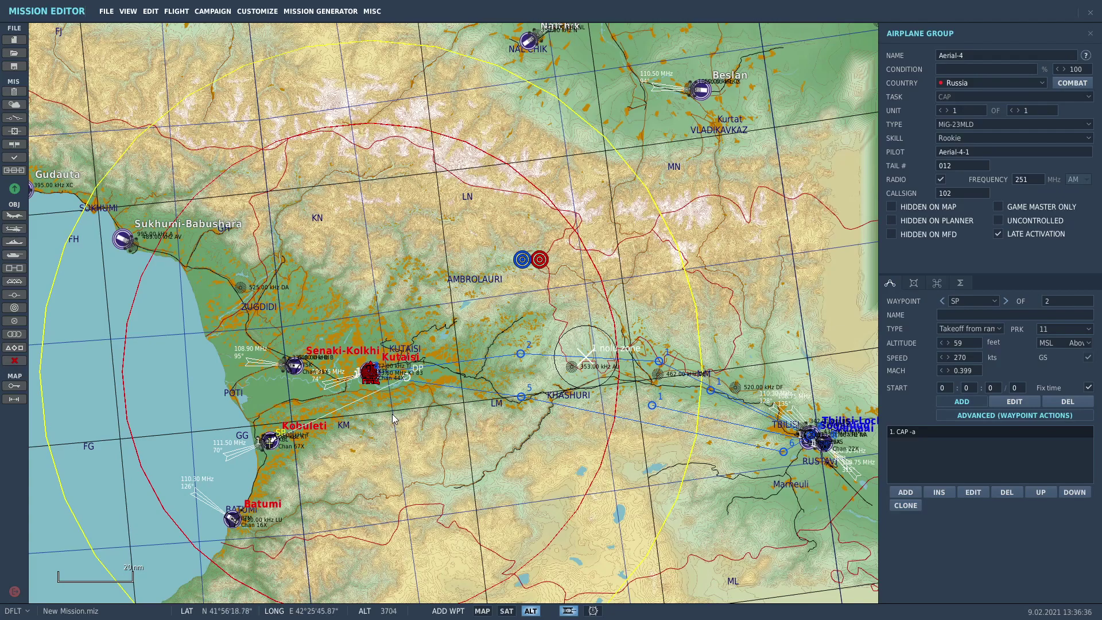
scroll(388, 414, "up", 2)
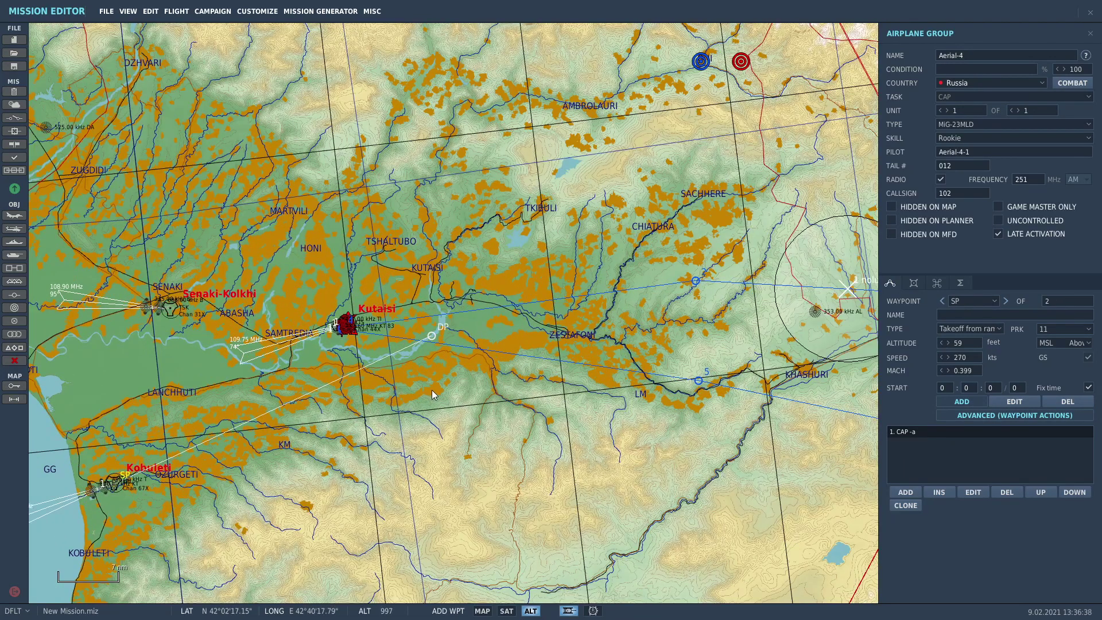
right_click_drag(629, 372, 453, 377)
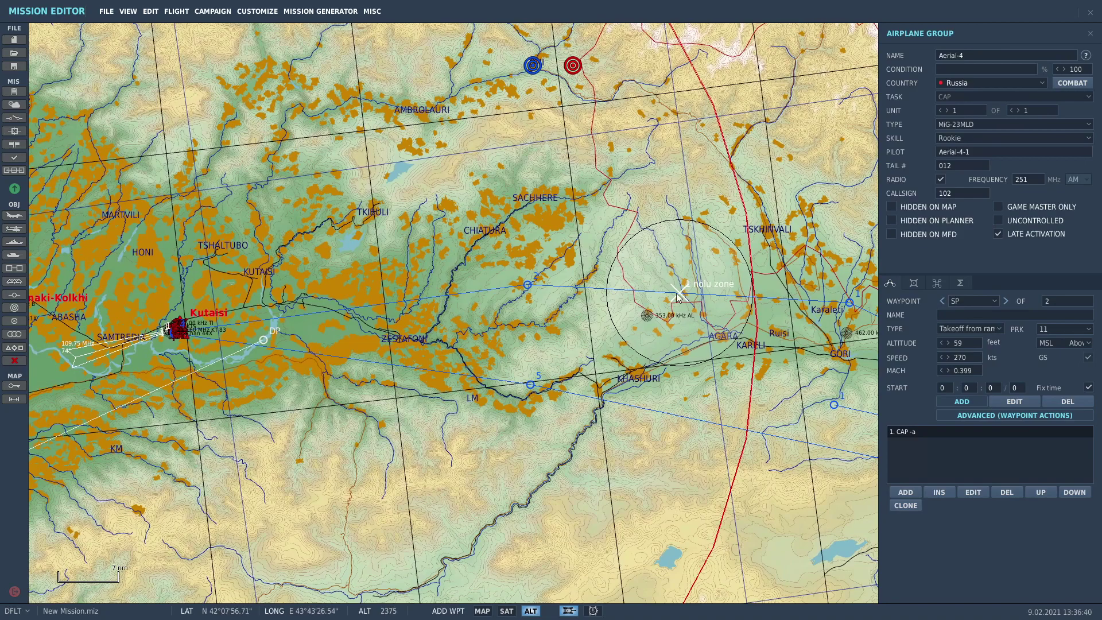
key("Left")
key("Left")
key("Left")
key("Left")
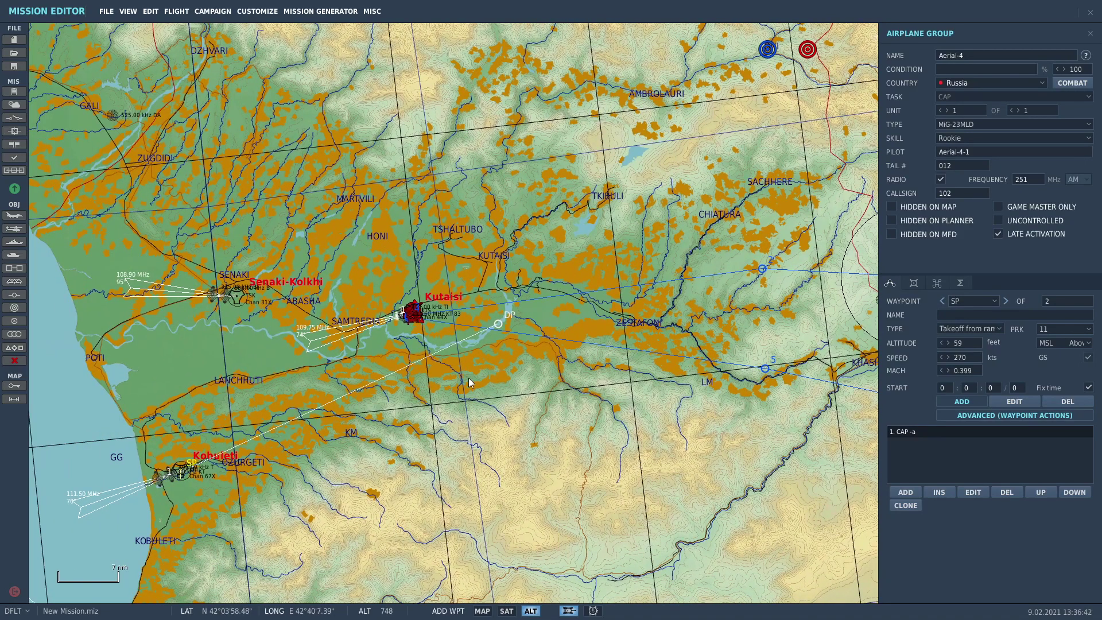
scroll(268, 451, "up", 1)
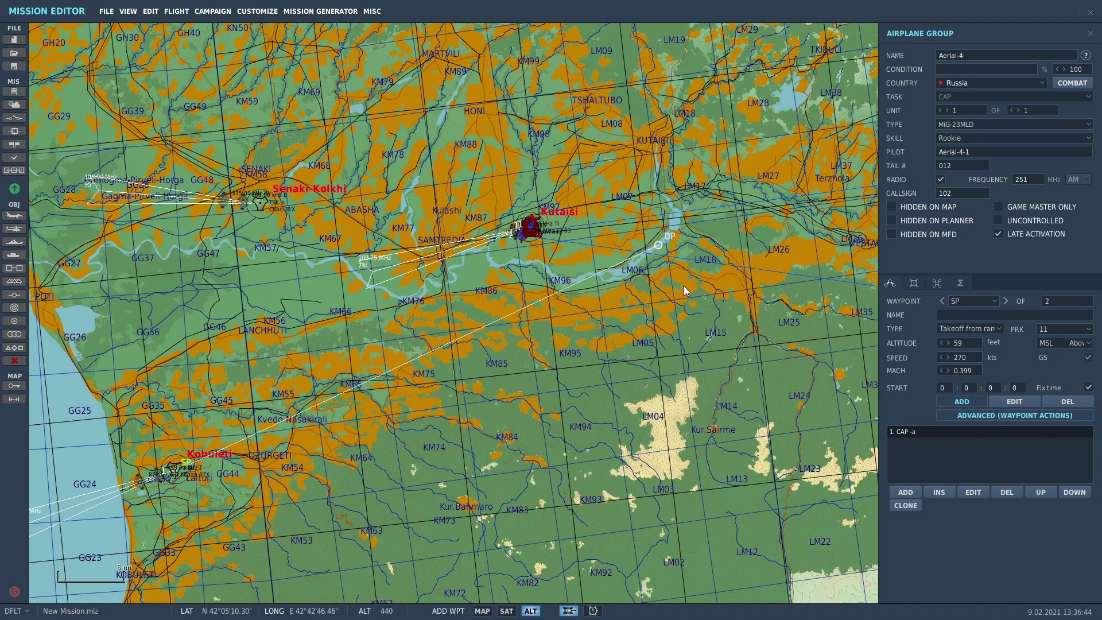
right_click_drag(684, 285, 560, 299)
- Delete the stray waypoint, stop adding waypoints, and drag DP further east of Kutaisi
left_click(535, 257)
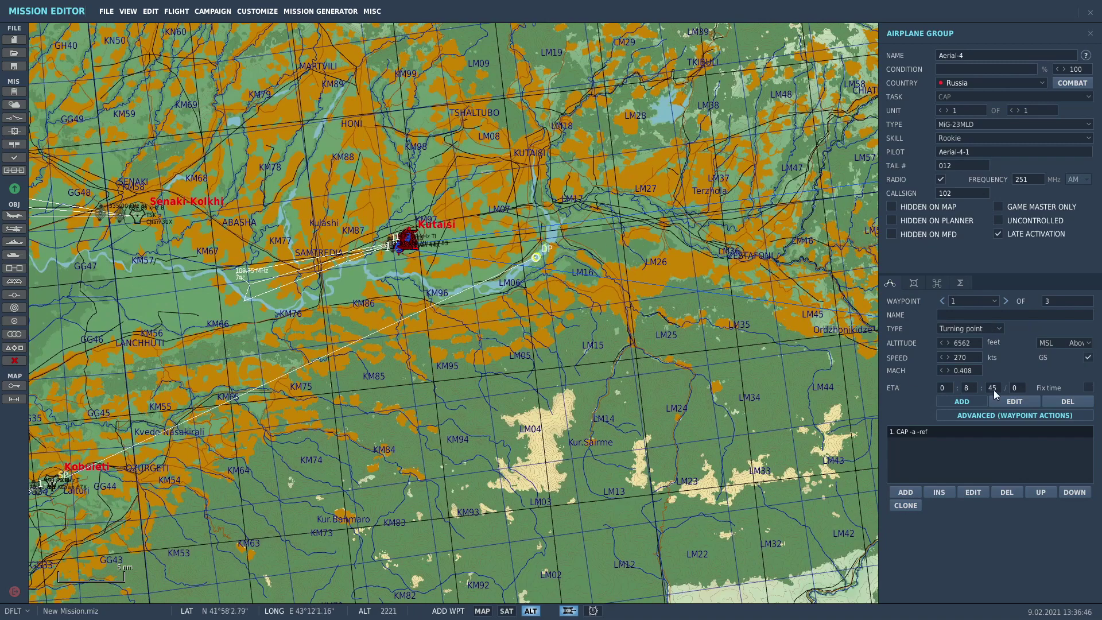
left_click(1059, 399)
right_click(563, 295)
left_click_drag(535, 257, 725, 217)
right_click_drag(726, 219, 711, 224)
left_click_drag(710, 223, 768, 201)
- Give the MiG-23MLD the R-24R*2,R-60M*4,Fuel-800 loadout and close the group panels
right_click_drag(406, 368, 746, 332)
scroll(746, 332, "down", 2)
scroll(522, 443, "up", 6)
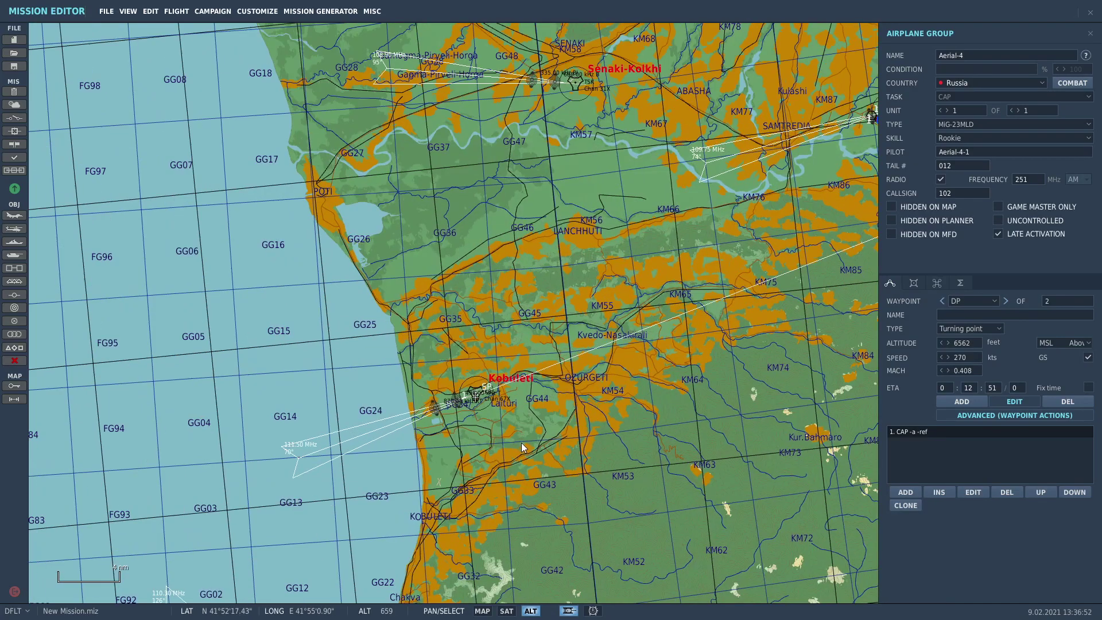
scroll(519, 443, "down", 2)
left_click(913, 283)
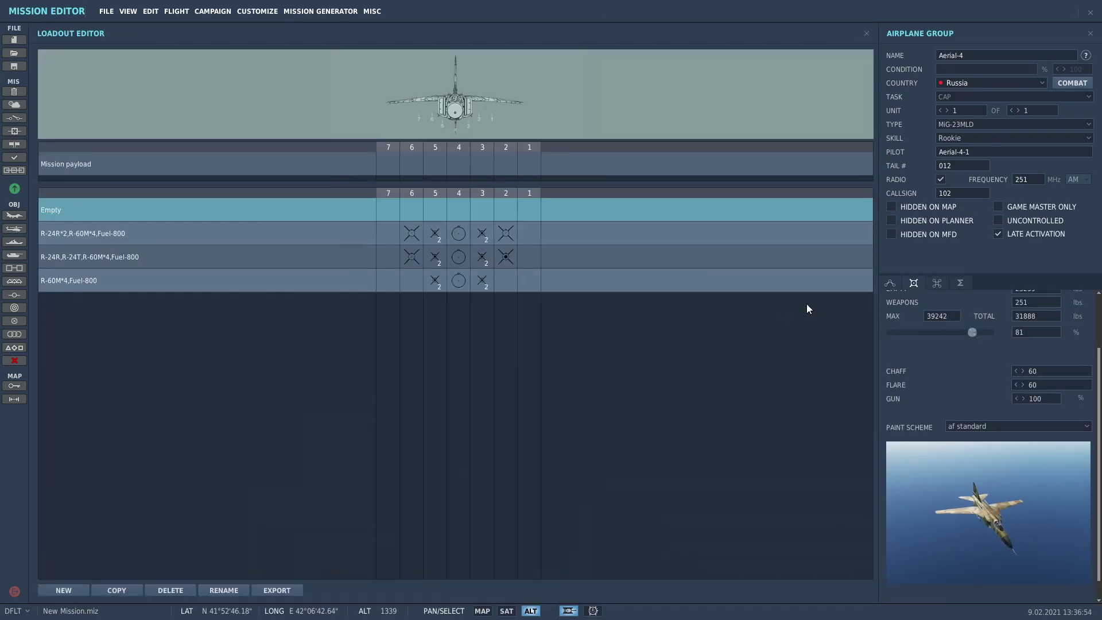
left_click(395, 242)
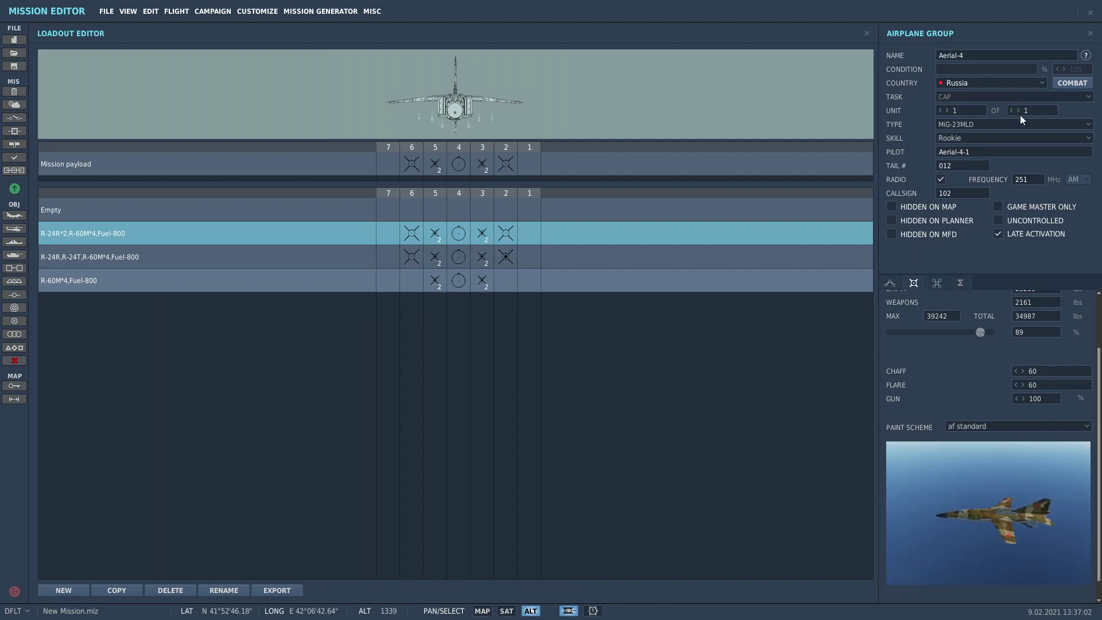
left_click(1091, 35)
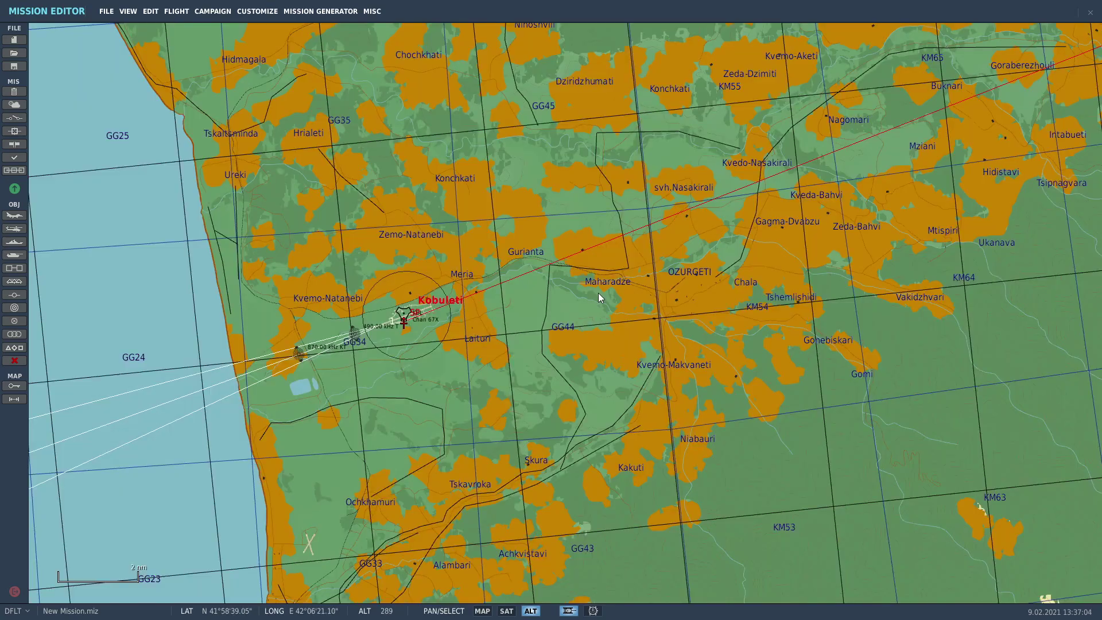
- Select the Kobuleti group's DP waypoint and set it to 25000 ft at 495 kts
left_click(405, 319)
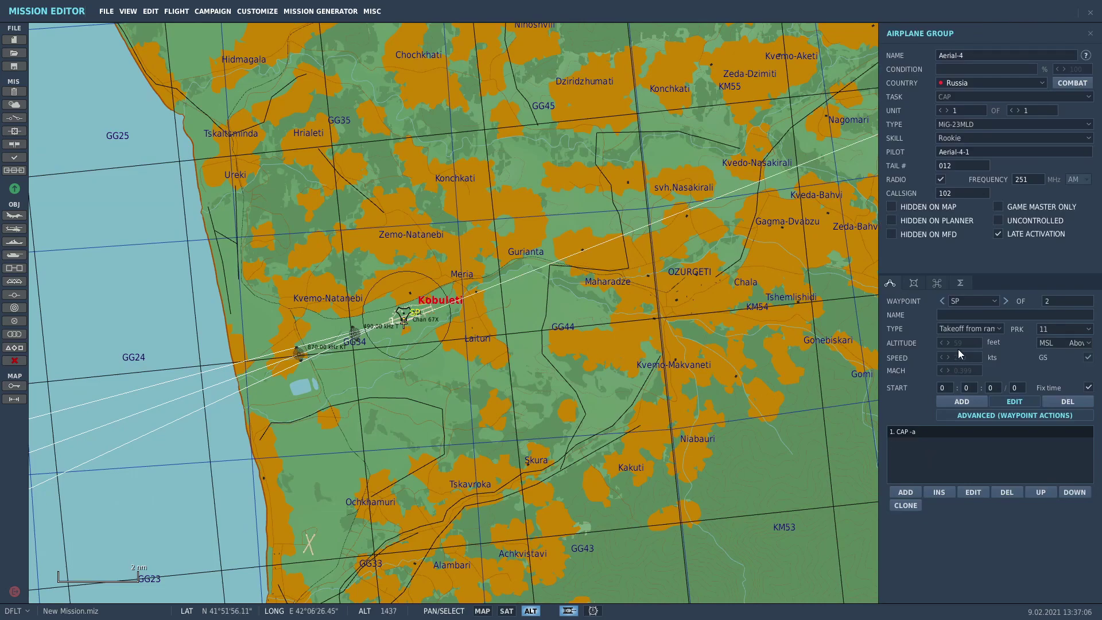
left_click(1005, 301)
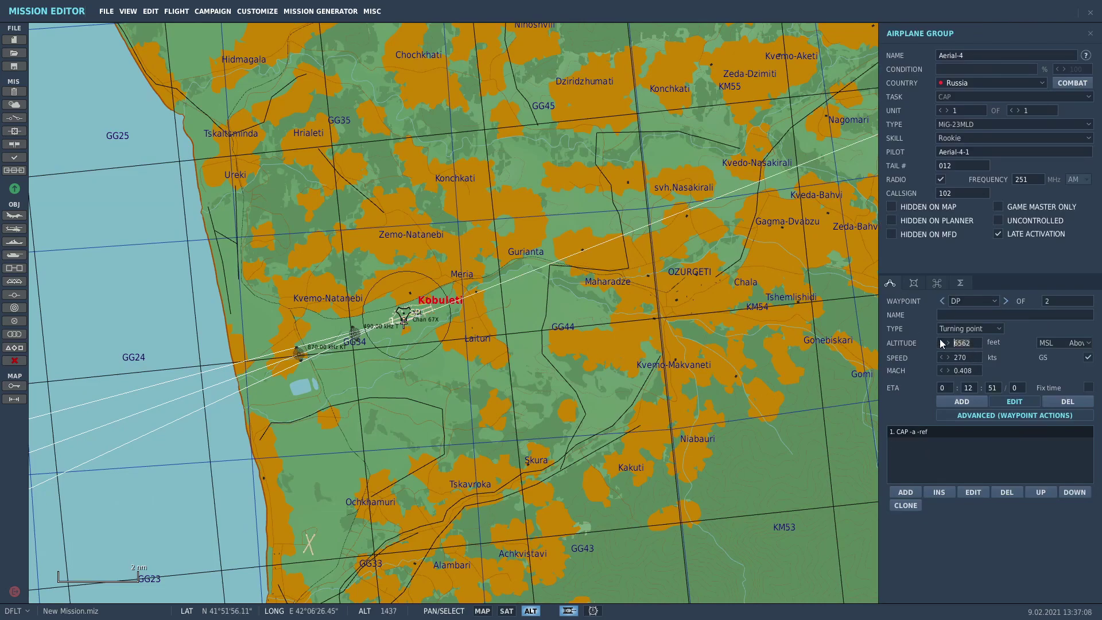
key("BackSpace")
scroll(515, 401, "down", 2)
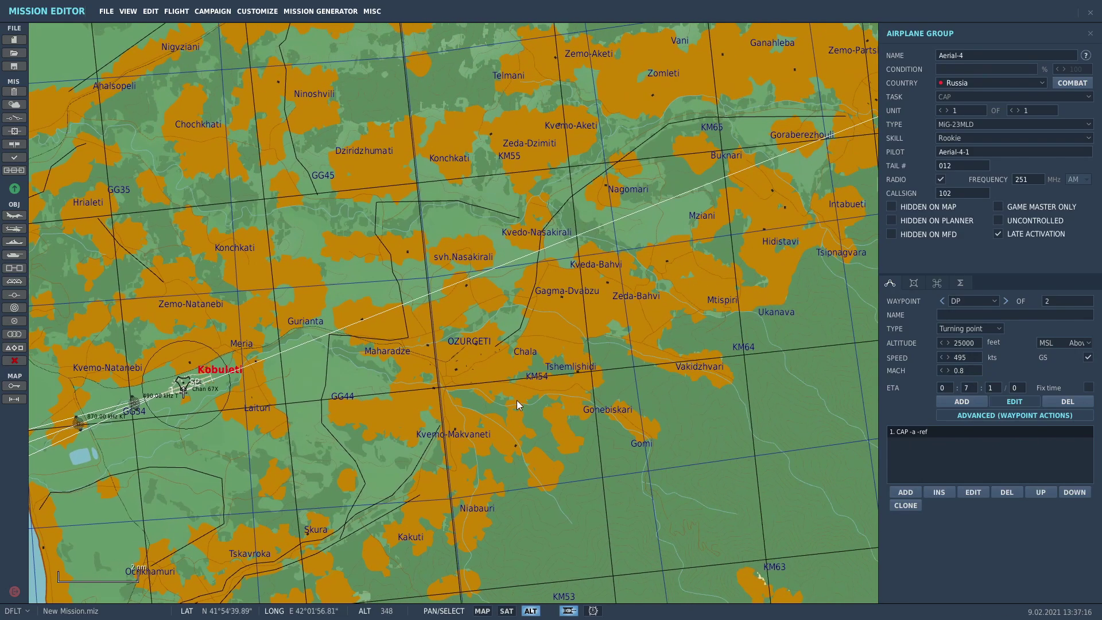
scroll(619, 363, "down", 2)
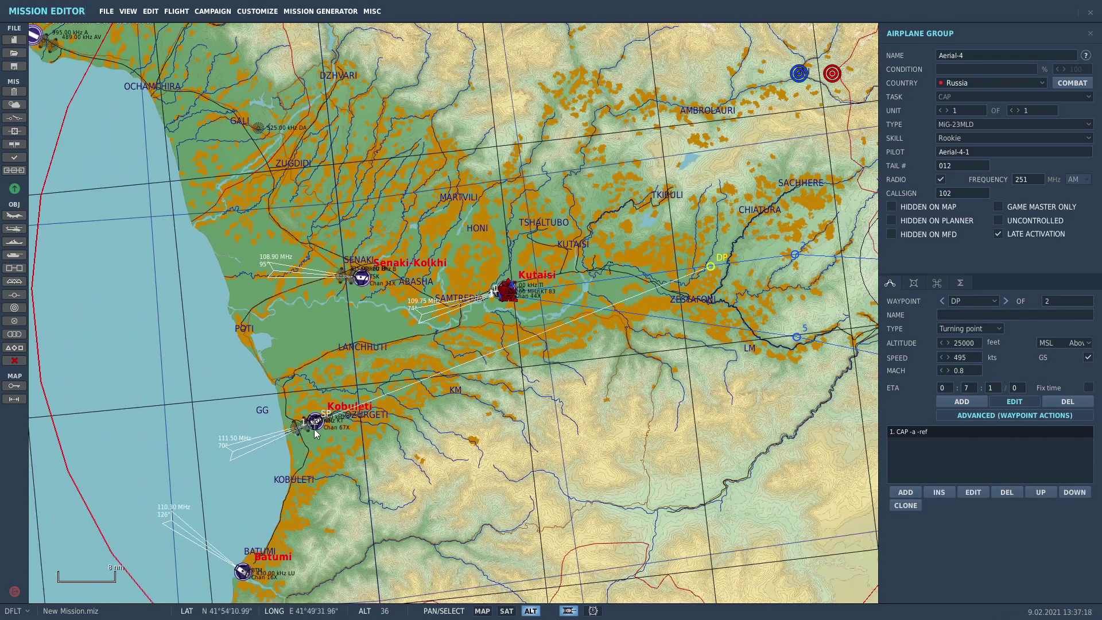
- Pan the map to check the route toward the nolu zone, returning to the DP waypoint
left_click(941, 301)
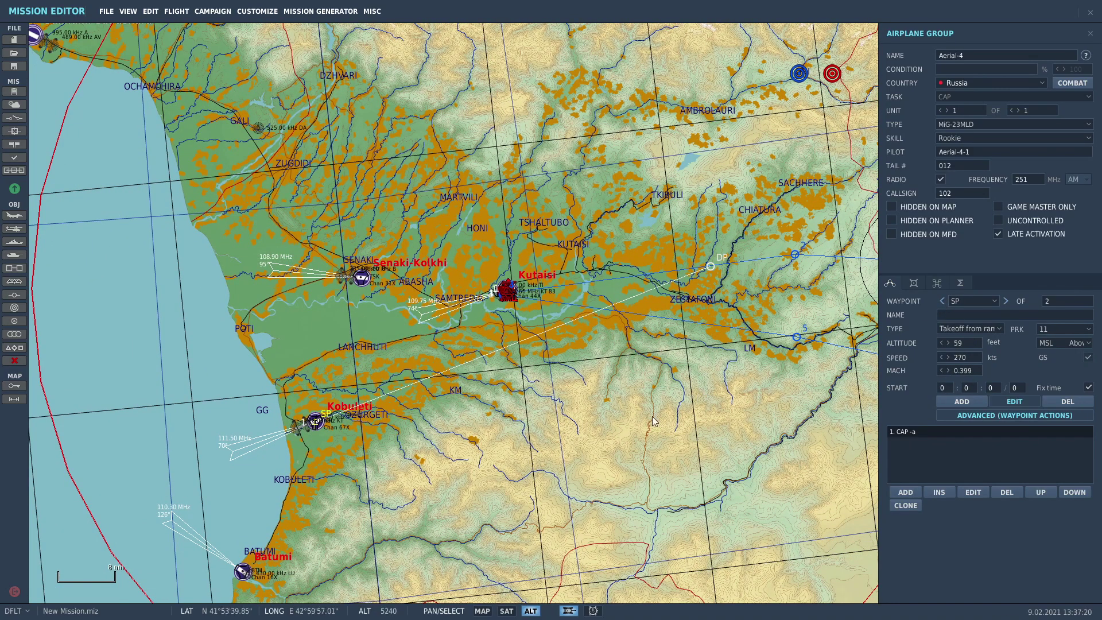
left_click_drag(769, 403, 609, 406)
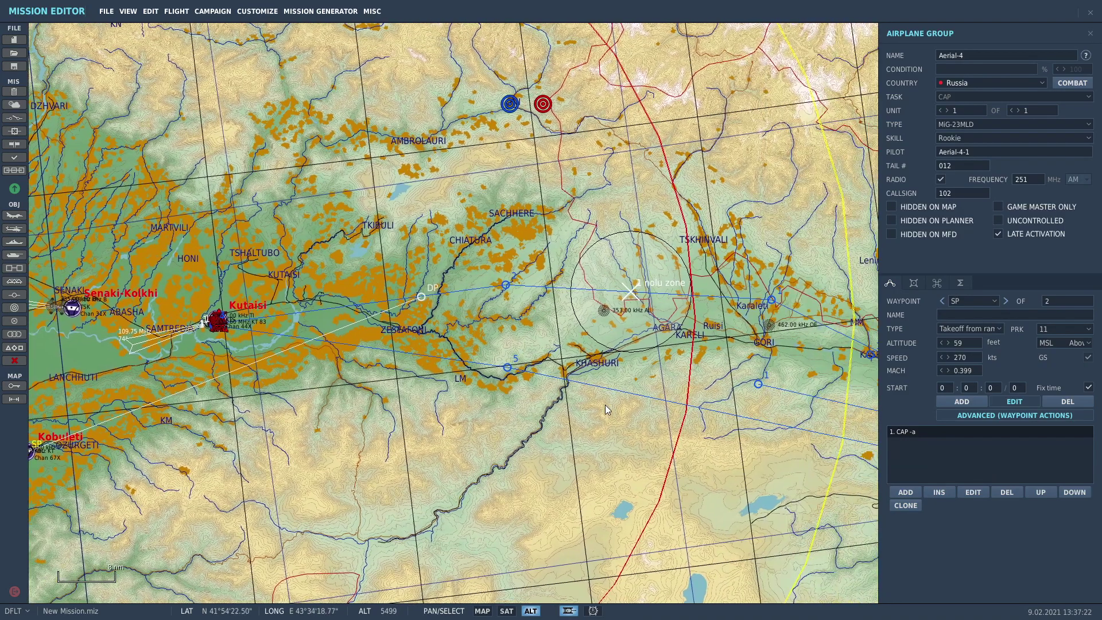
scroll(613, 409, "down", 1)
right_click_drag(217, 430, 354, 412)
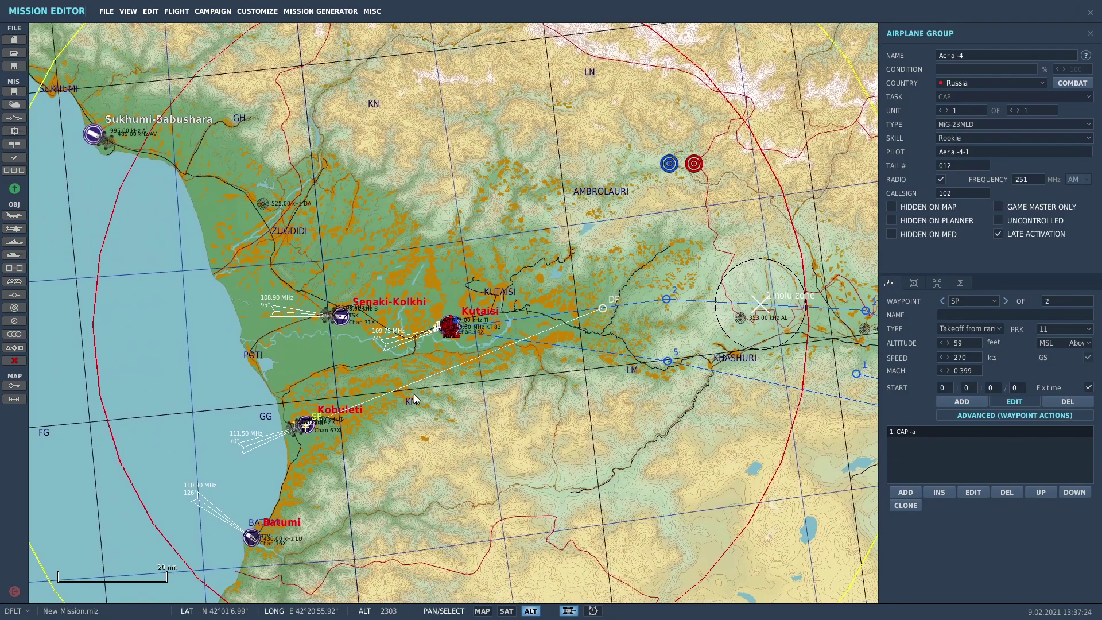
scroll(354, 412, "up", 1)
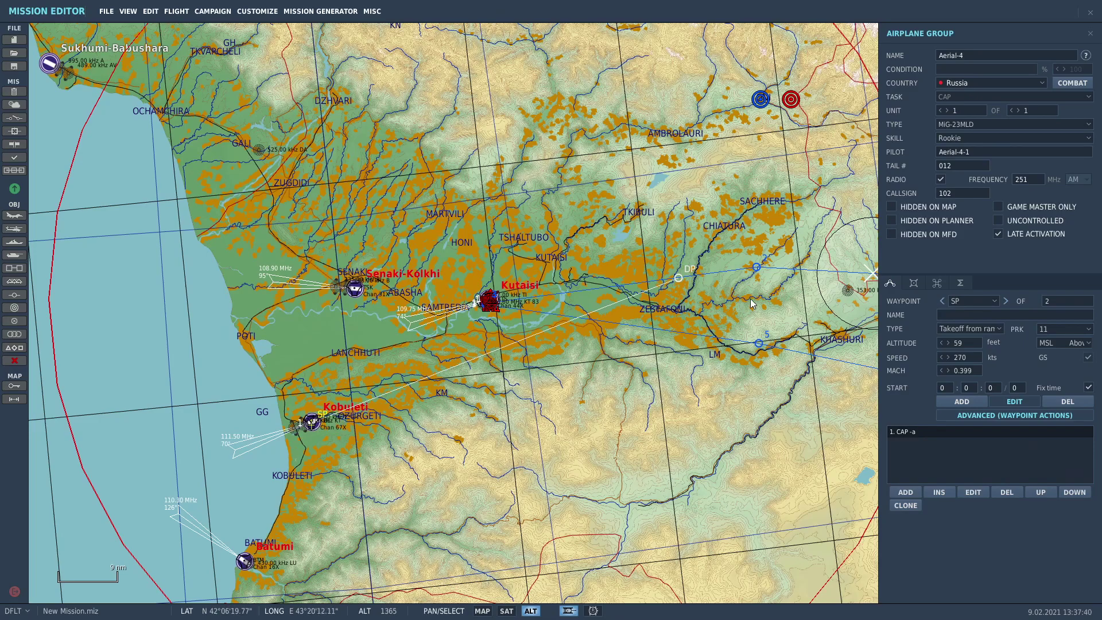
left_click_drag(754, 298, 654, 335)
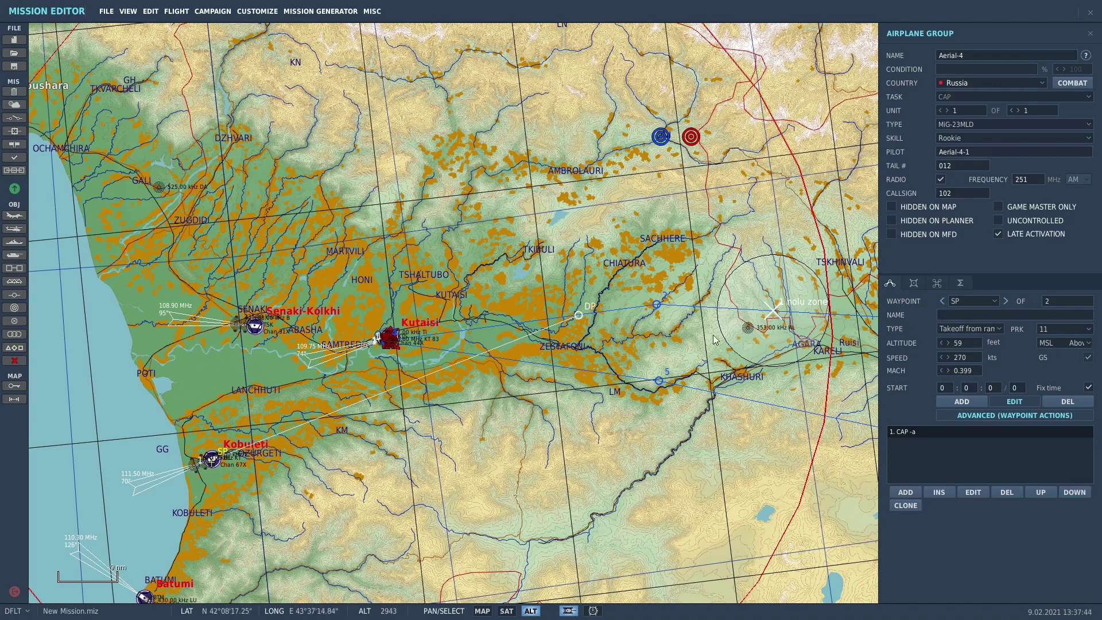
left_click_drag(611, 347, 671, 328)
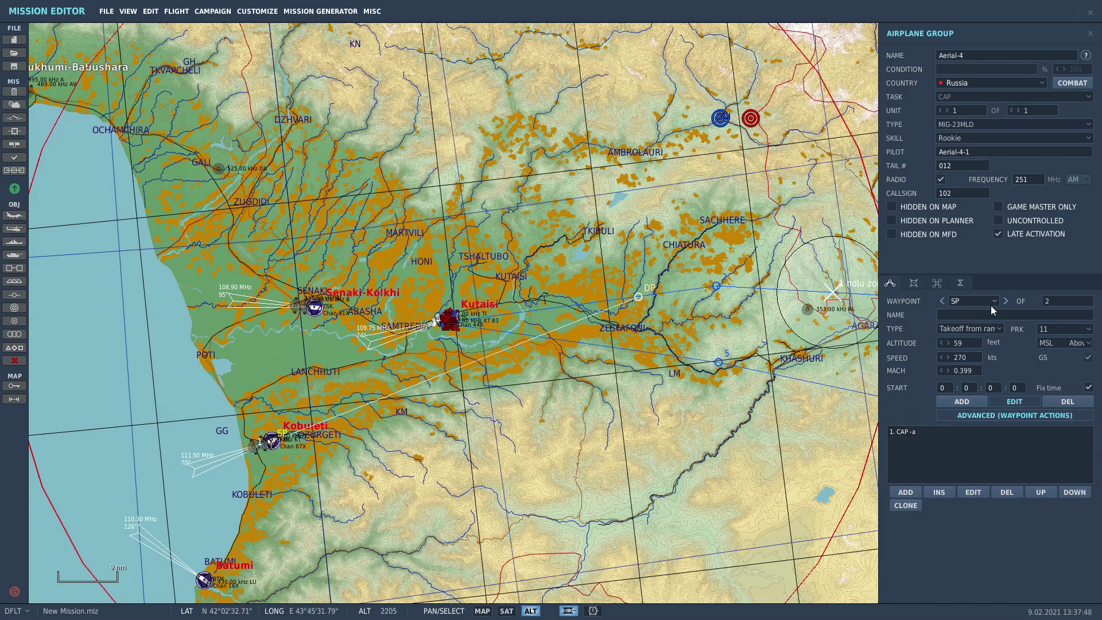
left_click(1006, 300)
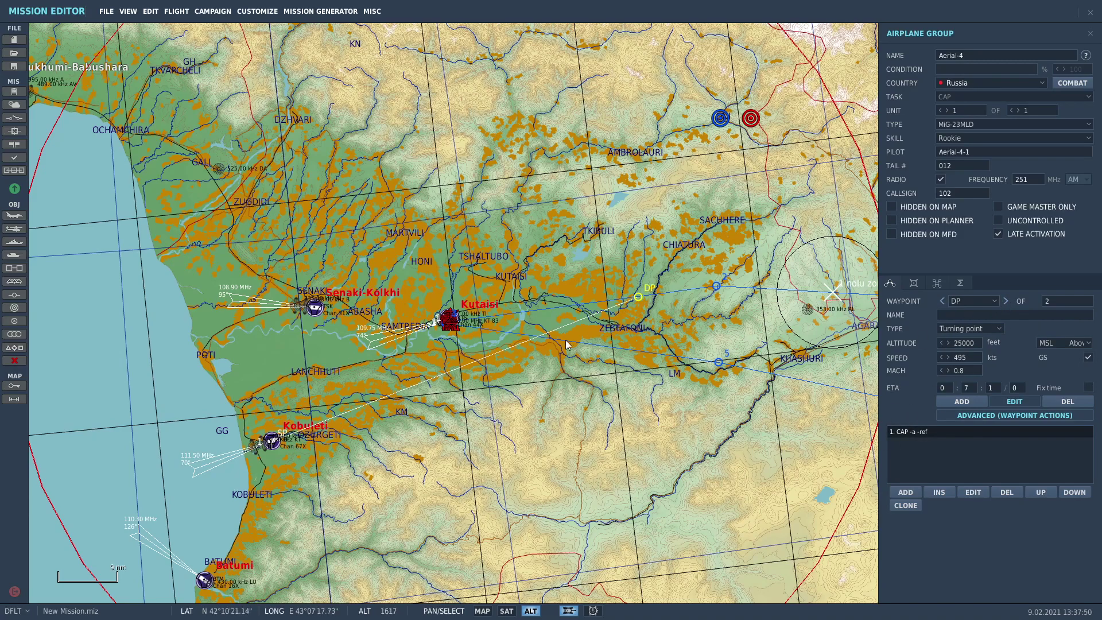
scroll(579, 424, "up", 2)
left_click_drag(667, 249, 659, 308)
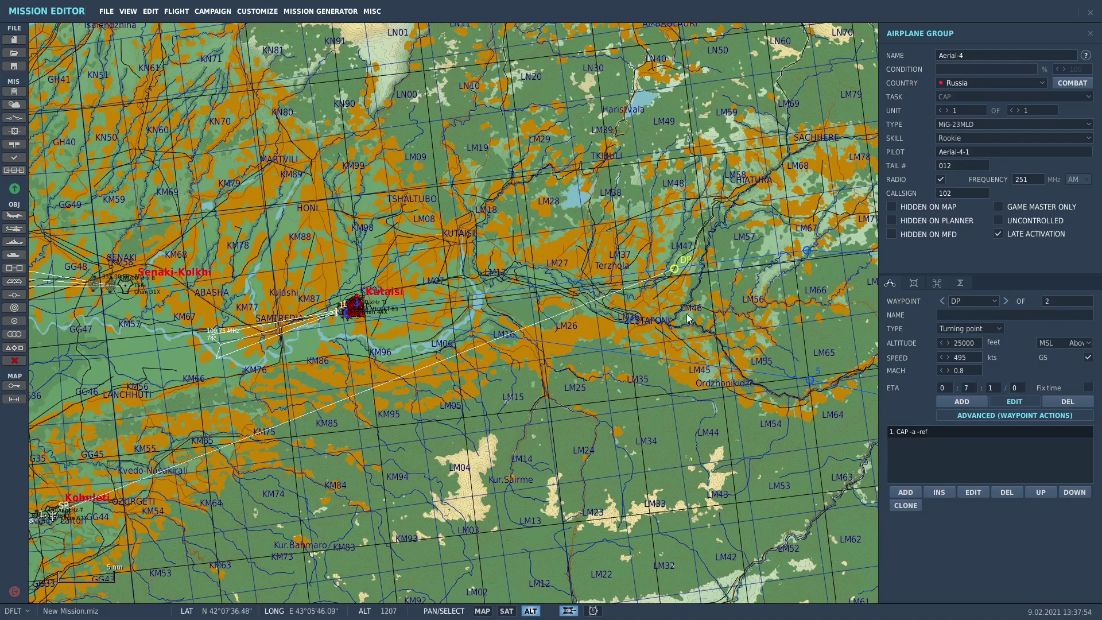
- Add a Perform Task Orbit to the DP waypoint: Circle pattern, 300 kts, 25000 ft
left_click(902, 494)
left_click(760, 263)
left_click(764, 273)
left_click(763, 276)
left_click(759, 298)
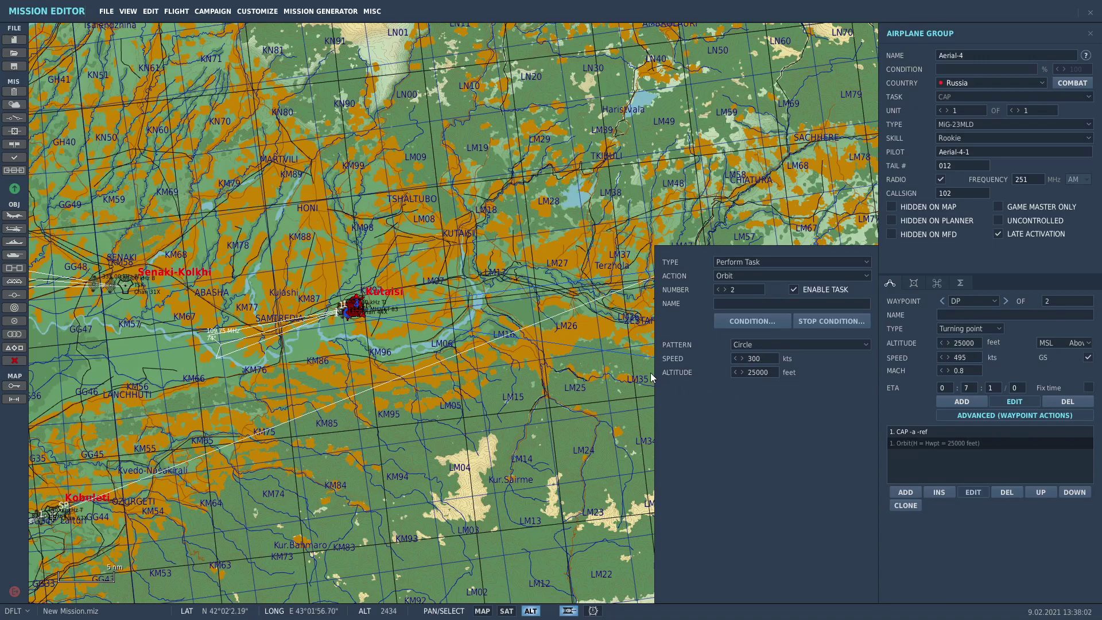
scroll(601, 381, "down", 2)
scroll(480, 386, "down", 1)
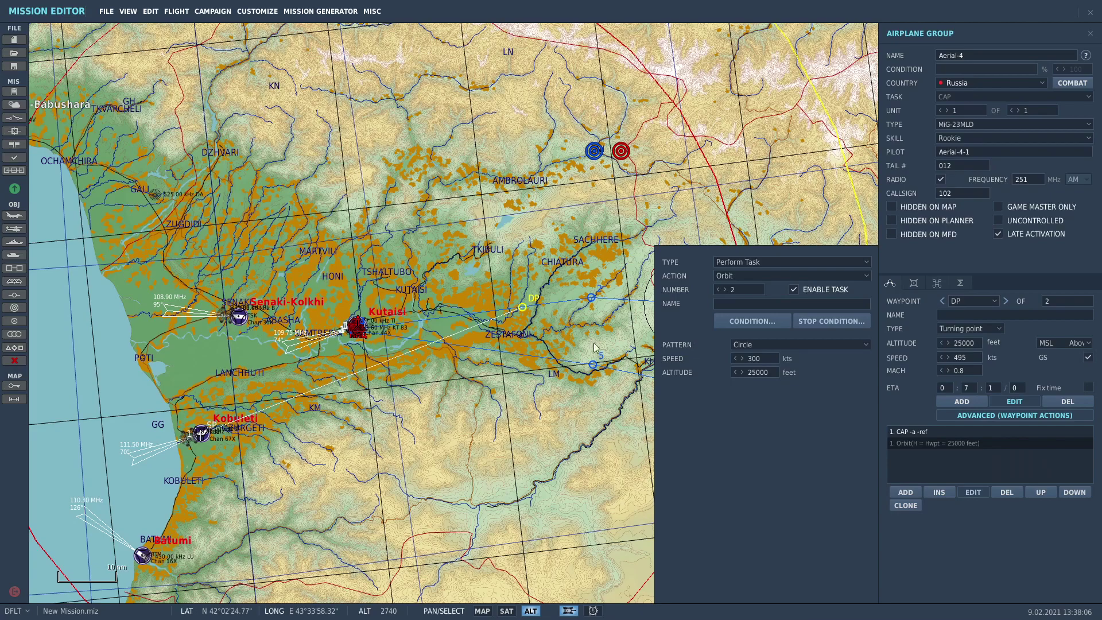
- Deselect the Orbit task and airplane group, shifting the map toward Sukhumi and the coast
left_click(927, 457)
left_click_drag(433, 277, 552, 267)
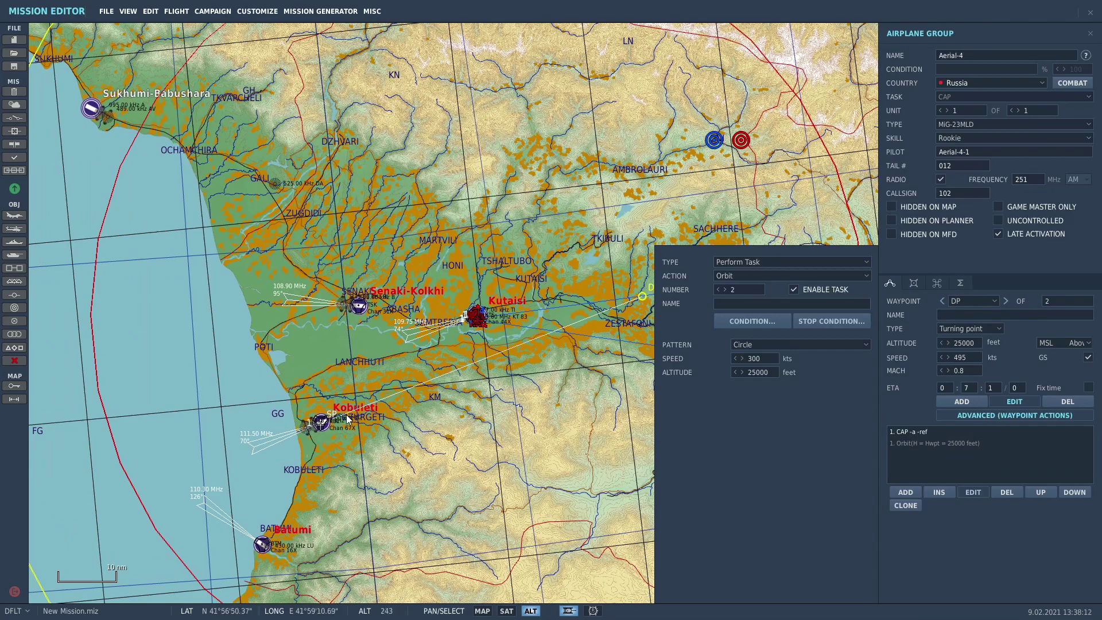
scroll(303, 440, "up", 3)
left_click(327, 417)
- Select the Kobuleti MiG-23MLD group and briefly view its weapons loadout
left_click(330, 422)
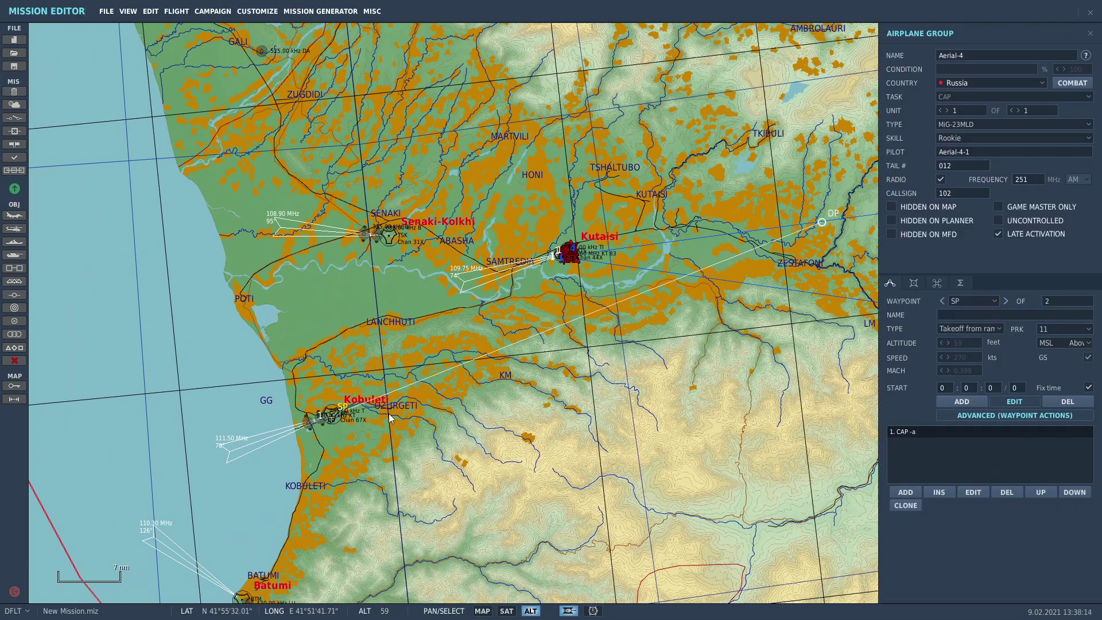
left_click(914, 283)
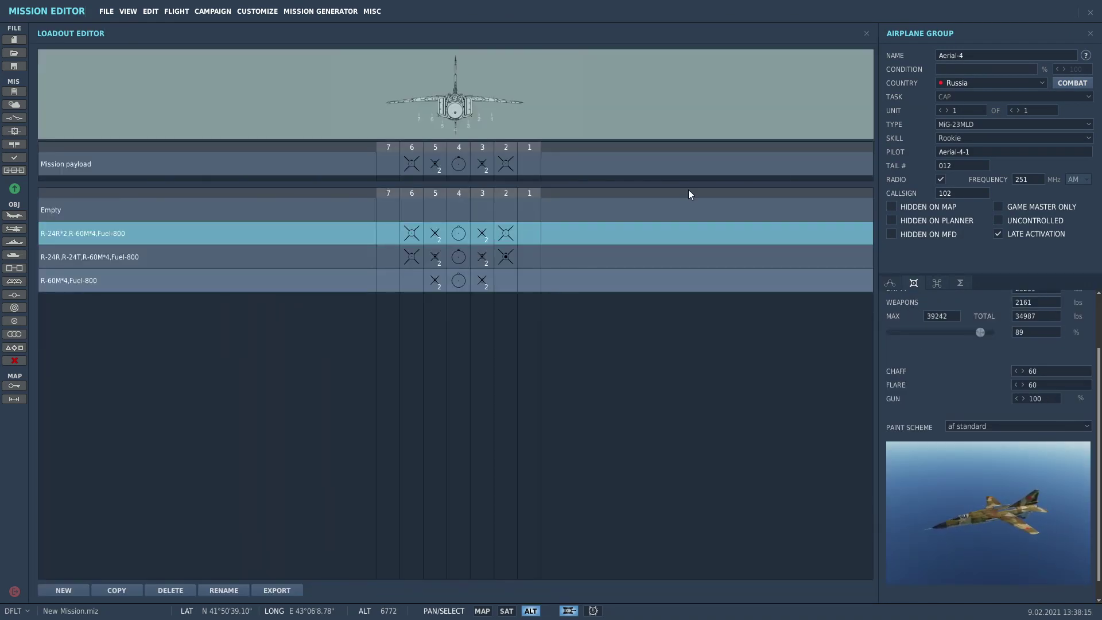
left_click(1090, 34)
scroll(334, 423, "up", 3)
- Raise the group's unit count from 3 to 4 aircraft
left_click(343, 402)
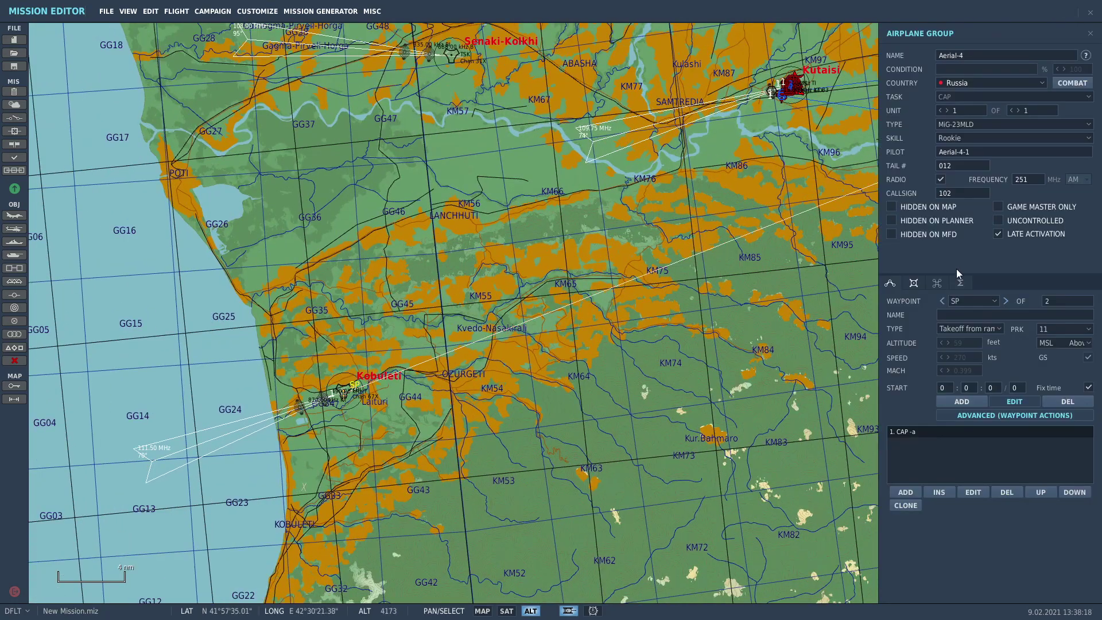
left_click(1019, 109)
left_click(939, 110)
left_click(940, 110)
scroll(376, 350, "up", 10)
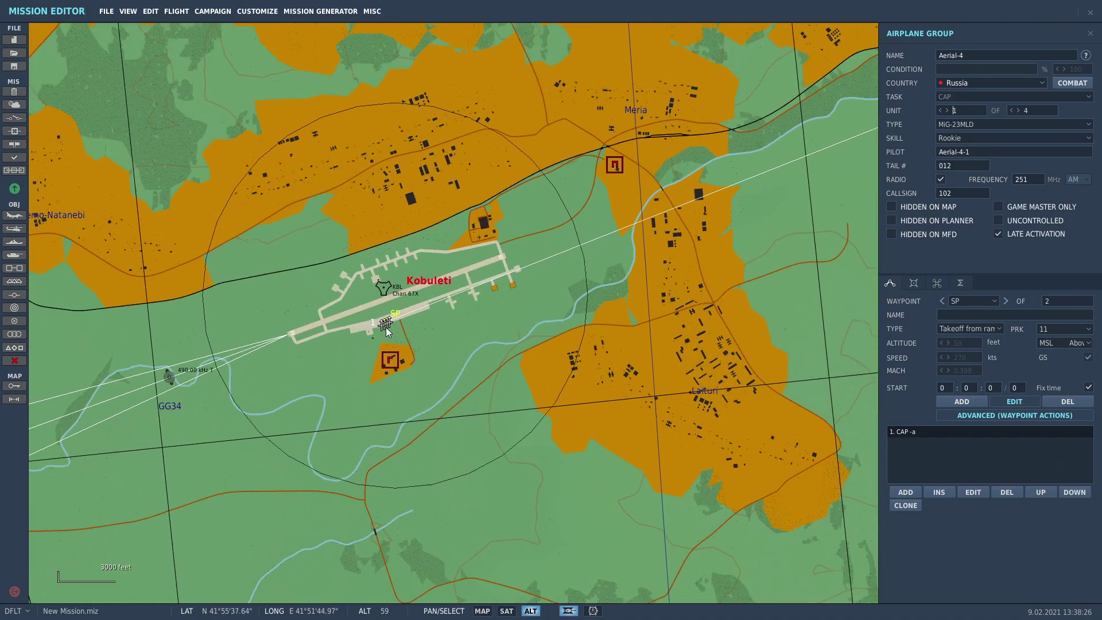
scroll(383, 333, "up", 2)
scroll(444, 373, "down", 3)
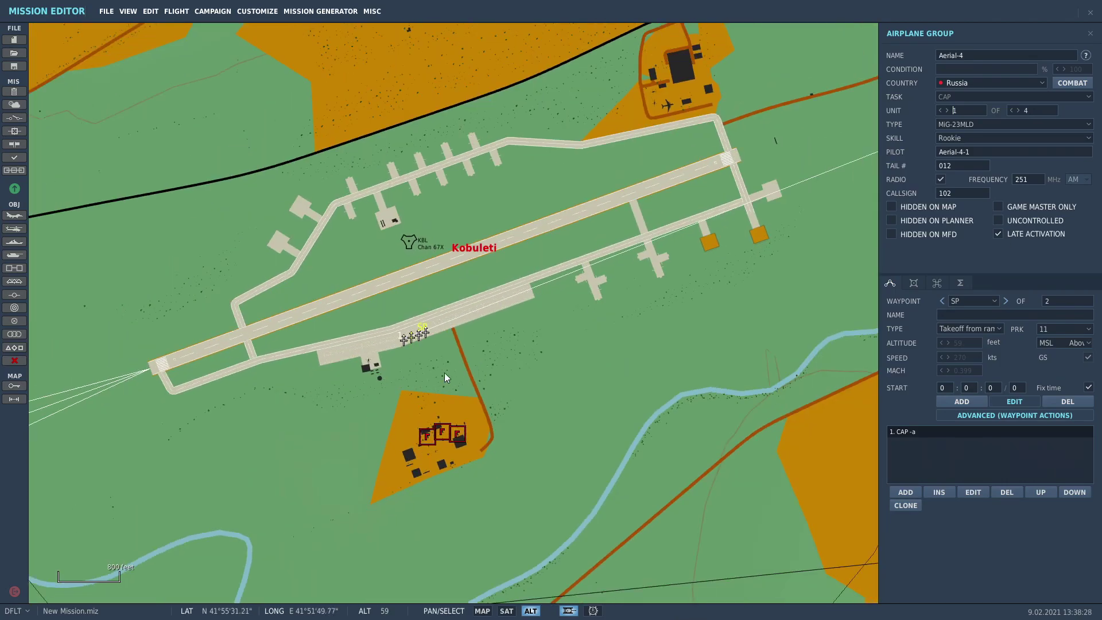
scroll(413, 343, "up", 4)
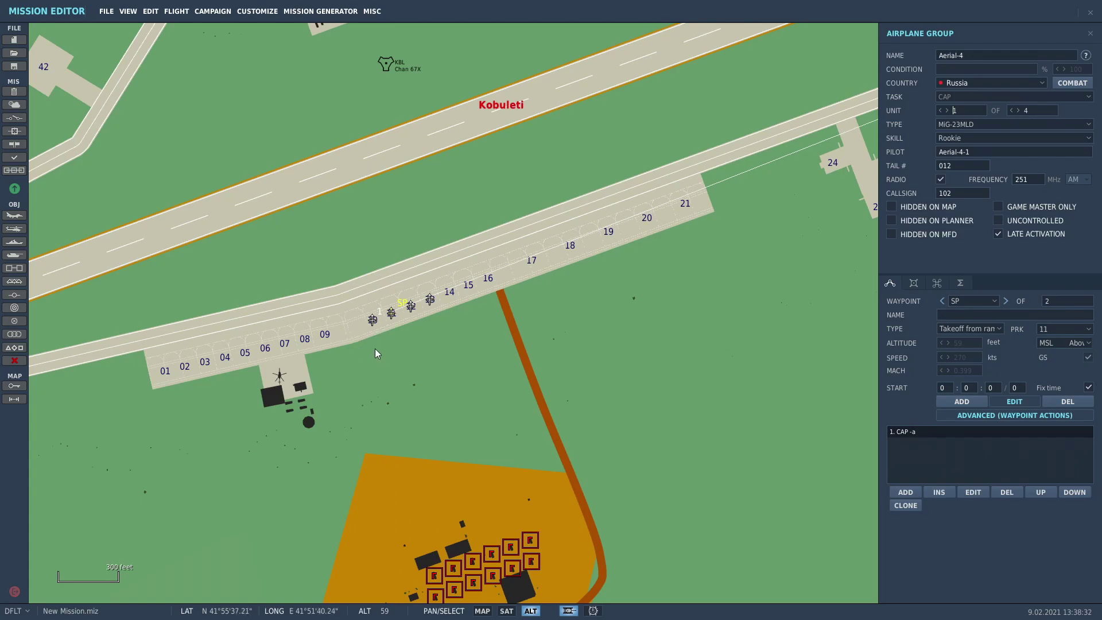
- Zoom onto the Kobuleti apron to check the four parked MiG-23MLDs
left_click(378, 327)
left_click(375, 325)
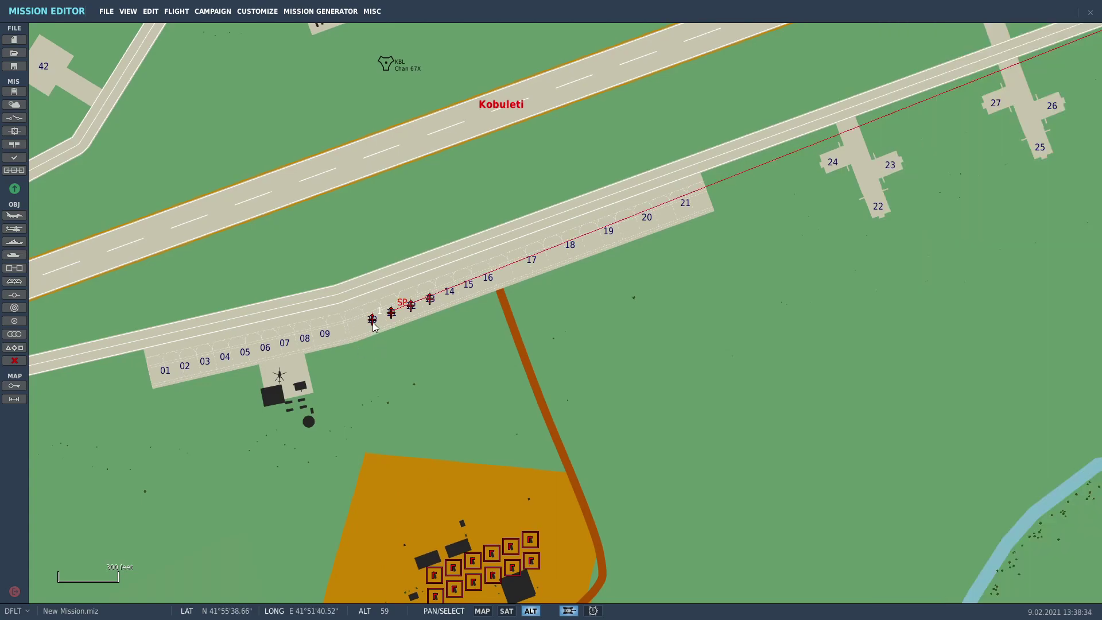
scroll(662, 358, "down", 4)
scroll(355, 398, "down", 2)
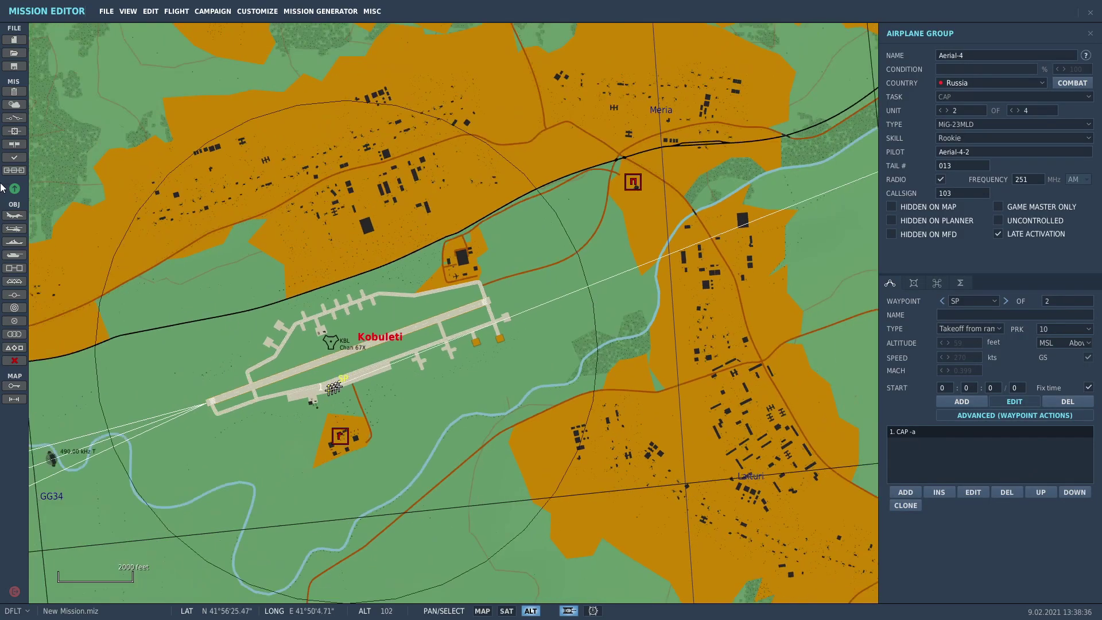
- Create a new 1 ONCE trigger named 'scramble trig' in the trigger rules editor
left_click(14, 118)
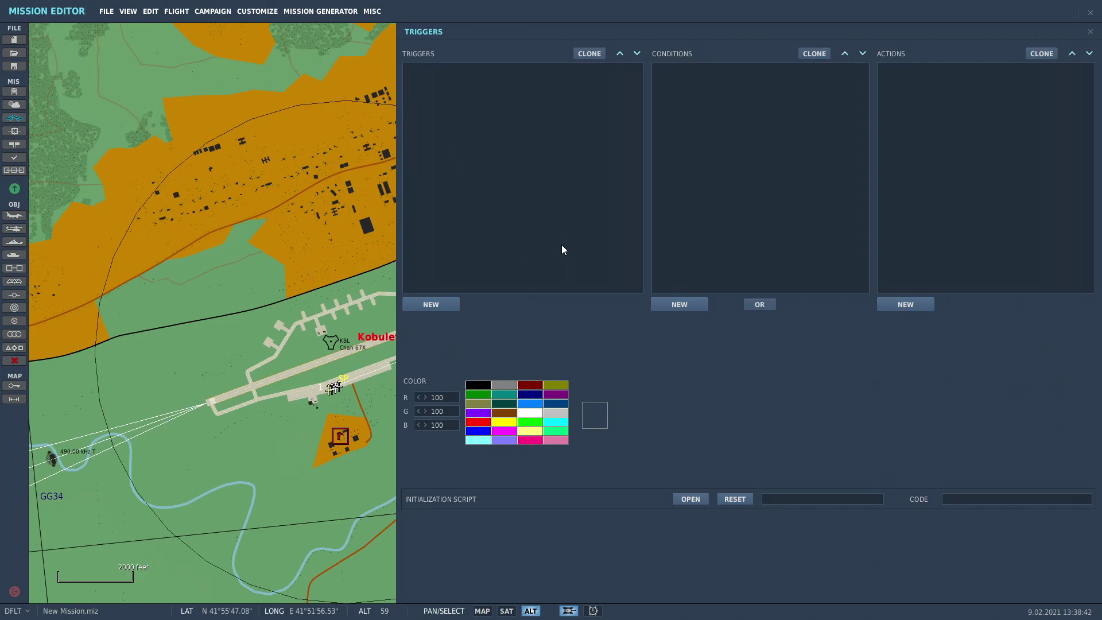
left_click(442, 304)
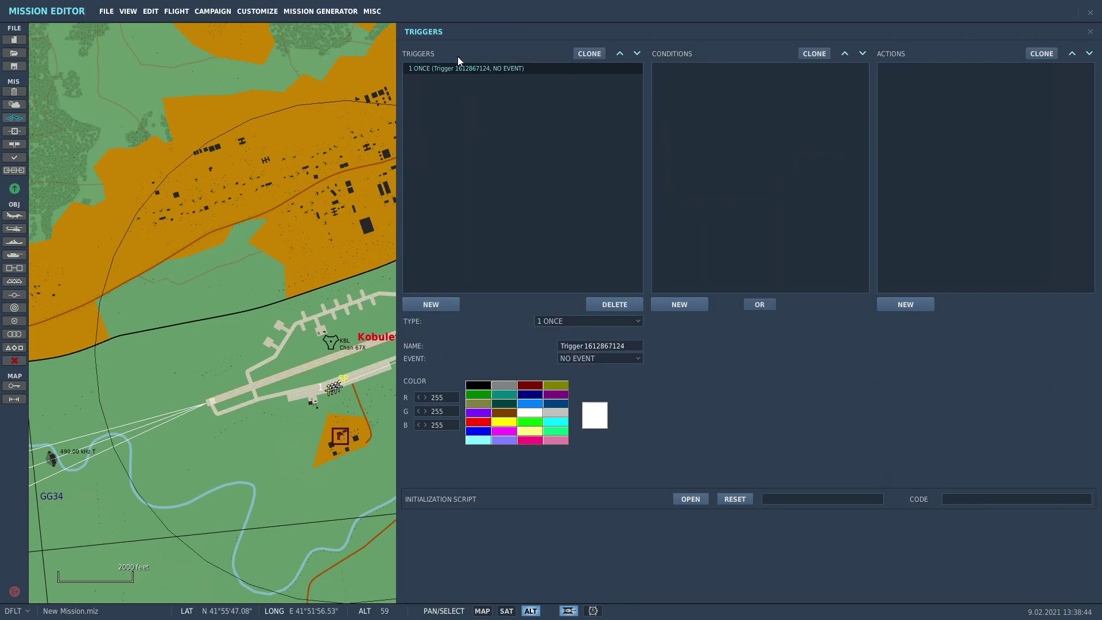
left_click(570, 321)
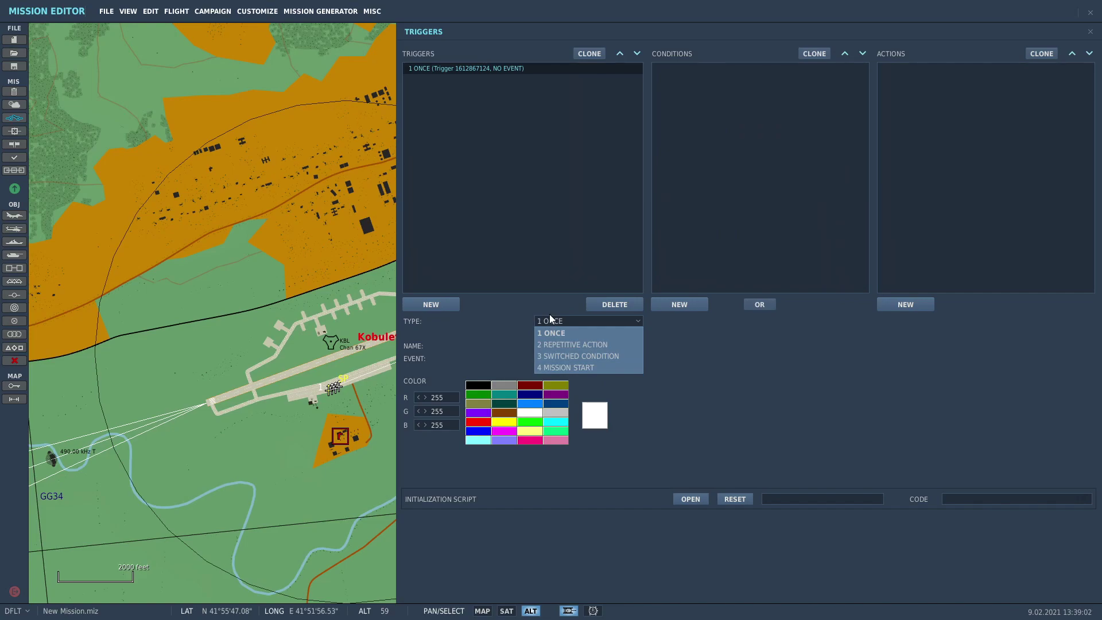
left_click(567, 367)
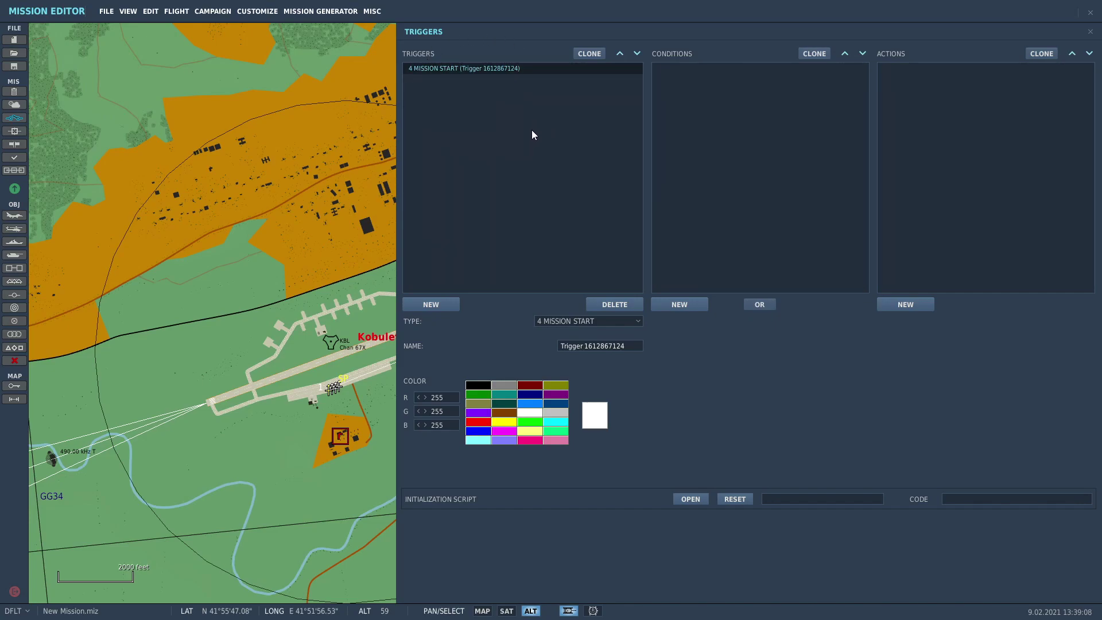
left_click(603, 322)
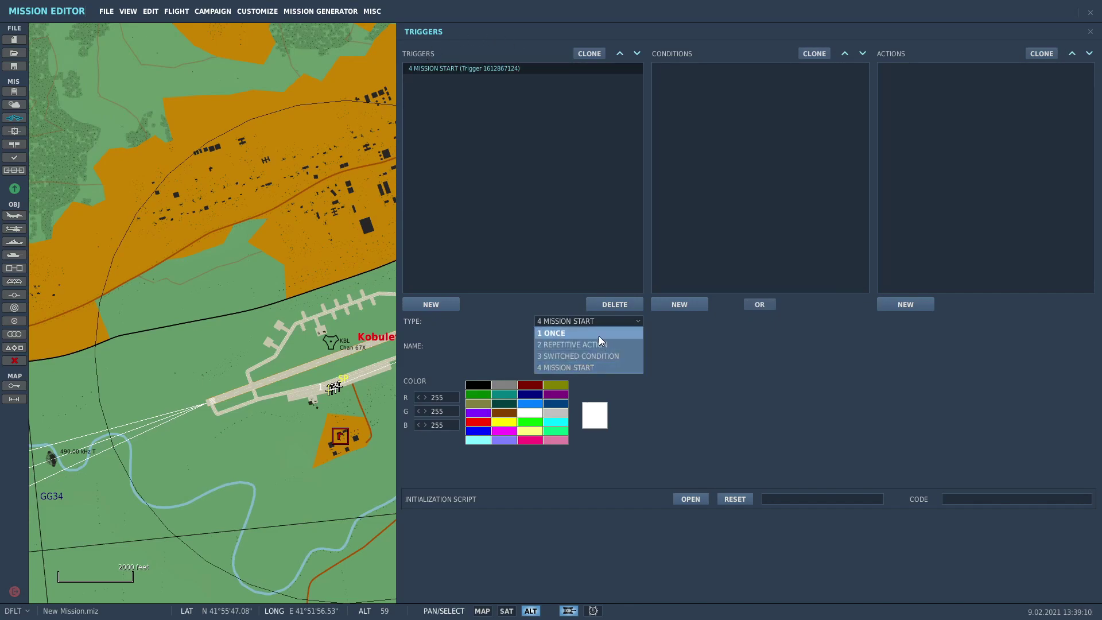
left_click(598, 336)
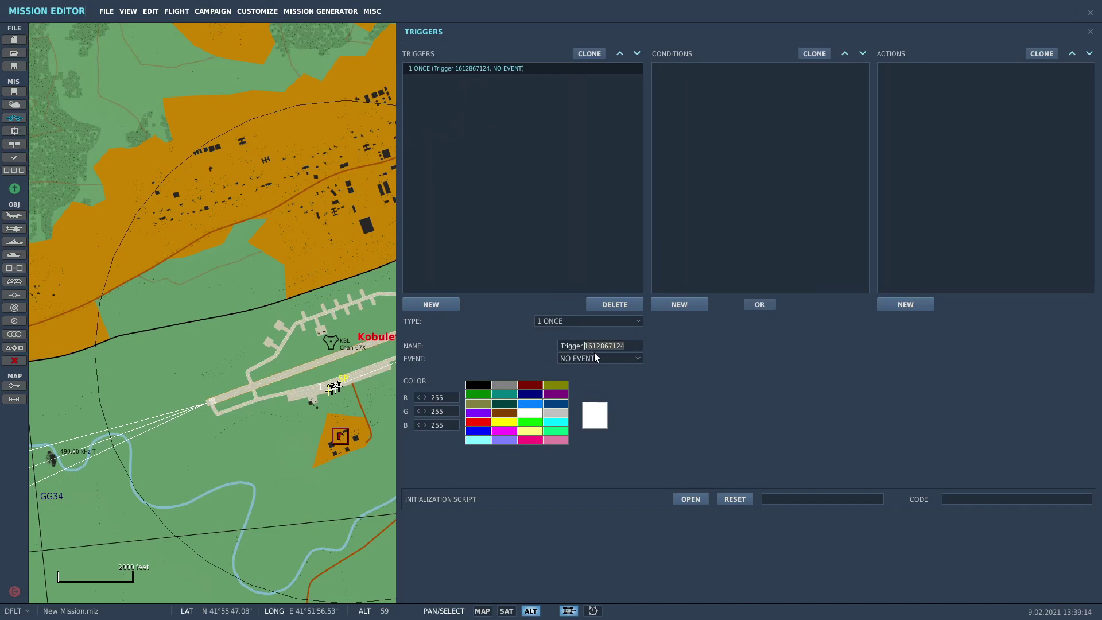
left_click_drag(638, 348, 528, 340)
key("ctrl+a")
type("scramble trig")
left_click(441, 229)
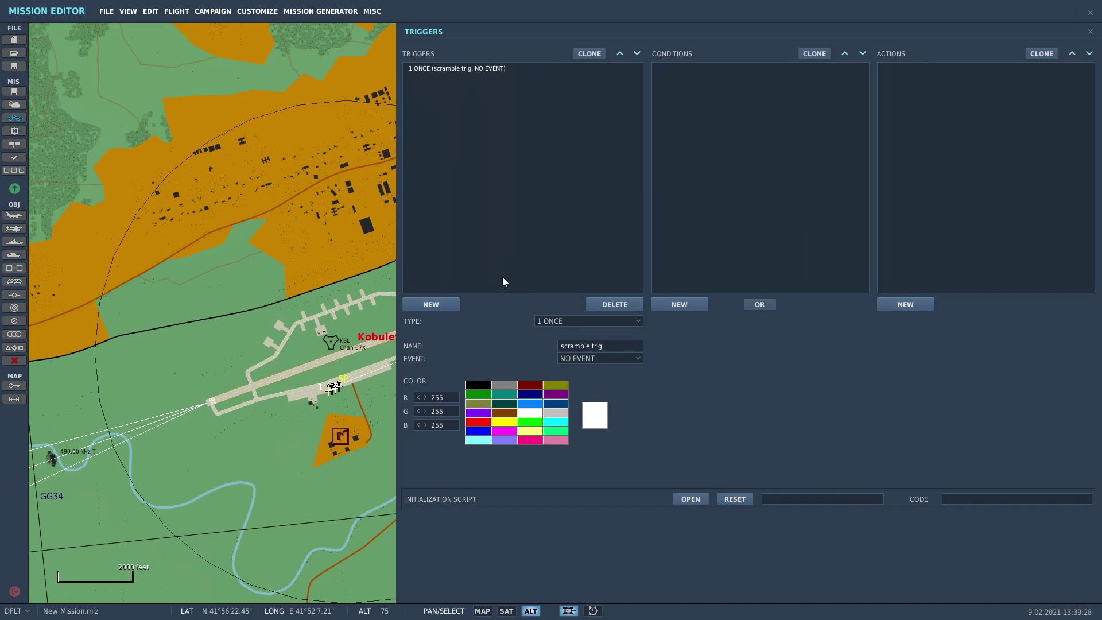
- Leave the trigger event empty and add a first condition to scramble trig
left_click(636, 362)
left_click(635, 360)
left_click(591, 360)
left_click(582, 357)
left_click(494, 70)
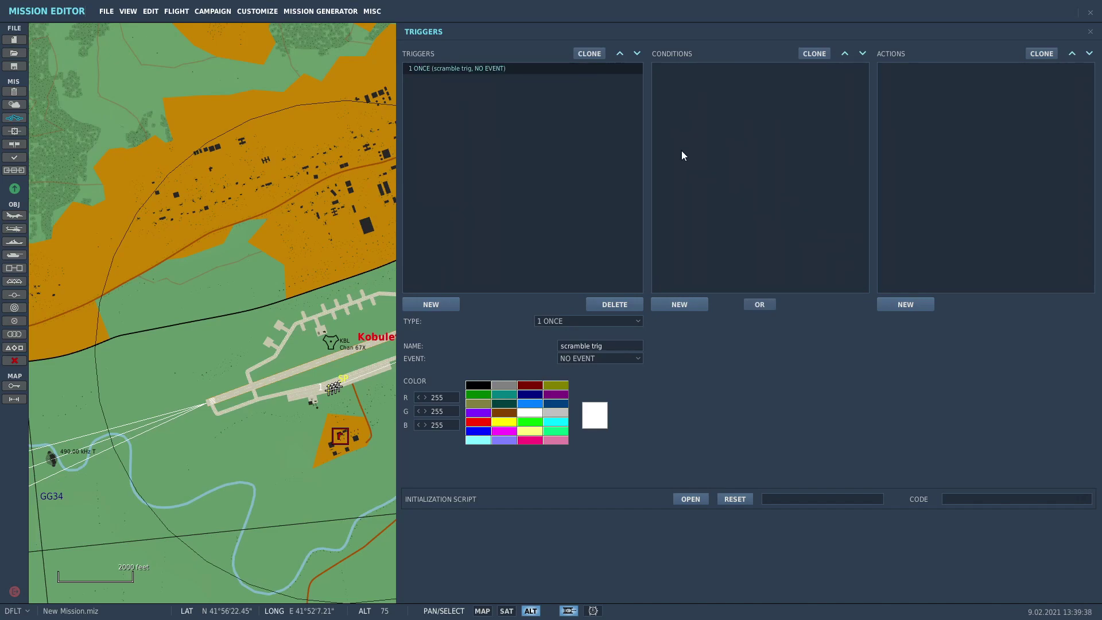
left_click(683, 305)
- Browse the condition TYPE list for scramble trig's condition, scrolling through the available types
left_click(719, 93)
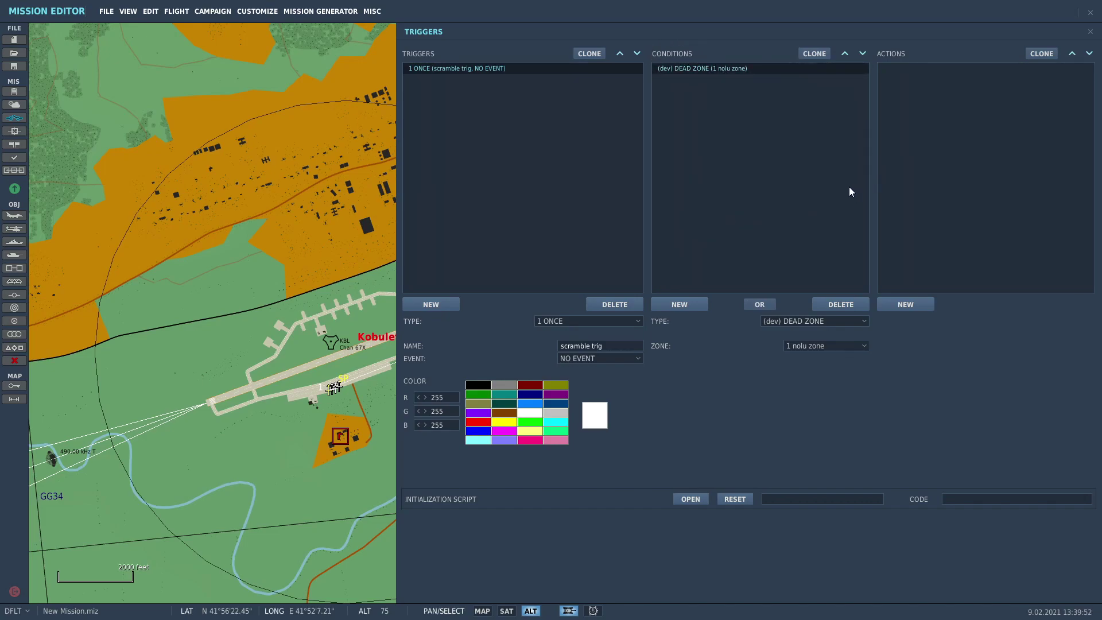
left_click(831, 319)
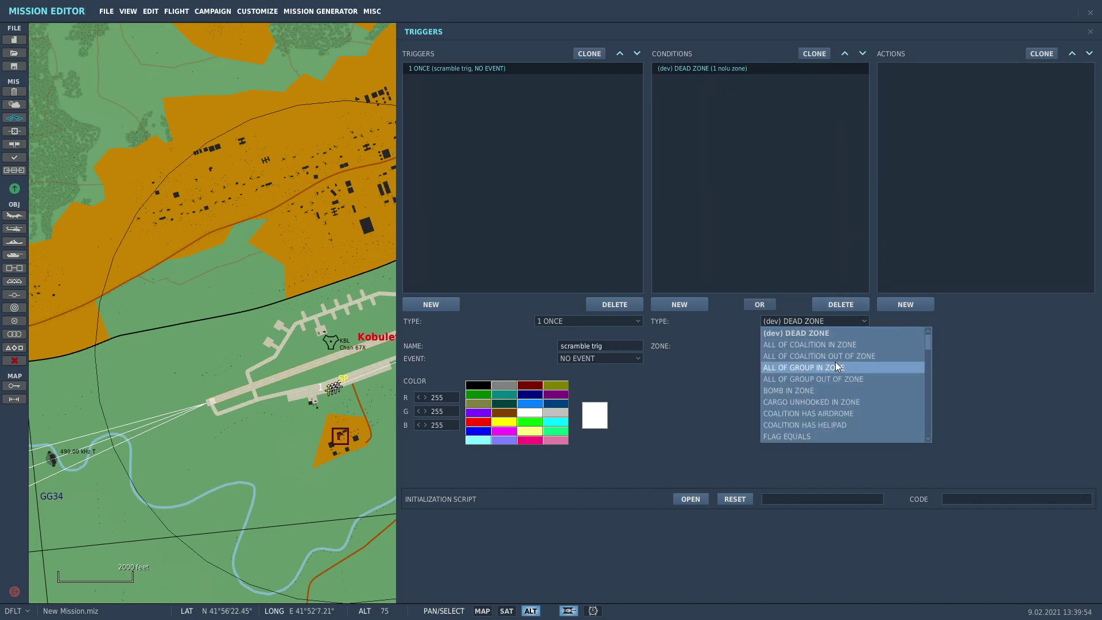
scroll(868, 381, "down", 4)
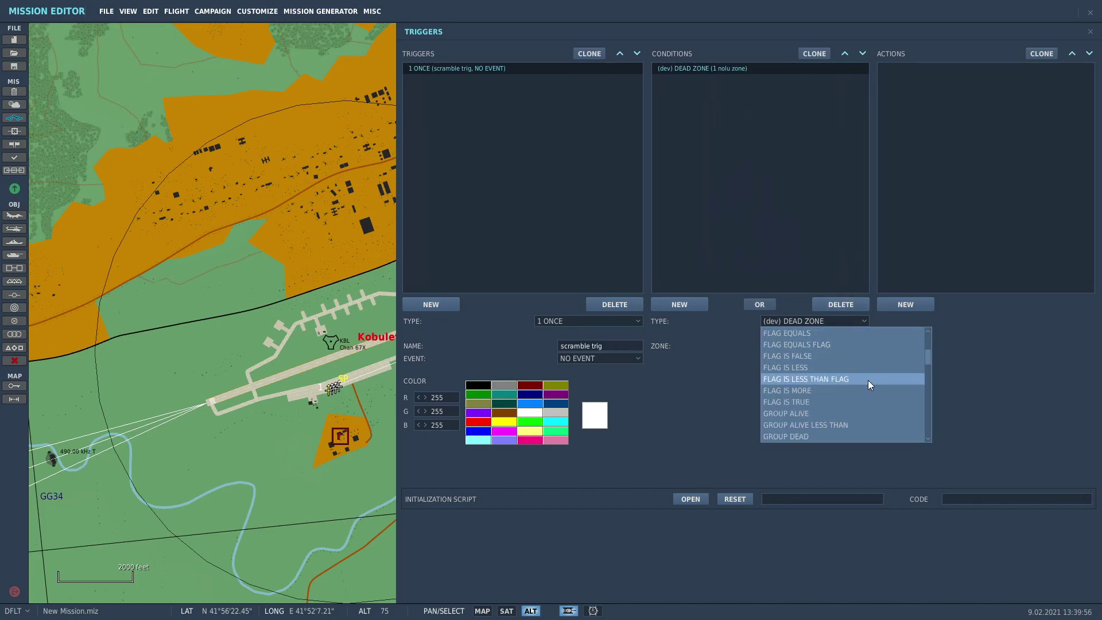
scroll(868, 382, "up", 2)
scroll(927, 373, "up", 2)
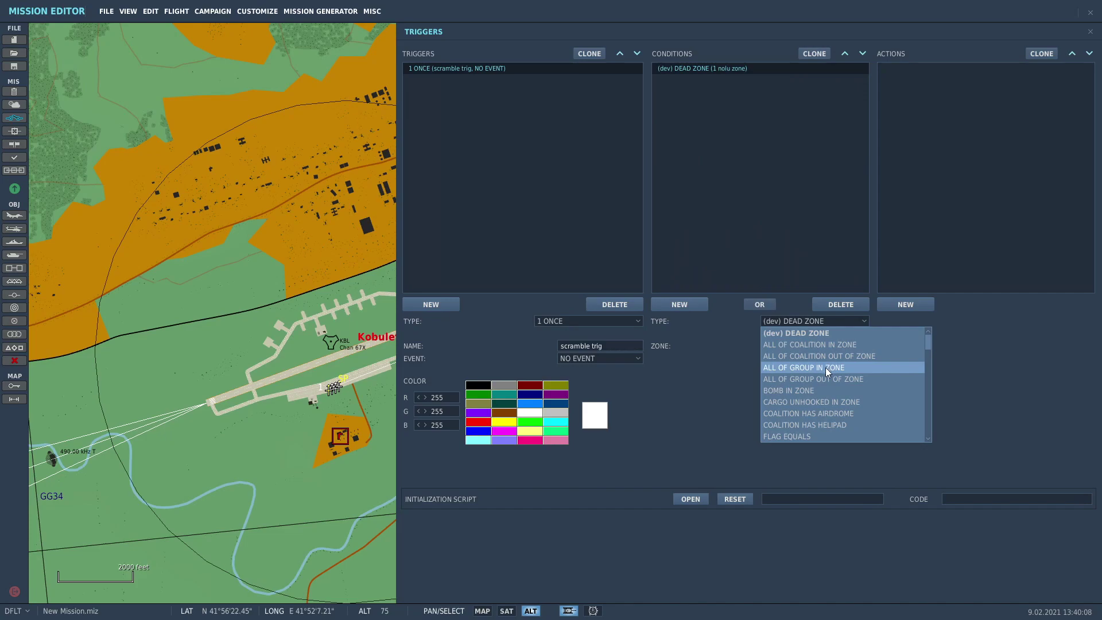
mouse_move(928, 344)
left_mouse_down()
mouse_move(932, 432)
mouse_move(935, 343)
left_mouse_up()
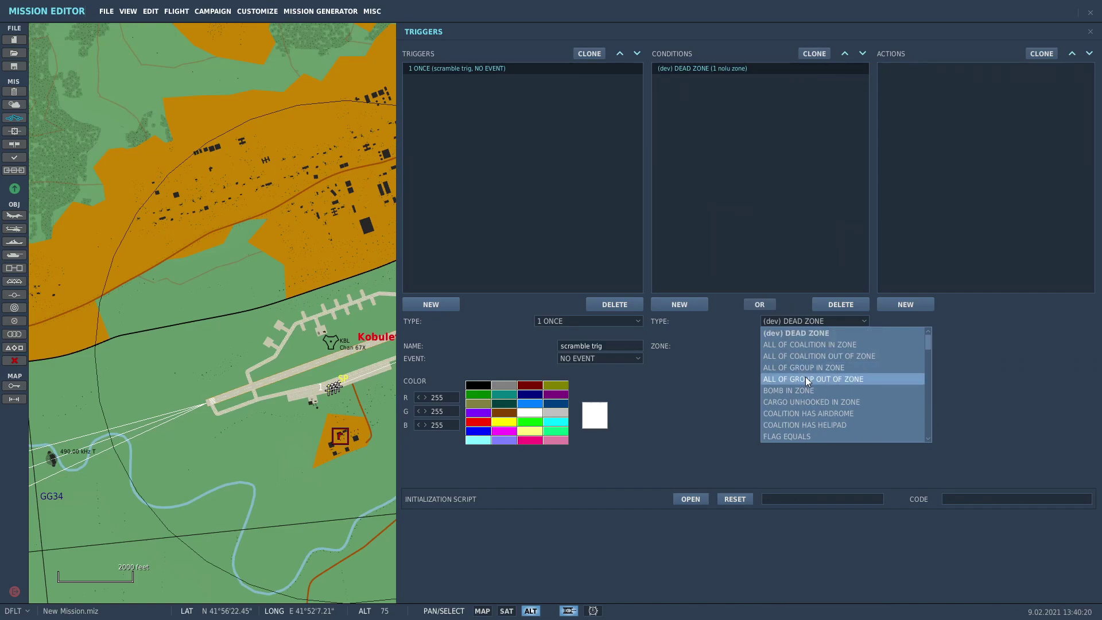
left_click_drag(928, 344, 931, 380)
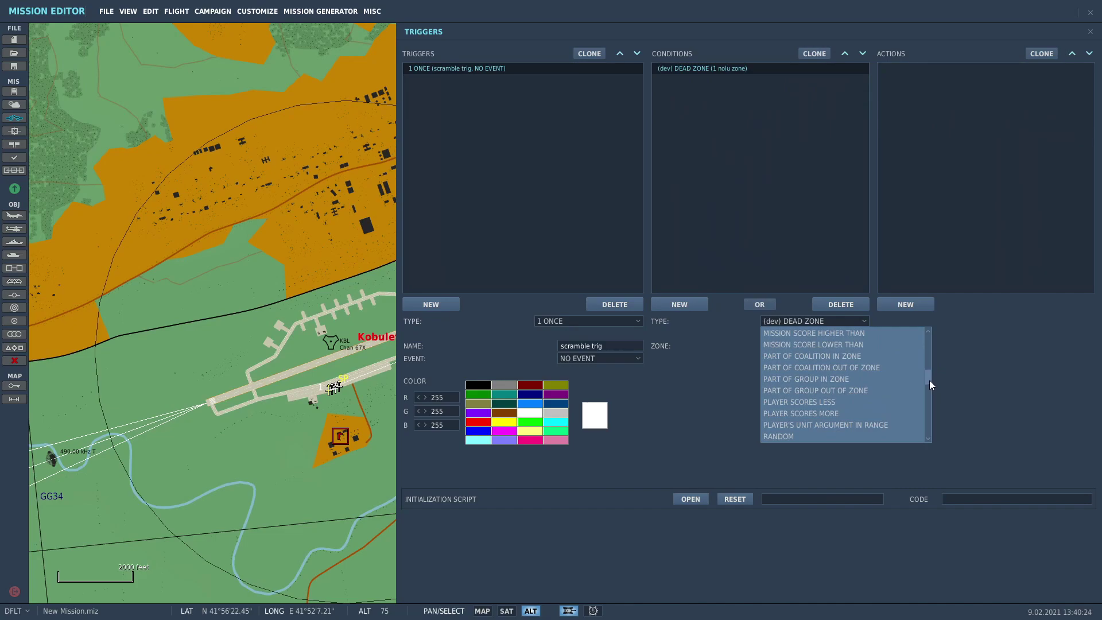
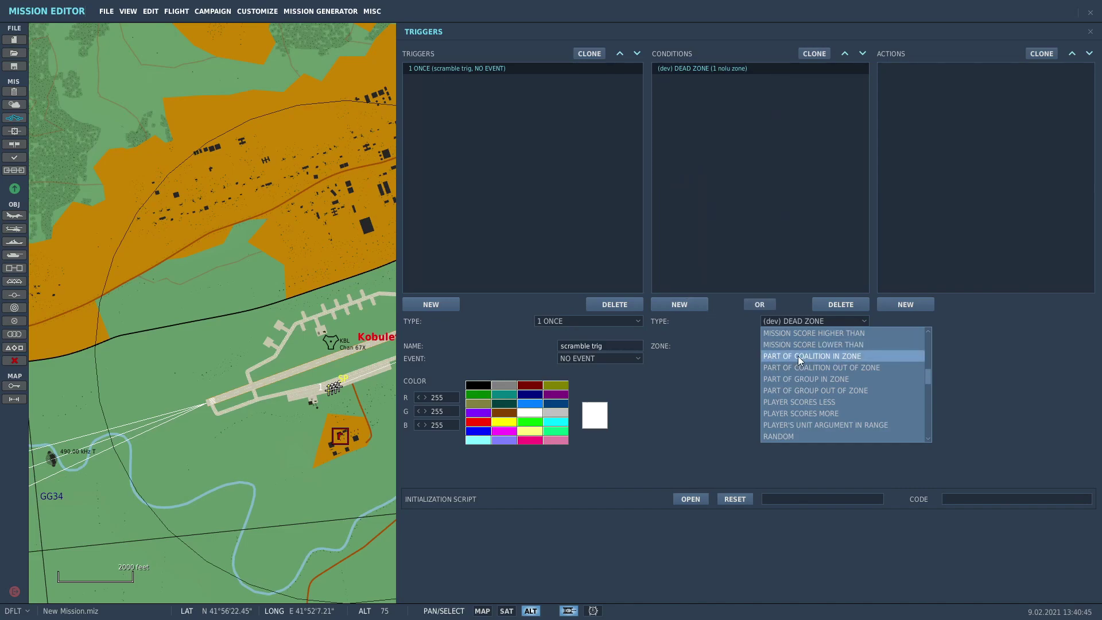
- Set scramble trig's condition to PART OF GROUP IN ZONE with group Player and zone 1 nolu zone
left_click(807, 384)
left_click(809, 322)
left_click(840, 380)
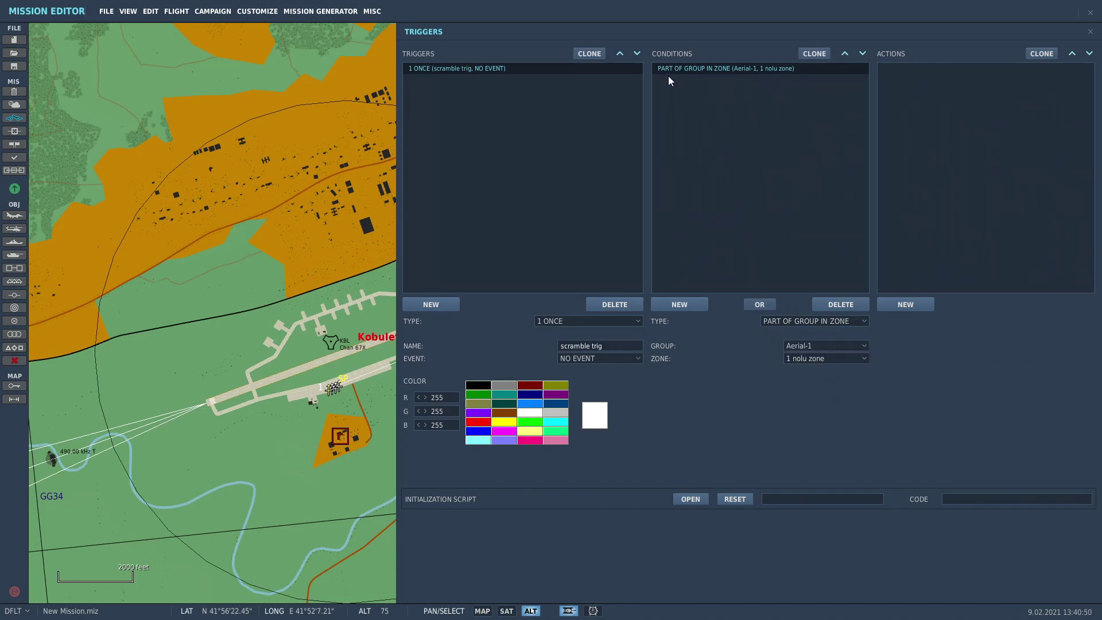
left_click(801, 359)
left_click(803, 361)
left_click(814, 346)
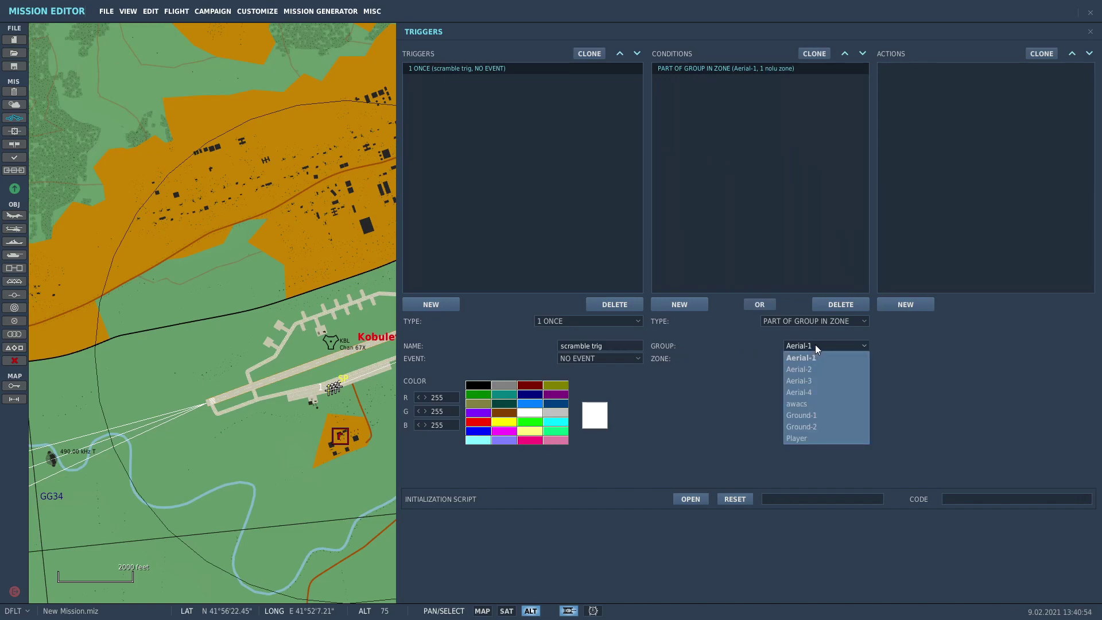
left_click(803, 438)
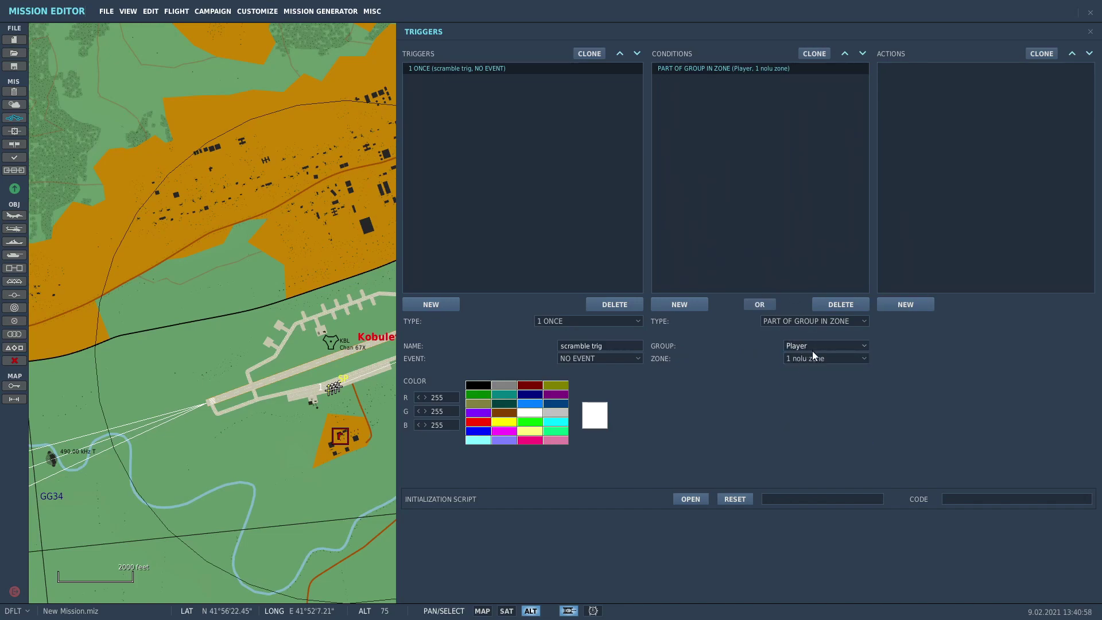
left_click(815, 347)
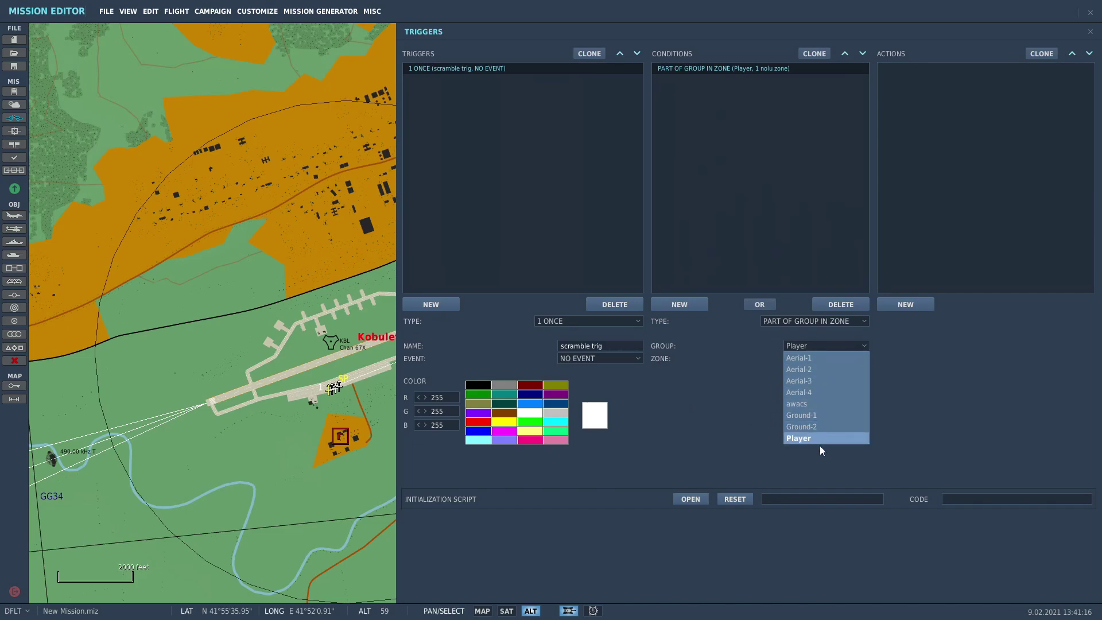
left_click(800, 439)
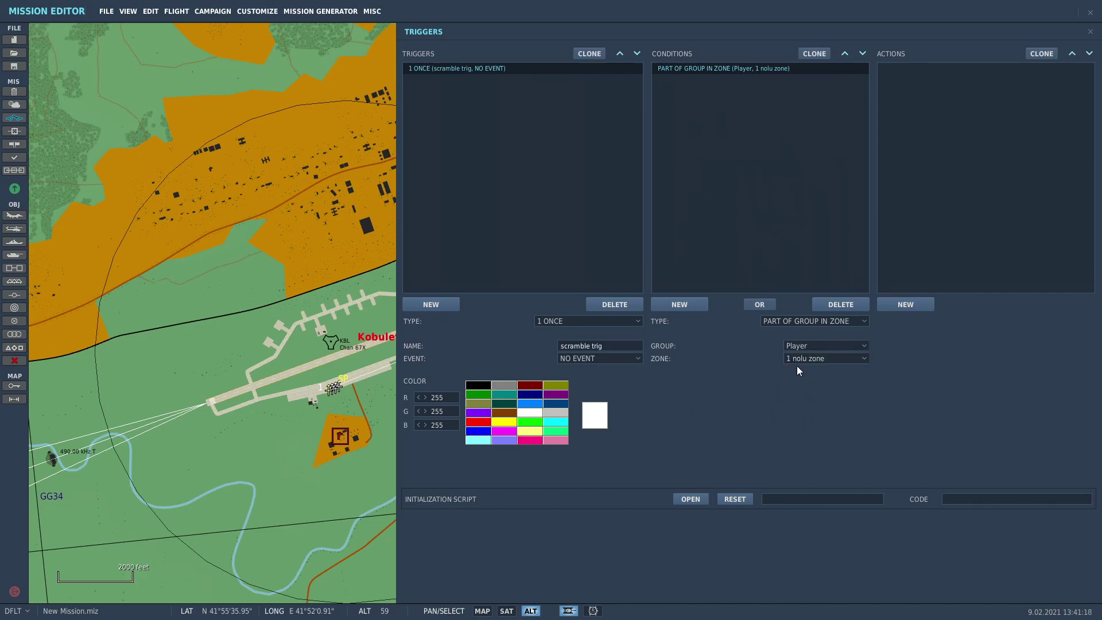
left_click(821, 359)
- Confirm the condition's zone remains 1 nolu zone
left_click(816, 374)
left_click(808, 361)
left_click(818, 359)
- Add a GROUP ACTIVATE action to scramble trig targeting the Aerial-1 group
left_click(906, 304)
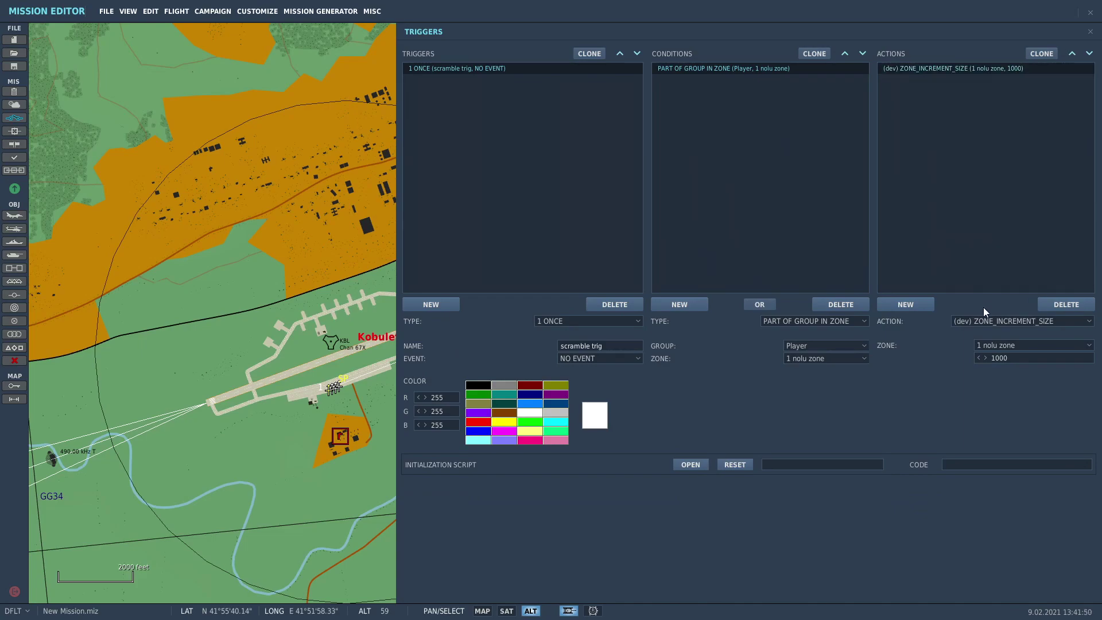
left_click(978, 321)
scroll(970, 378, "down", 5)
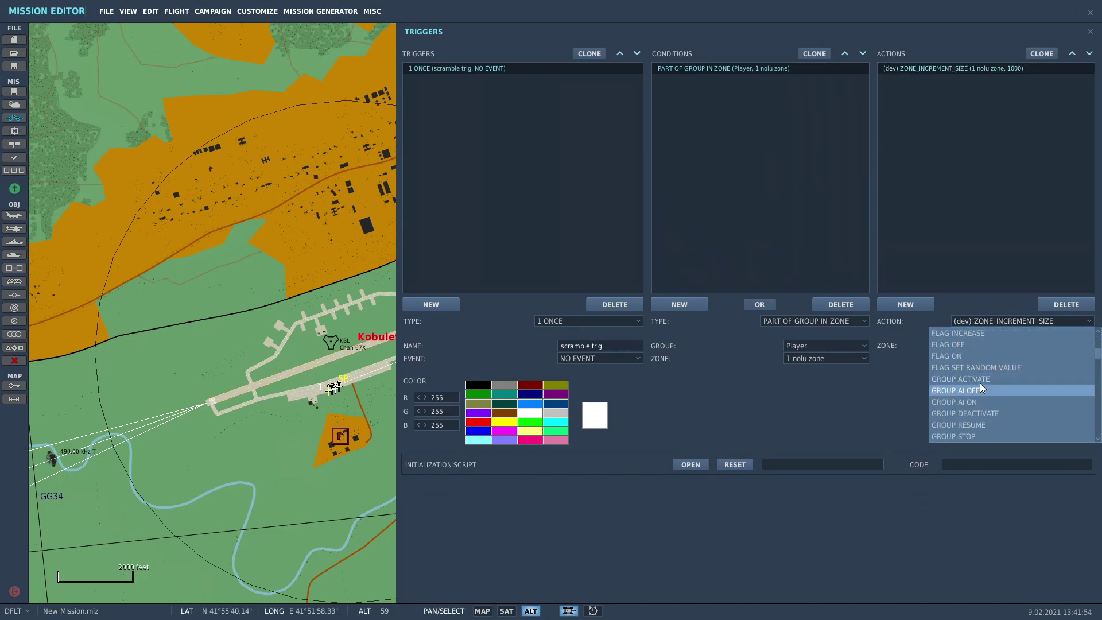
left_click(980, 379)
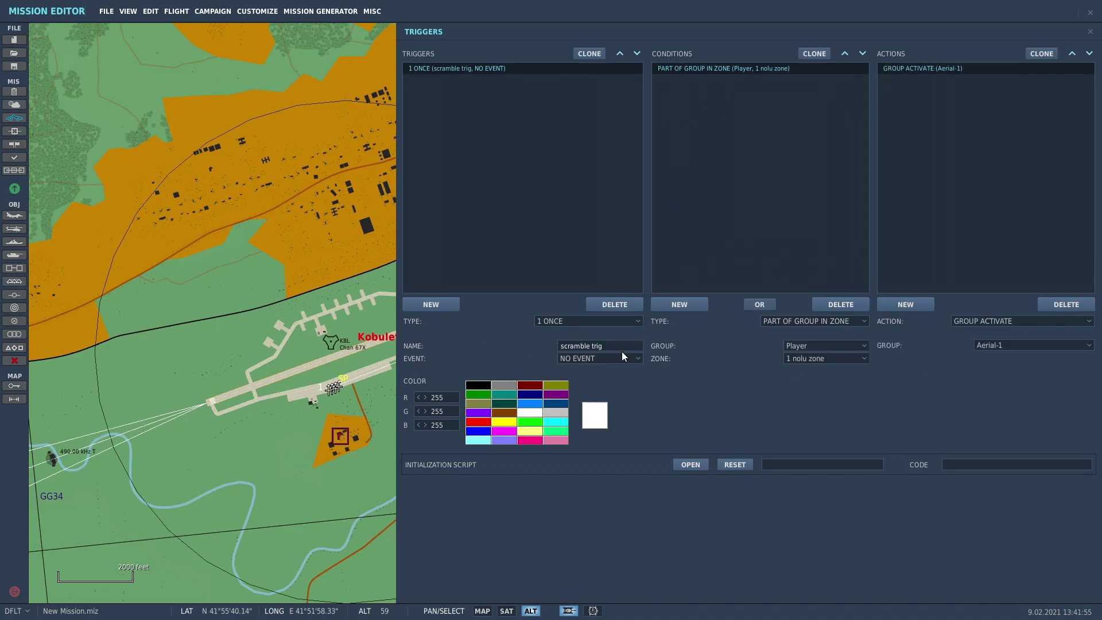
left_click(1028, 343)
left_click(1028, 343)
left_click(980, 136)
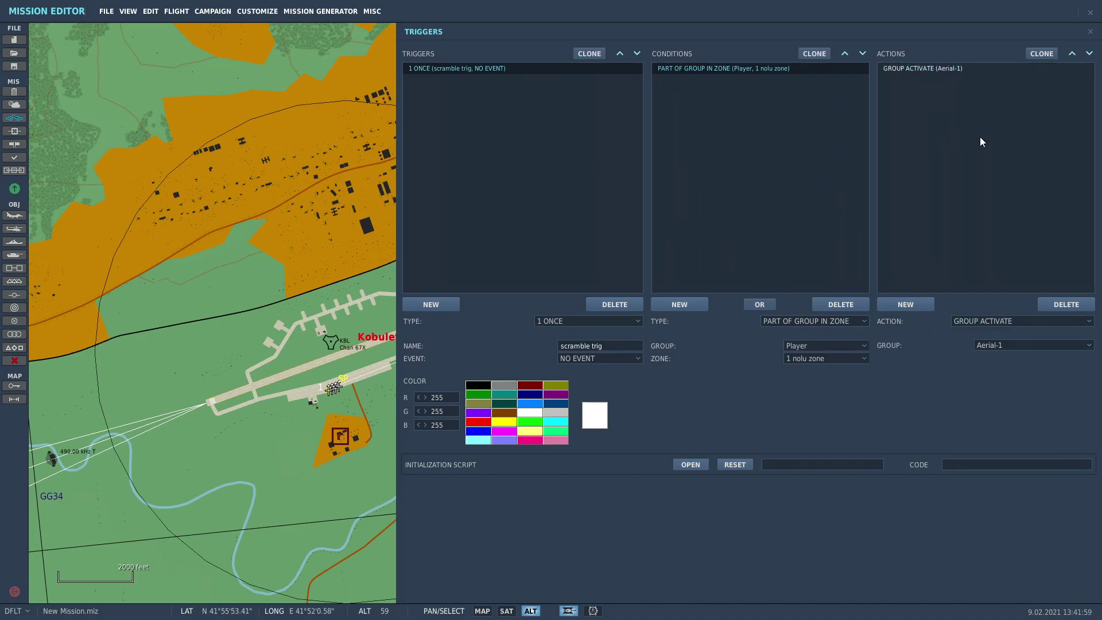
- Close Triggers and open the red Aerial-4 MiG-23MLD group at Kobuleti from the Unit List
left_click(1091, 32)
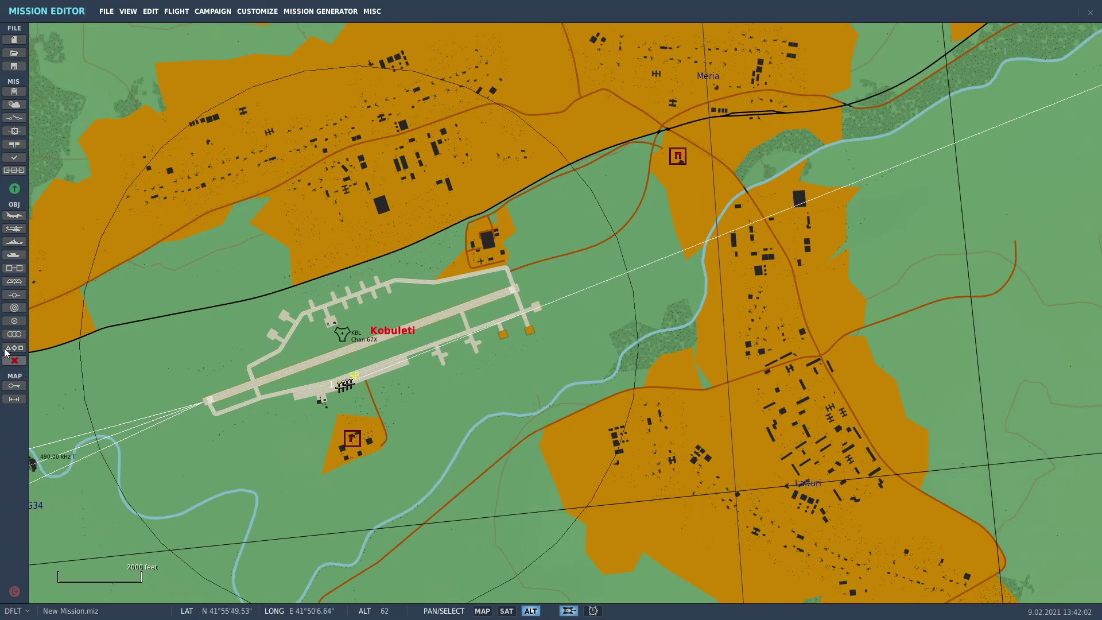
left_click(7, 349)
left_click(397, 447)
left_click(380, 471)
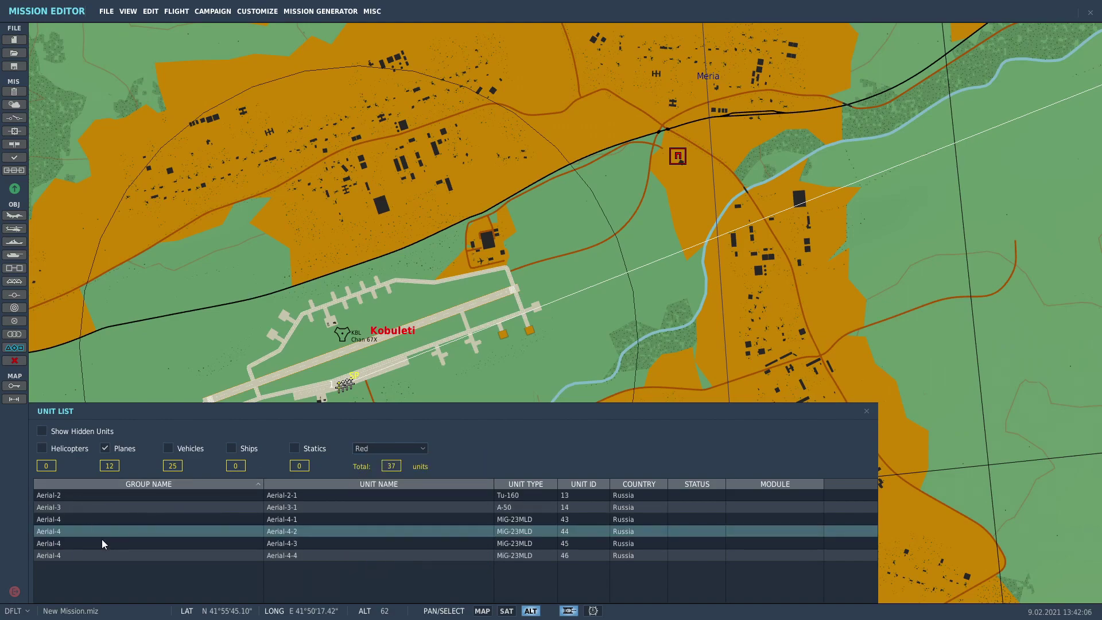
left_click(309, 497)
left_click(517, 519)
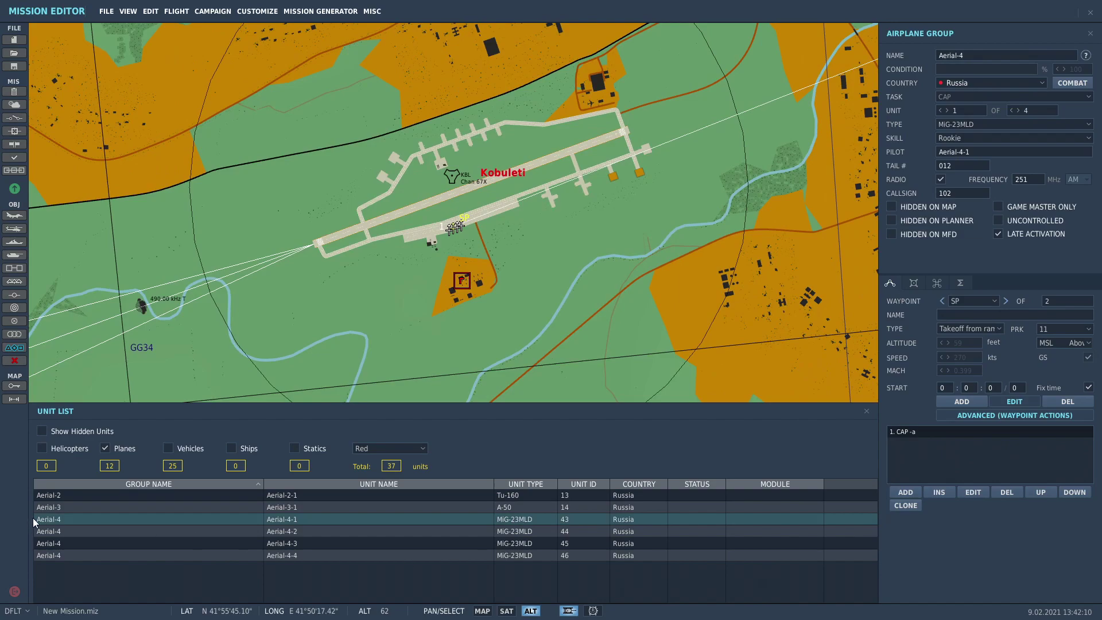
- Rename the group to 'scramble' and close the unit panels
left_click(970, 55)
type("scranb")
key("BackSpace")
key("BackSpace")
type("mble")
left_click(477, 288)
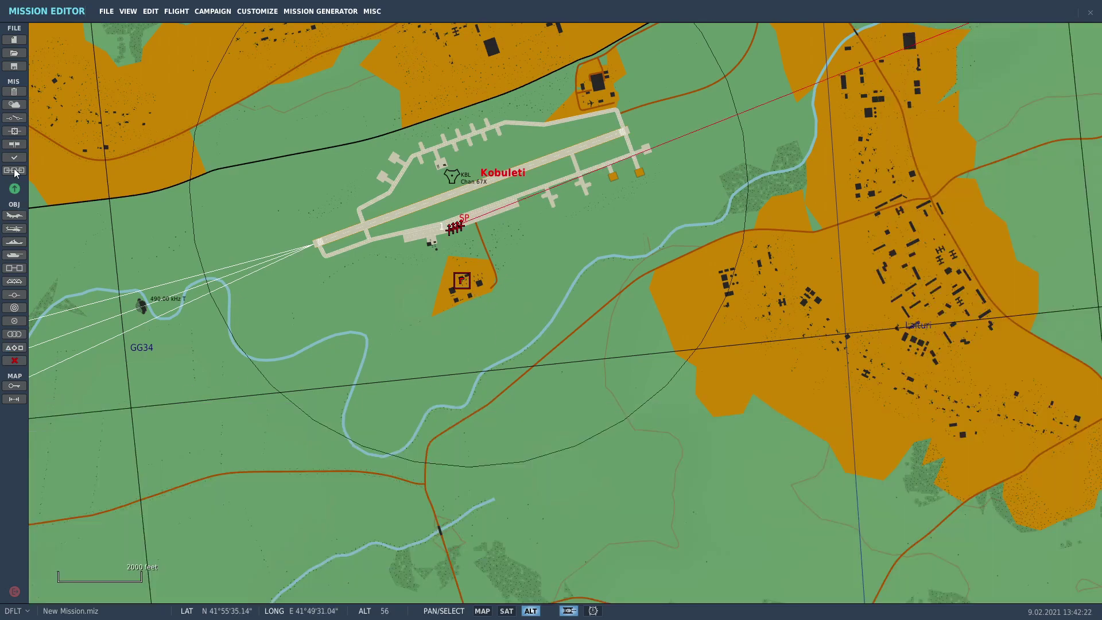
- Change scramble trig's GROUP ACTIVATE action from Aerial-1 to the scramble group
left_click(15, 118)
left_click(448, 68)
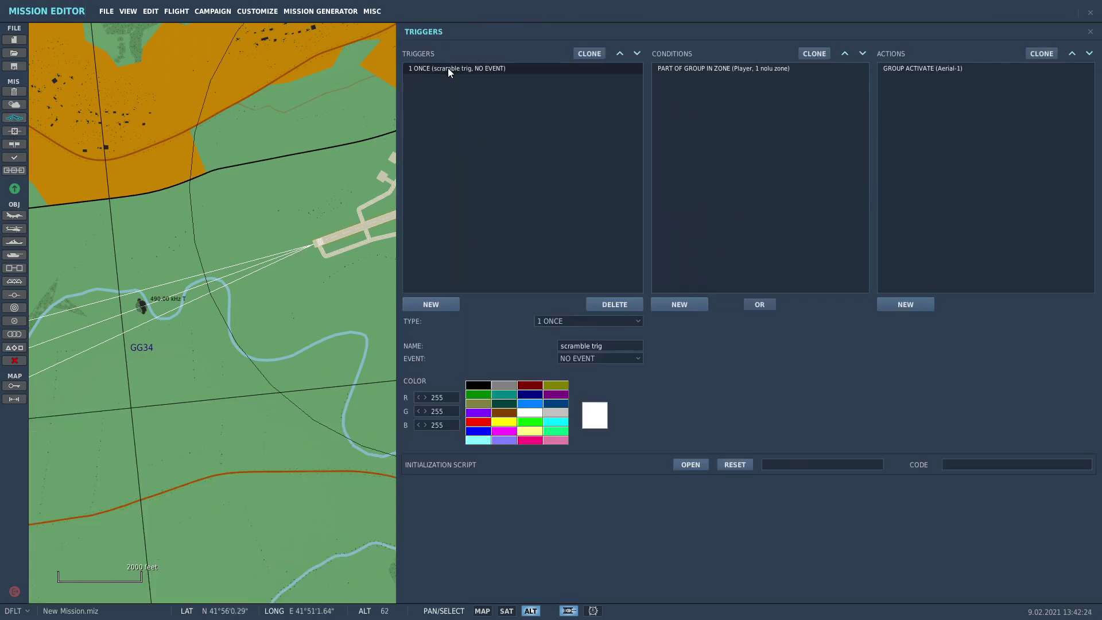
left_click(732, 68)
left_click(928, 68)
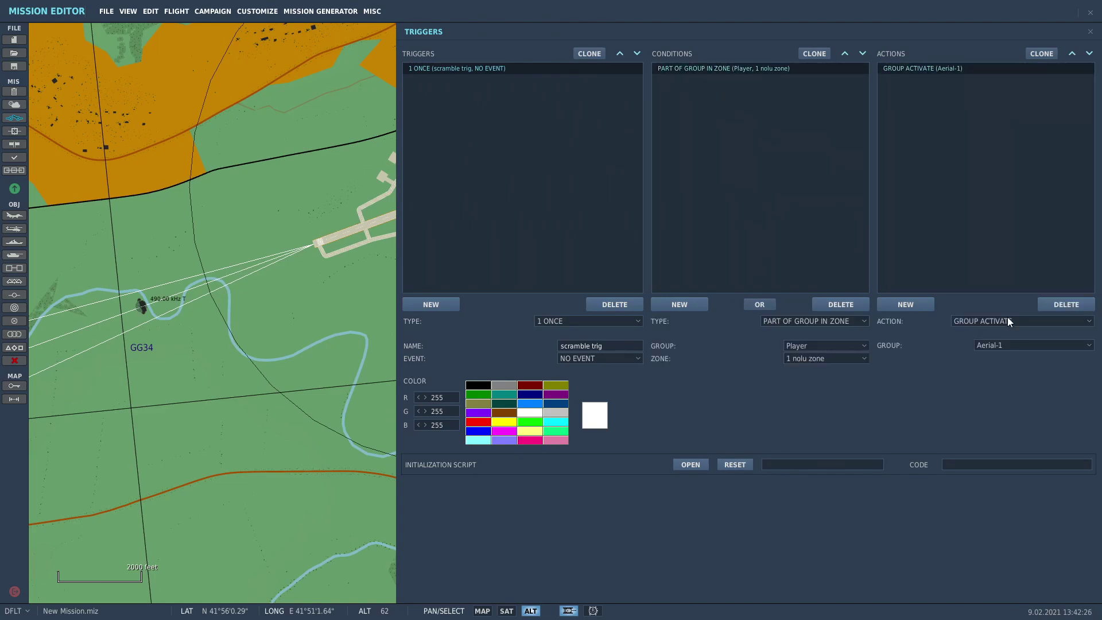
left_click(1001, 345)
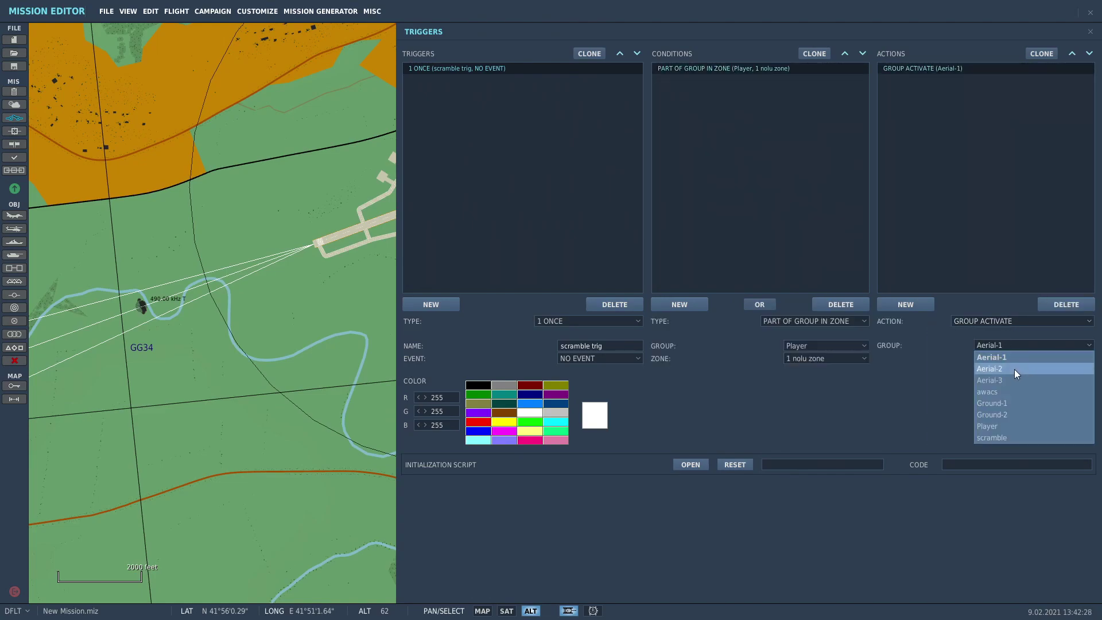
left_click(999, 438)
left_click(917, 222)
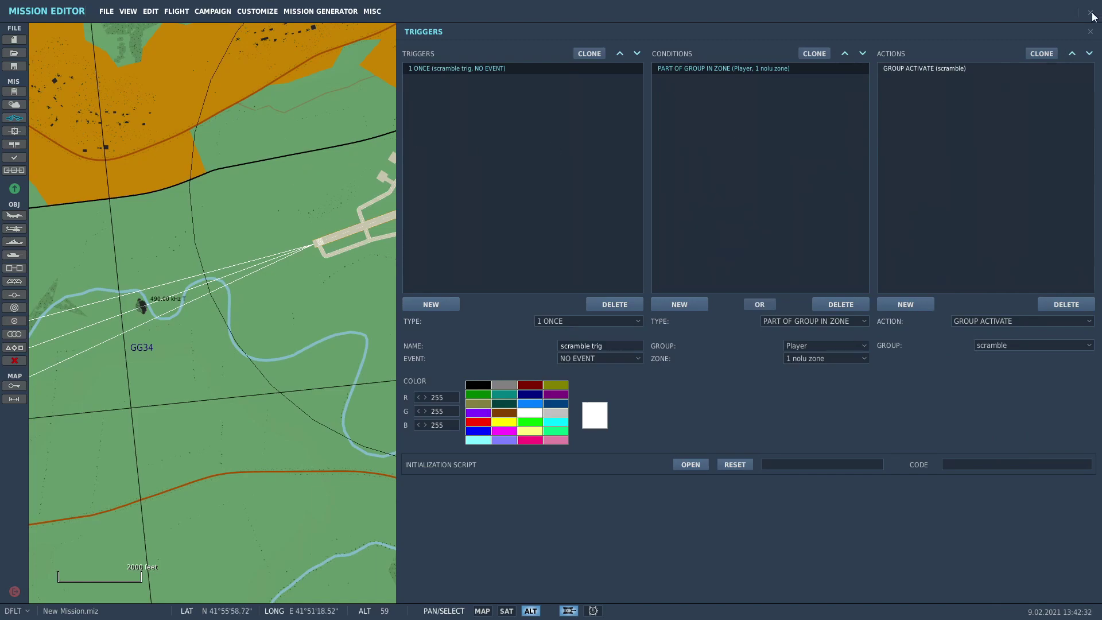
- Close Triggers and pan the map from Sukhumi to Tbilisi, recentring on Kutaisi
left_click(1090, 31)
scroll(693, 424, "down", 2)
scroll(694, 425, "down", 6)
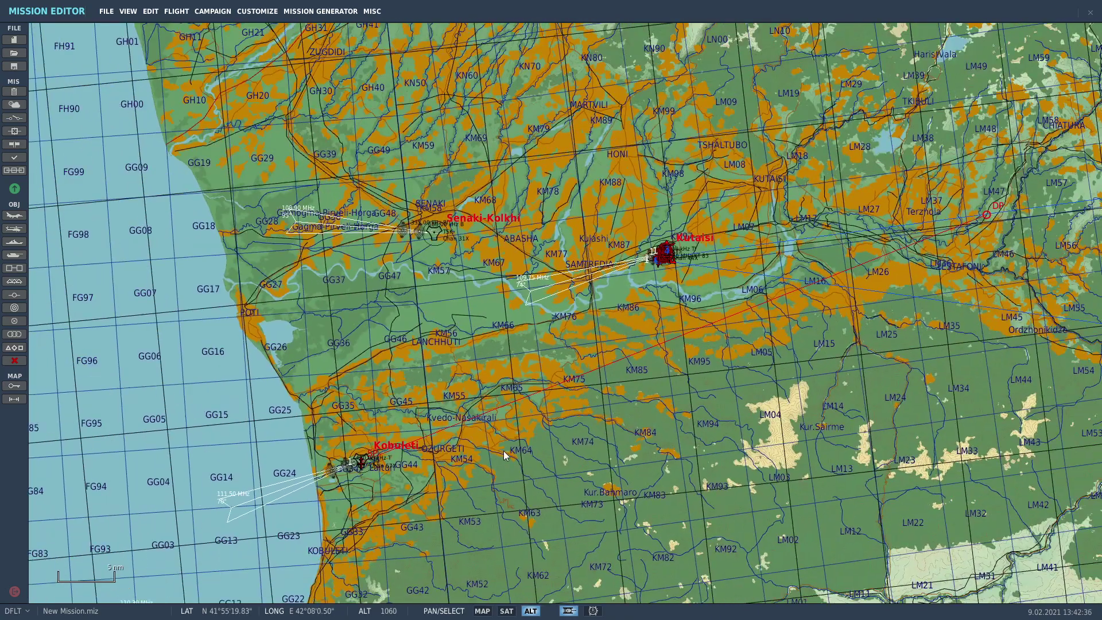
scroll(505, 450, "down", 2)
left_click_drag(829, 394, 528, 381)
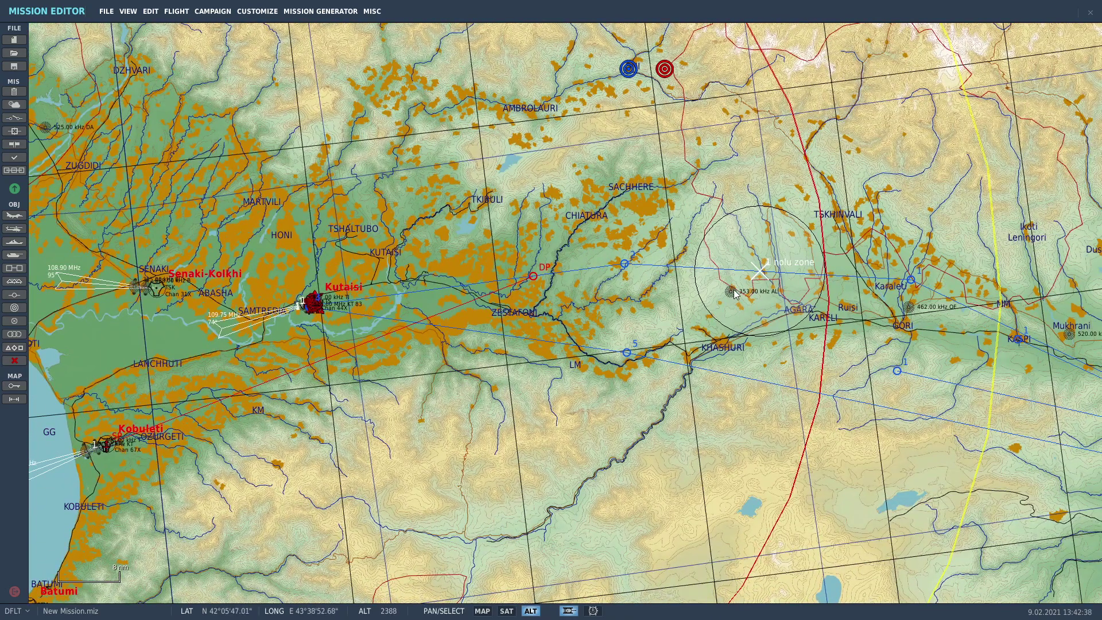
mouse_move(823, 317)
left_mouse_down()
mouse_move(756, 311)
mouse_move(718, 282)
left_mouse_up()
left_click_drag(827, 344, 656, 302)
scroll(657, 301, "down", 1)
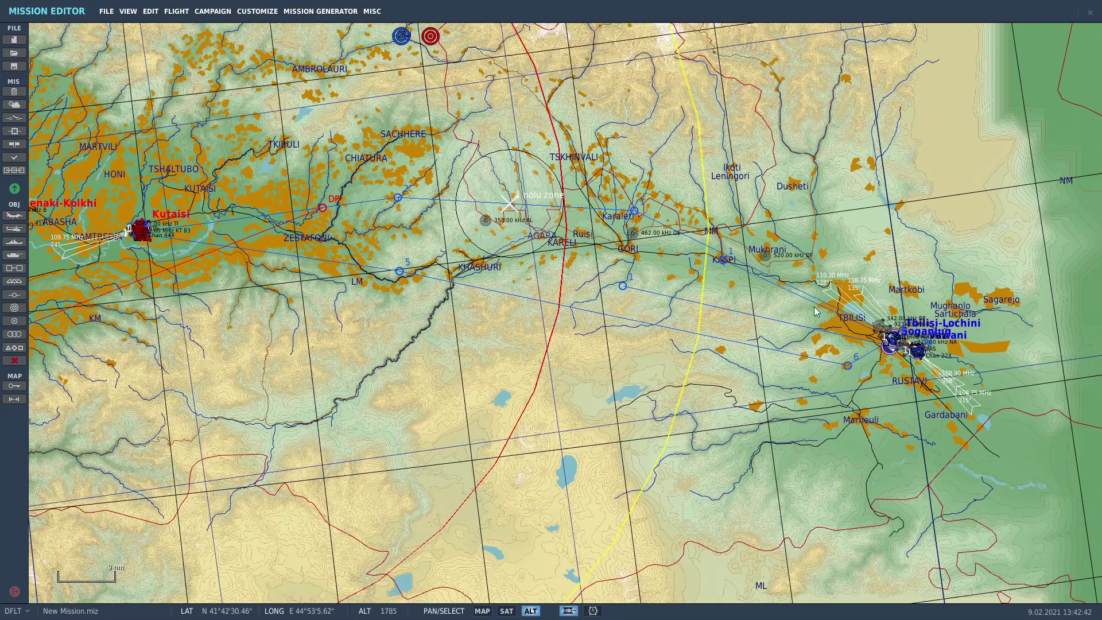
left_click_drag(630, 215, 863, 258)
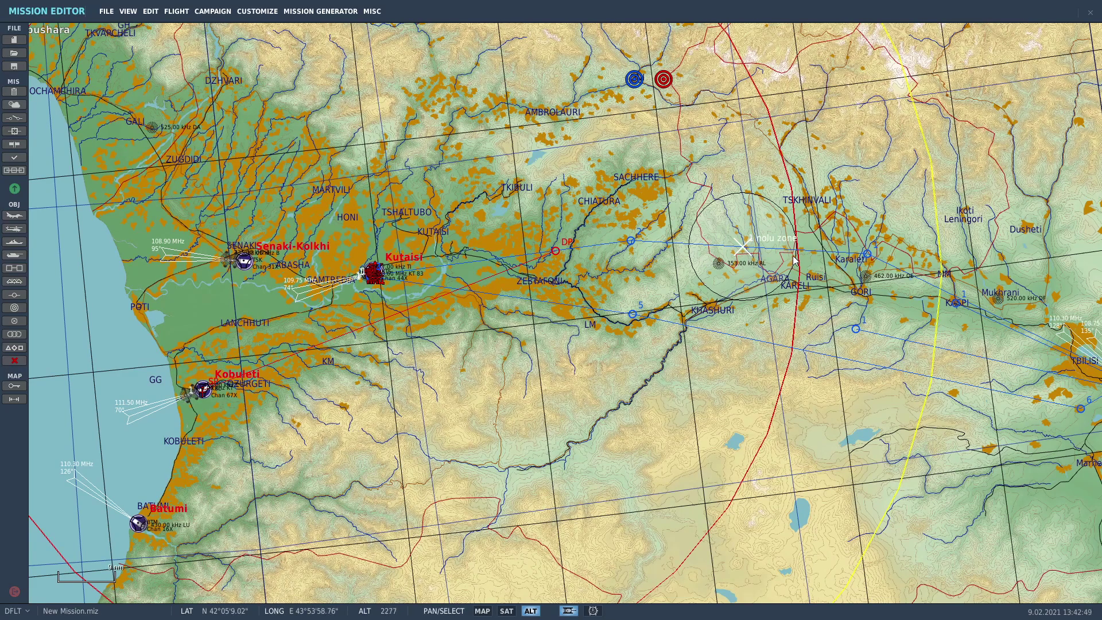
left_click_drag(402, 340, 518, 344)
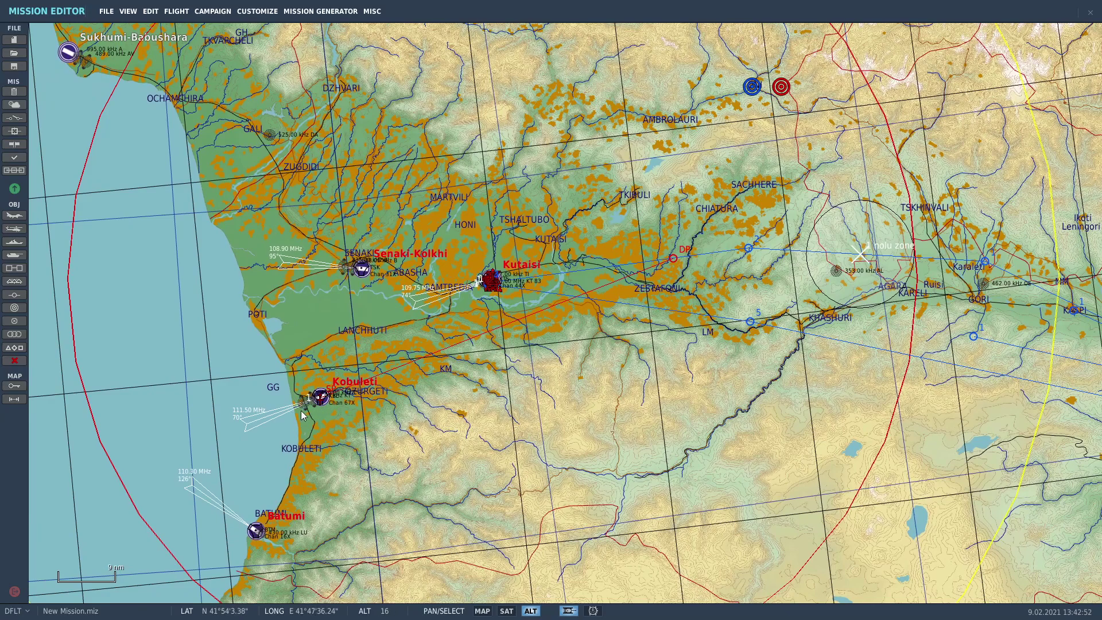
scroll(303, 412, "up", 1)
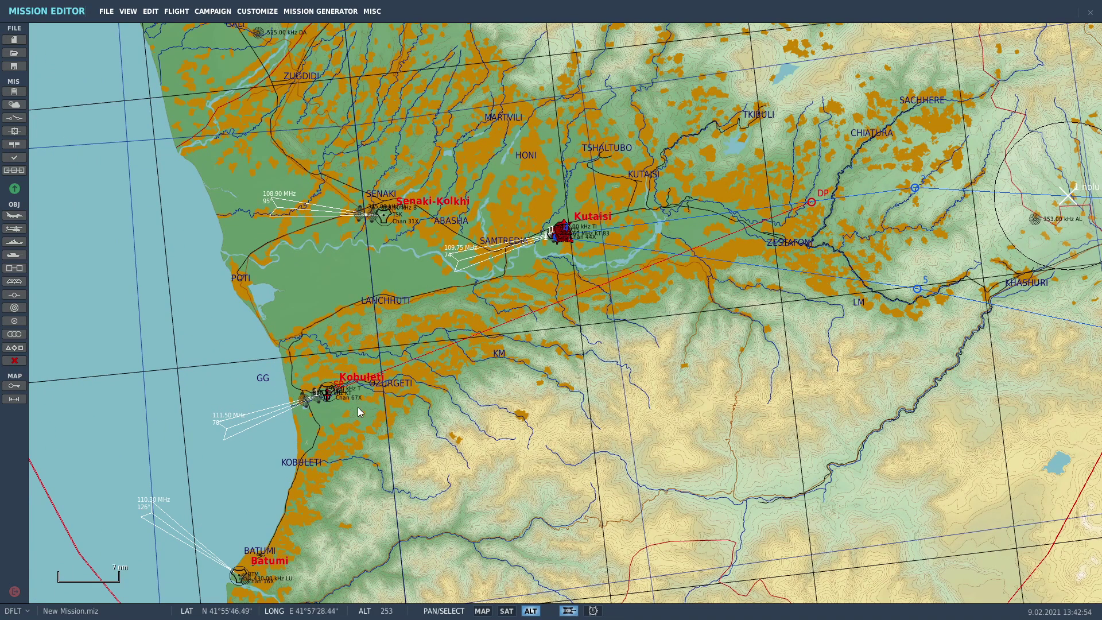
left_click_drag(471, 332, 422, 369)
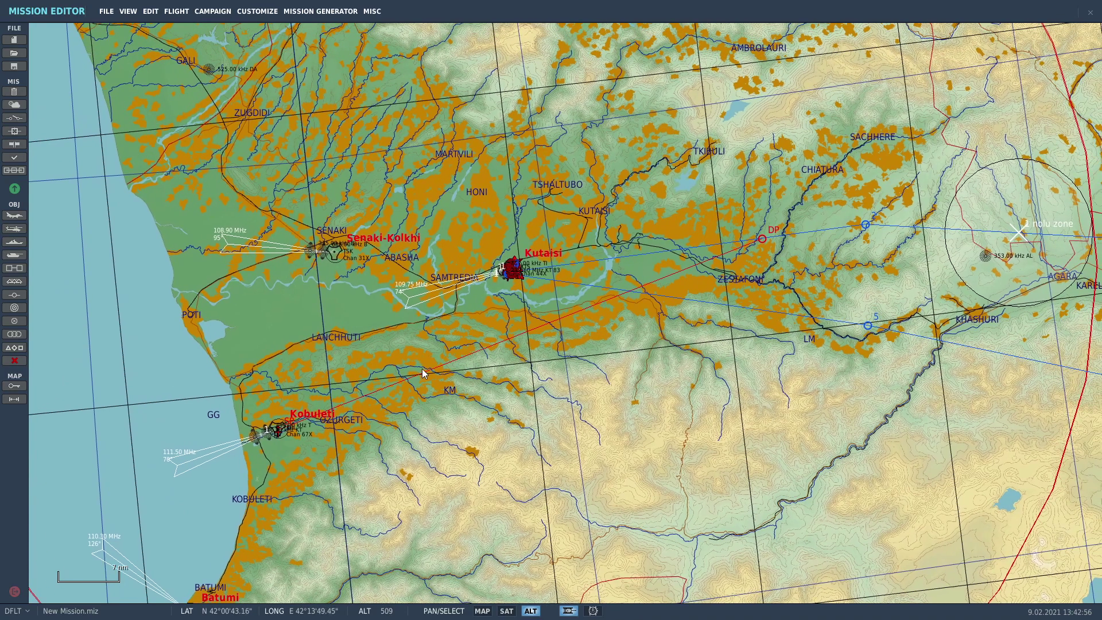
- Select the scramble group's DP waypoint and follow its route to the zone circle east of Kutaisi
left_click(761, 241)
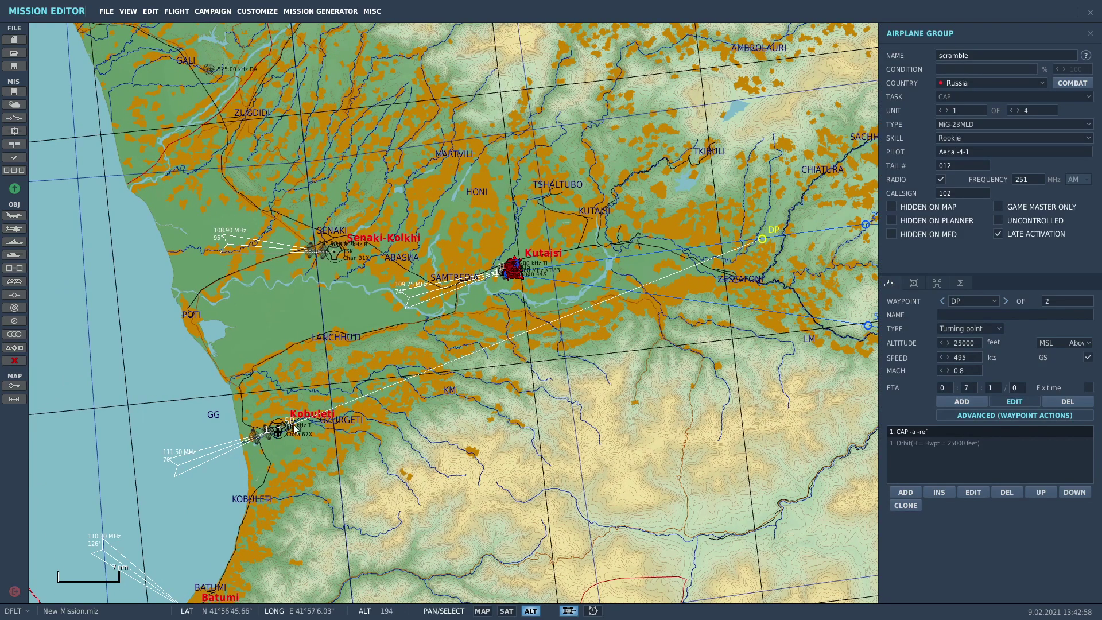
left_click_drag(825, 271, 726, 328)
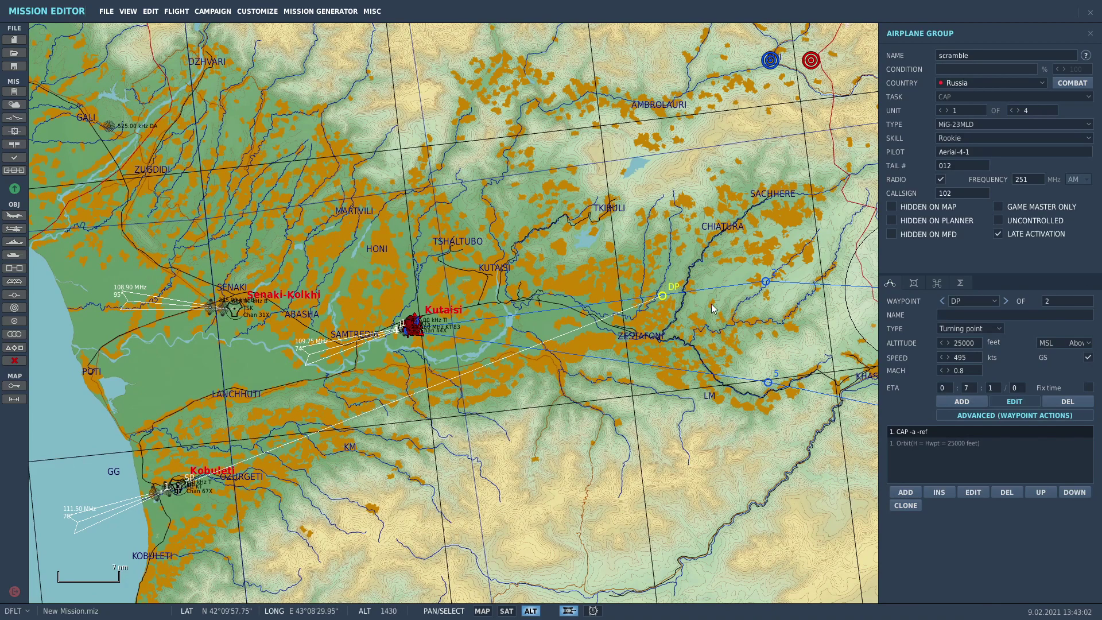
left_click_drag(707, 307, 627, 316)
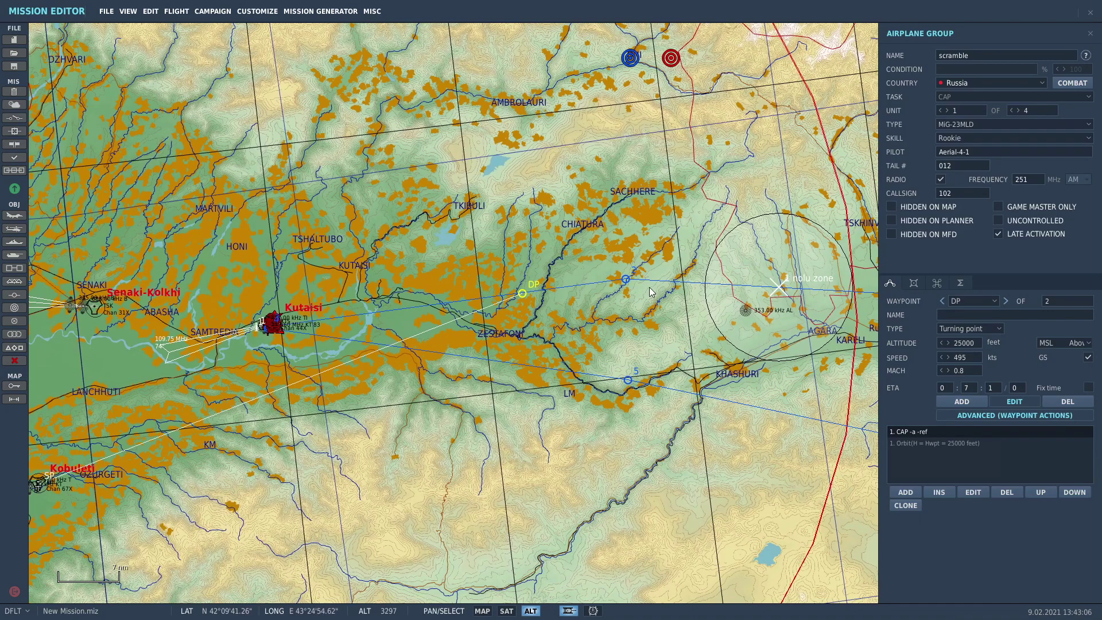
left_click_drag(309, 340, 362, 331)
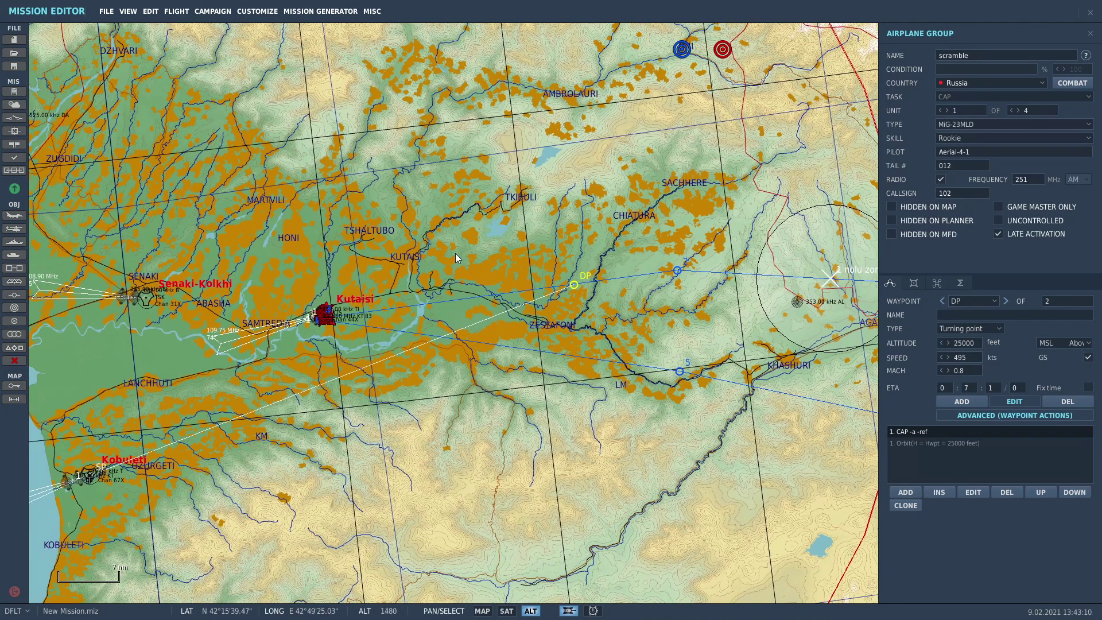
- Close the scramble group's details and deselect the Kobuleti group
left_click(410, 409)
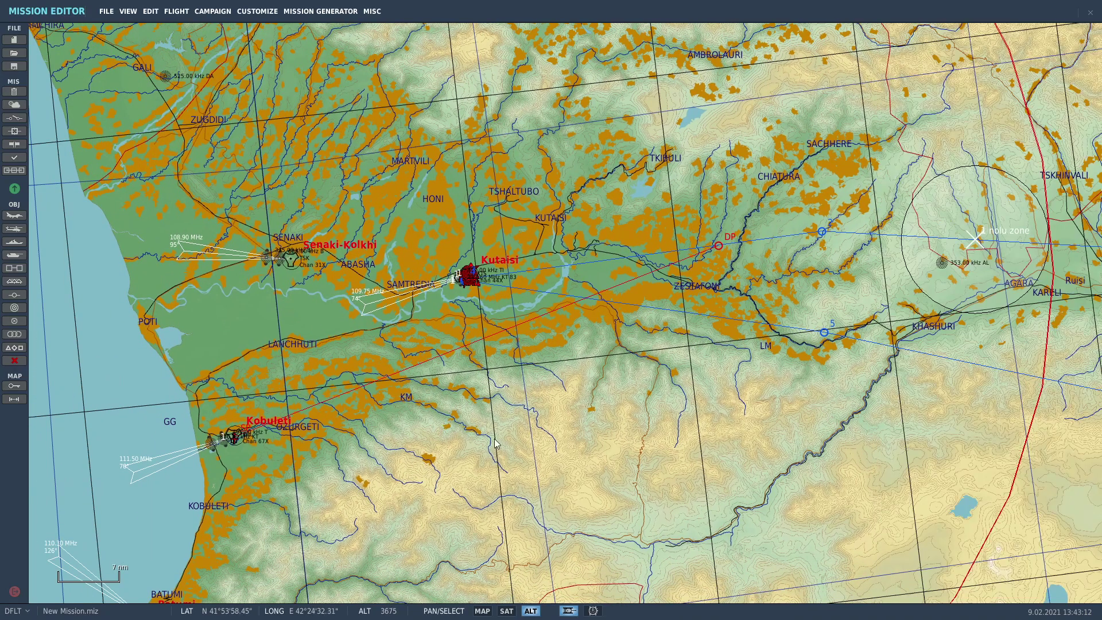
left_click(235, 439)
left_click(476, 439)
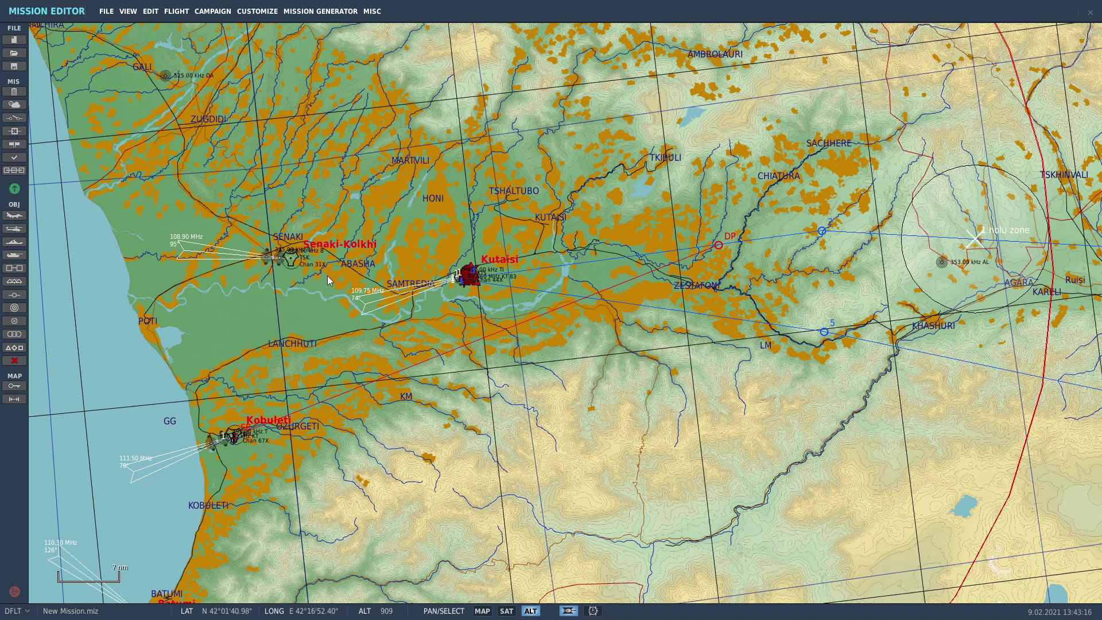
scroll(379, 263, "up", 3)
scroll(656, 220, "up", 7)
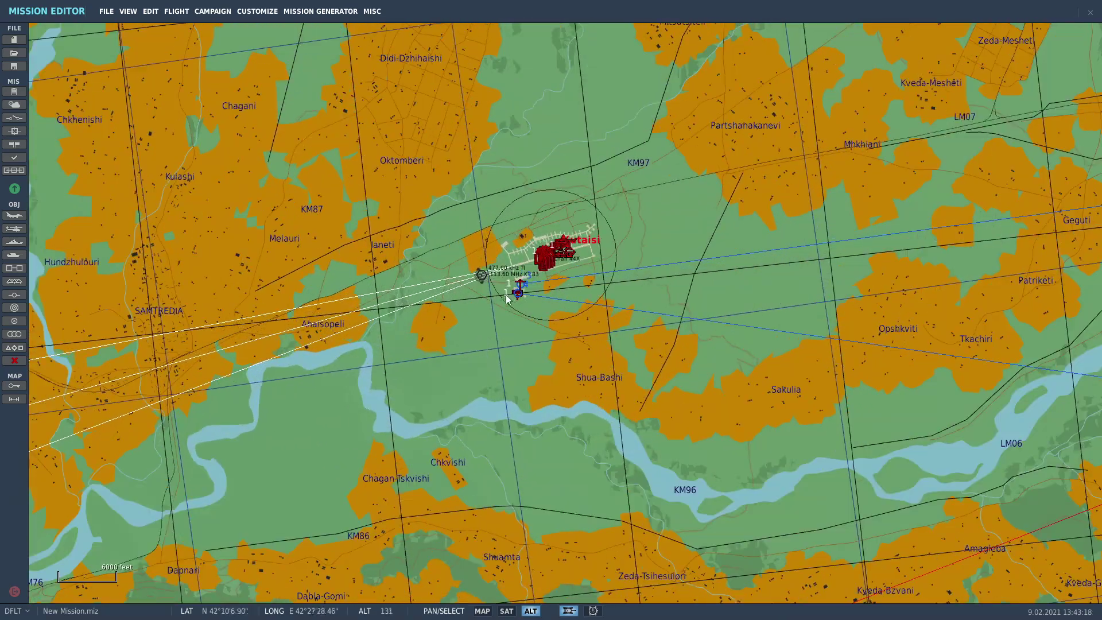
scroll(512, 379, "down", 1)
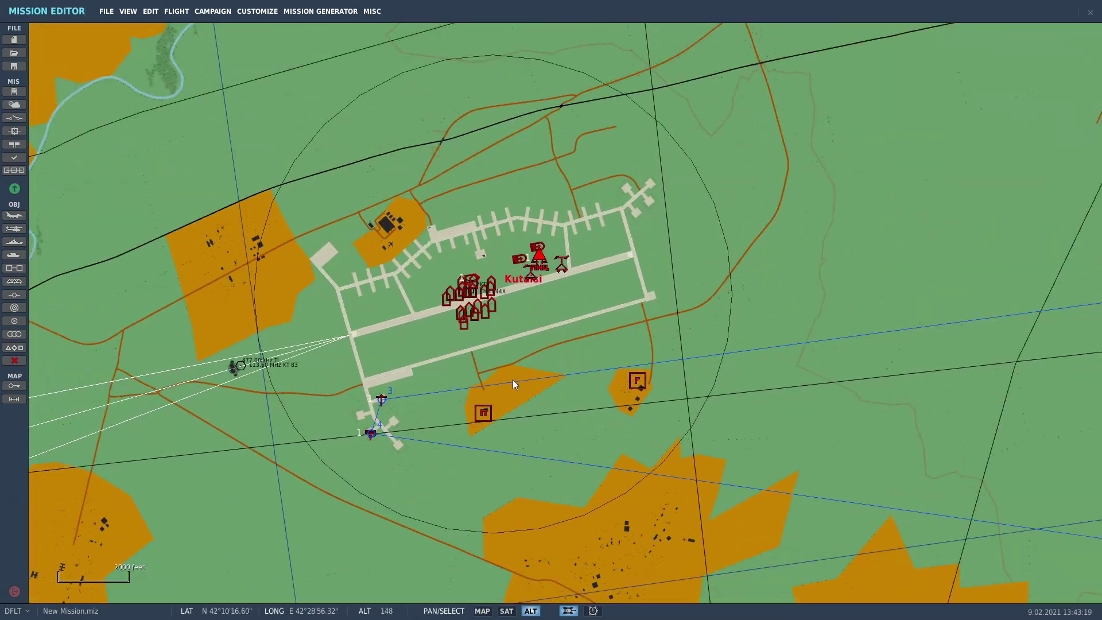
scroll(512, 379, "up", 5)
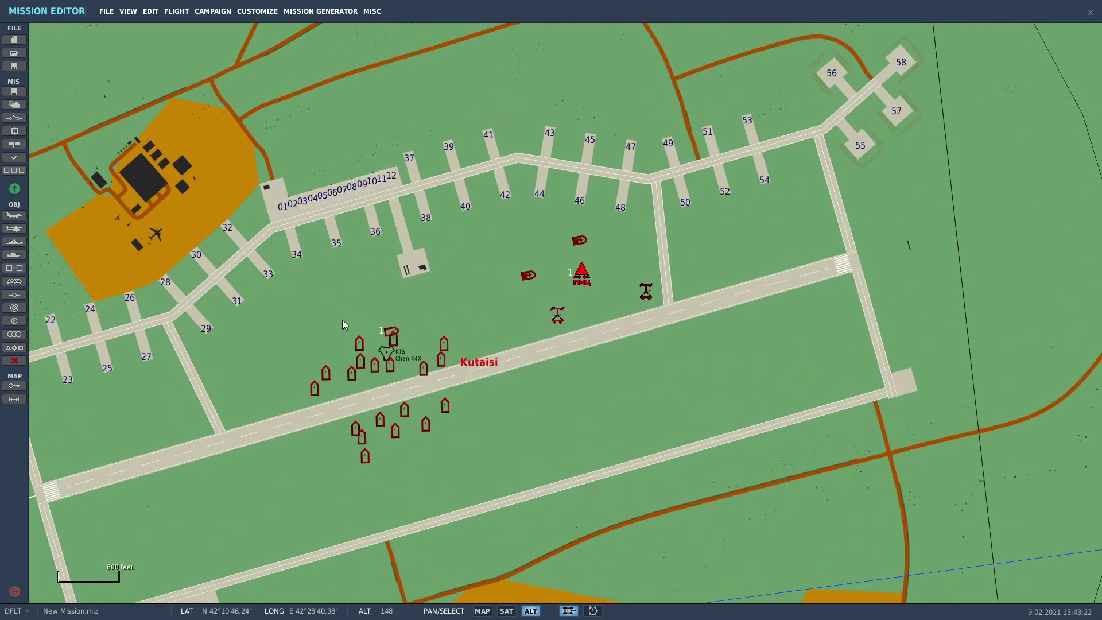
scroll(507, 416, "down", 3)
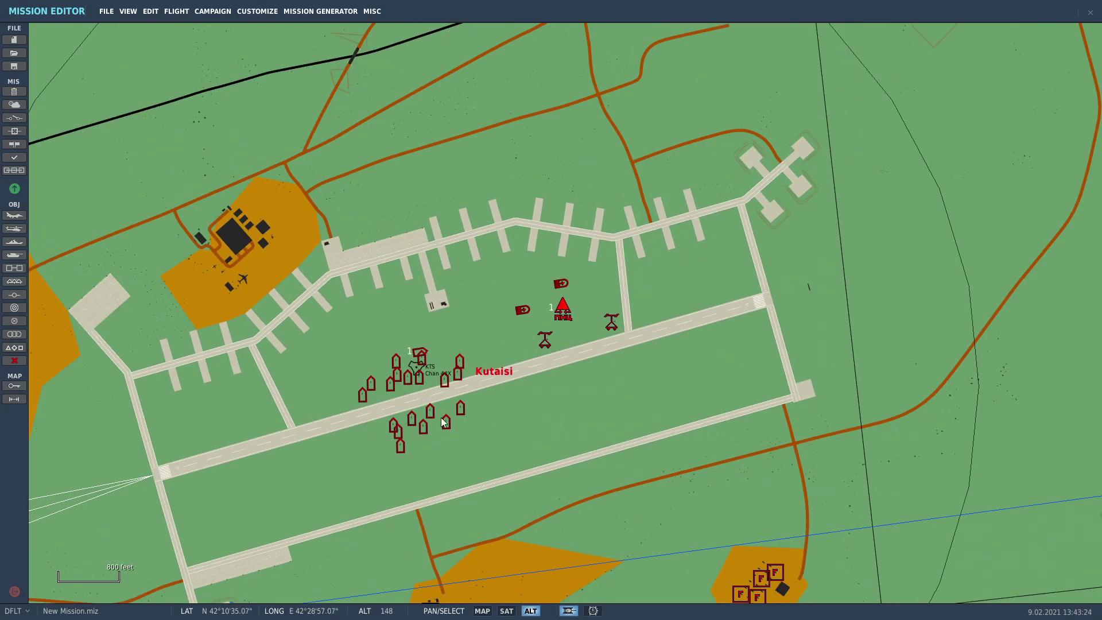
scroll(508, 416, "up", 2)
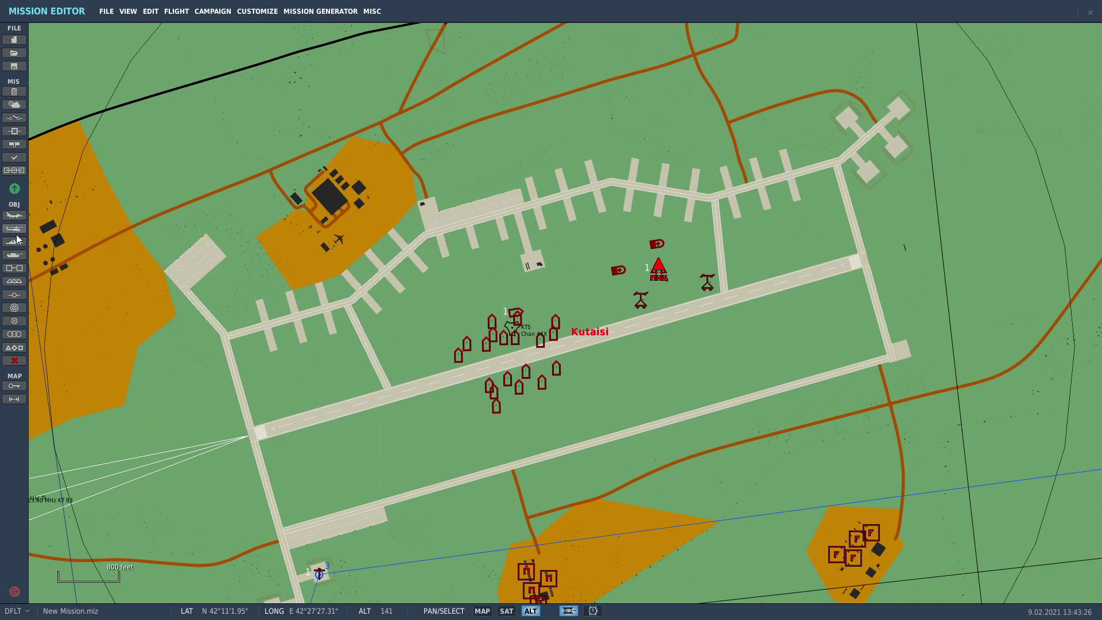
- Place a new ARMOR ground group of type APC BTR-80 on Kutaisi airfield
left_click(14, 254)
left_click(972, 108)
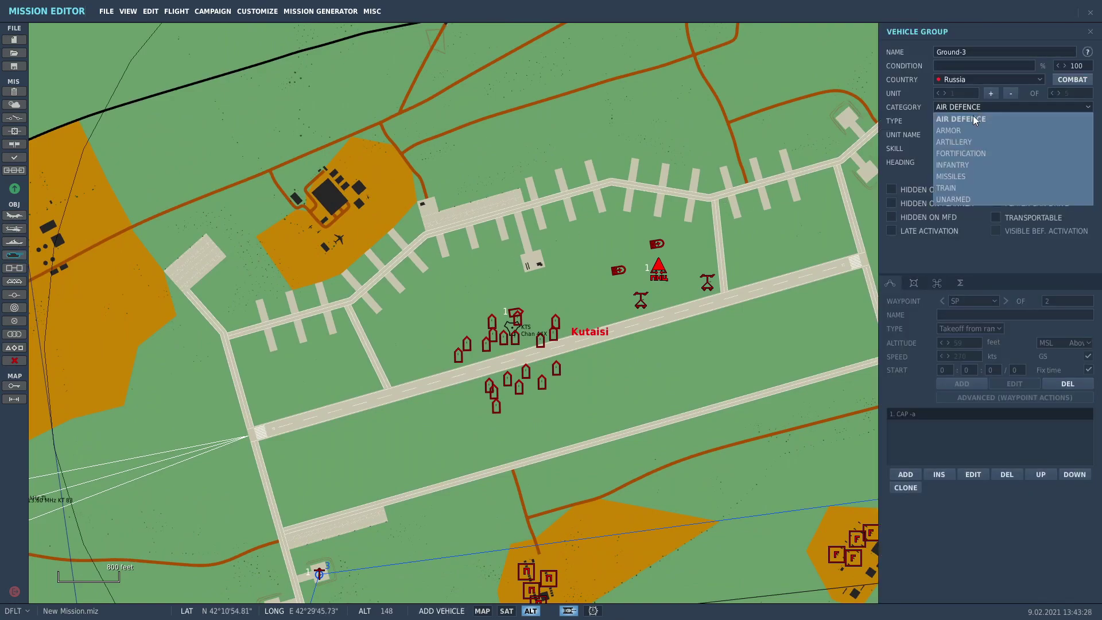
left_click(976, 129)
left_click(977, 121)
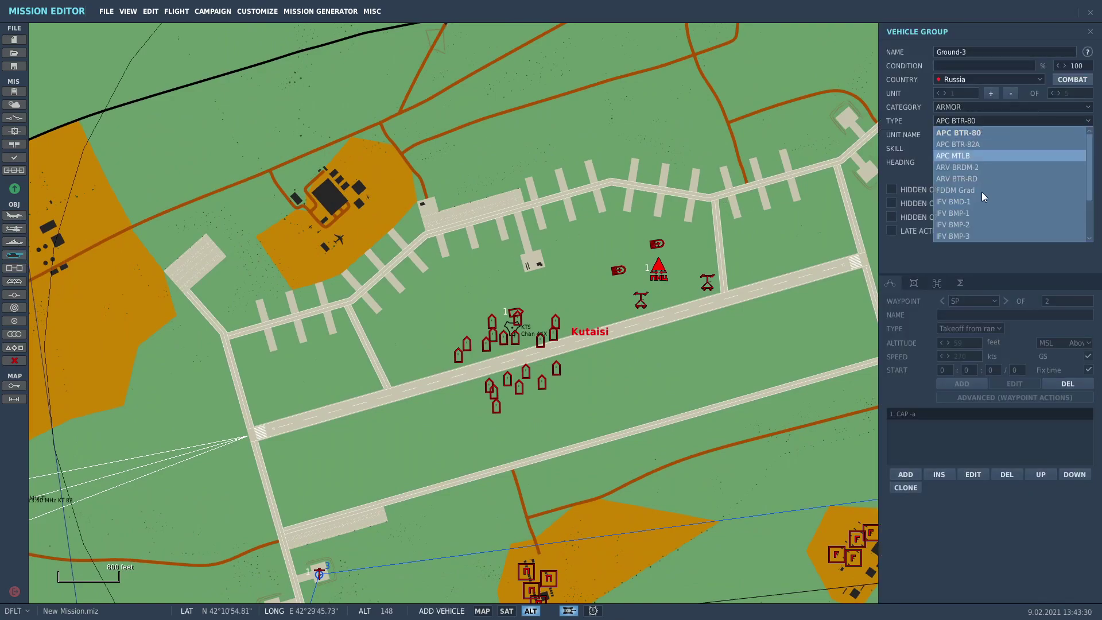
scroll(986, 198, "down", 3)
scroll(985, 201, "up", 3)
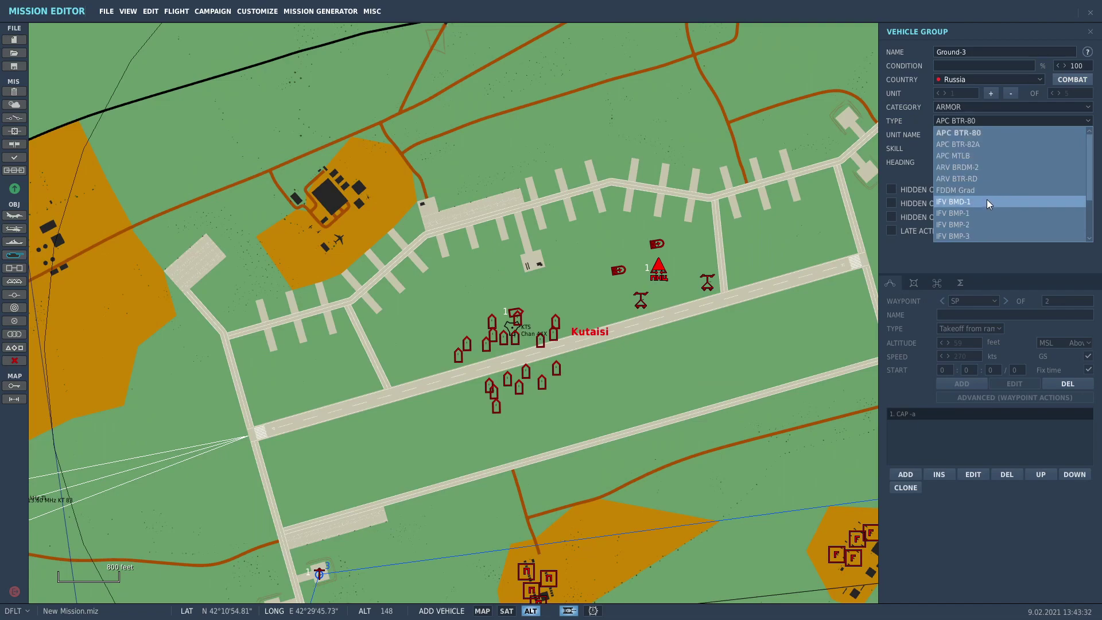
left_click(976, 136)
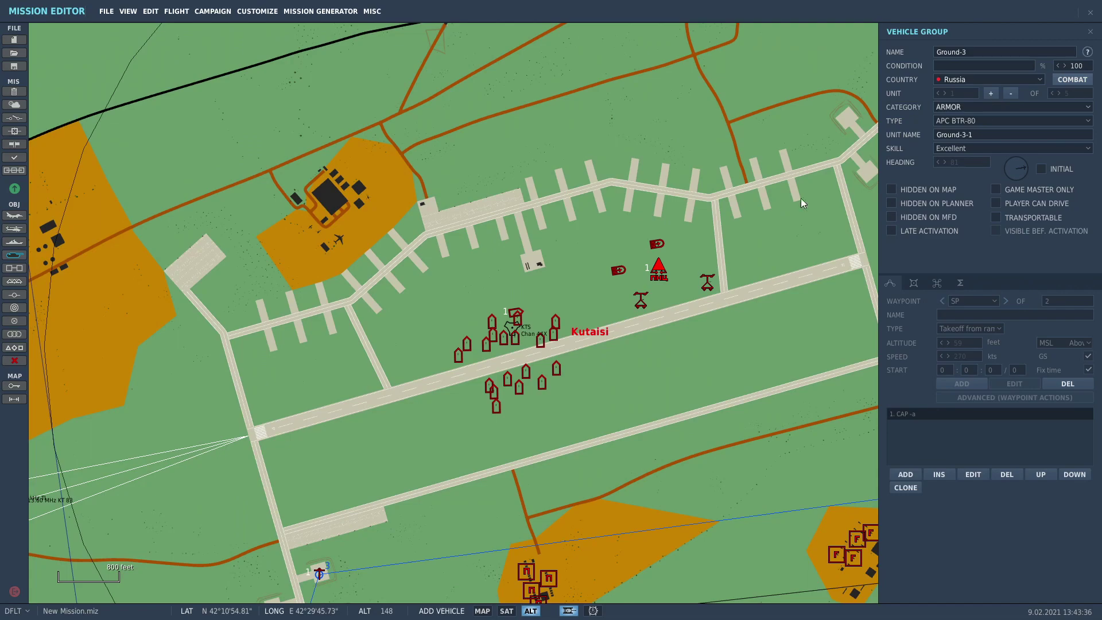
left_click(320, 351)
- Raise the group to 4 units, delete the extra DP waypoint, and set movement to On road
left_click(991, 93)
left_click(990, 93)
left_click(990, 93)
right_click_drag(424, 354, 469, 393)
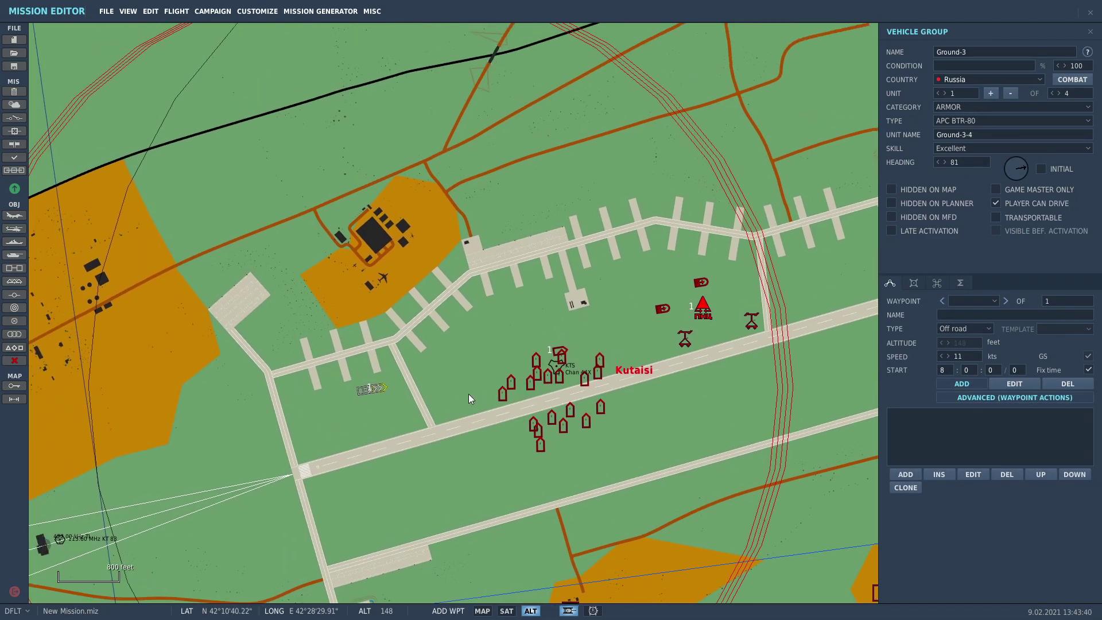
right_click_drag(370, 446, 374, 464)
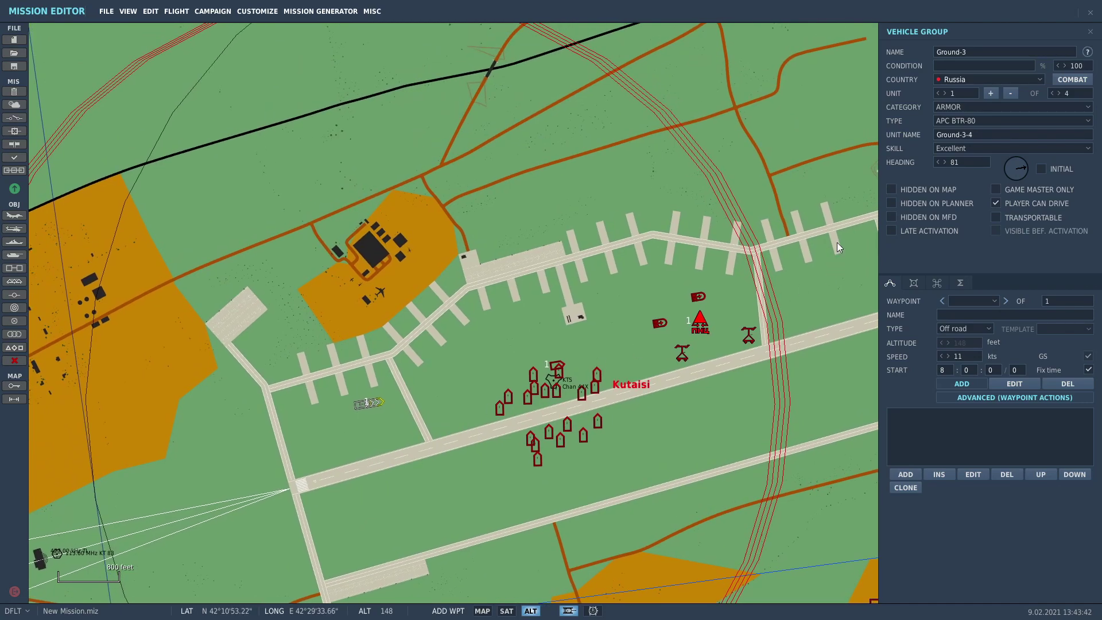
left_click(376, 405)
scroll(377, 408, "up", 2)
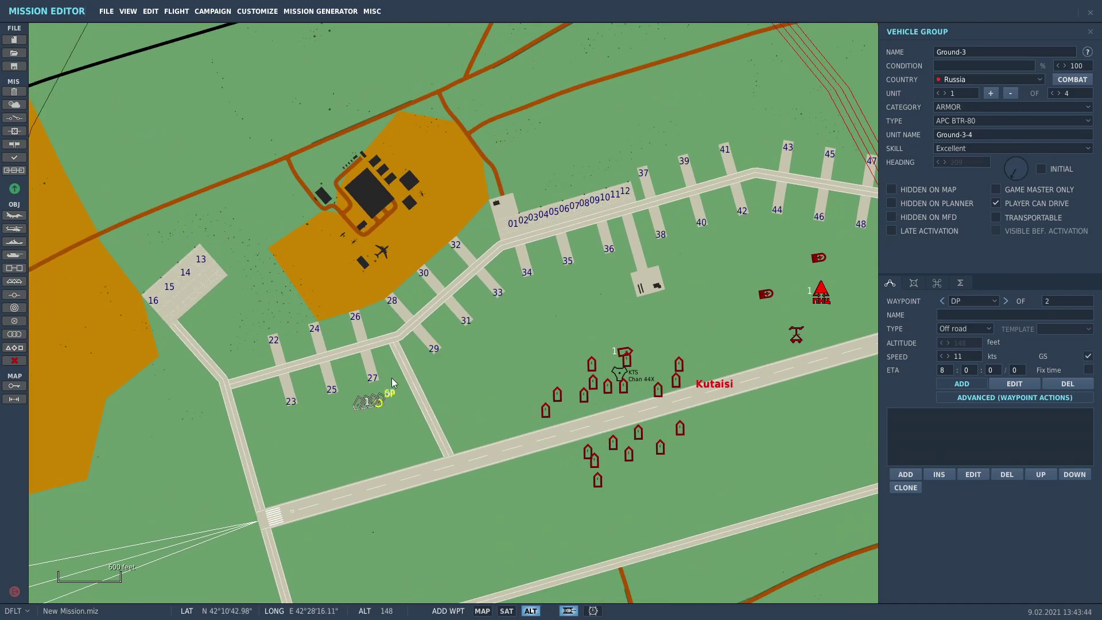
left_click(1068, 383)
left_click(976, 329)
left_click(957, 350)
scroll(447, 430, "down", 2)
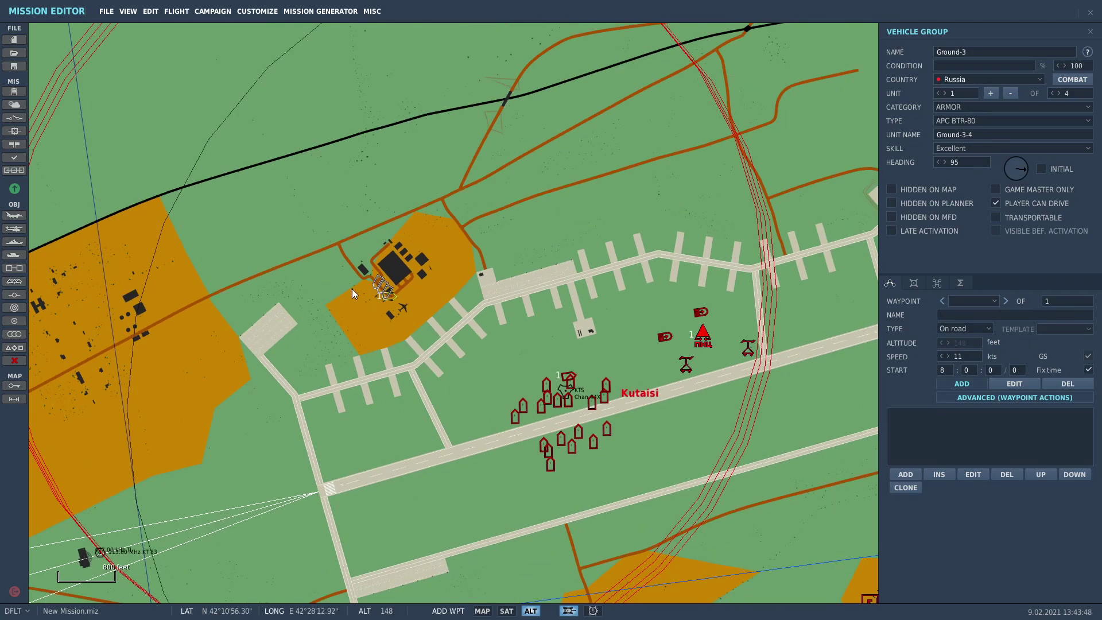
key("Escape")
scroll(380, 291, "up", 2)
- Move the BTR-80 group onto the road just north of the Kutaisi terminal
left_click_drag(394, 302, 503, 200)
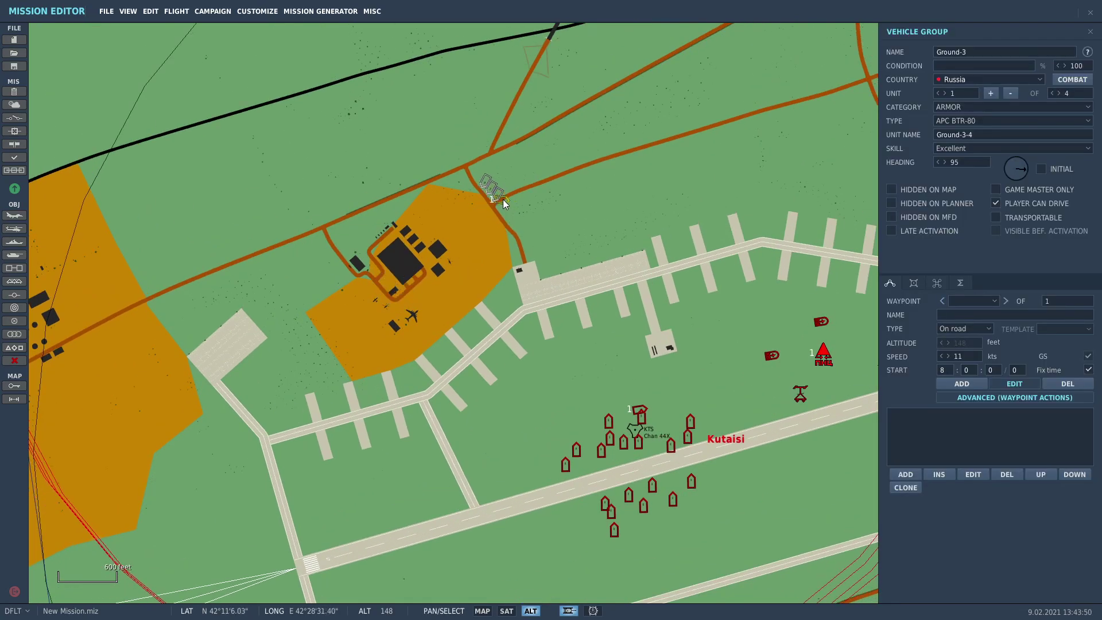
scroll(517, 212, "up", 5)
scroll(683, 356, "down", 5)
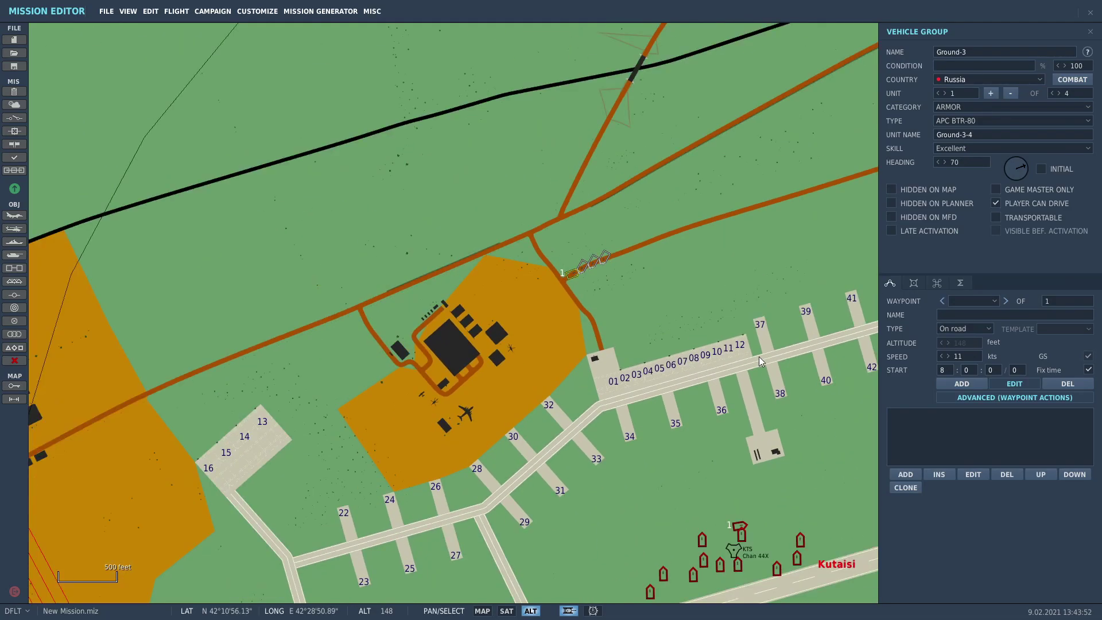
left_click_drag(719, 290, 526, 360)
scroll(526, 360, "down", 10)
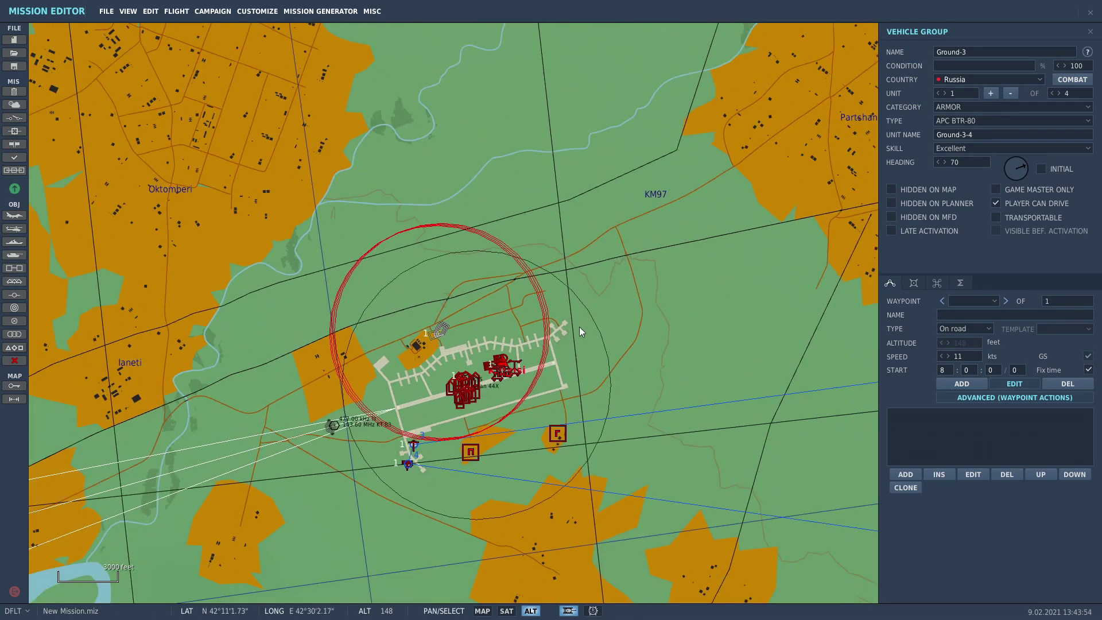
scroll(581, 412, "down", 5)
left_click(958, 385)
scroll(656, 342, "up", 2)
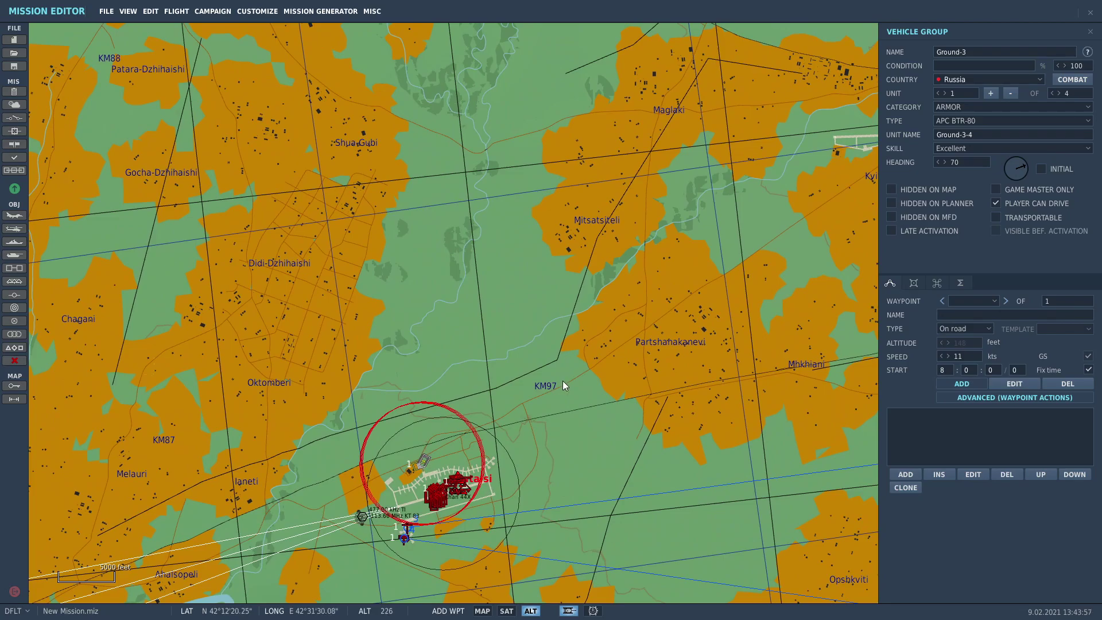
scroll(631, 379, "down", 3)
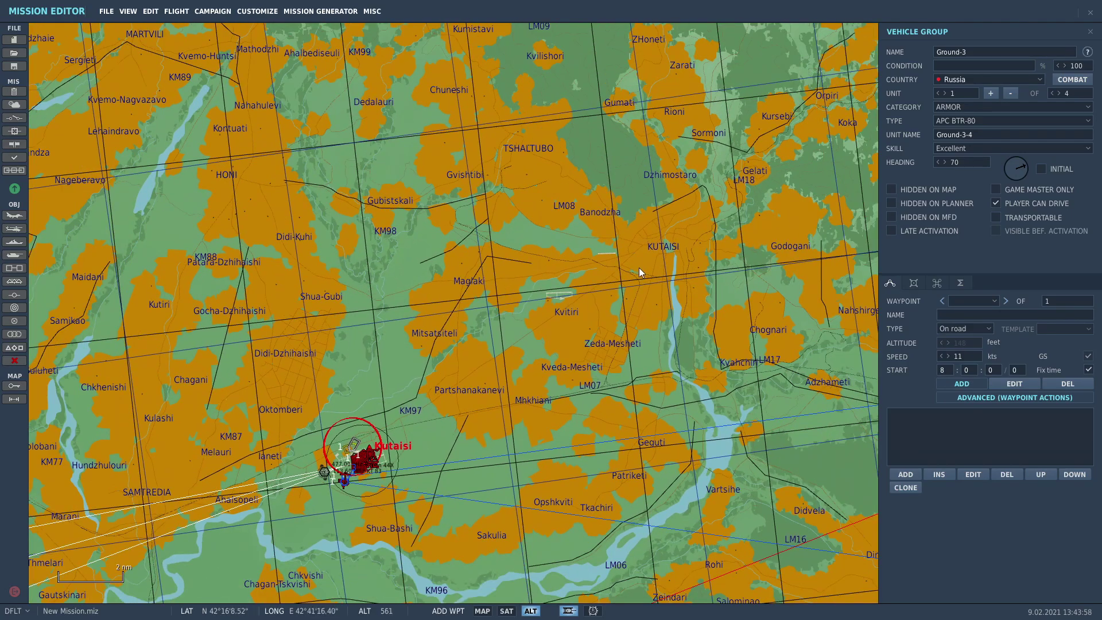
scroll(636, 247, "up", 2)
- Place waypoint DP northeast near Kutaisi town and frame the airfield and route
left_click(663, 231)
scroll(491, 398, "up", 4)
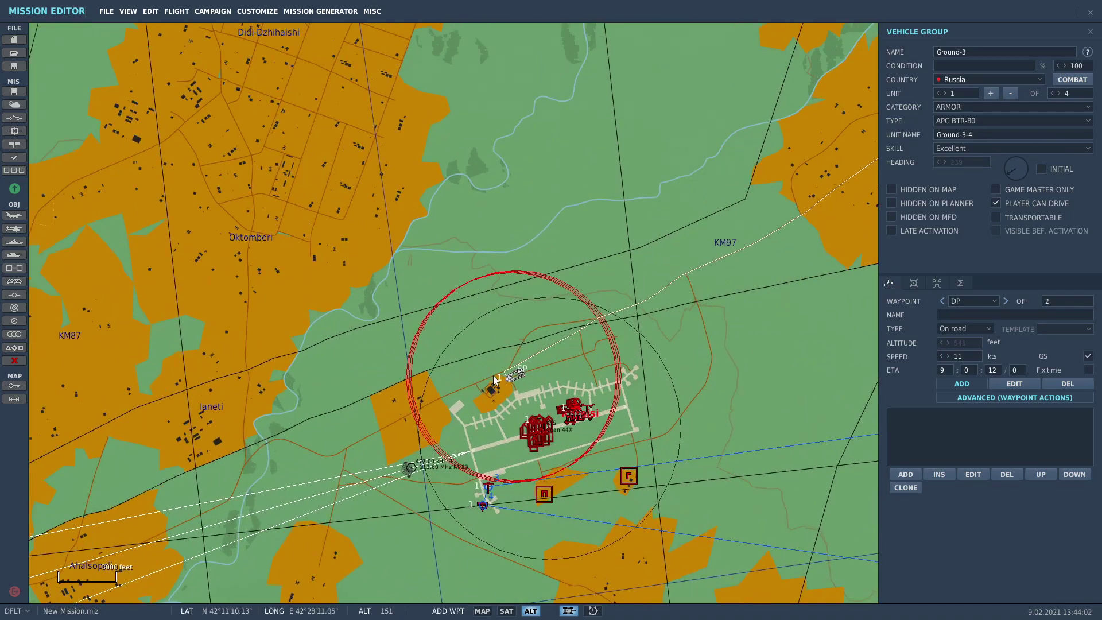
right_click_drag(645, 431, 613, 345)
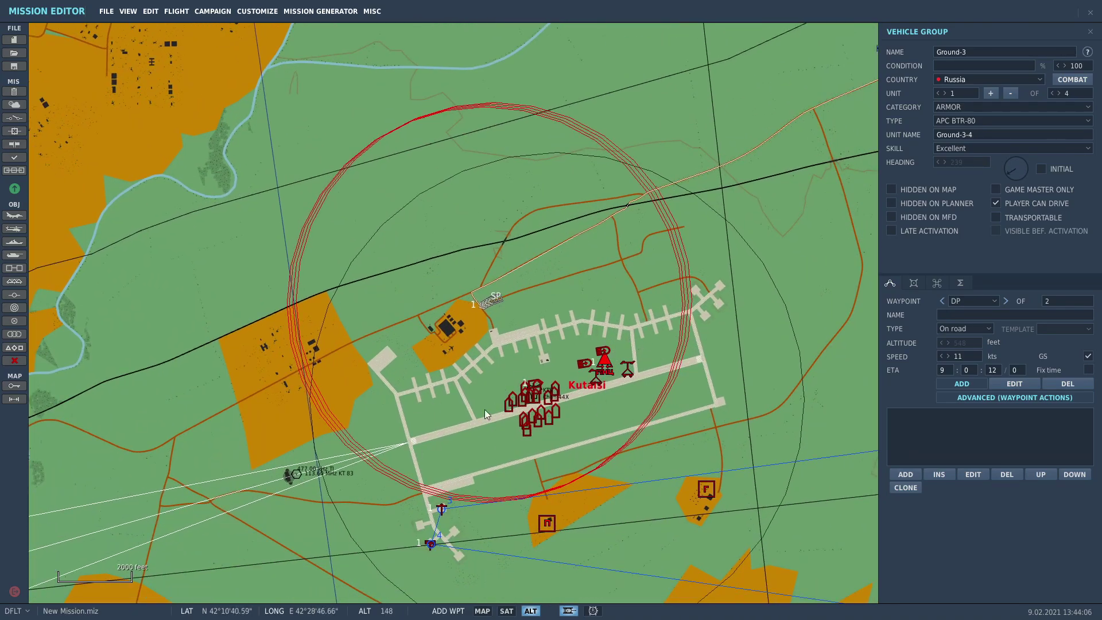
scroll(590, 402, "up", 2)
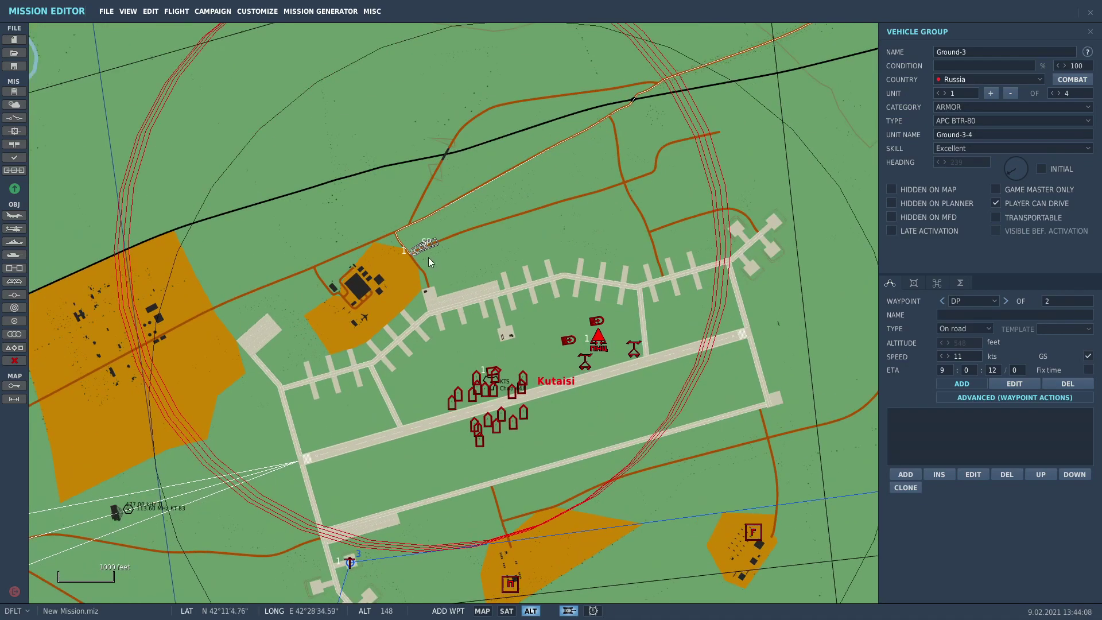
scroll(387, 232, "up", 1)
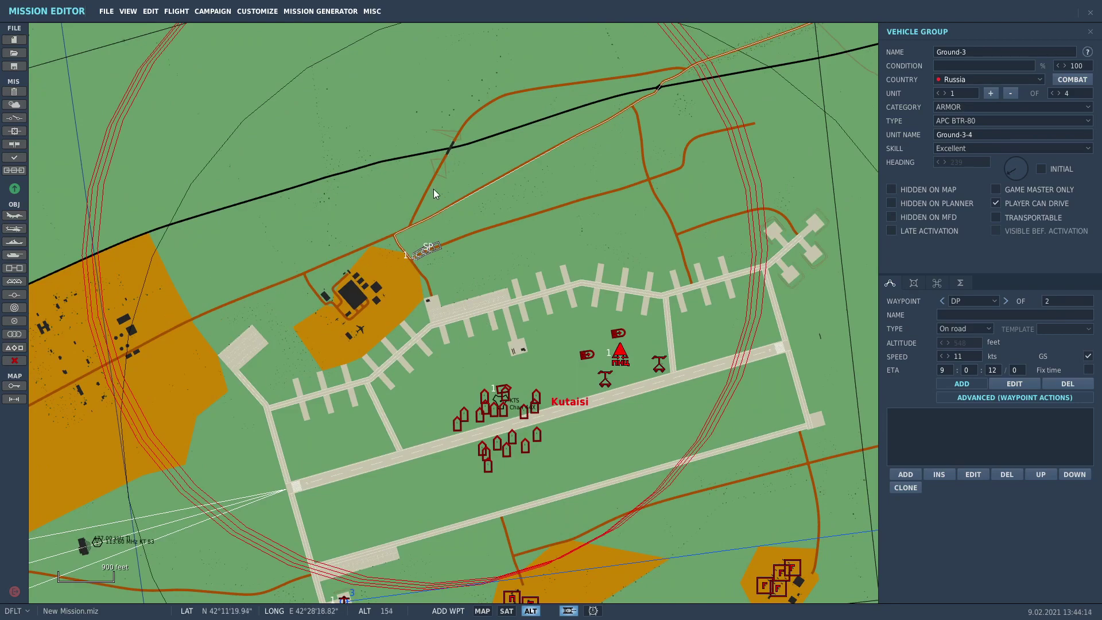
right_click_drag(483, 282, 477, 310)
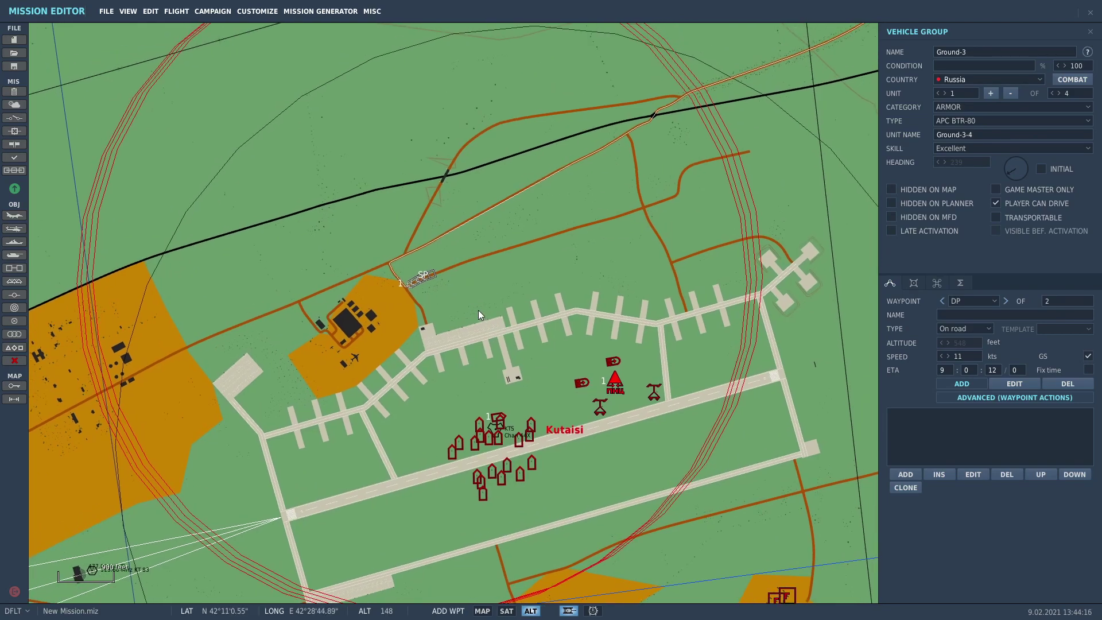
scroll(479, 336, "down", 2)
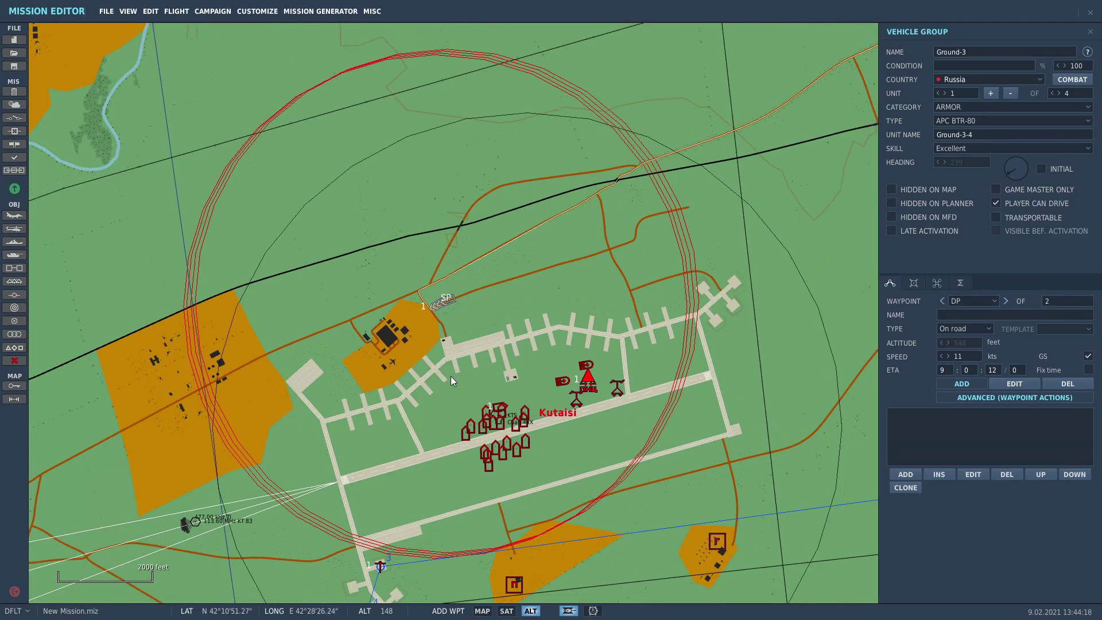
scroll(450, 377, "down", 1)
right_click_drag(487, 314, 444, 338)
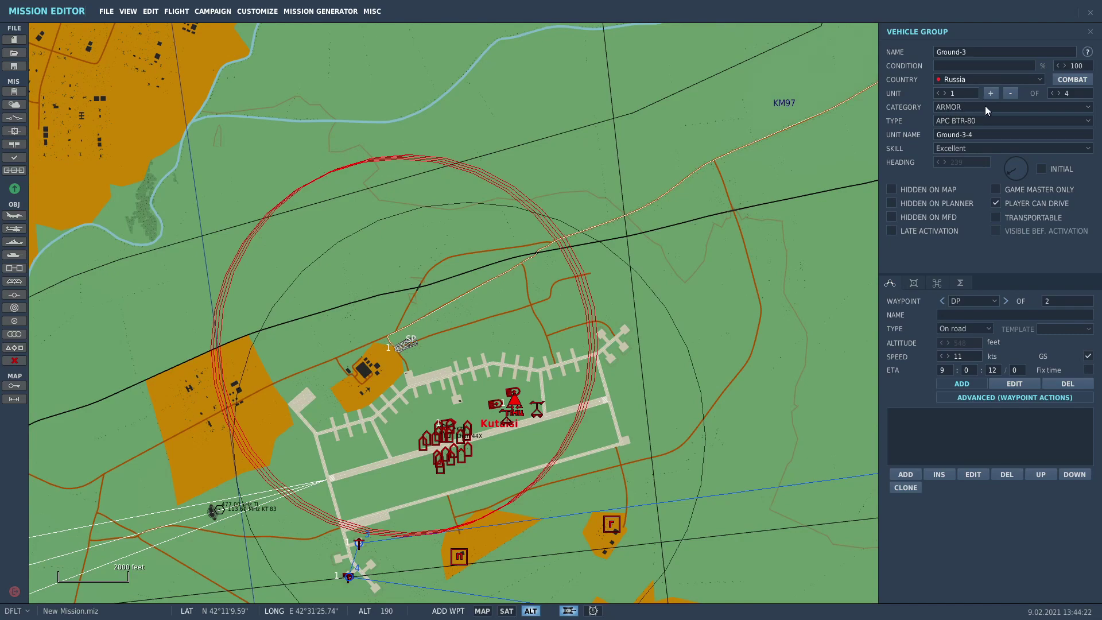
- Rename the BTR-80 group 'konvoy', enable late activation and disable player driving
left_click(995, 204)
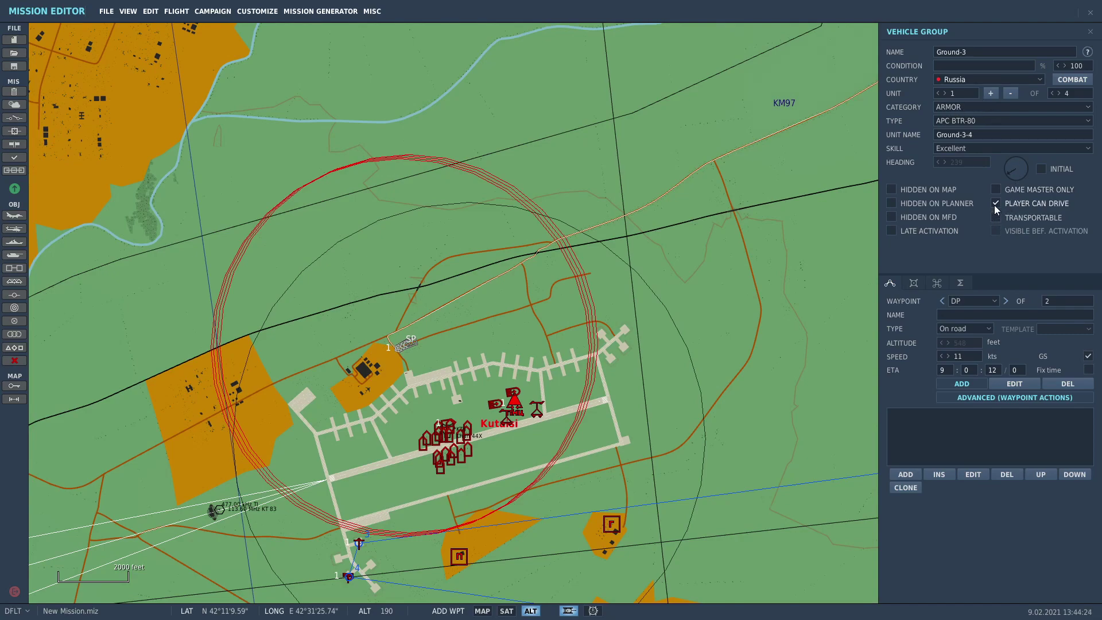
left_click(893, 230)
left_click(956, 54)
type("konvoy")
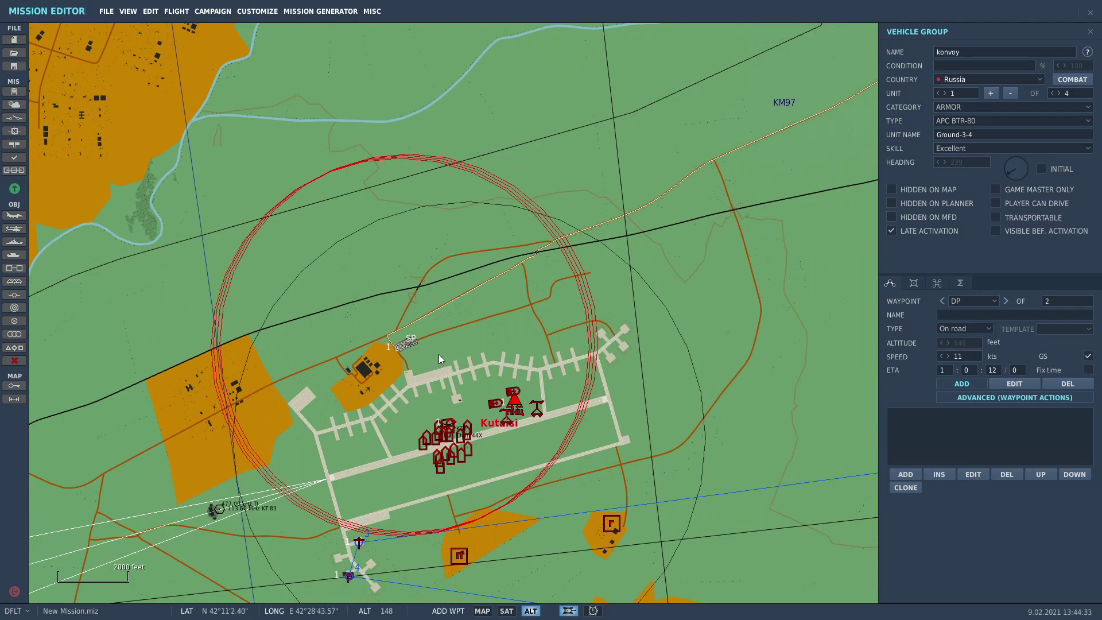
key("Escape")
left_click_drag(705, 460, 636, 363)
scroll(636, 363, "down", 2)
scroll(468, 464, "up", 2)
scroll(471, 348, "up", 4)
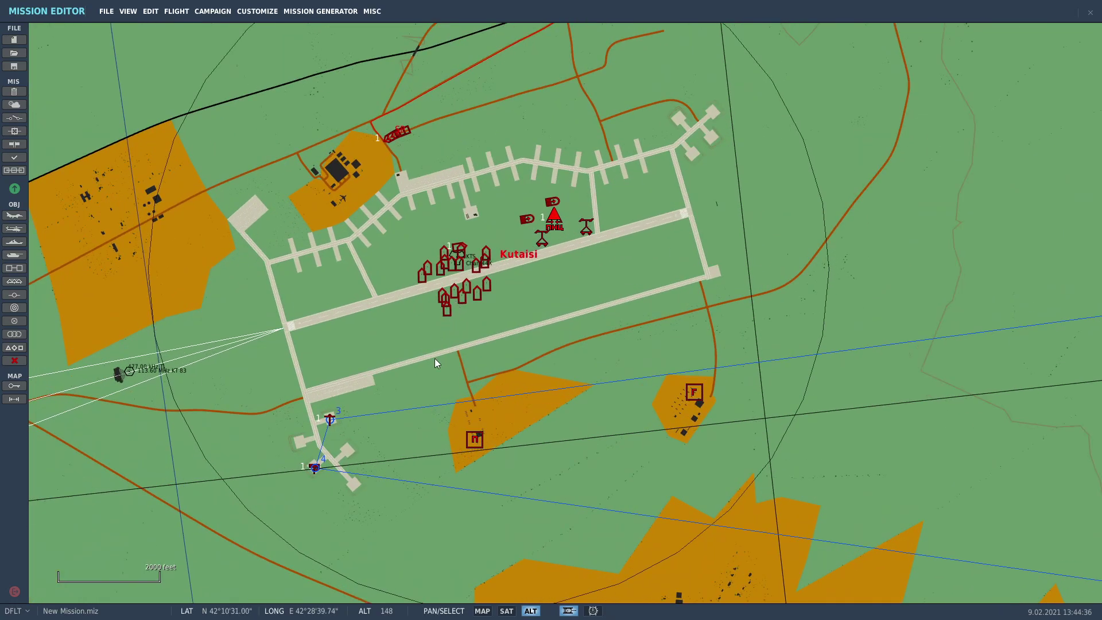
left_click_drag(485, 330, 453, 399)
scroll(654, 356, "down", 5)
scroll(694, 273, "down", 2)
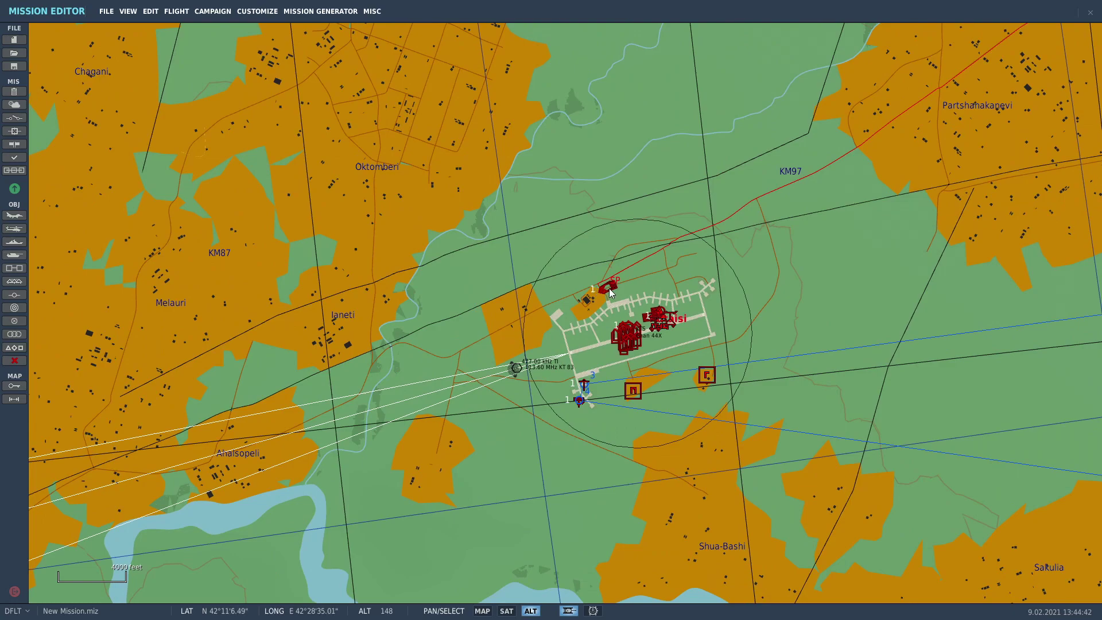
scroll(668, 359, "up", 1)
scroll(668, 360, "up", 1)
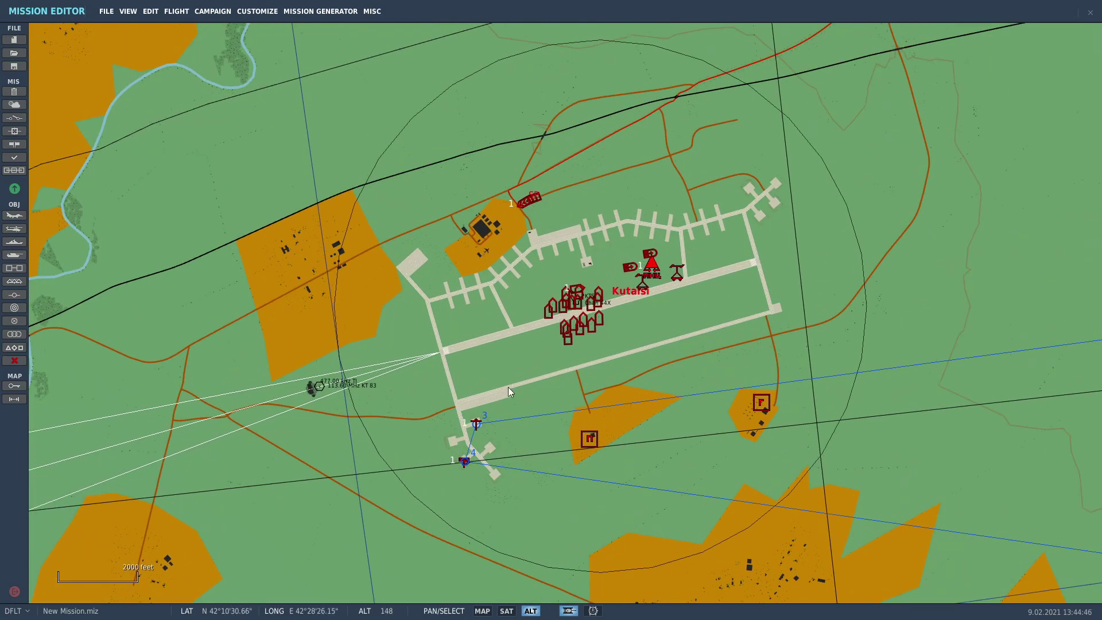
scroll(626, 376, "up", 1)
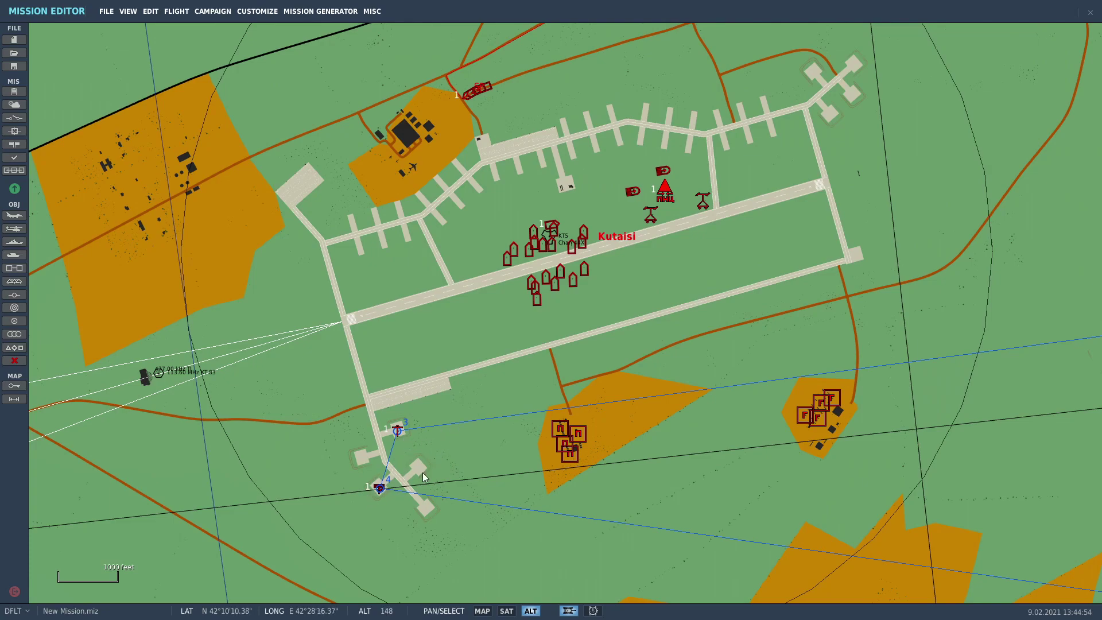
scroll(422, 472, "up", 1)
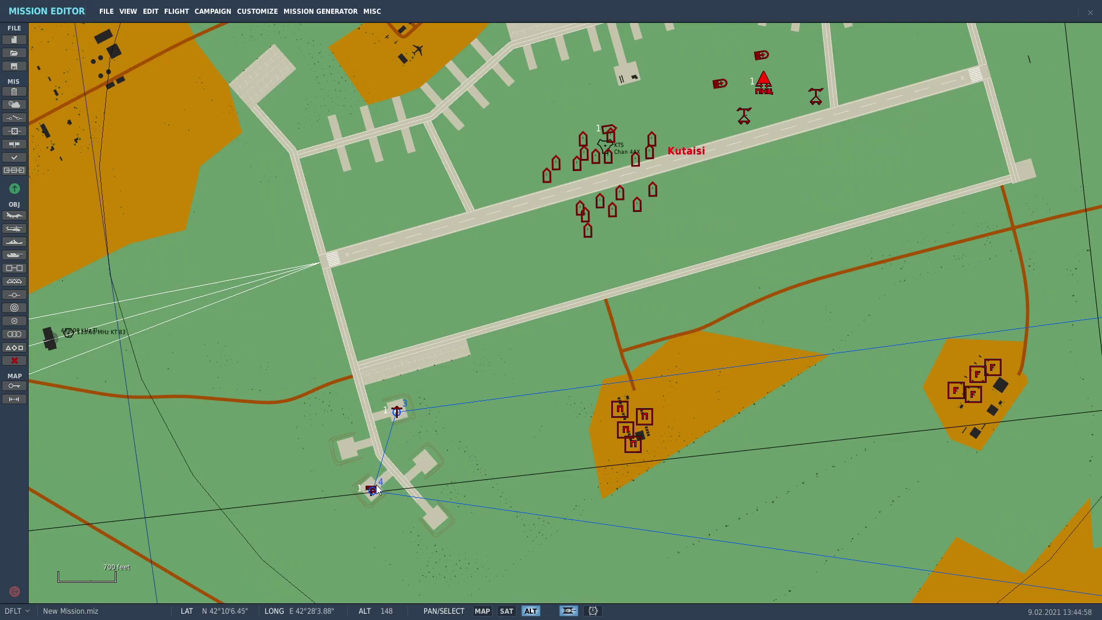
scroll(391, 494, "down", 1)
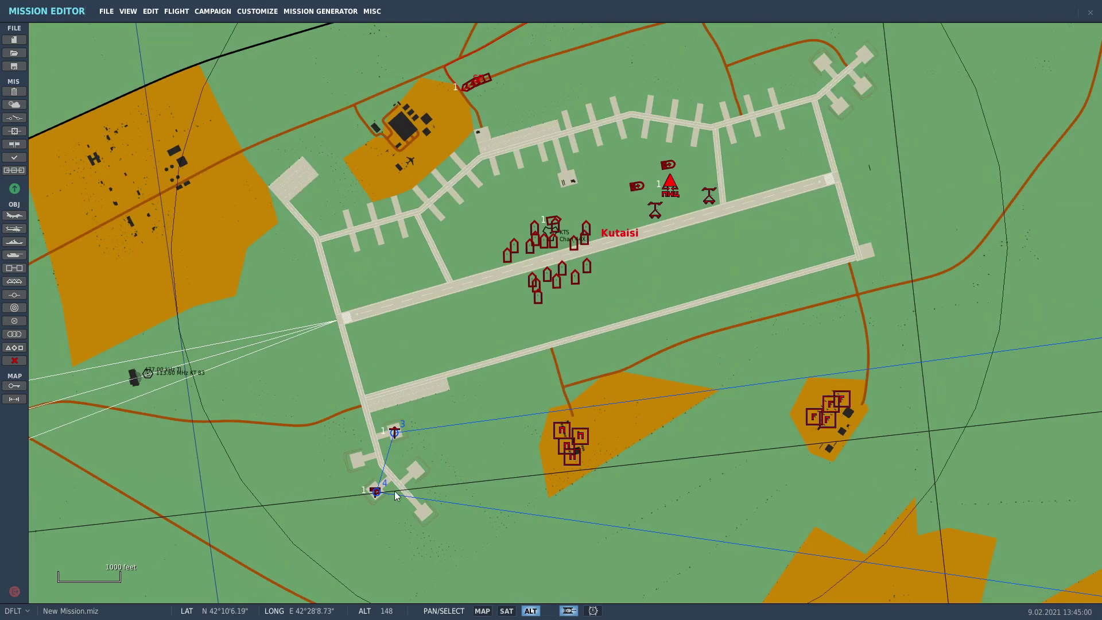
left_click_drag(471, 343, 462, 361)
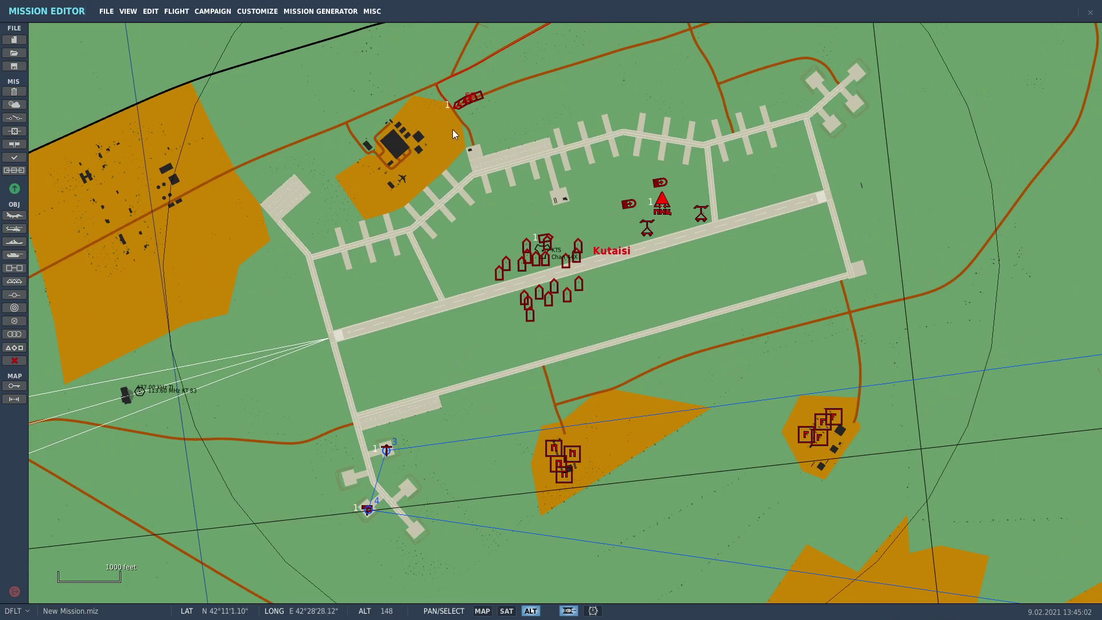
left_click_drag(420, 442, 430, 417)
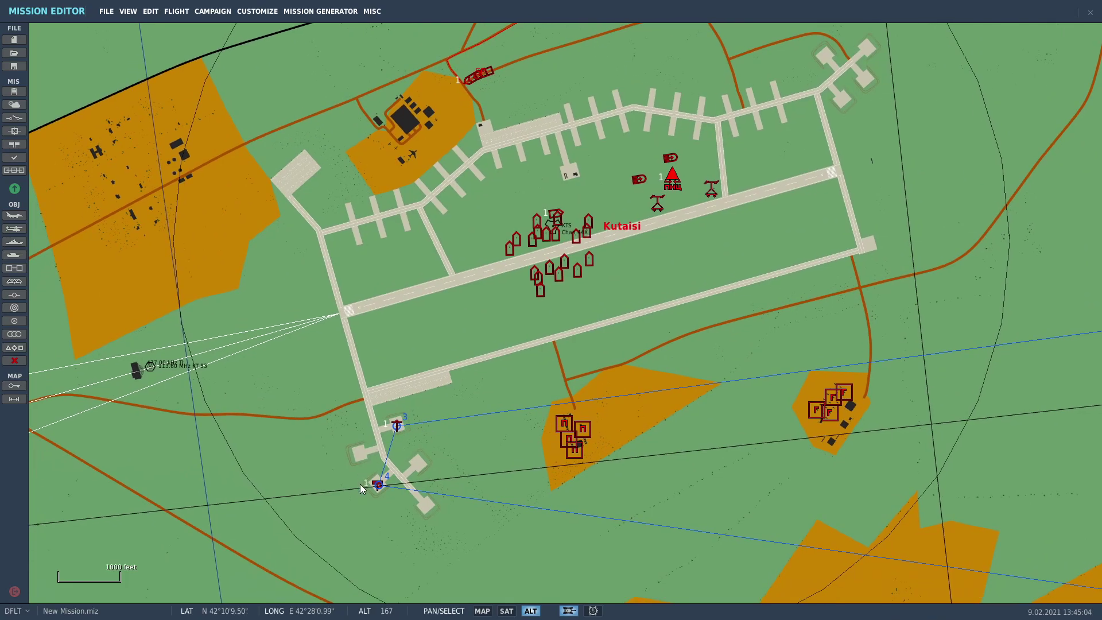
scroll(373, 486, "up", 4)
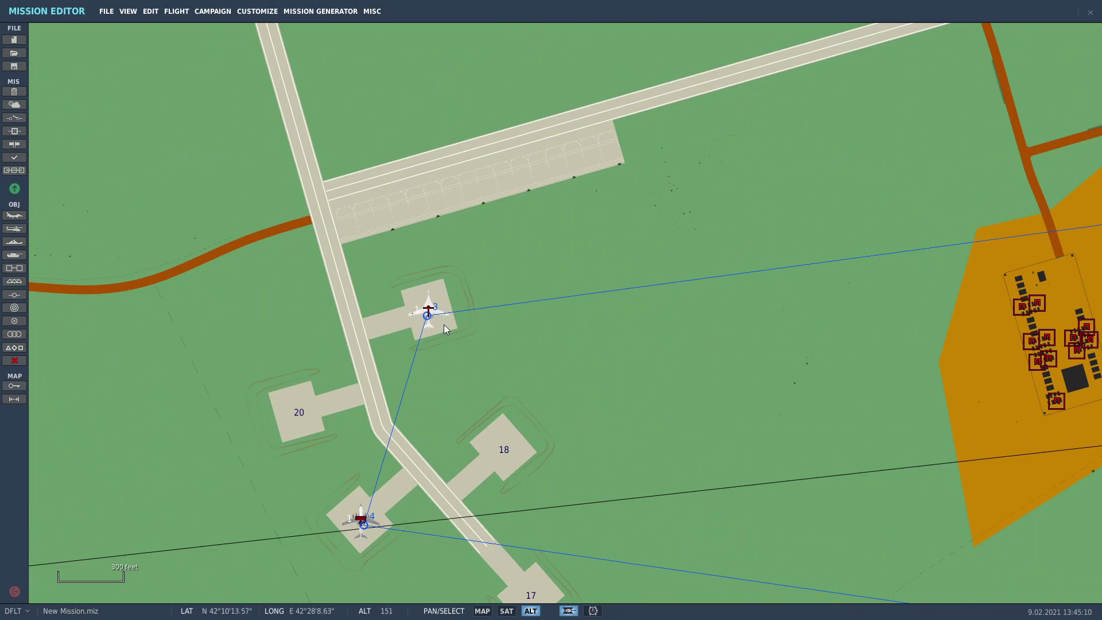
scroll(484, 400, "down", 2)
left_click_drag(484, 401, 409, 459)
scroll(570, 313, "down", 2)
left_click_drag(775, 154, 518, 397)
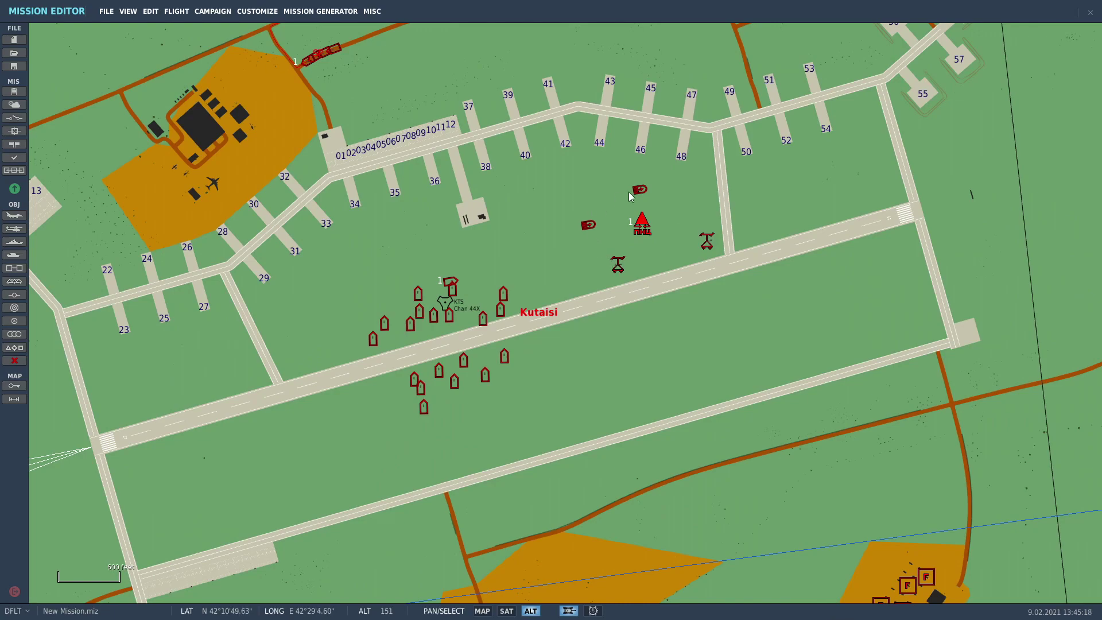
left_click_drag(566, 152, 567, 261)
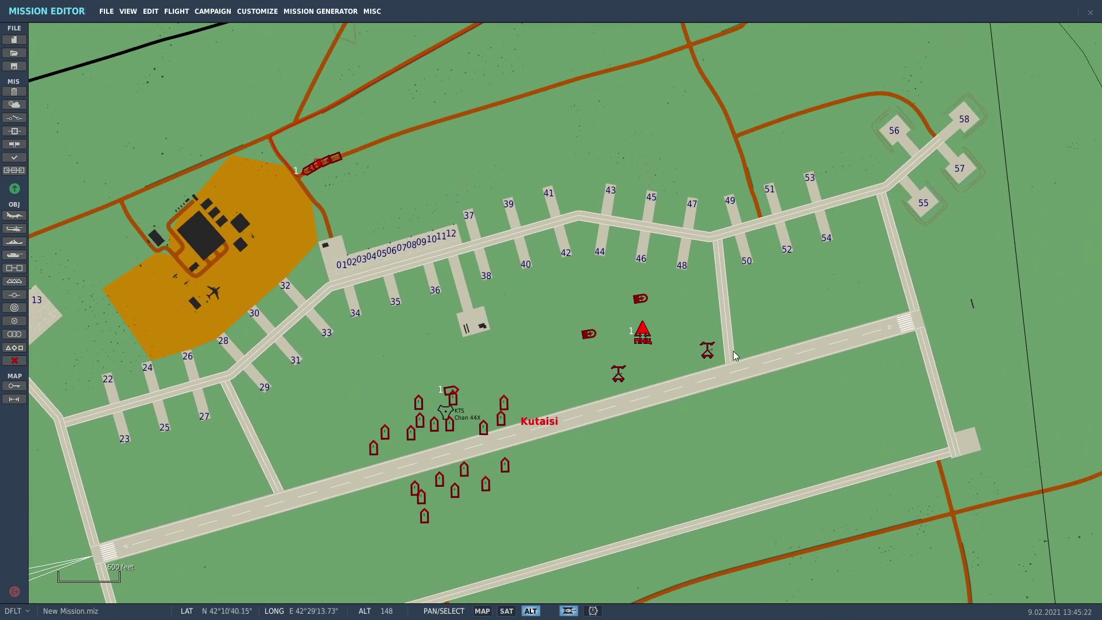
scroll(632, 390, "up", 1)
scroll(631, 394, "up", 1)
left_click(613, 358)
scroll(625, 360, "up", 1)
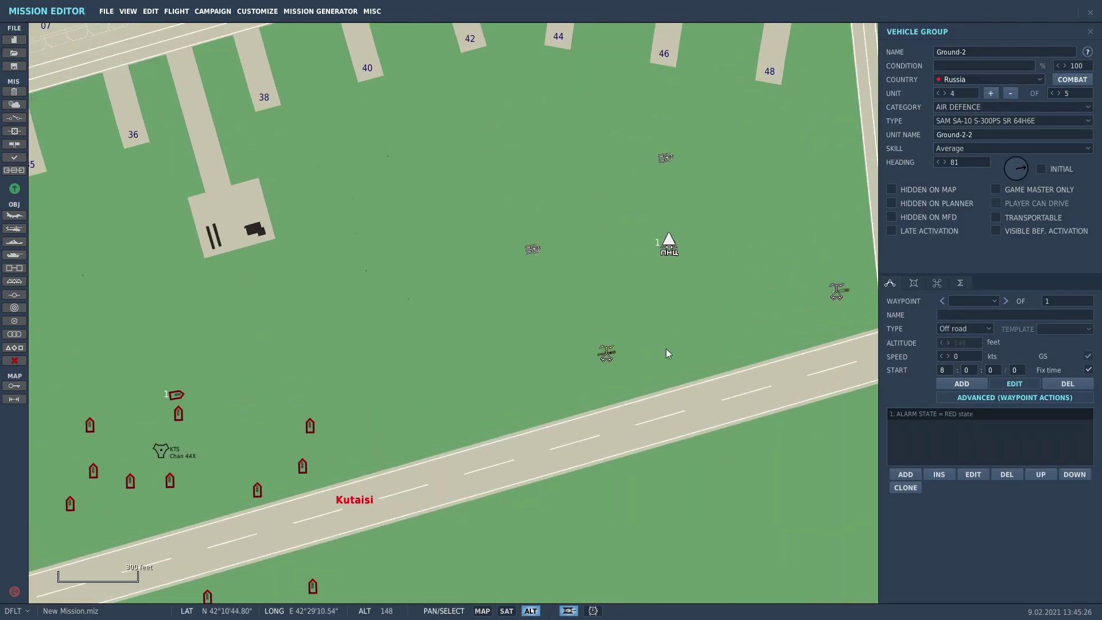
left_click_drag(674, 324, 641, 387)
left_click(640, 384)
scroll(641, 385, "down", 1)
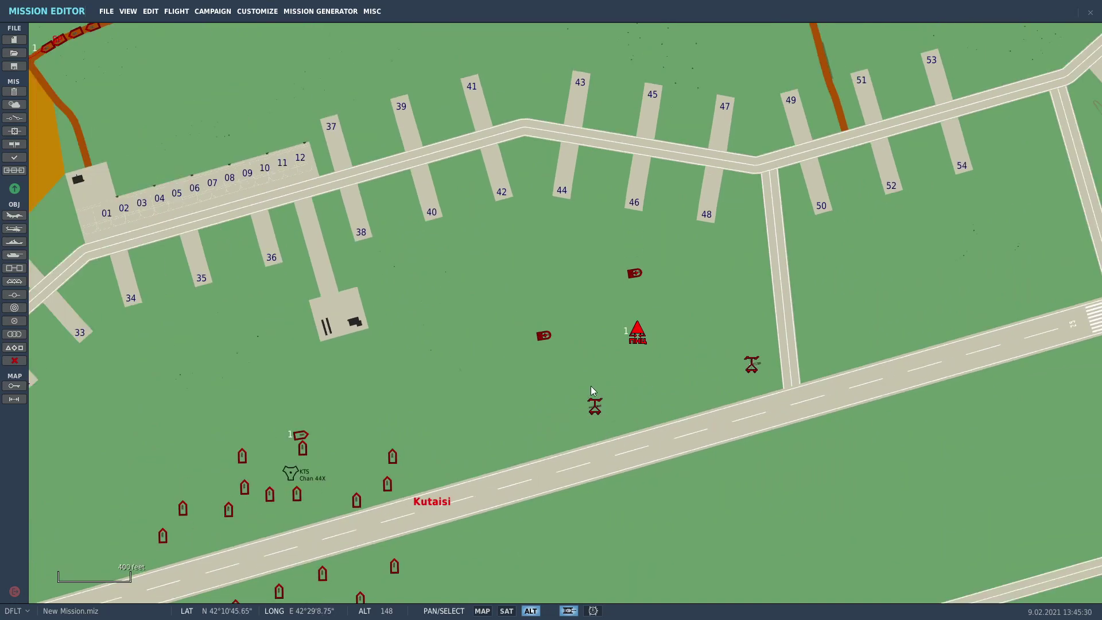
scroll(594, 383, "down", 1)
scroll(663, 380, "down", 1)
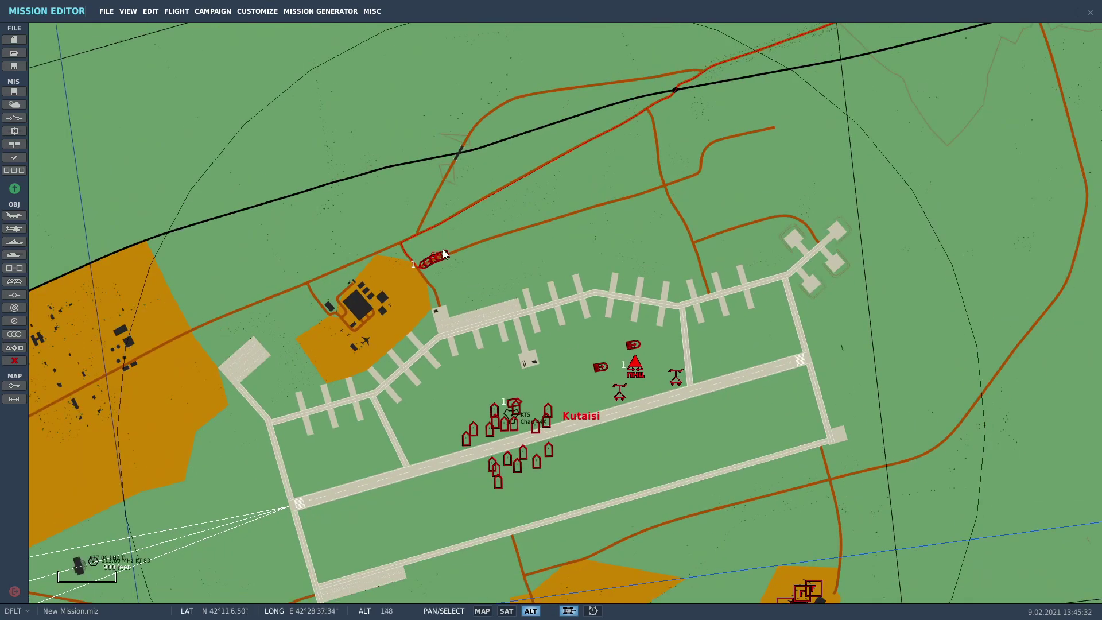
scroll(665, 390, "up", 2)
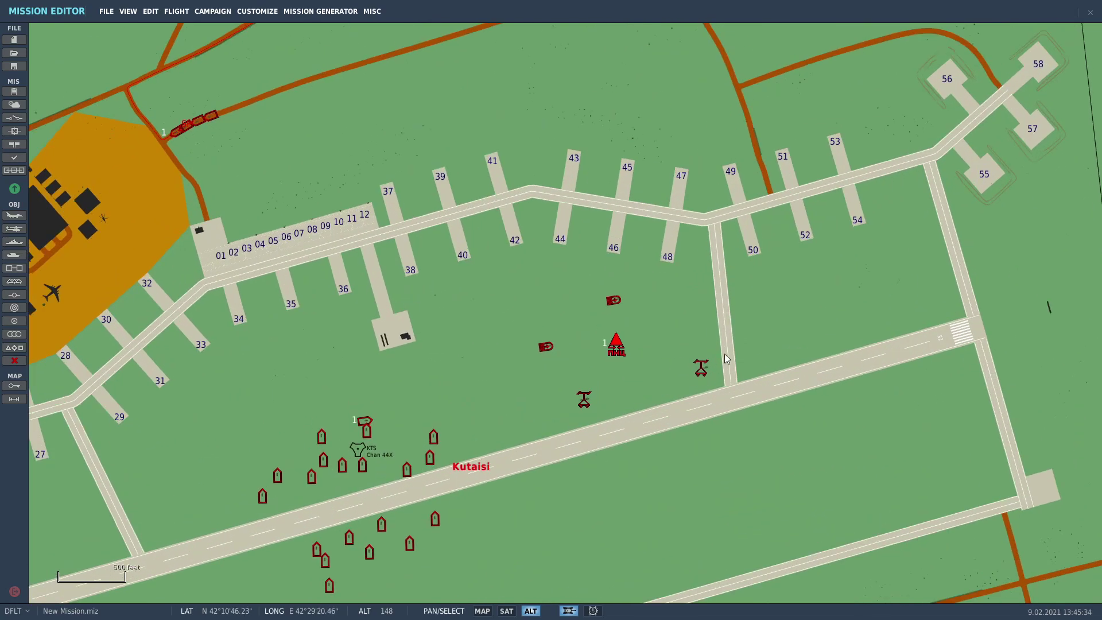
scroll(606, 412, "up", 1)
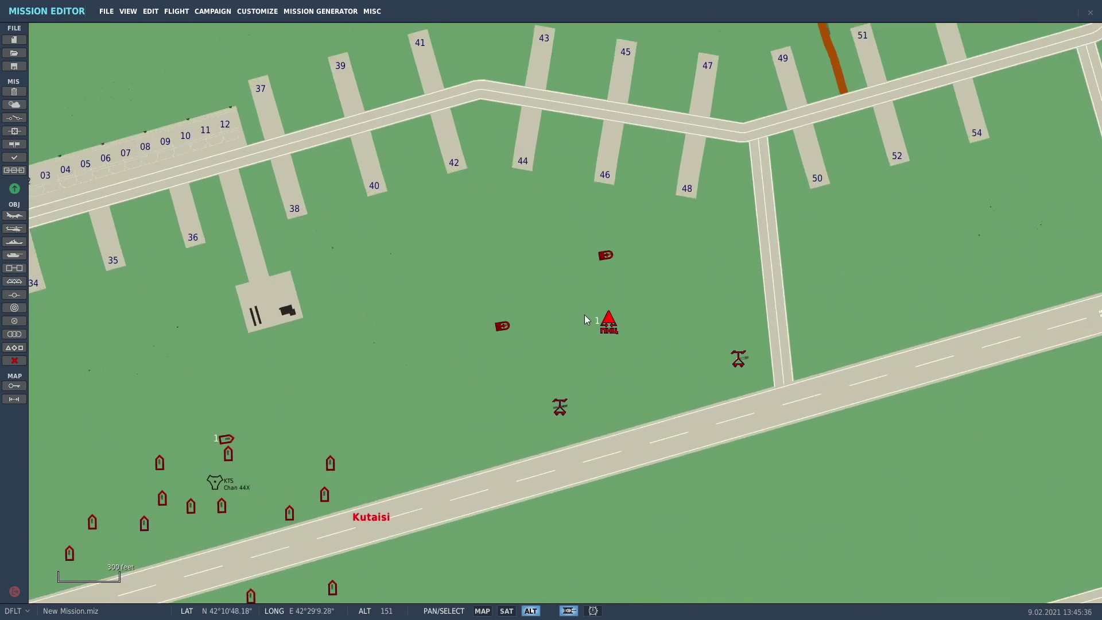
scroll(540, 338, "down", 4)
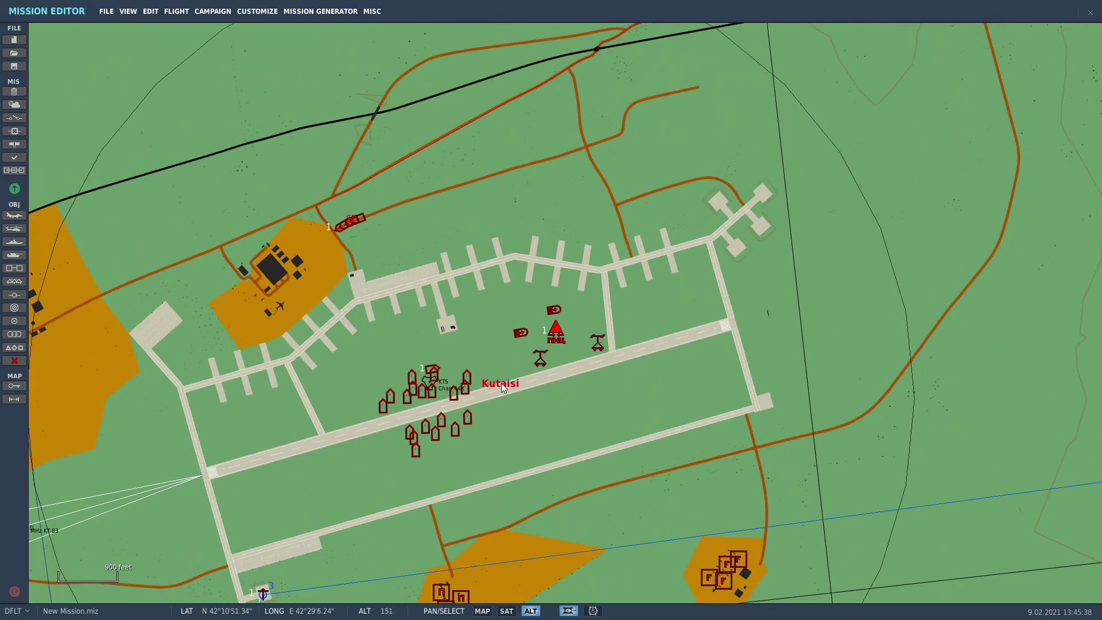
scroll(539, 354, "down", 2)
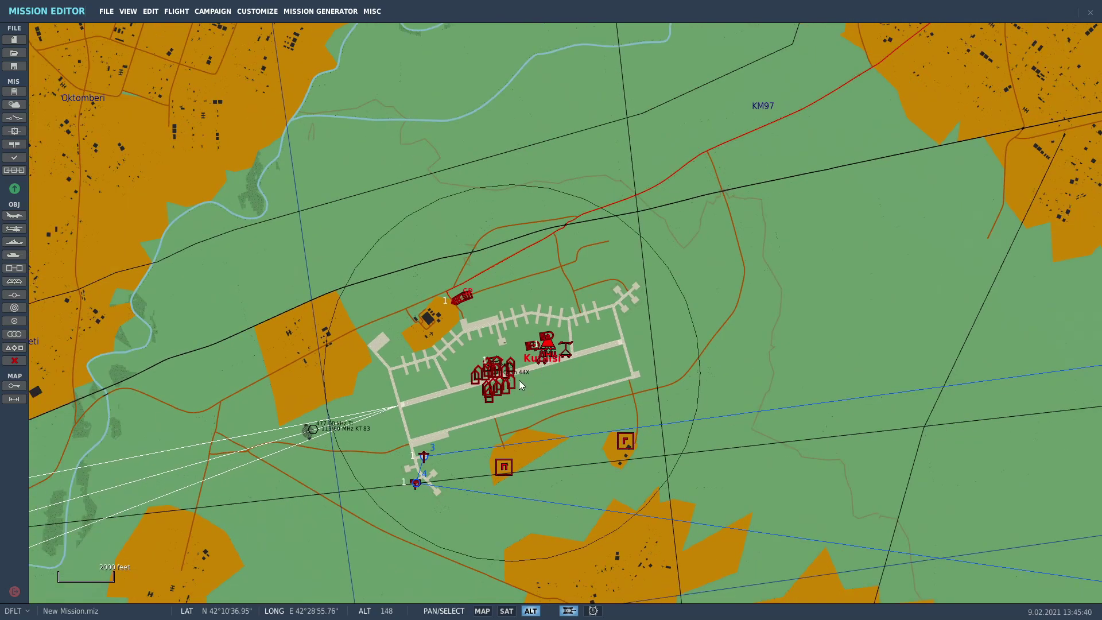
- Select the Ground-2 SAM group at Kutaisi and make its first unit a SAM SA-6 Kub LN 2P25
scroll(584, 360, "up", 4)
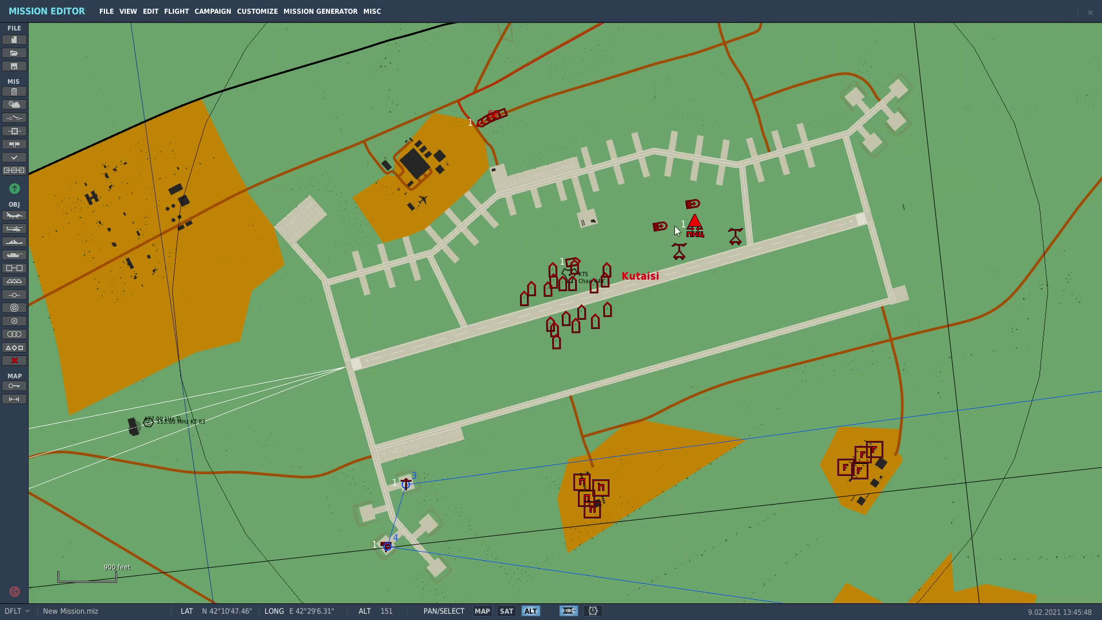
left_click(700, 227)
left_click(701, 227)
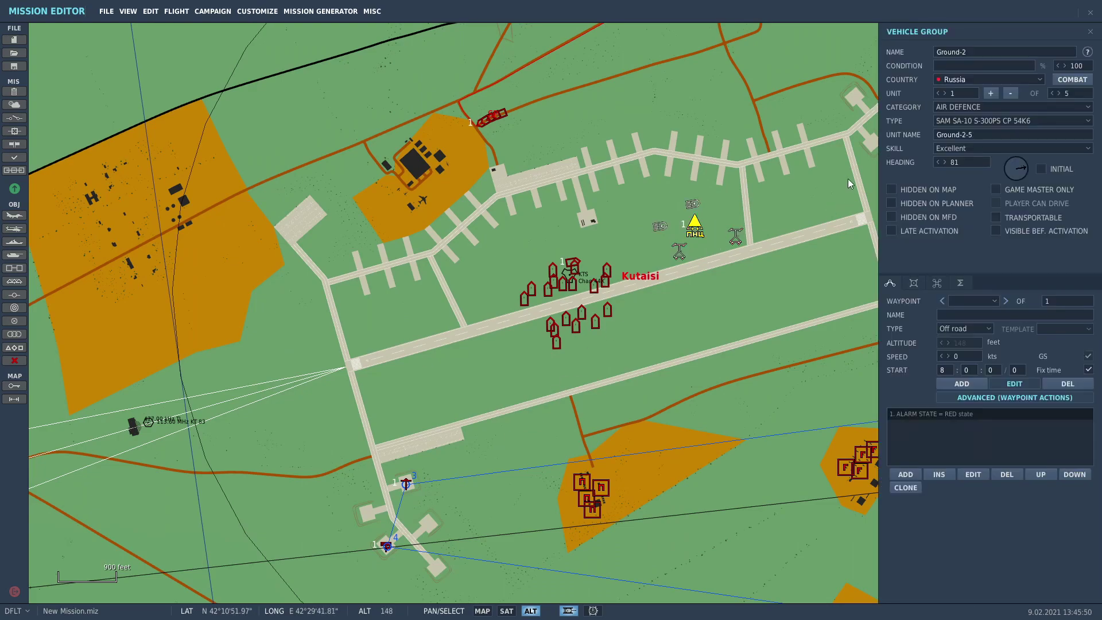
left_click_drag(681, 280, 622, 344)
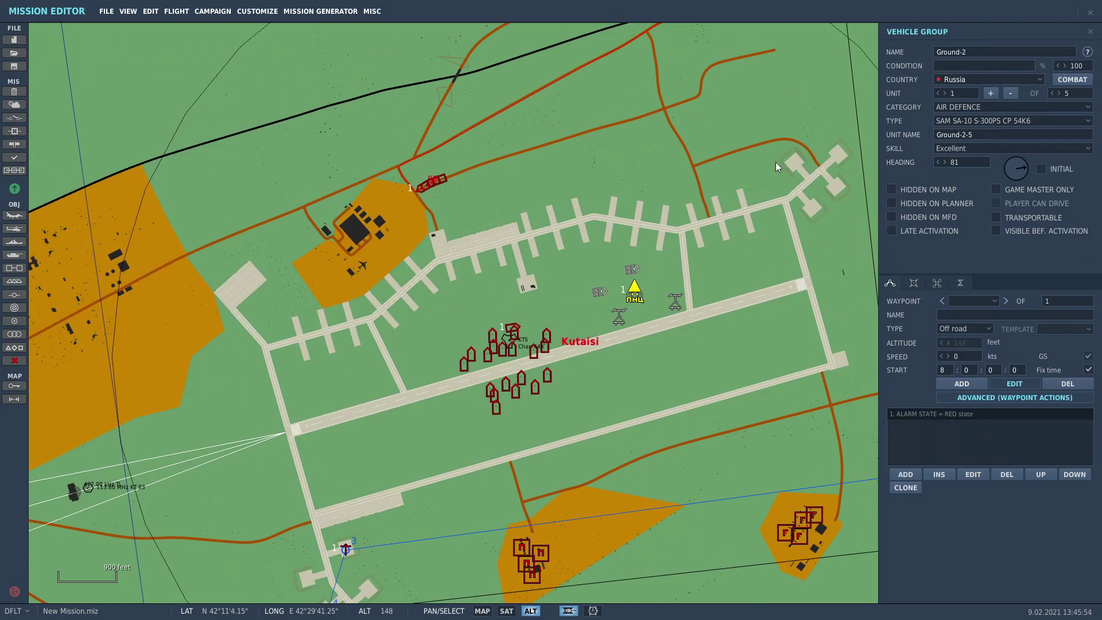
left_click(963, 119)
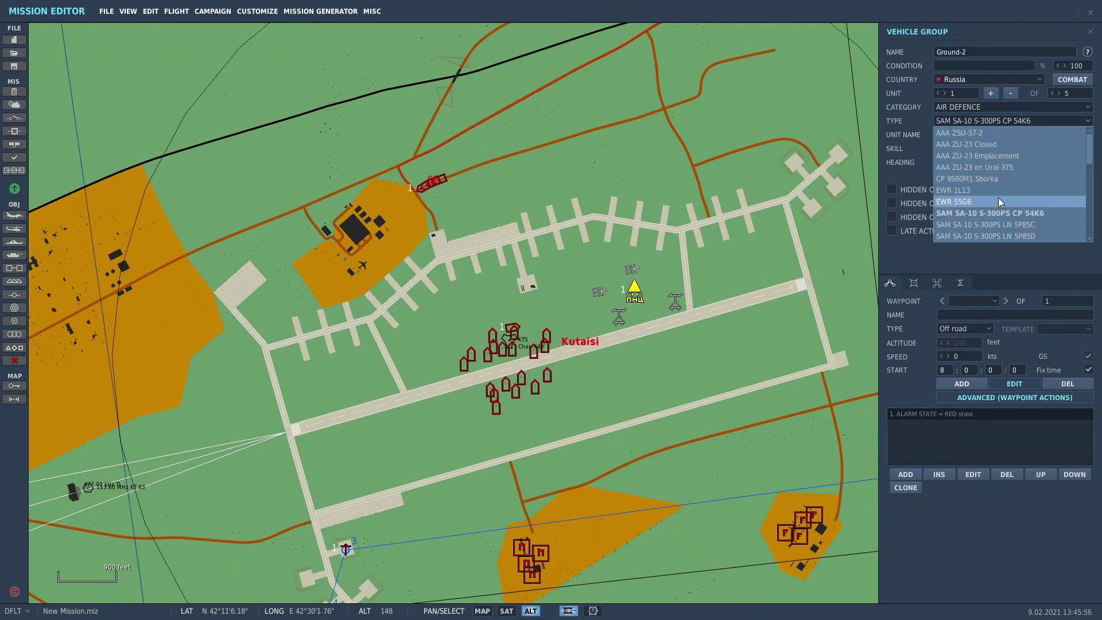
scroll(1016, 190, "down", 2)
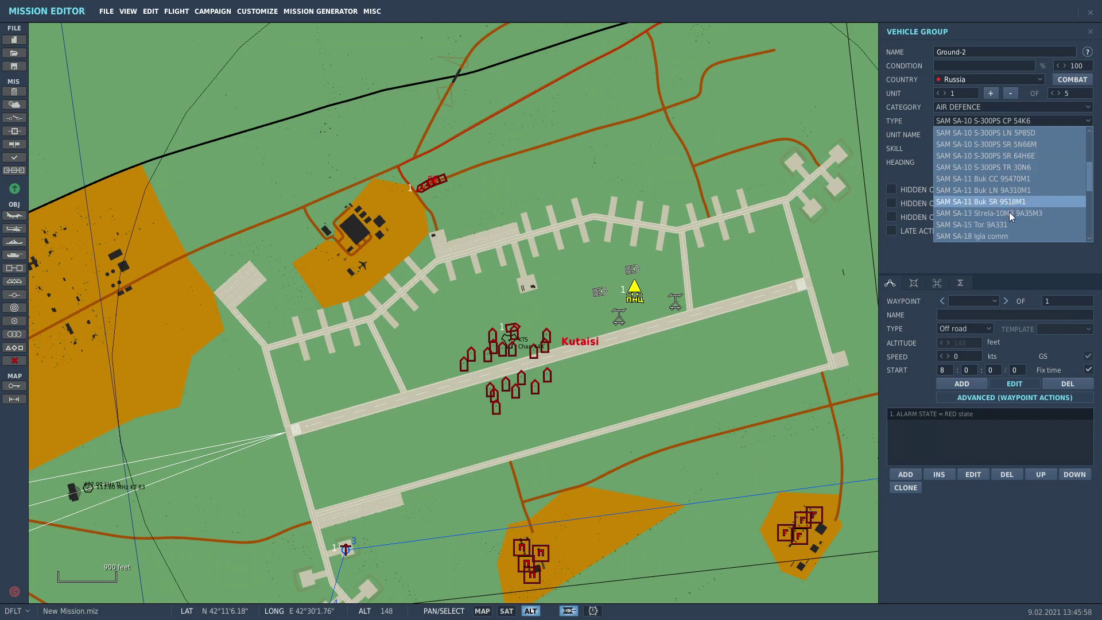
left_click_drag(1091, 173, 1092, 218)
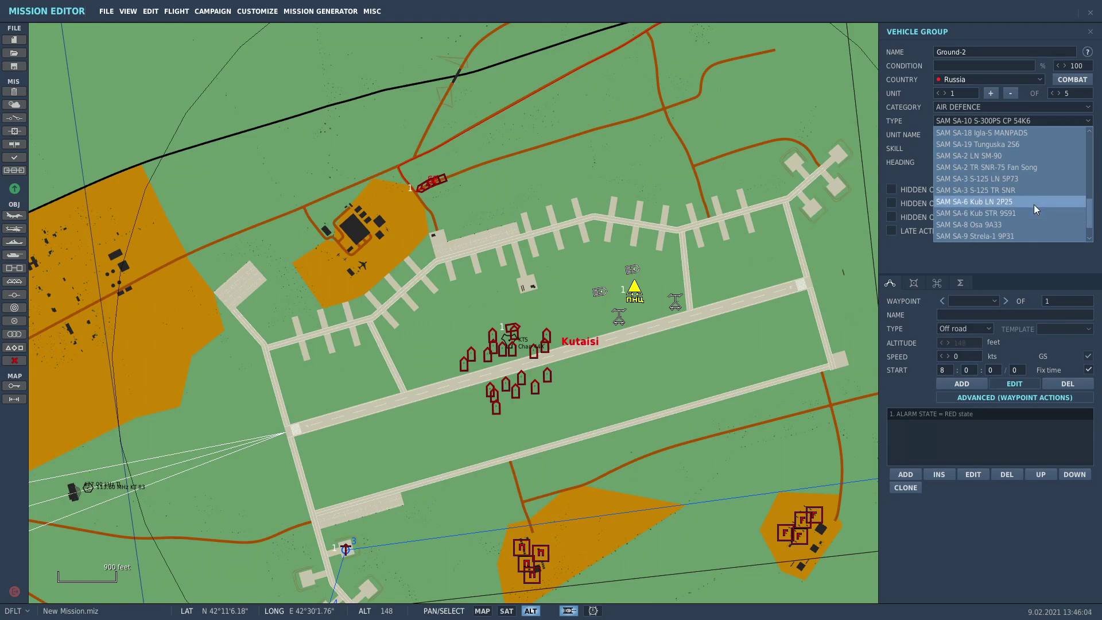
left_click(1019, 201)
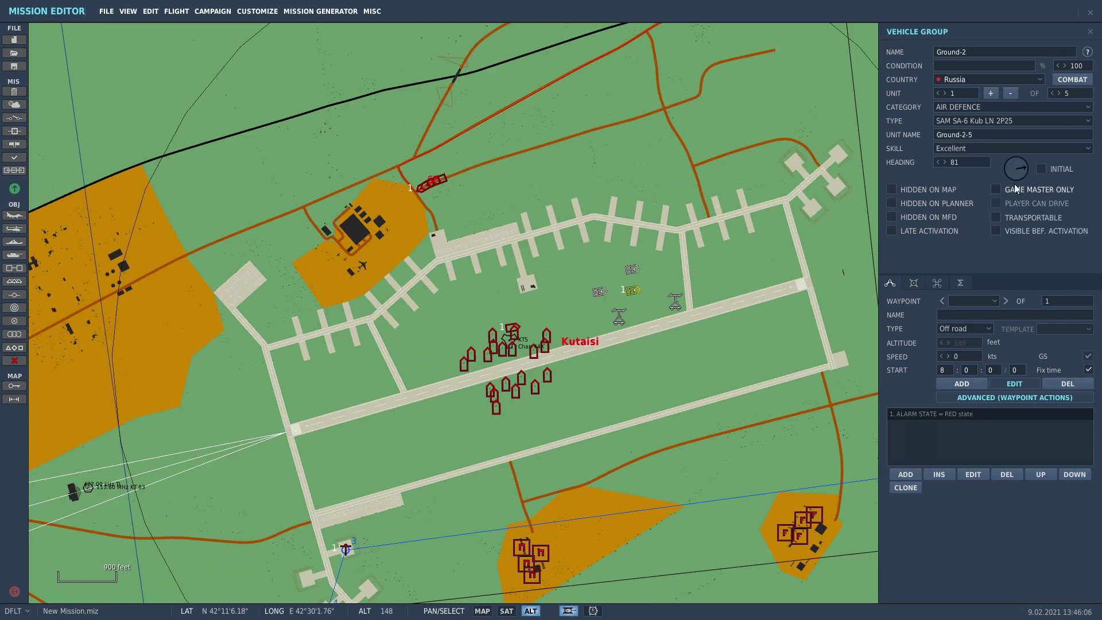
- Set unit 2 to SA-6 Kub STR 9S91 radar and unit 3 to SA-6 Kub LN 2P25
left_click(944, 93)
left_click(969, 122)
left_click_drag(1092, 172, 1089, 223)
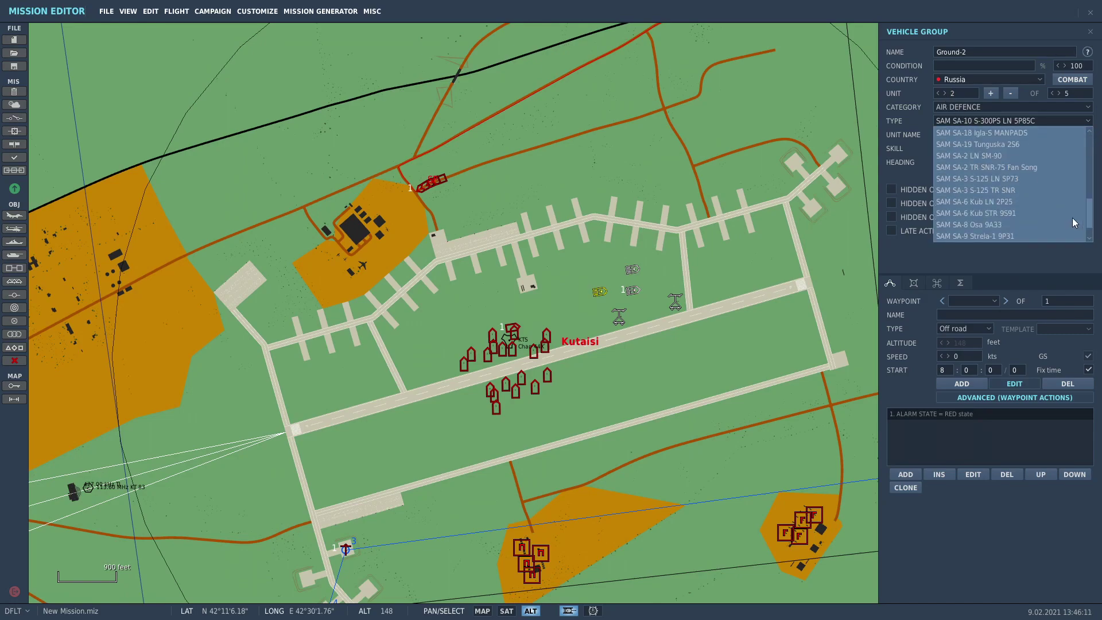
left_click(1042, 215)
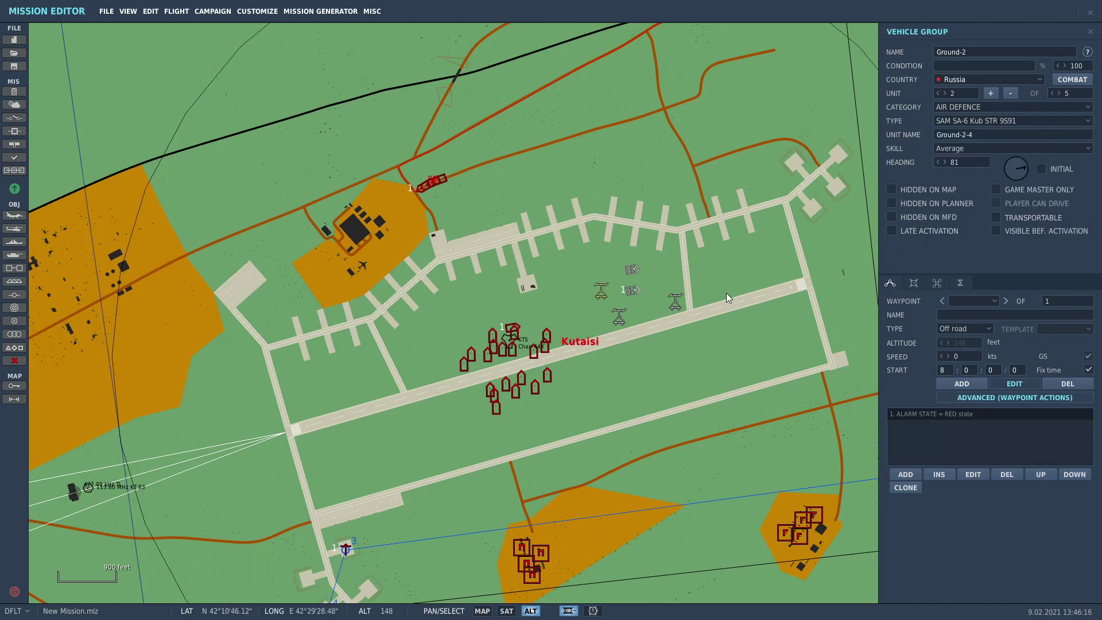
left_click_drag(636, 305, 638, 304)
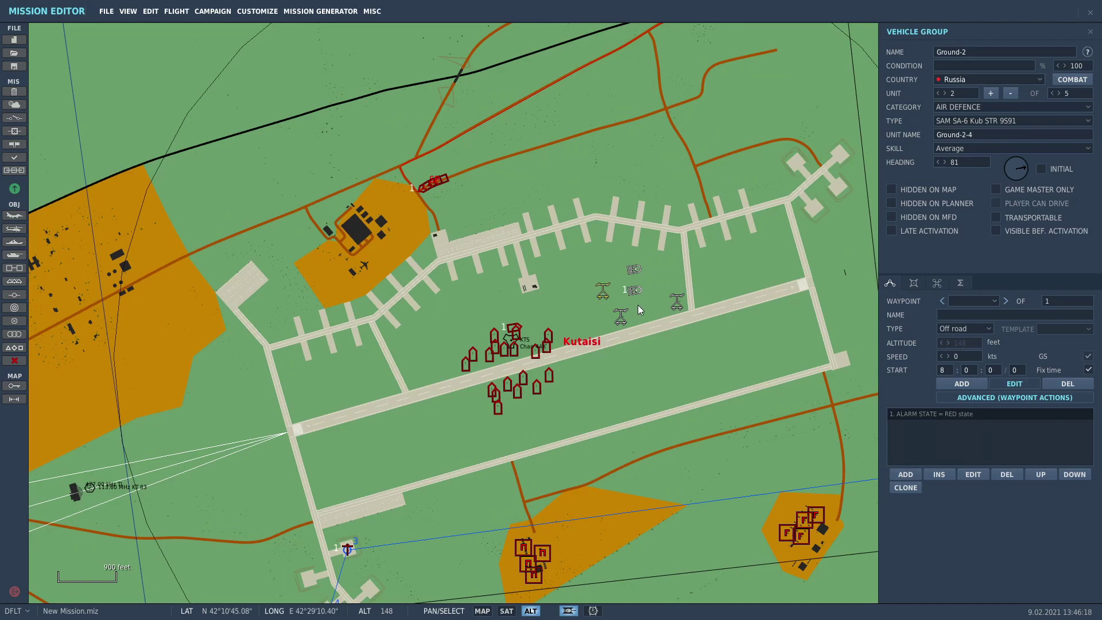
left_click(945, 93)
left_click(970, 120)
left_click_drag(1090, 160, 1094, 228)
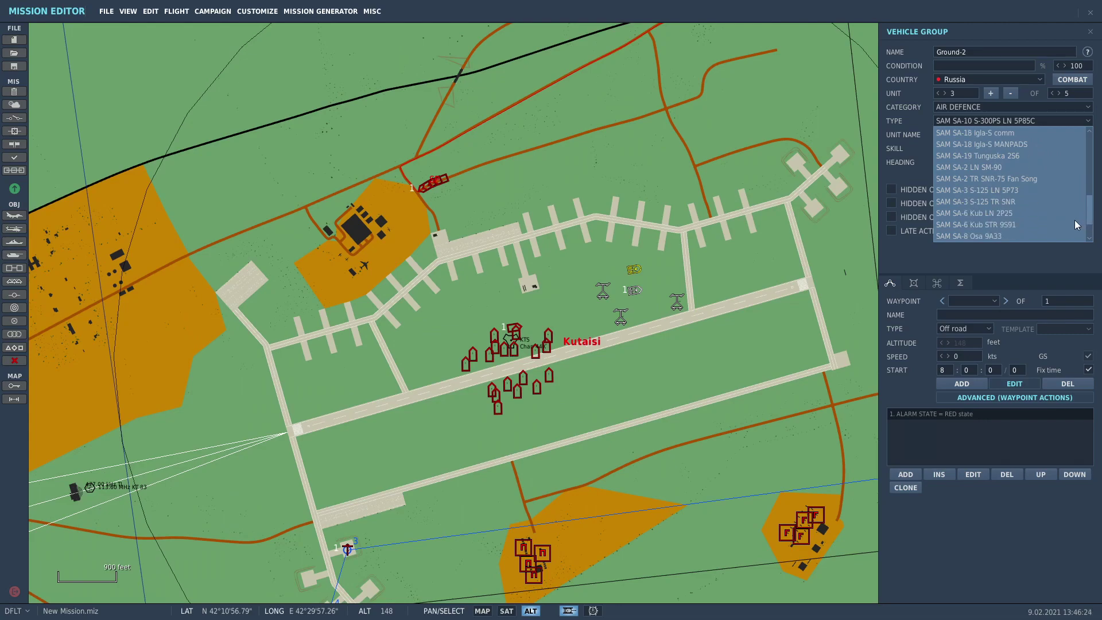
left_click(1042, 214)
- Set unit 4 to SA-6 Kub LN 2P25 and trim the group to four units
left_click(945, 93)
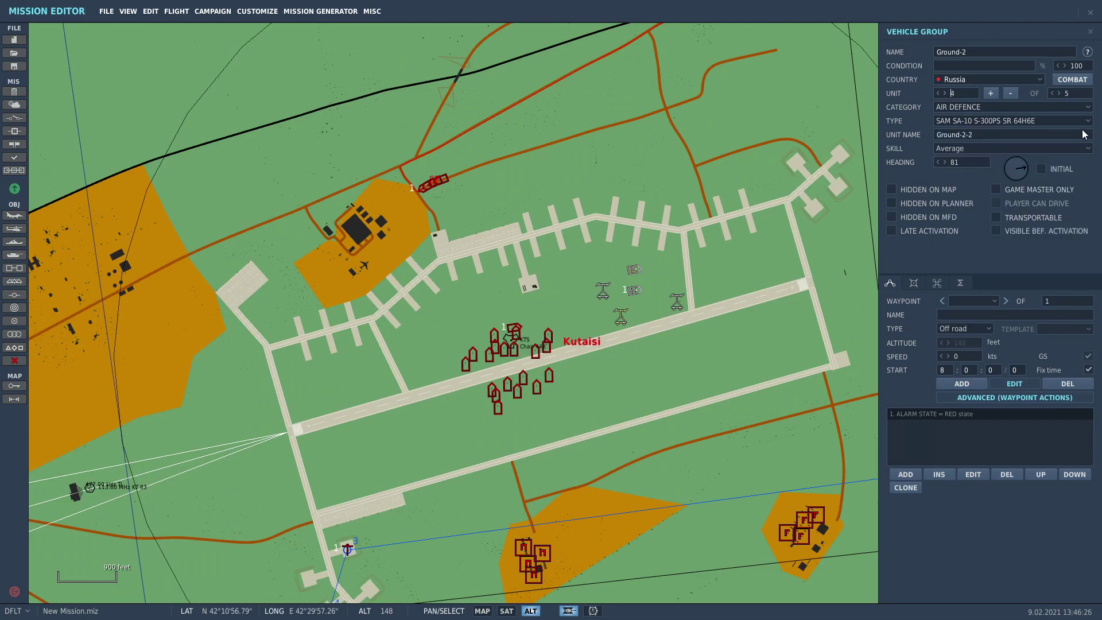
left_click(1081, 122)
left_click_drag(1090, 177, 1093, 206)
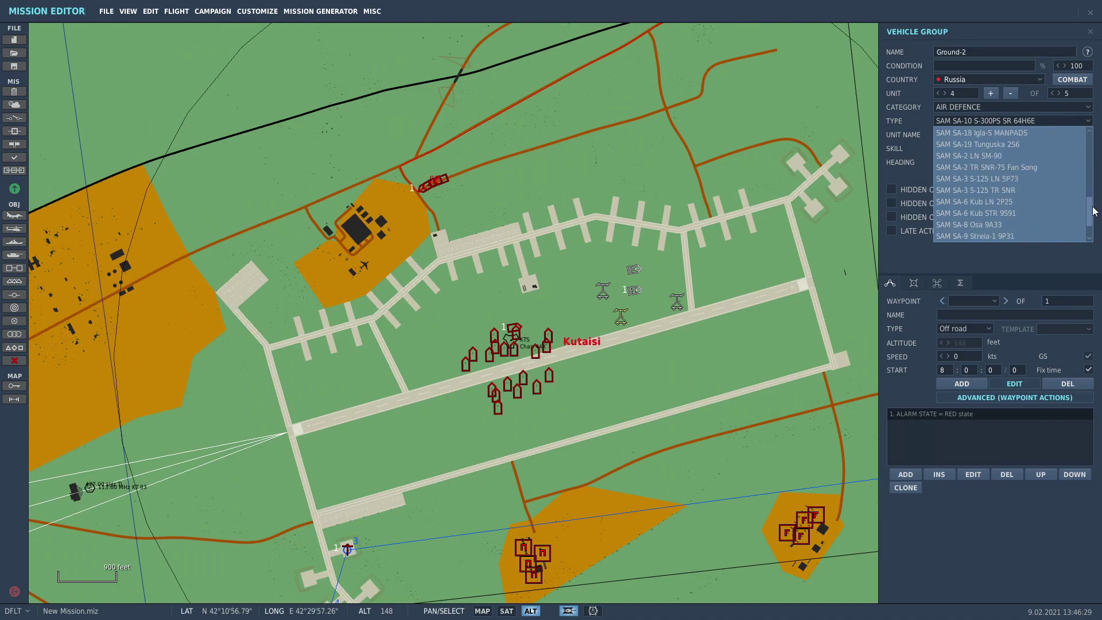
left_click(1033, 204)
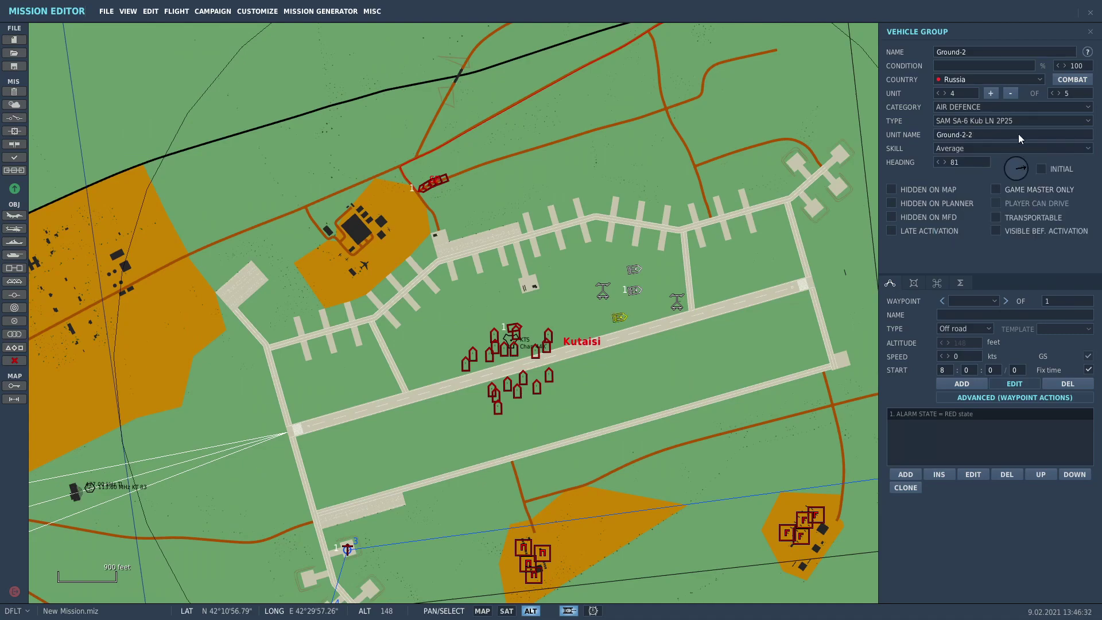
left_click(1013, 94)
scroll(650, 308, "up", 2)
left_click(940, 121)
left_click_drag(1089, 184, 1089, 215)
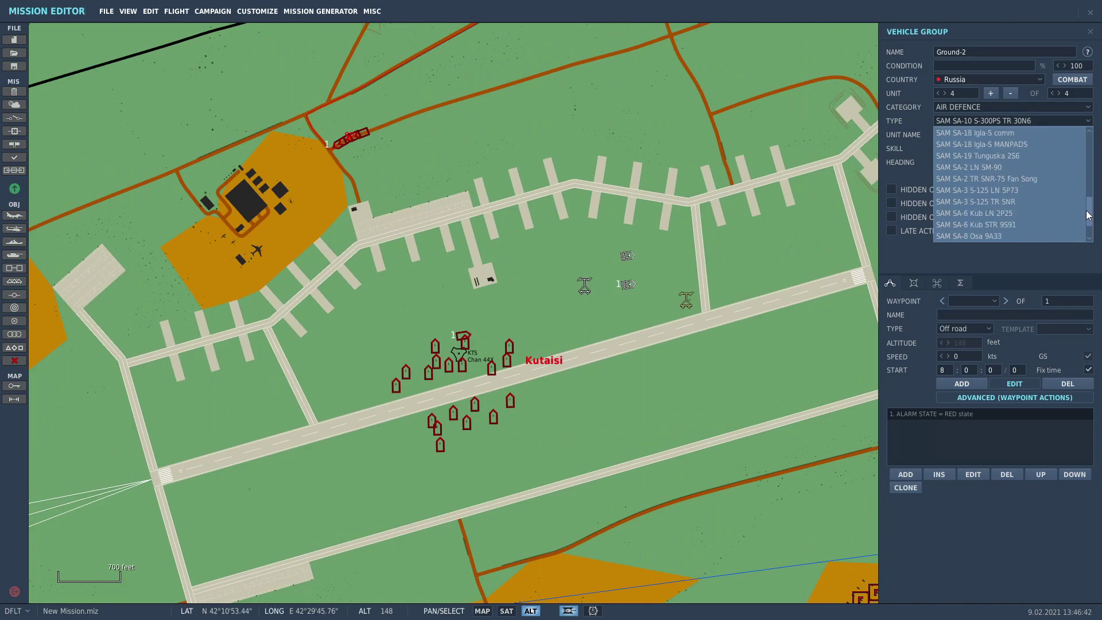
left_click(1048, 214)
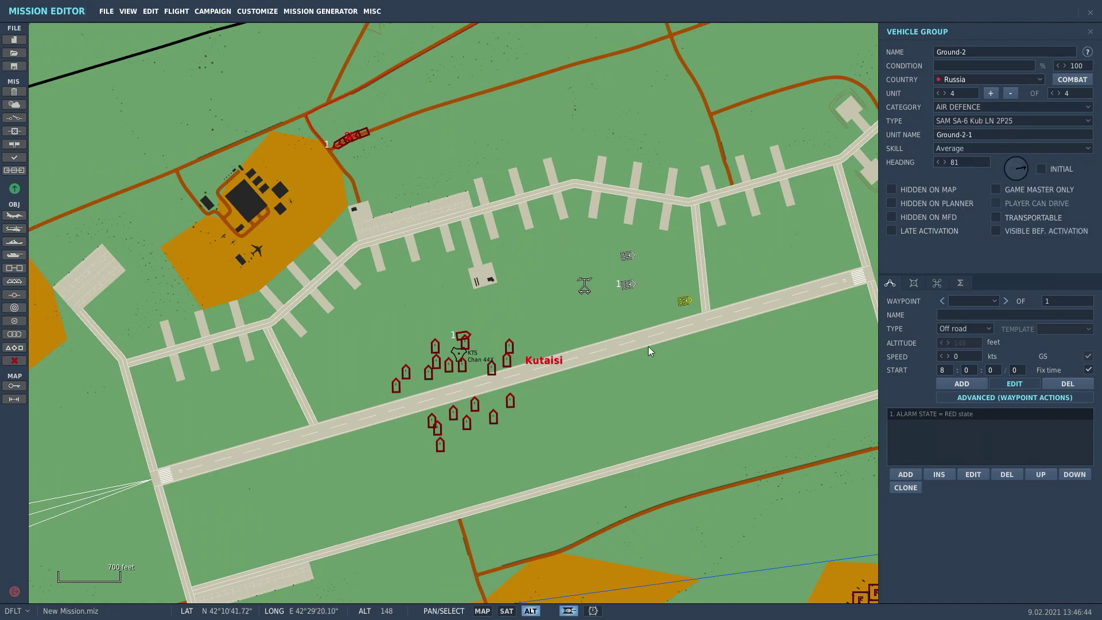
scroll(649, 347, "up", 3)
- Deselect the SA-6 group, then open and close the Kutaisi airfield warehouse details
left_click(559, 277)
left_click(559, 270)
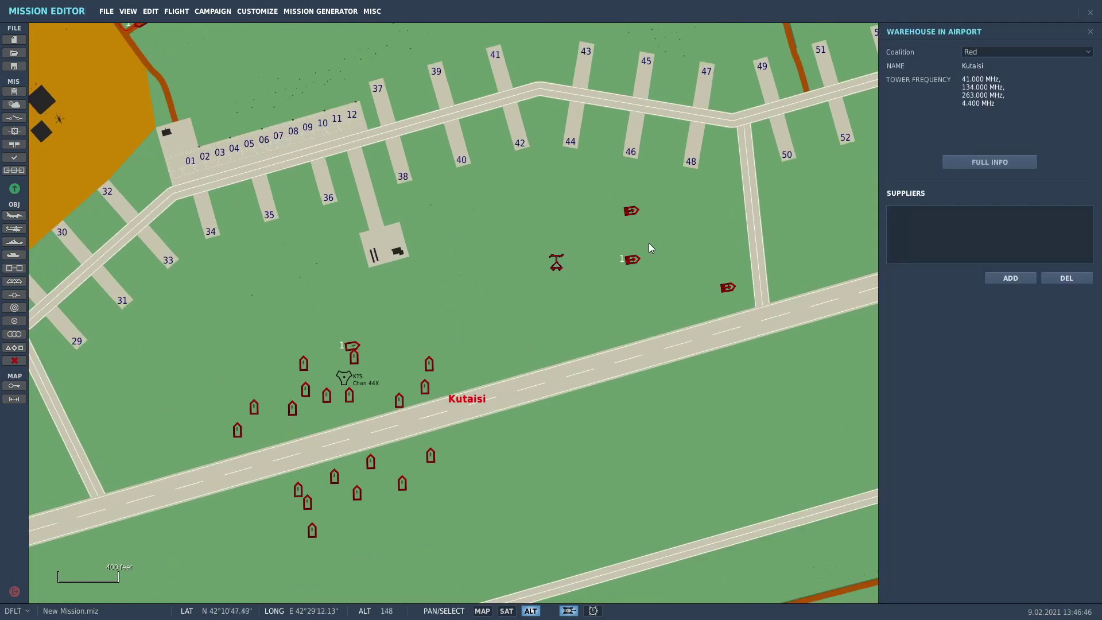
scroll(640, 304, "down", 2)
scroll(650, 313, "down", 4)
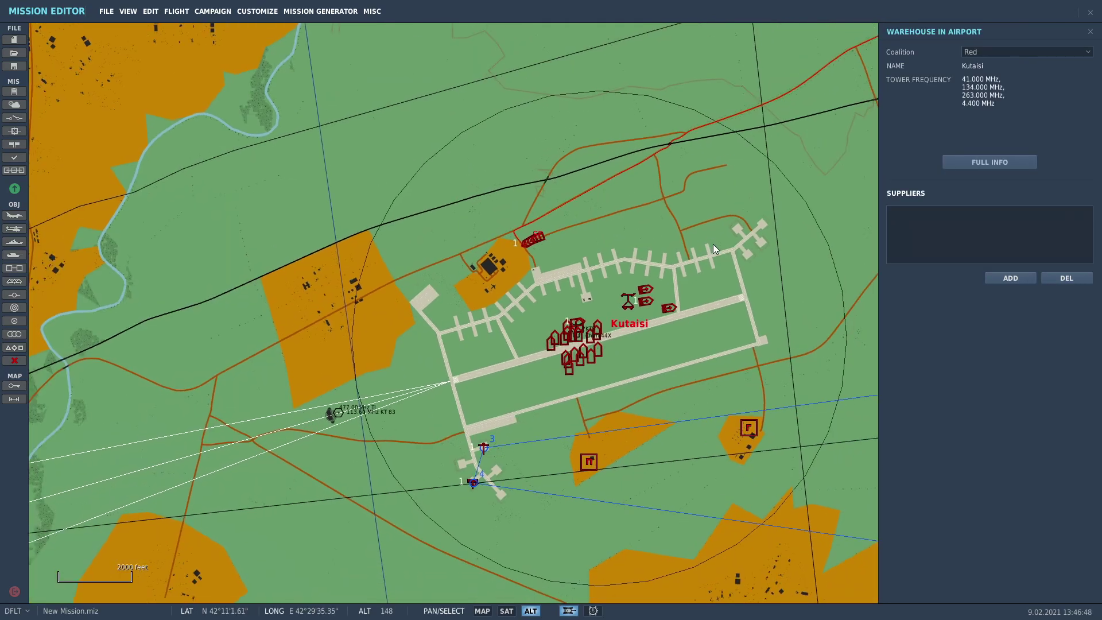
left_click(593, 266)
- Frame the whole Kutaisi airfield on the map and bring up the Triggers editor
scroll(594, 268, "down", 2)
scroll(504, 429, "up", 1)
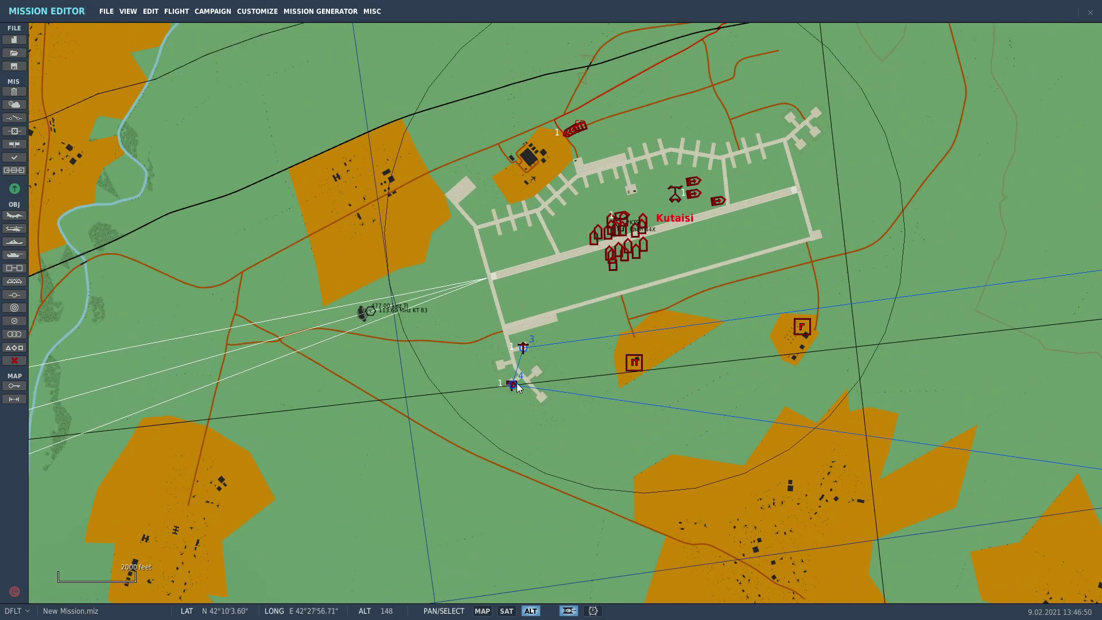
scroll(504, 429, "up", 1)
left_click_drag(602, 96, 554, 227)
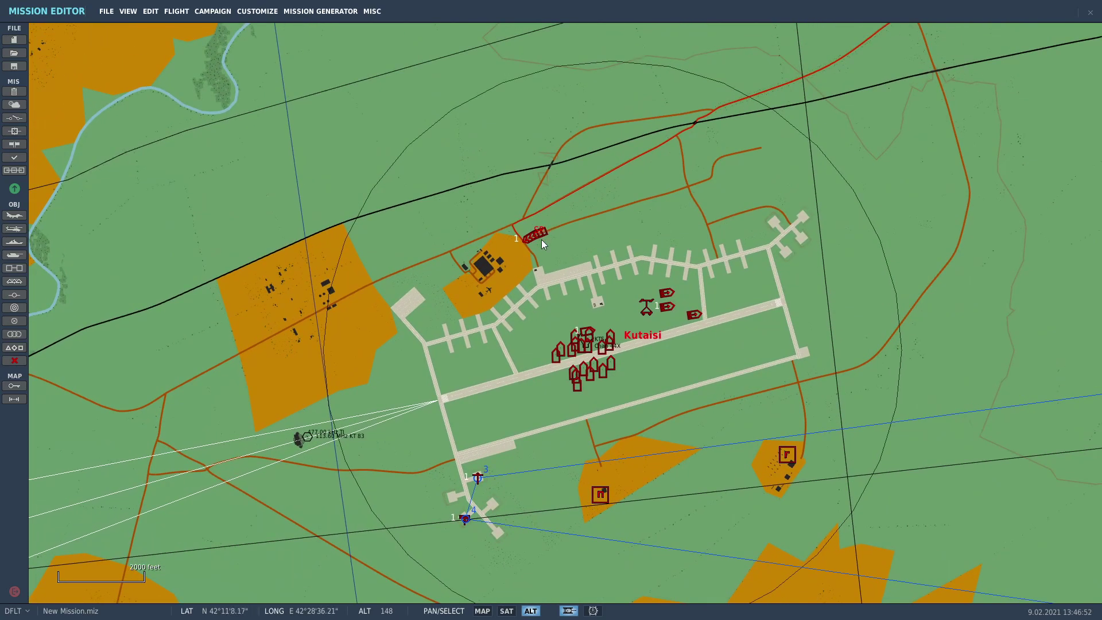
left_click_drag(543, 292, 464, 273)
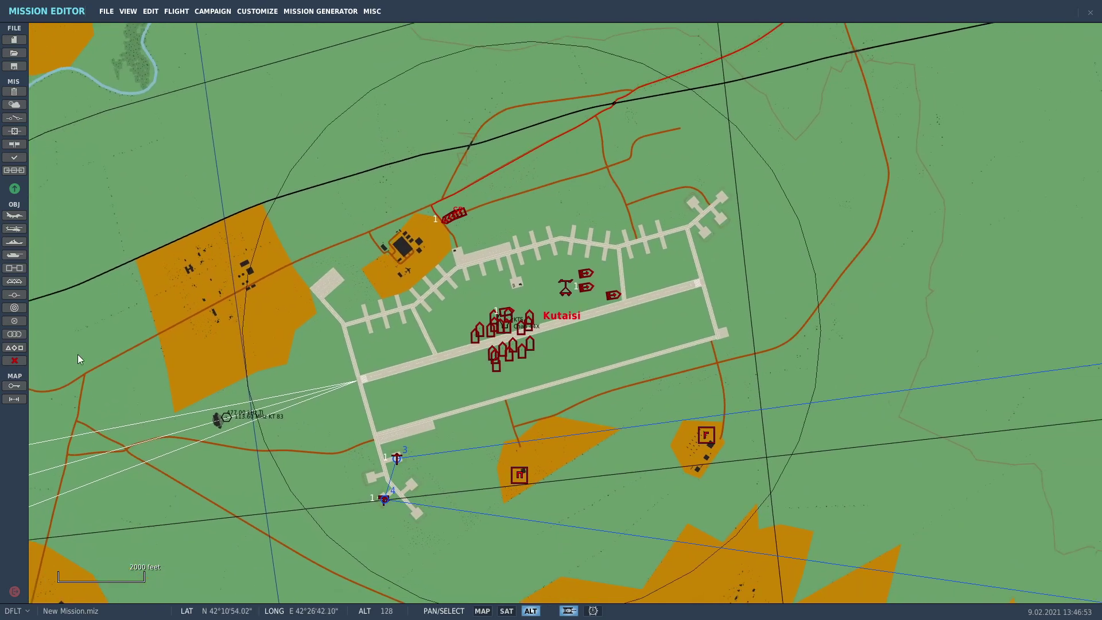
left_click(14, 118)
- Add a new trigger named 'konvoy trig'
left_click(431, 304)
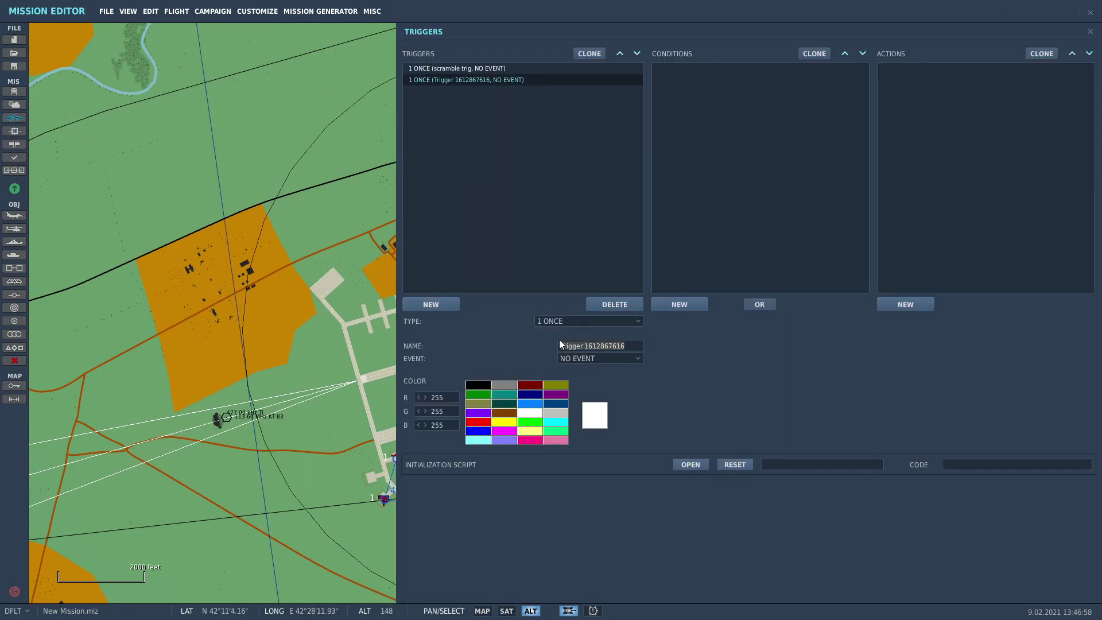
type("kony")
key("BackSpace")
type("voy trig")
- Browse the event options and leave konvoy trig's event as NO EVENT
left_click(597, 358)
left_click(686, 345)
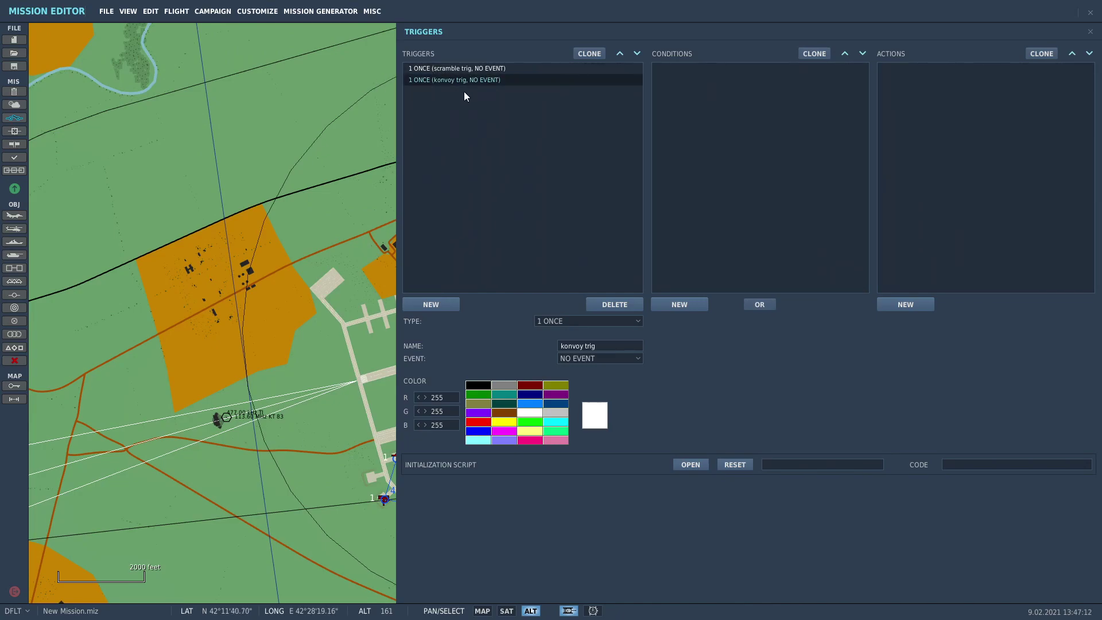
left_click(561, 357)
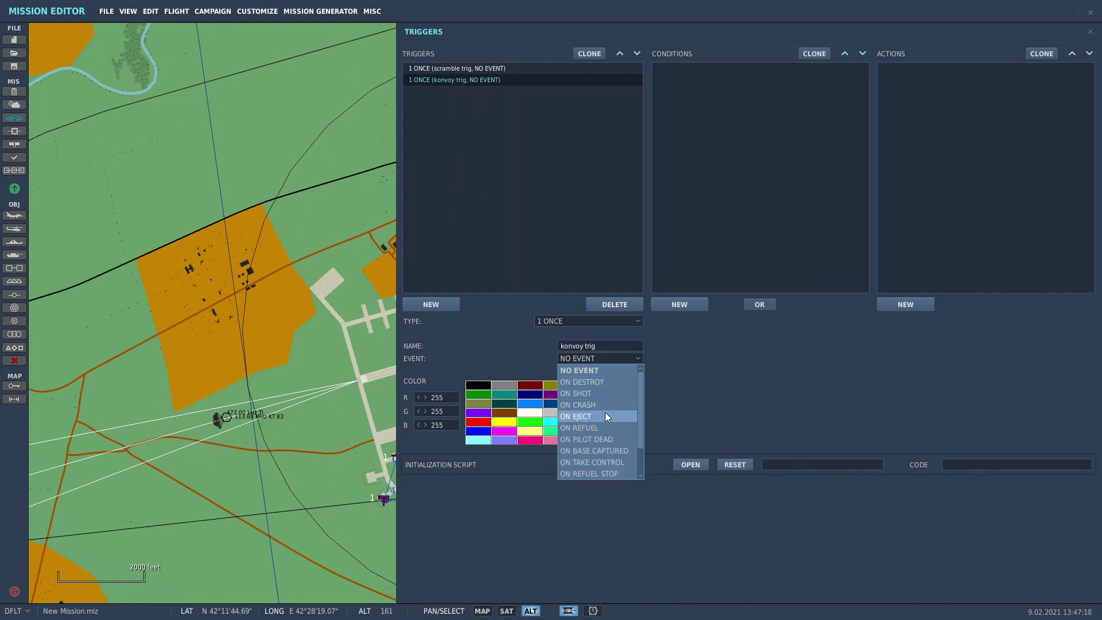
left_click_drag(641, 419, 649, 399)
left_click(645, 408)
left_click(613, 359)
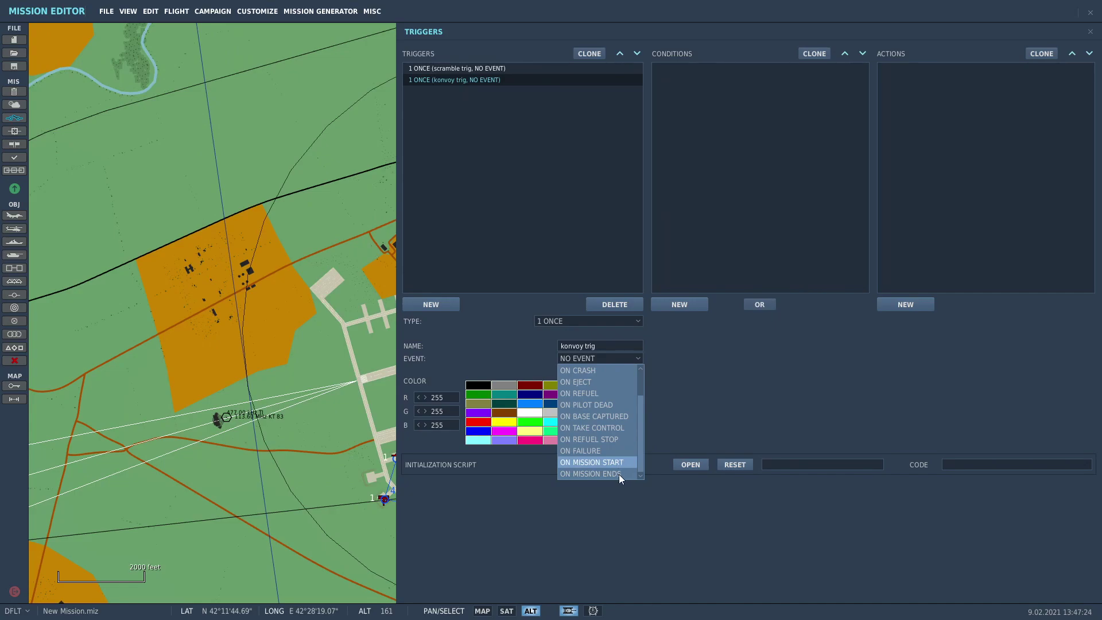
left_click_drag(640, 438, 642, 390)
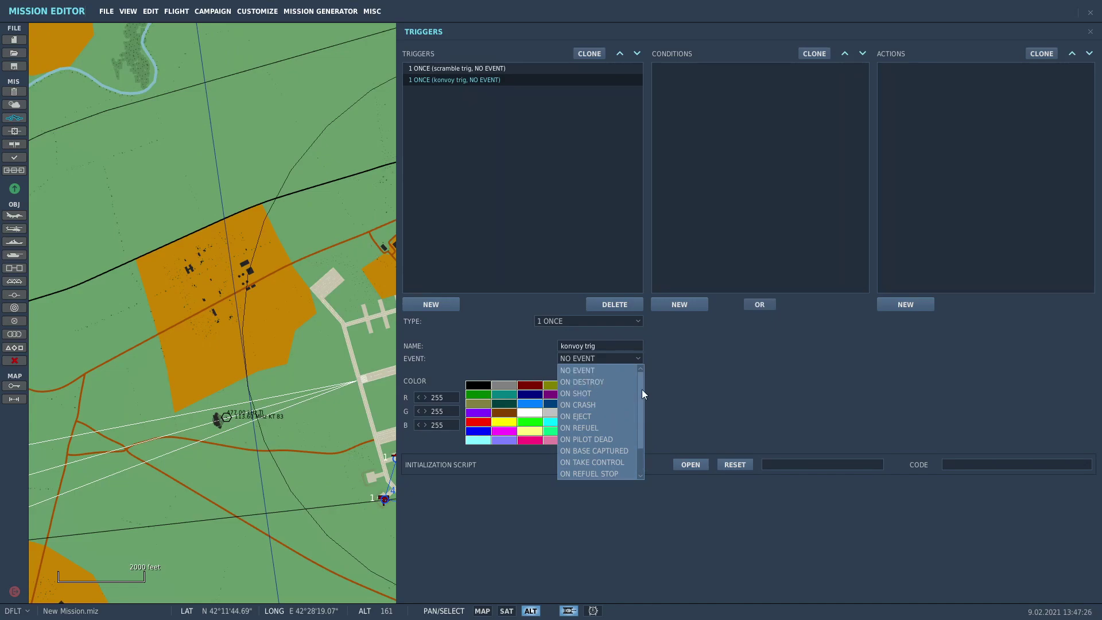
left_click(599, 369)
- Add a placeholder DEAD ZONE condition and ZONE_INCREMENT_SIZE action to konvoy trig
left_click(682, 304)
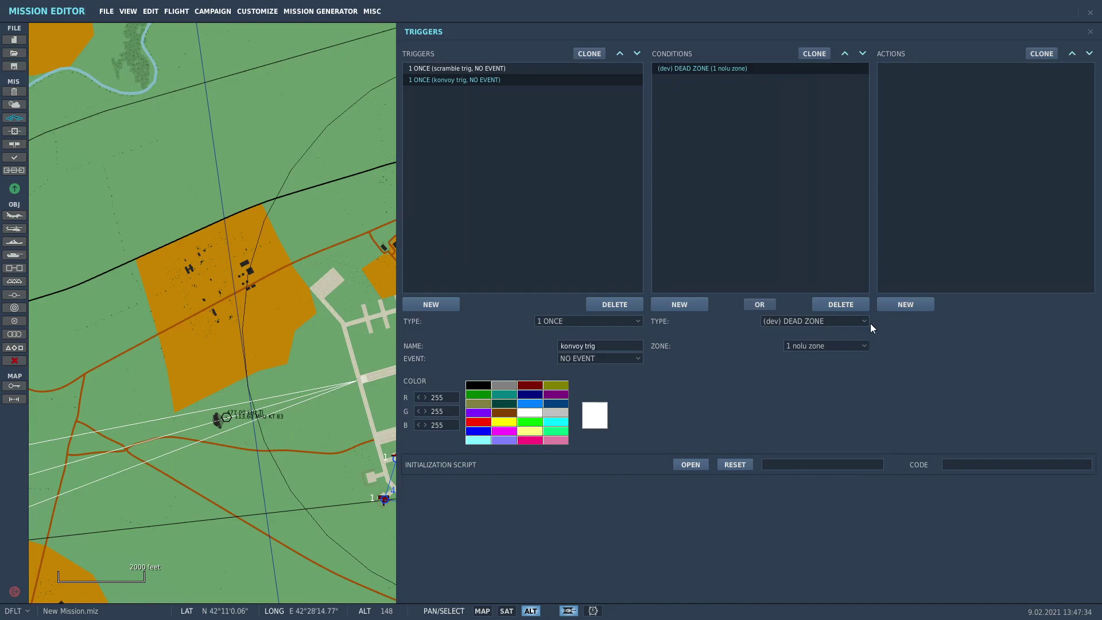
left_click(906, 305)
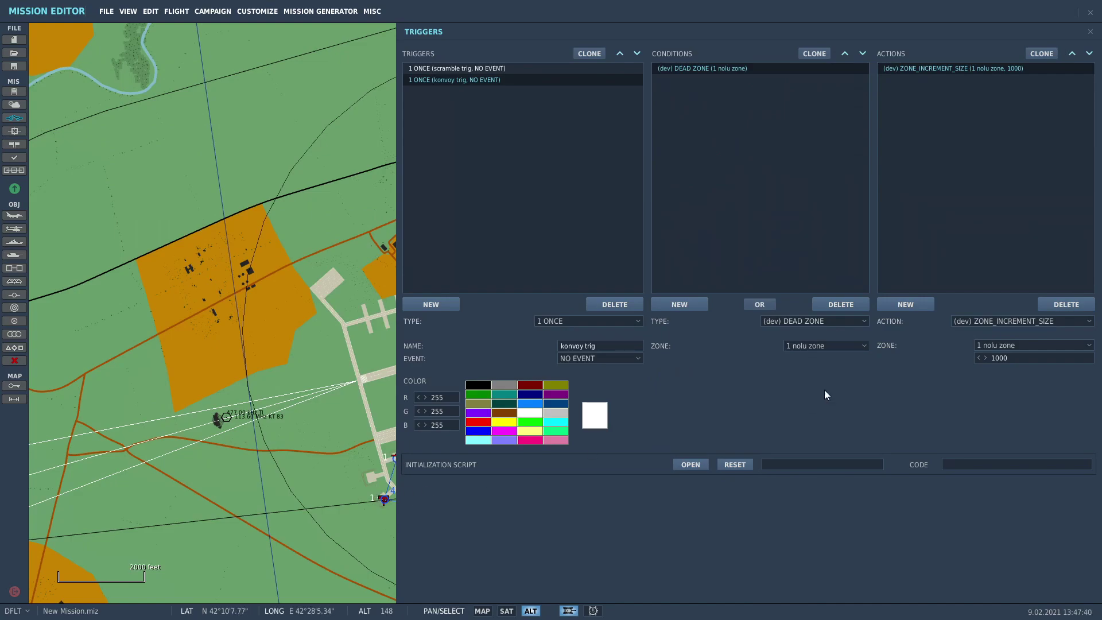
left_click_drag(329, 457, 281, 399)
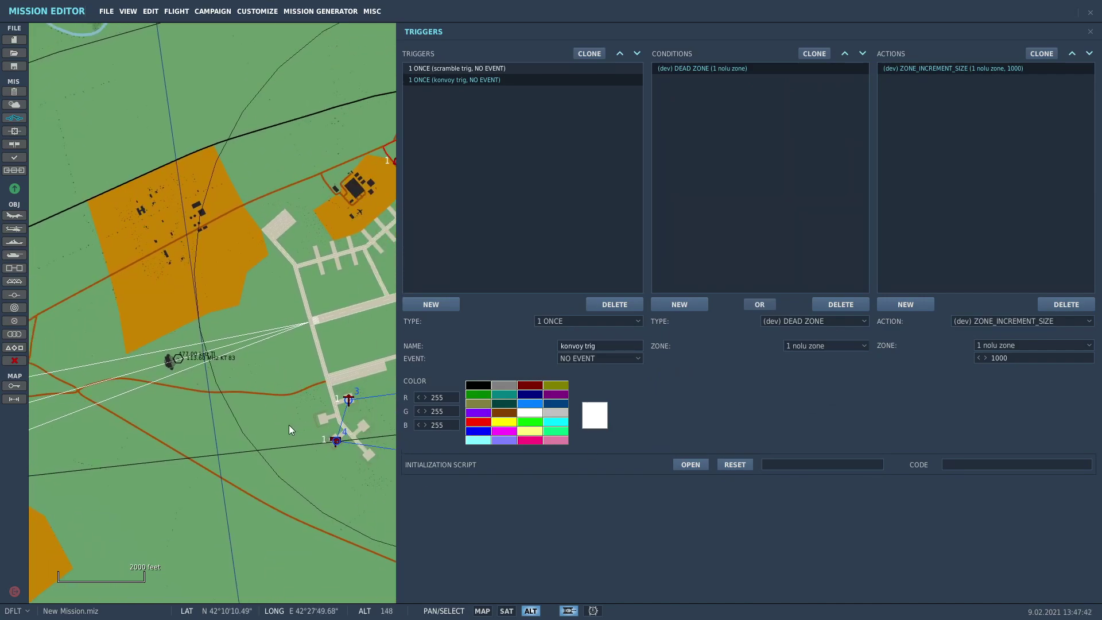
- Zoom into the parking area and rename the parked Tu-160 group to 'tu160'
left_click(289, 425)
scroll(326, 418, "up", 4)
left_click(372, 386)
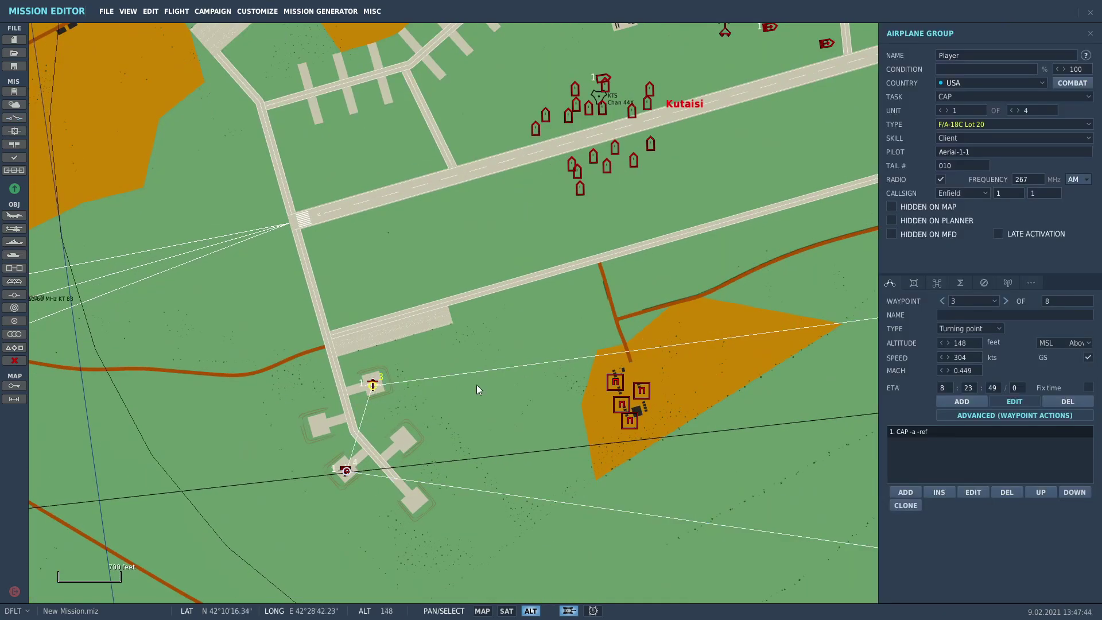
scroll(418, 388, "up", 4)
left_click(377, 316)
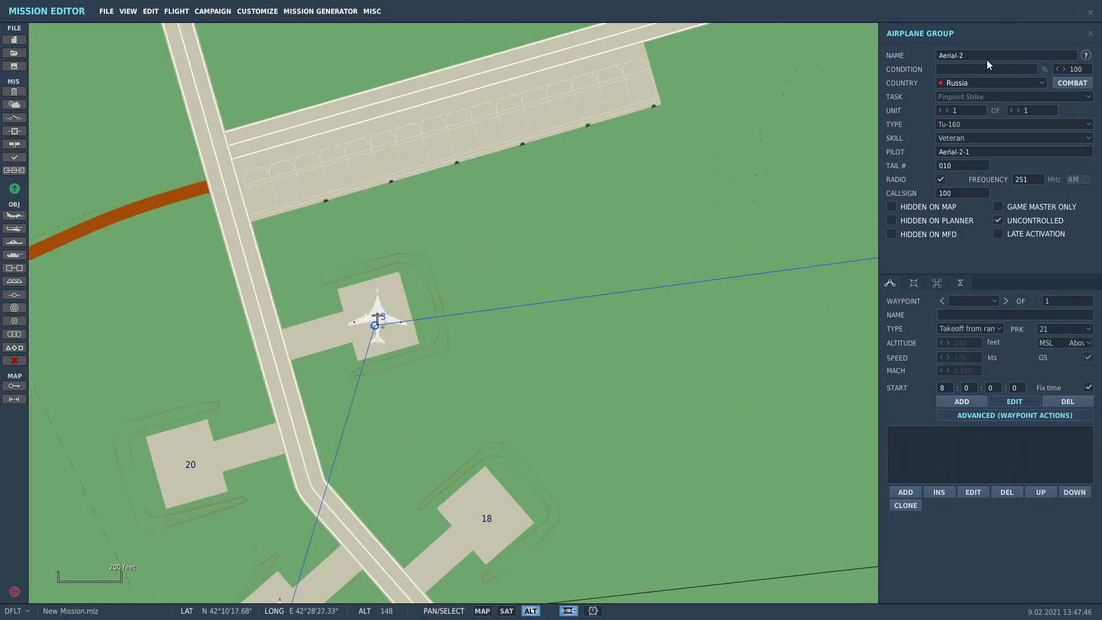
left_click_drag(964, 56, 894, 52)
type("tu160")
- Rename the parked A-50 AWACS group to 'a50'
scroll(617, 329, "down", 2)
left_click(362, 560)
left_click_drag(966, 58, 894, 55)
type("a50")
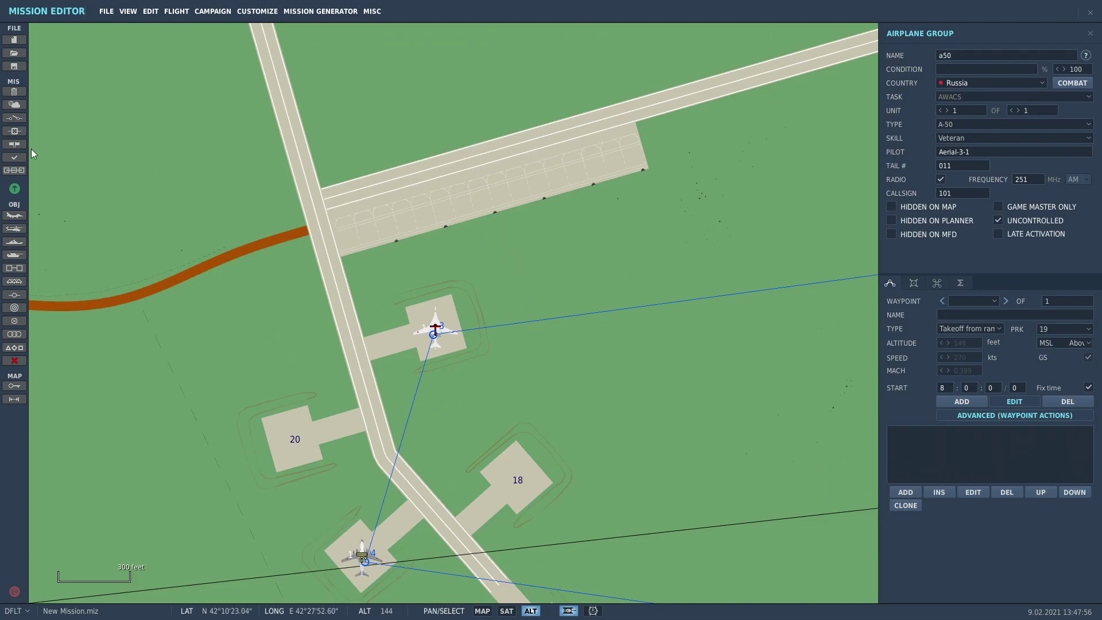
- In konvoy trig, add a second condition and set its type to UNIT DAMAGED
left_click(14, 118)
left_click(495, 80)
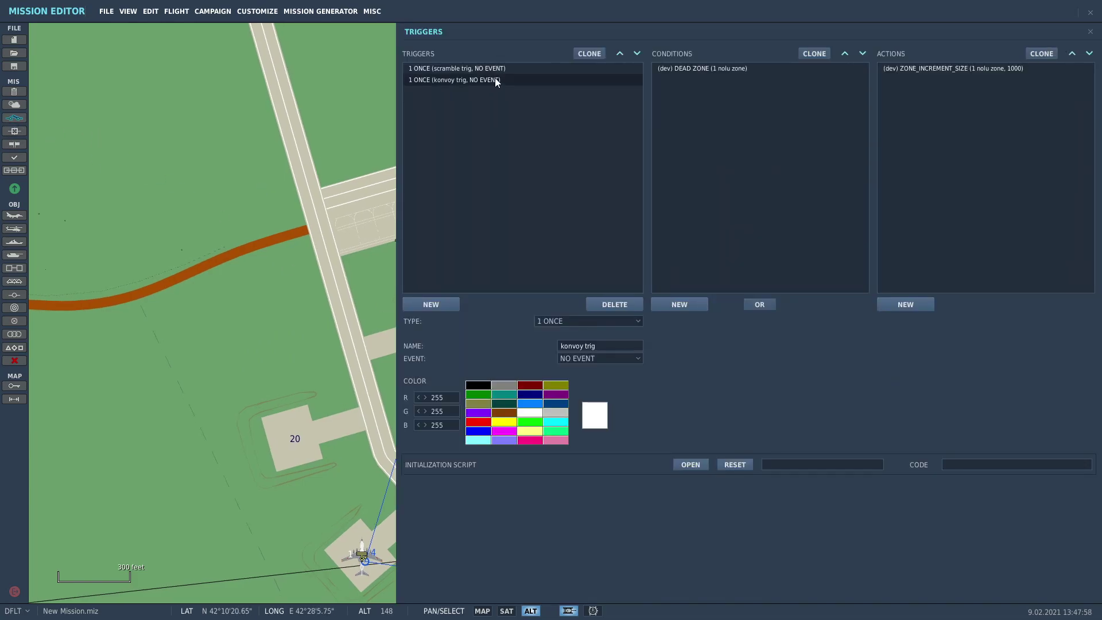
left_click(741, 69)
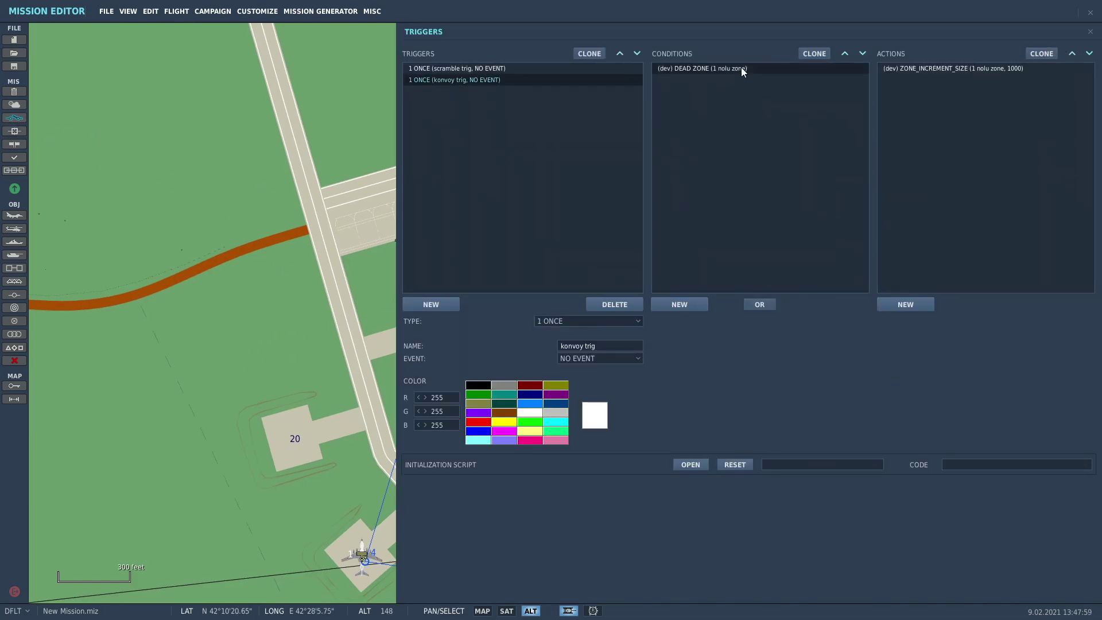
left_click(697, 305)
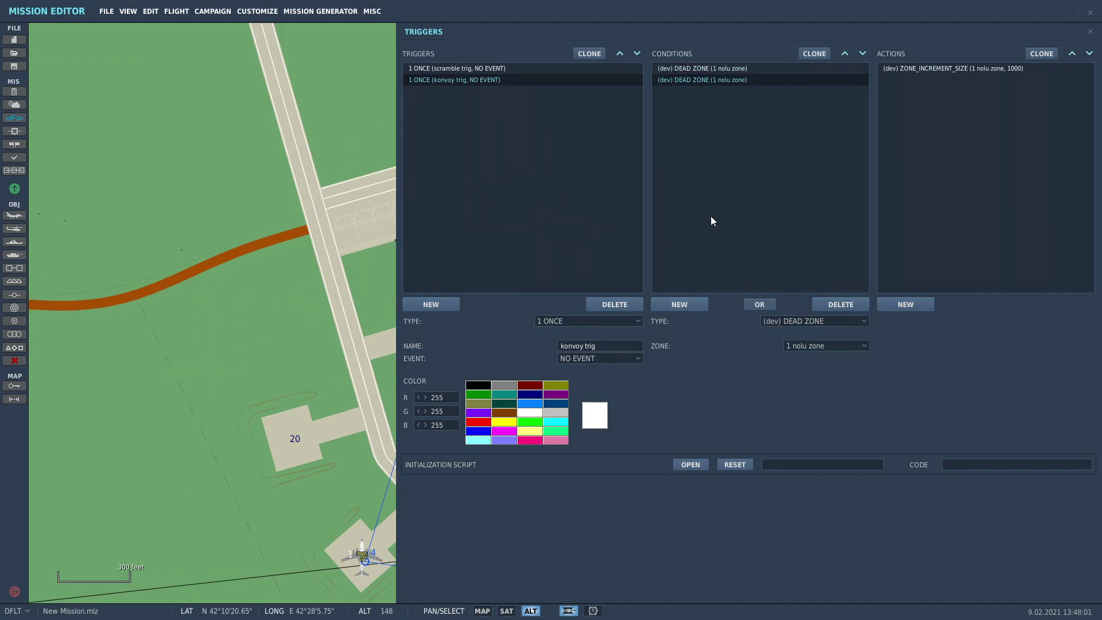
left_click(800, 321)
scroll(821, 361, "down", 3)
scroll(829, 373, "down", 2)
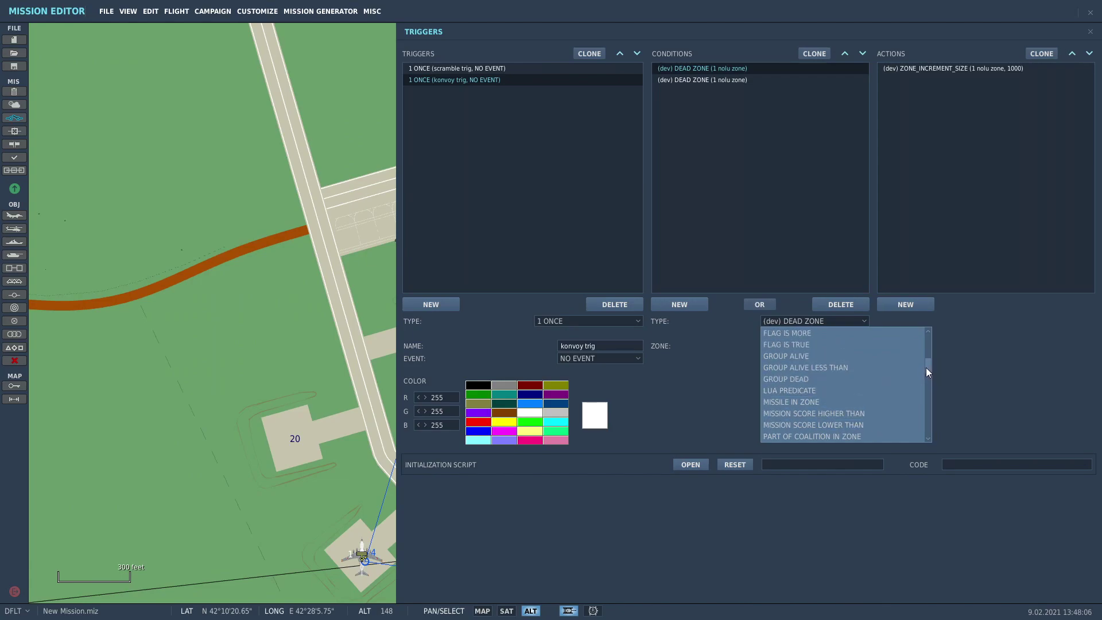
left_click_drag(926, 367, 930, 398)
left_click(807, 379)
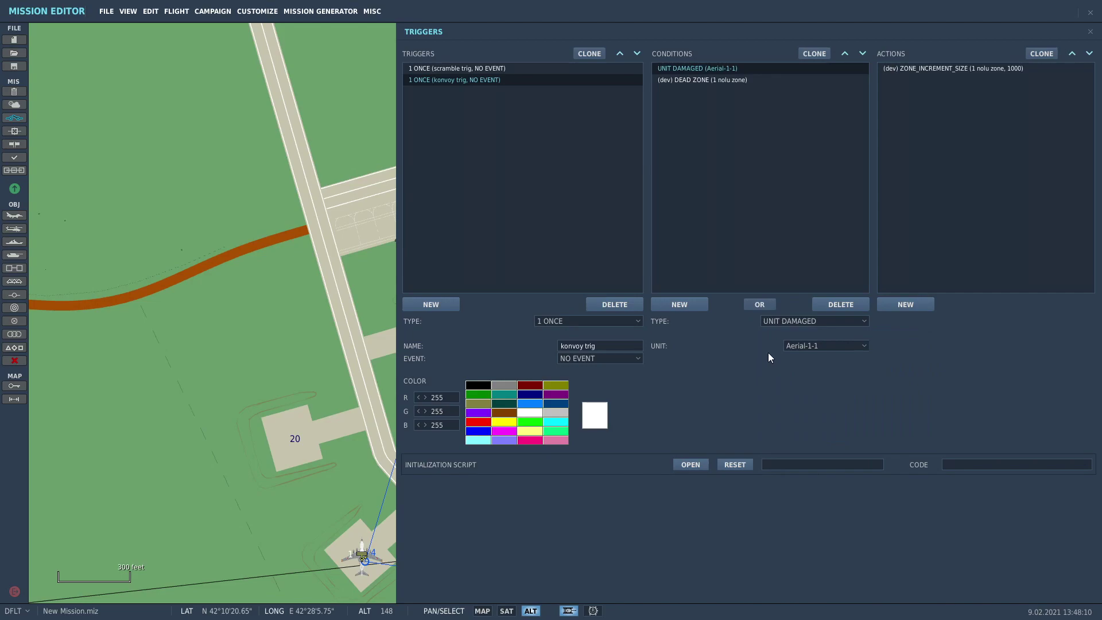
- Browse the unit list, keeping Aerial-1-1, and reopen the condition type choices
left_click(798, 347)
scroll(827, 408, "down", 5)
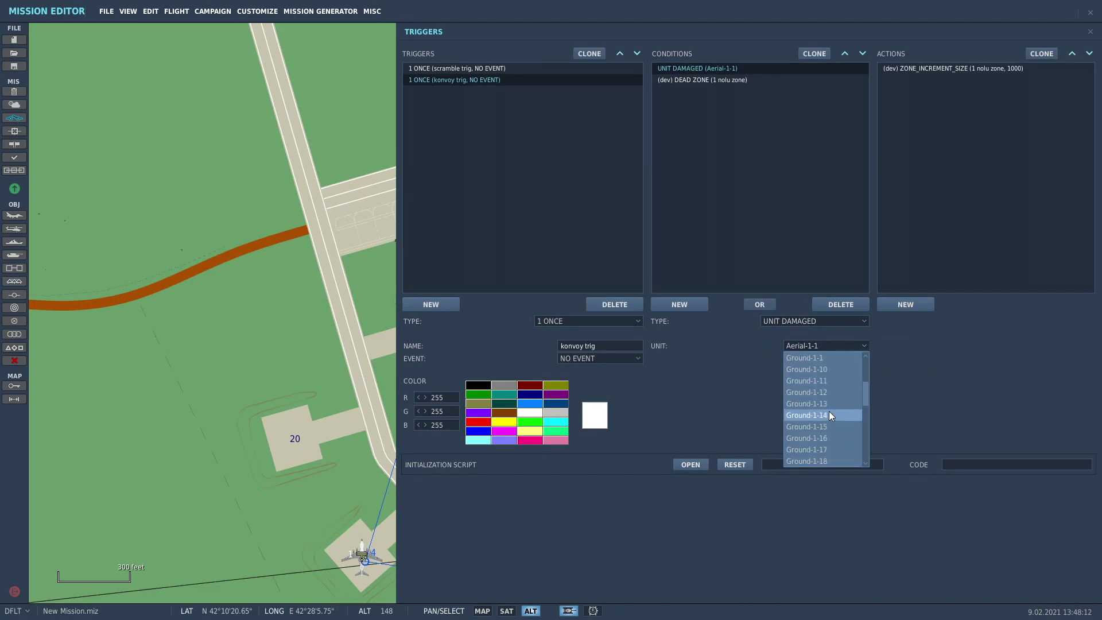
scroll(849, 429, "down", 2)
left_click_drag(866, 449, 869, 418)
scroll(869, 384, "down", 4)
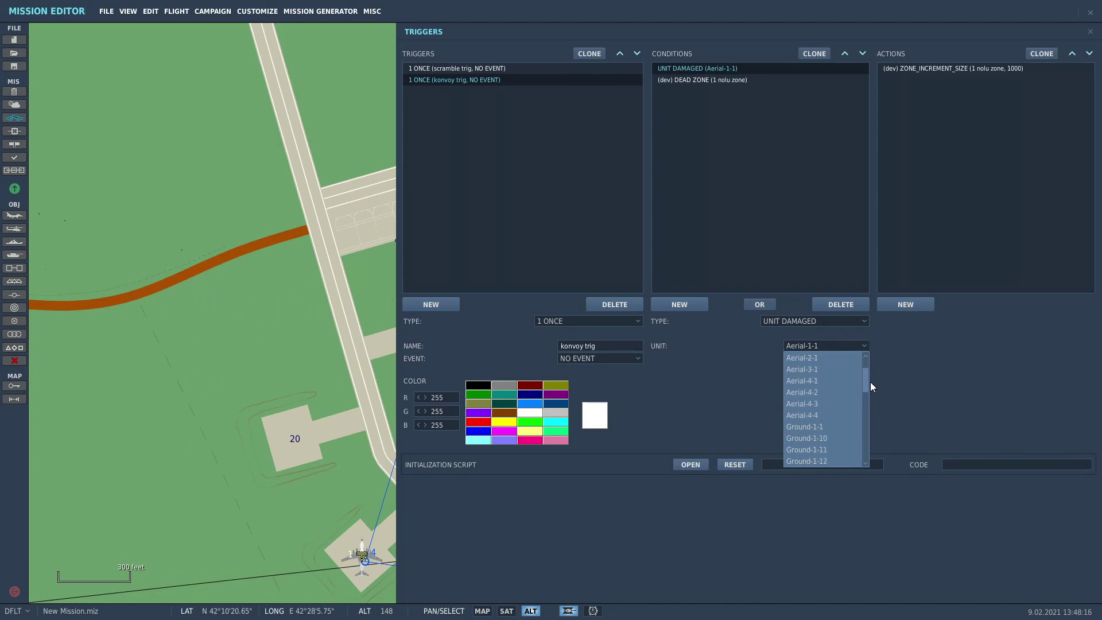
left_click_drag(869, 454, 868, 363)
left_click(823, 334)
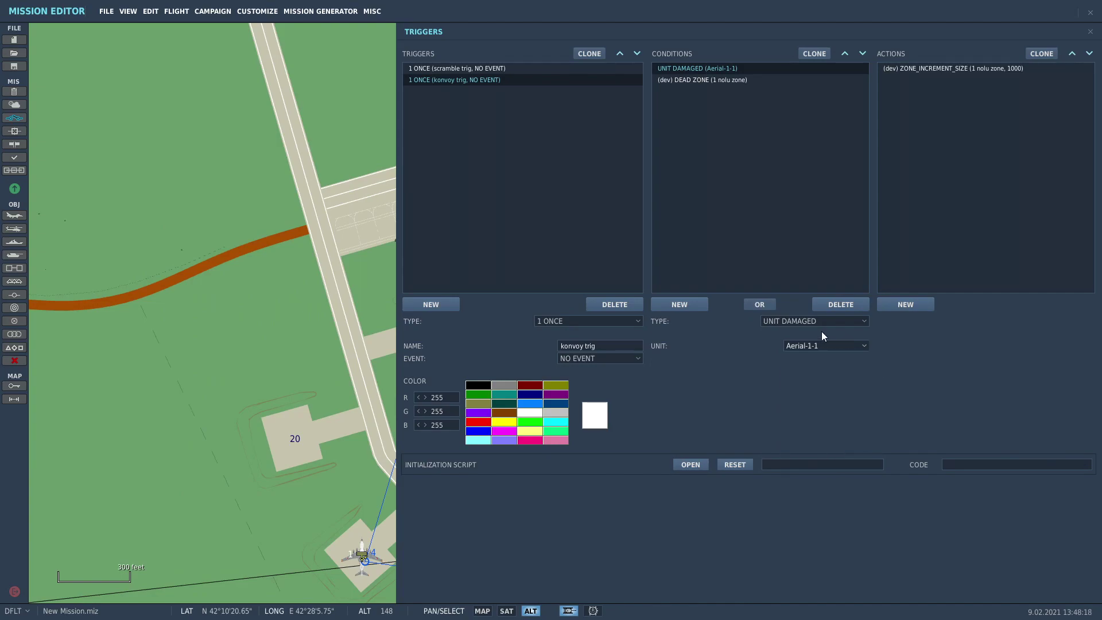
left_click(822, 323)
left_click_drag(928, 399, 929, 364)
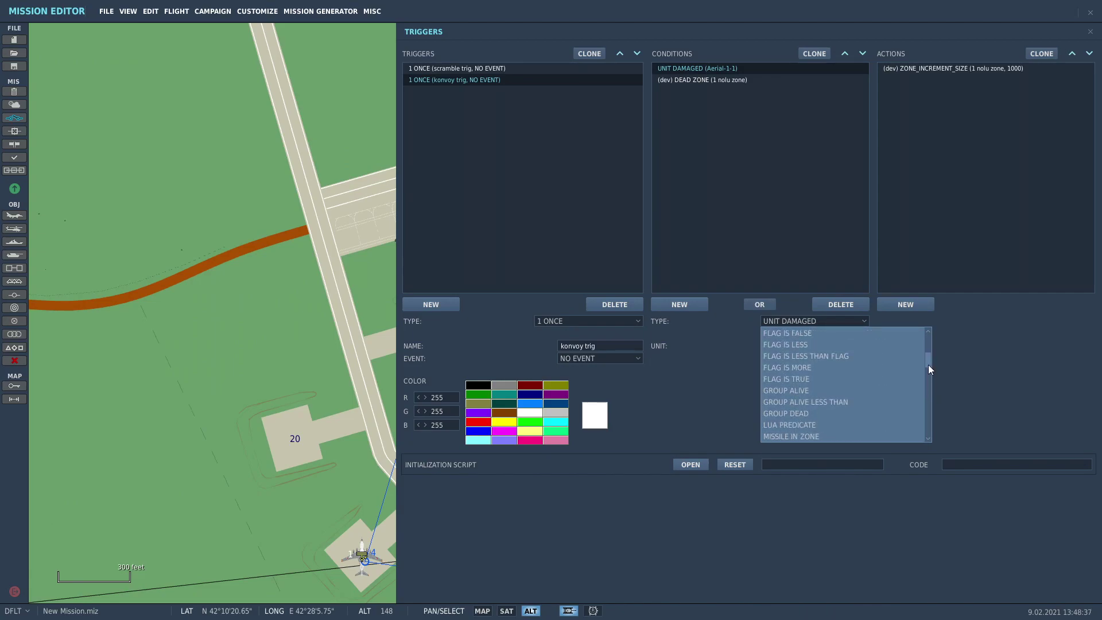
- Set the condition to GROUP ALIVE LESS THAN on group a50 with a 50% threshold
left_click(884, 403)
left_click(850, 347)
left_click(851, 347)
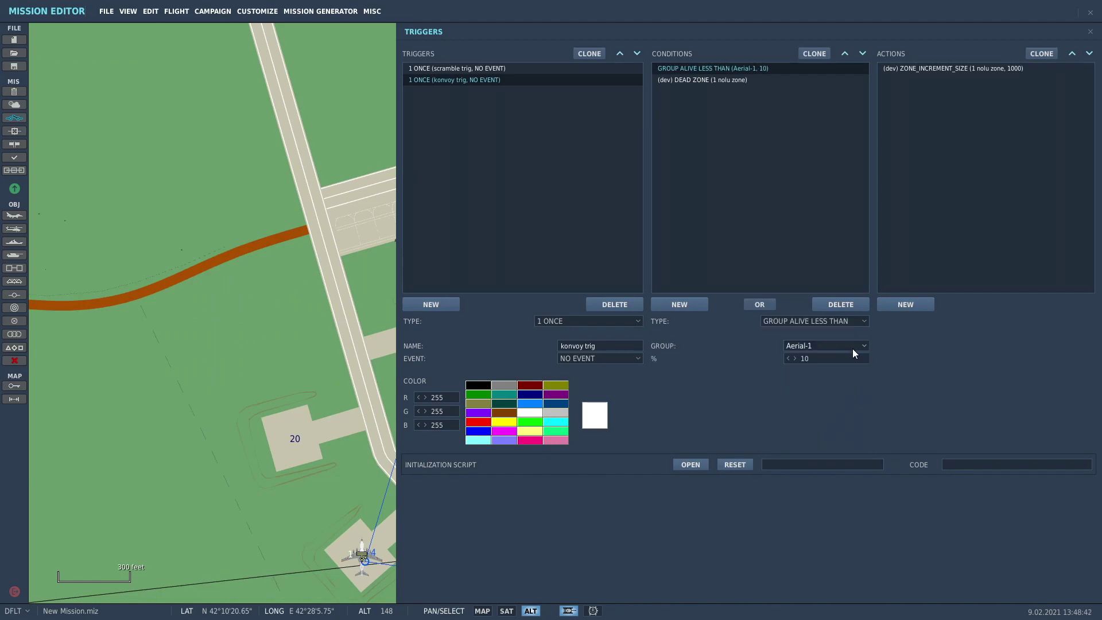
left_click(822, 345)
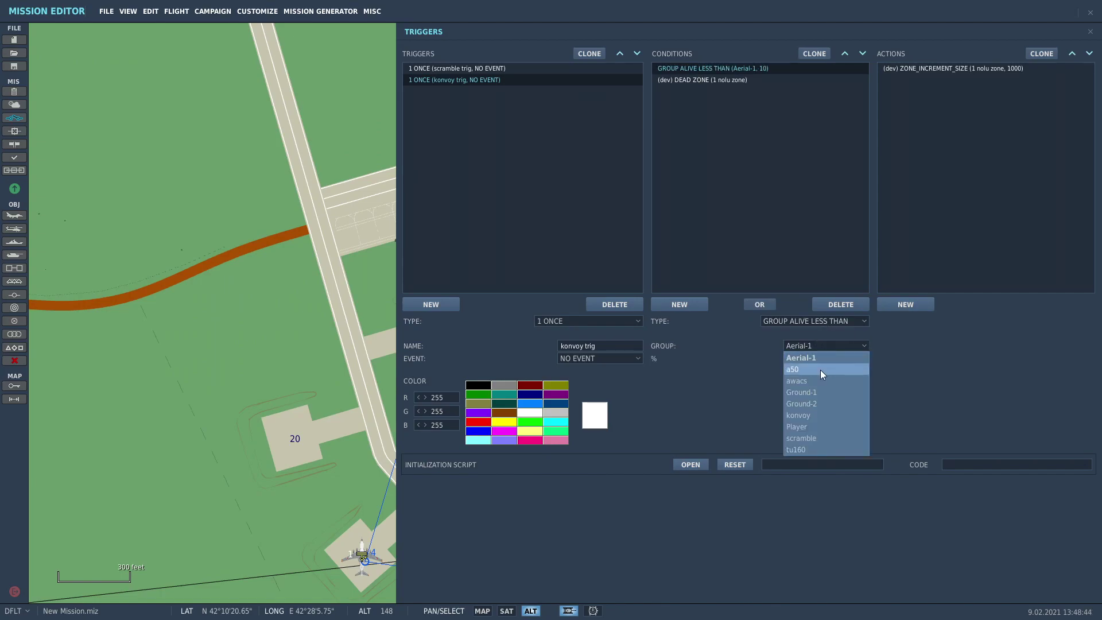
left_click(820, 369)
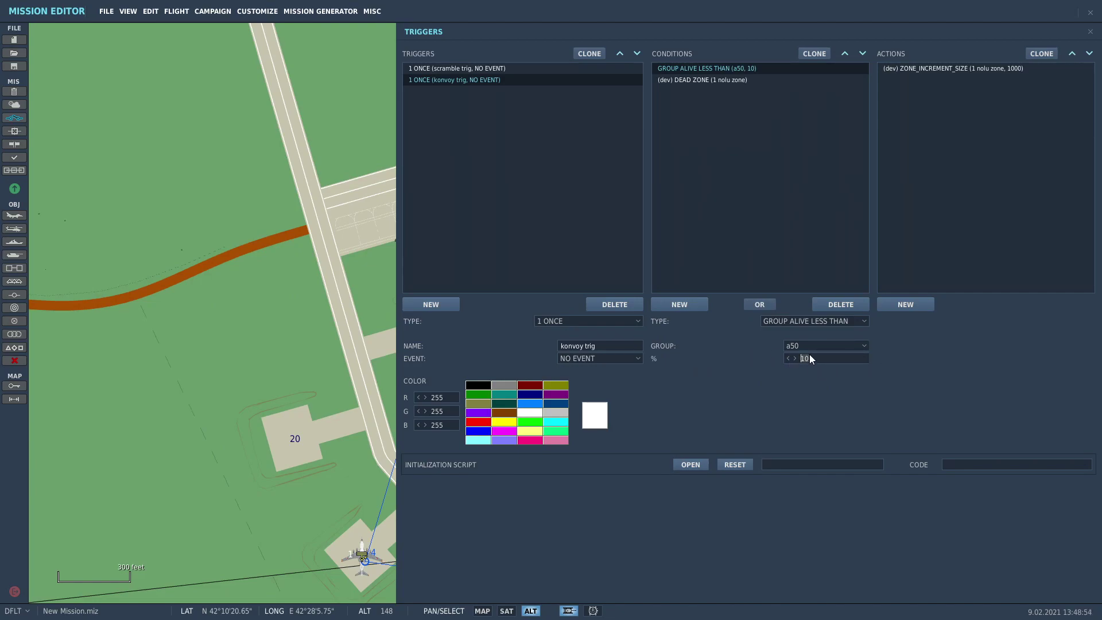
type("50")
left_click(828, 346)
left_click(829, 345)
- Switch the leftover DEAD ZONE condition to UNIT DAMAGED, leaving its unit unchanged
left_click(706, 80)
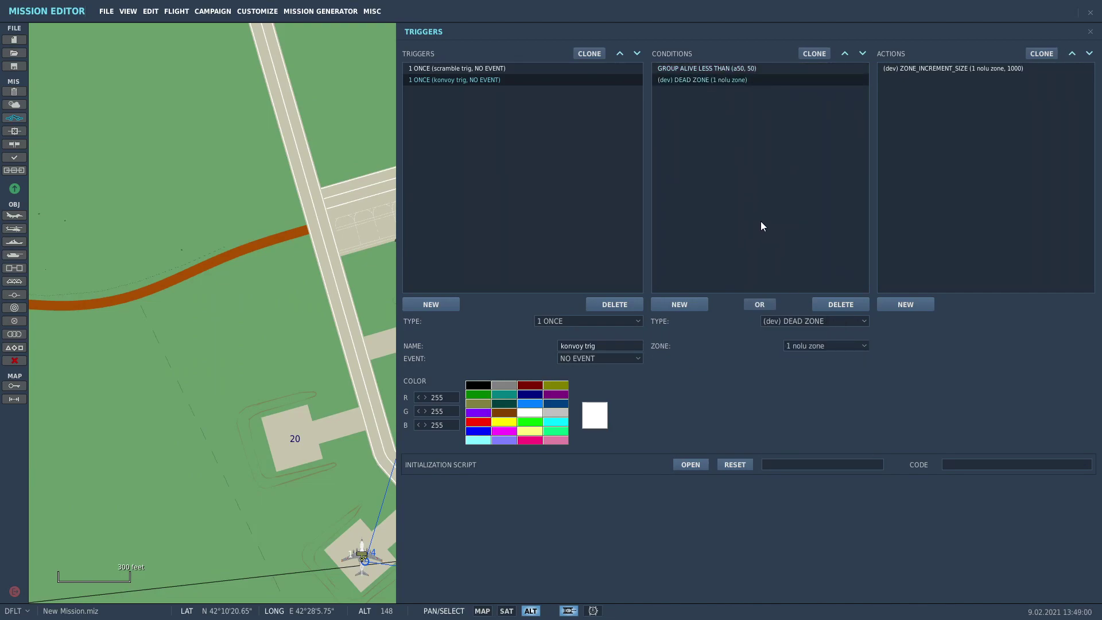
left_click(814, 321)
scroll(926, 357, "down", 5)
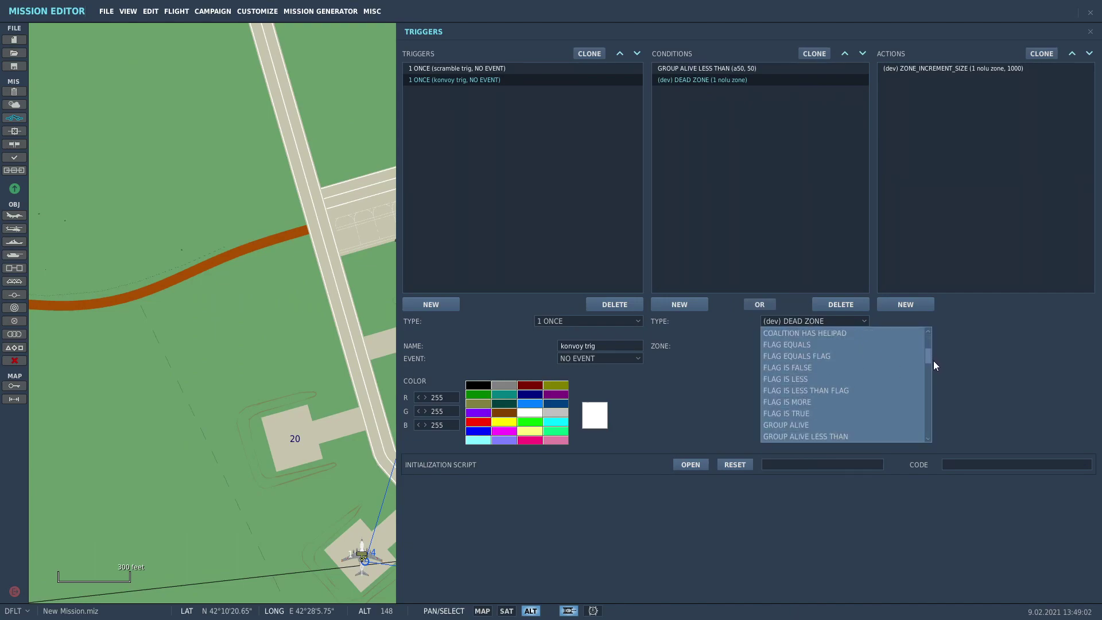
left_click_drag(933, 370, 929, 395)
left_click(852, 413)
left_click(836, 346)
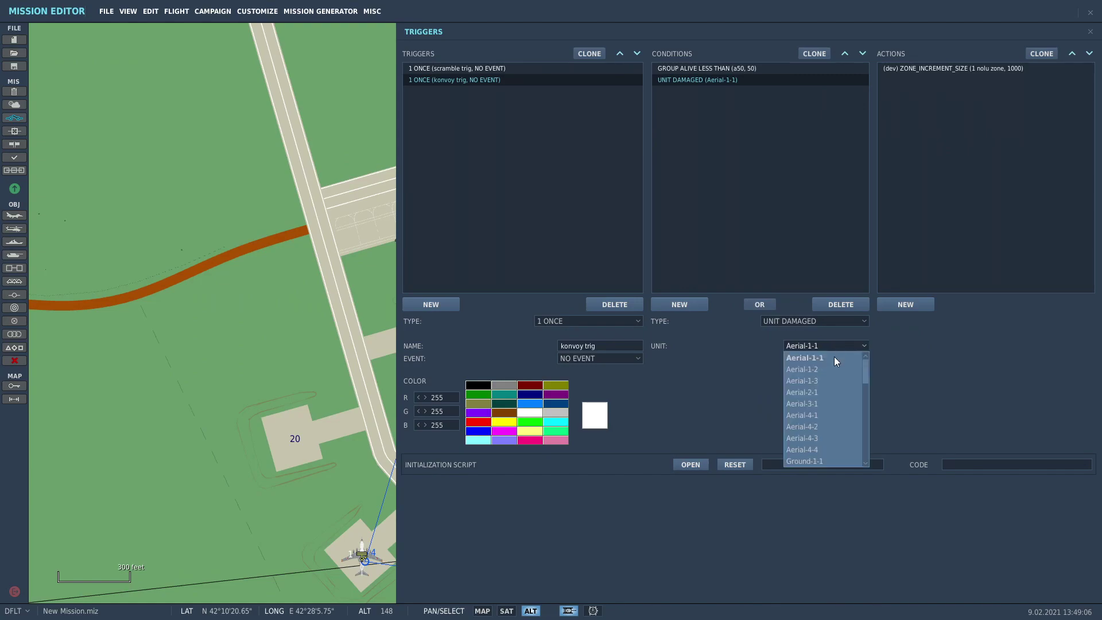
mouse_move(866, 373)
left_mouse_down()
mouse_move(869, 460)
mouse_move(879, 359)
left_mouse_up()
left_click(822, 319)
- Change that condition to GROUP ALIVE LESS THAN on tu160 at 50%
left_click(821, 322)
left_click_drag(929, 390, 928, 366)
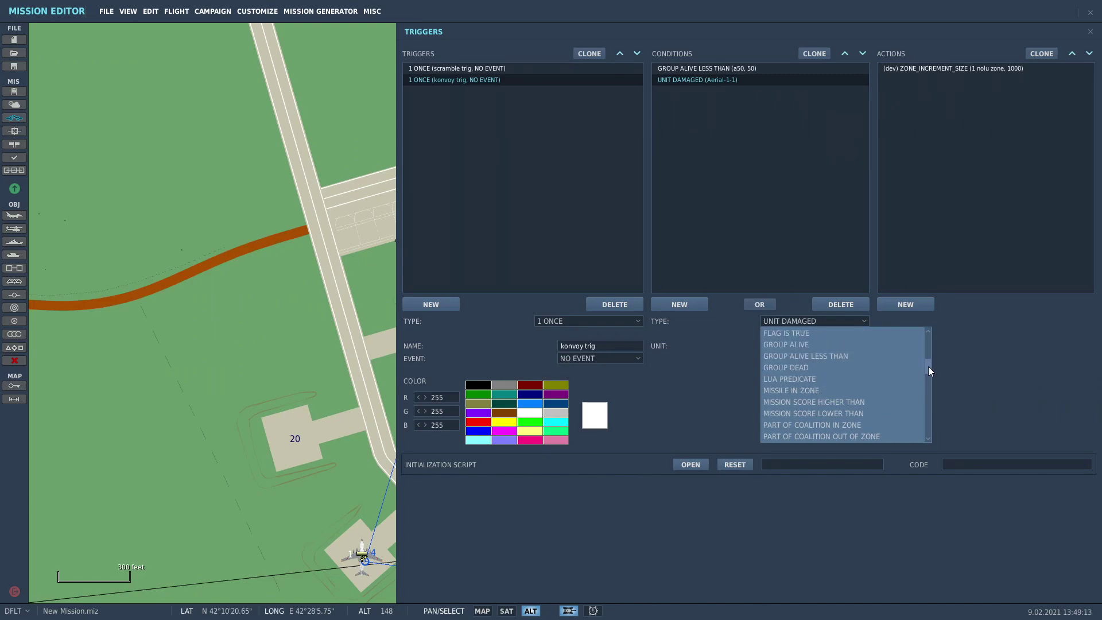
left_click(851, 357)
left_click(825, 352)
left_click(830, 379)
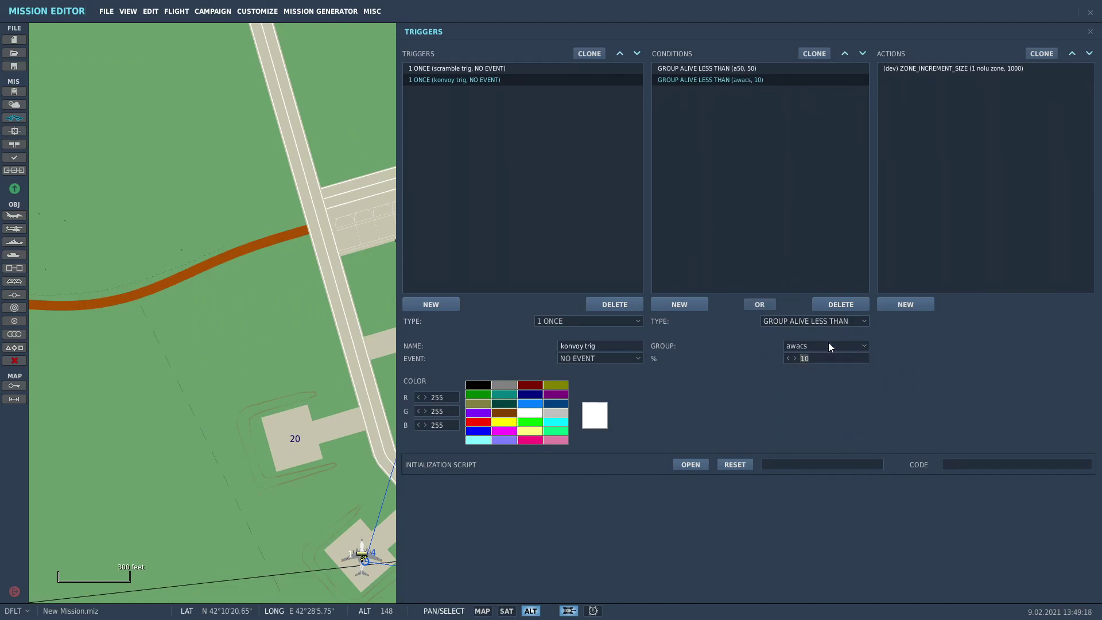
left_click(828, 345)
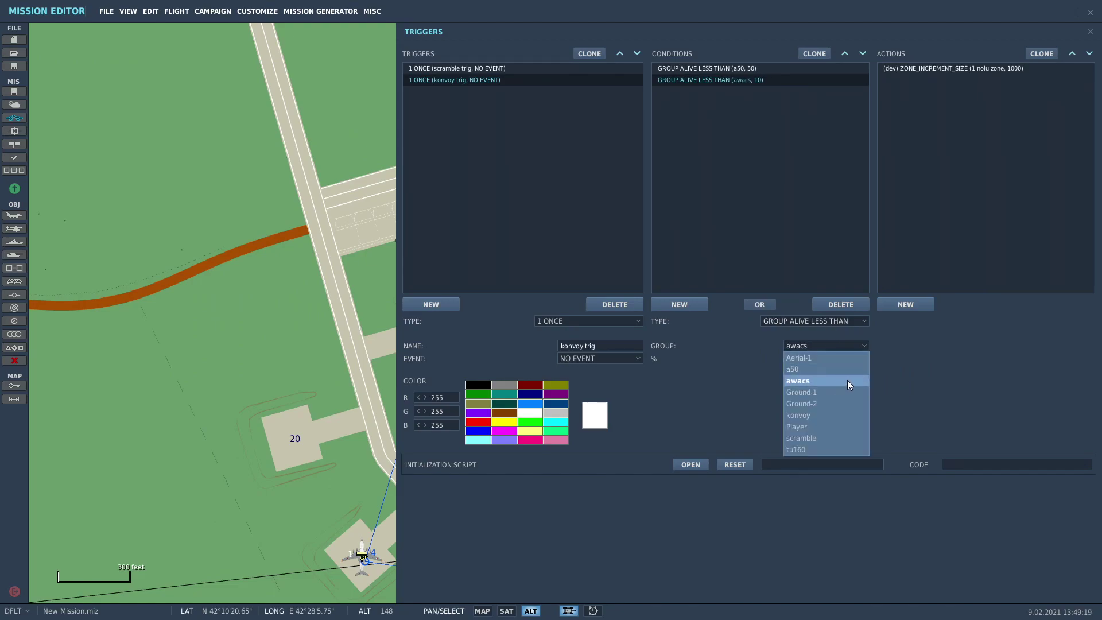
left_click(824, 448)
type("50")
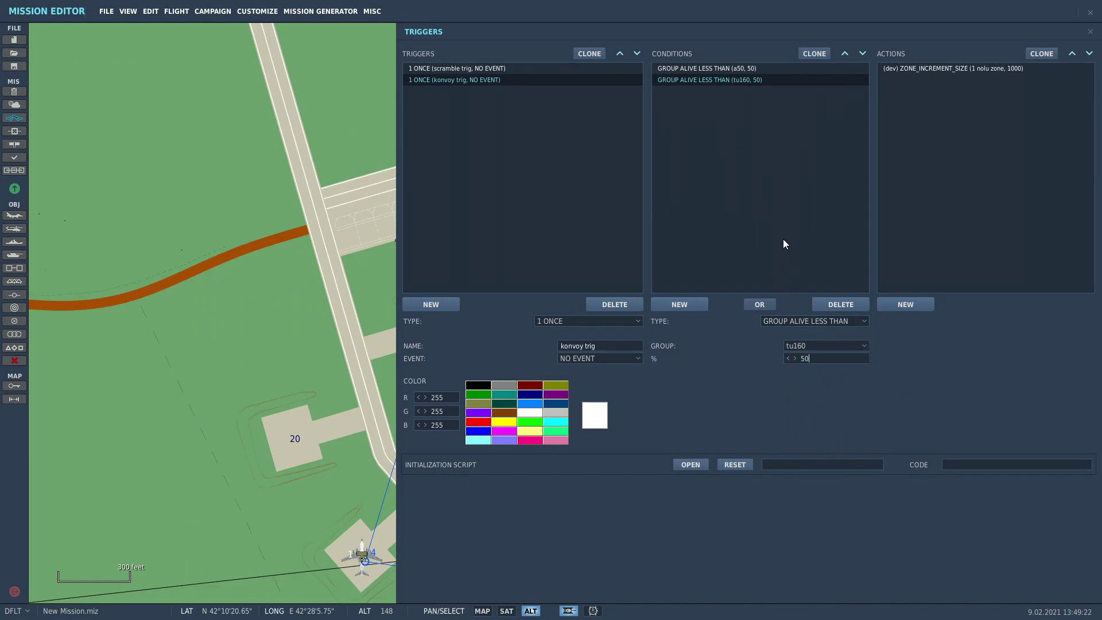
left_click(784, 246)
- Review the a50 condition, keeping its type as GROUP ALIVE LESS THAN
left_click(903, 70)
left_click_drag(344, 334, 313, 309)
left_click(724, 68)
left_click(840, 323)
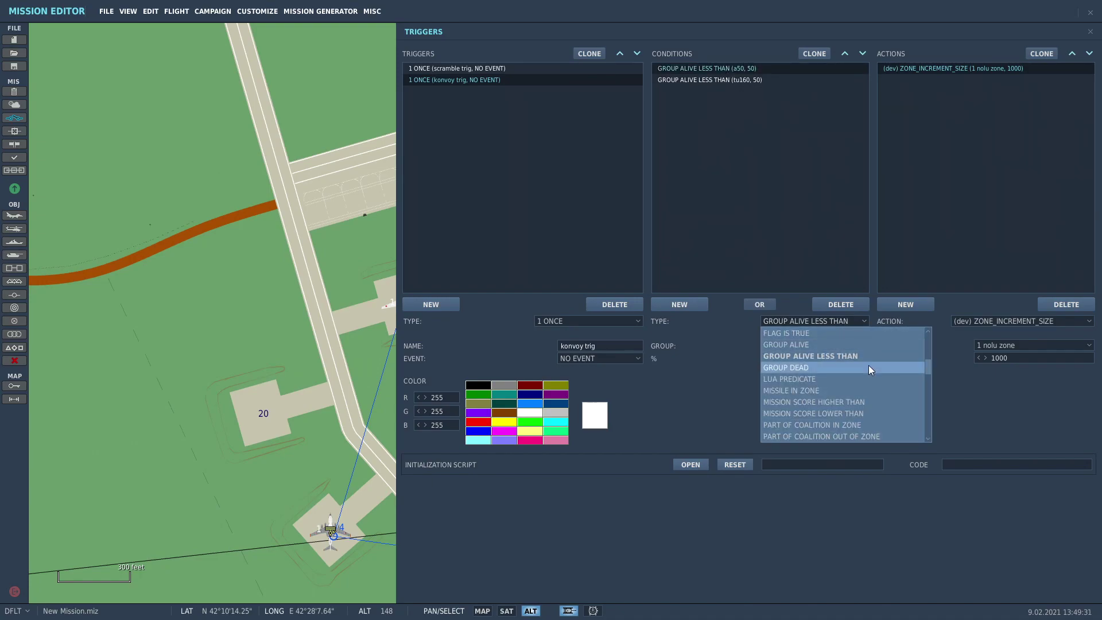
left_click(815, 356)
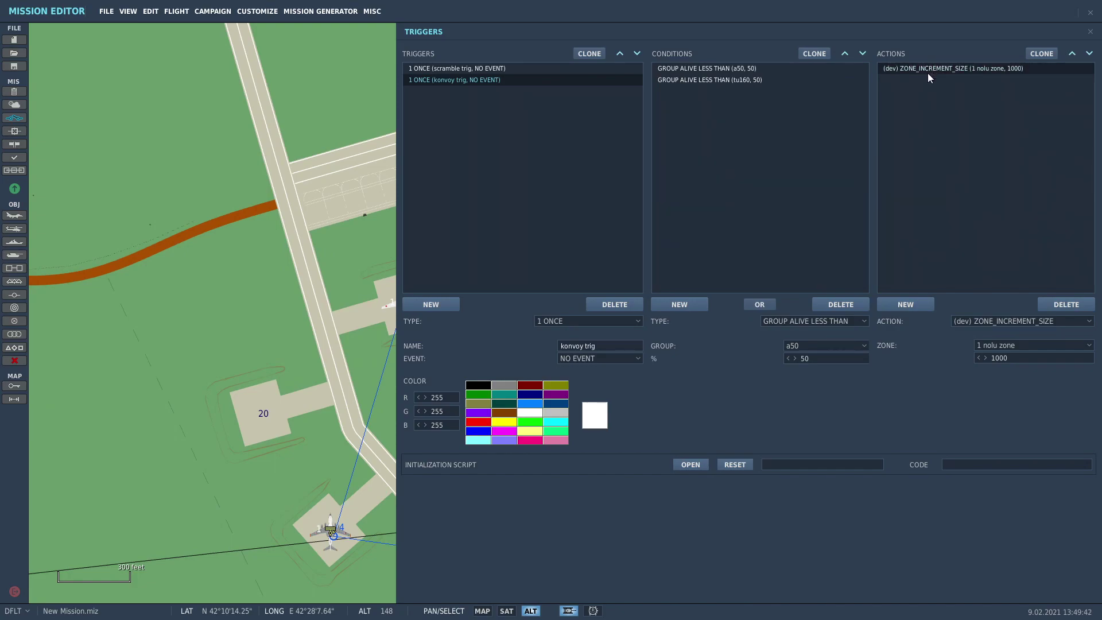
- Change the action to GROUP ACTIVATE for the konvoy group and close the triggers
left_click(1009, 320)
scroll(1010, 356, "down", 3)
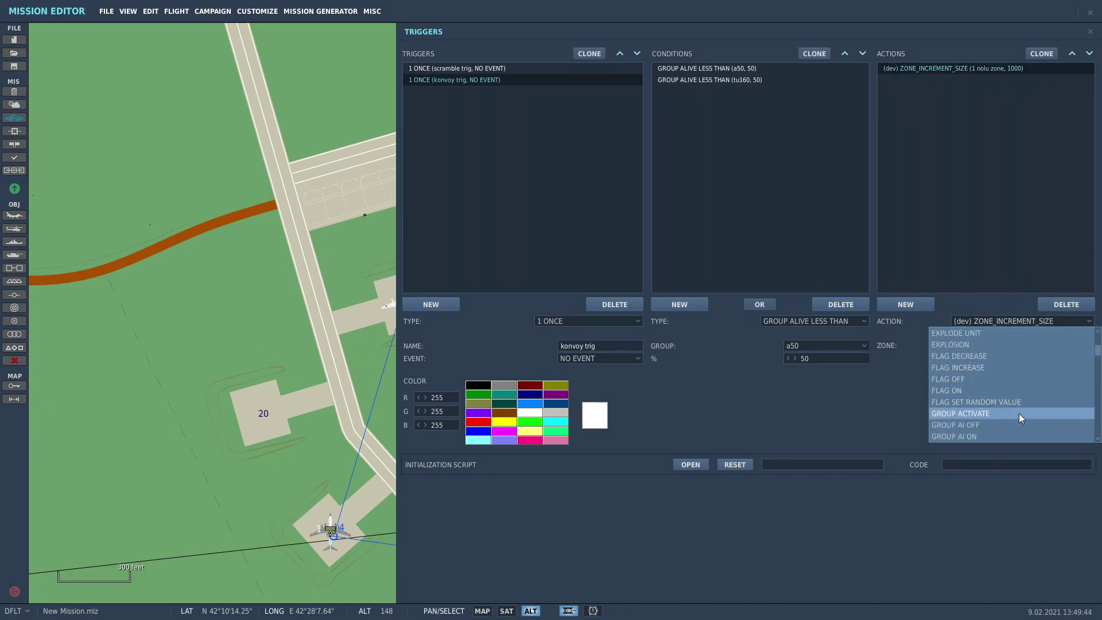
left_click(1018, 415)
left_click(1014, 345)
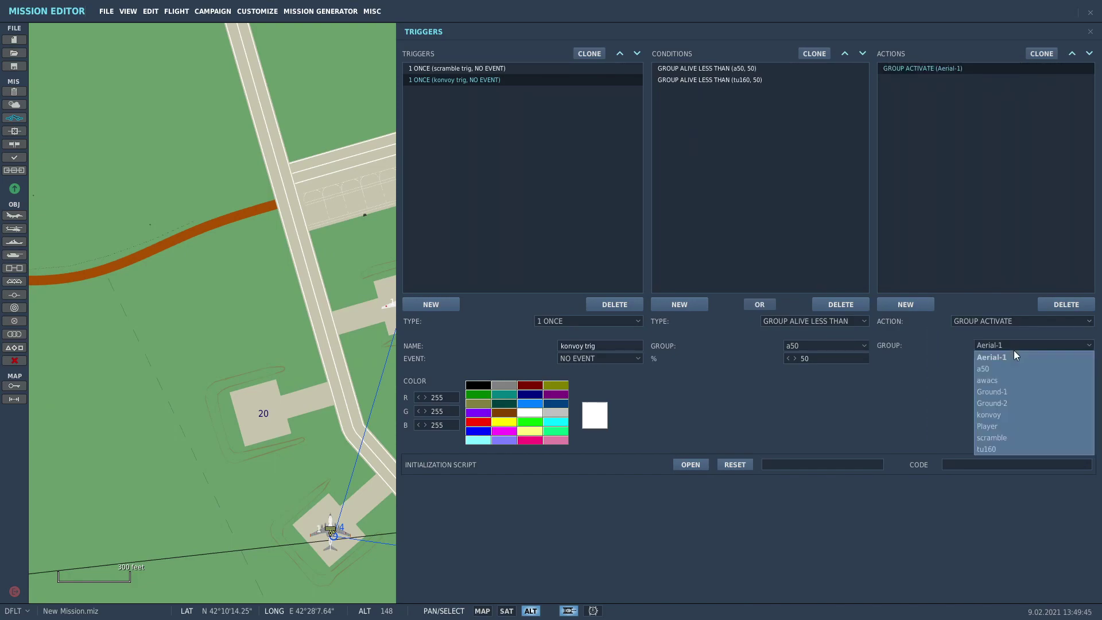
left_click(1008, 414)
left_click(234, 242)
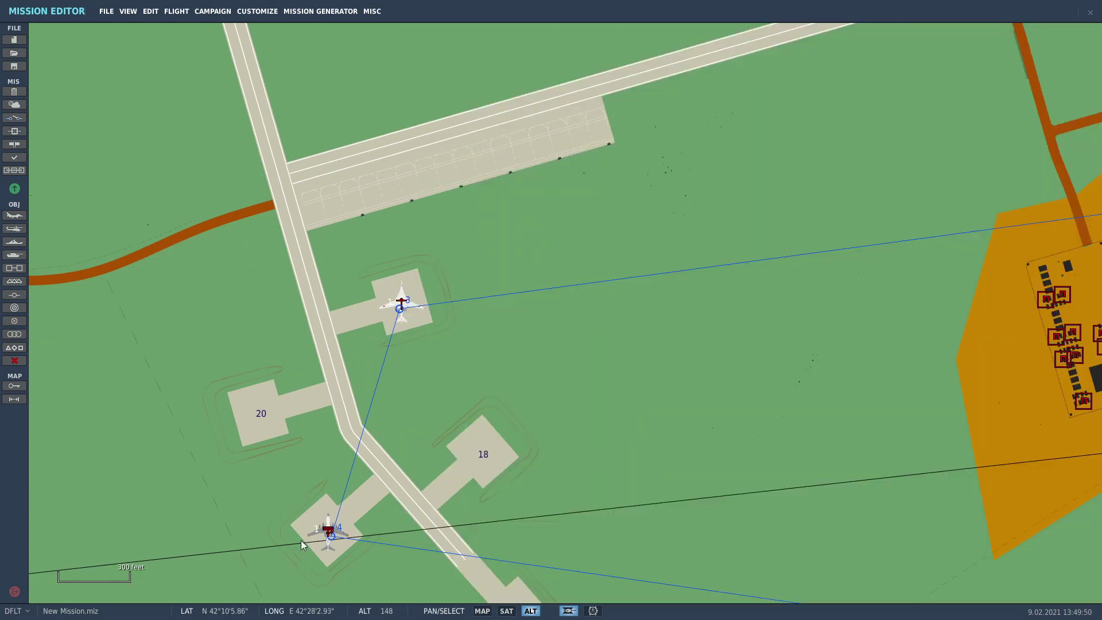
- Zoom out around Kutaisi, opening and closing the airfield warehouse details
scroll(305, 534, "down", 1)
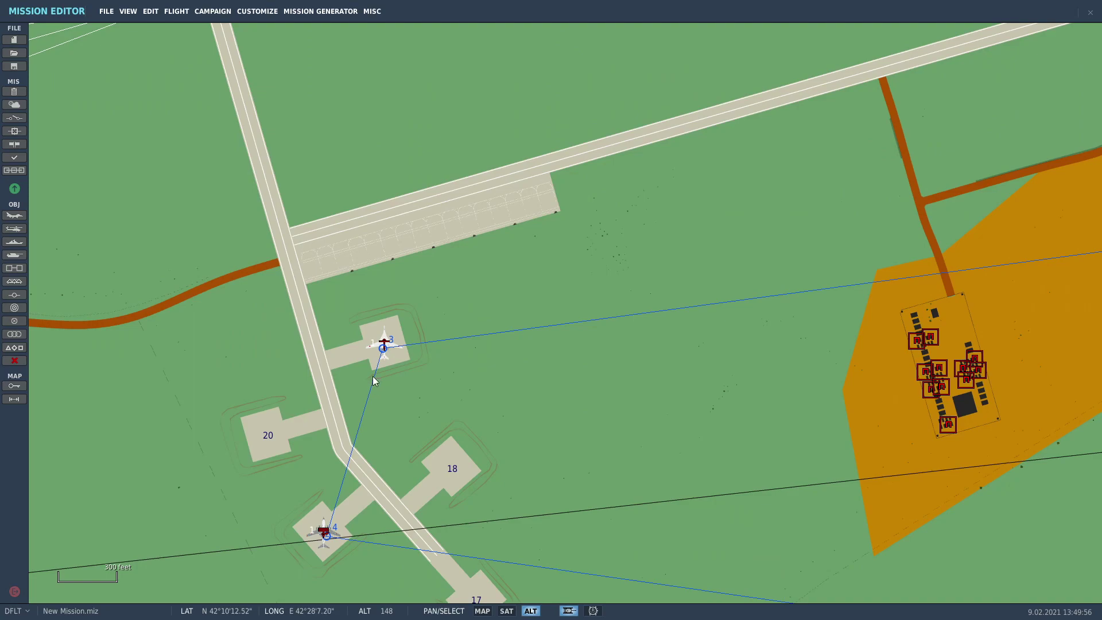
scroll(382, 425, "down", 3)
scroll(526, 343, "down", 1)
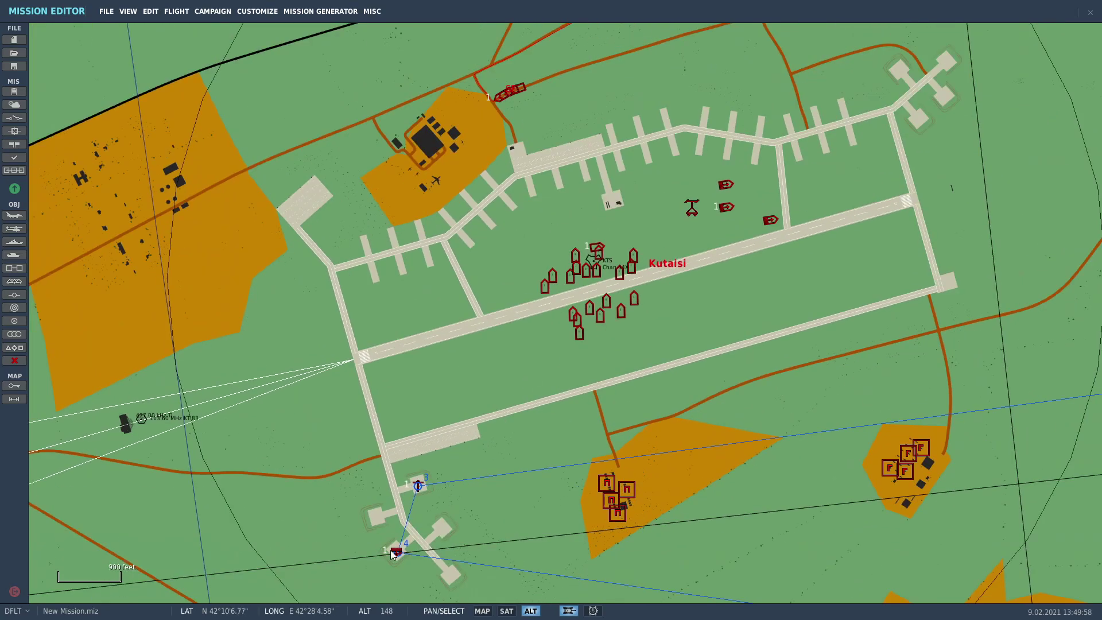
scroll(421, 535, "up", 4)
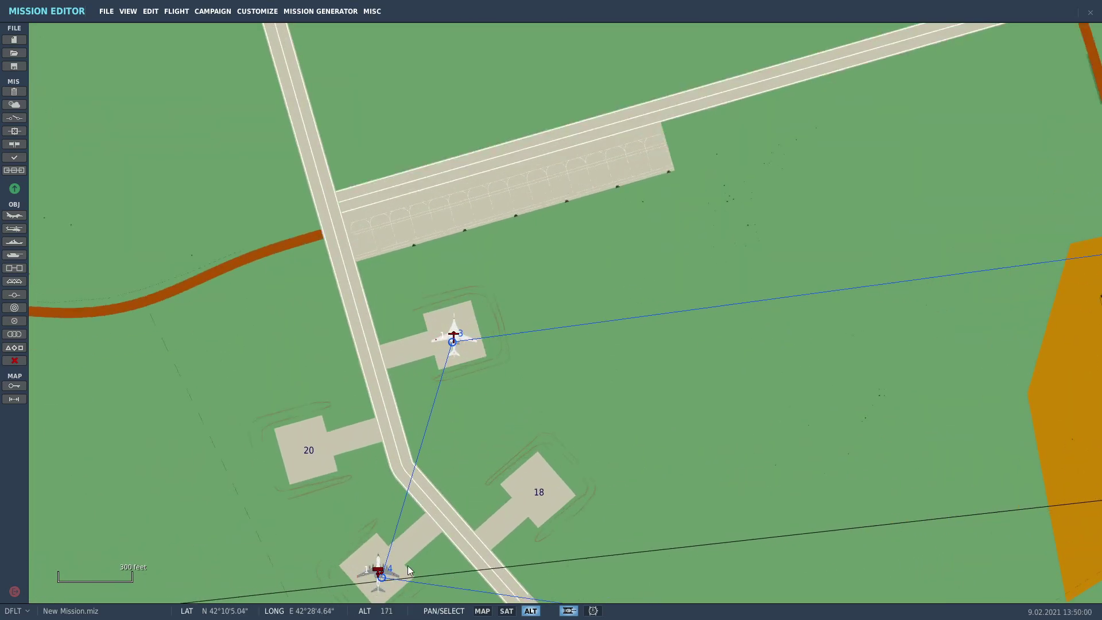
scroll(481, 548, "down", 1)
left_click(426, 531)
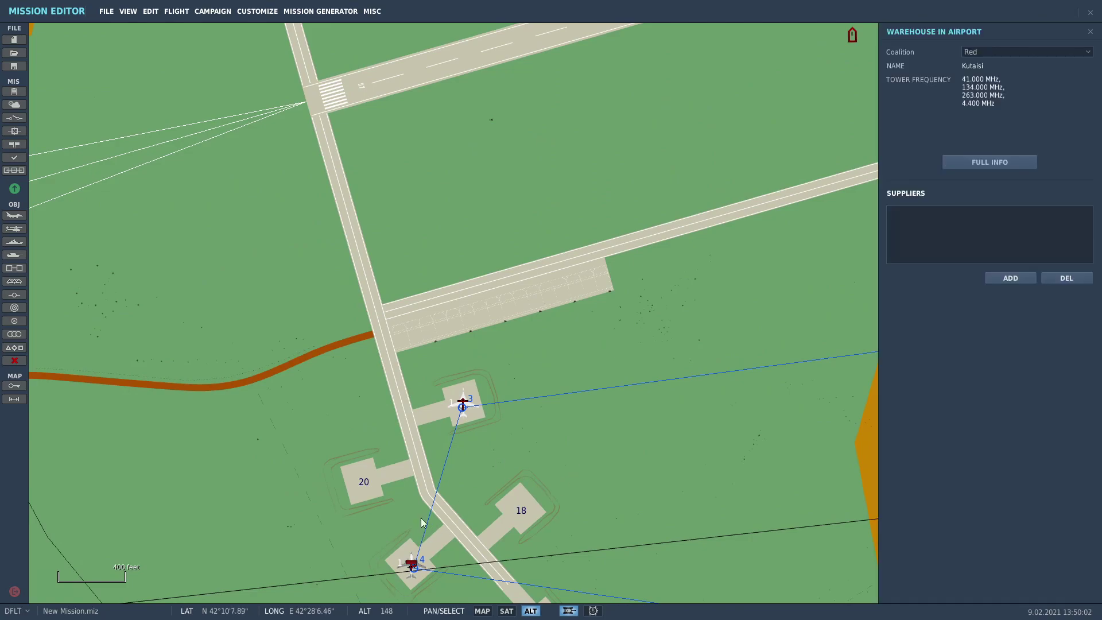
left_click(483, 433)
- Pan north of the airfield and select the konvoy BTR-80 group to show its properties
scroll(510, 525, "down", 4)
scroll(516, 521, "down", 1)
scroll(577, 388, "up", 4)
left_click_drag(545, 289, 491, 369)
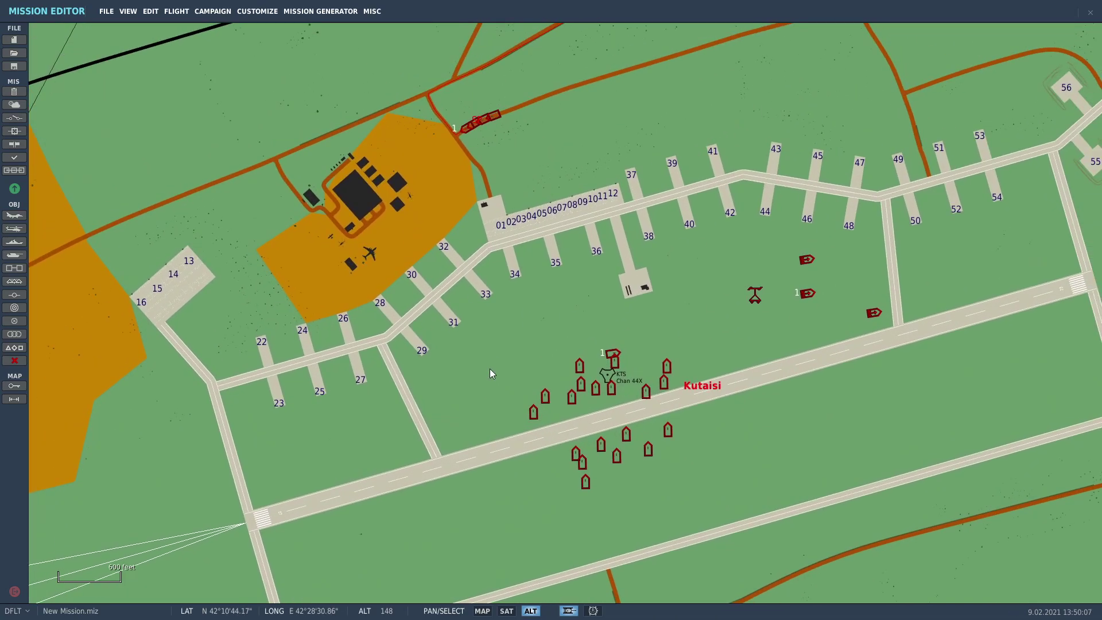
scroll(713, 387, "down", 2)
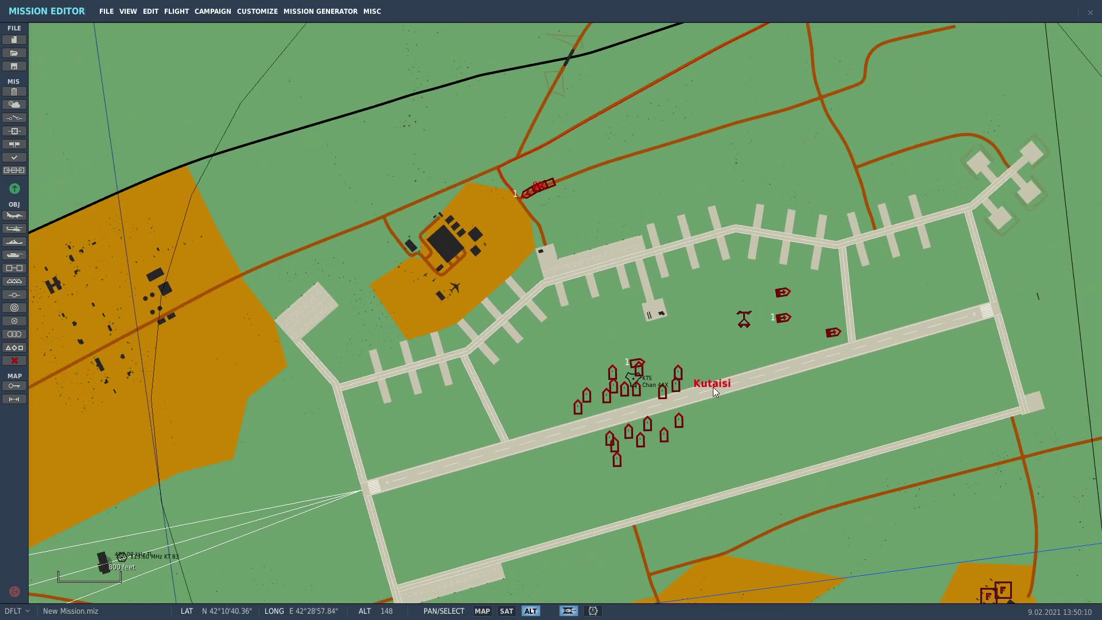
scroll(749, 373, "up", 1)
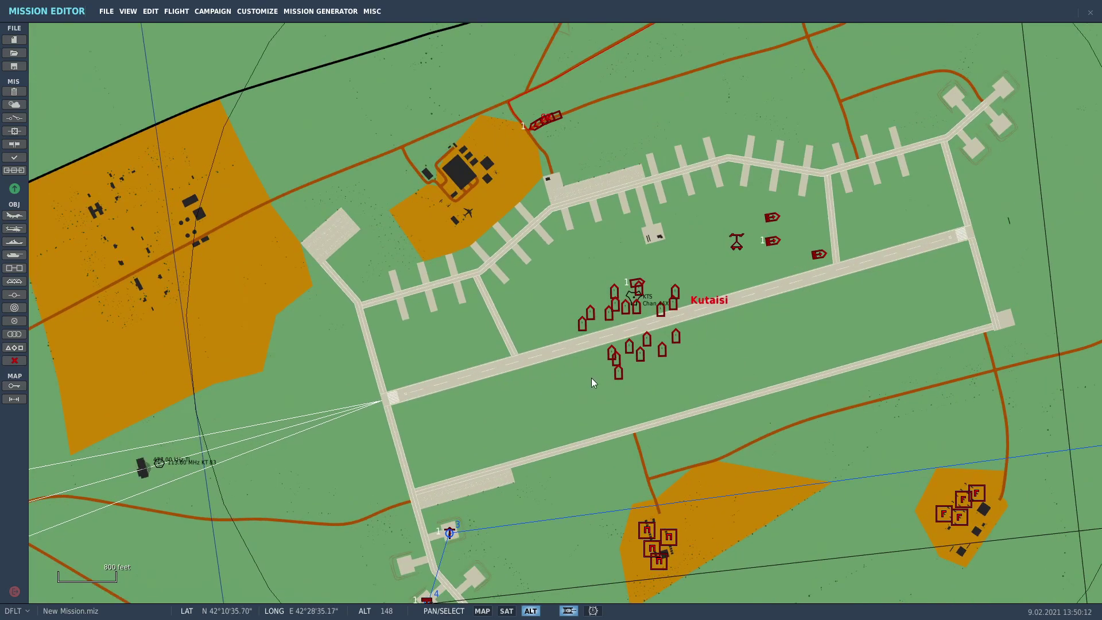
left_click_drag(637, 266, 640, 386)
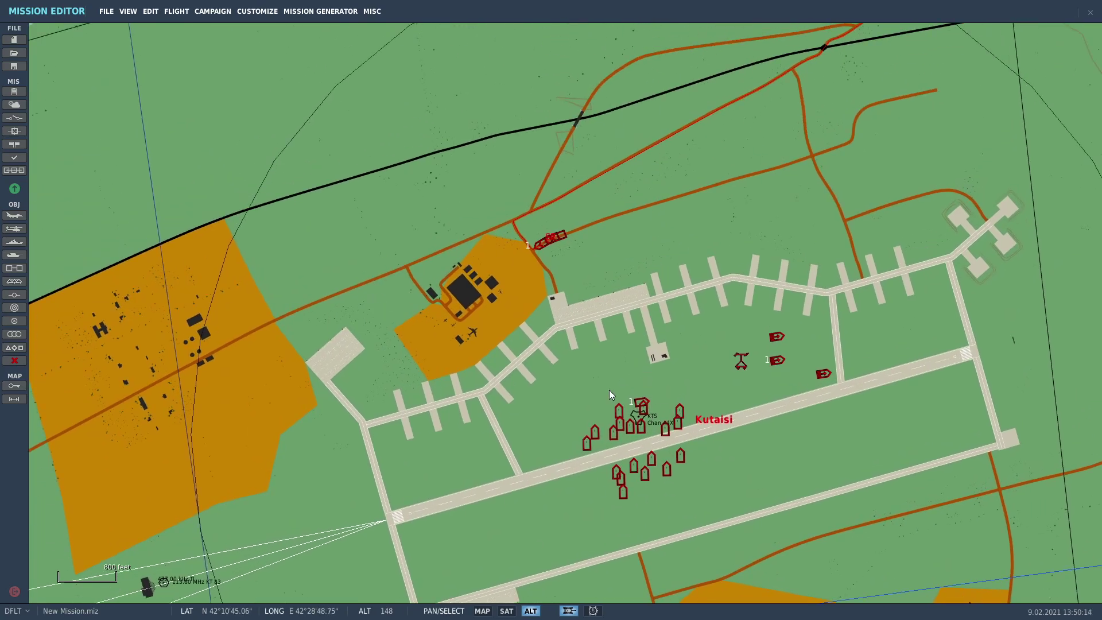
scroll(684, 465, "down", 5)
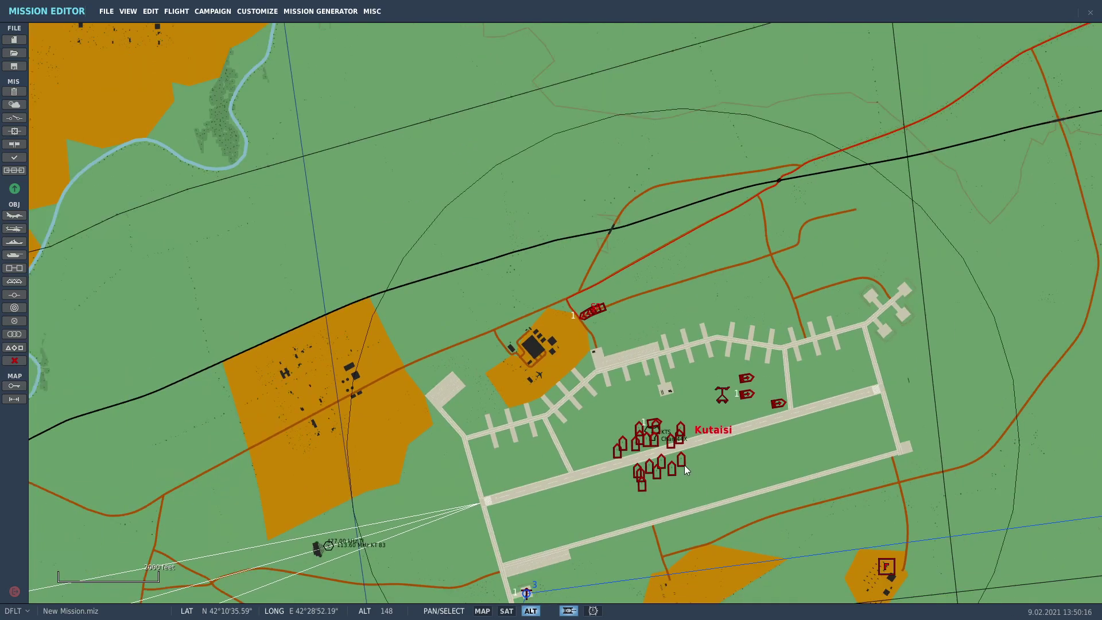
scroll(662, 418, "up", 5)
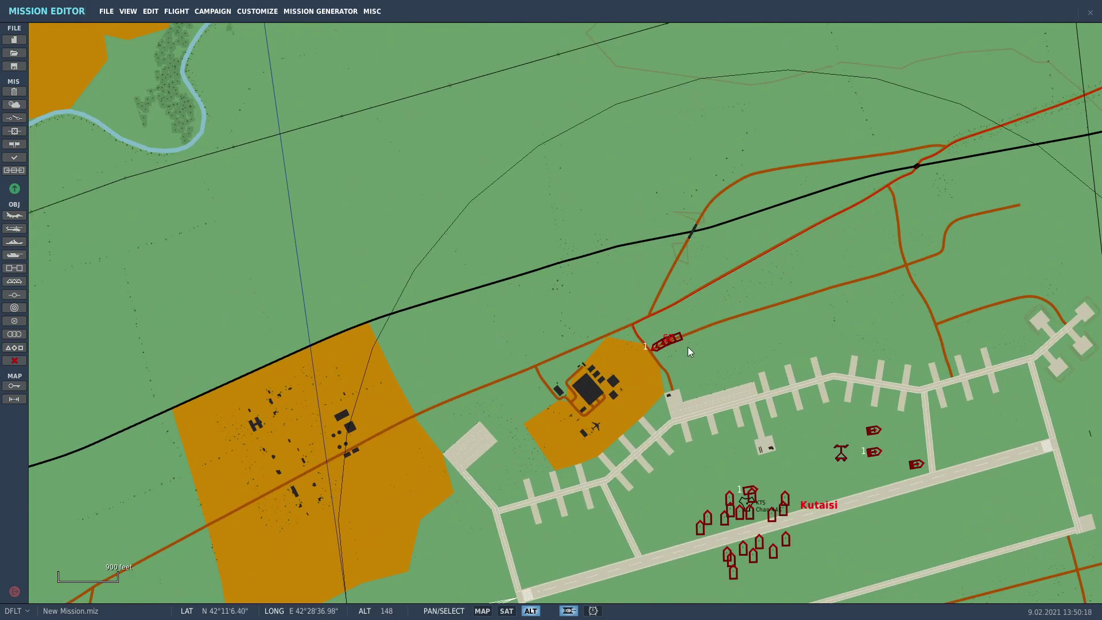
left_click(658, 347)
scroll(574, 390, "down", 5)
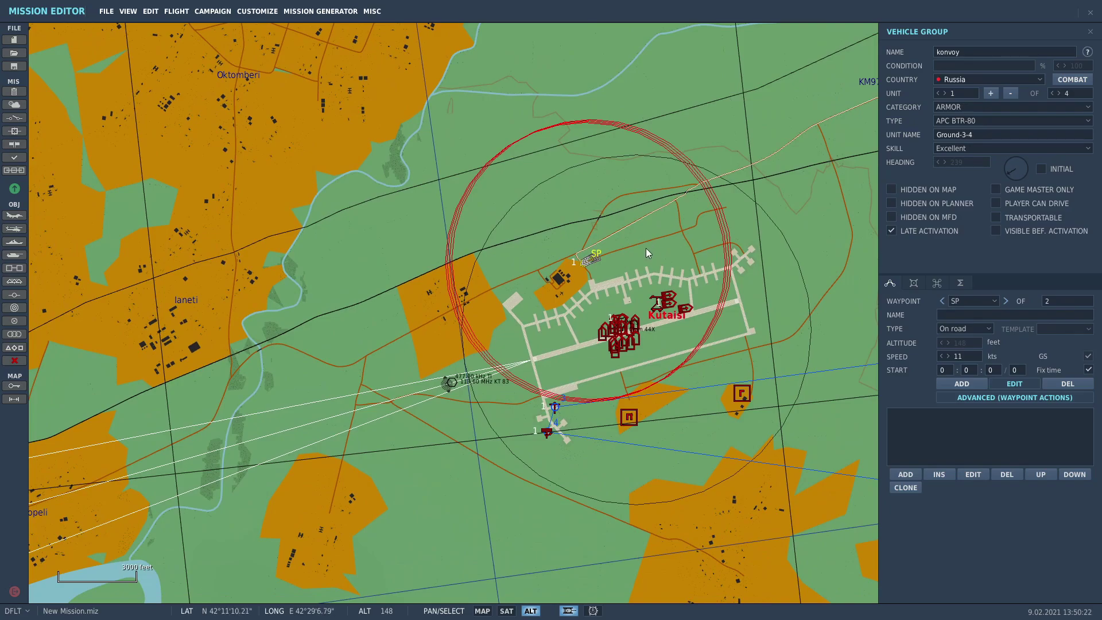
- Follow the convoy's route to its end point and centre Kutaisi airfield
left_click_drag(646, 248, 549, 323)
left_click_drag(723, 258, 450, 384)
scroll(450, 383, "down", 4)
left_click_drag(717, 291, 428, 405)
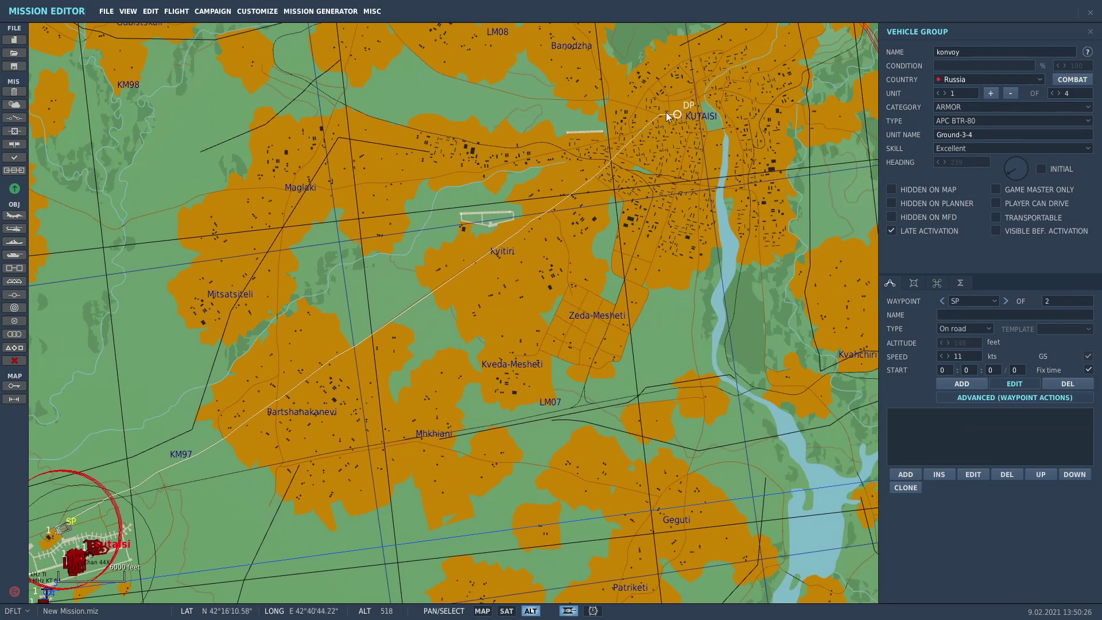
scroll(683, 114, "up", 5)
scroll(482, 329, "down", 5)
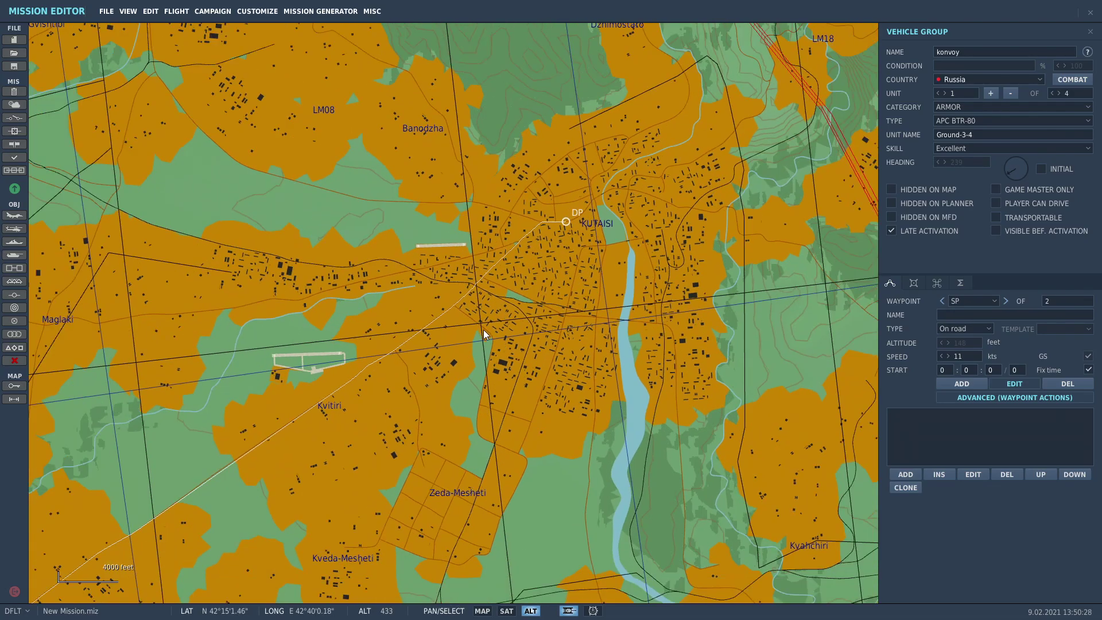
scroll(315, 288, "down", 2)
left_click_drag(196, 536, 544, 397)
scroll(544, 397, "down", 1)
scroll(544, 397, "down", 6)
- Close the Vehicle Group panel and add a third, new ONCE trigger in Triggers
left_click(577, 408)
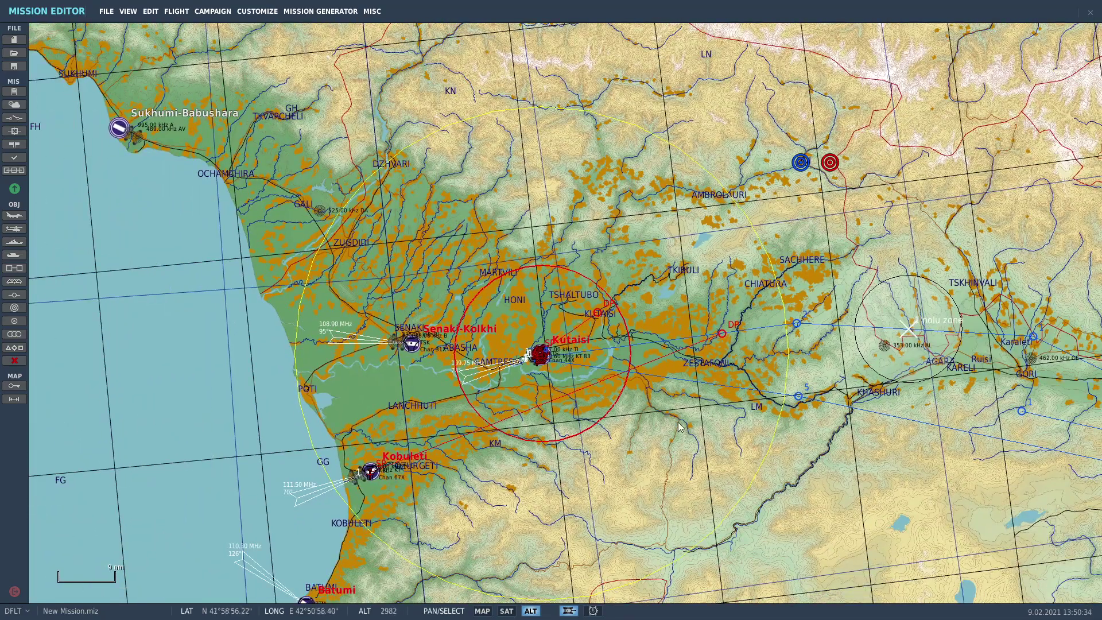
scroll(560, 365, "up", 2)
scroll(572, 326, "up", 2)
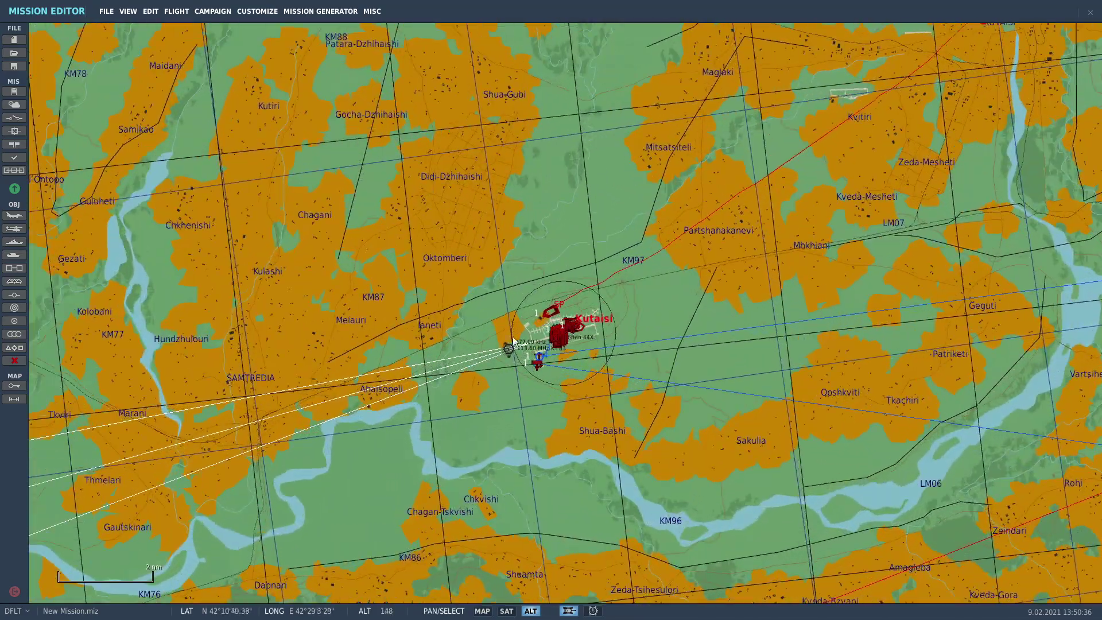
left_click(14, 118)
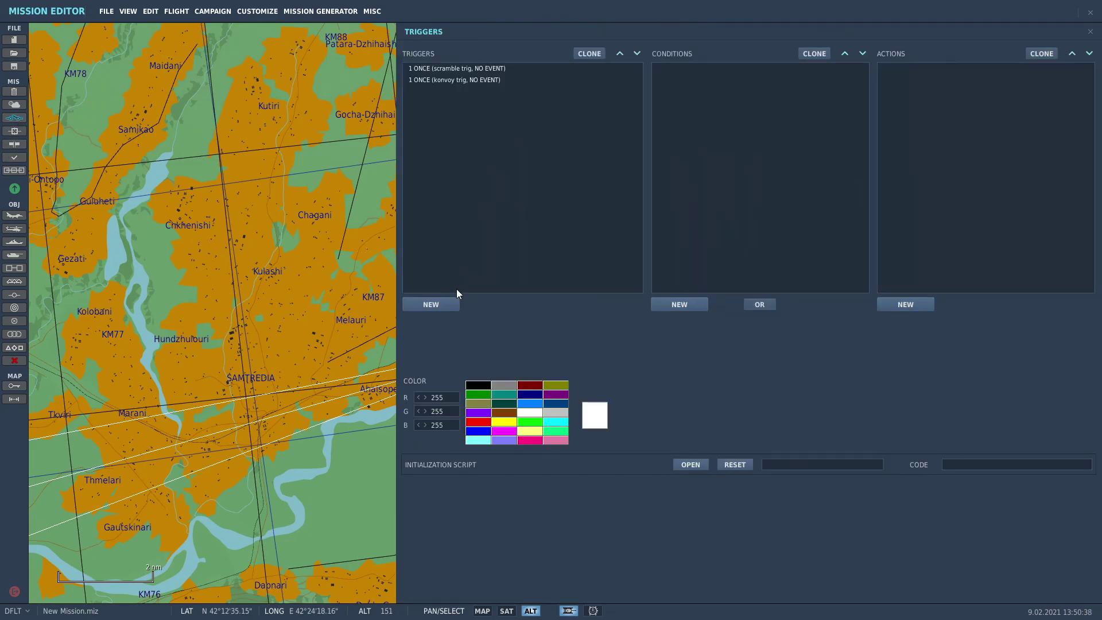
left_click(443, 302)
left_click(586, 321)
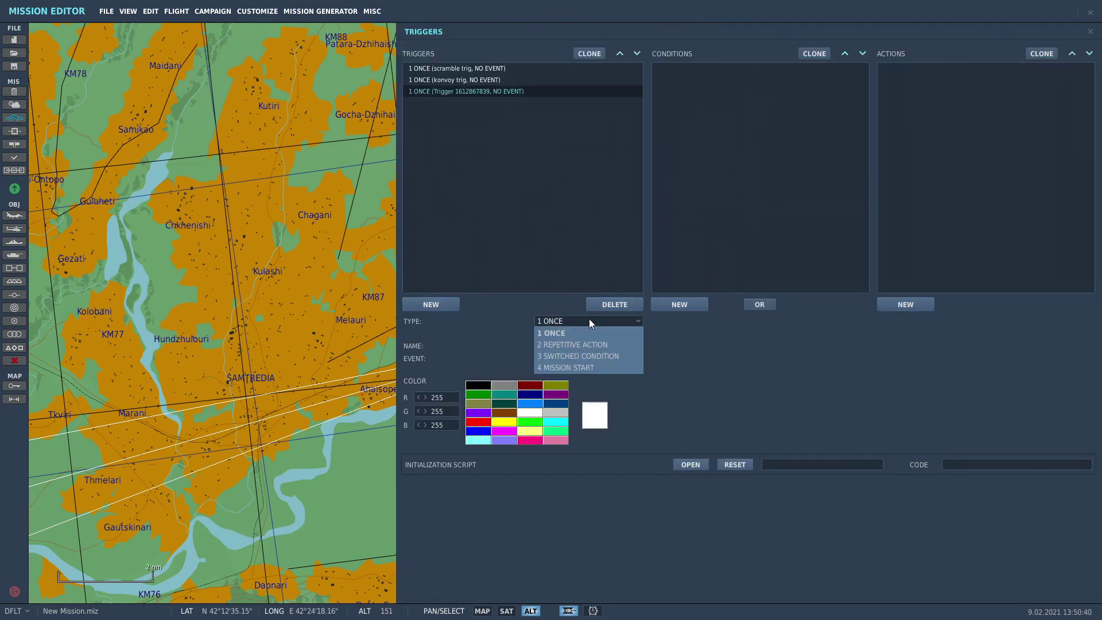